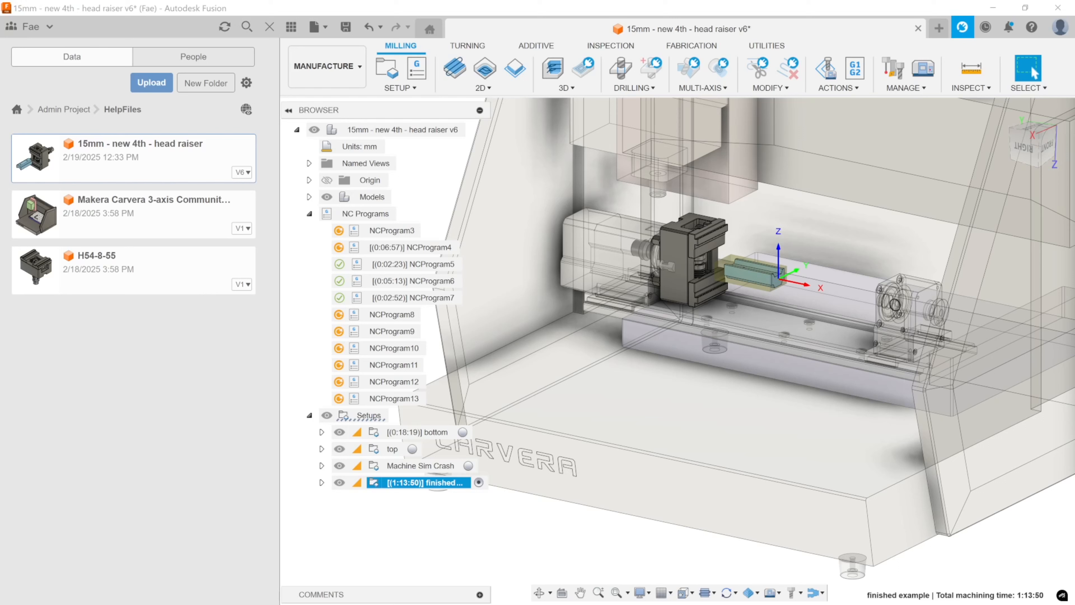
# Activate the Machine Sim Crash setup, simulate it with the machine, advance through the toolpaths to check for collisions, and exit the simulation.
pyautogui.click(469, 466)
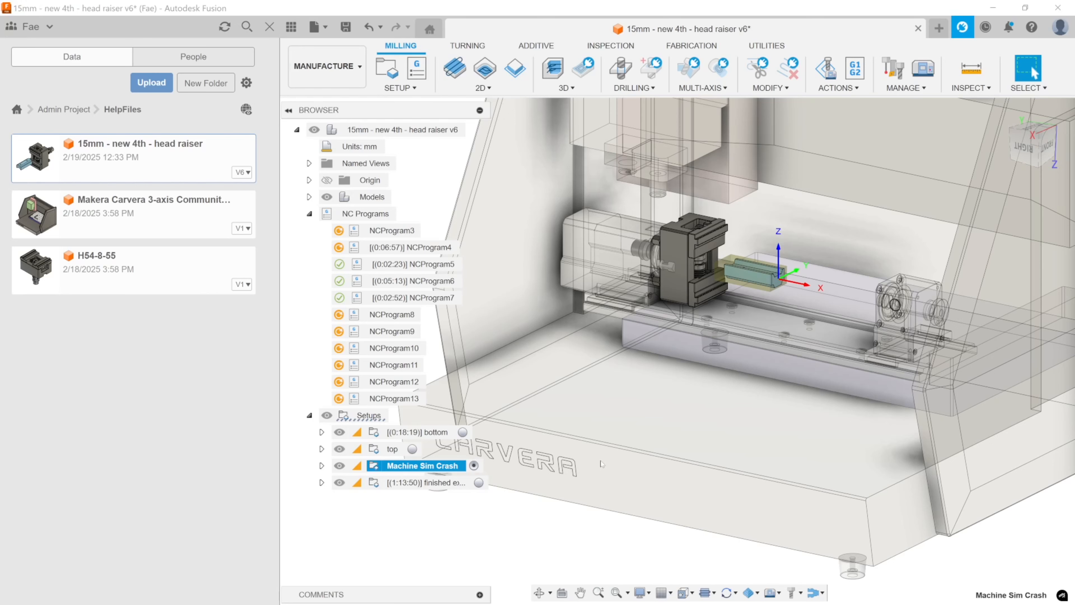
pyautogui.rightClick(402, 466)
pyautogui.click(440, 156)
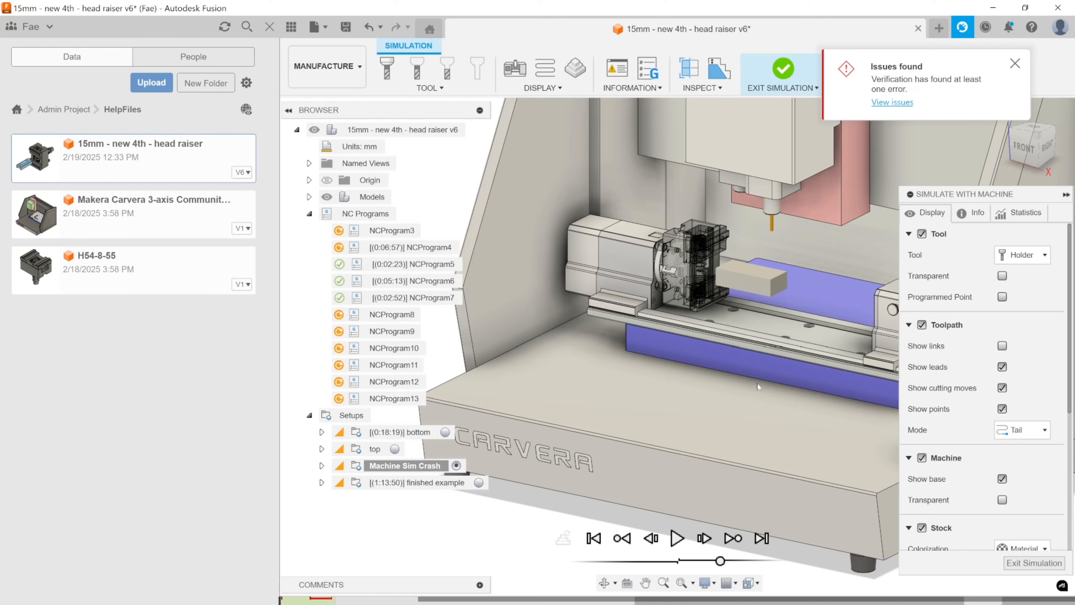
pyautogui.moveTo(291, 601); pyautogui.dragTo(662, 602)
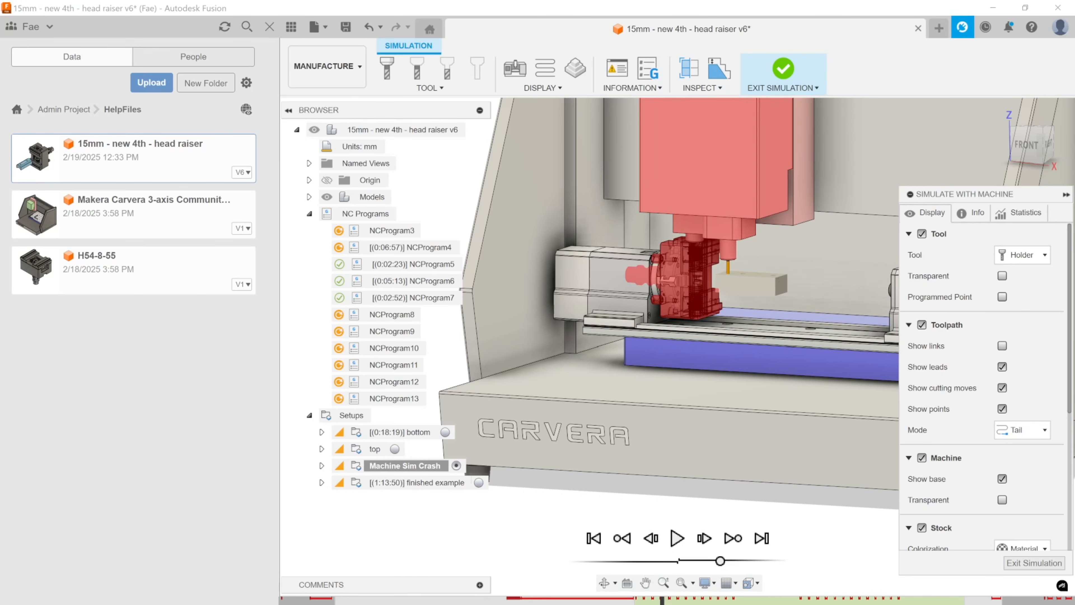
pyautogui.click(1031, 566)
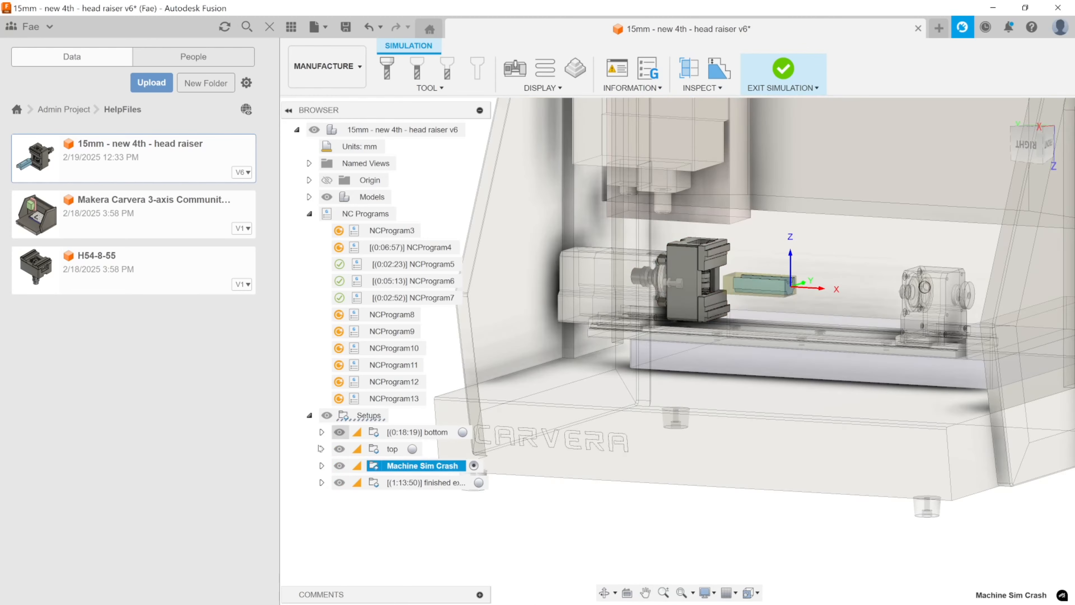
# Activate the finished example setup, run its simulation with the machine to check for collisions, and exit the simulation.
pyautogui.click(423, 482)
pyautogui.moveTo(788, 357); pyautogui.dragTo(851, 382, button='middle')
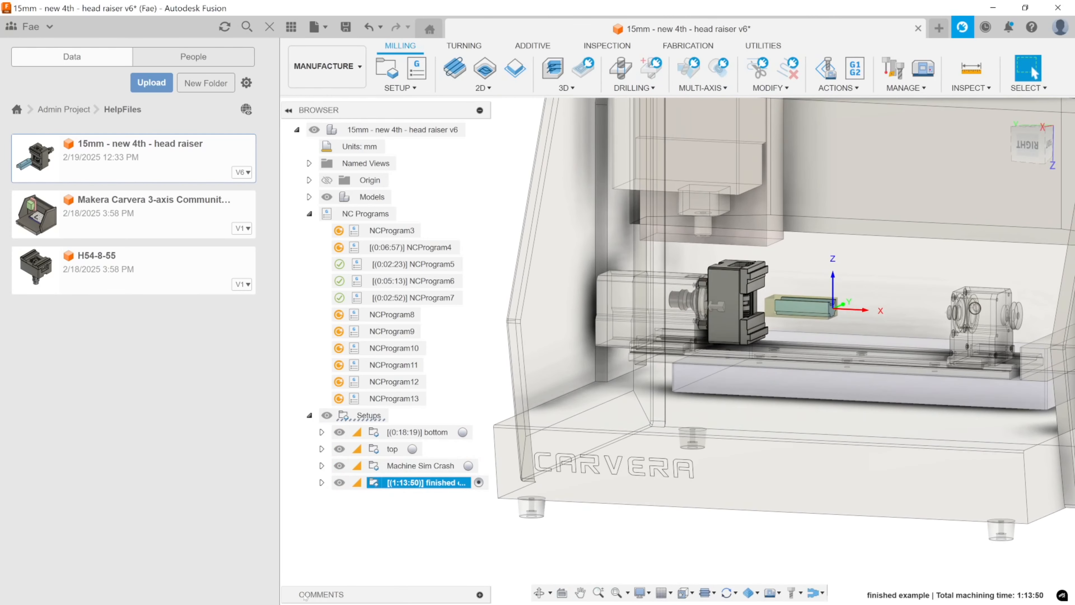
pyautogui.rightClick(402, 482)
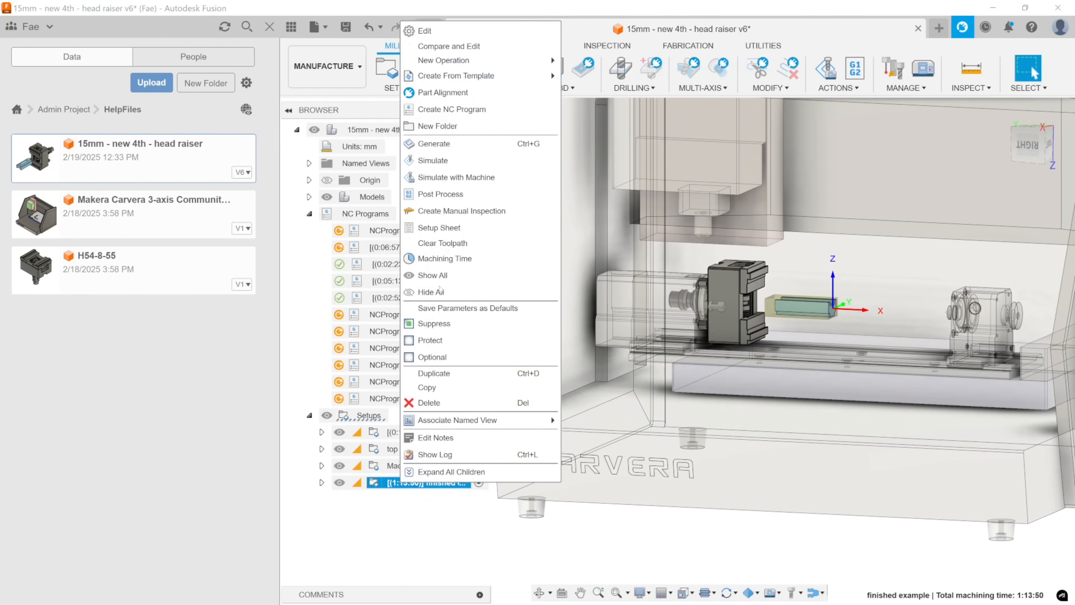
pyautogui.click(448, 178)
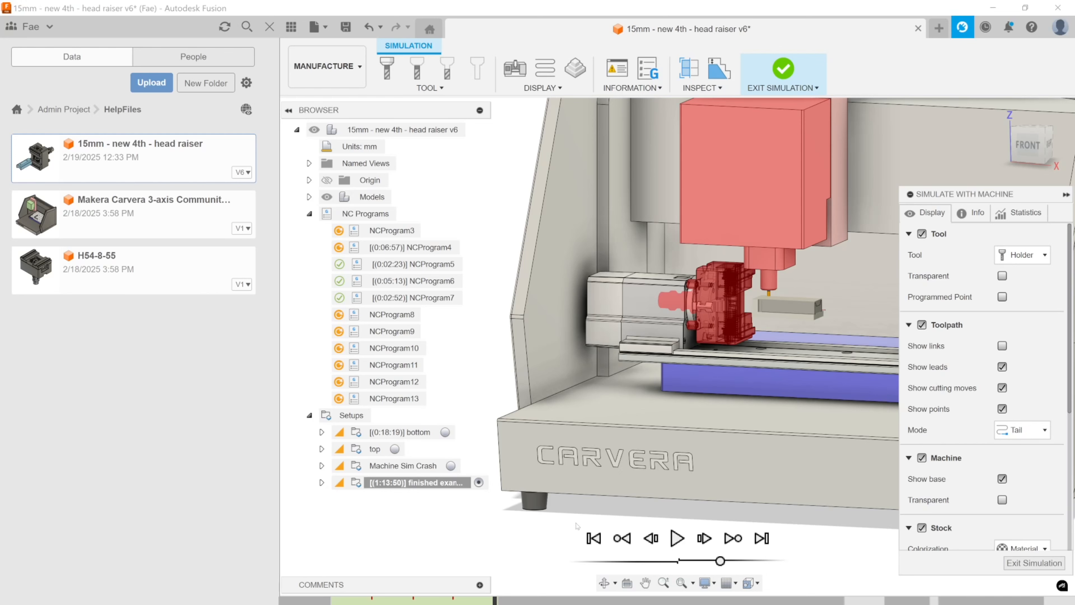
pyautogui.click(1034, 562)
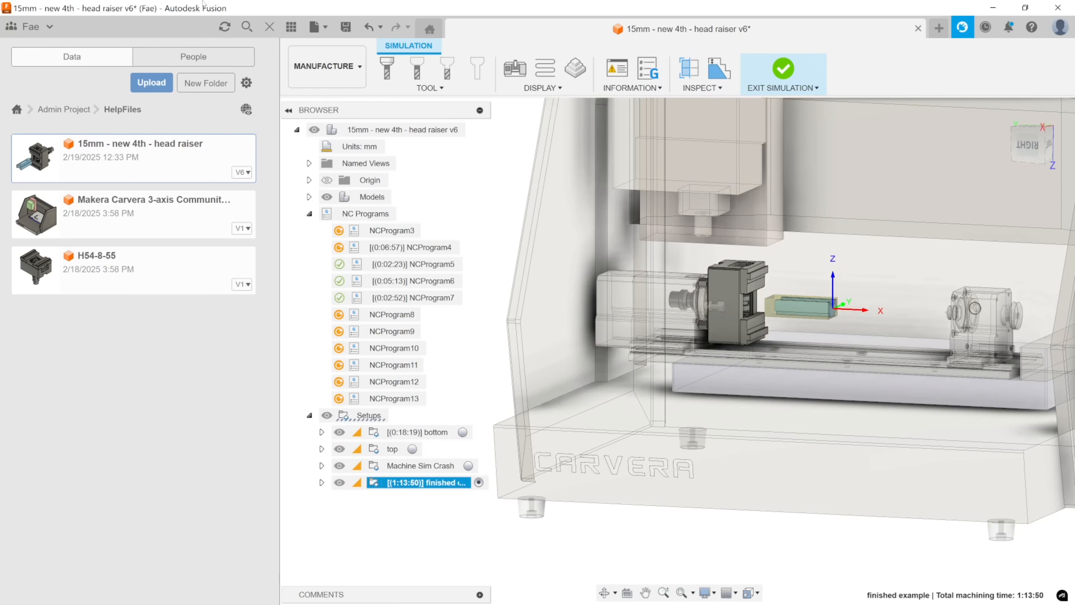
# Switch to the Design workspace and move the H54-8-55 vise component -10 mm in Z, away from the blue part.
pyautogui.click(327, 66)
pyautogui.click(321, 103)
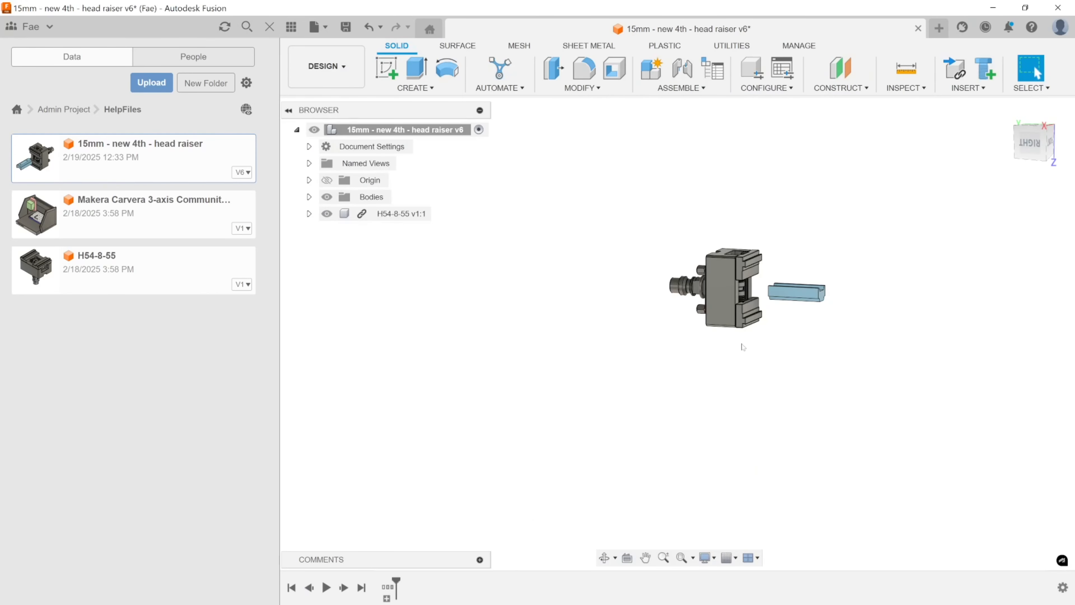
pyautogui.keyDown('shift'); pyautogui.moveTo(769, 350); pyautogui.dragTo(756, 360, button='middle'); pyautogui.keyUp('shift')
pyautogui.scroll(6, 751, 308)
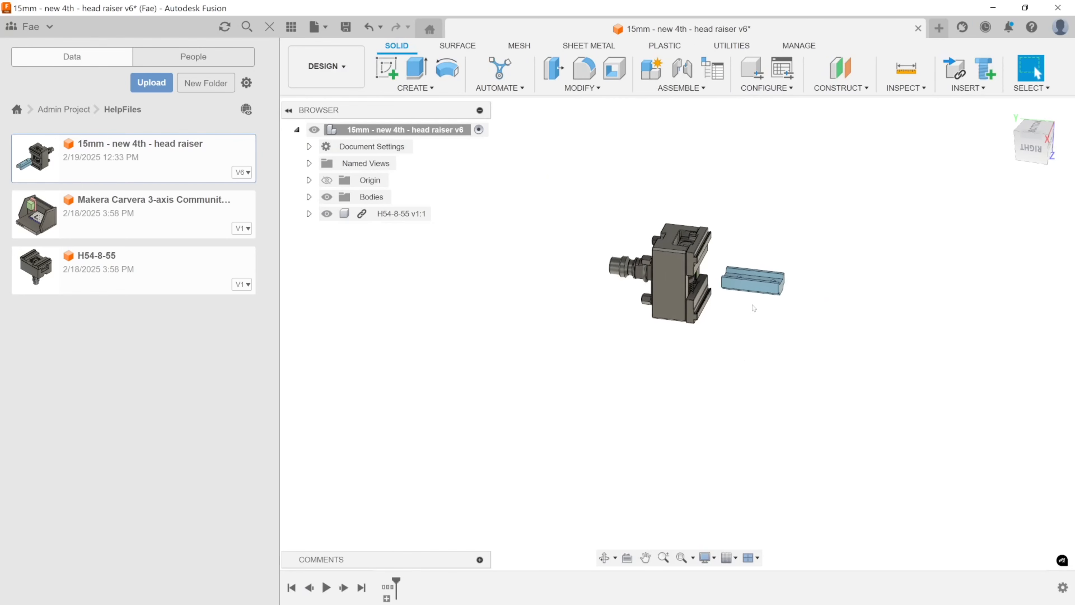
pyautogui.moveTo(748, 310); pyautogui.dragTo(712, 341, button='middle')
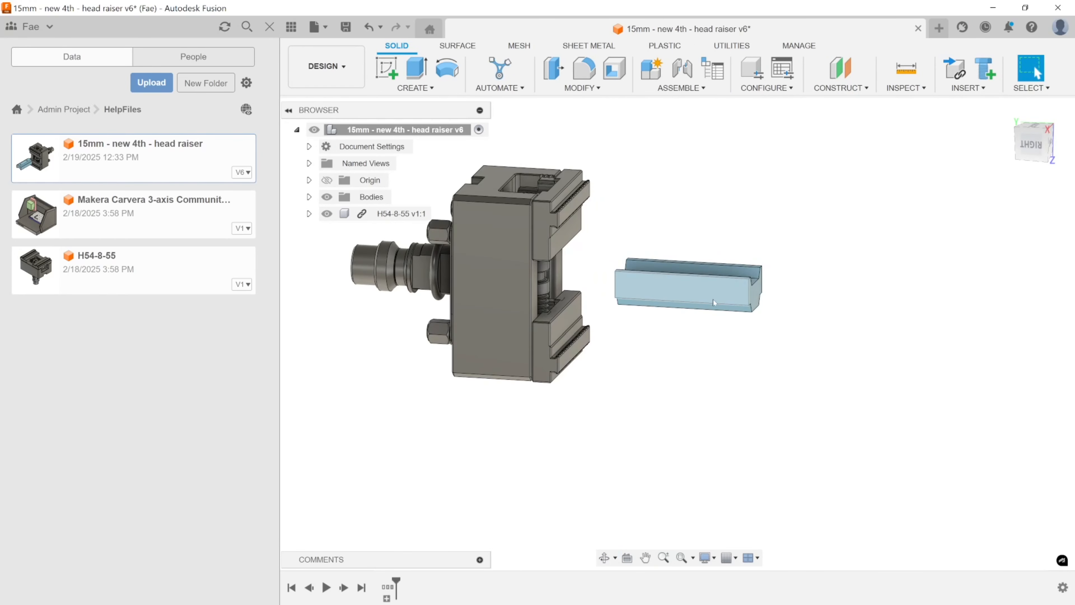
pyautogui.moveTo(524, 456); pyautogui.dragTo(594, 440, button='middle')
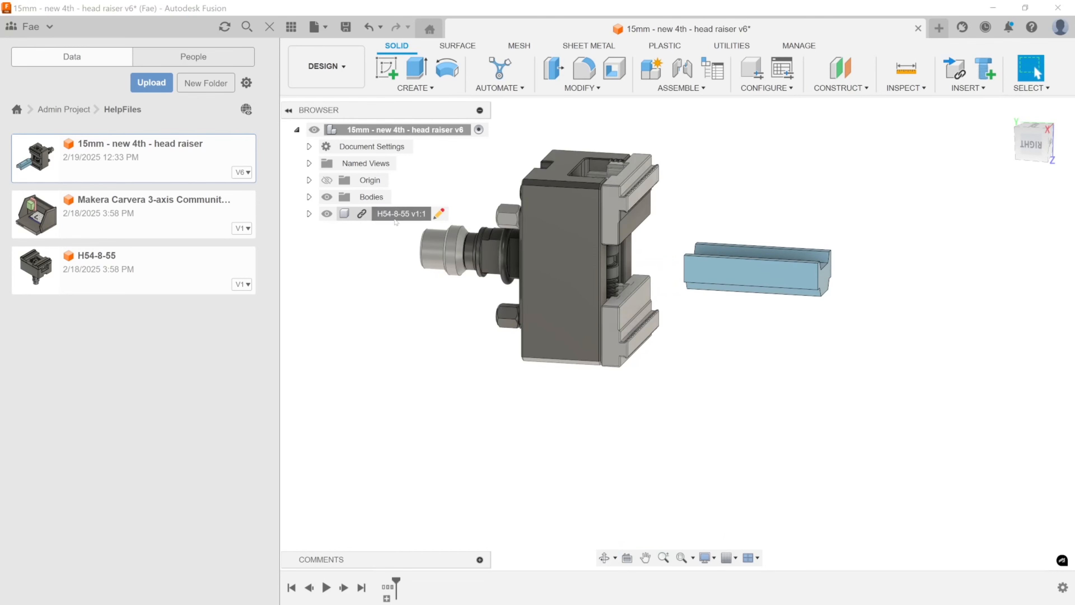
pyautogui.click(401, 213)
pyautogui.click(582, 88)
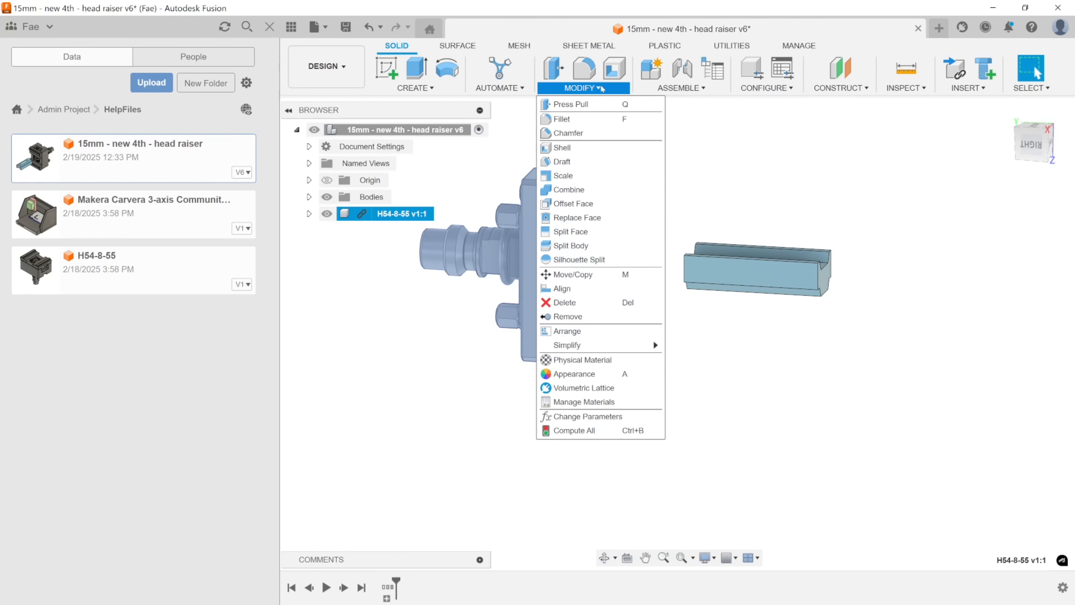
pyautogui.click(607, 275)
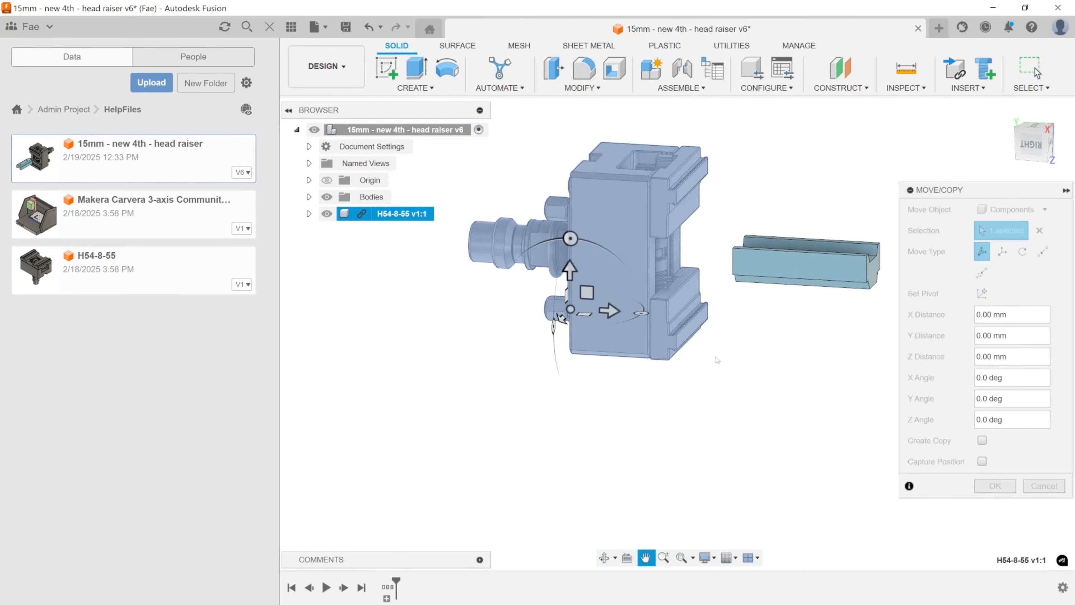
pyautogui.moveTo(608, 308); pyautogui.dragTo(586, 307)
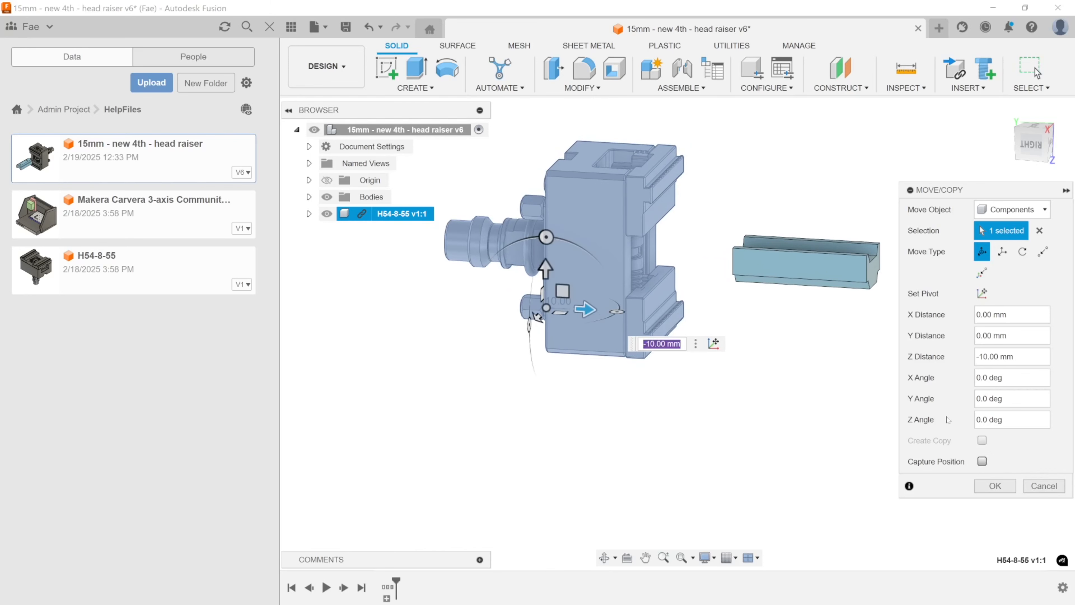
pyautogui.click(994, 486)
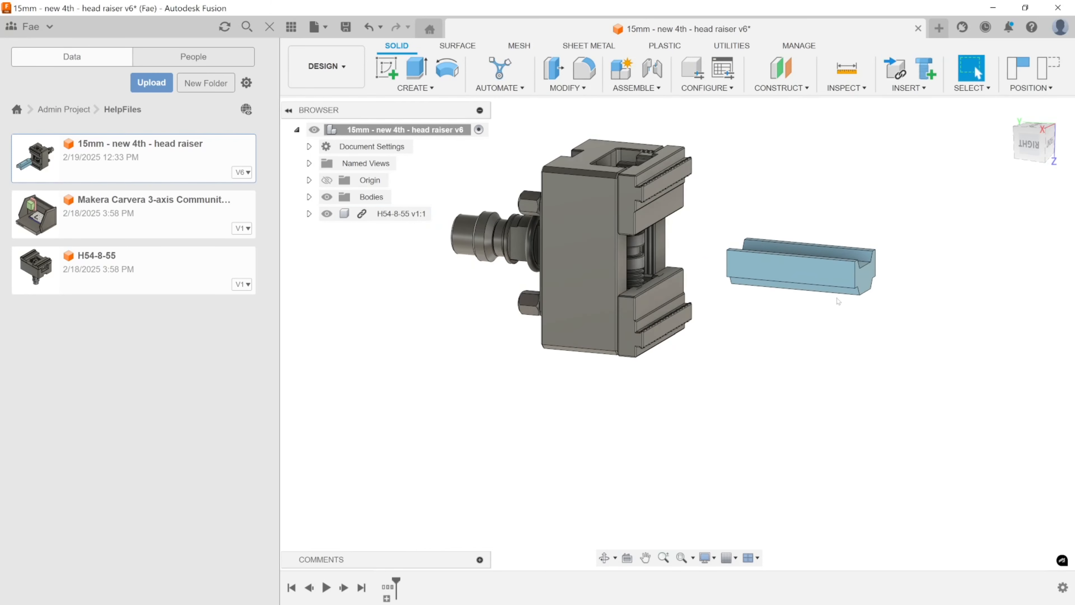
# Measure the distance from the blue part's outer end face to the front face of the vise's upper jaw.
pyautogui.click(847, 64)
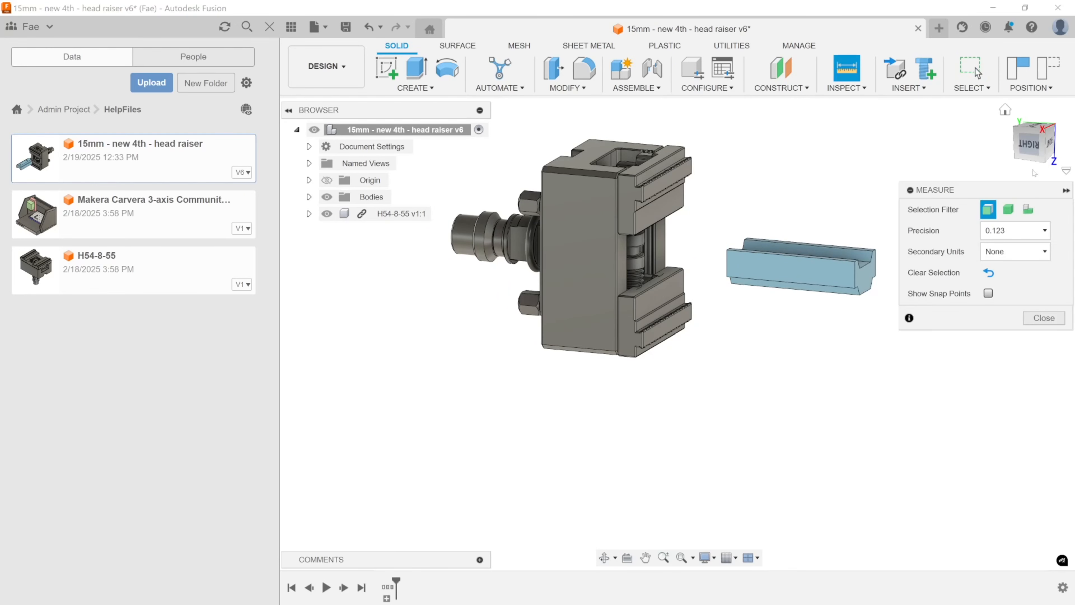
pyautogui.click(868, 275)
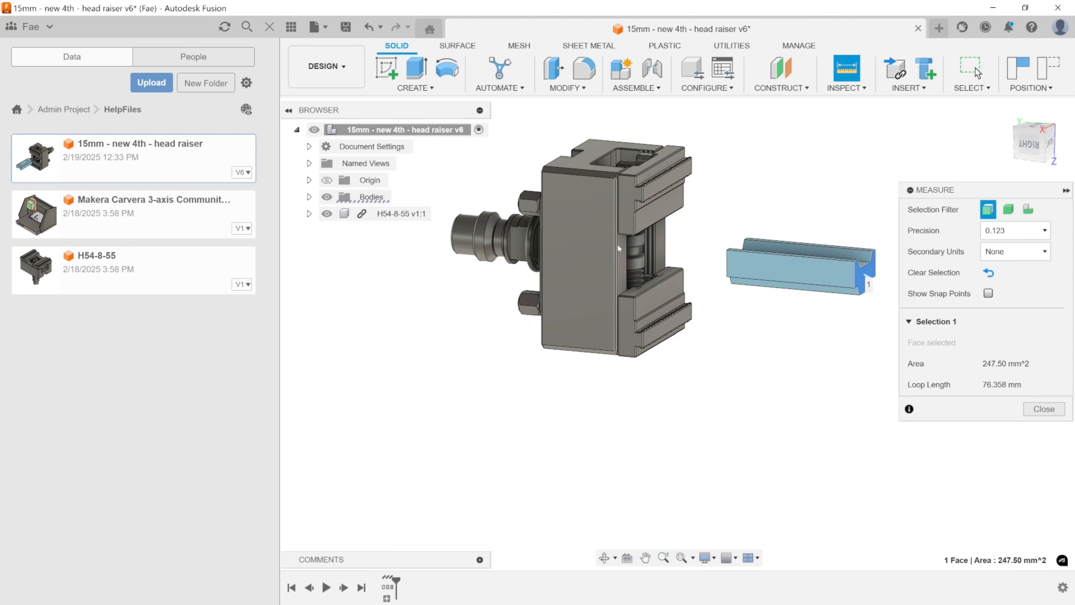
pyautogui.click(659, 212)
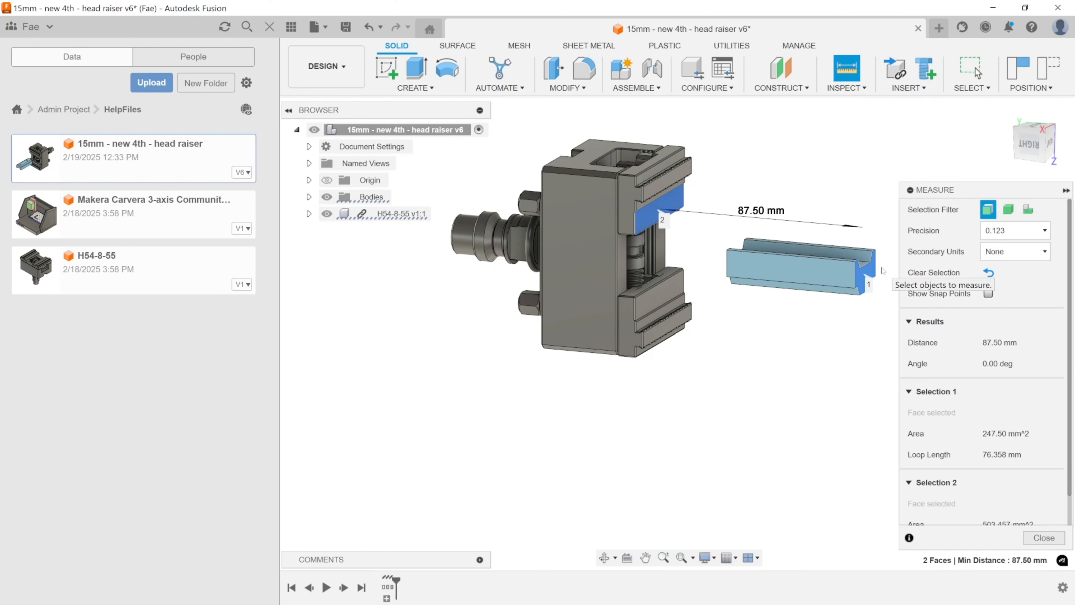
pyautogui.press('Escape')
# Return to the Manufacture workspace and expand the finished example setup to list its operations.
pyautogui.click(338, 67)
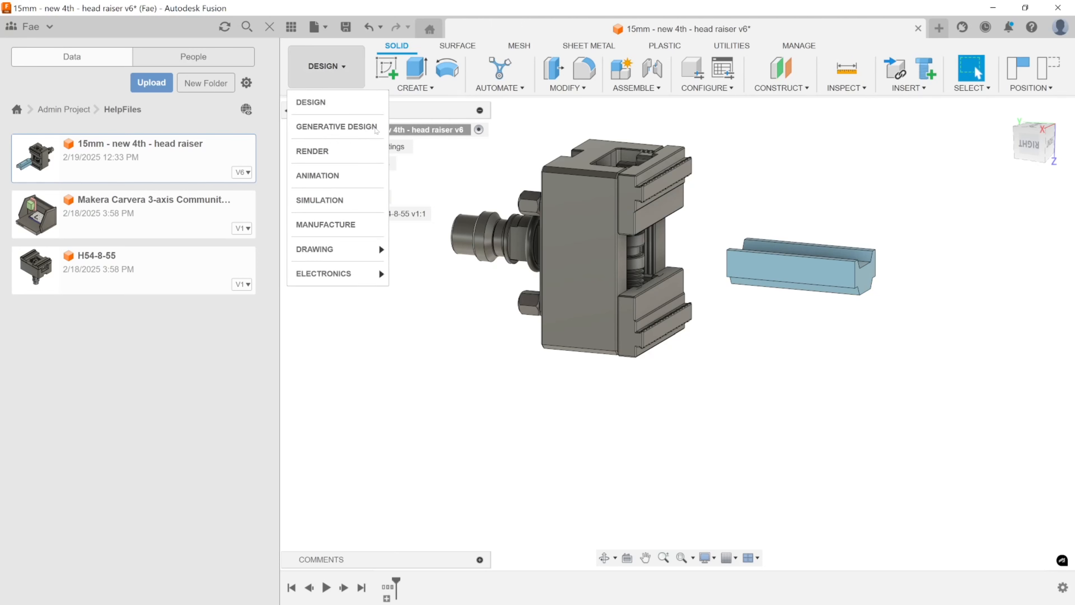
pyautogui.click(350, 224)
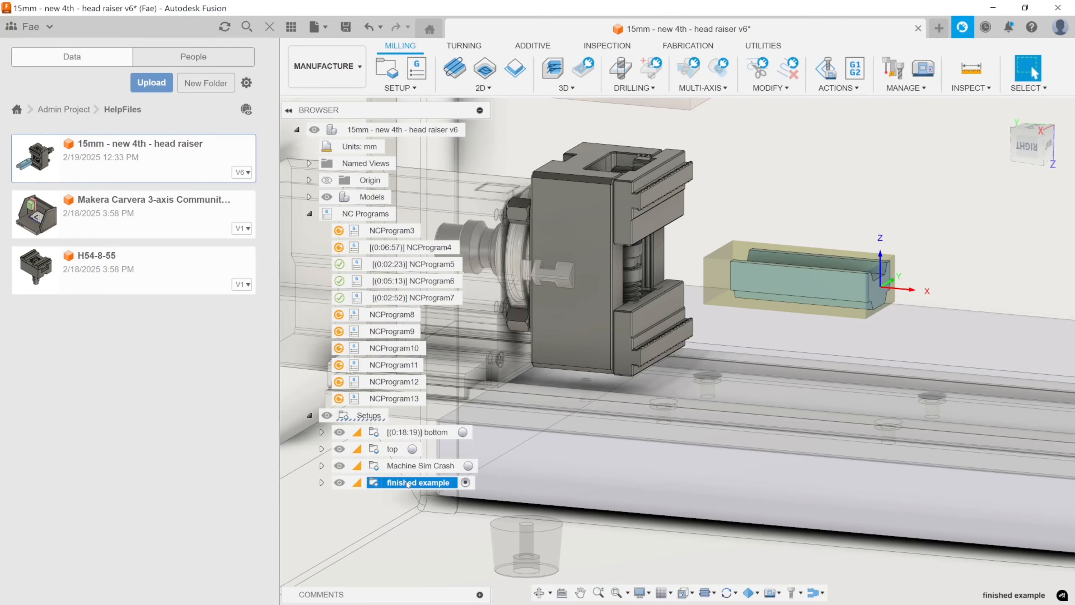
pyautogui.moveTo(358, 490)
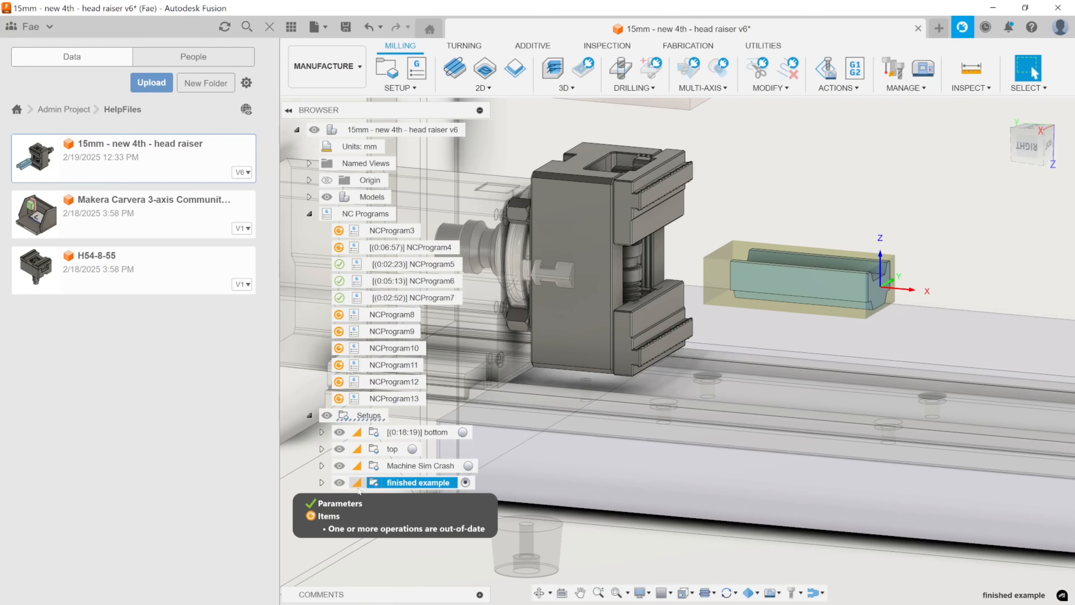
pyautogui.click(322, 482)
pyautogui.scroll(-3, 381, 444)
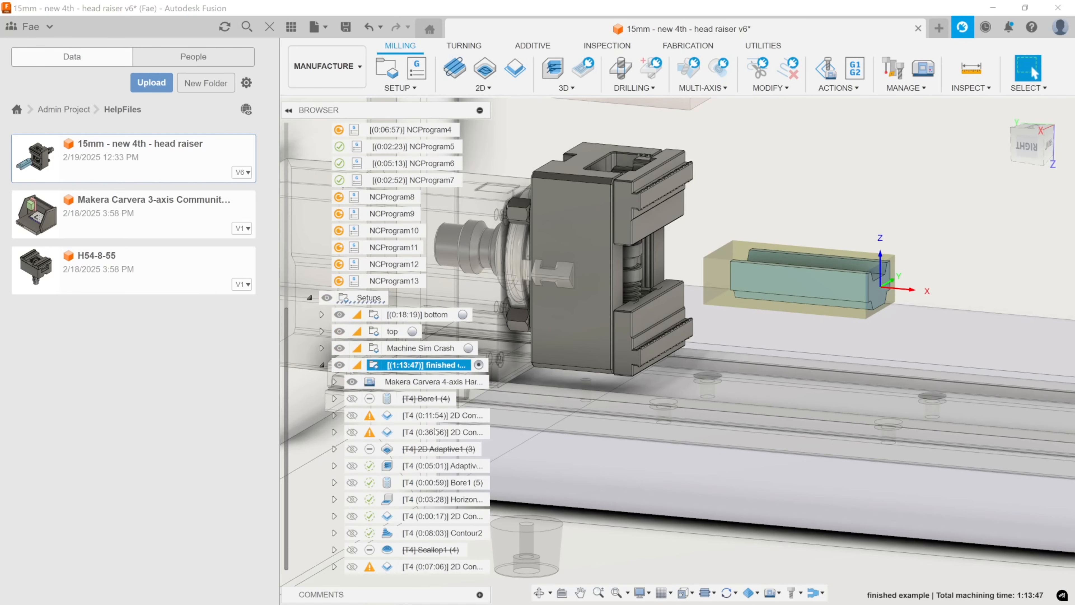
# Simulate the finished example setup without the machine, advance through the toolpaths to the Contour2 operation, and exit the simulation.
pyautogui.rightClick(456, 366)
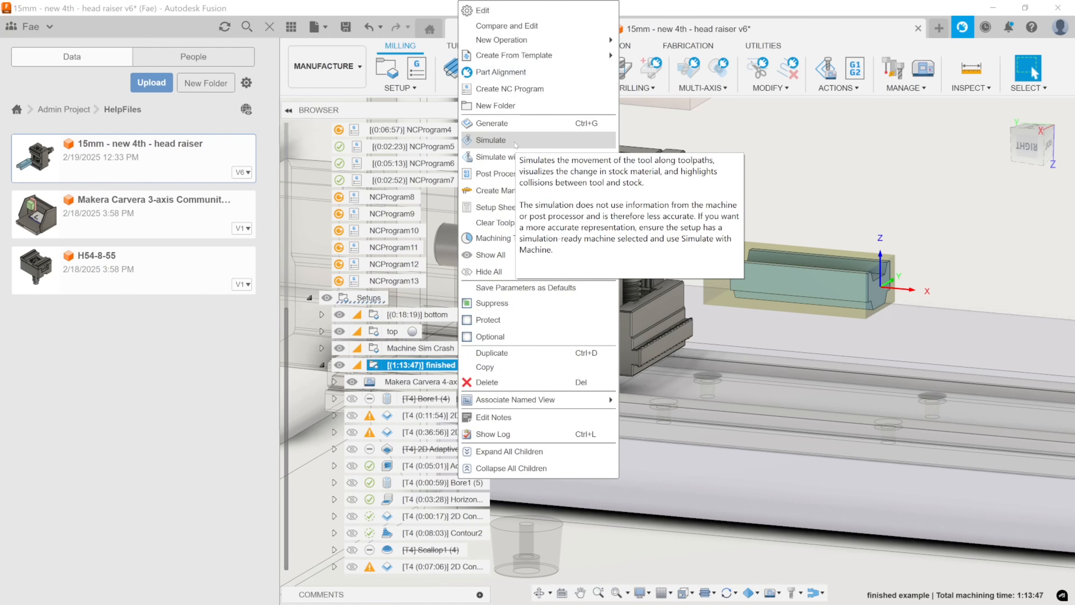
pyautogui.click(515, 144)
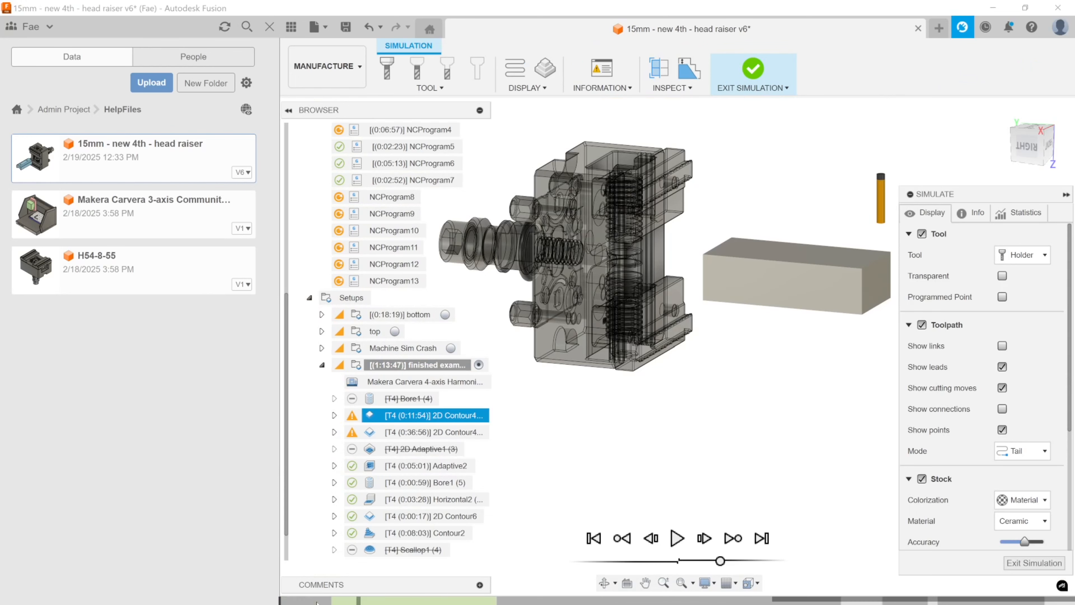
pyautogui.moveTo(290, 601); pyautogui.dragTo(948, 602)
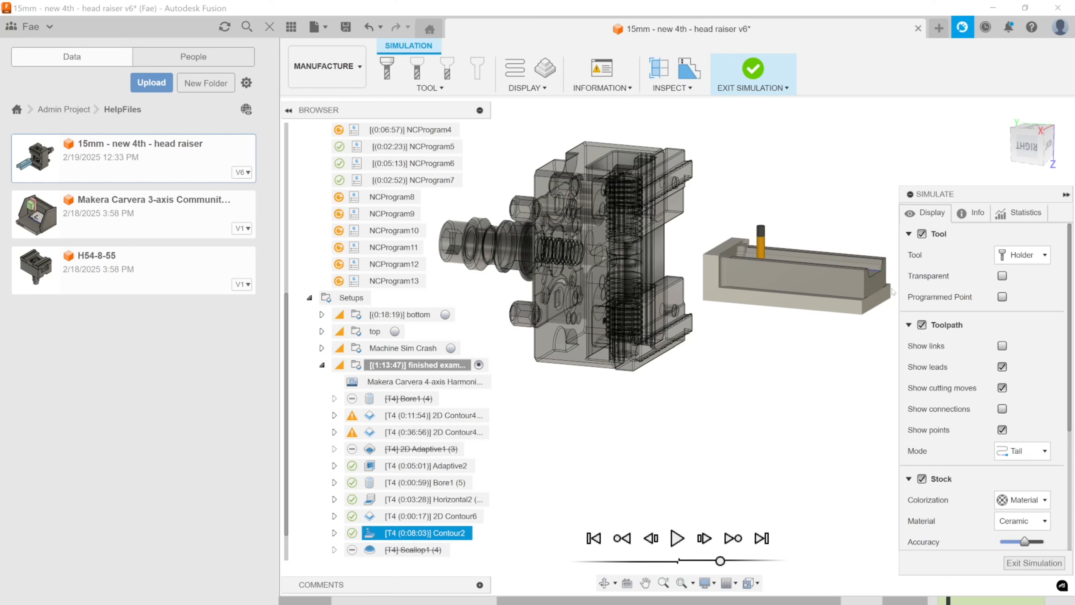
pyautogui.press('Escape')
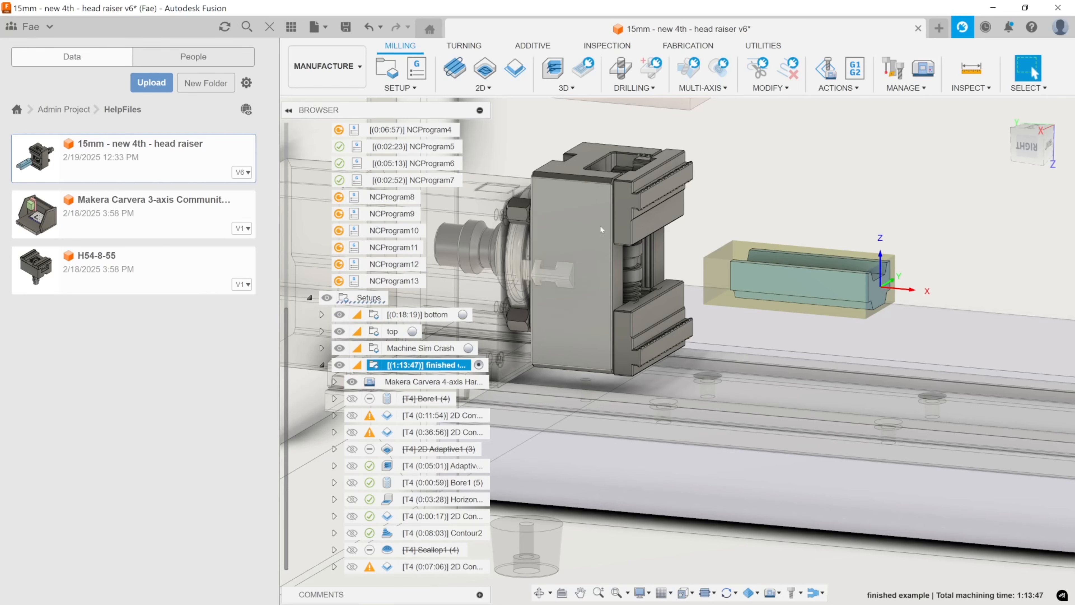
pyautogui.doubleClick(403, 365)
pyautogui.click(403, 365)
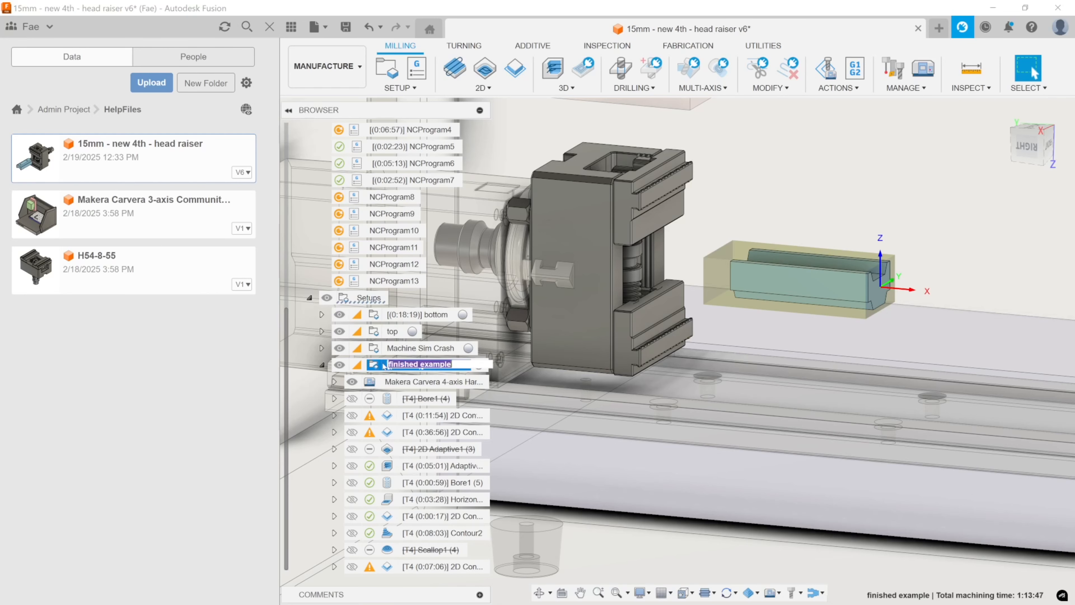
pyautogui.doubleClick(374, 365)
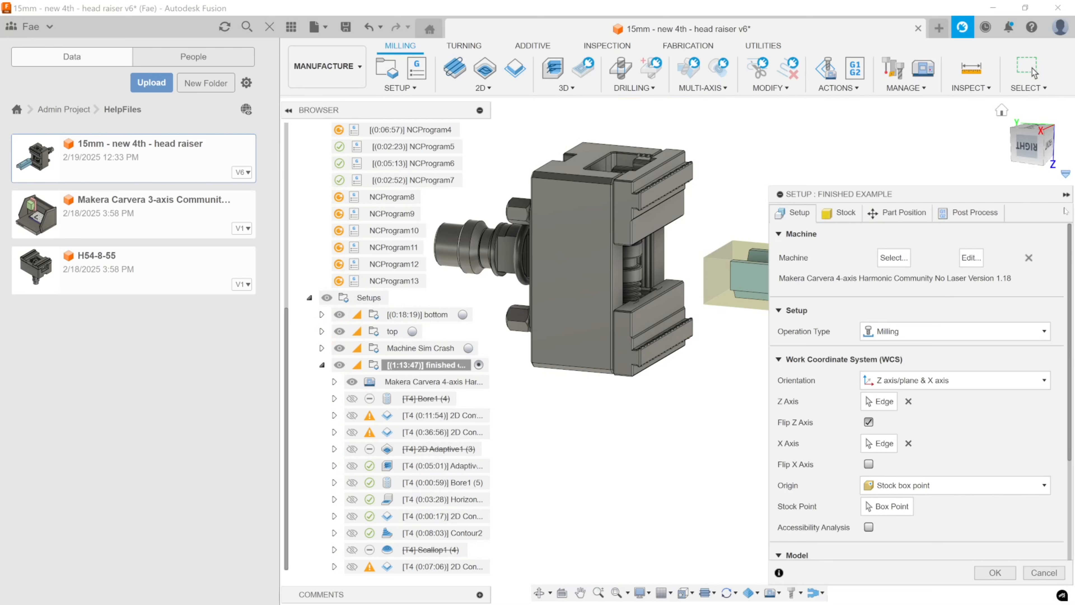
pyautogui.click(1044, 573)
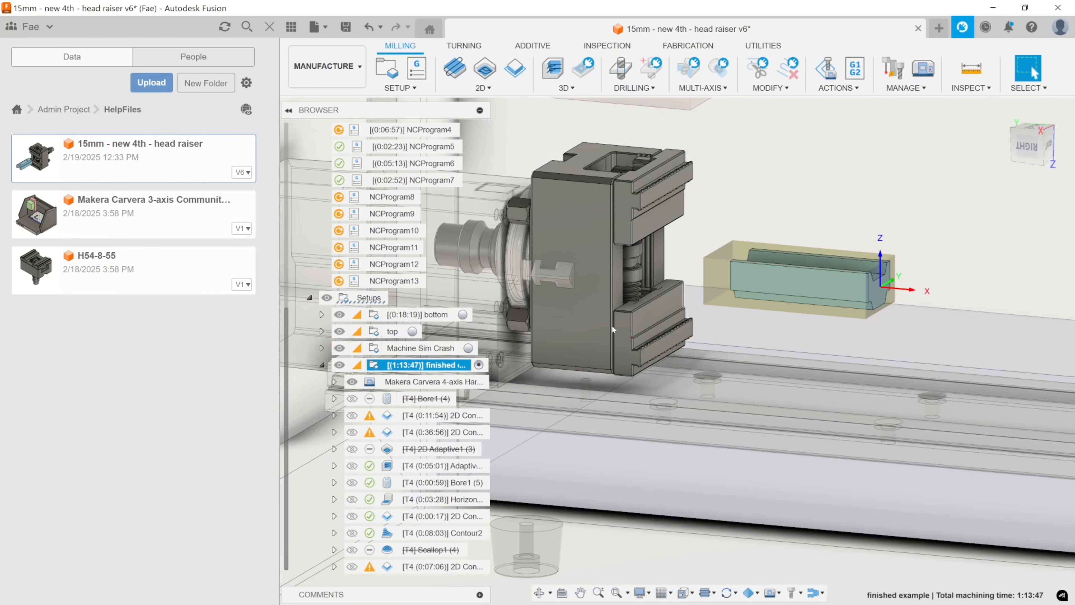
pyautogui.click(321, 365)
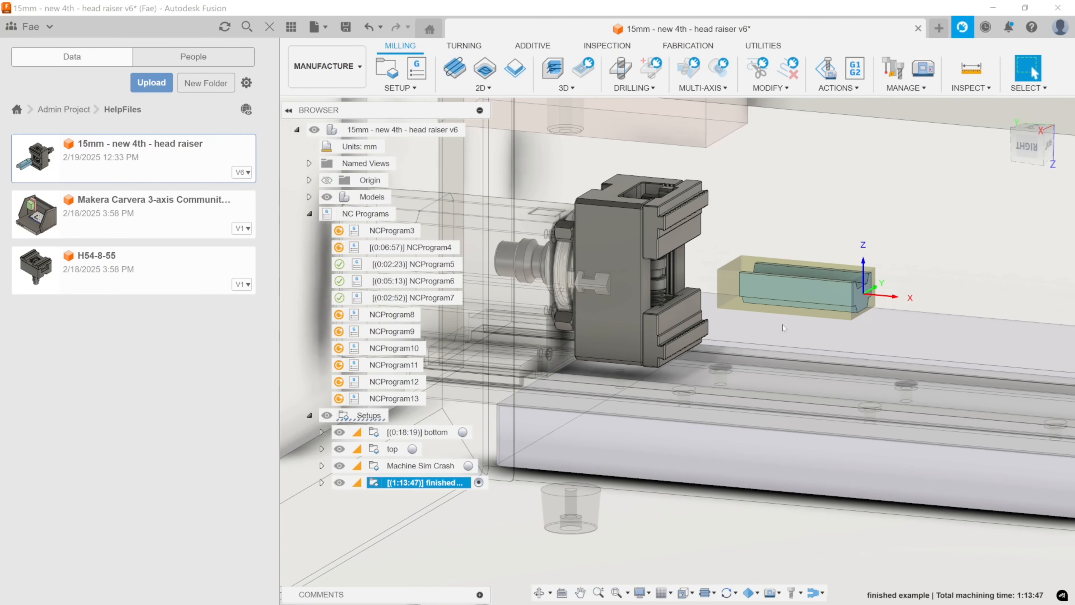
pyautogui.rightClick(433, 482)
pyautogui.click(490, 165)
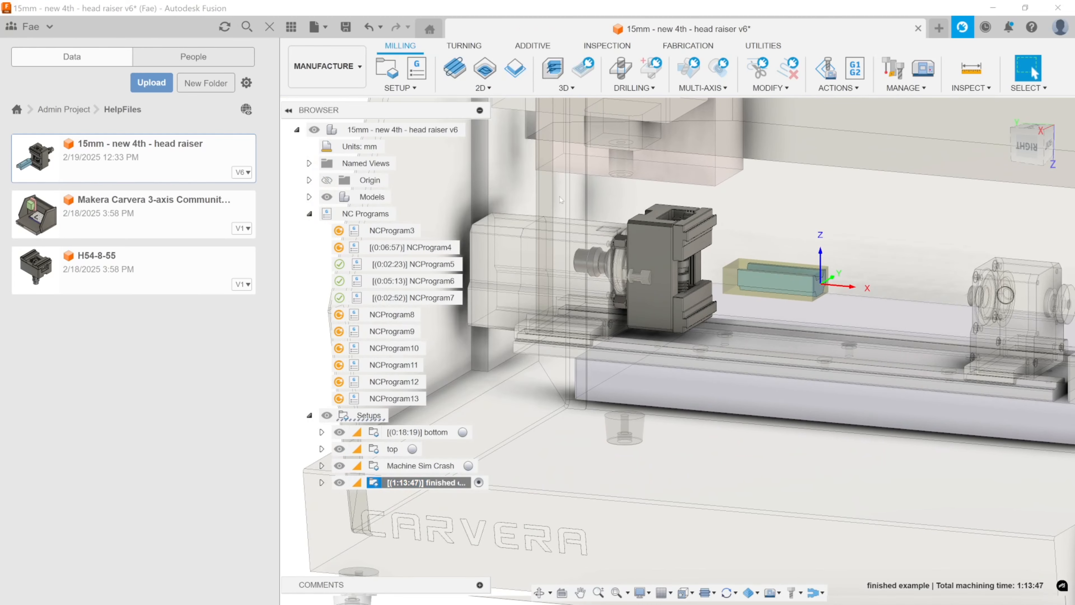
pyautogui.press('Escape')
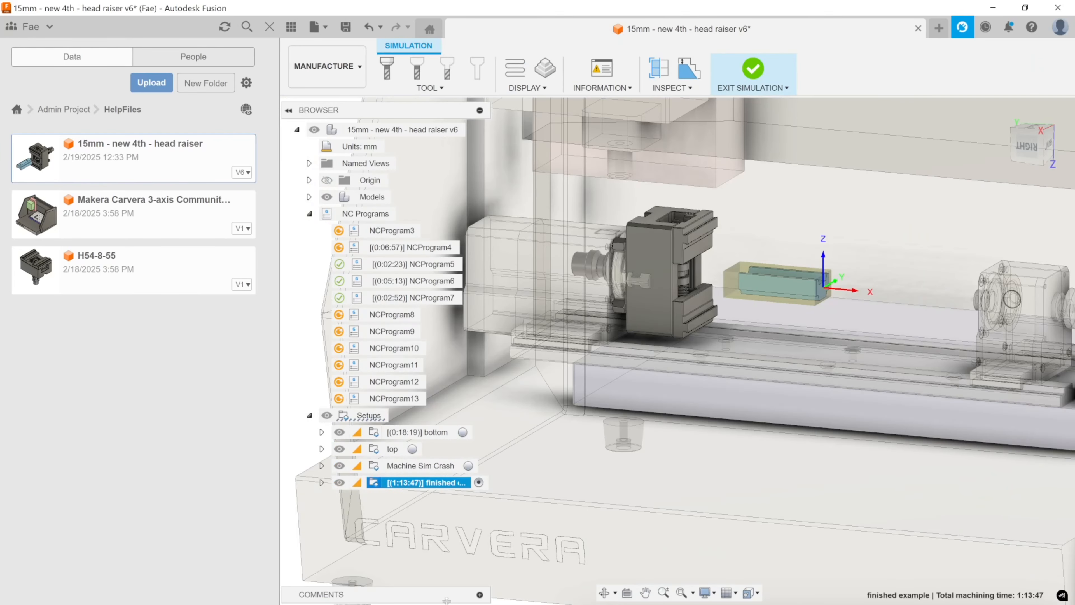
# Simulate the finished example setup with the machine to verify the toolpaths against the repositioned vise.
pyautogui.rightClick(404, 482)
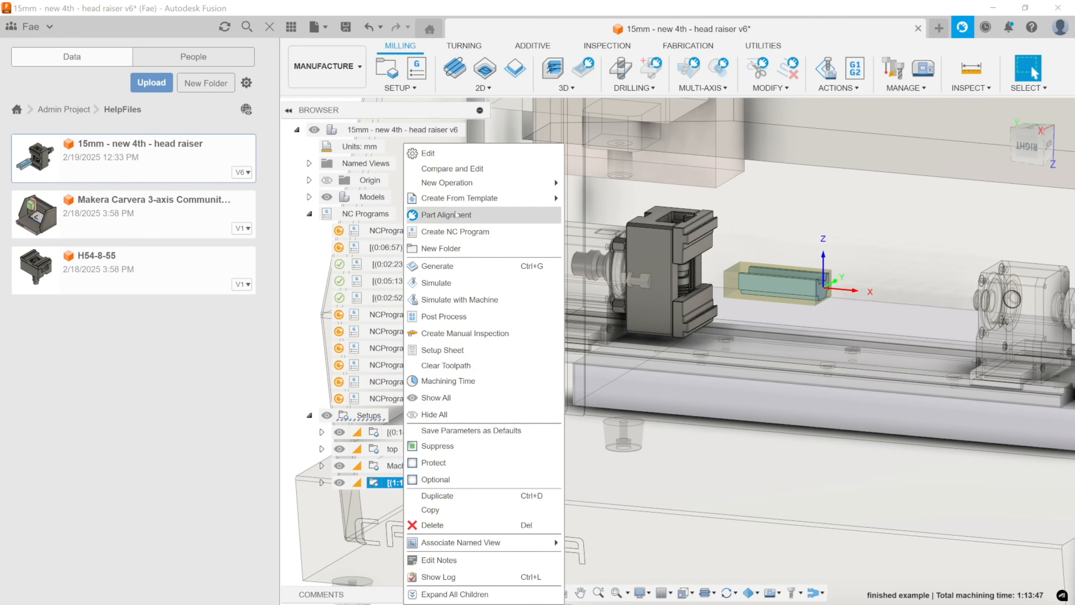
pyautogui.click(459, 300)
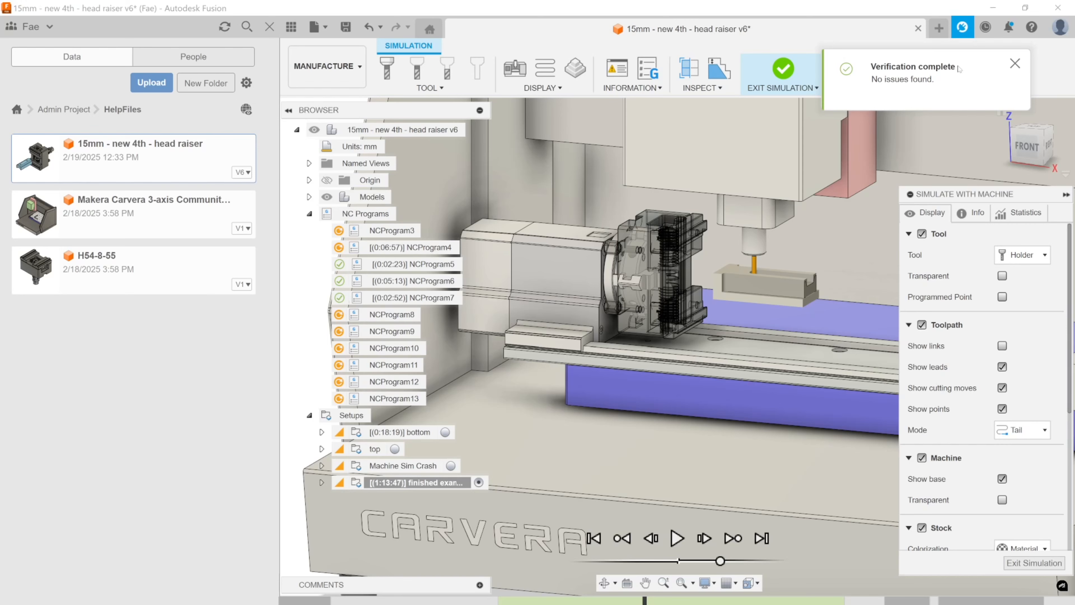
# Review the machine simulation through the Adaptive2 and 2D Contour4 (3) toolpaths, and exit the simulation.
pyautogui.click(703, 601)
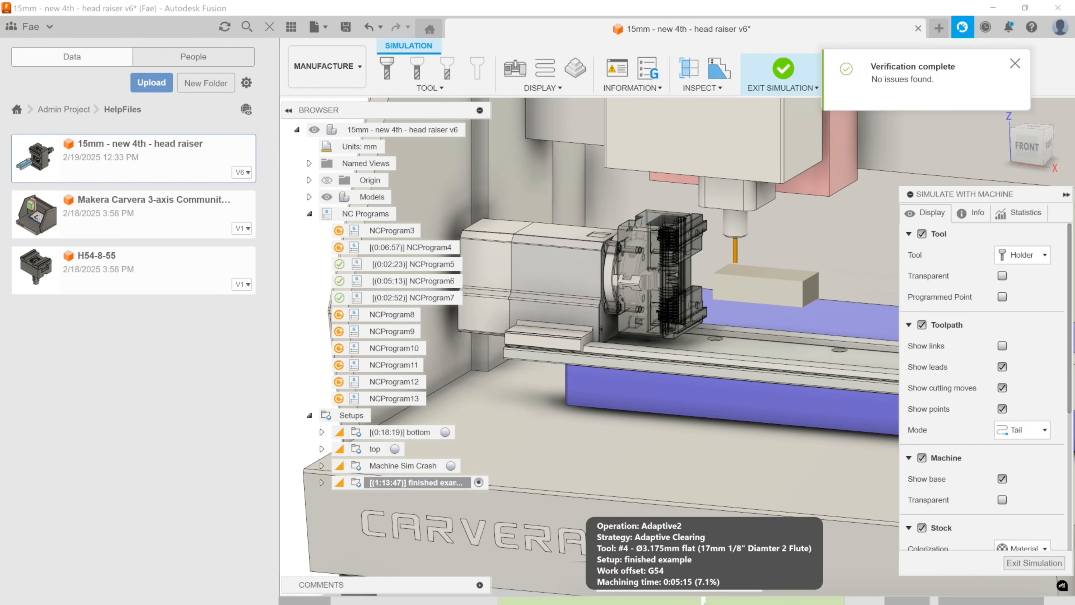
pyautogui.moveTo(704, 603); pyautogui.dragTo(913, 601)
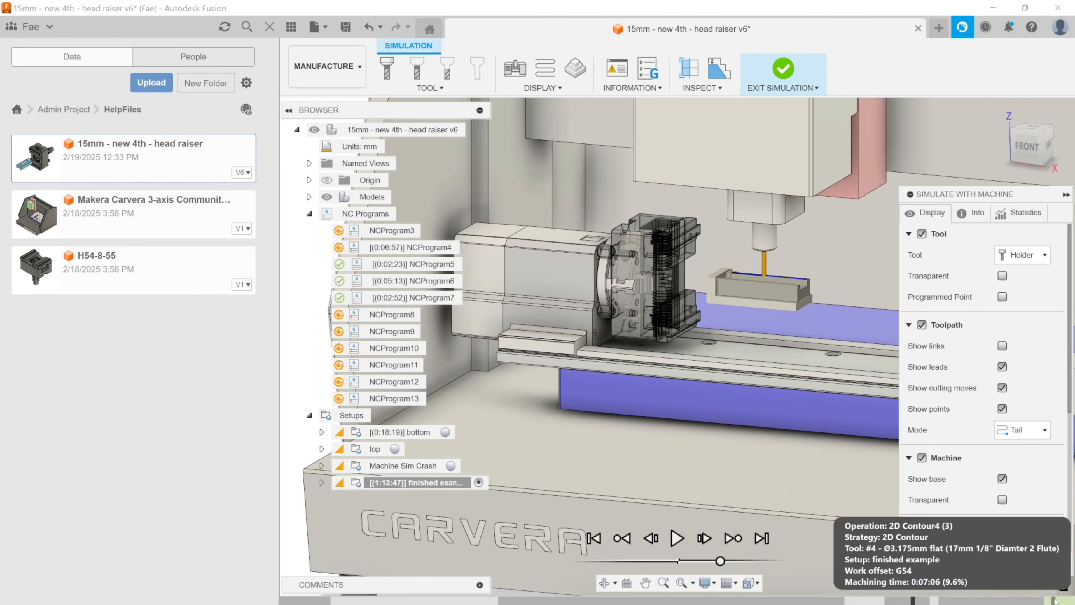
pyautogui.click(1033, 564)
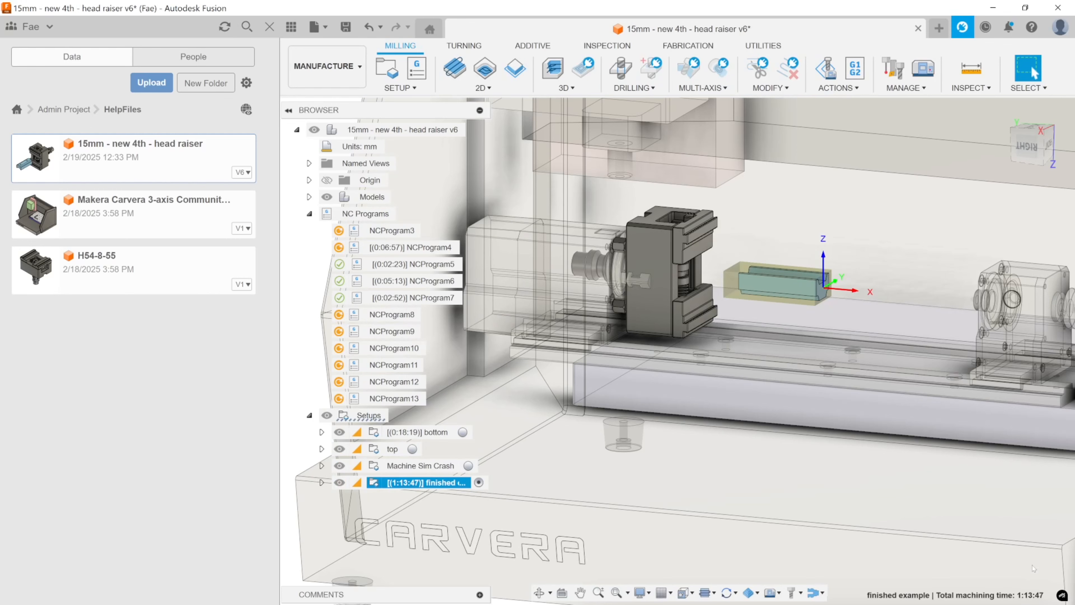
# Create a new milling setup and move its dialog clear of the part and vise.
pyautogui.moveTo(700, 308); pyautogui.dragTo(713, 306, button='middle')
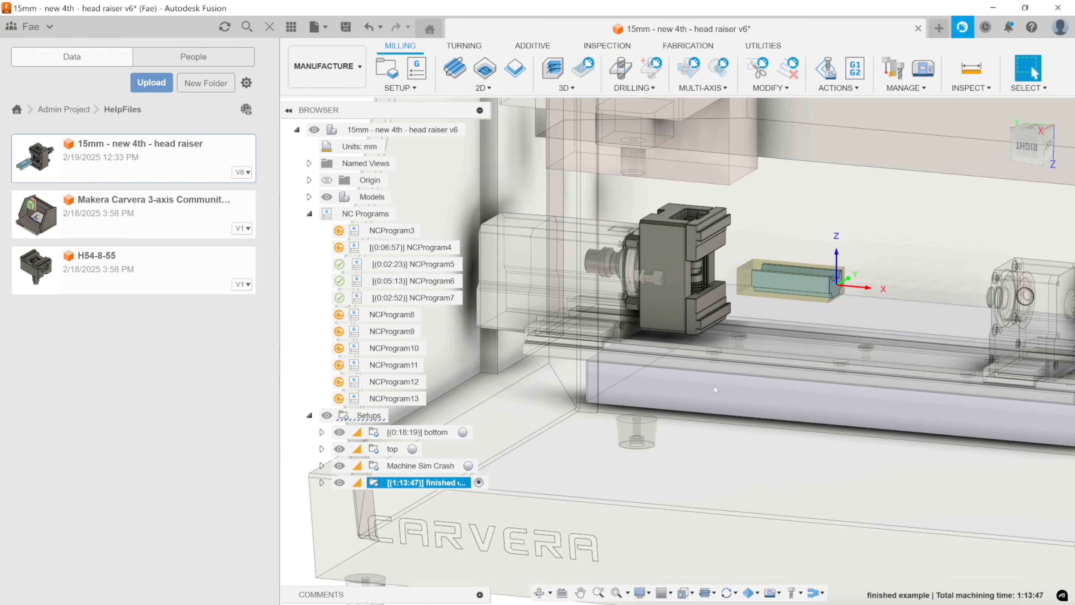
pyautogui.keyDown('shift'); pyautogui.moveTo(716, 387); pyautogui.dragTo(640, 453, button='middle'); pyautogui.keyUp('shift')
pyautogui.click(640, 454)
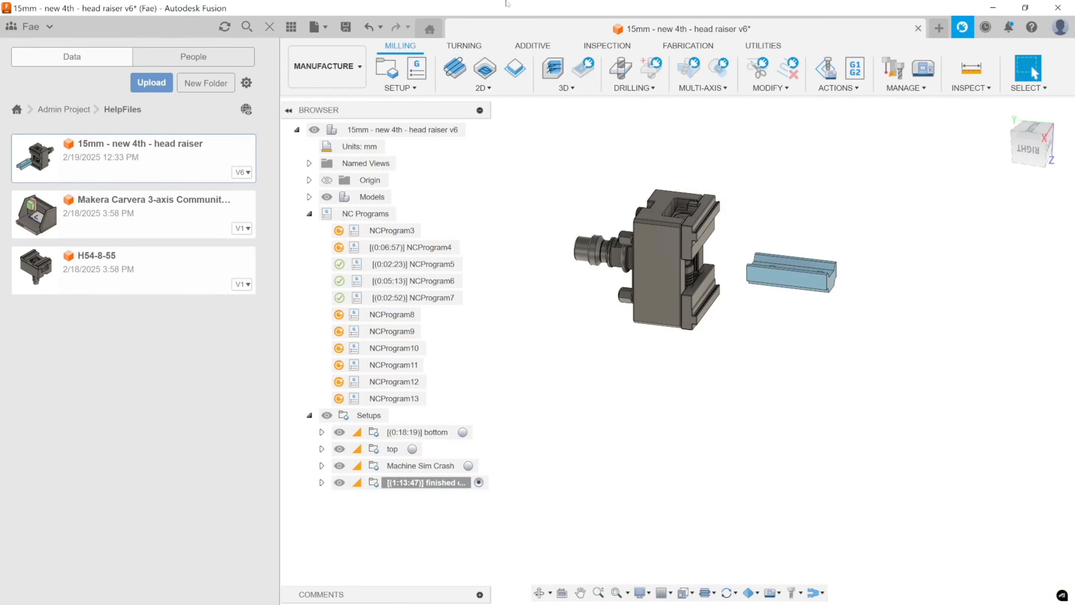
pyautogui.click(387, 68)
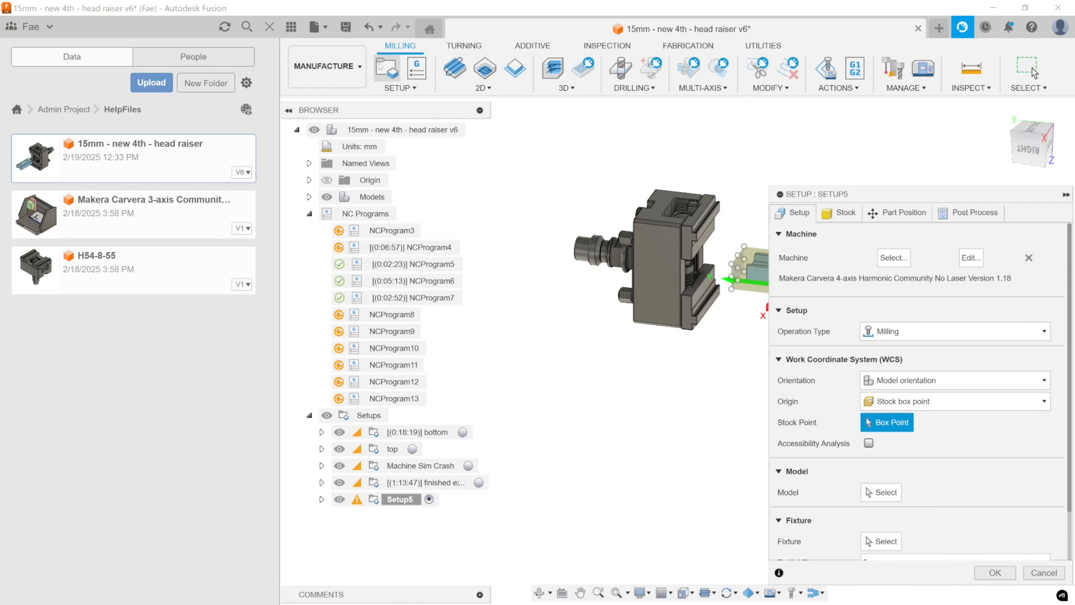
pyautogui.moveTo(874, 189); pyautogui.dragTo(845, 116)
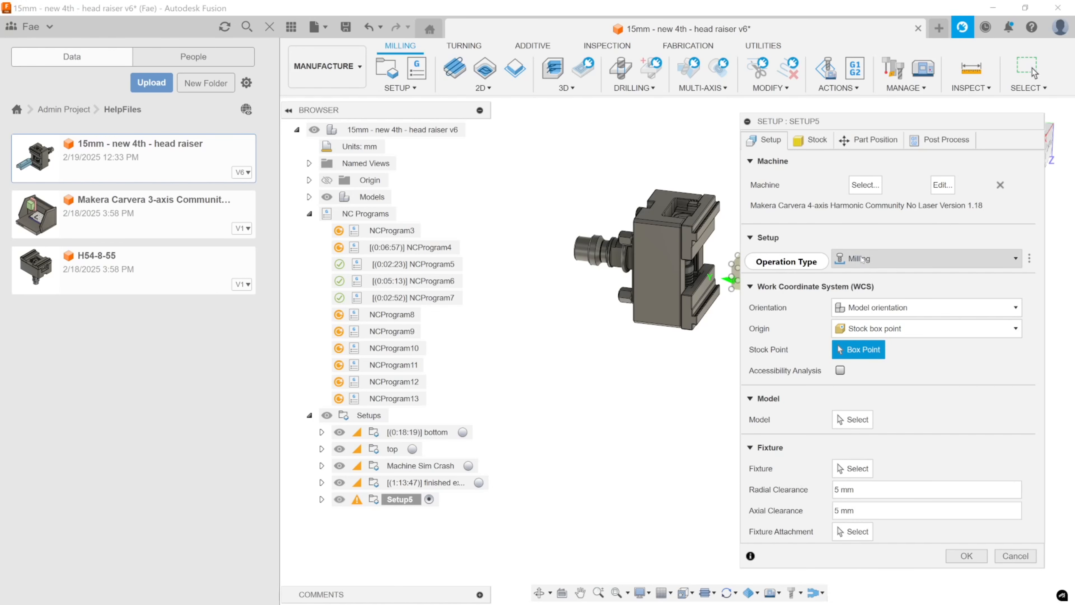
pyautogui.moveTo(855, 122); pyautogui.dragTo(323, 63)
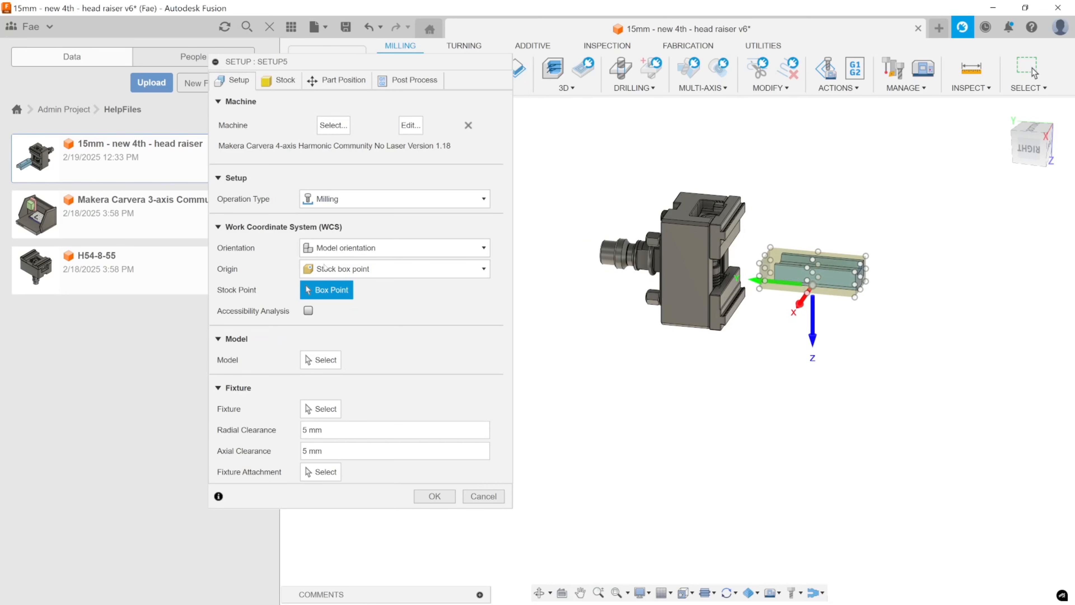
# Orient the WCS with Z axis/plane & X axis, using an upward-facing part face for Z and a long edge for X, with the X axis flipped.
pyautogui.click(348, 251)
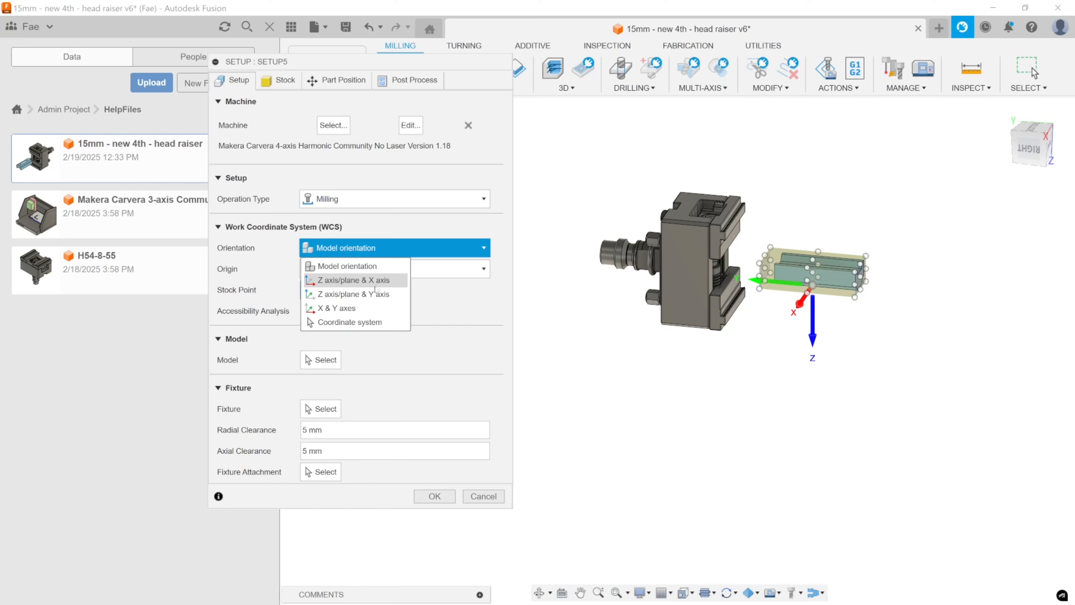
pyautogui.click(373, 296)
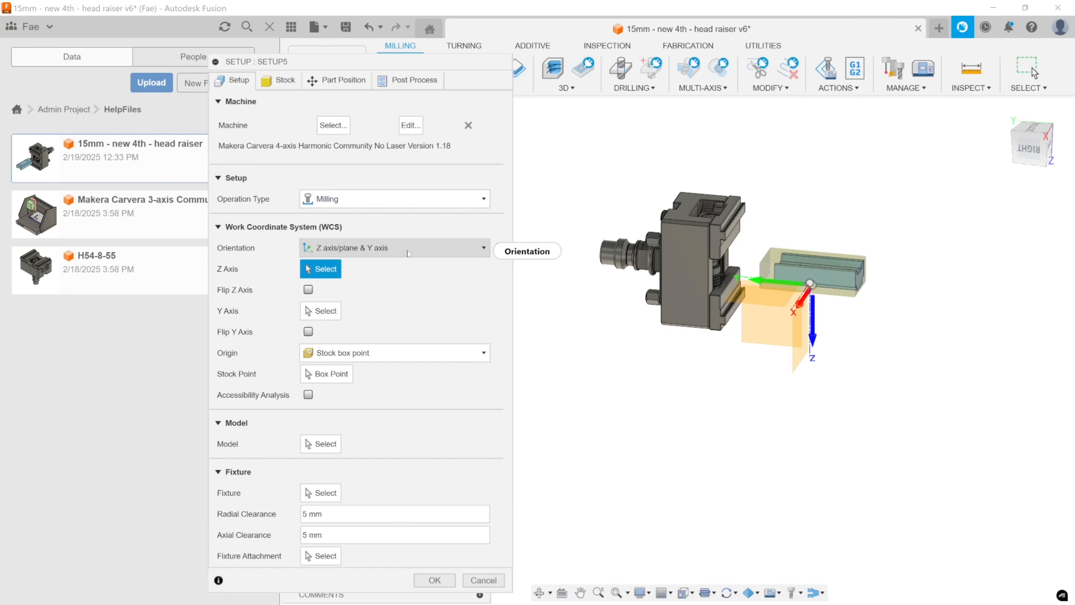
pyautogui.click(370, 250)
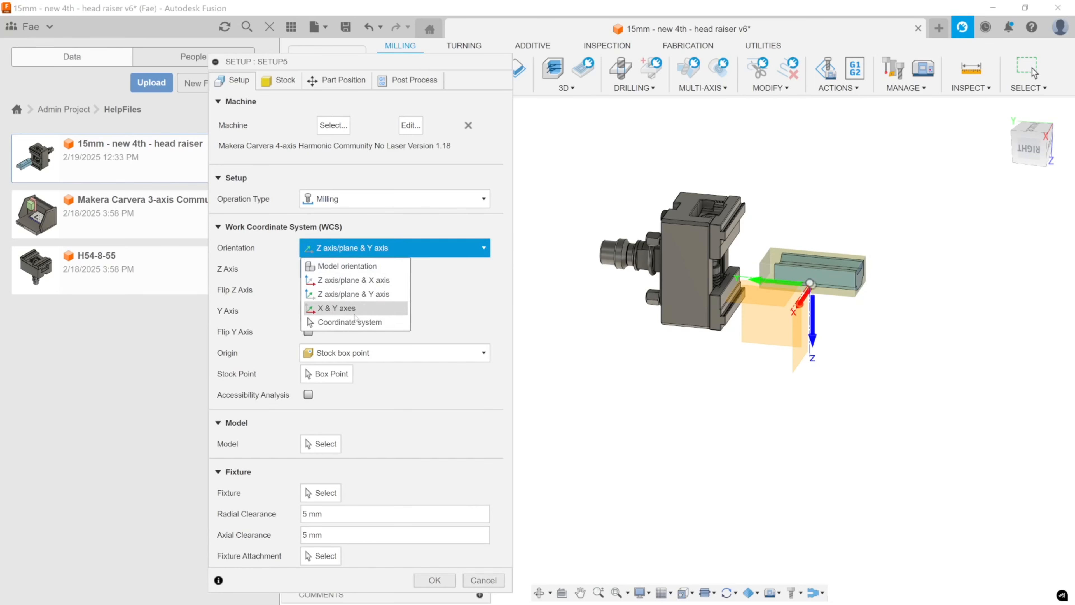
pyautogui.click(351, 282)
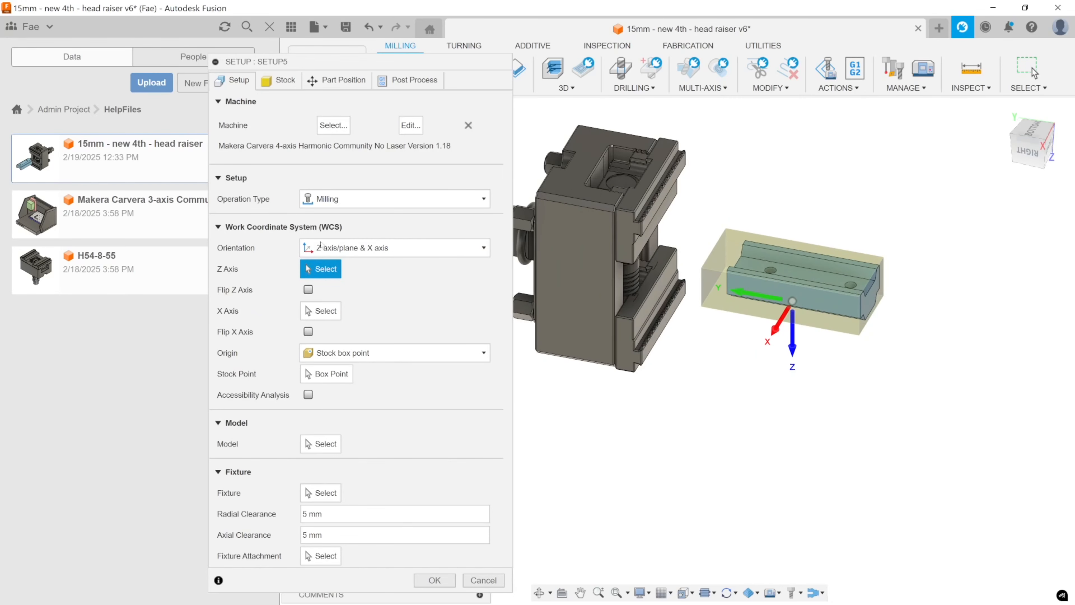
pyautogui.click(813, 279)
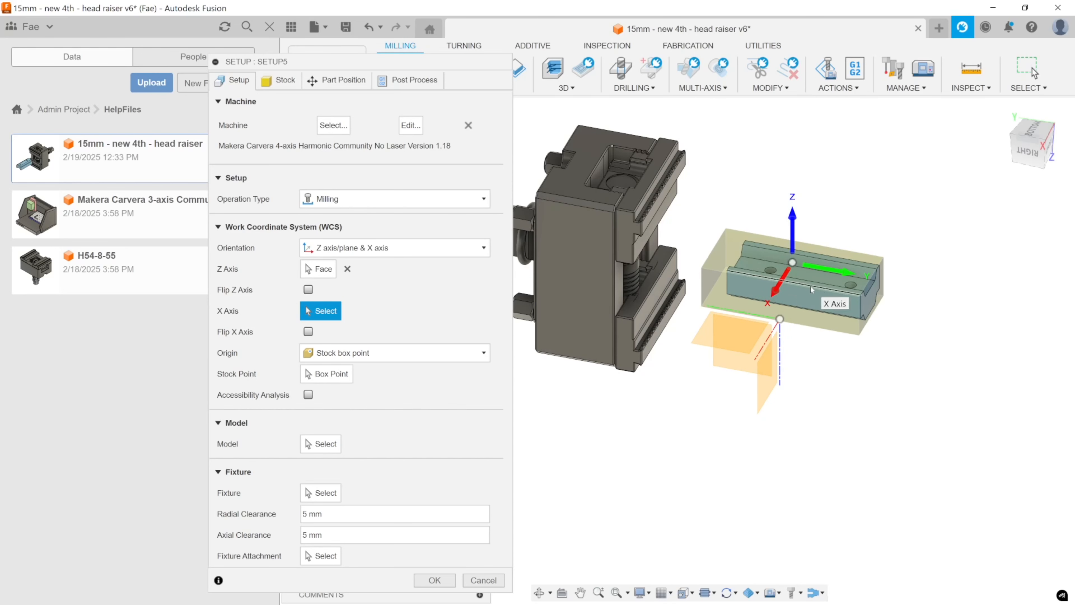
pyautogui.click(828, 290)
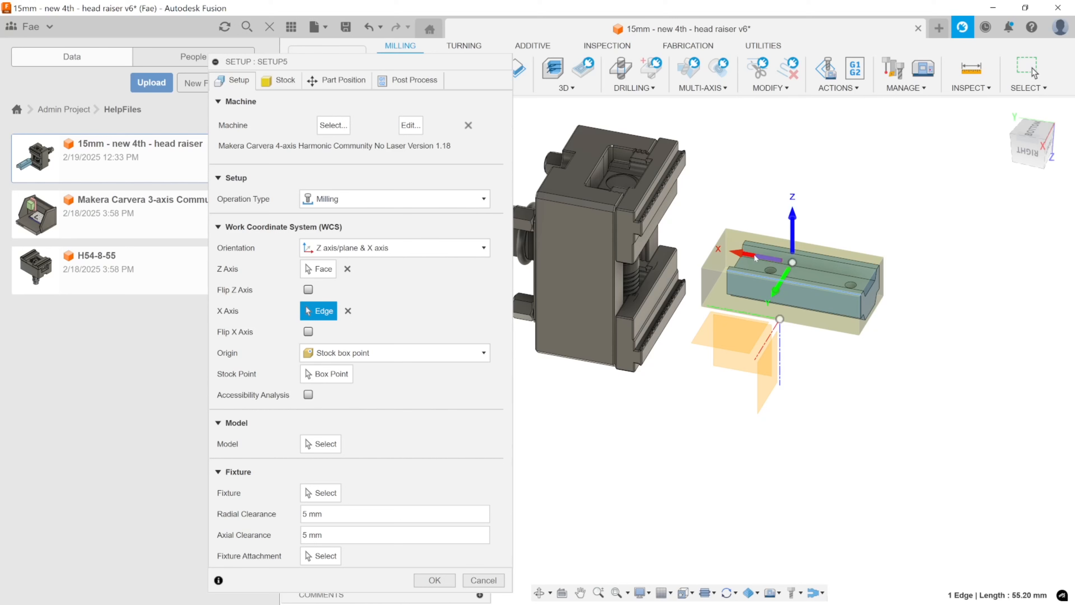
pyautogui.click(308, 331)
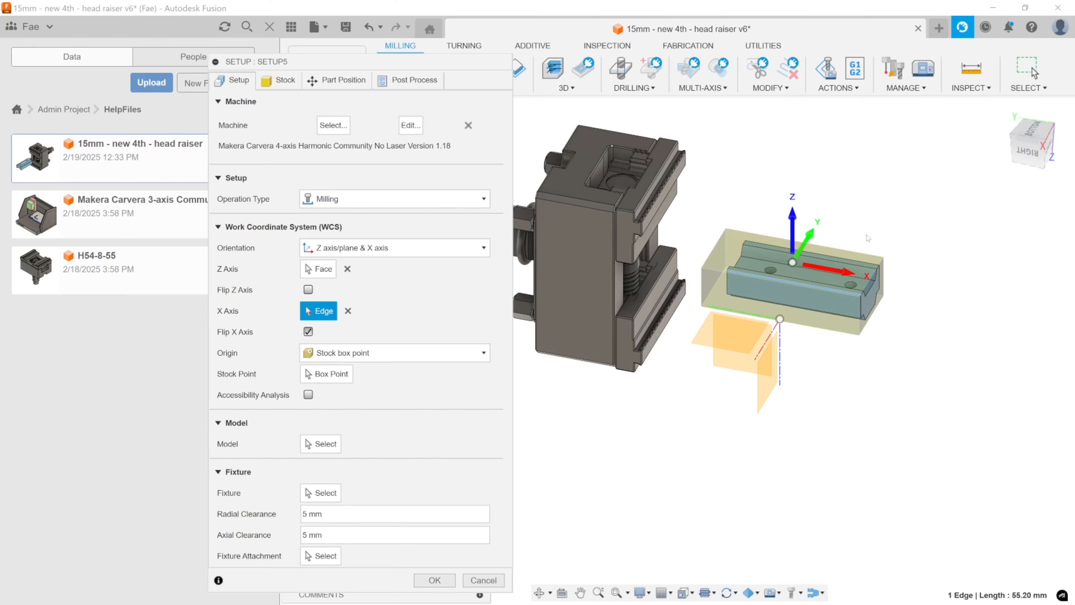
# Set the WCS origin to the stock box point at the centre of the stock's outer end face.
pyautogui.moveTo(785, 369); pyautogui.dragTo(872, 381, button='middle')
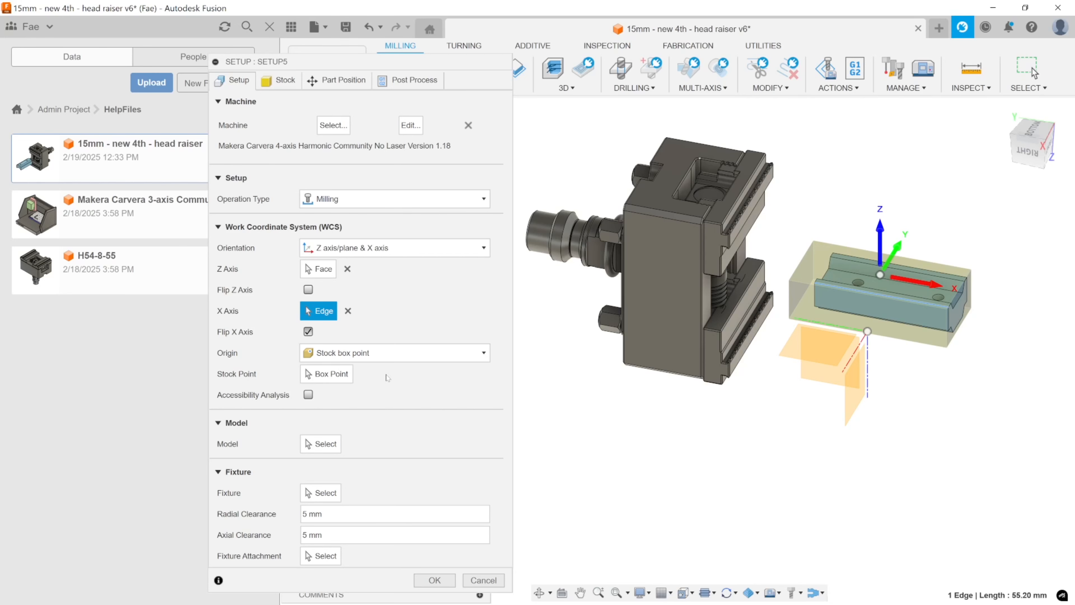
pyautogui.moveTo(909, 359); pyautogui.dragTo(837, 332, button='middle')
pyautogui.keyDown('shift'); pyautogui.moveTo(820, 319); pyautogui.dragTo(808, 313, button='middle'); pyautogui.keyUp('shift')
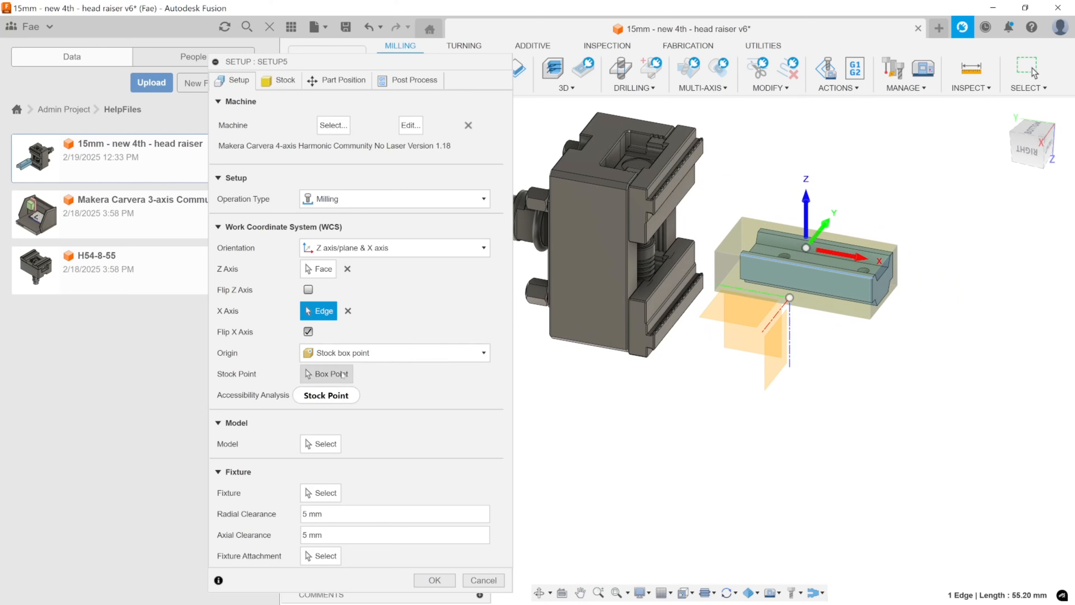
pyautogui.click(345, 354)
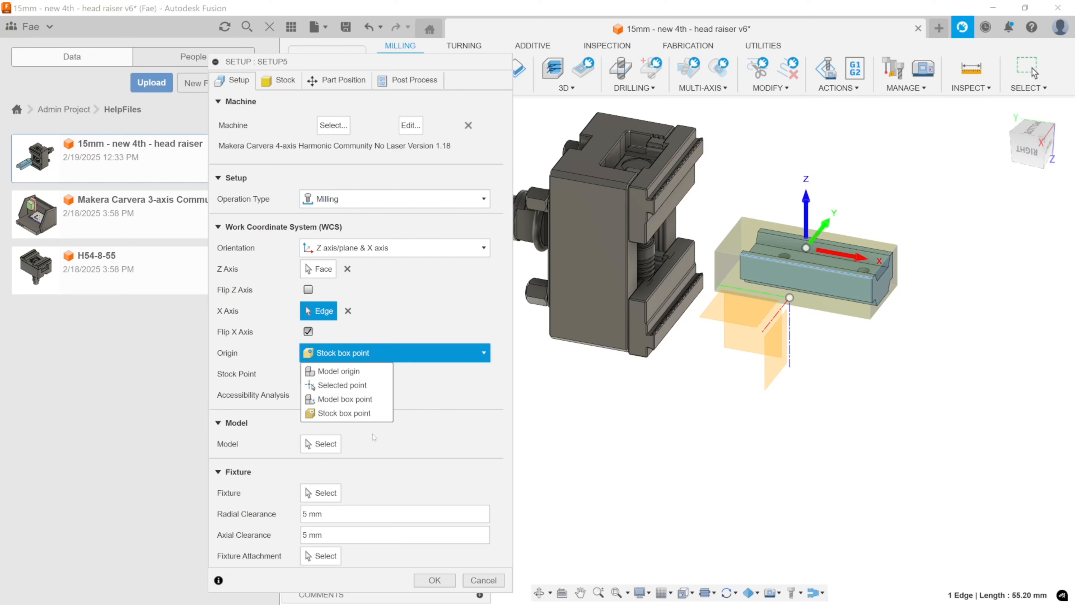
pyautogui.click(377, 412)
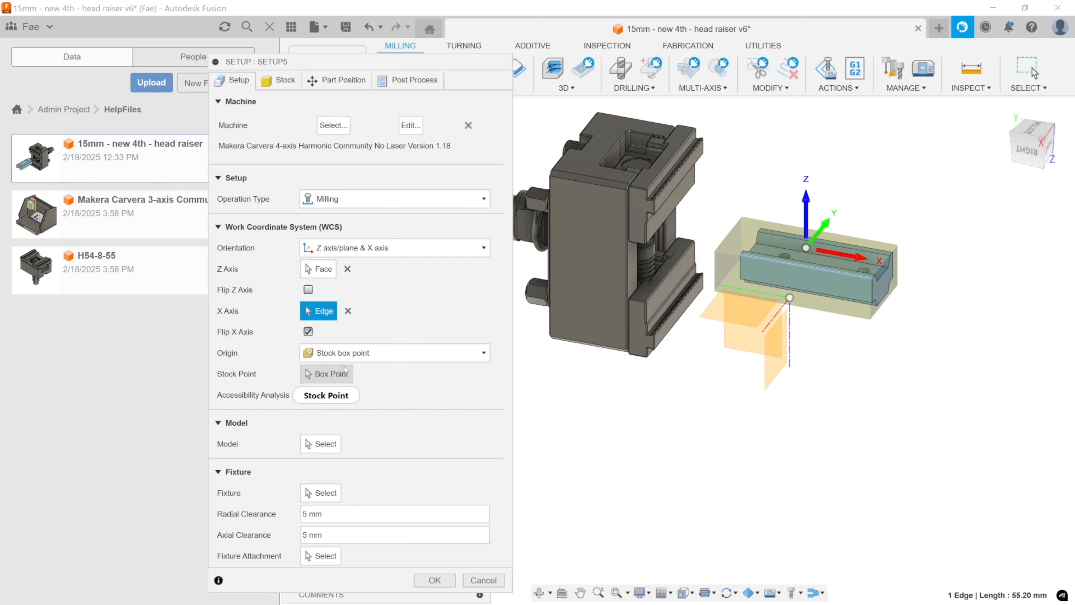
pyautogui.click(328, 375)
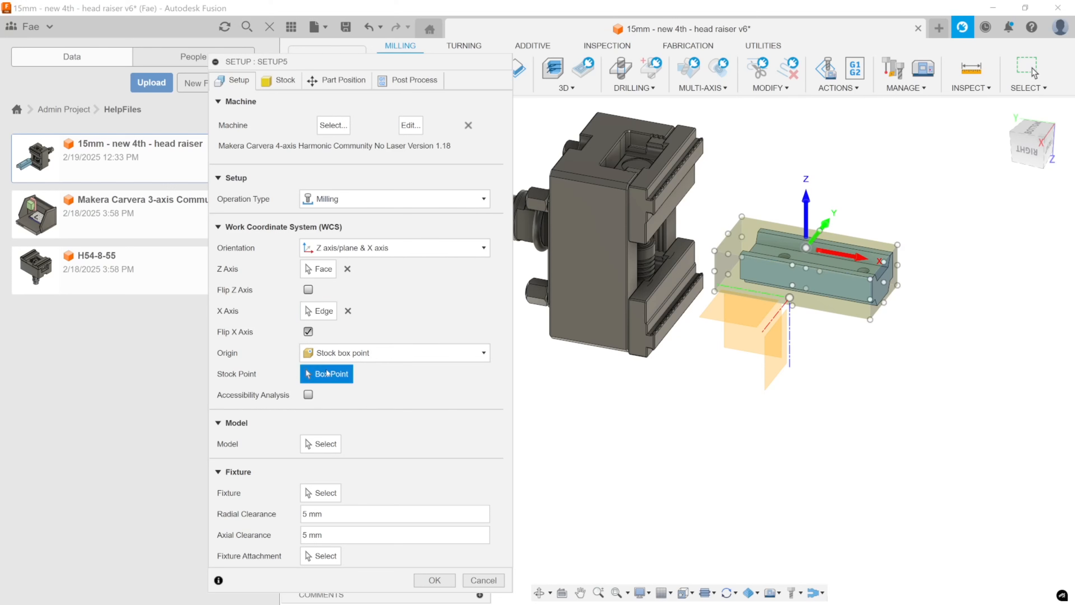
pyautogui.click(884, 282)
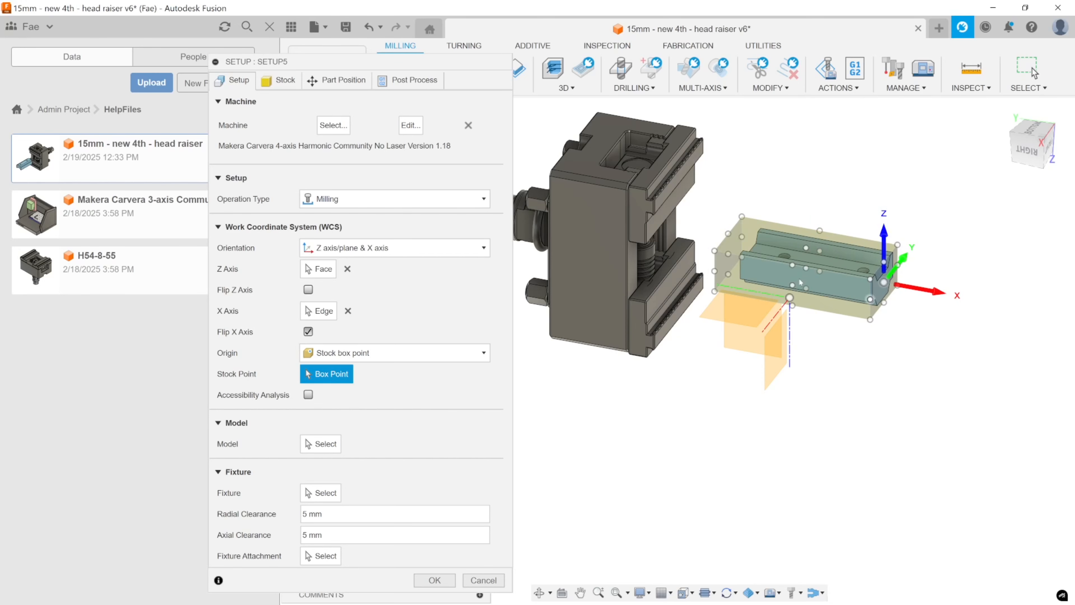
pyautogui.moveTo(750, 289); pyautogui.dragTo(805, 280, button='middle')
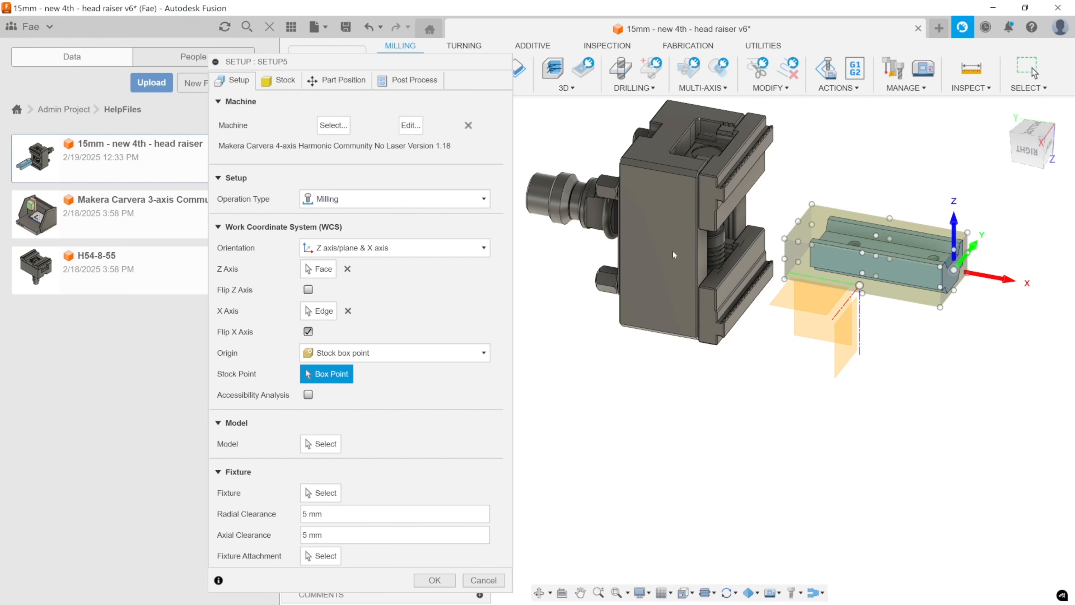
pyautogui.keyDown('shift'); pyautogui.moveTo(819, 283); pyautogui.dragTo(829, 323, button='middle'); pyautogui.keyUp('shift')
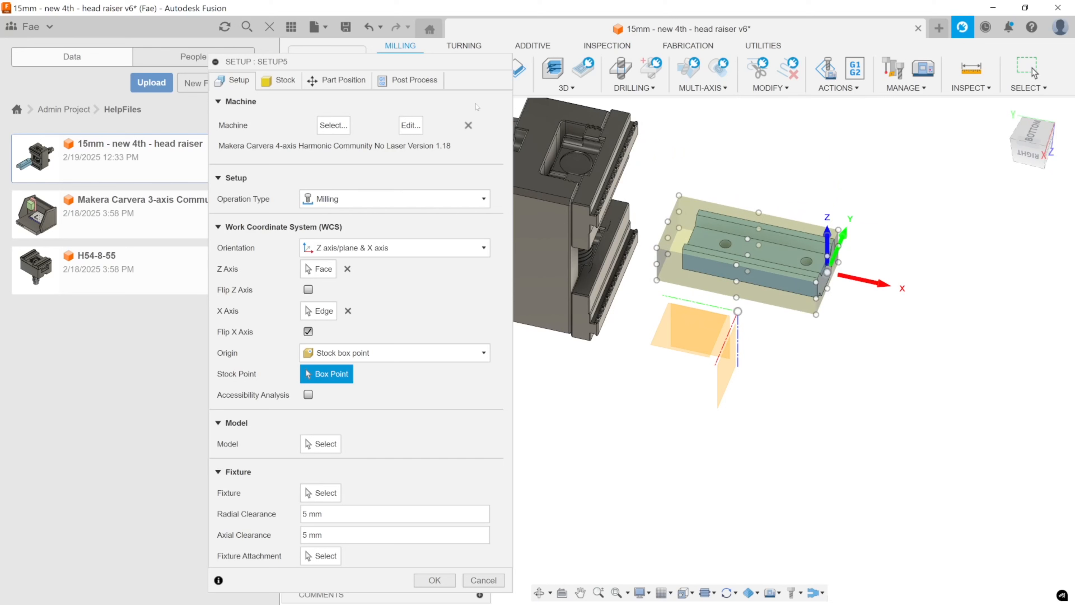
# Try Model box point as the WCS origin, testing several box points and choosing the centre one at the part's outer end.
pyautogui.click(341, 354)
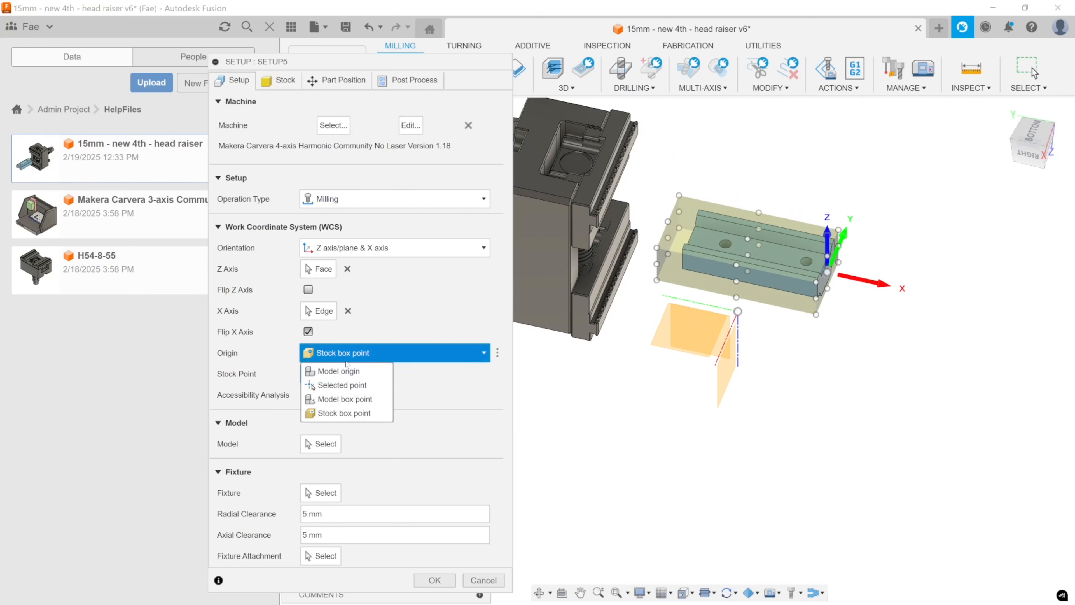
pyautogui.click(355, 400)
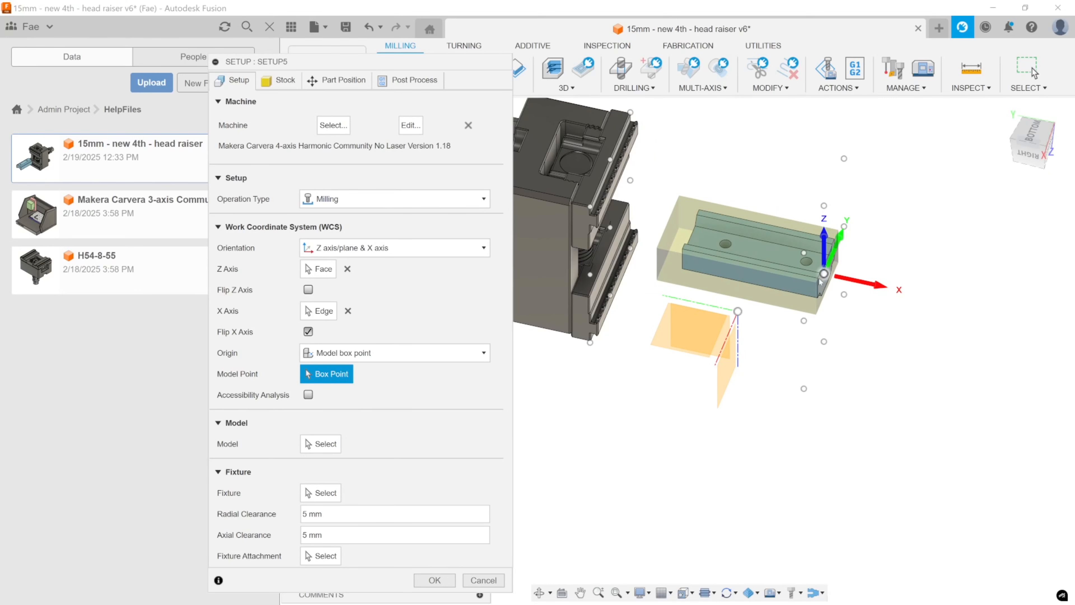
pyautogui.click(630, 180)
pyautogui.click(844, 157)
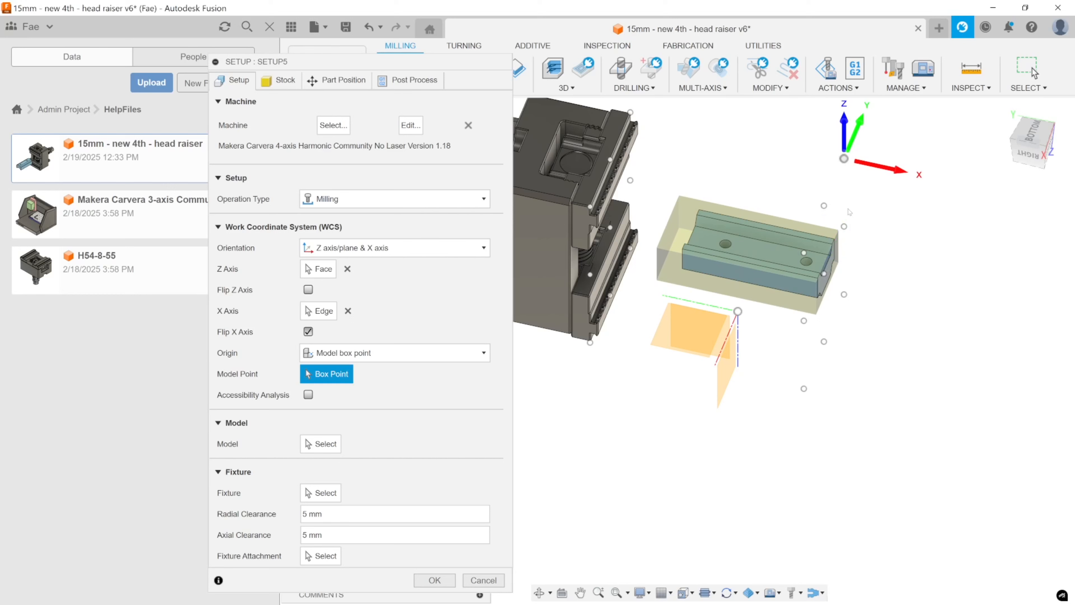
pyautogui.click(844, 227)
pyautogui.click(843, 294)
pyautogui.click(823, 341)
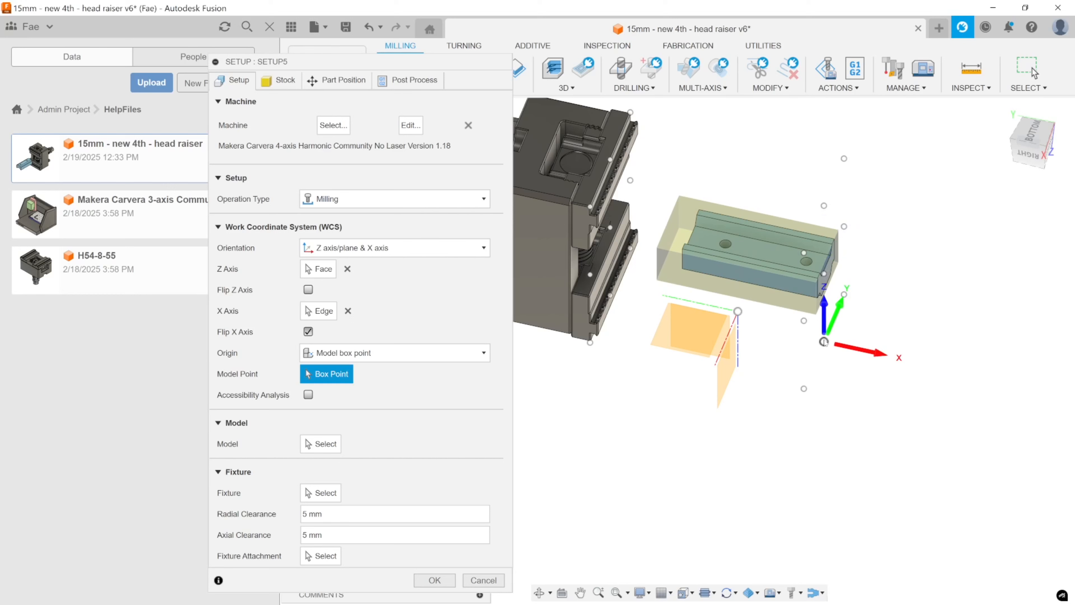
pyautogui.click(823, 273)
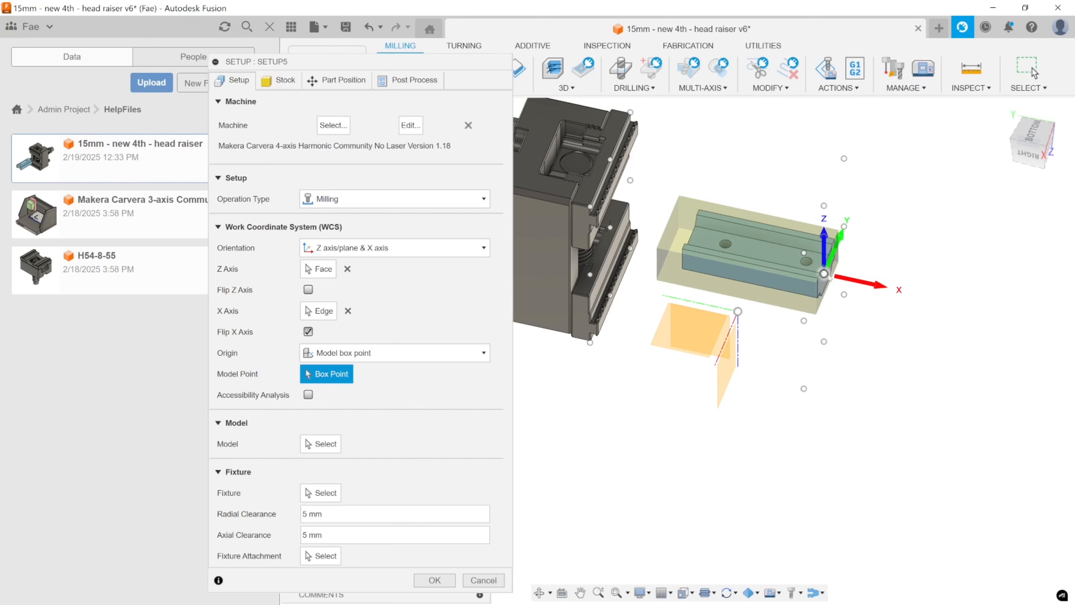
pyautogui.scroll(-4, 722, 216)
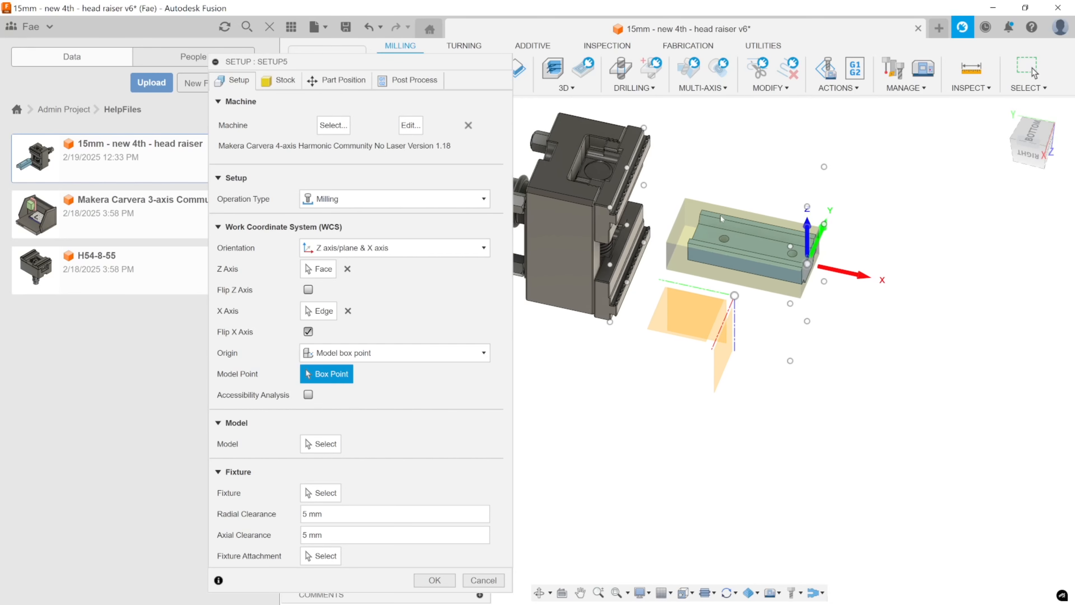
pyautogui.keyDown('shift'); pyautogui.moveTo(748, 257); pyautogui.dragTo(568, 173, button='middle'); pyautogui.keyUp('shift')
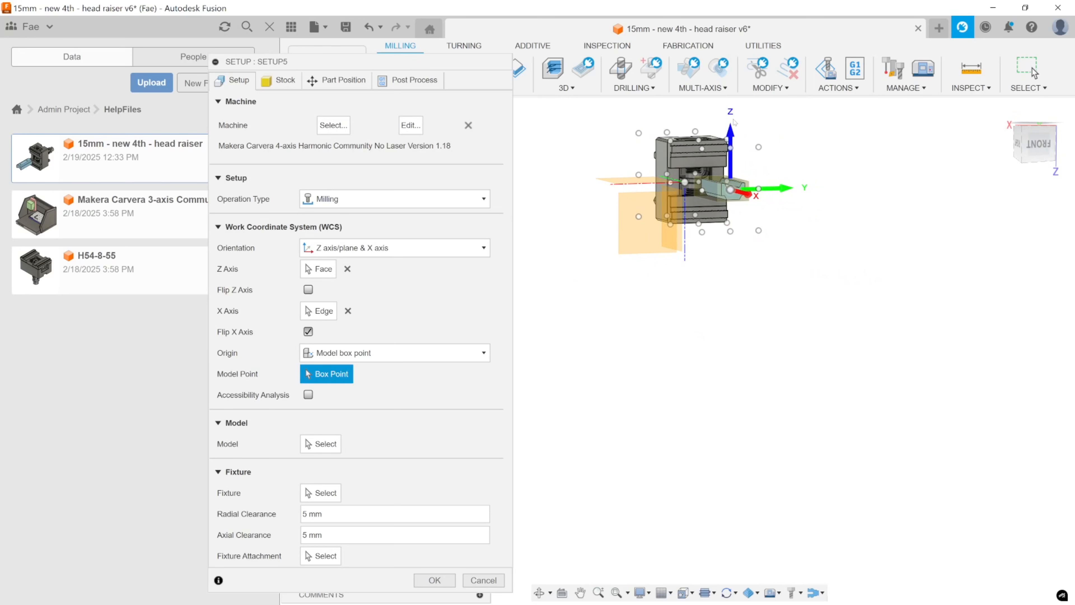
pyautogui.keyDown('shift'); pyautogui.moveTo(728, 255); pyautogui.dragTo(804, 283, button='middle'); pyautogui.keyUp('shift')
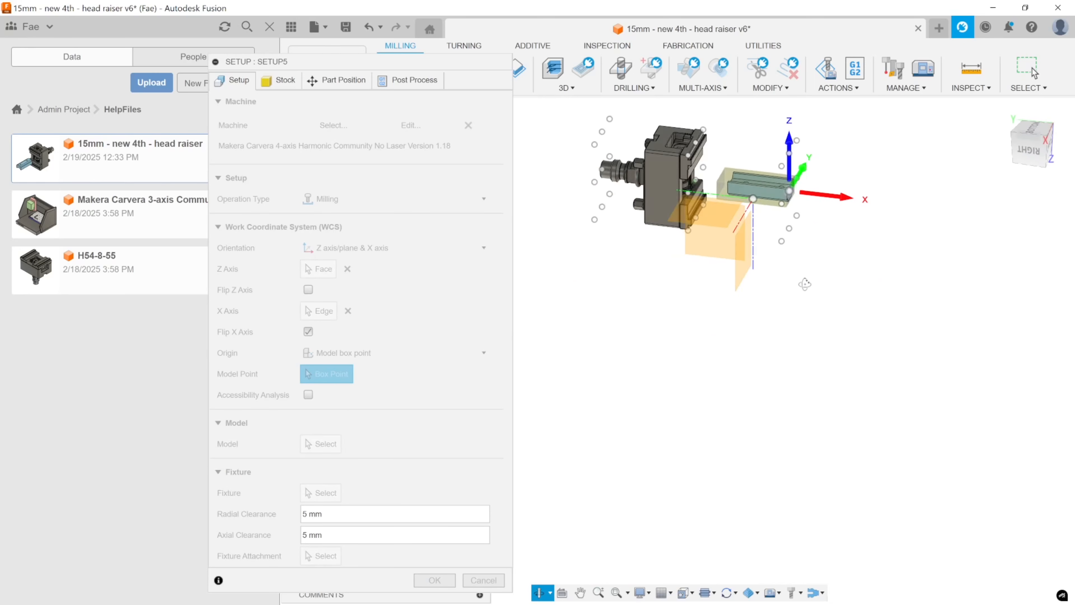
# Set the WCS origin to Selected point and pick an upper corner vertex on the part's outer end.
pyautogui.click(343, 352)
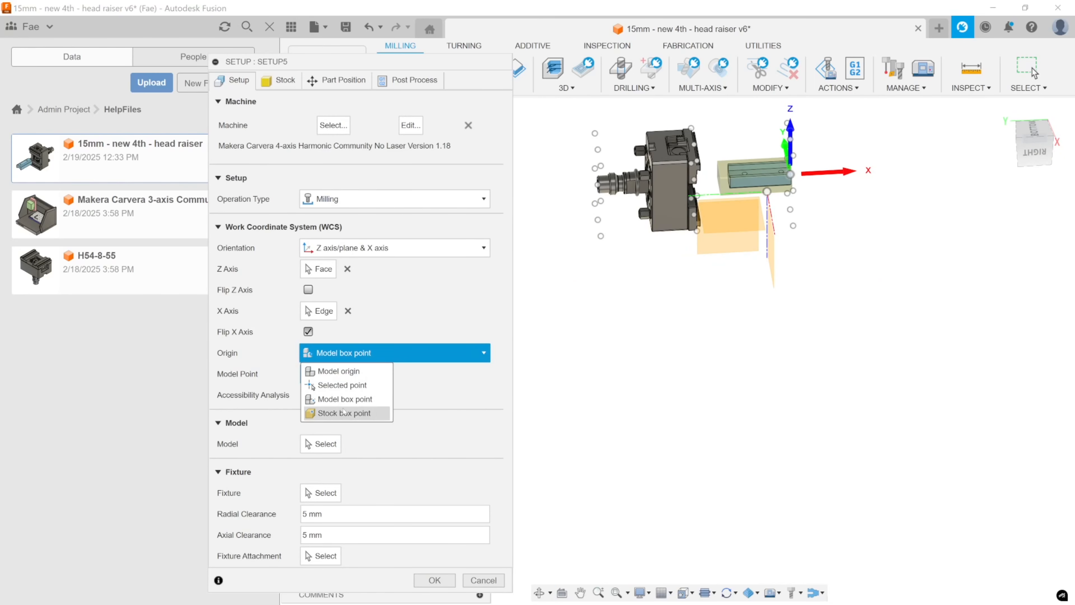
pyautogui.click(342, 385)
pyautogui.keyDown('shift'); pyautogui.moveTo(745, 347); pyautogui.dragTo(749, 372, button='middle'); pyautogui.keyUp('shift')
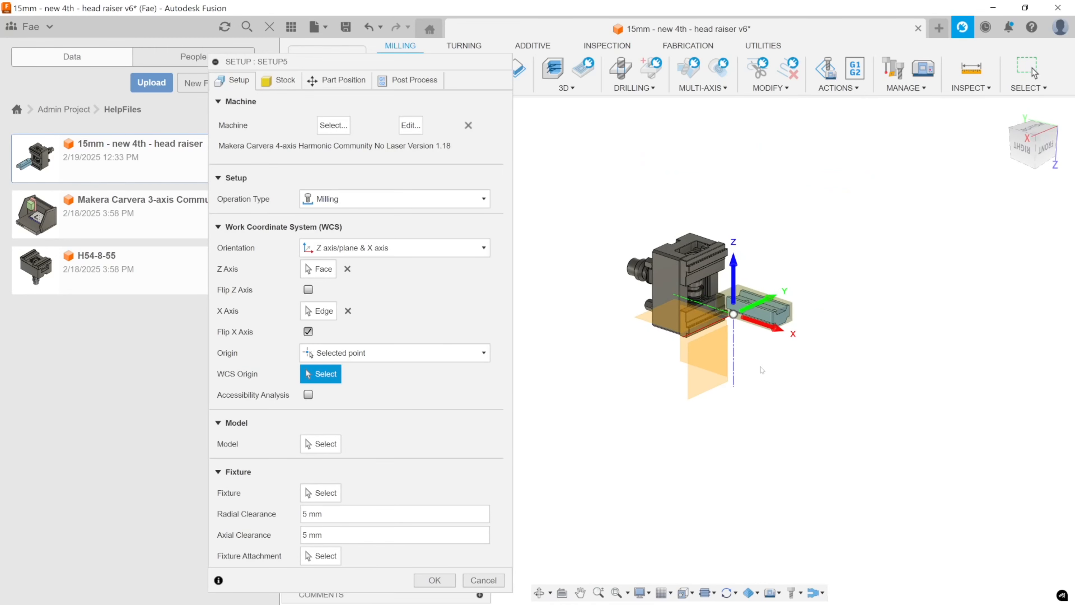
pyautogui.scroll(6, 789, 334)
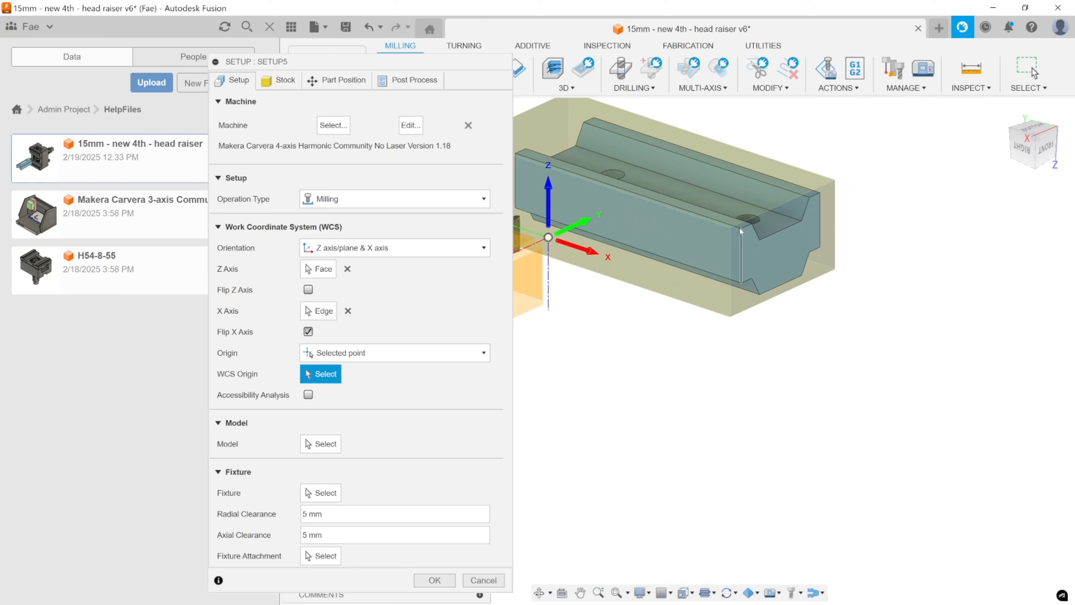
pyautogui.click(741, 230)
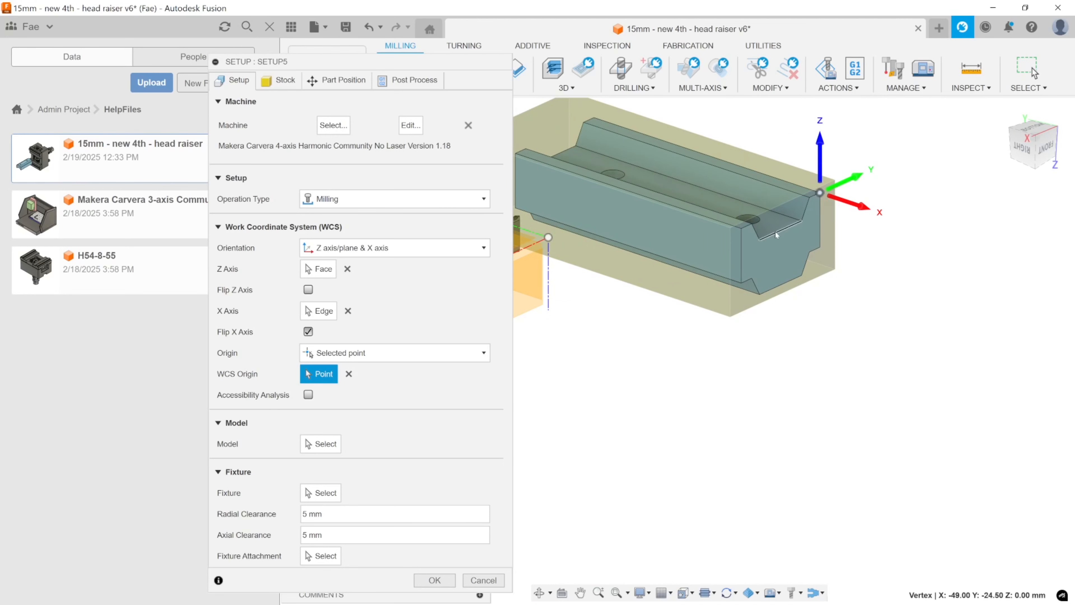
# Try the bottom edge and an adjacent edge of the groove on the part's outer end as the WCS origin.
pyautogui.click(776, 231)
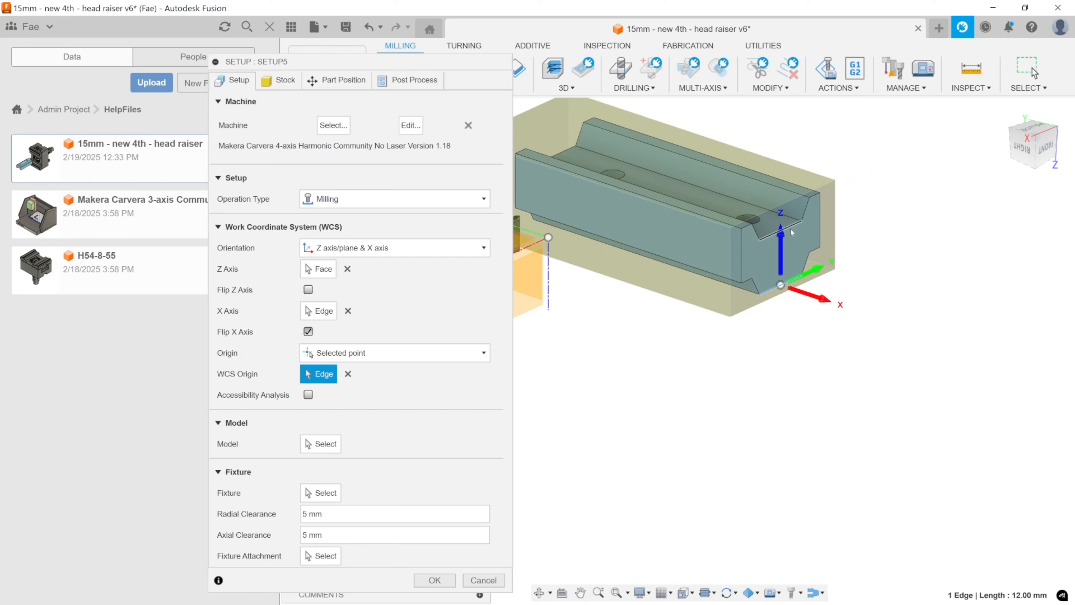
pyautogui.click(799, 209)
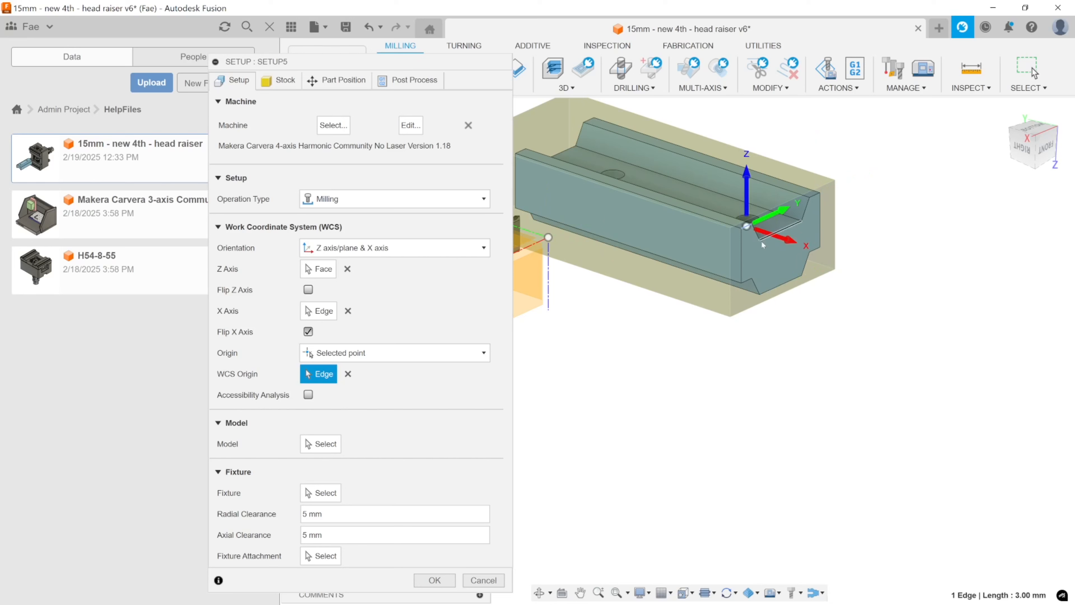
# Set the WCS origin to the circular end edge of the vise's round shaft and accept the setup using all models.
pyautogui.scroll(-5, 762, 244)
pyautogui.scroll(4, 660, 163)
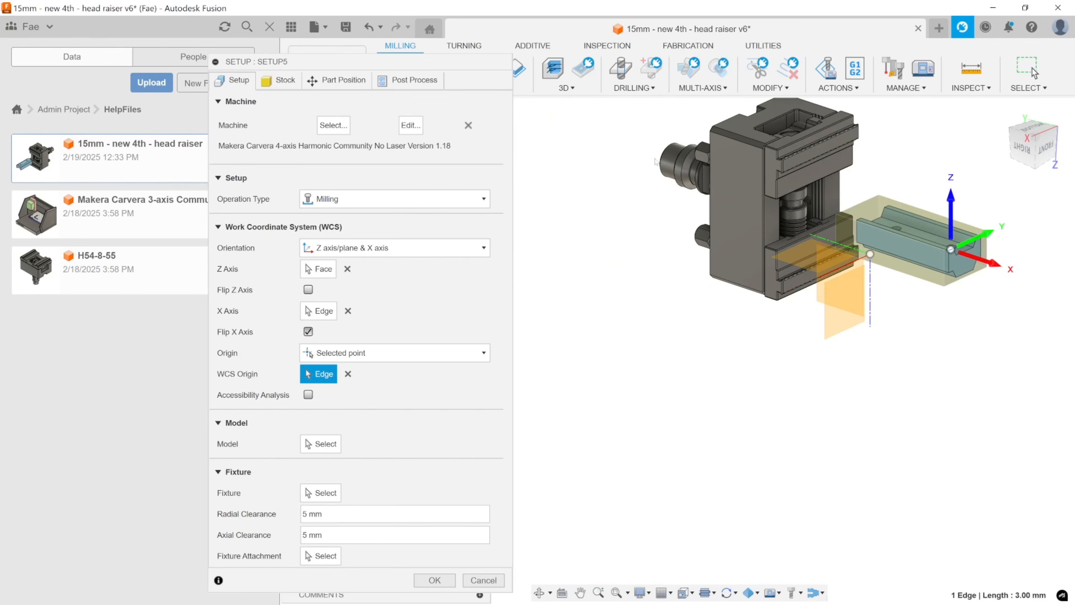
pyautogui.click(662, 164)
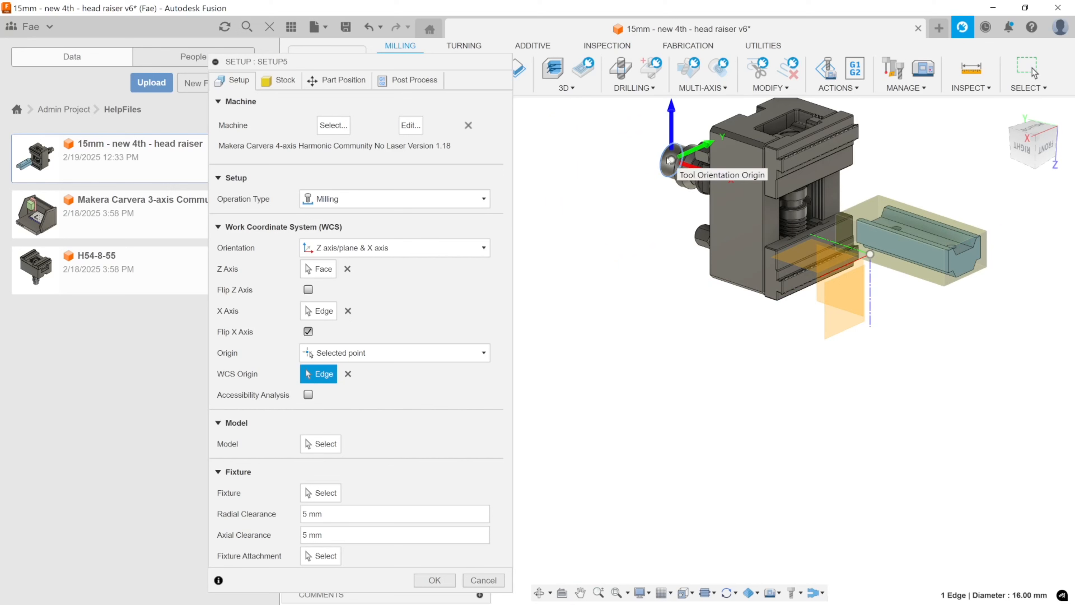
pyautogui.click(434, 579)
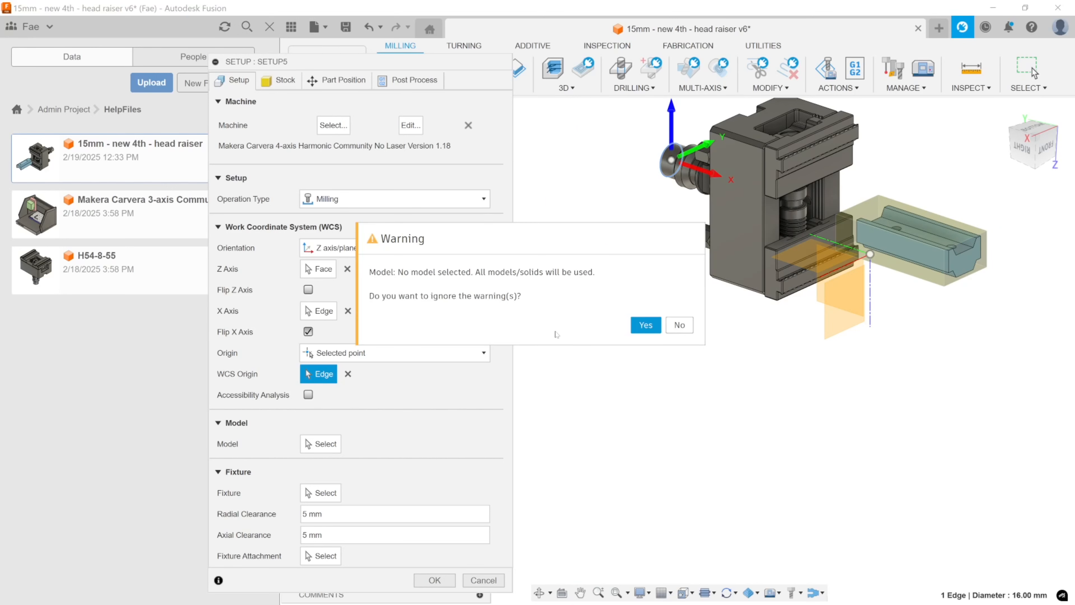
pyautogui.click(645, 325)
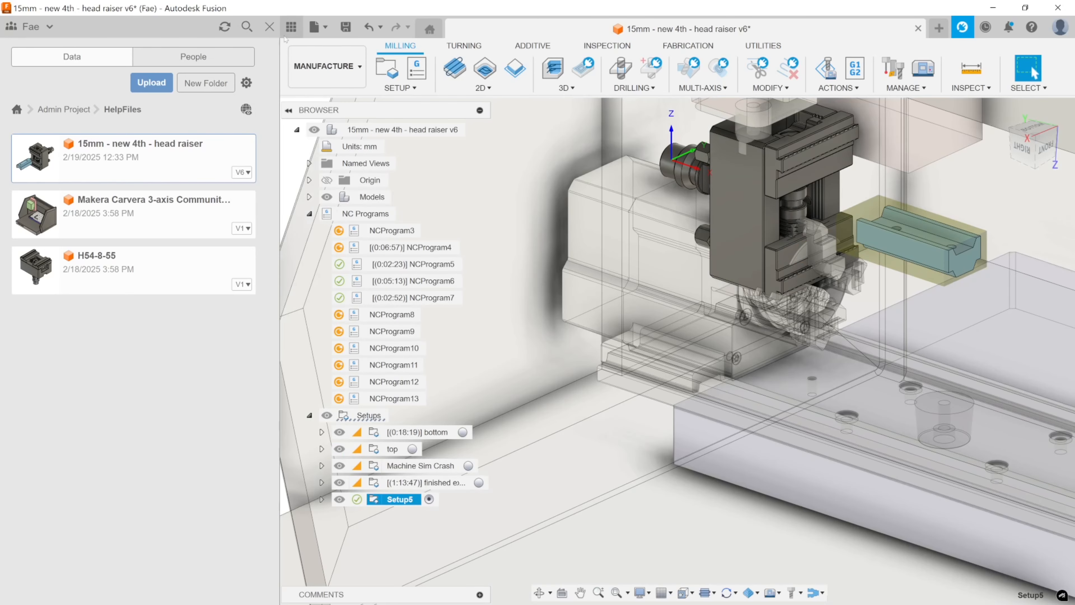
# Switch to the Design workspace and start a sketch on the part's outer end face, capturing the current component positions.
pyautogui.click(319, 66)
pyautogui.click(313, 102)
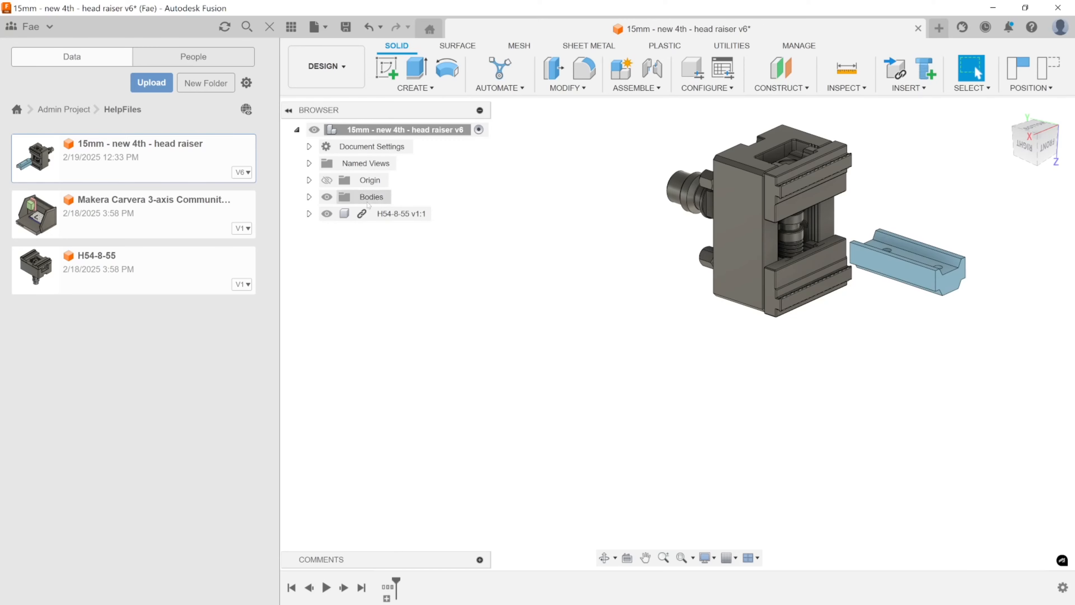
pyautogui.click(392, 75)
pyautogui.keyDown('shift'); pyautogui.moveTo(914, 346); pyautogui.dragTo(868, 310, button='middle'); pyautogui.keyUp('shift')
pyautogui.click(882, 292)
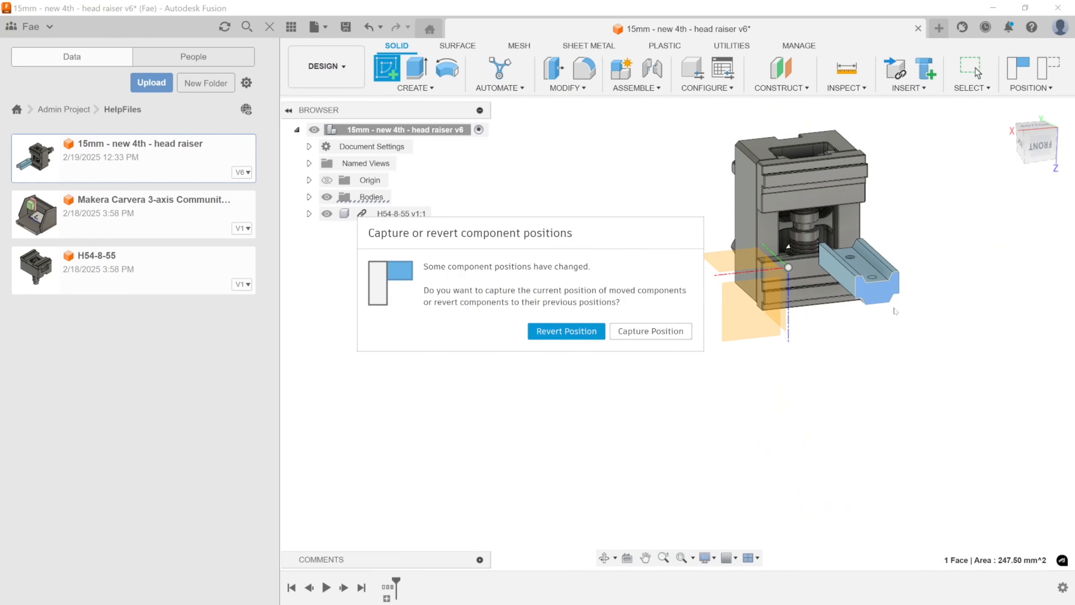
pyautogui.click(643, 333)
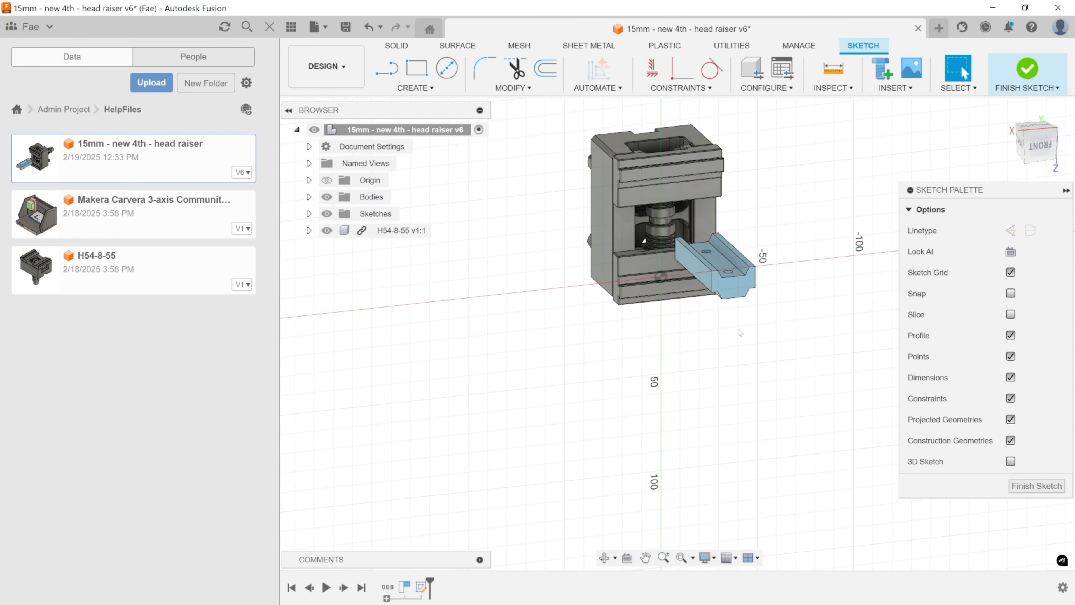
pyautogui.scroll(3, 740, 318)
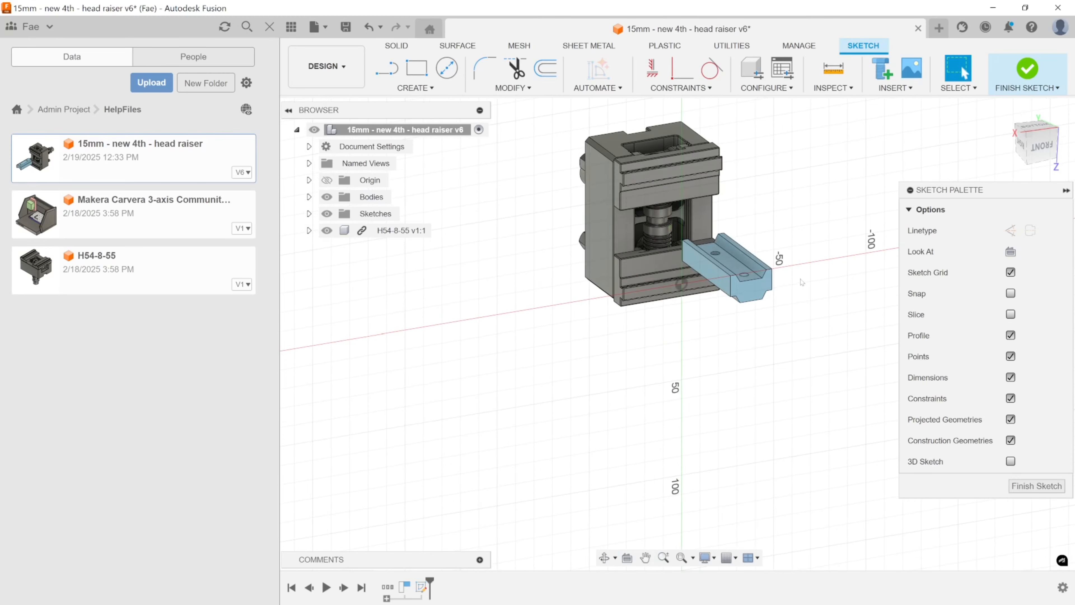
pyautogui.press('r')
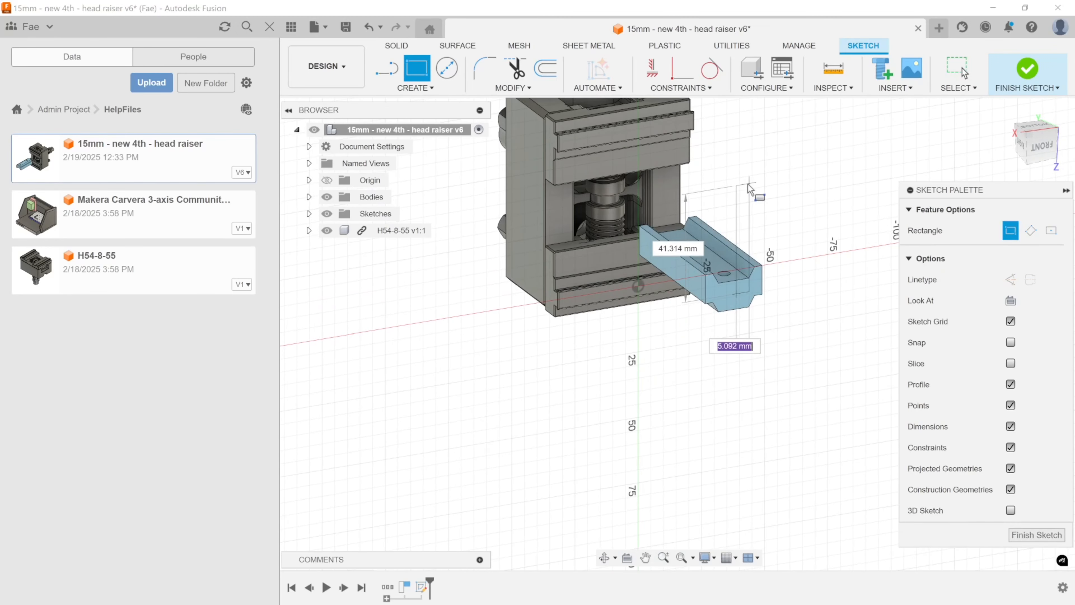
pyautogui.press('Escape')
pyautogui.press('r')
pyautogui.press('Escape')
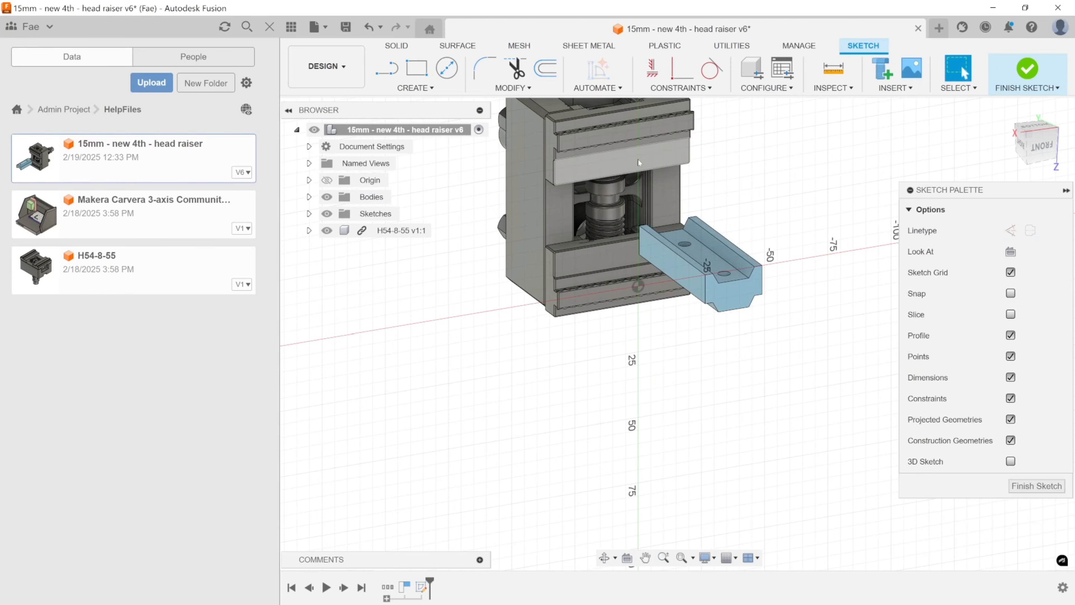
# Project the centre point of the vise's round shaft and the bottom edge of the part's end groove into the sketch.
pyautogui.moveTo(637, 159); pyautogui.dragTo(645, 196, button='middle')
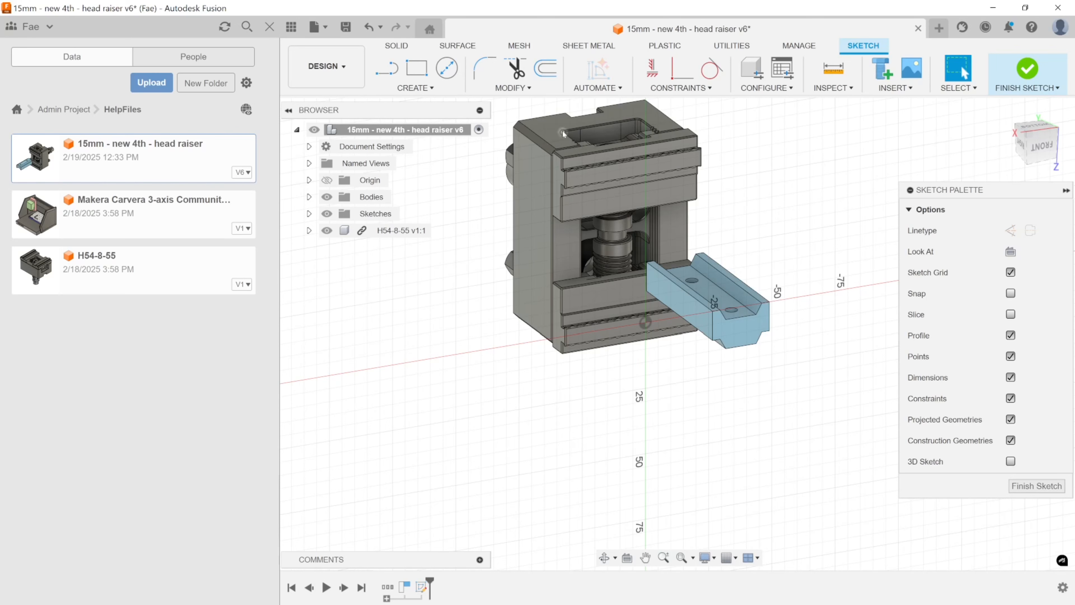
pyautogui.press('p')
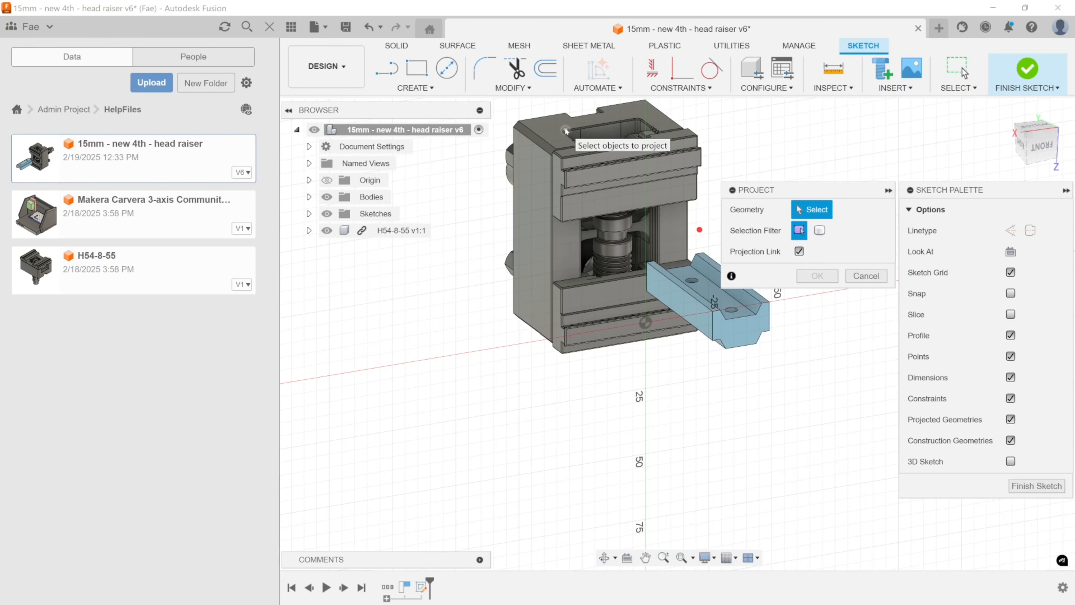
pyautogui.click(566, 129)
pyautogui.moveTo(701, 249); pyautogui.dragTo(425, 333)
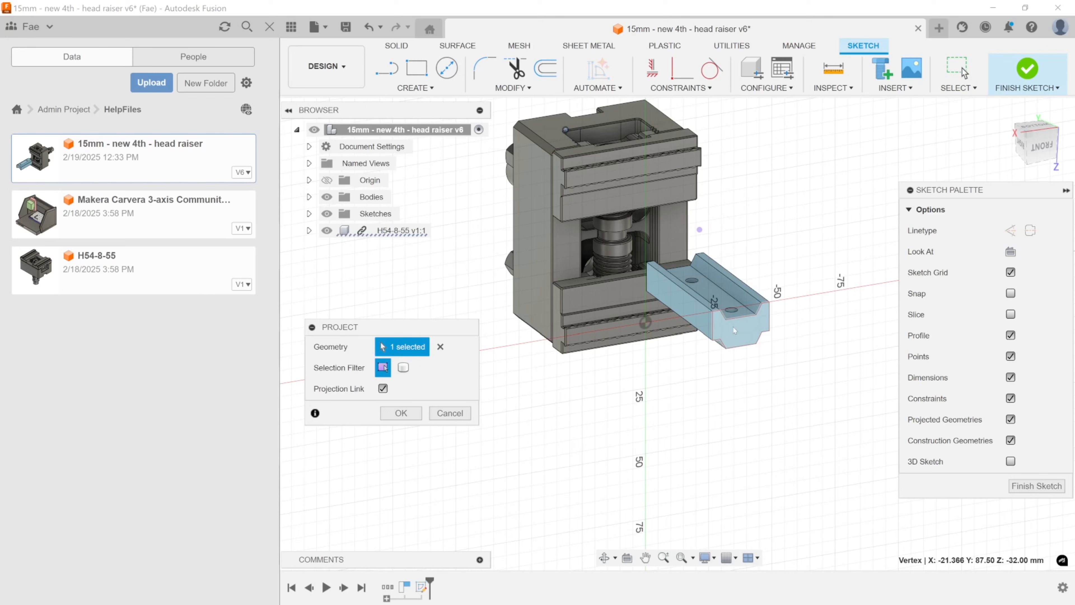
pyautogui.click(741, 321)
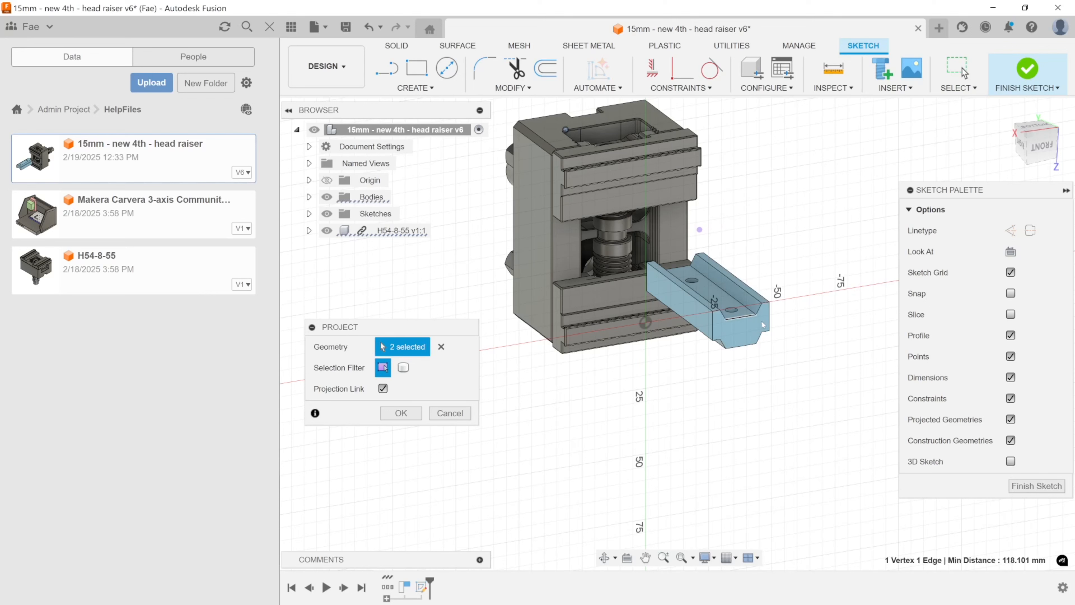
pyautogui.click(652, 294)
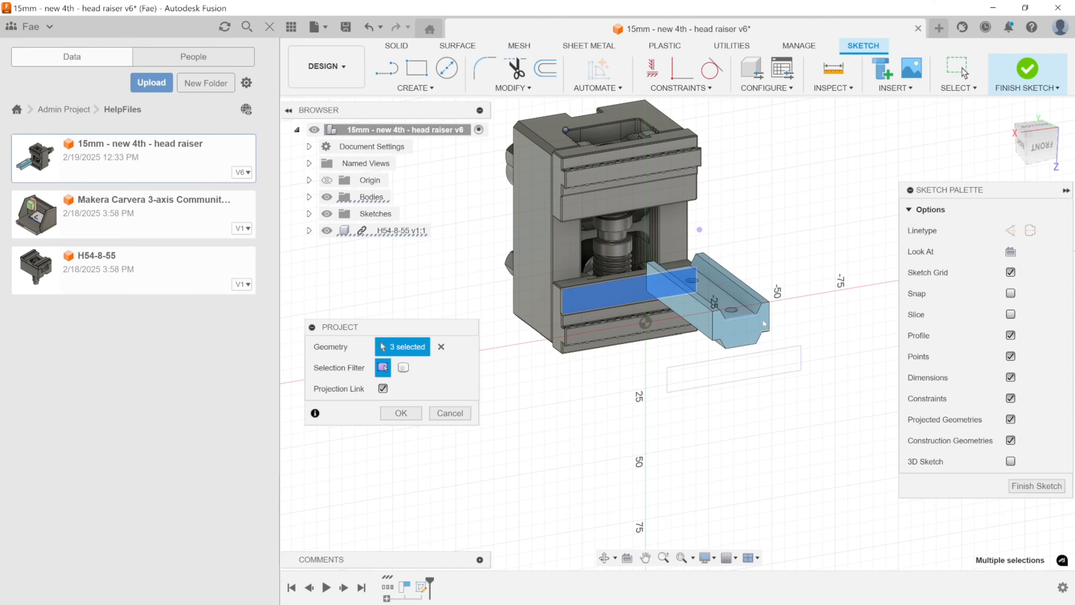
pyautogui.click(602, 295)
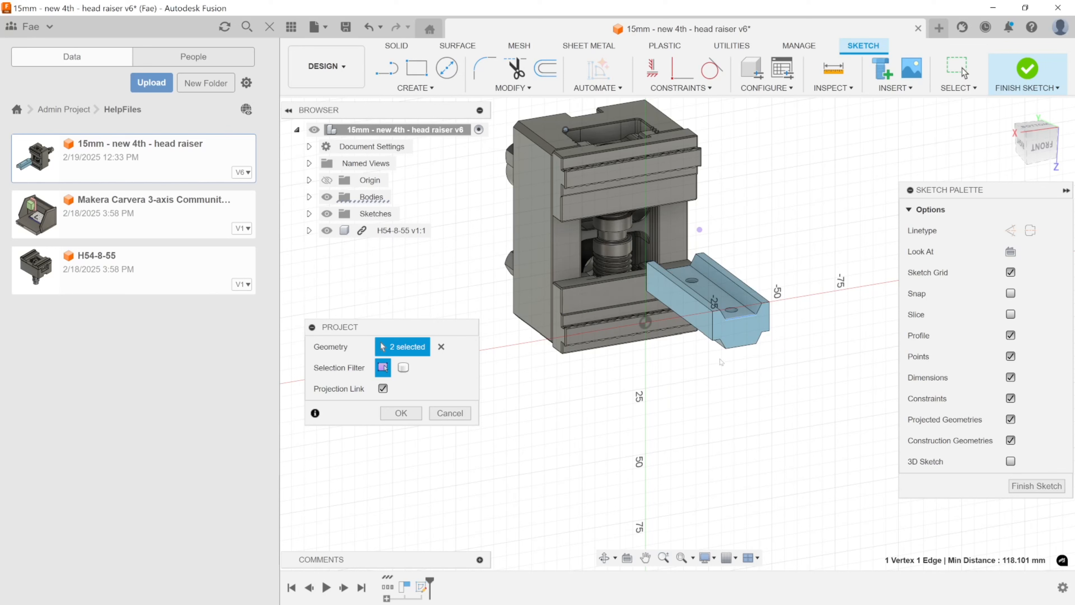
pyautogui.click(410, 413)
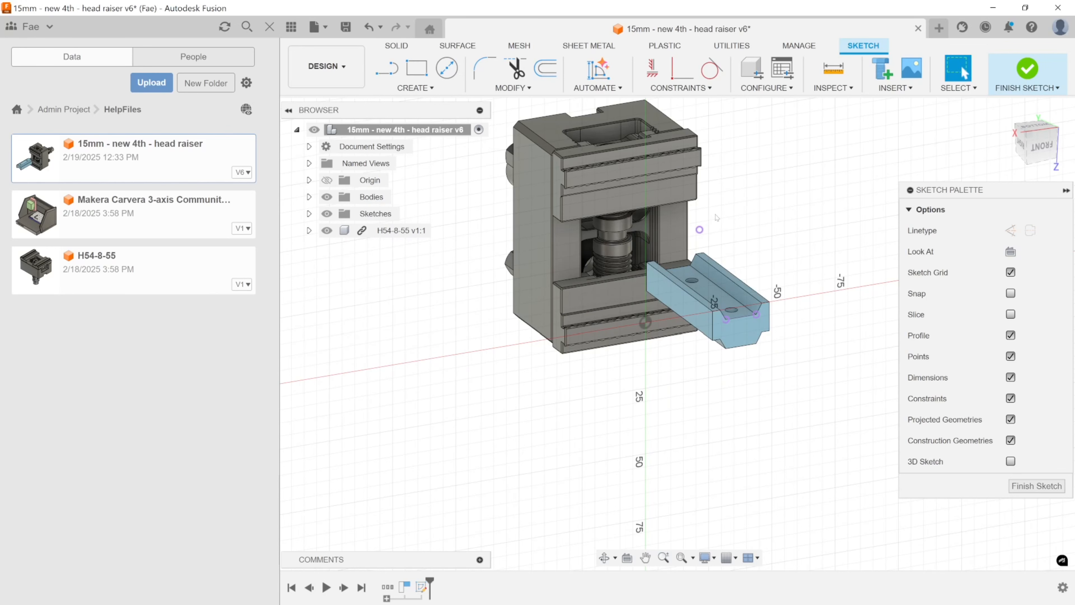
# Draw a line straight up from the midpoint of the projected groove edge to above the part.
pyautogui.press('l')
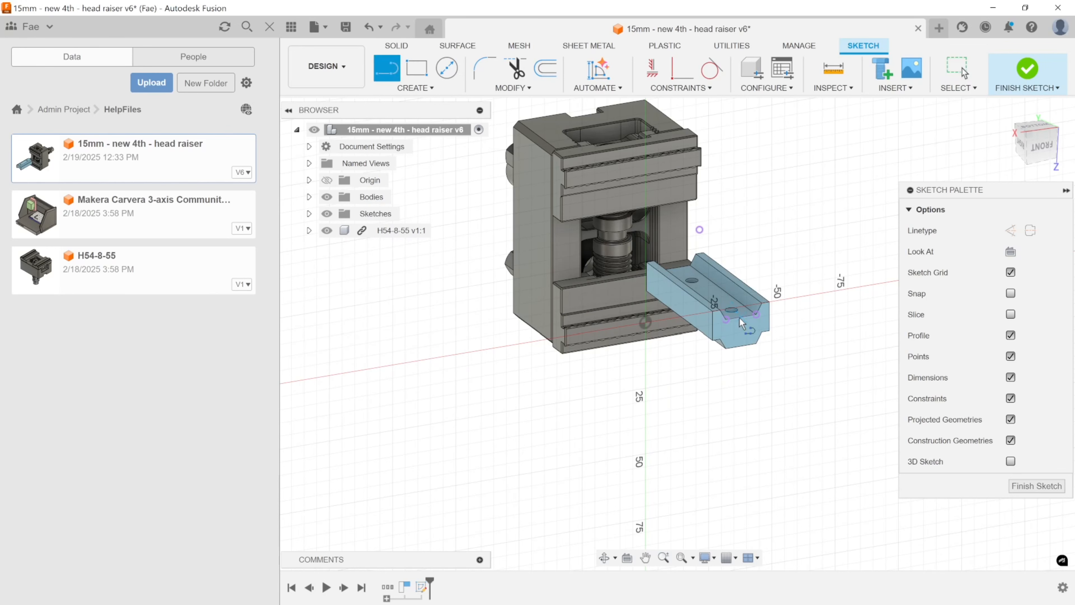
pyautogui.click(741, 313)
pyautogui.click(741, 199)
pyautogui.press('Escape')
# Align the line's upper endpoint with the projected shaft centre using a Horizontal/Vertical constraint and finish the sketch.
pyautogui.click(653, 78)
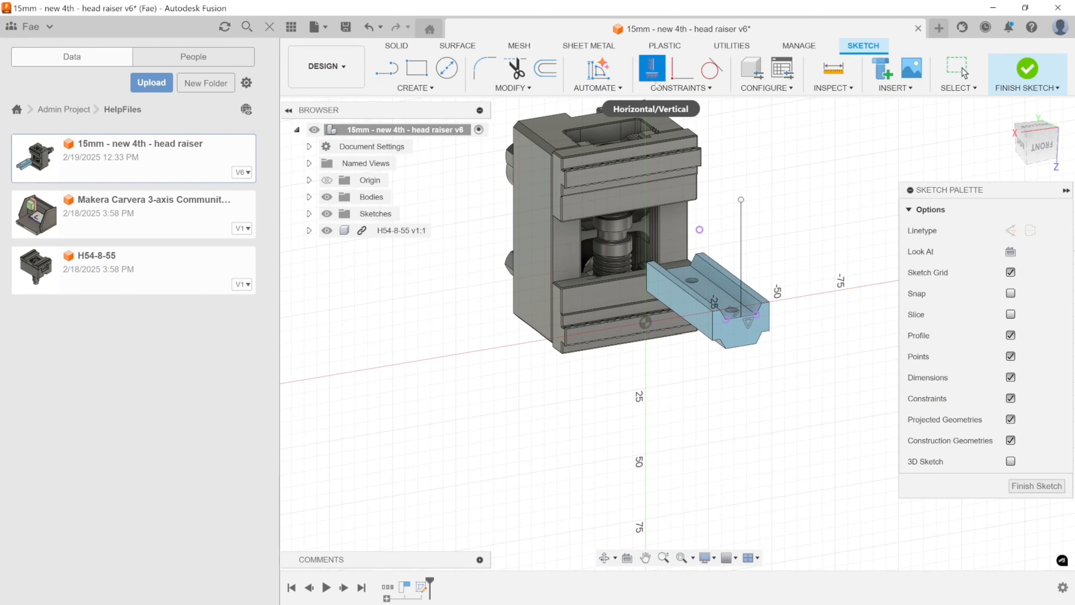
pyautogui.click(740, 199)
pyautogui.click(699, 229)
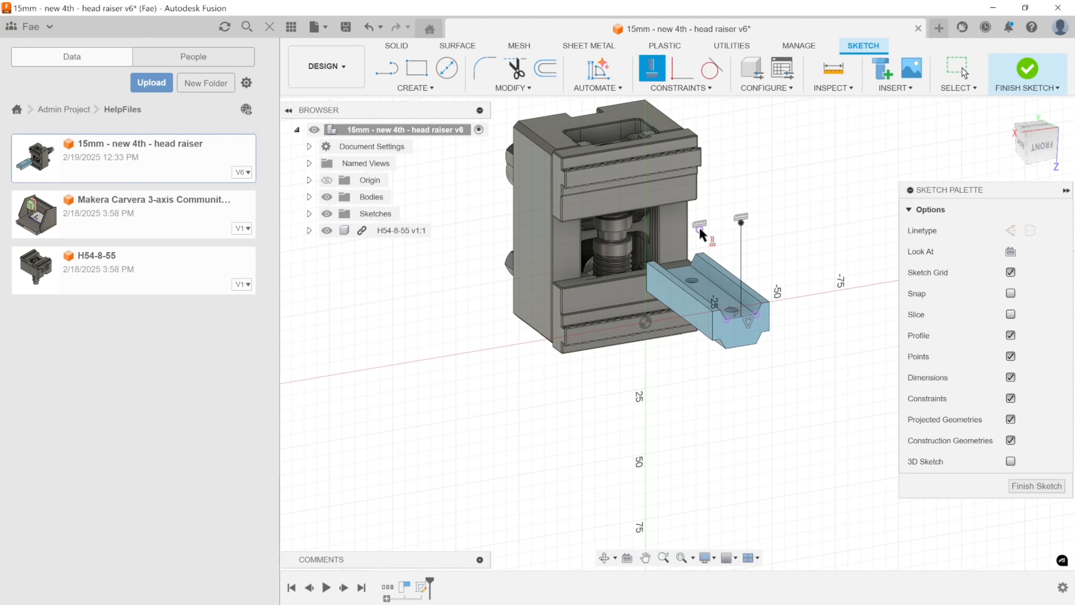
pyautogui.keyDown('shift'); pyautogui.moveTo(699, 227); pyautogui.dragTo(734, 203, button='middle'); pyautogui.keyUp('shift')
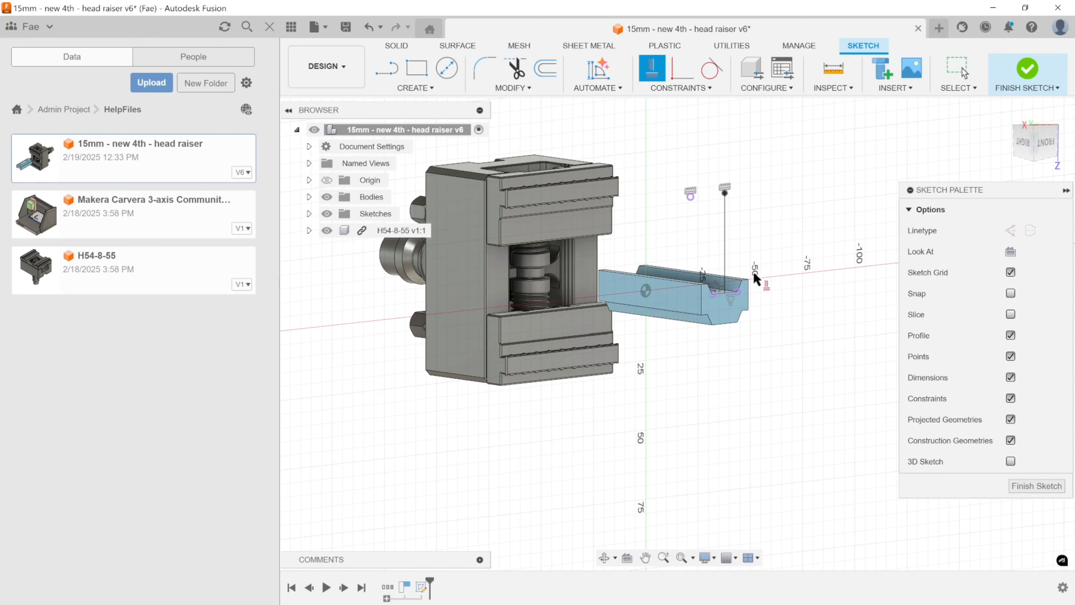
pyautogui.keyDown('shift'); pyautogui.moveTo(756, 281); pyautogui.dragTo(812, 308, button='middle'); pyautogui.keyUp('shift')
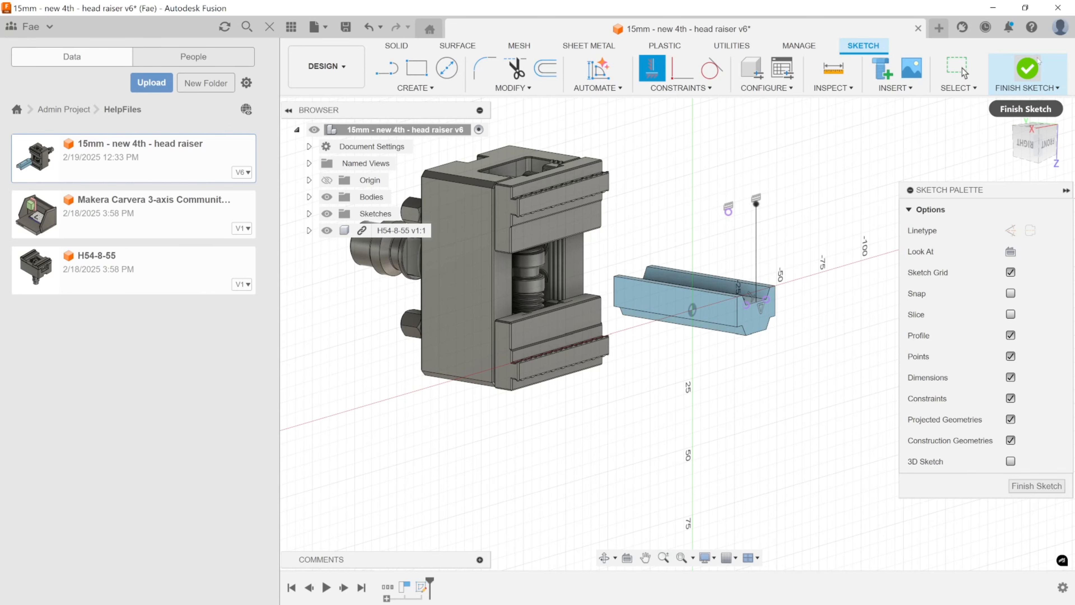
pyautogui.click(1027, 68)
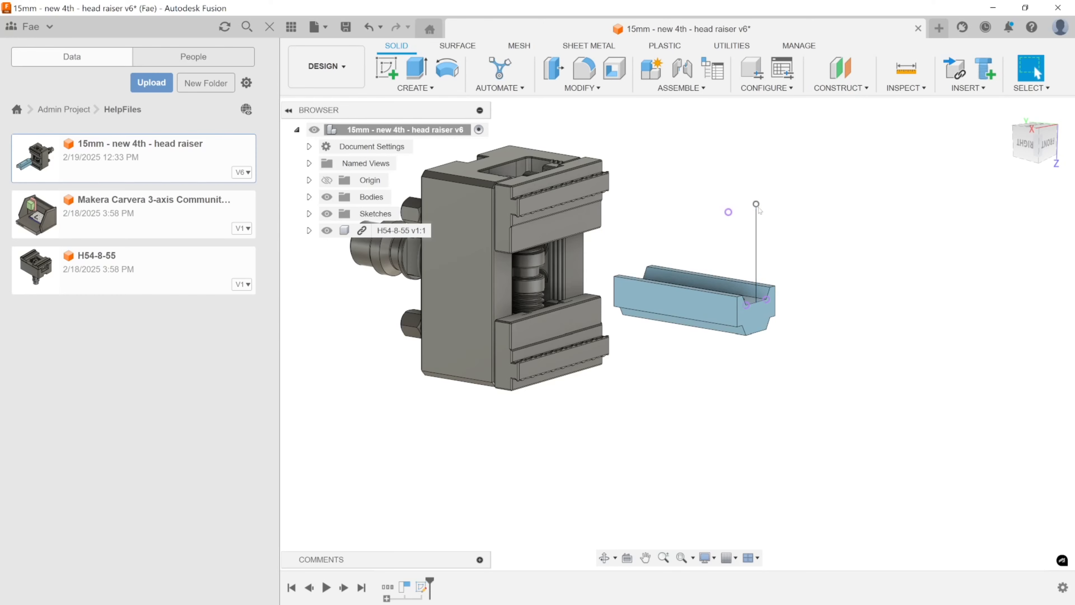
# Return to the Manufacture workspace and set the WCS origin of Setup5 to the upper endpoint of the sketch line.
pyautogui.click(327, 67)
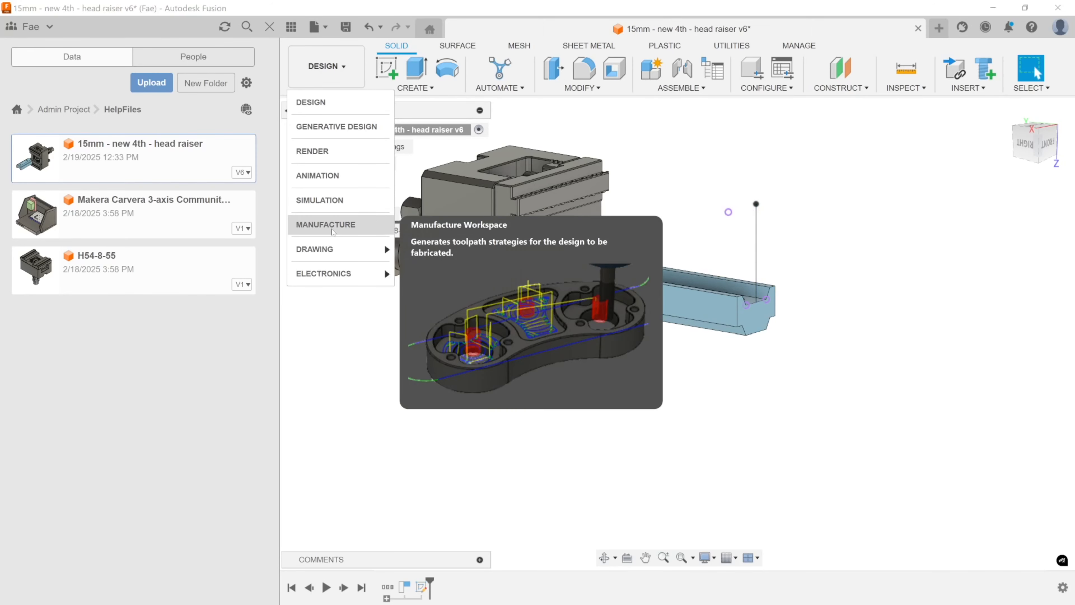
pyautogui.click(325, 225)
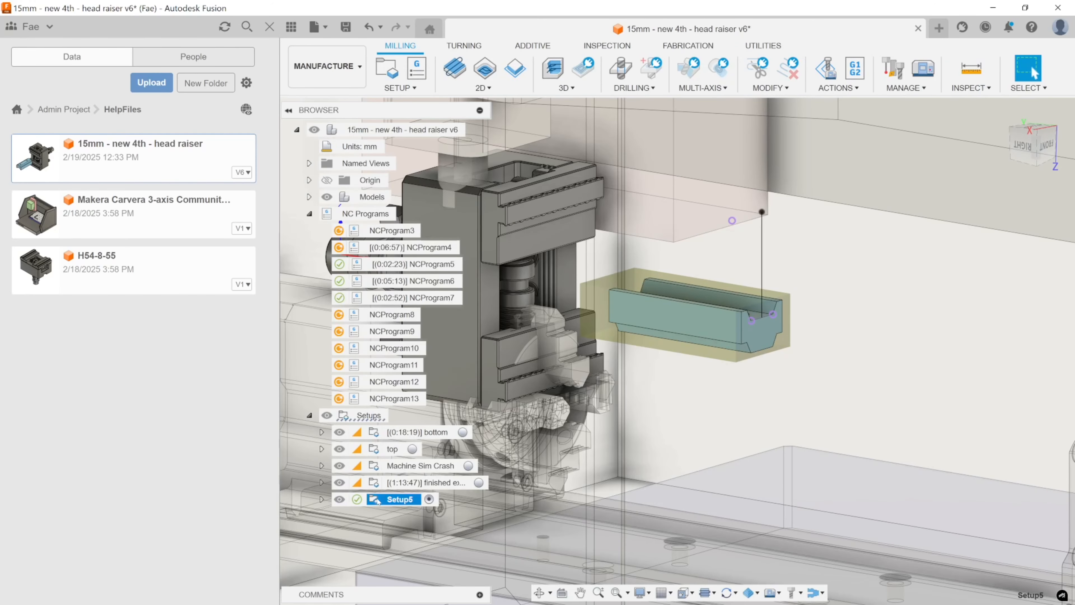
pyautogui.click(357, 500)
pyautogui.click(779, 481)
pyautogui.doubleClick(398, 501)
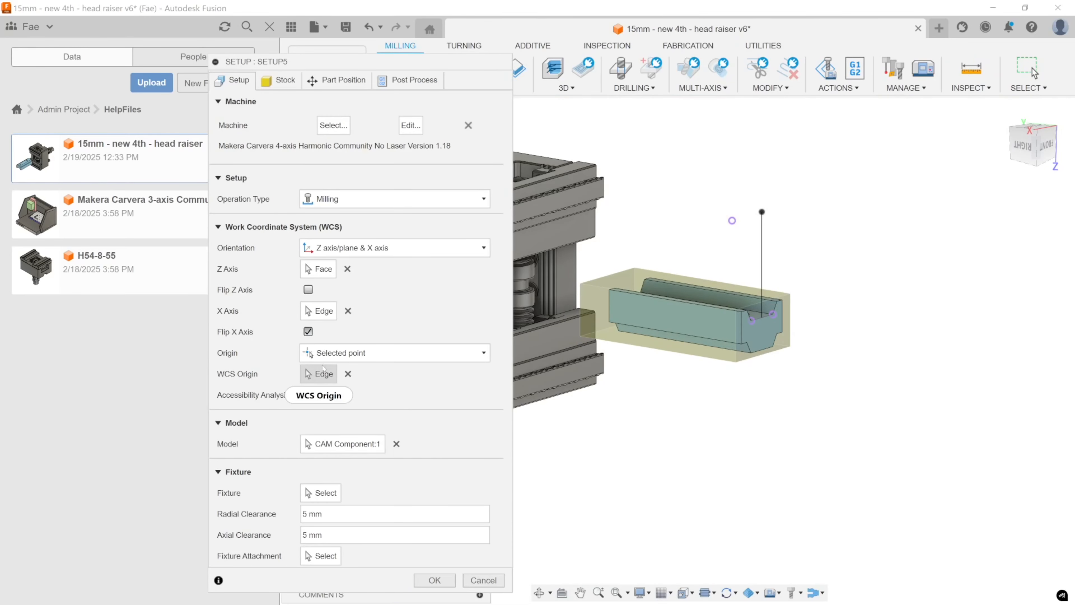
pyautogui.click(323, 374)
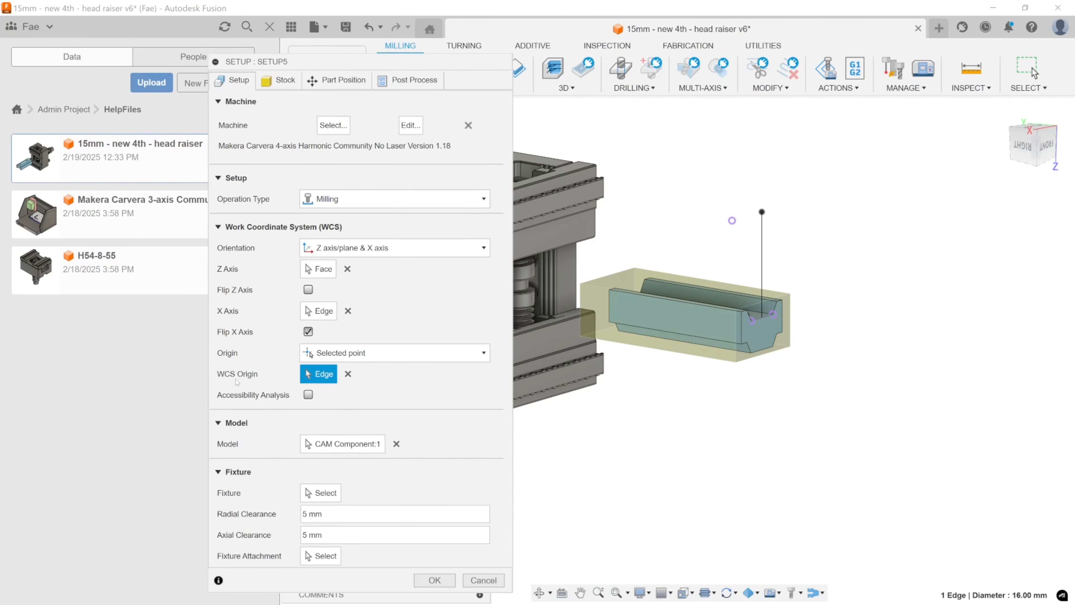
pyautogui.click(762, 212)
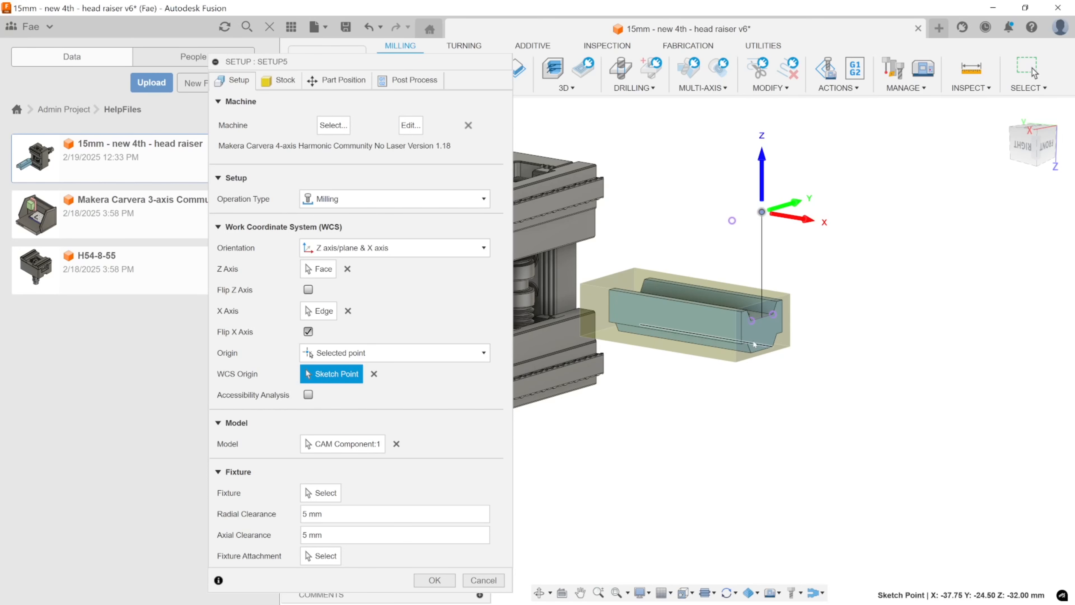
# Switch the WCS origin to Stock box point at the centre of the stock's outer end face and inspect its placement.
pyautogui.moveTo(928, 266); pyautogui.dragTo(1035, 301, button='middle')
pyautogui.keyDown('shift'); pyautogui.moveTo(865, 366); pyautogui.dragTo(851, 369, button='middle'); pyautogui.keyUp('shift')
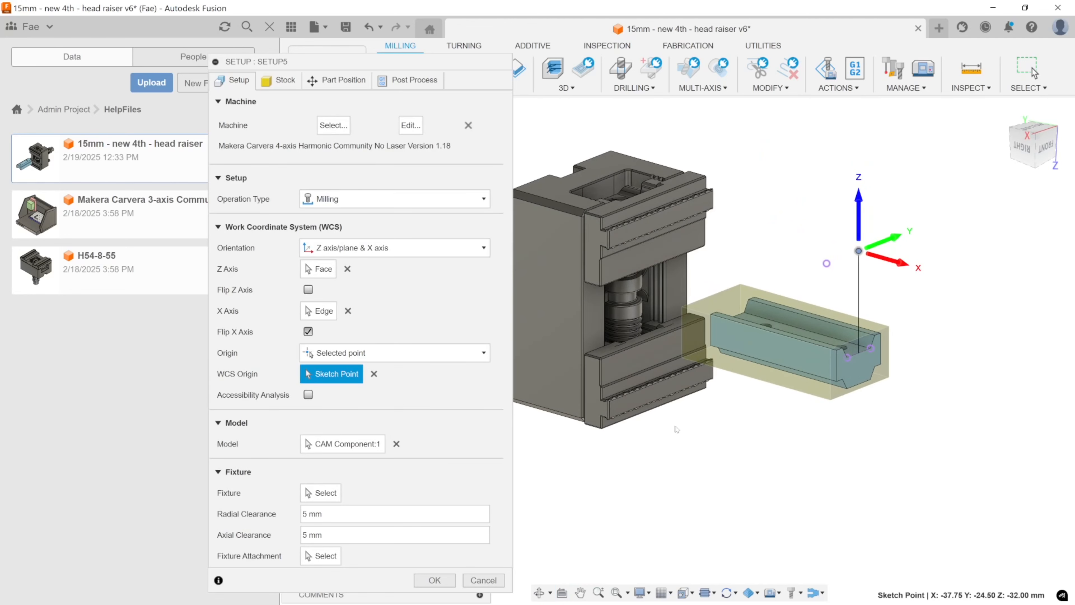
pyautogui.moveTo(800, 405); pyautogui.dragTo(798, 399, button='middle')
pyautogui.click(373, 363)
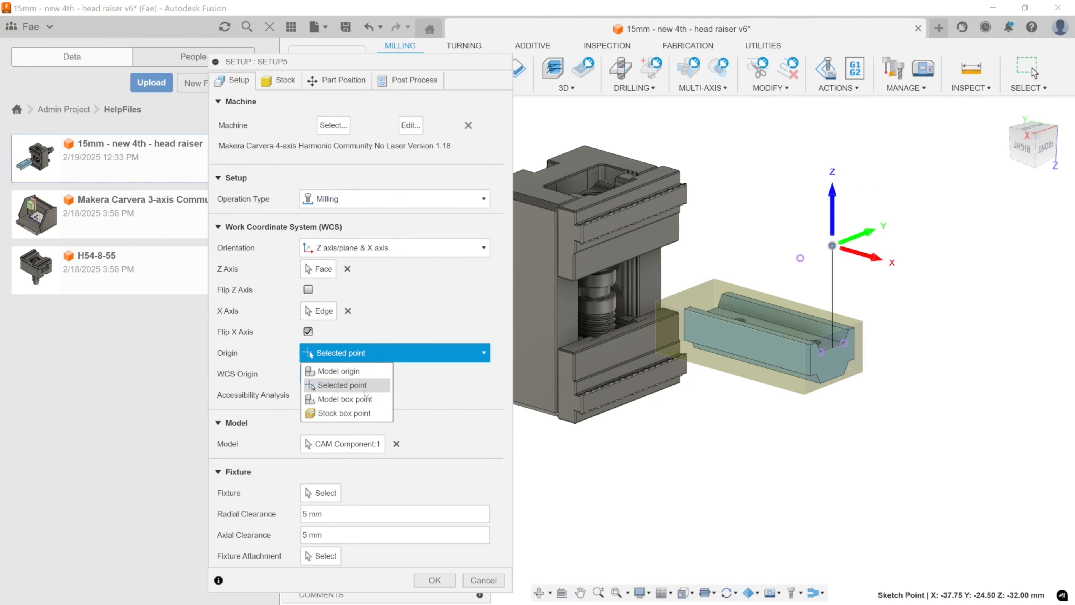
pyautogui.click(383, 410)
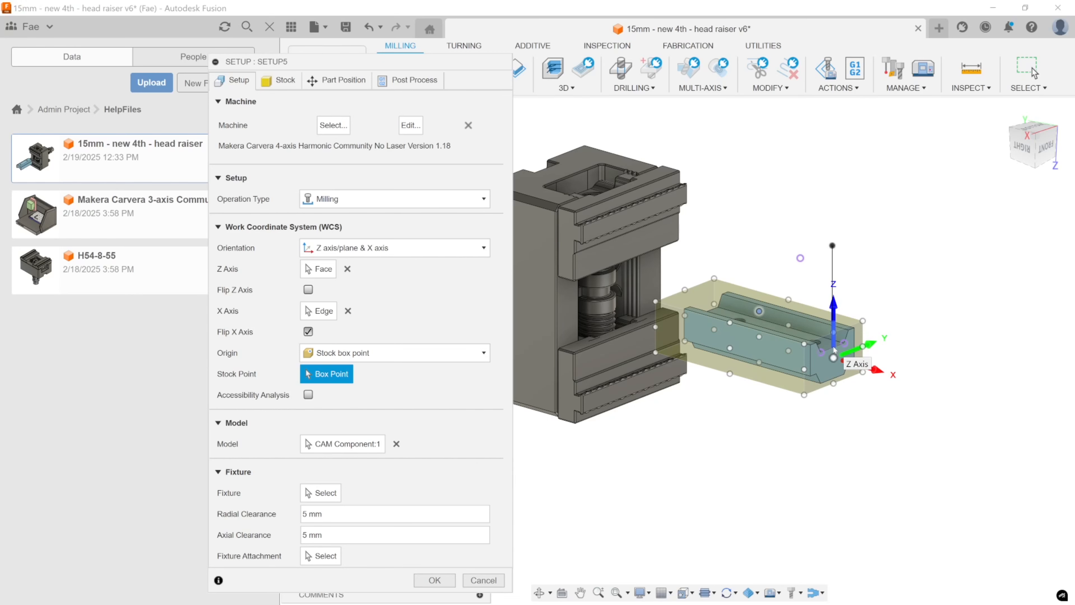
pyautogui.keyDown('shift'); pyautogui.moveTo(893, 363); pyautogui.dragTo(779, 324, button='middle'); pyautogui.keyUp('shift')
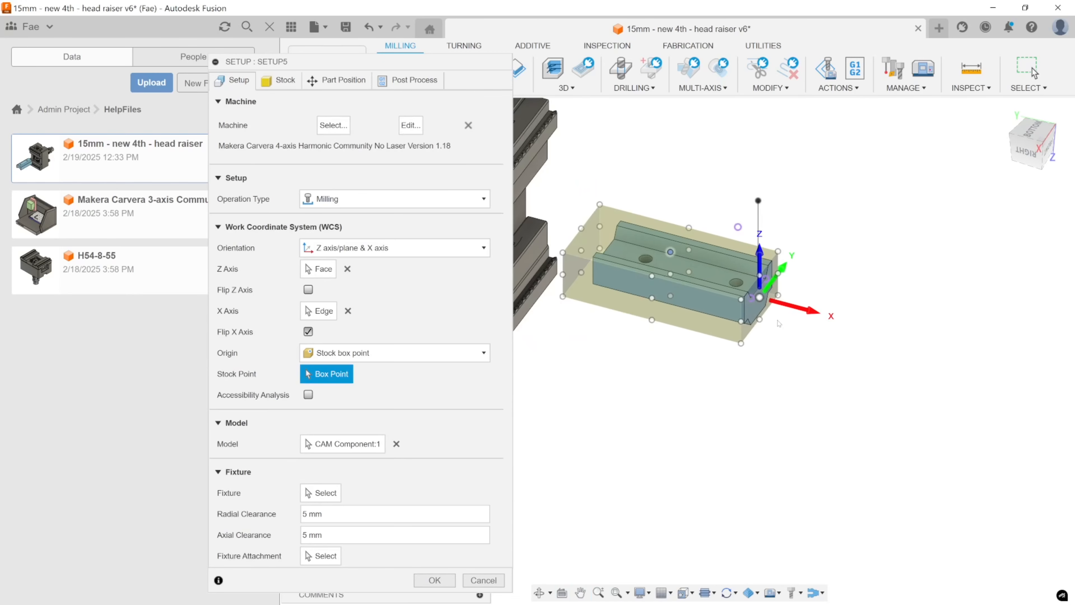
pyautogui.scroll(5, 724, 282)
pyautogui.moveTo(723, 282); pyautogui.dragTo(889, 299, button='middle')
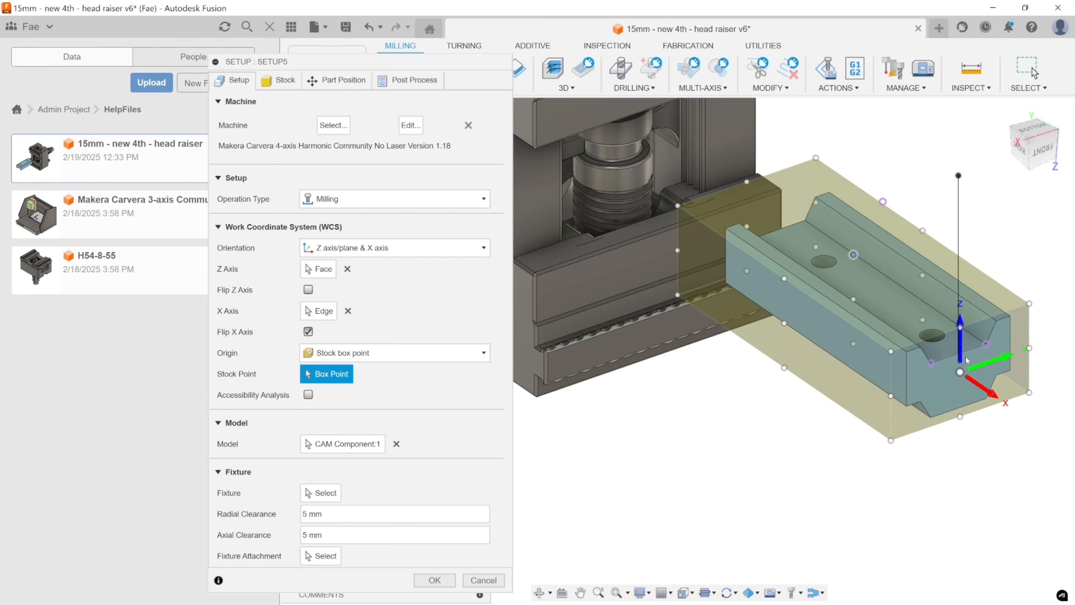
# Examine the WCS origin on the stock's outer end face and its relation to the part and fixture from several angles.
pyautogui.moveTo(966, 360); pyautogui.dragTo(901, 348, button='middle')
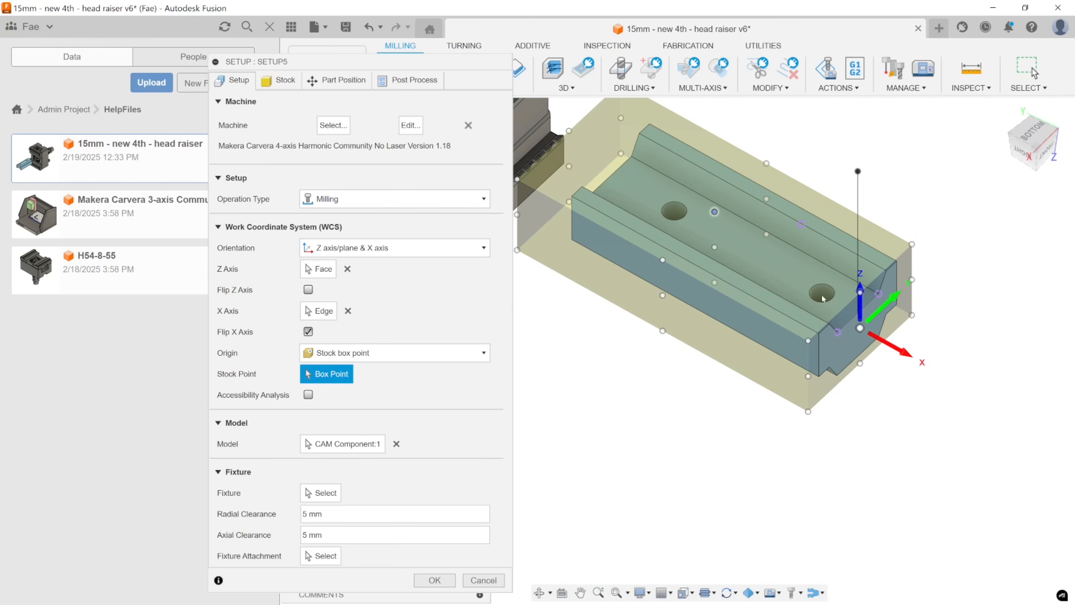
pyautogui.keyDown('shift'); pyautogui.moveTo(824, 298); pyautogui.dragTo(857, 360, button='middle'); pyautogui.keyUp('shift')
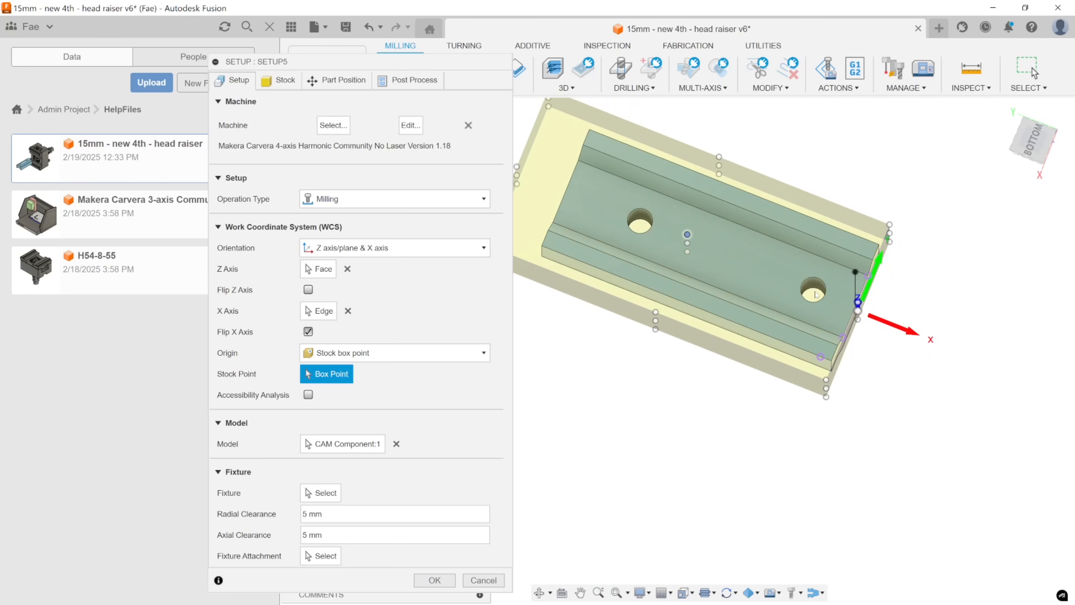
pyautogui.keyDown('shift'); pyautogui.moveTo(829, 302); pyautogui.dragTo(856, 310, button='middle'); pyautogui.keyUp('shift')
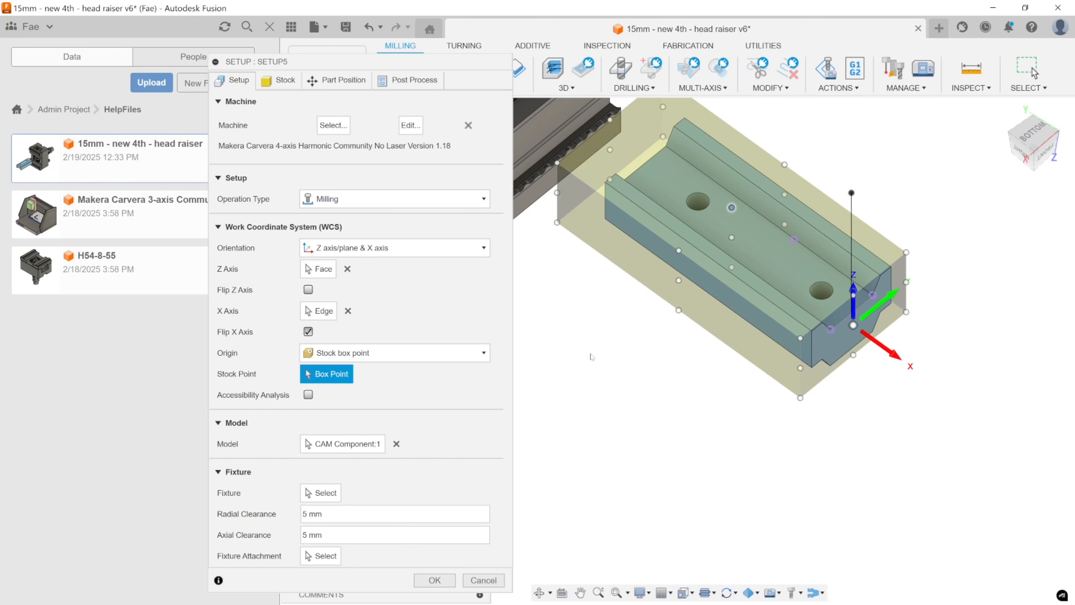
pyautogui.moveTo(424, 63); pyautogui.dragTo(397, 51)
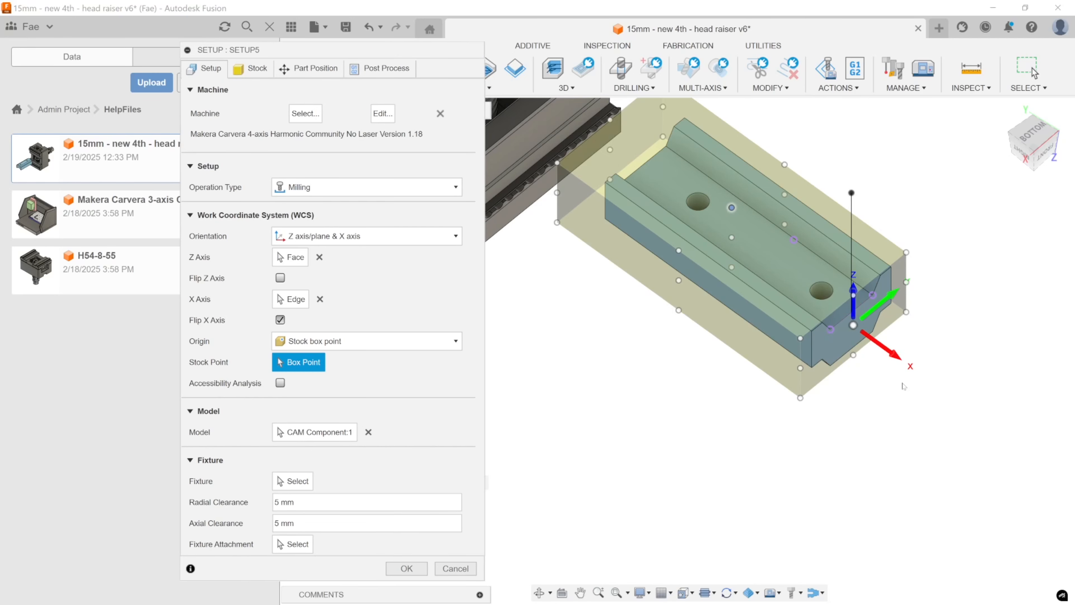
pyautogui.scroll(2, 900, 361)
pyautogui.scroll(-5, 900, 361)
pyautogui.moveTo(825, 392); pyautogui.dragTo(798, 393, button='middle')
pyautogui.keyDown('shift'); pyautogui.moveTo(799, 393); pyautogui.dragTo(783, 383, button='middle'); pyautogui.keyUp('shift')
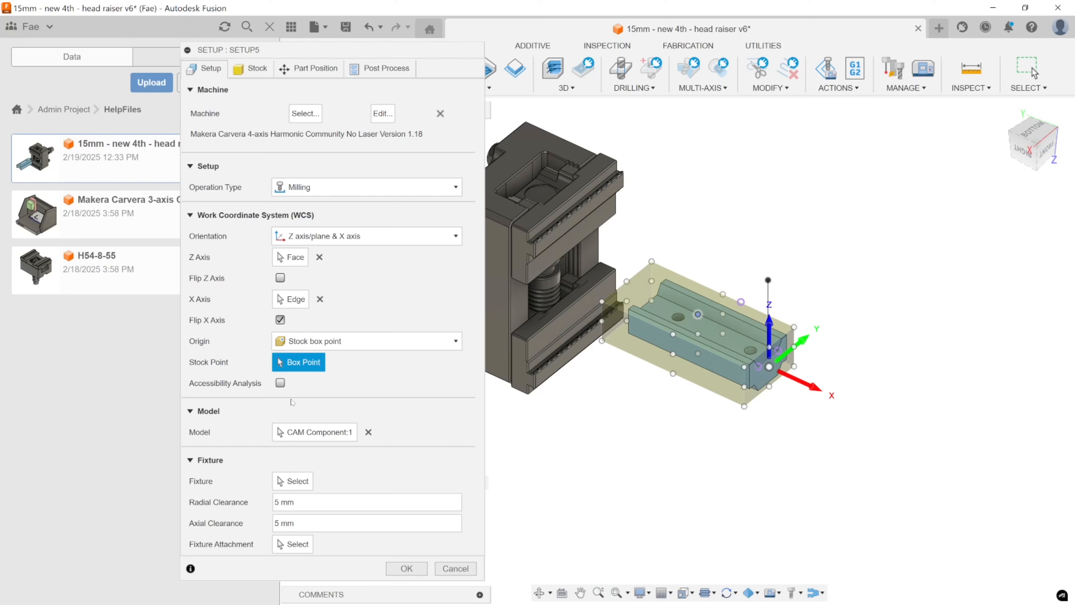
# Add the grooved raiser body to the model selection of Setup5.
pyautogui.click(313, 432)
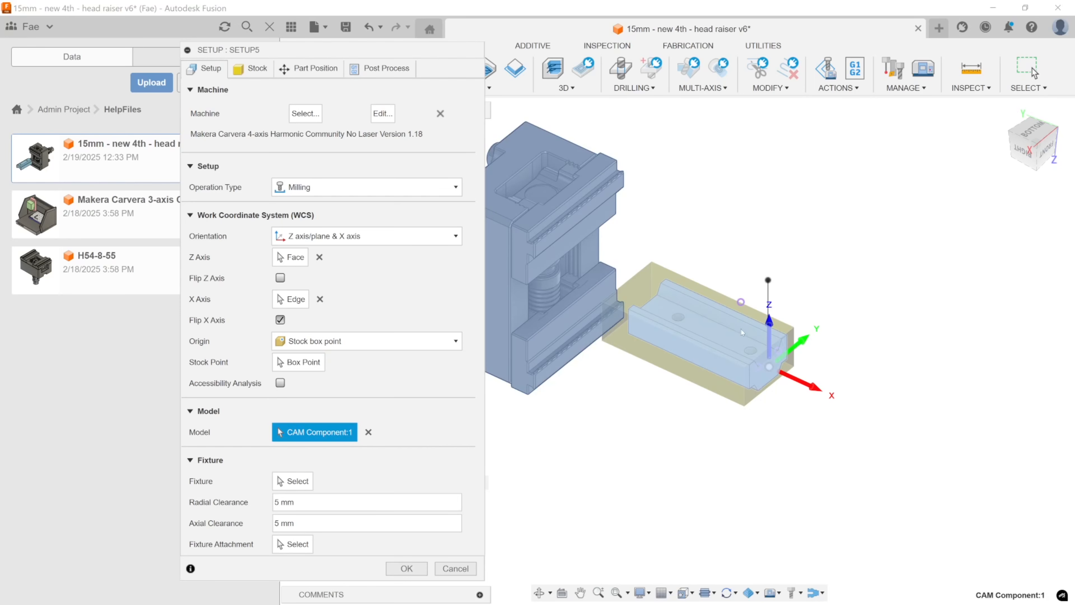
pyautogui.click(729, 336)
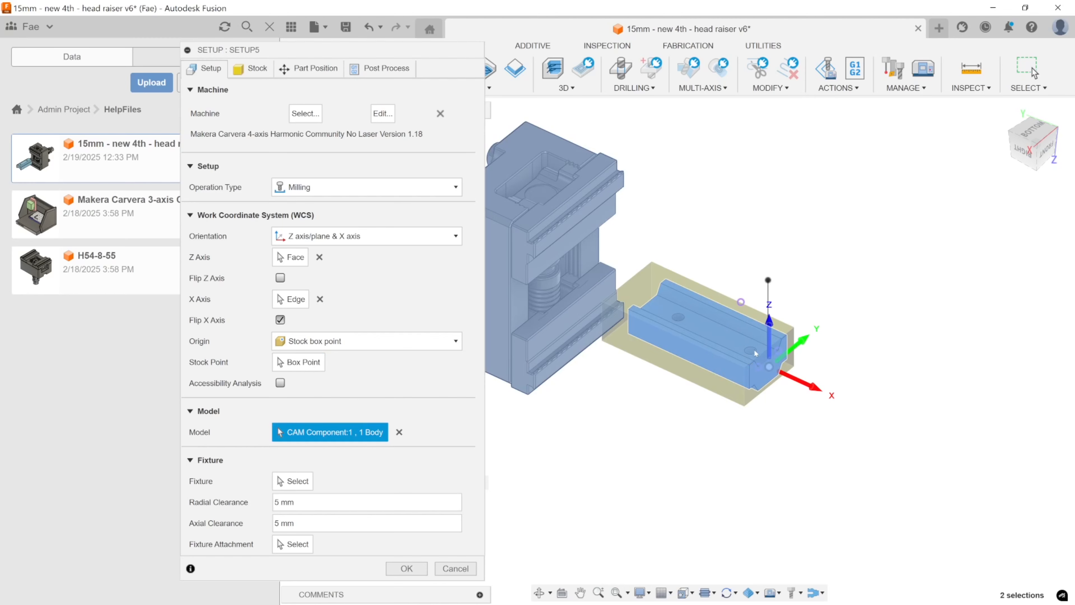
pyautogui.moveTo(753, 349); pyautogui.dragTo(829, 308, button='middle')
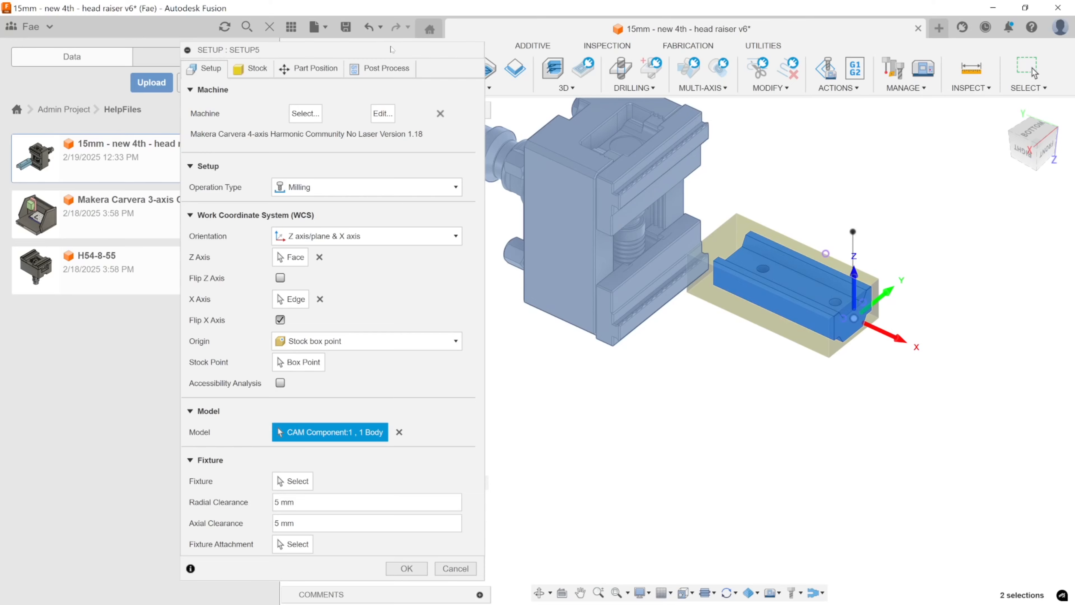
pyautogui.moveTo(393, 49); pyautogui.dragTo(988, 41)
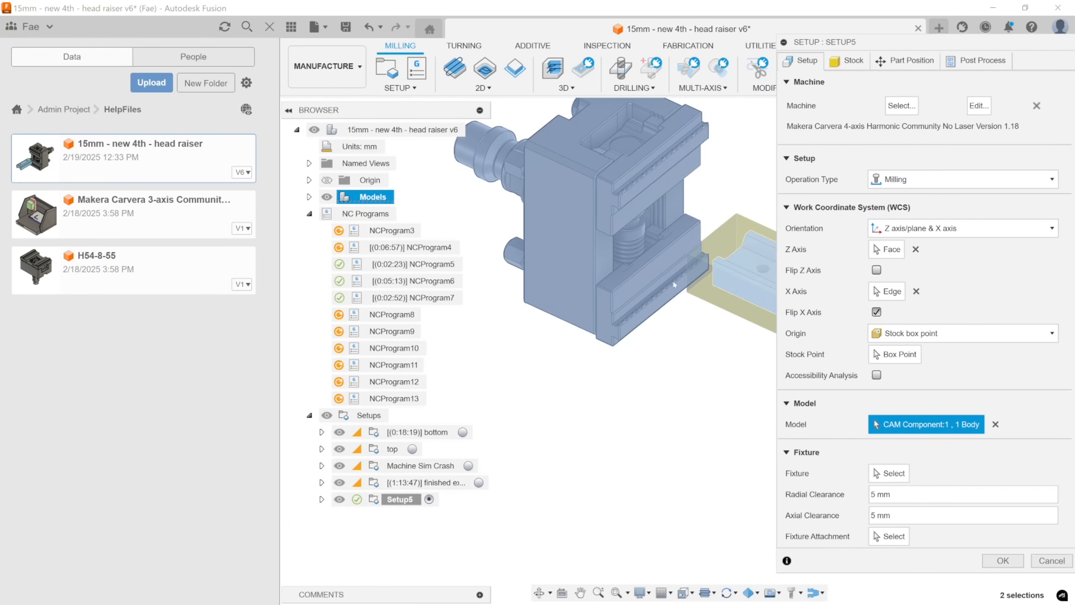
pyautogui.moveTo(675, 284); pyautogui.dragTo(578, 295, button='middle')
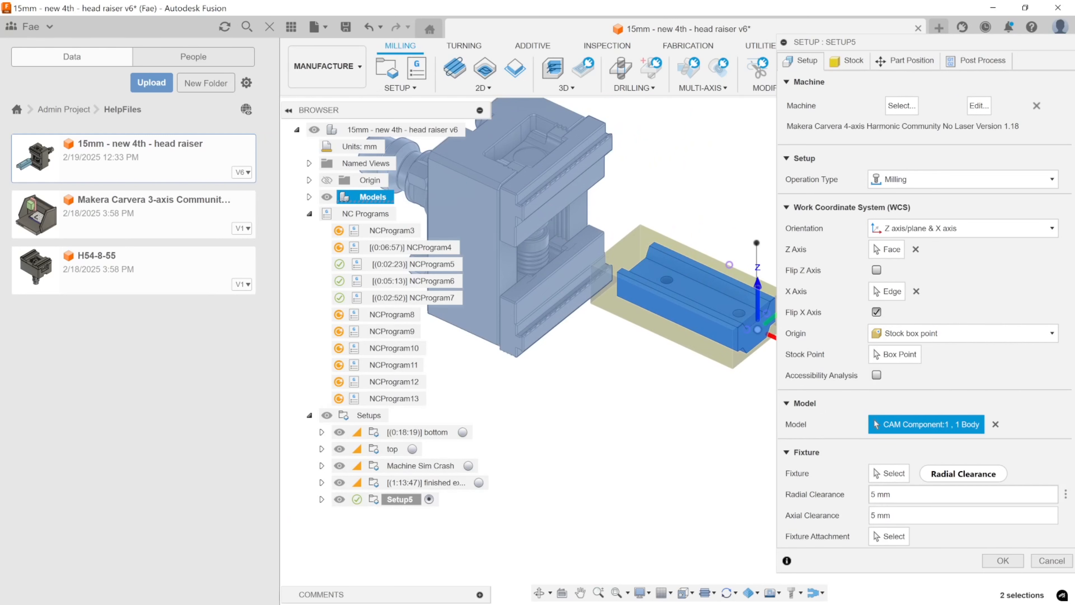
# Select the two clamping jaws and the main block of the vise as the fixture bodies of Setup5.
pyautogui.click(889, 473)
pyautogui.moveTo(599, 385); pyautogui.dragTo(618, 406, button='middle')
pyautogui.scroll(-2, 610, 381)
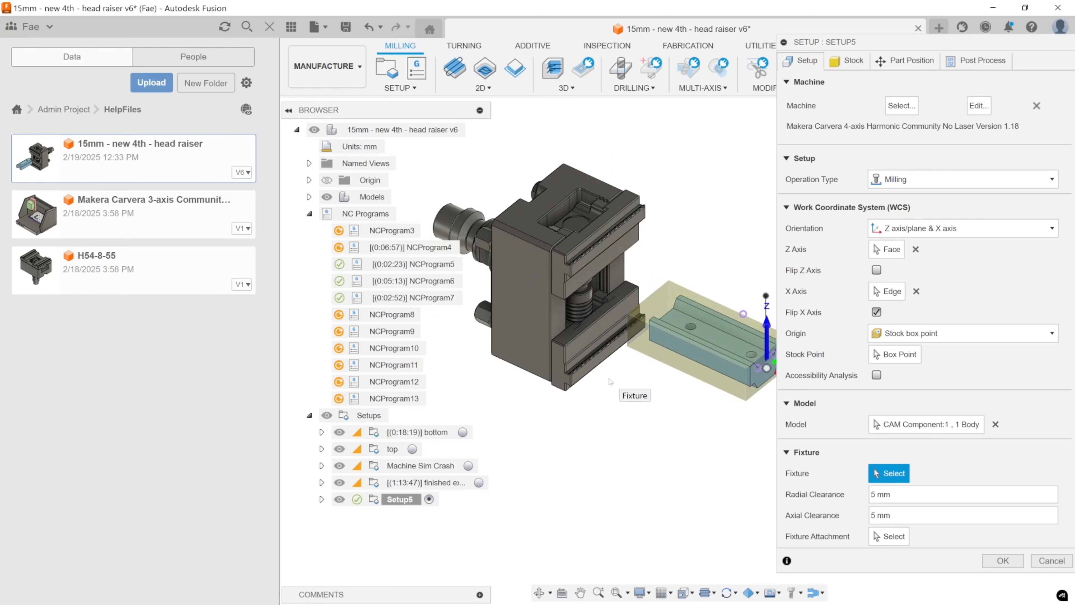
pyautogui.click(889, 494)
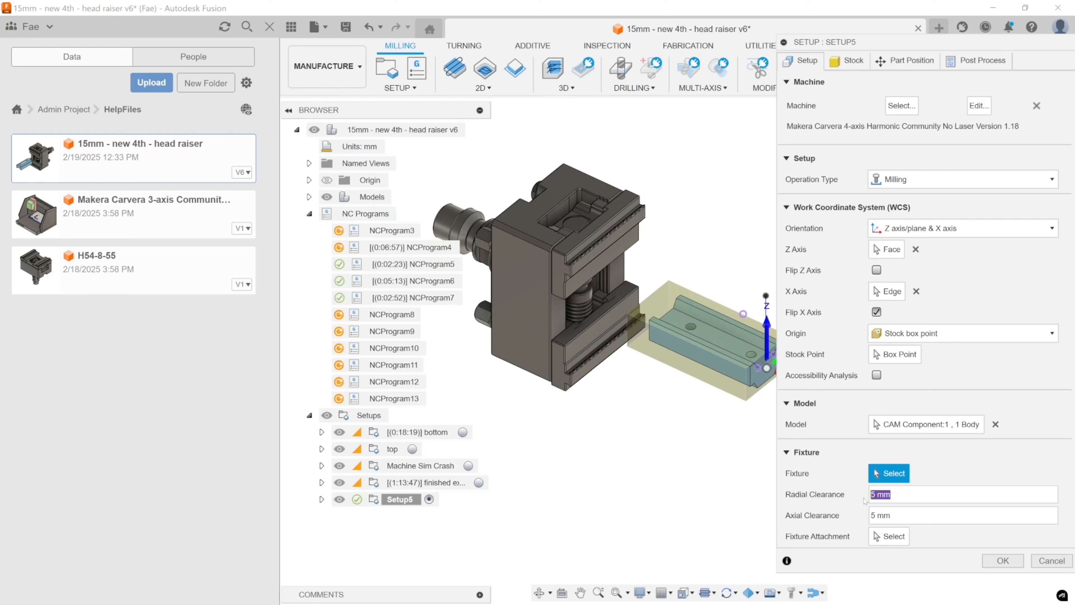
pyautogui.moveTo(898, 516); pyautogui.dragTo(855, 510)
pyautogui.click(897, 494)
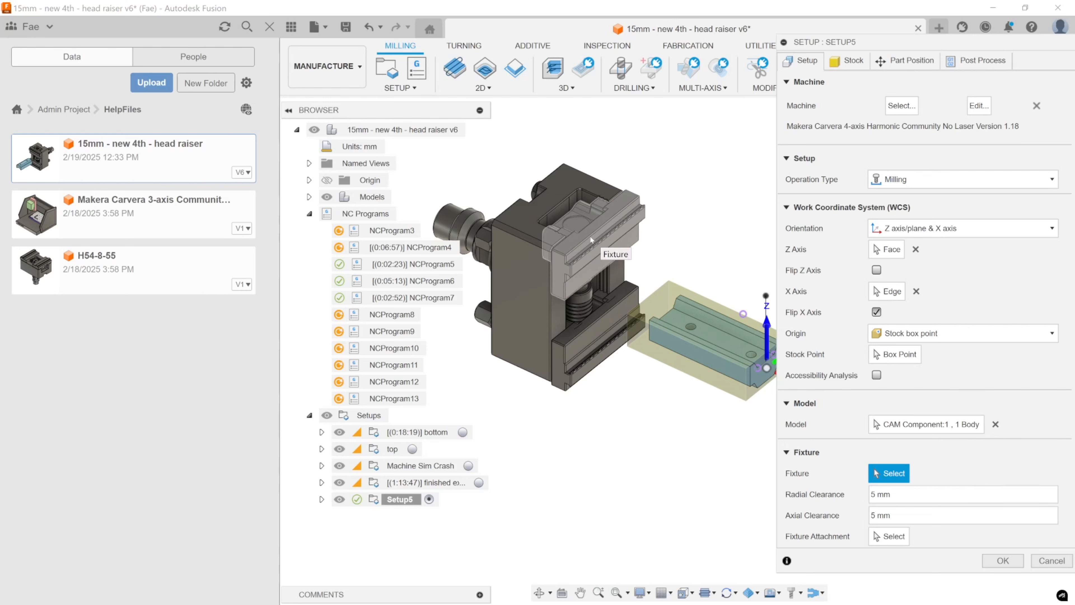
pyautogui.click(597, 248)
pyautogui.click(592, 342)
pyautogui.click(535, 311)
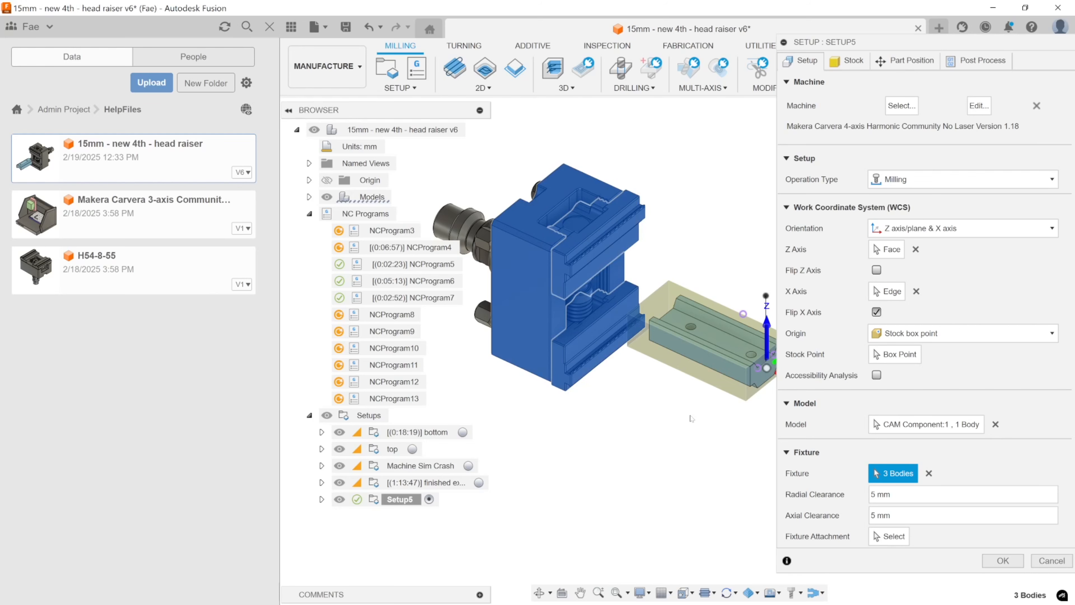
pyautogui.moveTo(721, 203); pyautogui.dragTo(717, 164, button='middle')
pyautogui.keyDown('shift'); pyautogui.moveTo(680, 189); pyautogui.dragTo(693, 202, button='middle'); pyautogui.keyUp('shift')
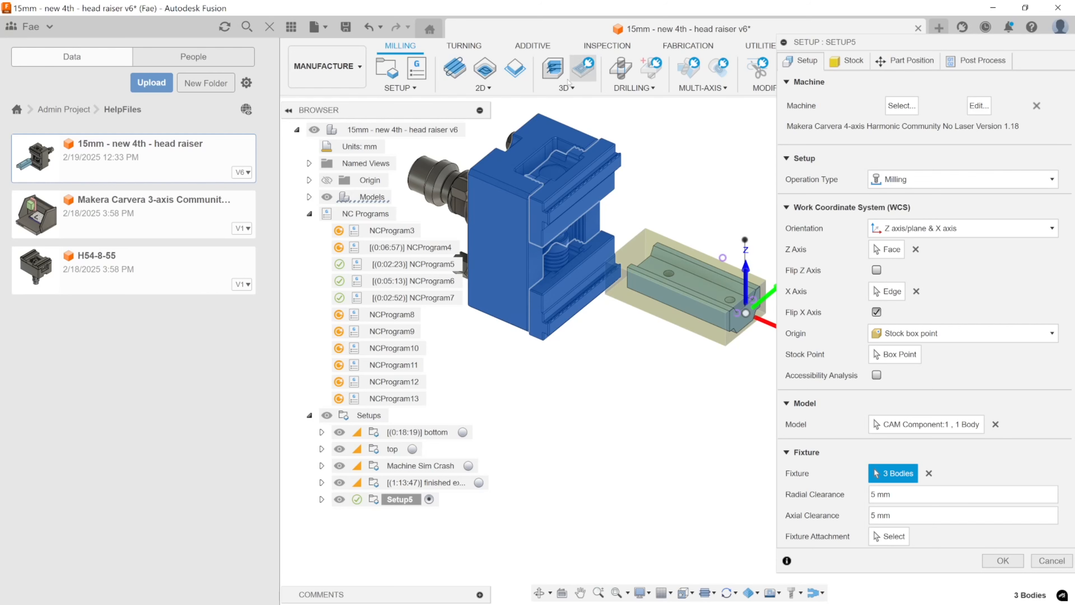
pyautogui.click(567, 88)
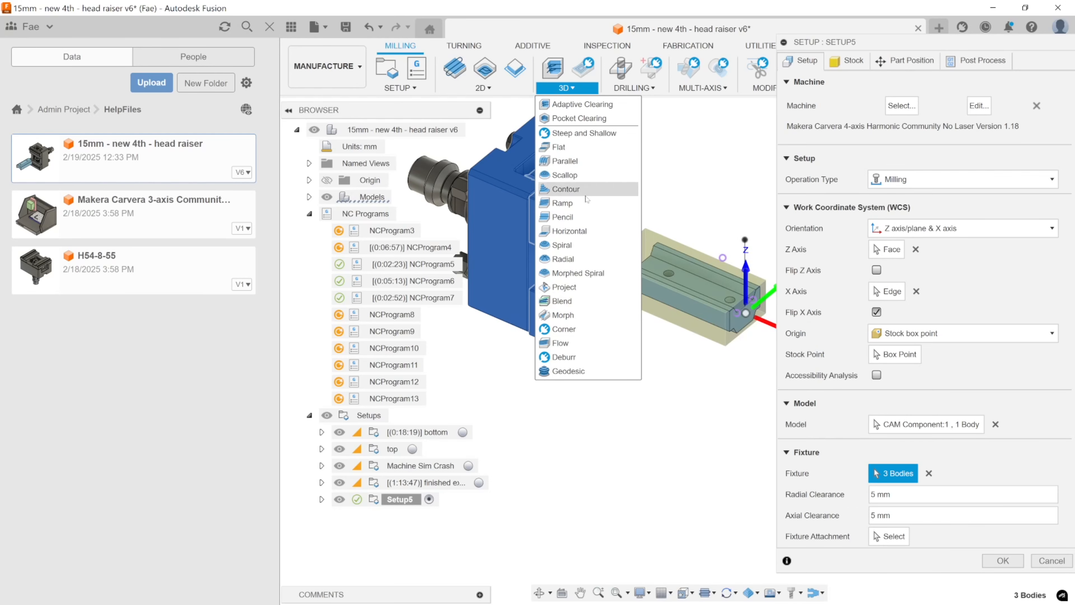
pyautogui.click(579, 105)
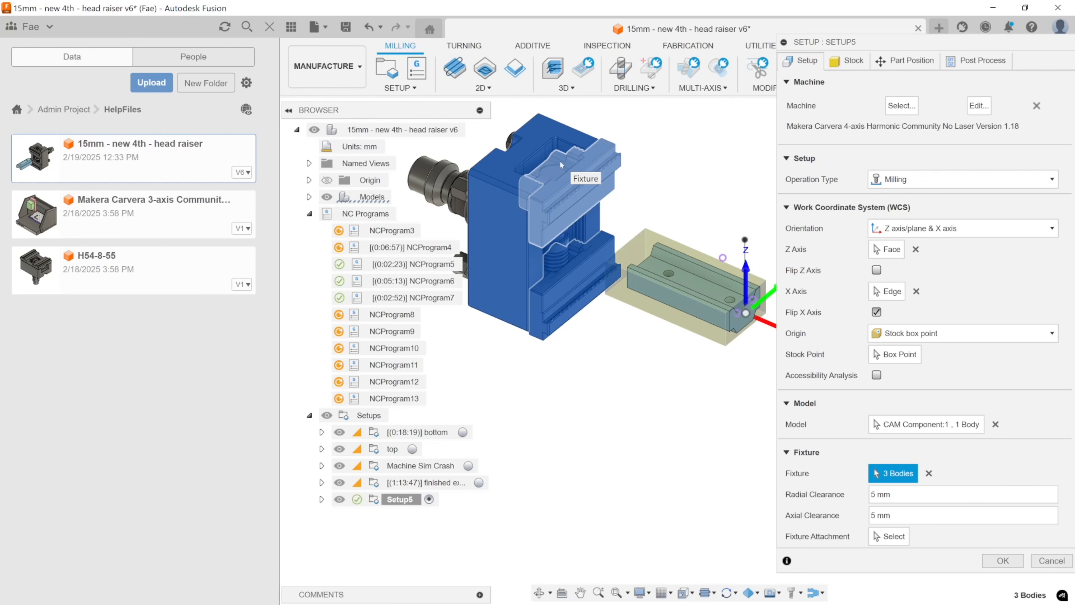
# Try Fixed size box as the stock mode of Setup5.
pyautogui.click(860, 67)
pyautogui.moveTo(731, 226); pyautogui.dragTo(631, 195, button='middle')
pyautogui.keyDown('shift'); pyautogui.moveTo(631, 195); pyautogui.dragTo(673, 200, button='middle'); pyautogui.keyUp('shift')
pyautogui.click(942, 103)
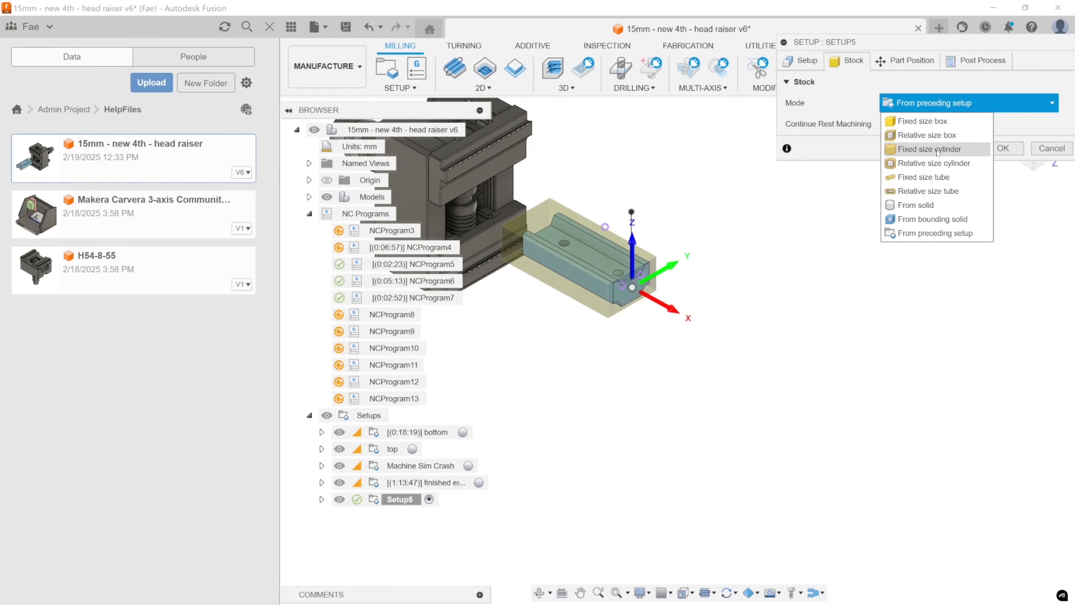
pyautogui.click(923, 122)
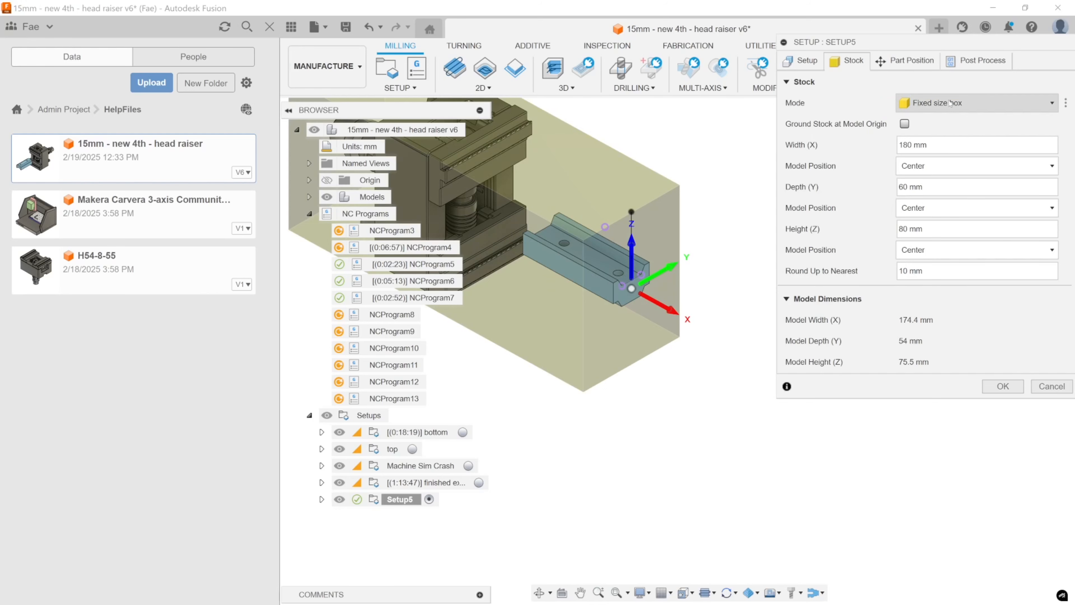
pyautogui.moveTo(950, 103)
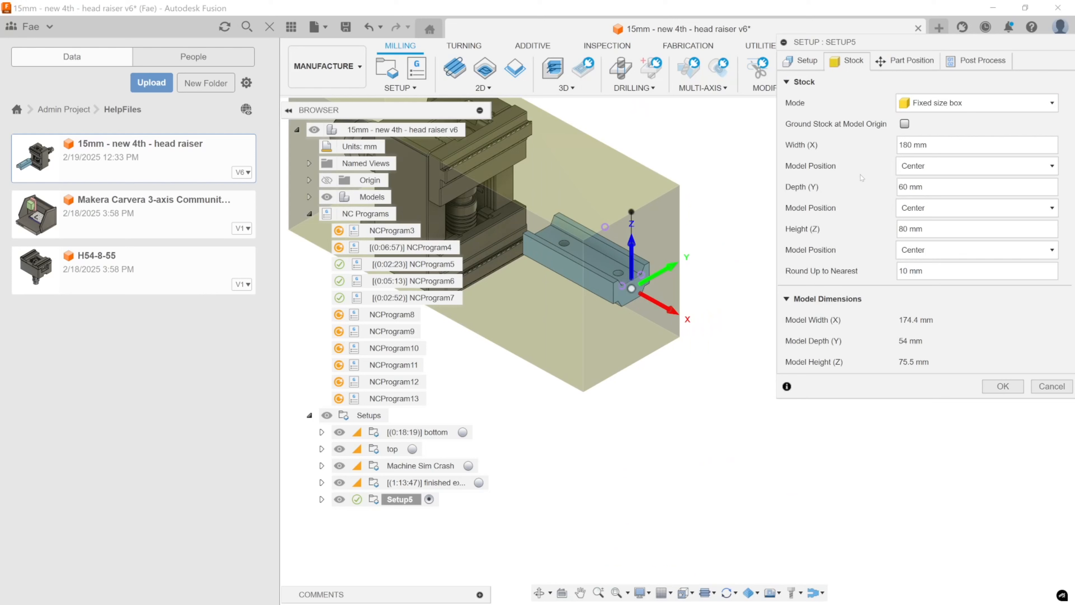
# Set the stock mode to Relative size box with the offset mode No additional stock.
pyautogui.click(910, 108)
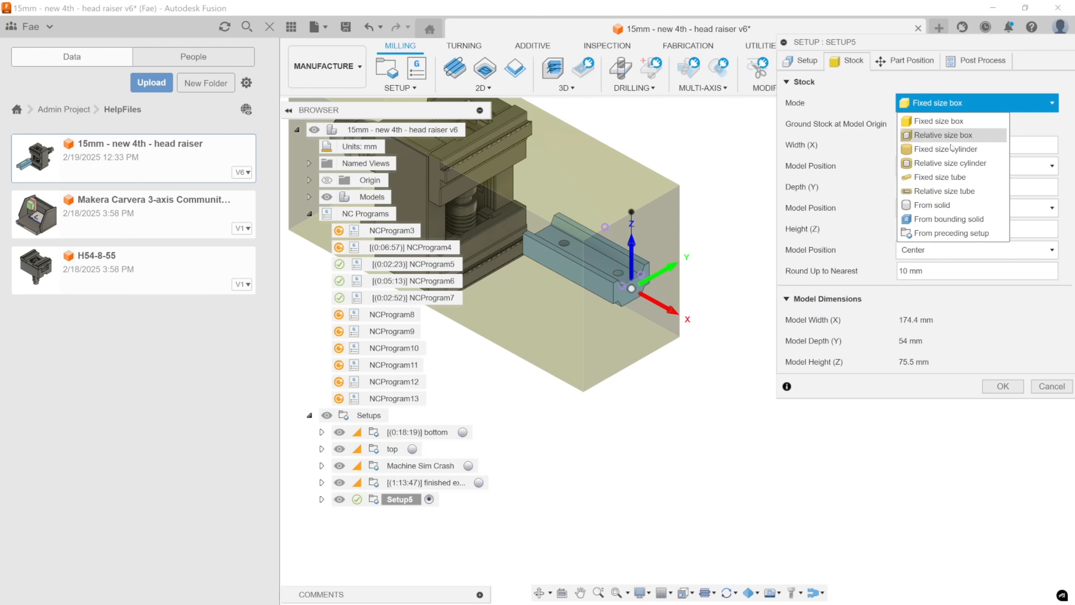
pyautogui.click(957, 135)
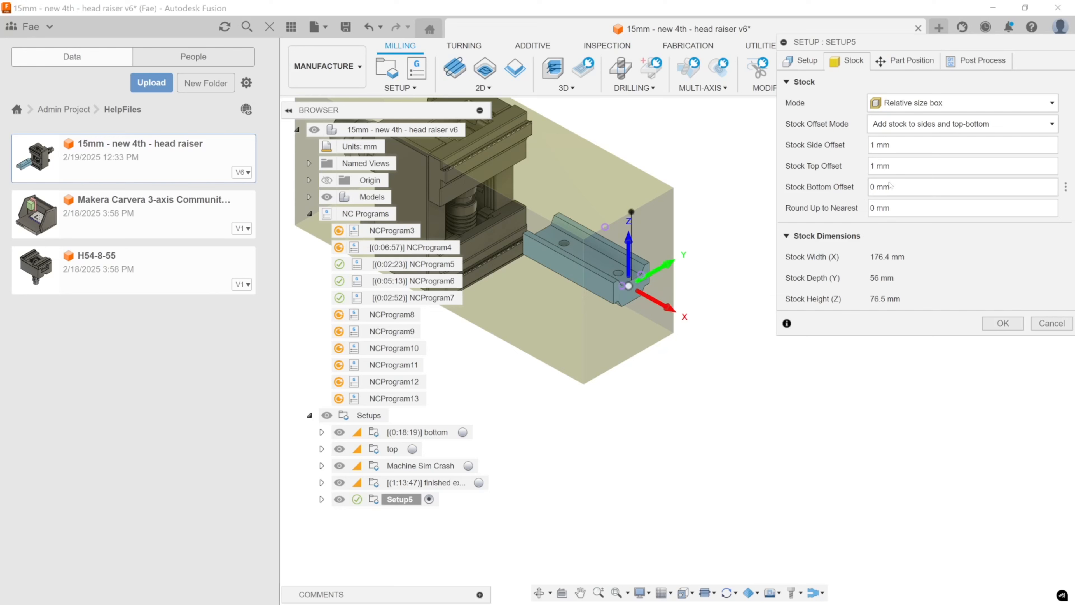
pyautogui.moveTo(610, 302); pyautogui.dragTo(642, 299, button='middle')
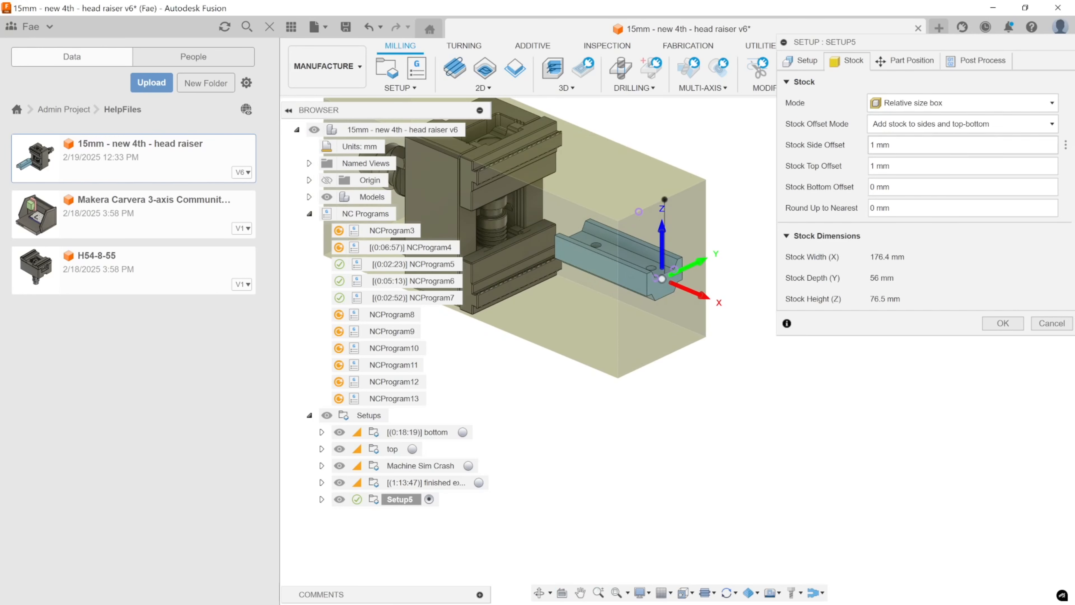
pyautogui.click(915, 124)
pyautogui.click(913, 142)
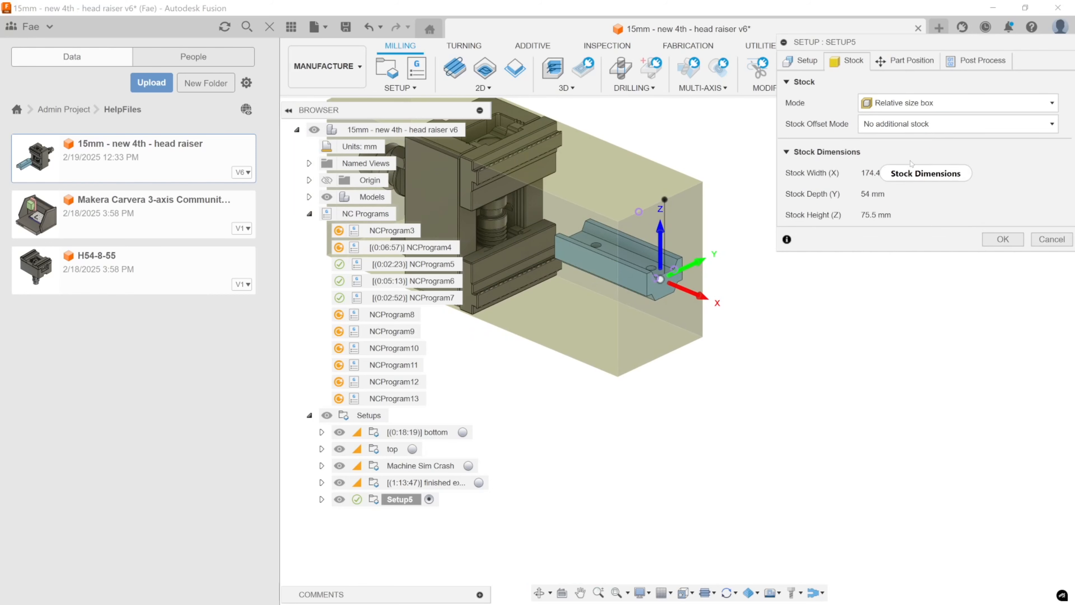
pyautogui.click(918, 126)
pyautogui.click(918, 141)
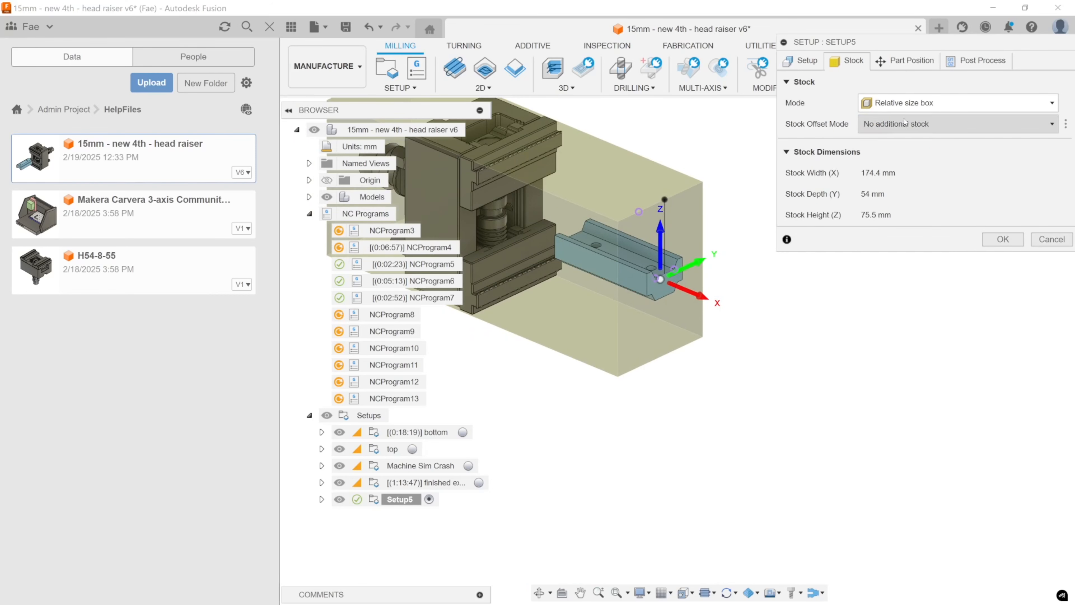
# Clear the setup's model selection, select only the grooved raiser body as the model, and check the stock dimensions.
pyautogui.click(801, 61)
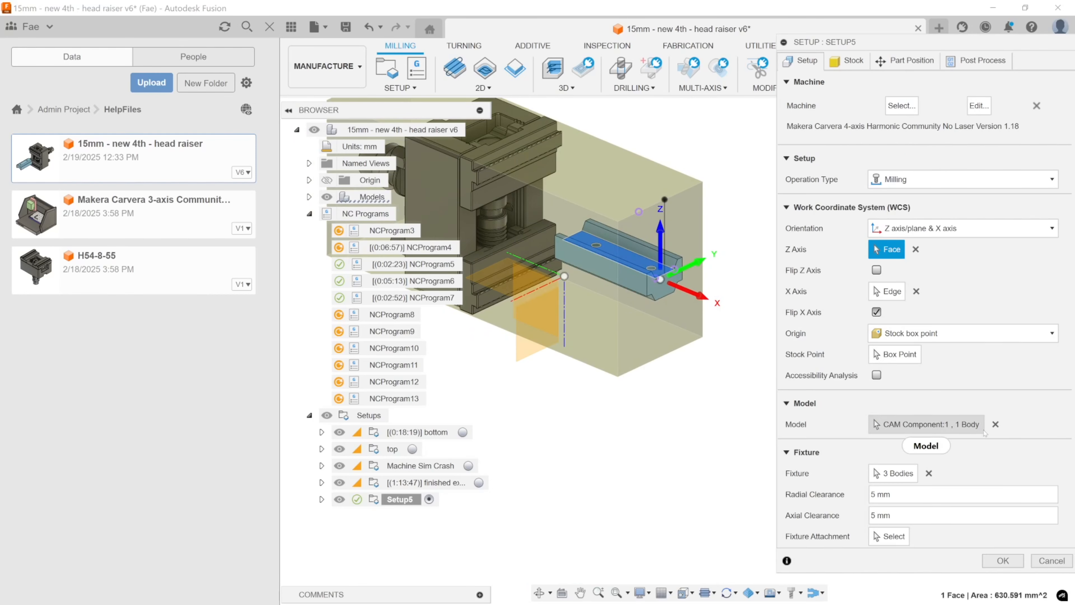
pyautogui.click(996, 424)
pyautogui.click(647, 292)
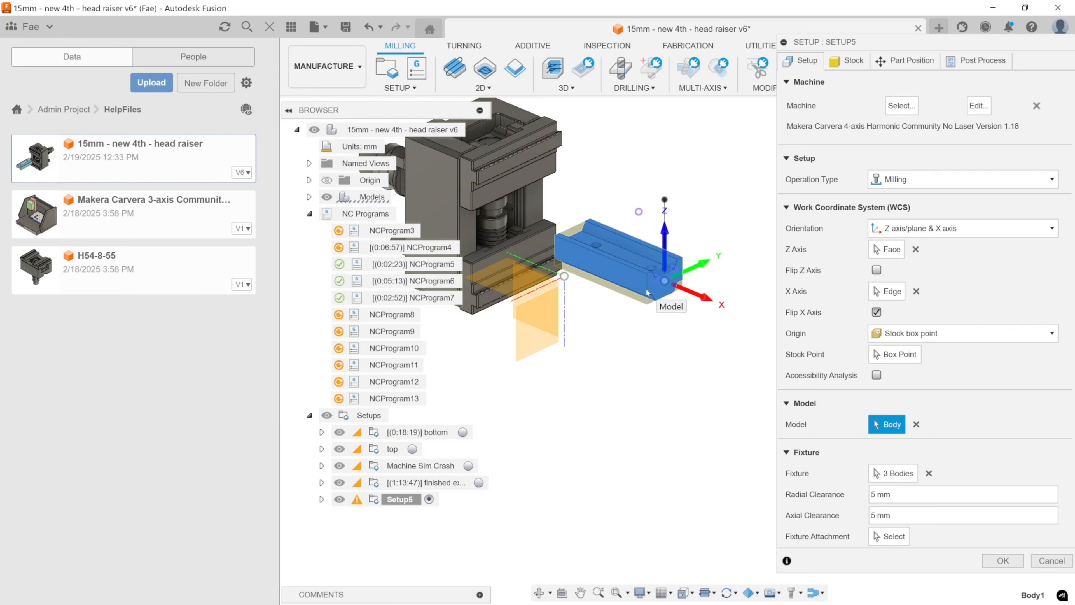
pyautogui.click(833, 63)
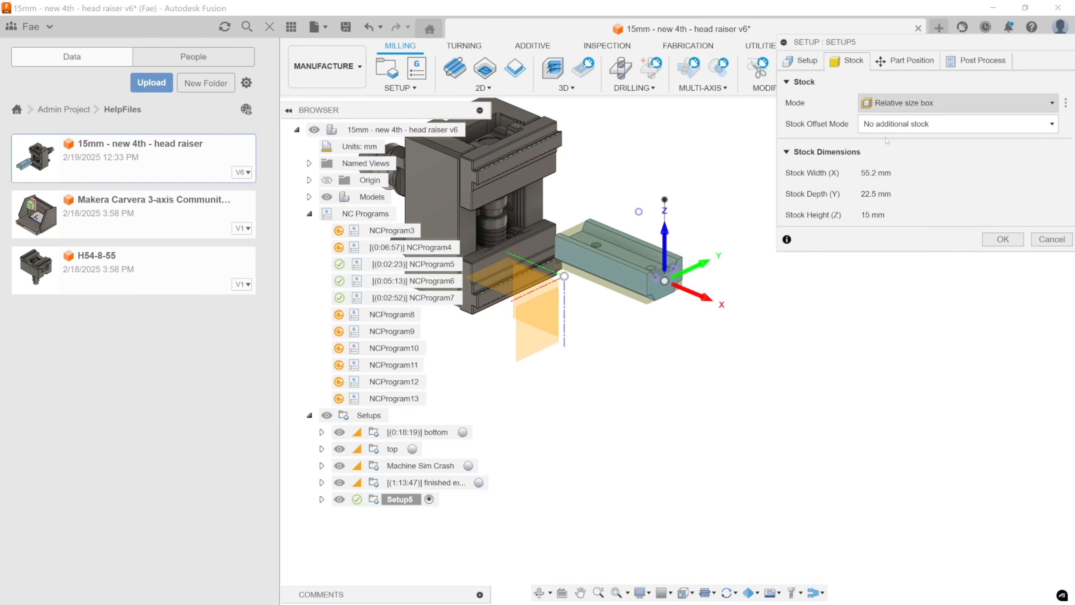
pyautogui.click(801, 60)
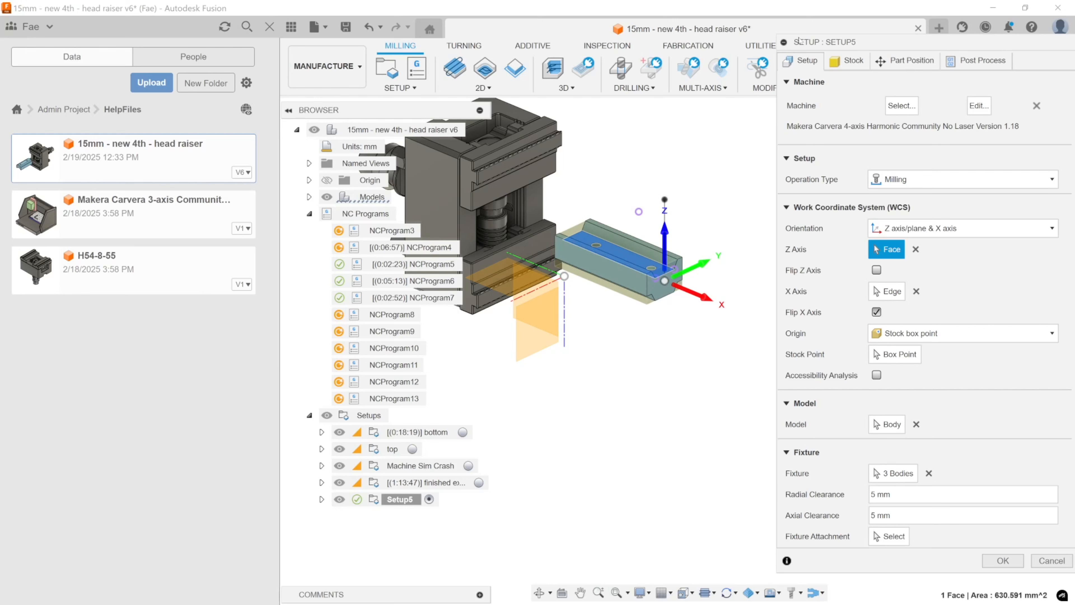
# Set the stock offset mode to Add stock to all sides, with 15 mm for both the -X and +X offsets.
pyautogui.click(851, 67)
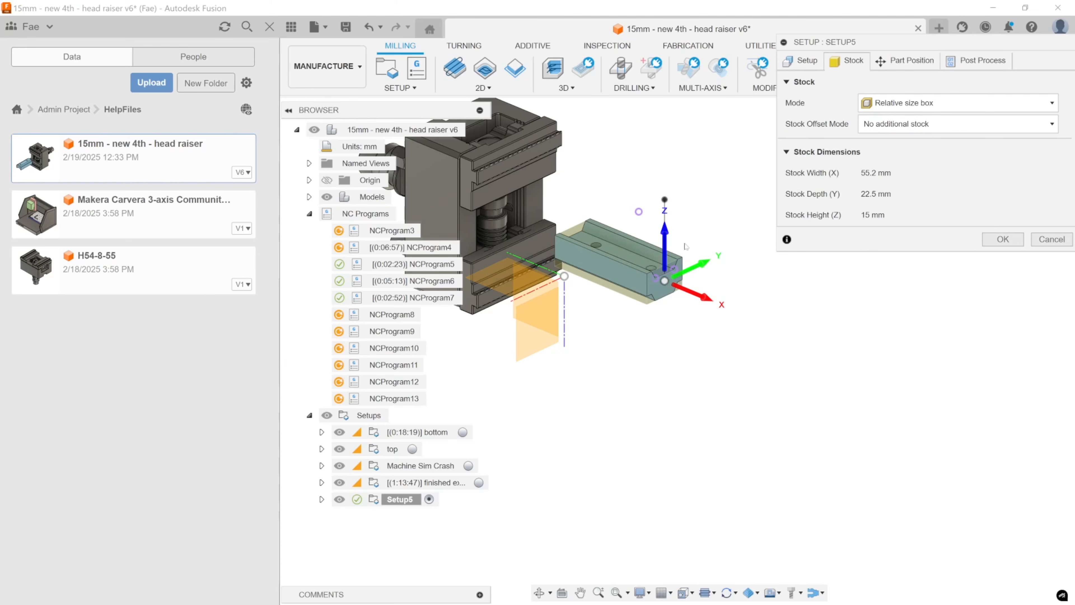
pyautogui.moveTo(673, 247); pyautogui.dragTo(677, 223, button='middle')
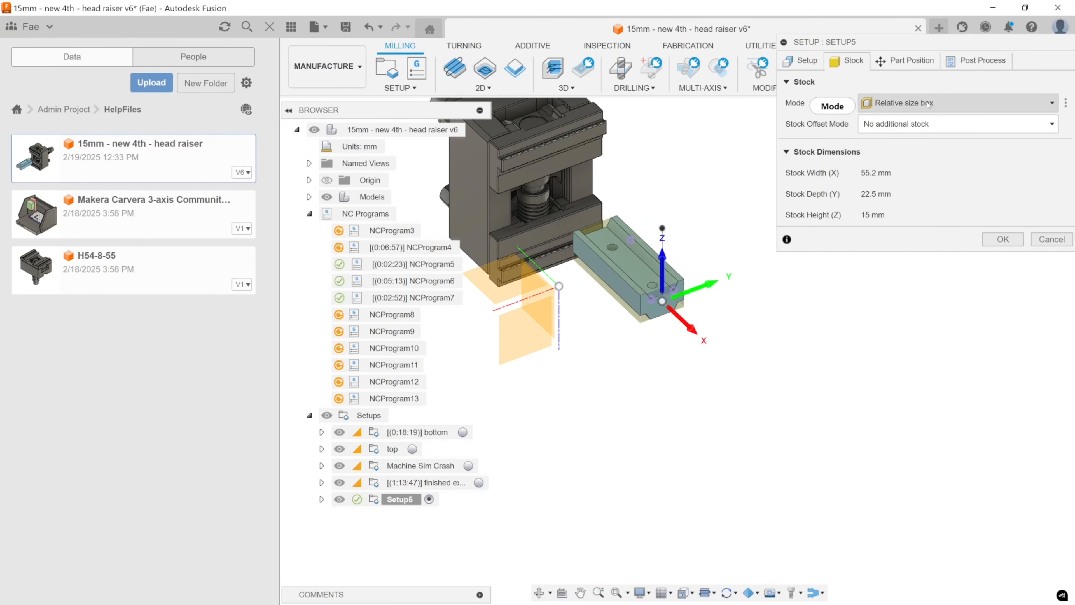
pyautogui.click(929, 126)
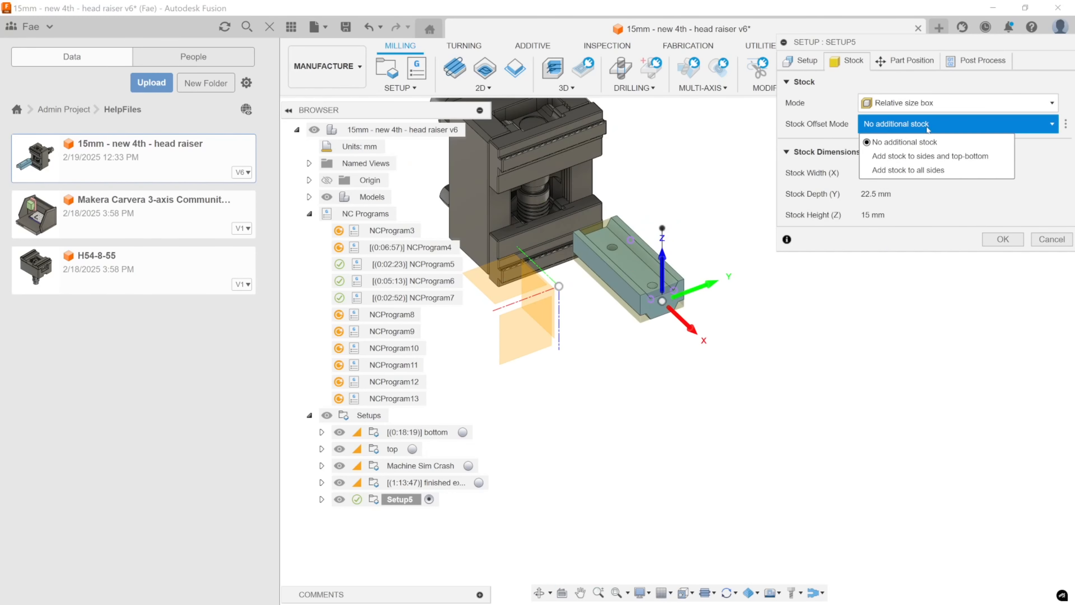
pyautogui.click(922, 170)
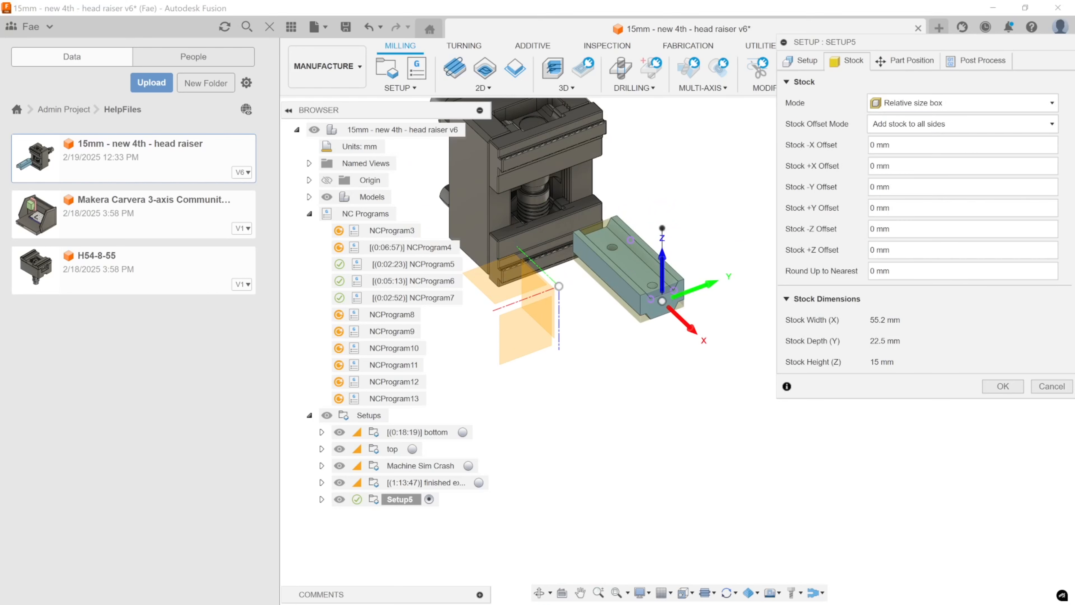
pyautogui.press('BackSpace')
pyautogui.write('15')
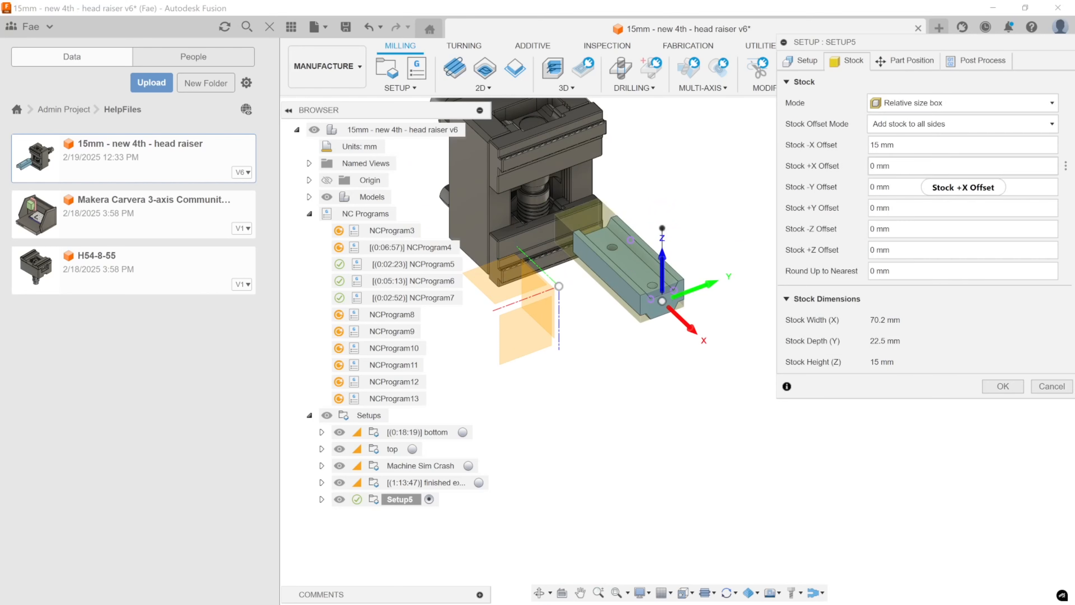
pyautogui.press('Tab')
pyautogui.write('15')
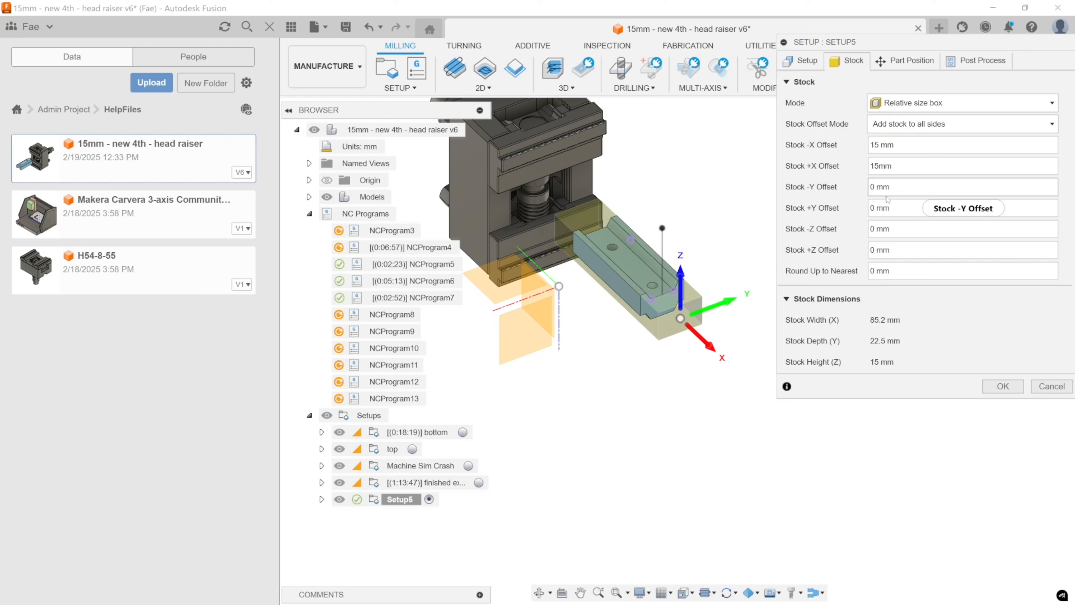
# Compare the Fixed size box and Relative size box stock modes for Setup5.
pyautogui.click(912, 108)
pyautogui.click(910, 120)
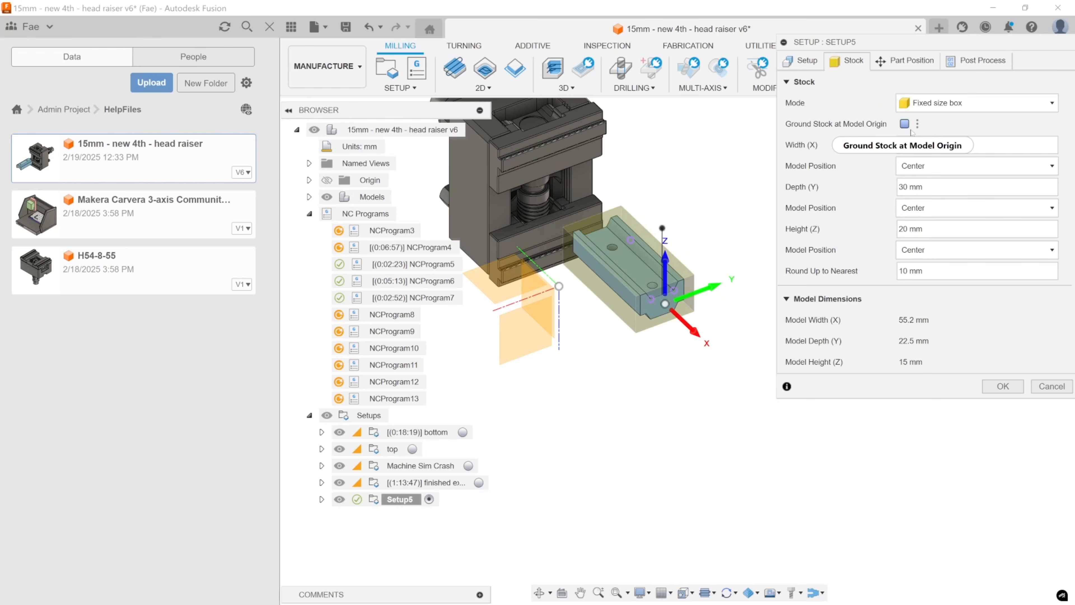
pyautogui.click(924, 106)
pyautogui.click(936, 135)
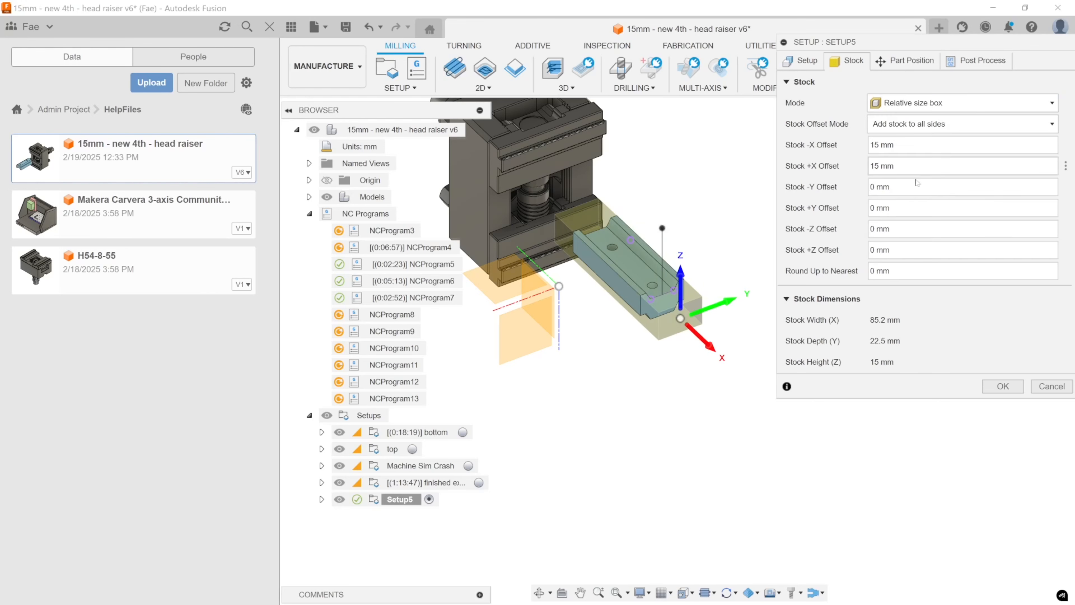
pyautogui.click(961, 103)
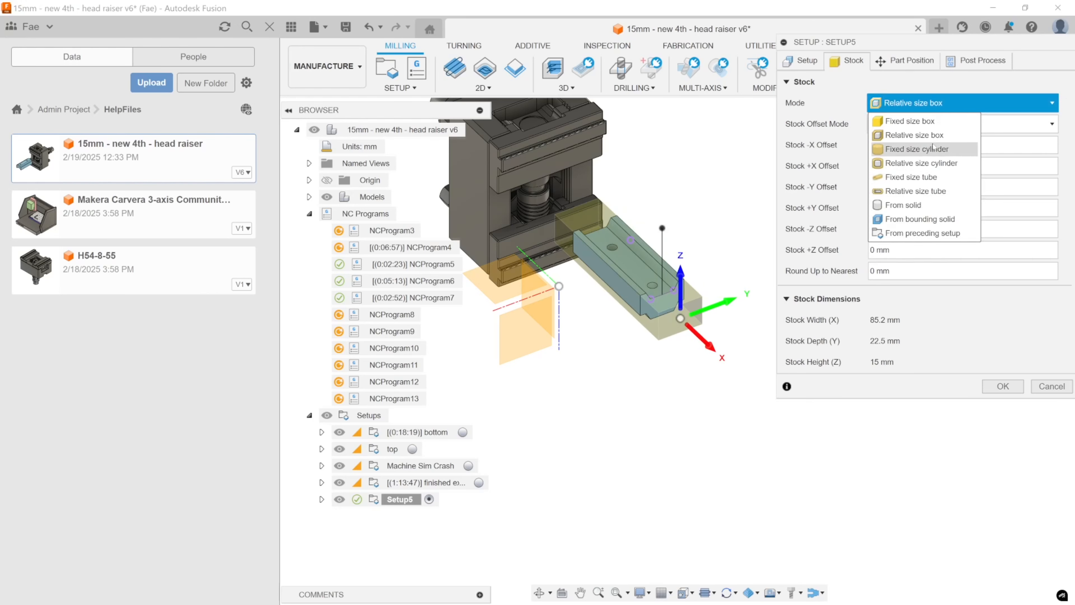
pyautogui.click(909, 122)
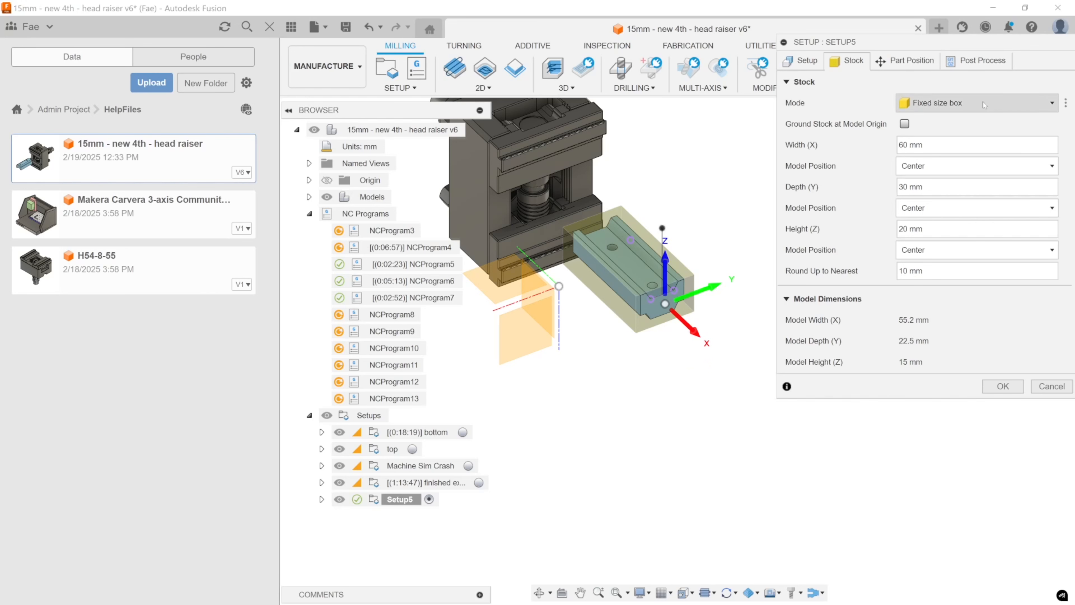
# Set the stock mode of Setup5 to From preceding setup and read the description of Continue Rest Machining.
pyautogui.click(944, 103)
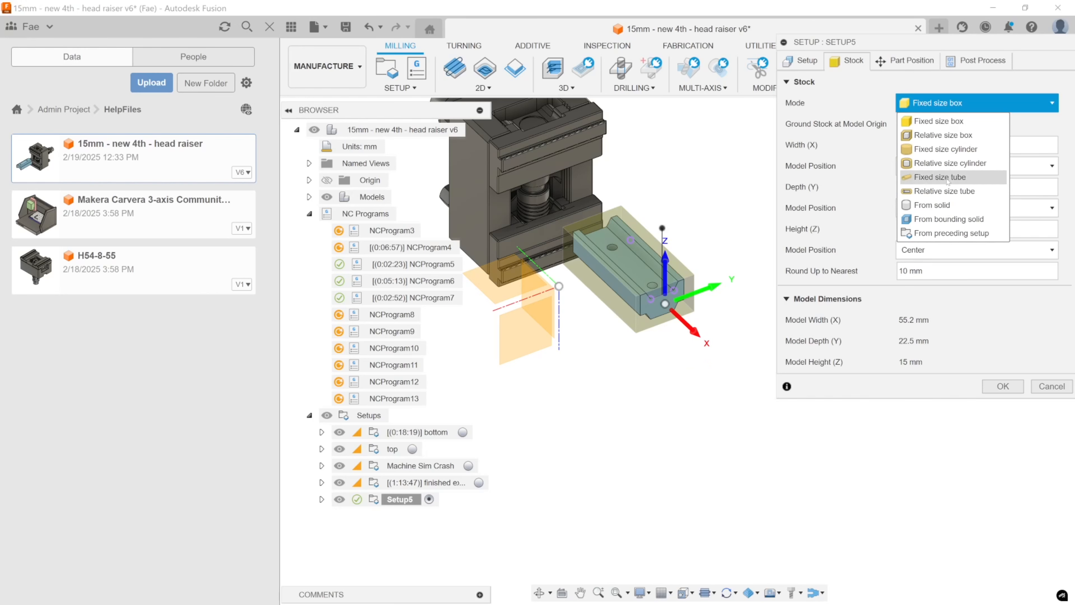
pyautogui.click(949, 233)
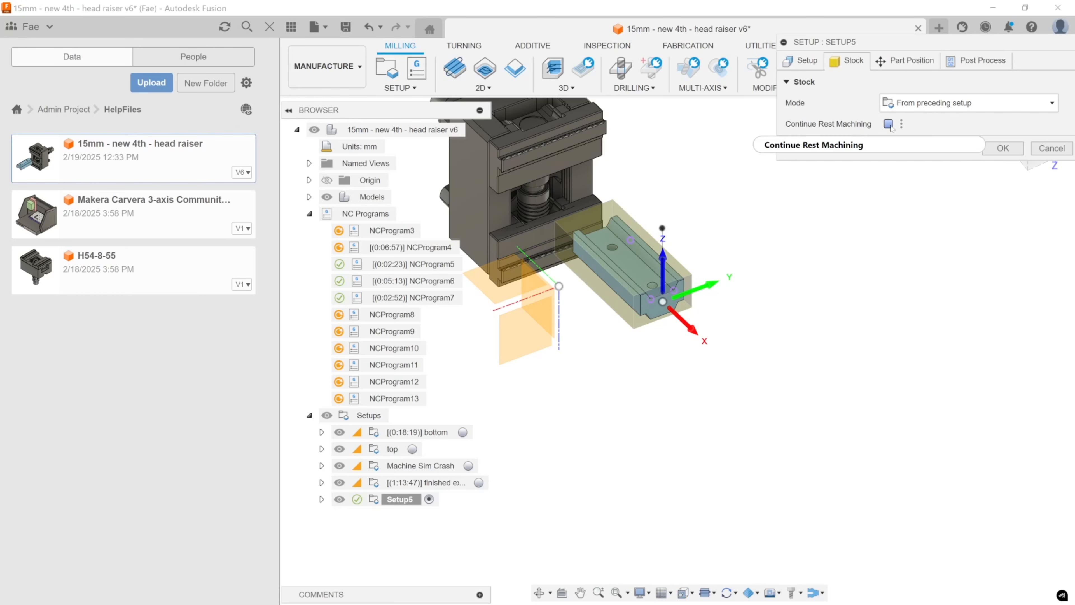
pyautogui.moveTo(890, 126)
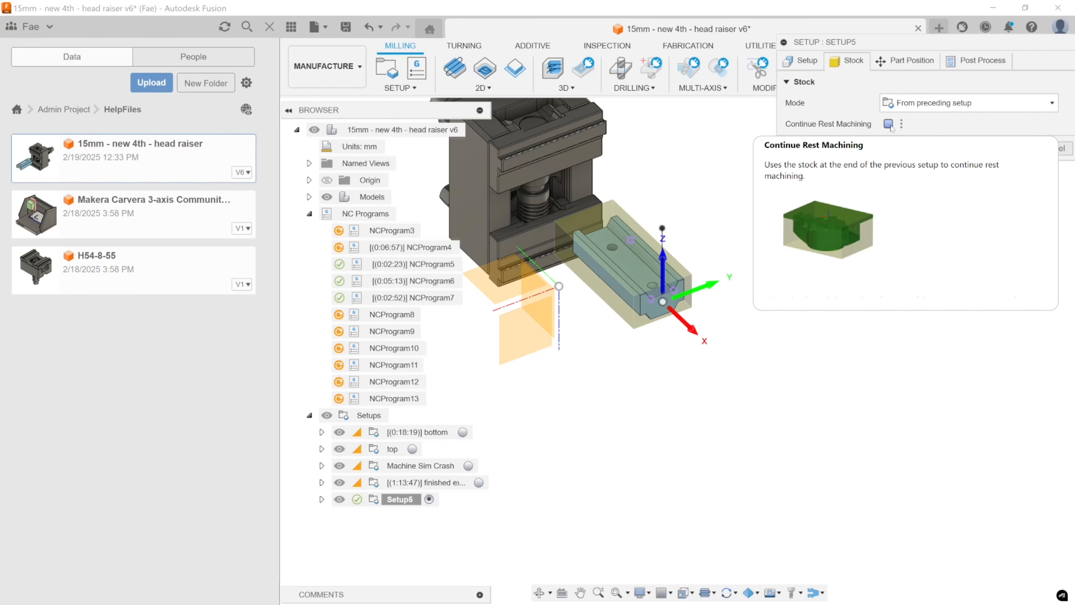
# Check the setup's part position, and examine how the inherited stock surrounds the grooved raiser body from several angles.
pyautogui.click(900, 63)
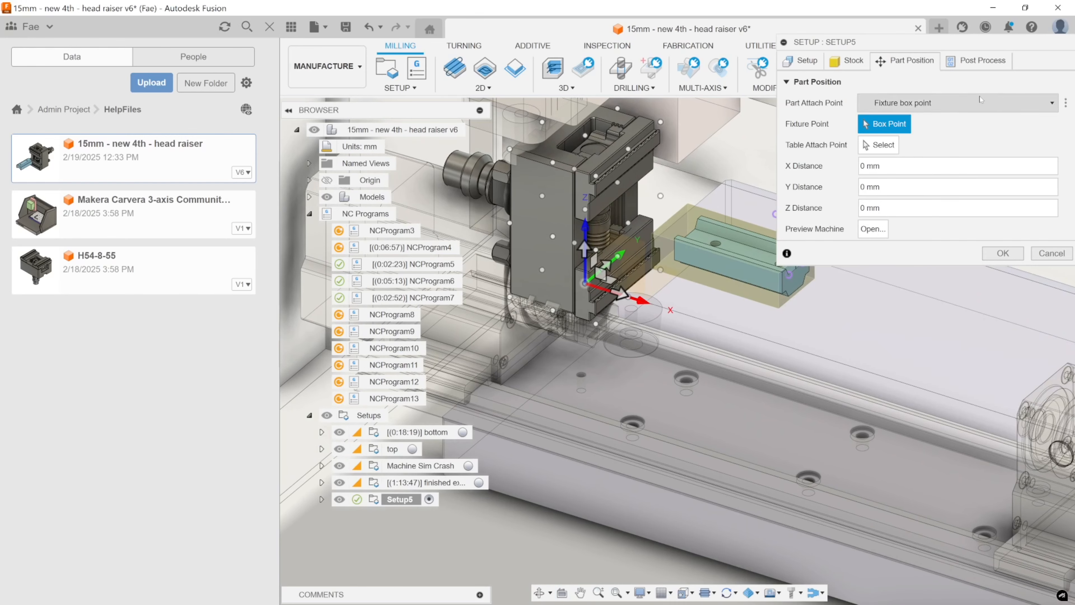
pyautogui.click(860, 62)
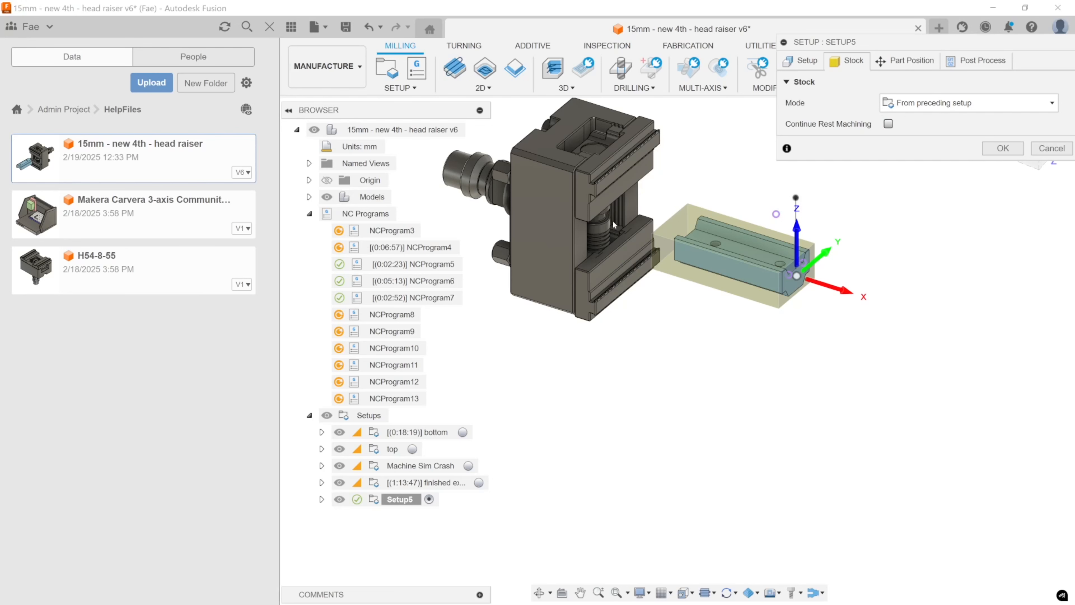
pyautogui.keyDown('shift'); pyautogui.moveTo(664, 251); pyautogui.dragTo(709, 219, button='middle'); pyautogui.keyUp('shift')
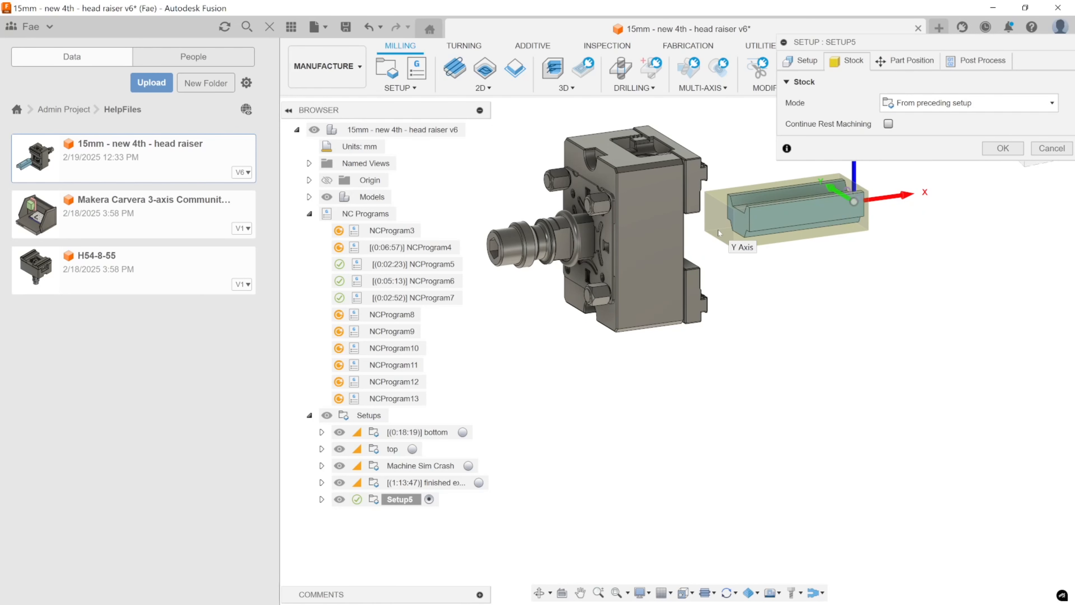
pyautogui.keyDown('shift'); pyautogui.moveTo(718, 229); pyautogui.dragTo(794, 357, button='middle'); pyautogui.keyUp('shift')
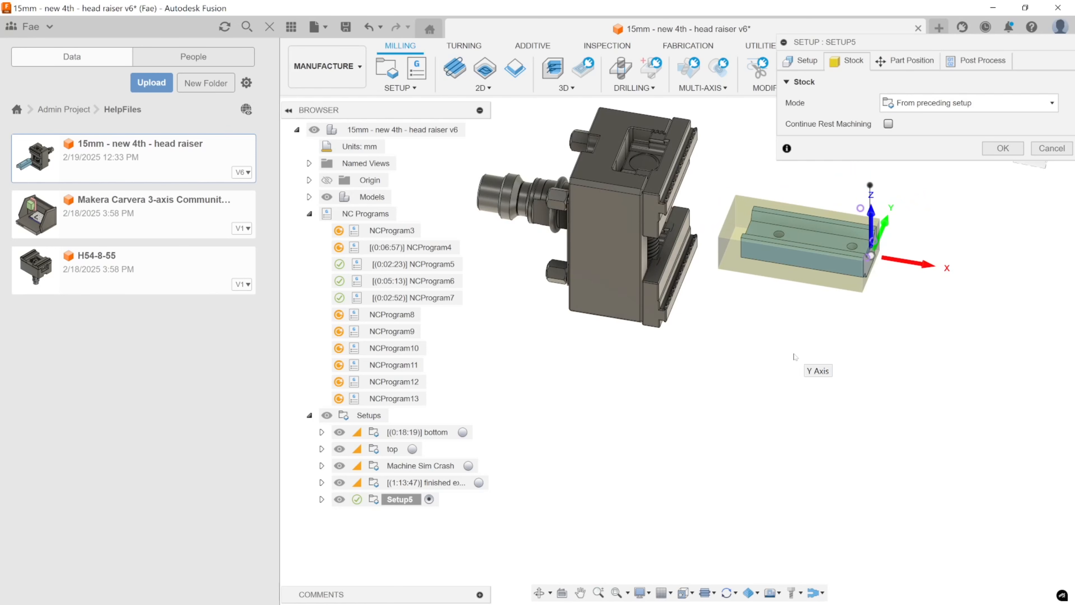
pyautogui.keyDown('shift'); pyautogui.moveTo(794, 357); pyautogui.dragTo(744, 373, button='middle'); pyautogui.keyUp('shift')
pyautogui.scroll(3, 772, 280)
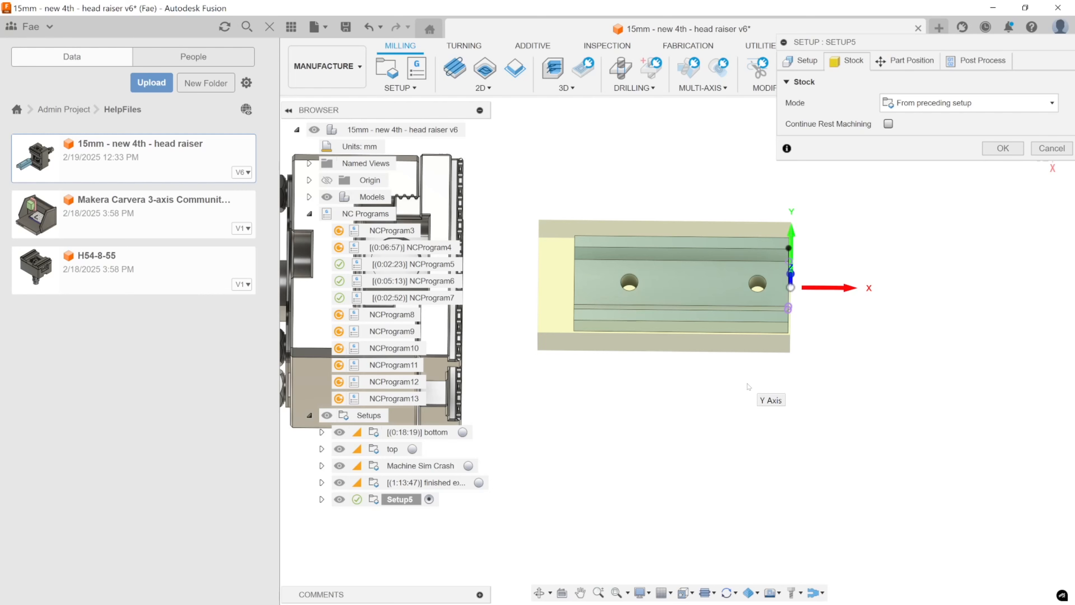
pyautogui.moveTo(821, 197); pyautogui.dragTo(796, 200, button='middle')
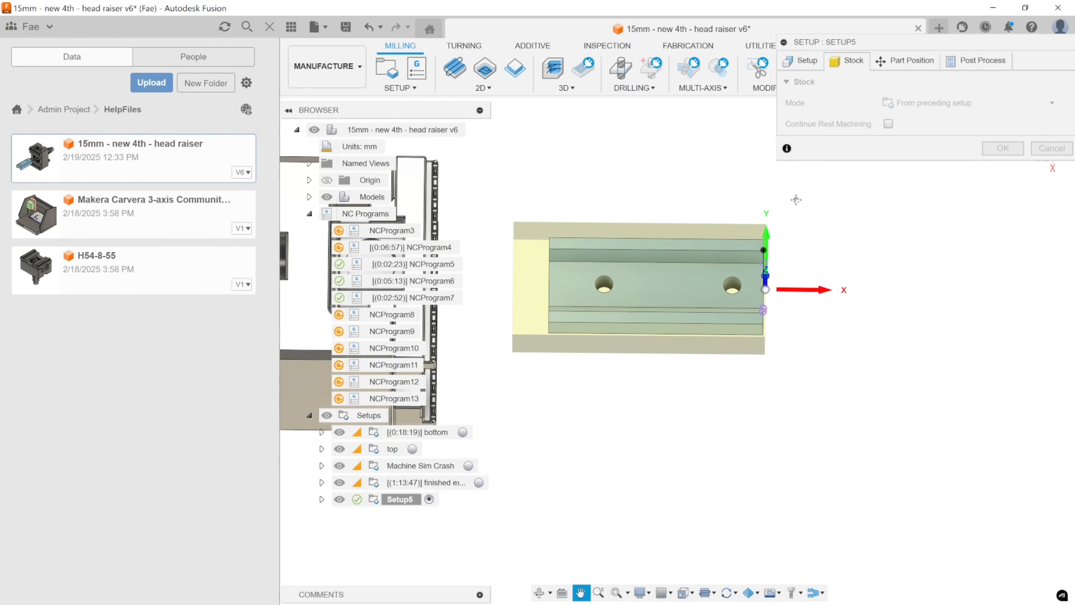
pyautogui.keyDown('shift'); pyautogui.moveTo(763, 396); pyautogui.dragTo(760, 347, button='middle'); pyautogui.keyUp('shift')
pyautogui.scroll(-5, 735, 330)
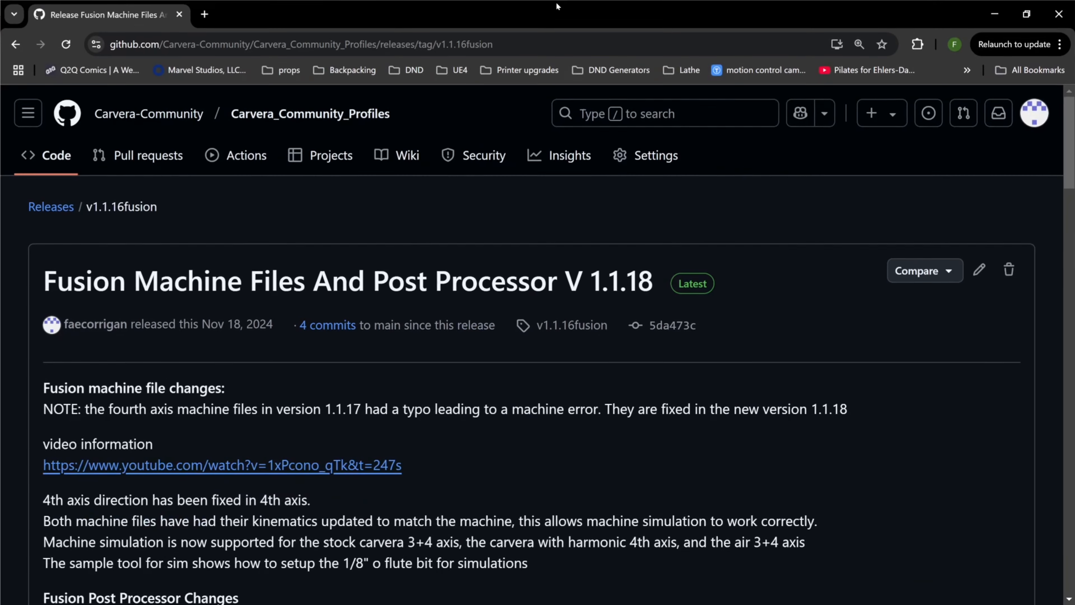
# Switch to the Carvera_Community_Profiles release page on GitHub and review the Fusion release notes and downloadable machine files.
pyautogui.keyDown('ctrl'); pyautogui.scroll(-2, 414, 373); pyautogui.keyUp('ctrl')
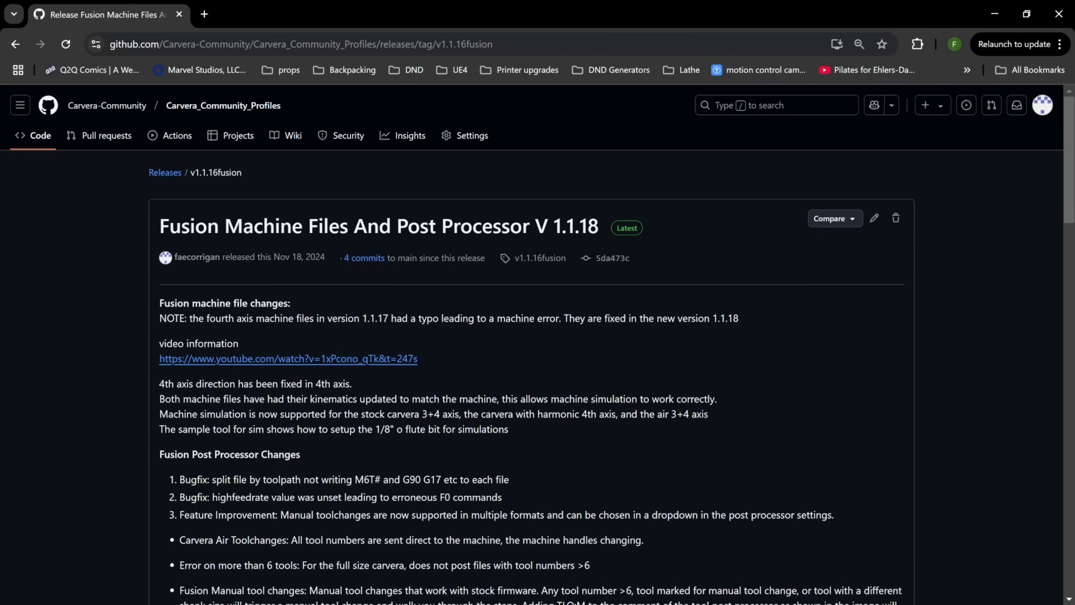
pyautogui.moveTo(345, 44); pyautogui.dragTo(376, 44)
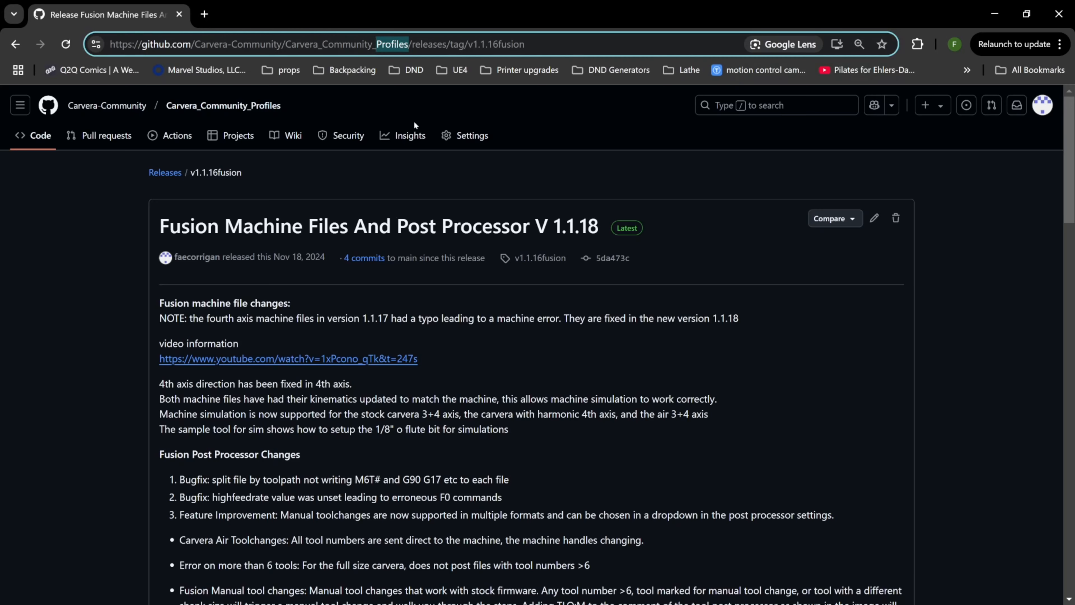
pyautogui.click(804, 289)
pyautogui.scroll(-20, 804, 290)
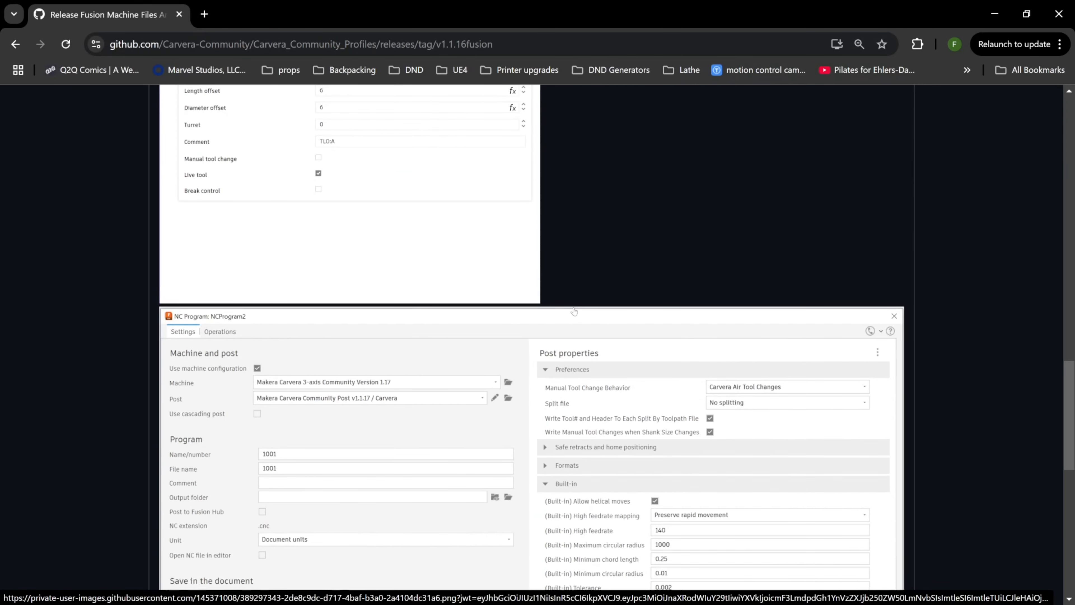
pyautogui.scroll(-10, 574, 311)
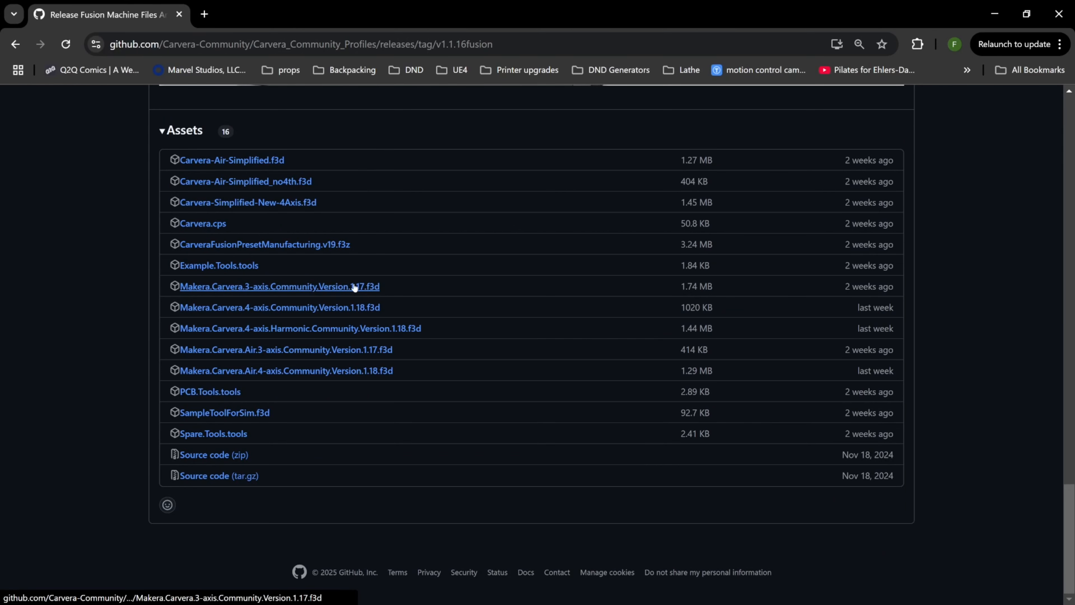
pyautogui.click(995, 13)
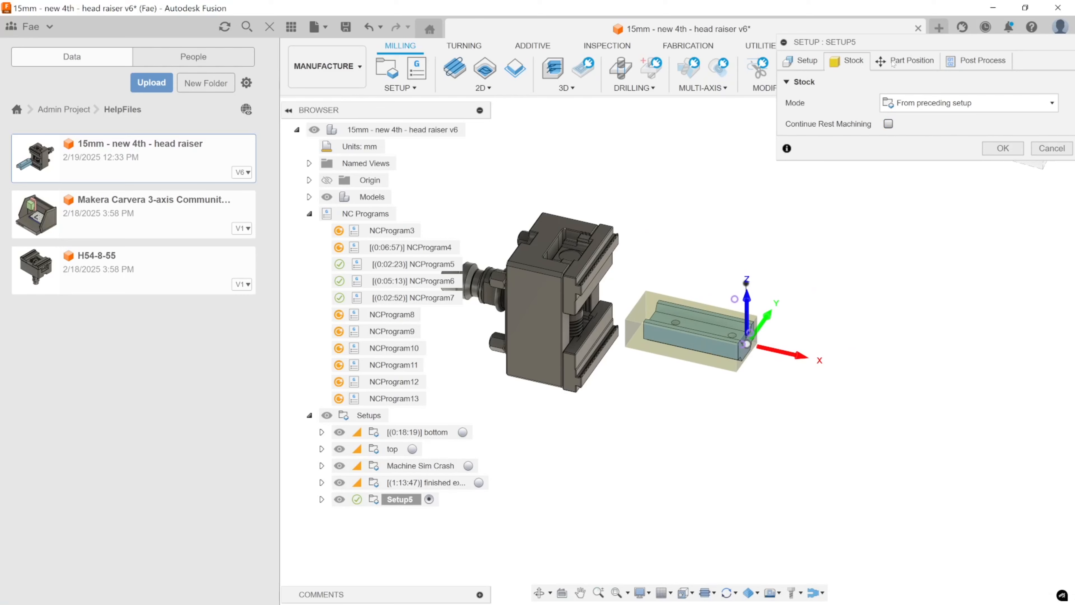
# In Fusion, set Setup5's part attach point to Selected point and pick the circular end edge of the vise's mounting shank.
pyautogui.click(901, 61)
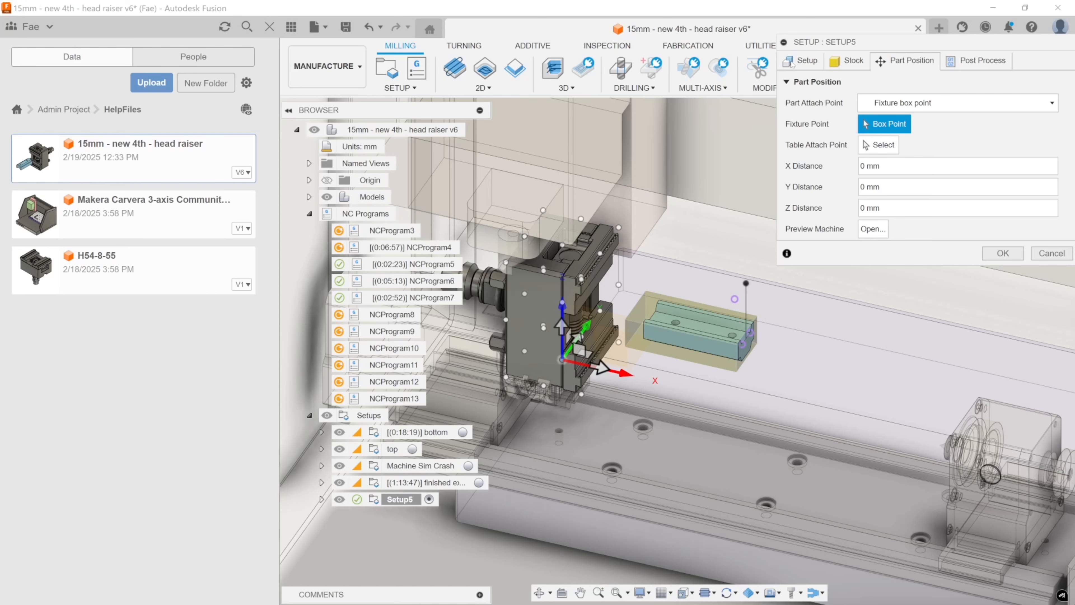
pyautogui.moveTo(580, 334); pyautogui.dragTo(689, 266, button='middle')
pyautogui.keyDown('shift'); pyautogui.moveTo(678, 312); pyautogui.dragTo(662, 283, button='middle'); pyautogui.keyUp('shift')
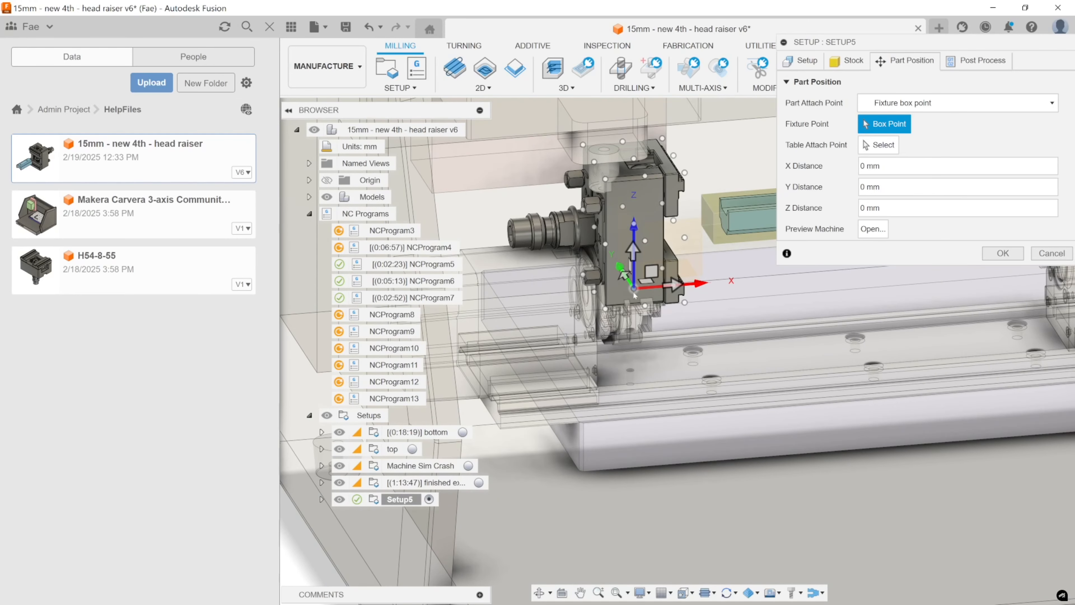
pyautogui.click(888, 107)
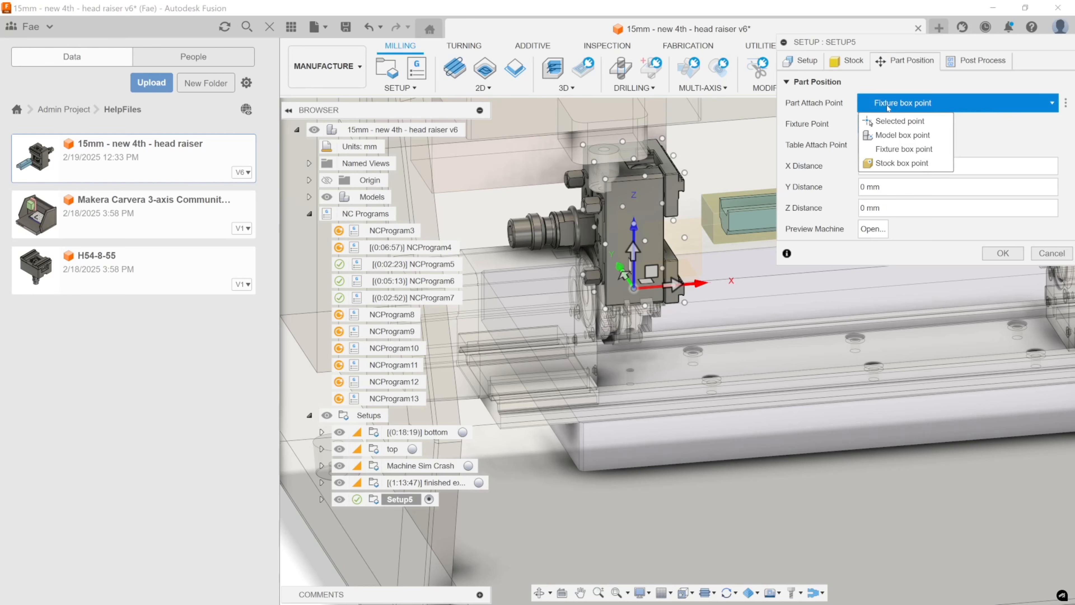
pyautogui.click(901, 126)
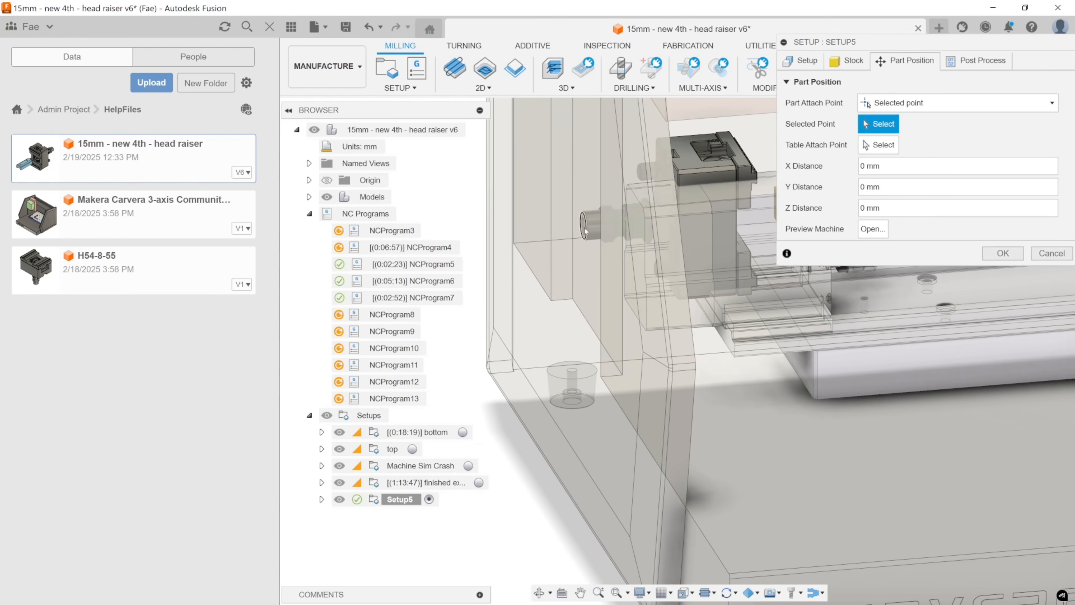
pyautogui.click(585, 230)
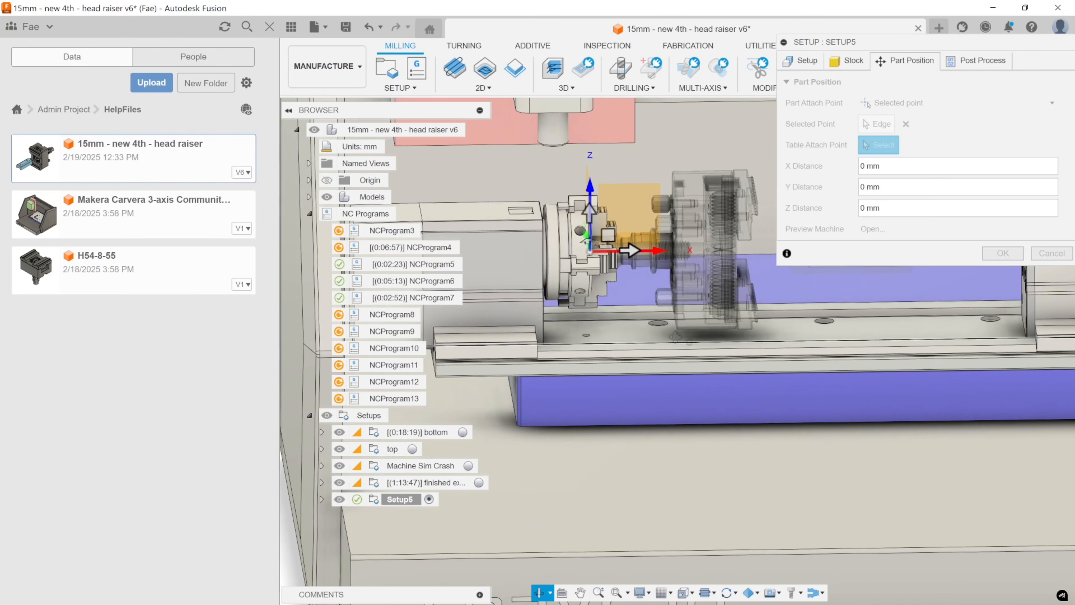
# Set the part position's X distance to -60 mm to seat the vise against the 4th-axis chuck, and accept the setup.
pyautogui.moveTo(937, 45); pyautogui.dragTo(240, 136)
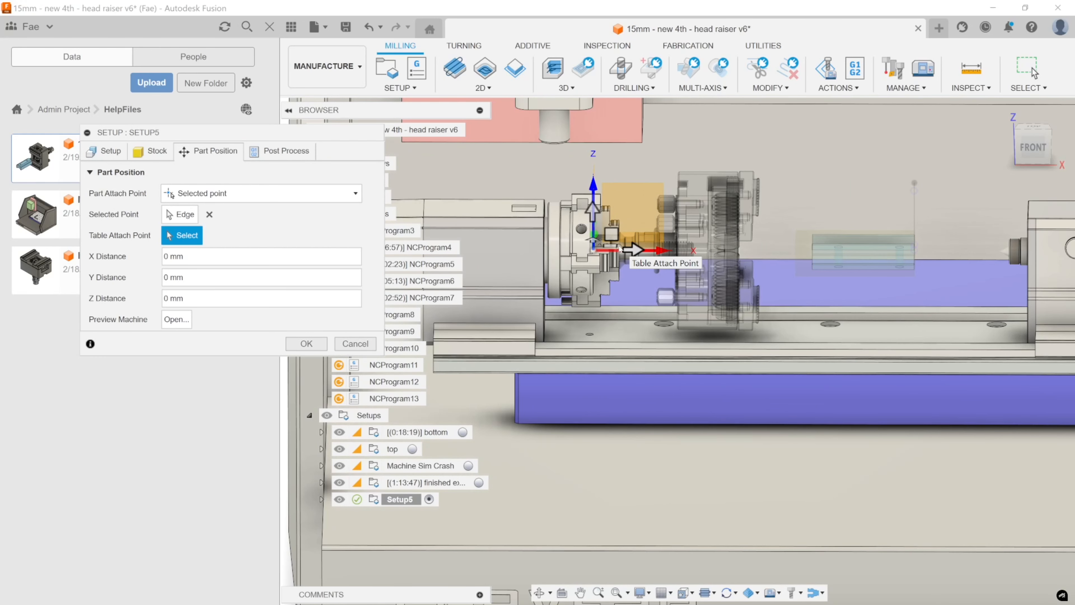
pyautogui.moveTo(621, 250); pyautogui.dragTo(769, 273, button='middle')
pyautogui.moveTo(775, 253); pyautogui.dragTo(662, 251)
pyautogui.keyDown('shift'); pyautogui.moveTo(662, 251); pyautogui.dragTo(624, 246, button='middle'); pyautogui.keyUp('shift')
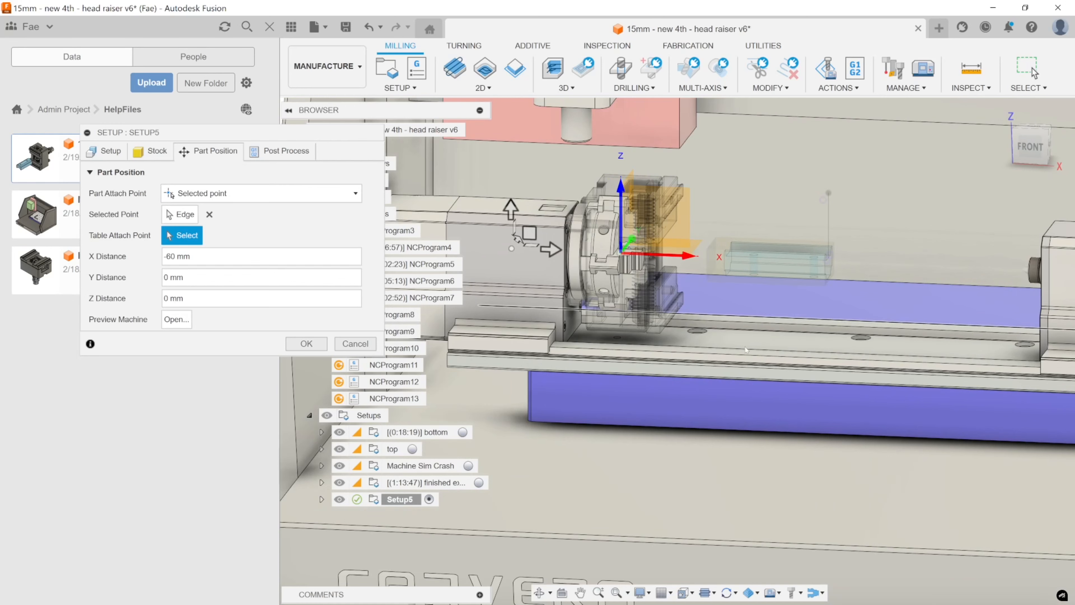
pyautogui.moveTo(640, 330); pyautogui.dragTo(822, 344, button='middle')
pyautogui.moveTo(821, 345)
pyautogui.keyDown('shift'); pyautogui.mouseDown(button='middle')
pyautogui.moveTo(776, 332)
pyautogui.moveTo(815, 334)
pyautogui.moveTo(823, 348)
pyautogui.mouseUp(button='middle'); pyautogui.keyUp('shift')
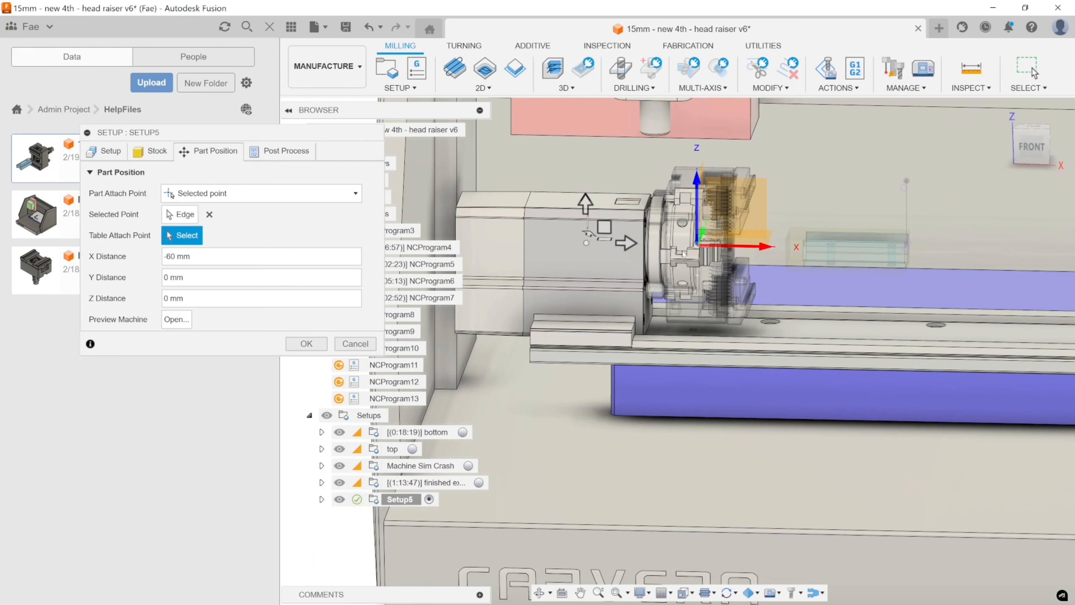
pyautogui.moveTo(299, 133); pyautogui.dragTo(508, 111)
pyautogui.click(590, 297)
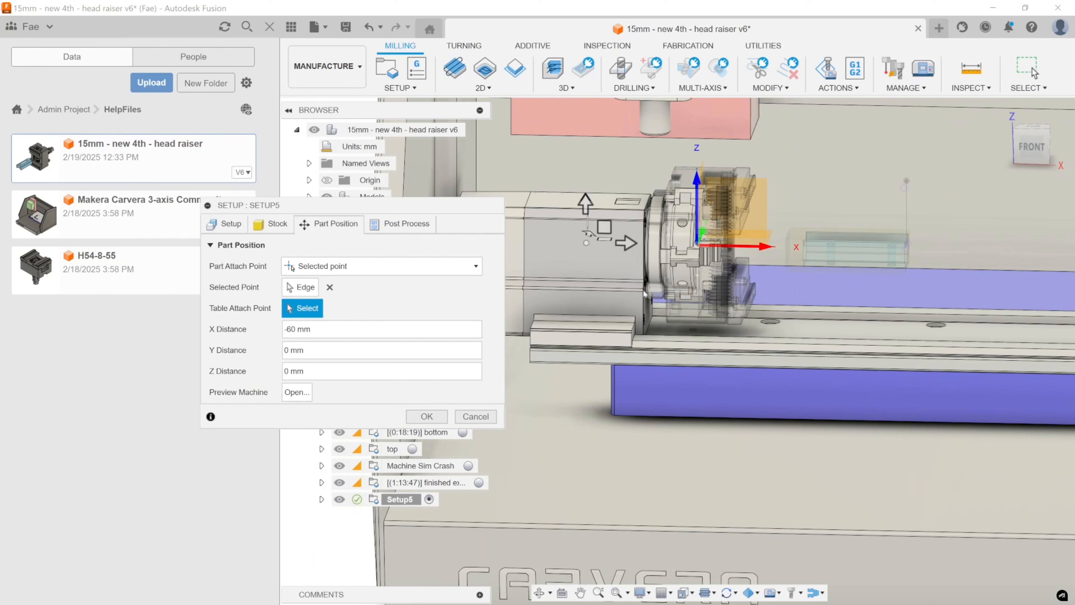
pyautogui.click(428, 416)
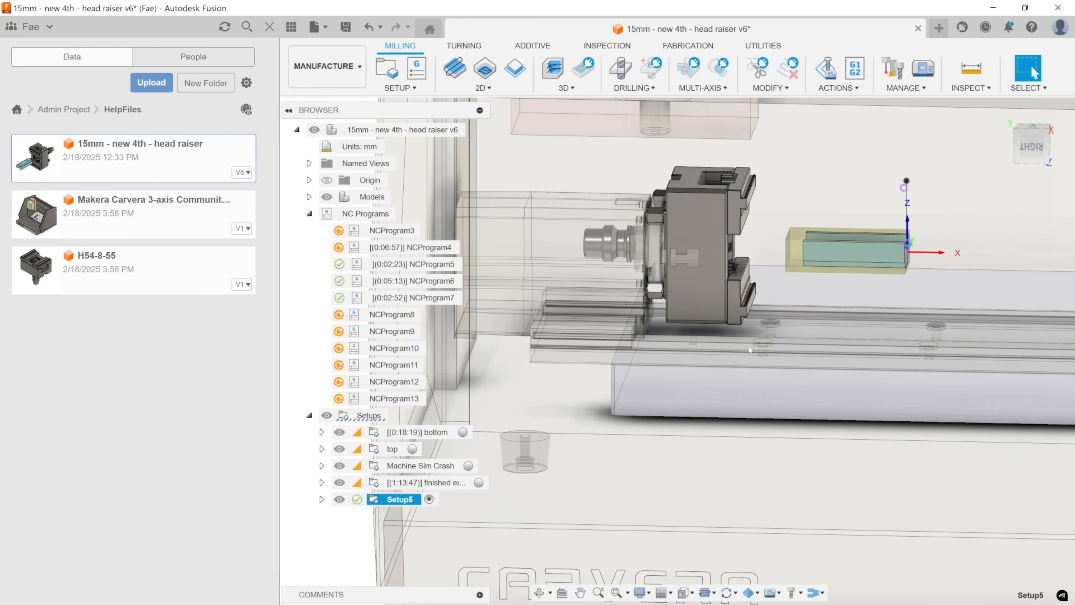
# Measure the distance from the raiser body's outer end face to the vise's front edge.
pyautogui.moveTo(750, 350); pyautogui.dragTo(730, 354, button='middle')
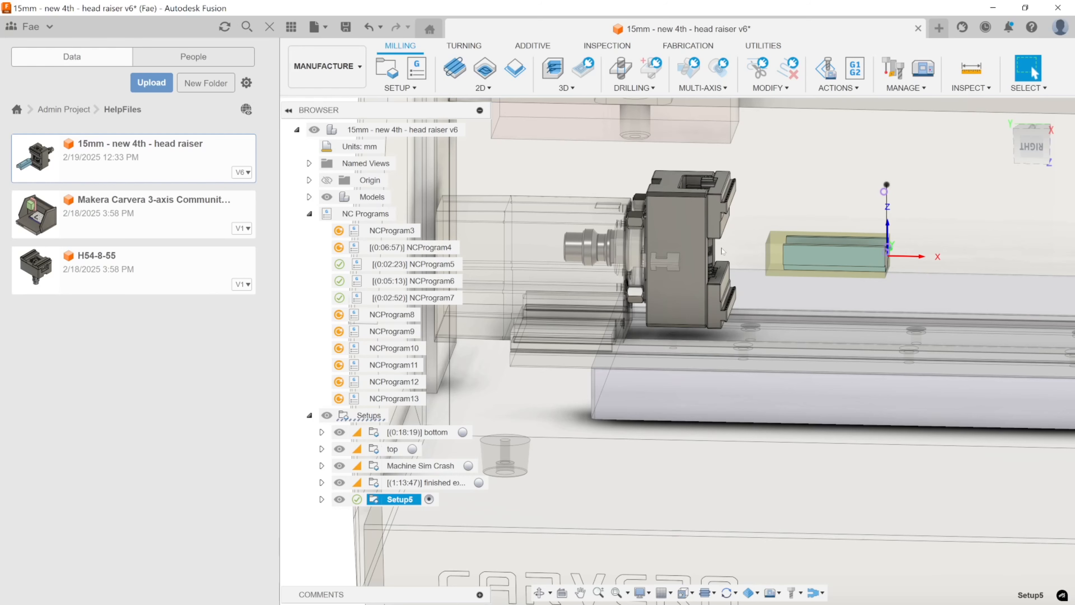
pyautogui.moveTo(761, 253); pyautogui.dragTo(771, 298, button='middle')
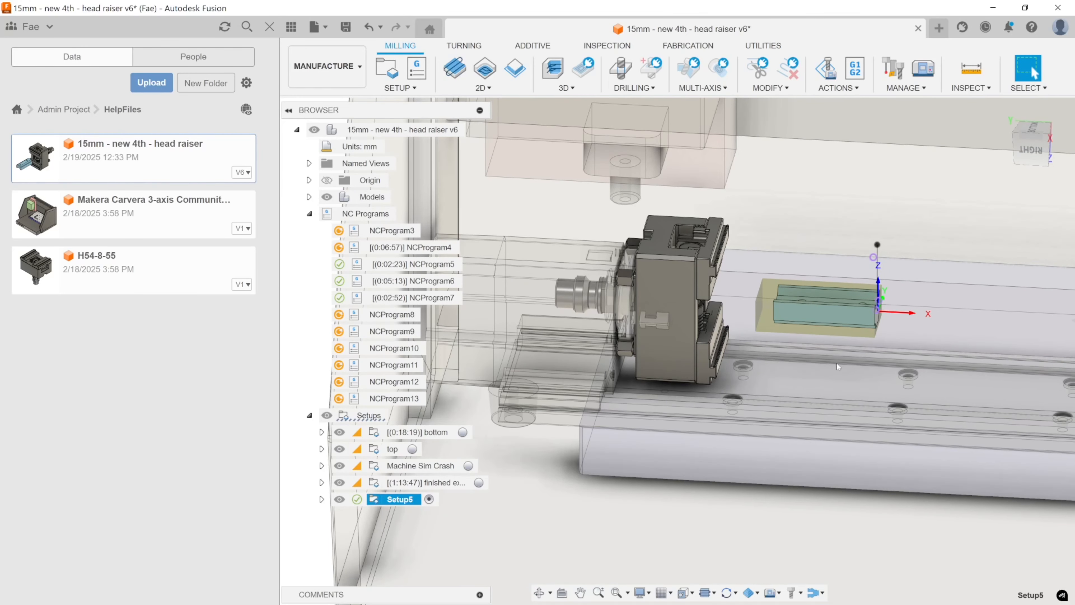
pyautogui.moveTo(794, 312); pyautogui.dragTo(838, 249, button='middle')
pyautogui.keyDown('shift'); pyautogui.moveTo(838, 249); pyautogui.dragTo(814, 248, button='middle'); pyautogui.keyUp('shift')
pyautogui.click(971, 67)
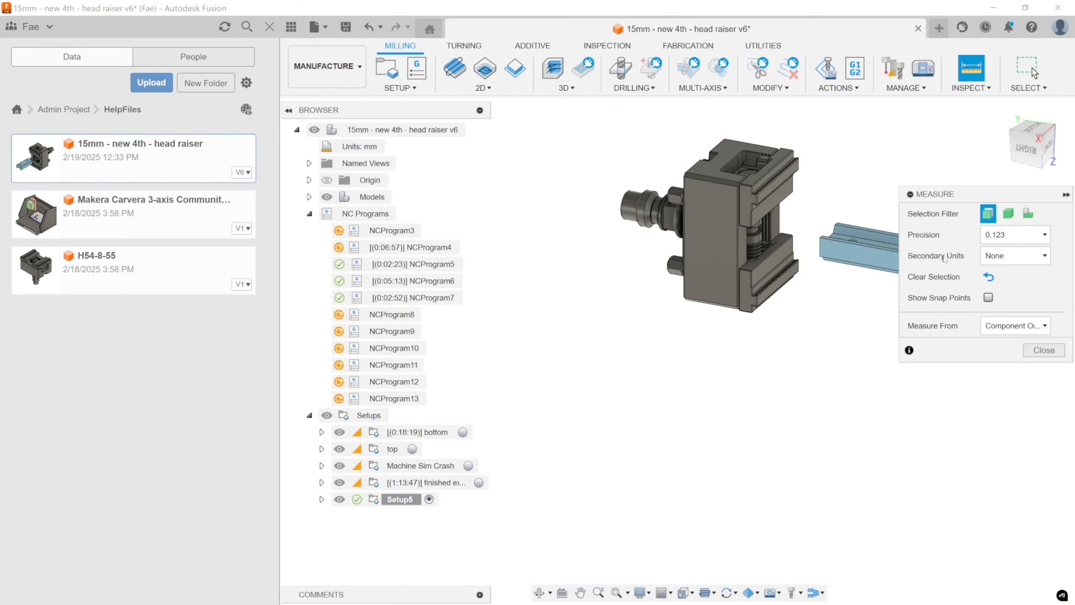
pyautogui.moveTo(953, 196); pyautogui.dragTo(887, 353)
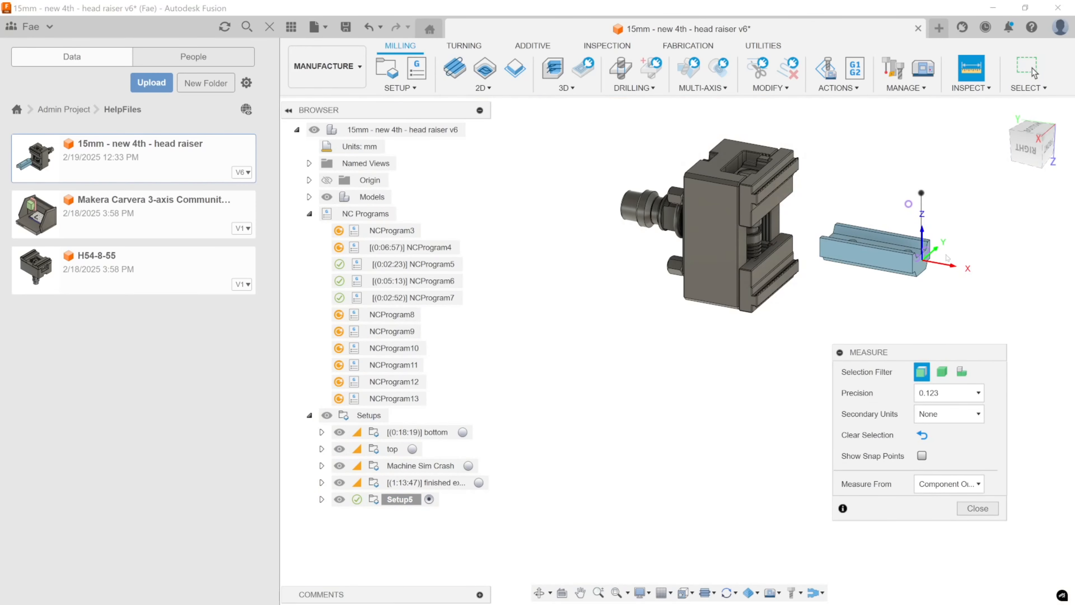
pyautogui.click(920, 269)
pyautogui.click(744, 253)
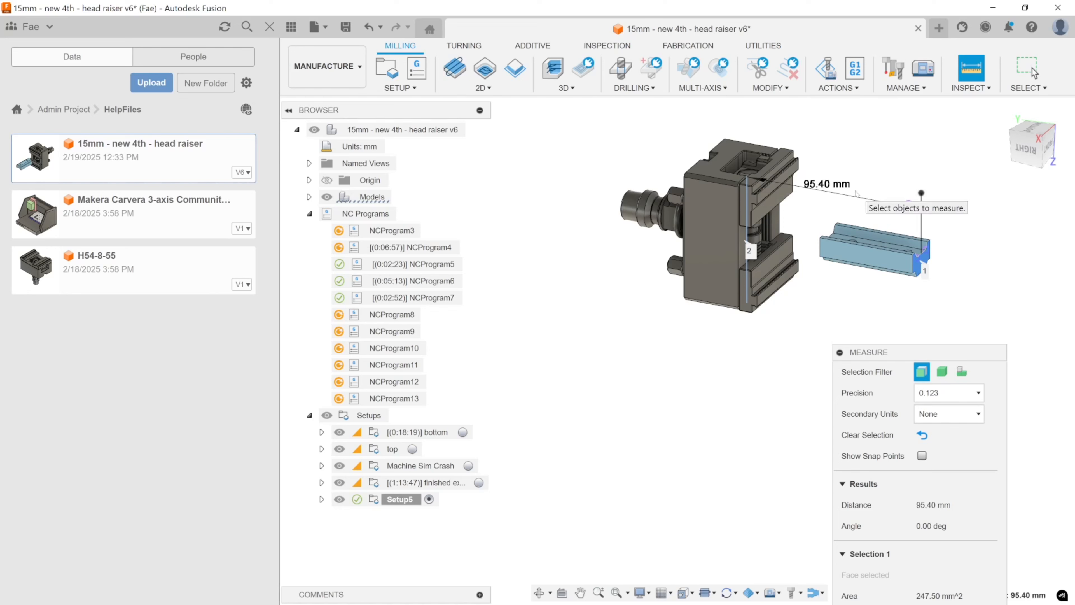
pyautogui.press('Escape')
pyautogui.keyDown('shift'); pyautogui.moveTo(855, 191); pyautogui.dragTo(796, 305, button='middle'); pyautogui.keyUp('shift')
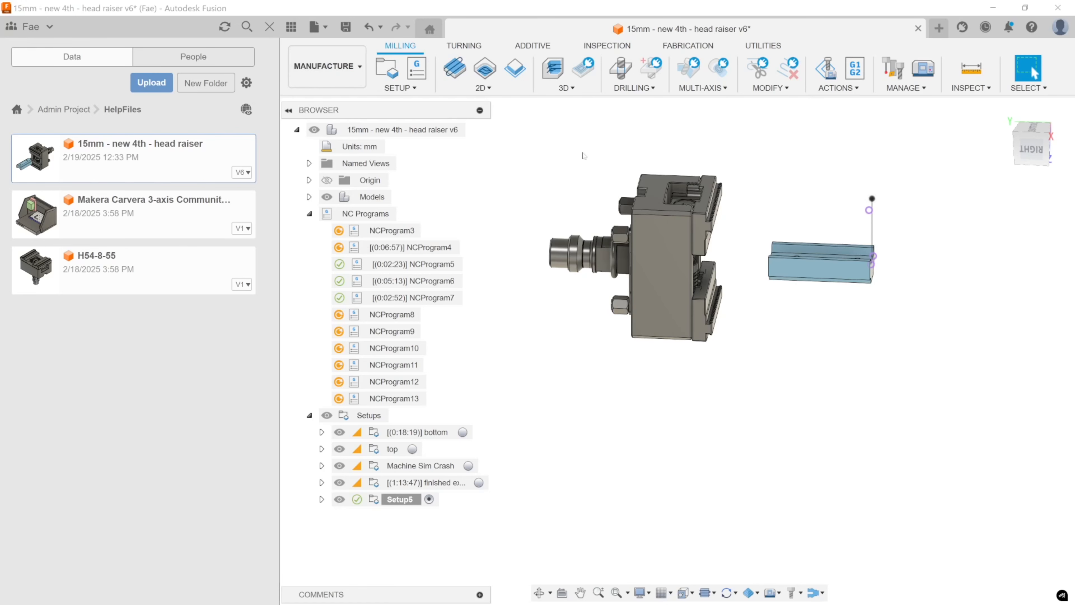
# Switch to the Design workspace, close the data panel, hide the model's sketches, and return to the Manufacture workspace.
pyautogui.moveTo(800, 231); pyautogui.dragTo(769, 264, button='middle')
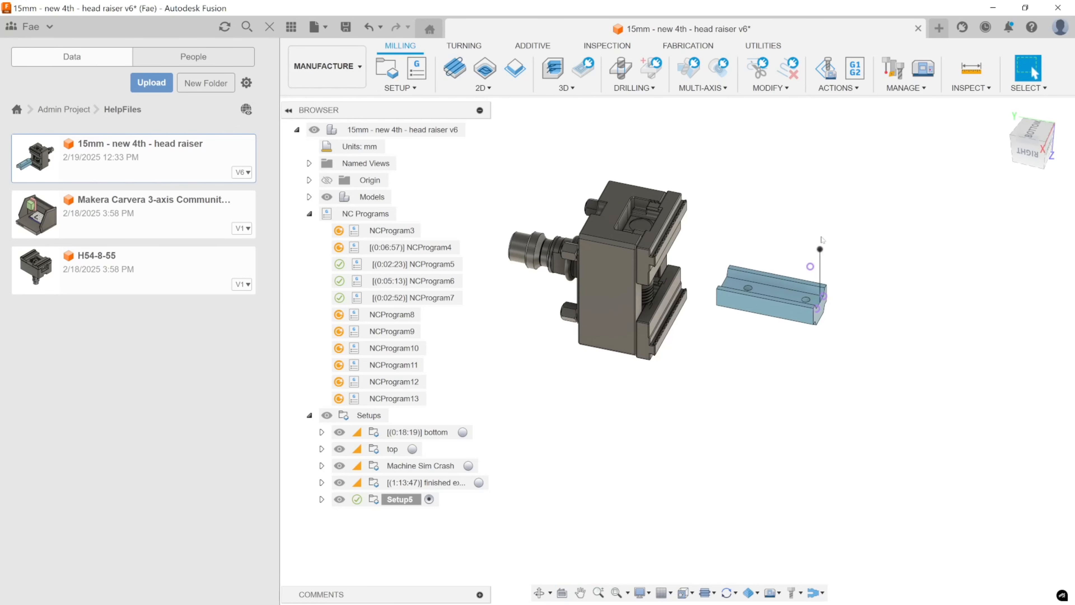
pyautogui.click(326, 66)
pyautogui.click(312, 100)
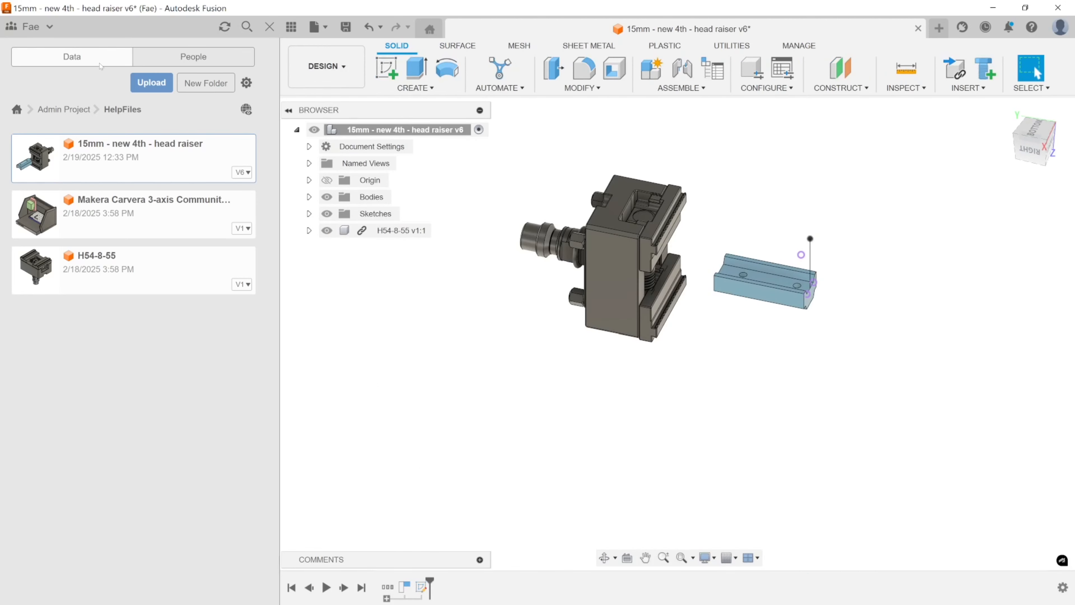
pyautogui.click(269, 26)
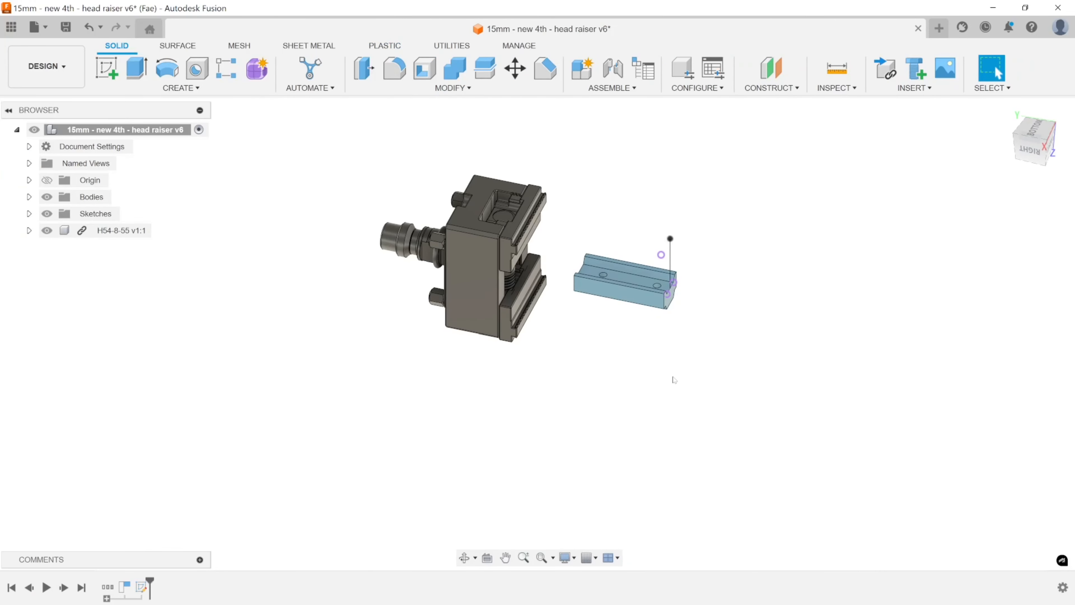
pyautogui.moveTo(218, 249); pyautogui.dragTo(235, 236, button='middle')
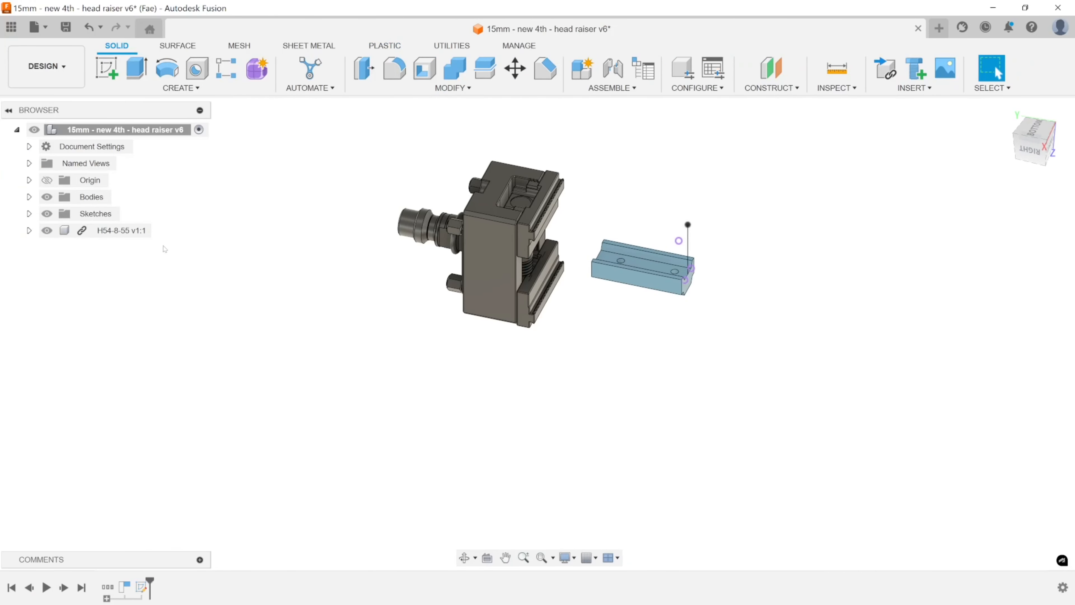
pyautogui.click(46, 213)
pyautogui.click(83, 72)
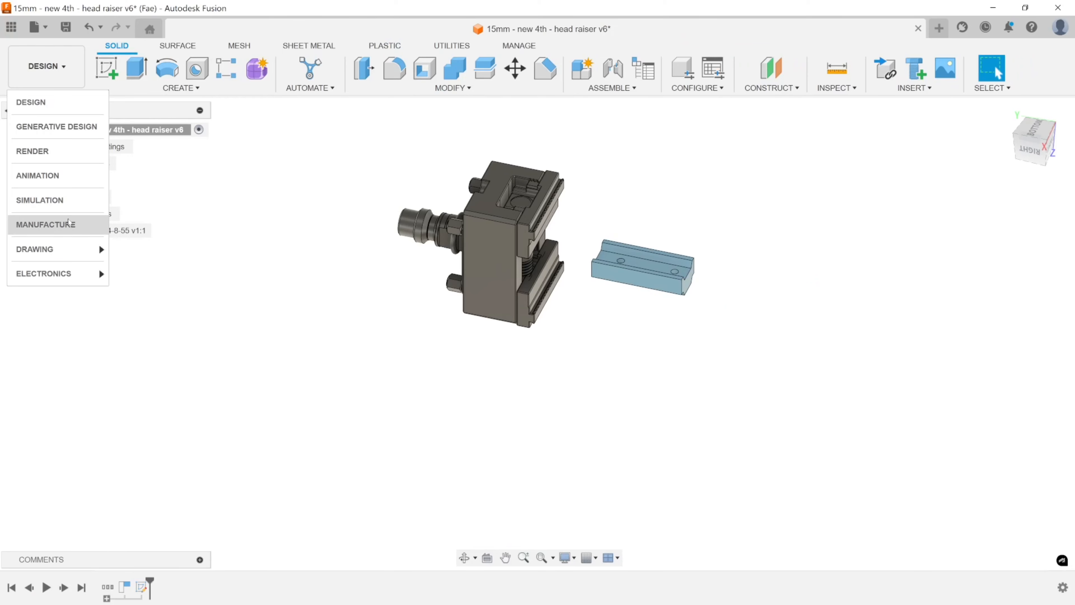
pyautogui.click(90, 224)
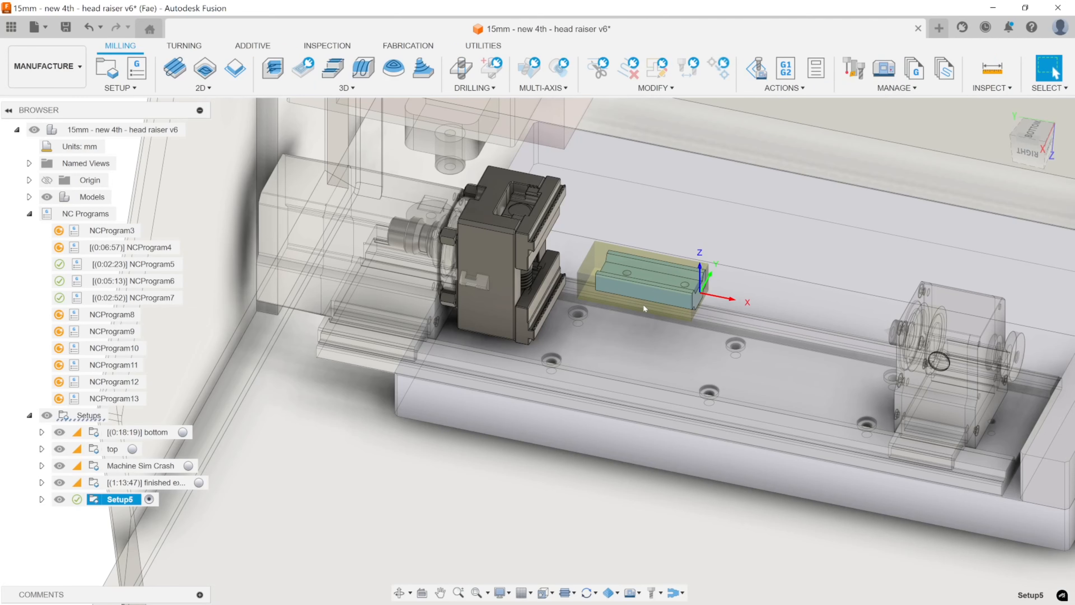
# Create a 3D Adaptive Clearing operation in Setup5 using the #4 Ø3.175mm flat tool and the Deep Aluminium preset, and generate its toolpath.
pyautogui.keyDown('shift'); pyautogui.moveTo(649, 323); pyautogui.dragTo(718, 260, button='middle'); pyautogui.keyUp('shift')
pyautogui.scroll(7, 663, 269)
pyautogui.keyDown('shift'); pyautogui.moveTo(718, 261); pyautogui.dragTo(681, 289, button='middle'); pyautogui.keyUp('shift')
pyautogui.scroll(-3, 731, 302)
pyautogui.scroll(-2, 731, 302)
pyautogui.keyDown('shift'); pyautogui.moveTo(681, 289); pyautogui.dragTo(653, 285, button='middle'); pyautogui.keyUp('shift')
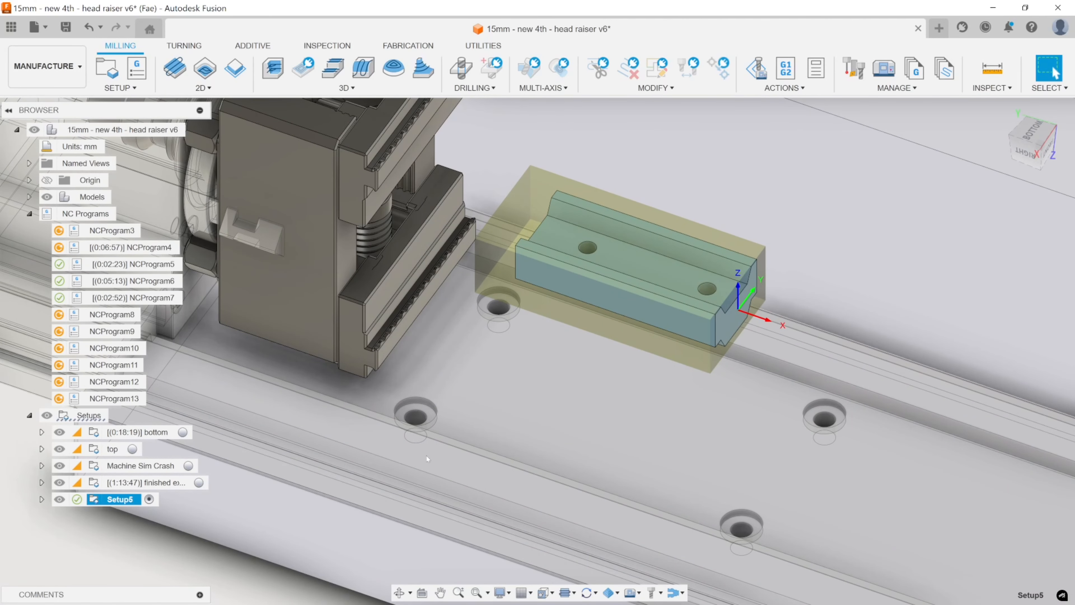
pyautogui.click(278, 66)
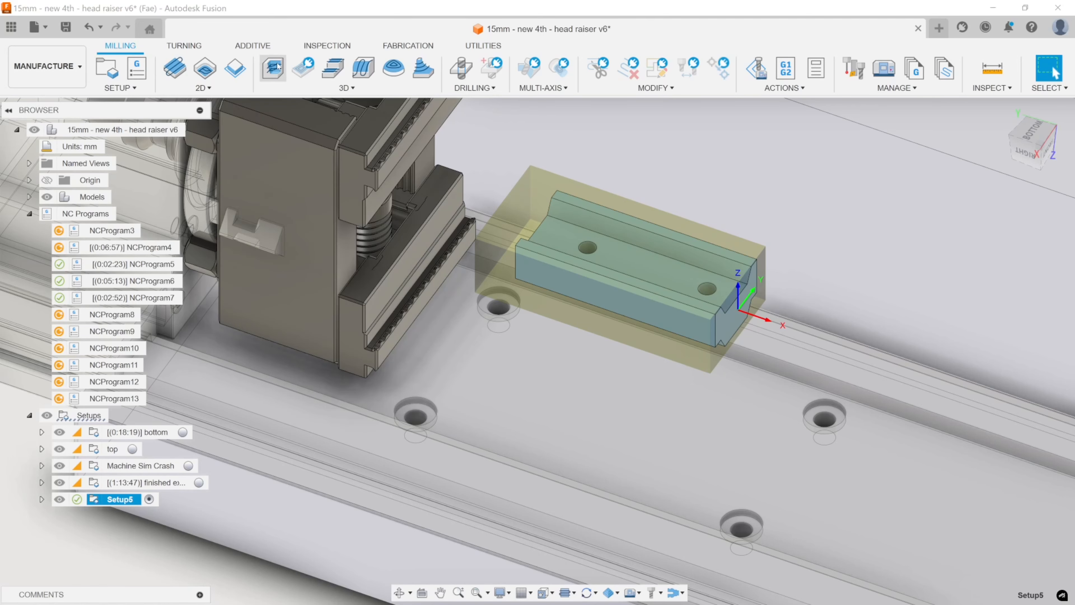
pyautogui.moveTo(371, 201); pyautogui.dragTo(412, 97)
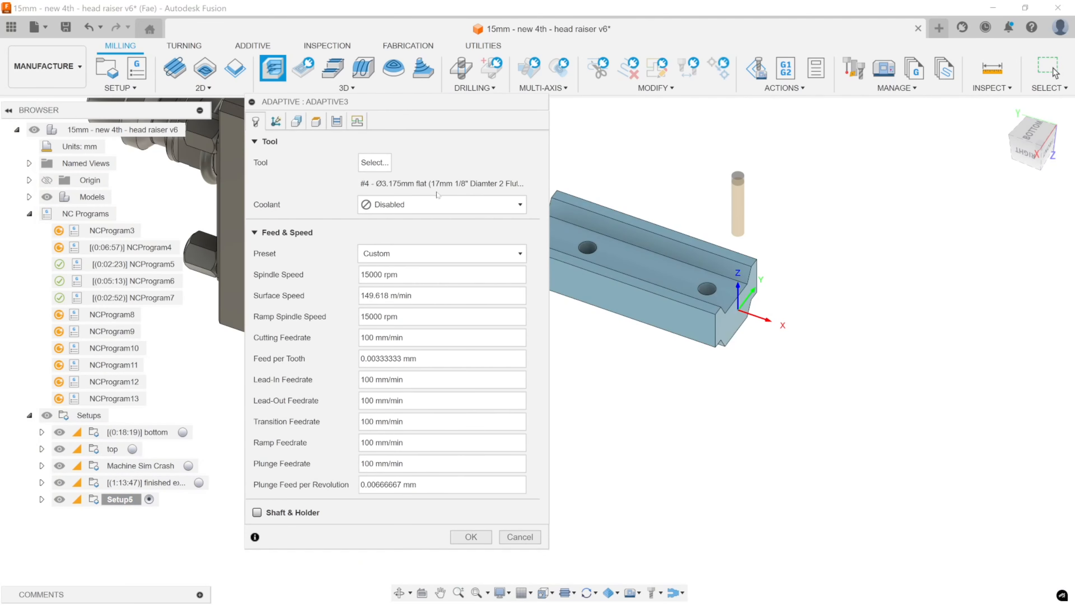
pyautogui.click(375, 162)
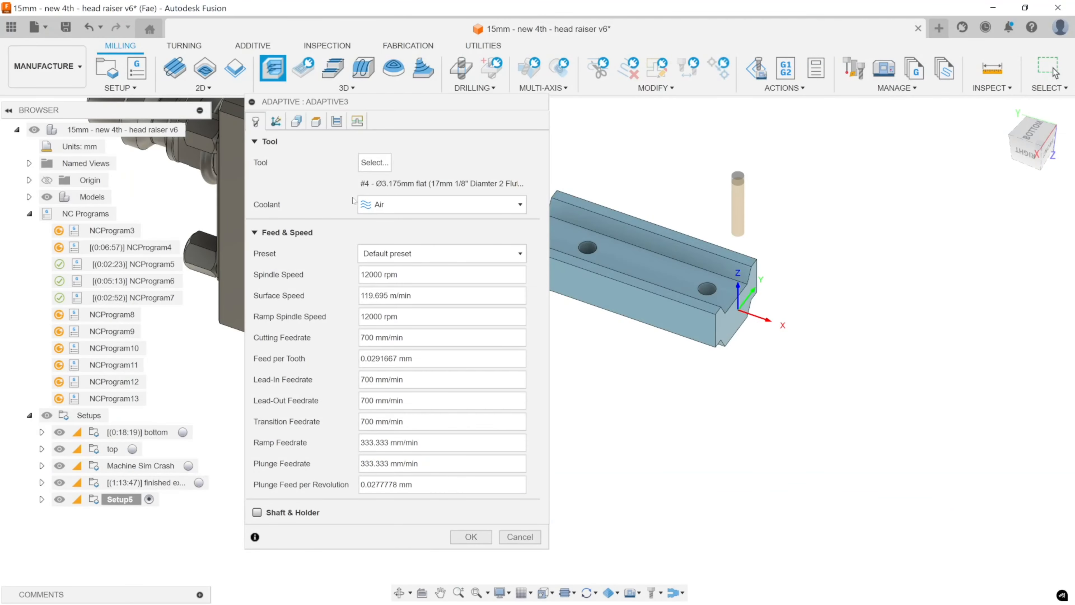
pyautogui.click(406, 253)
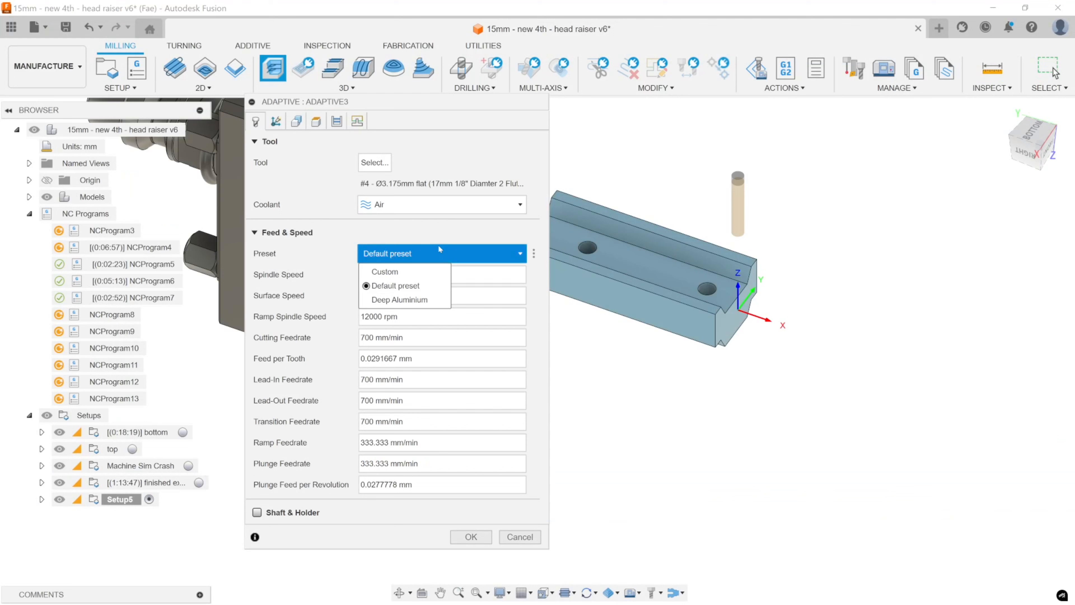
pyautogui.click(425, 300)
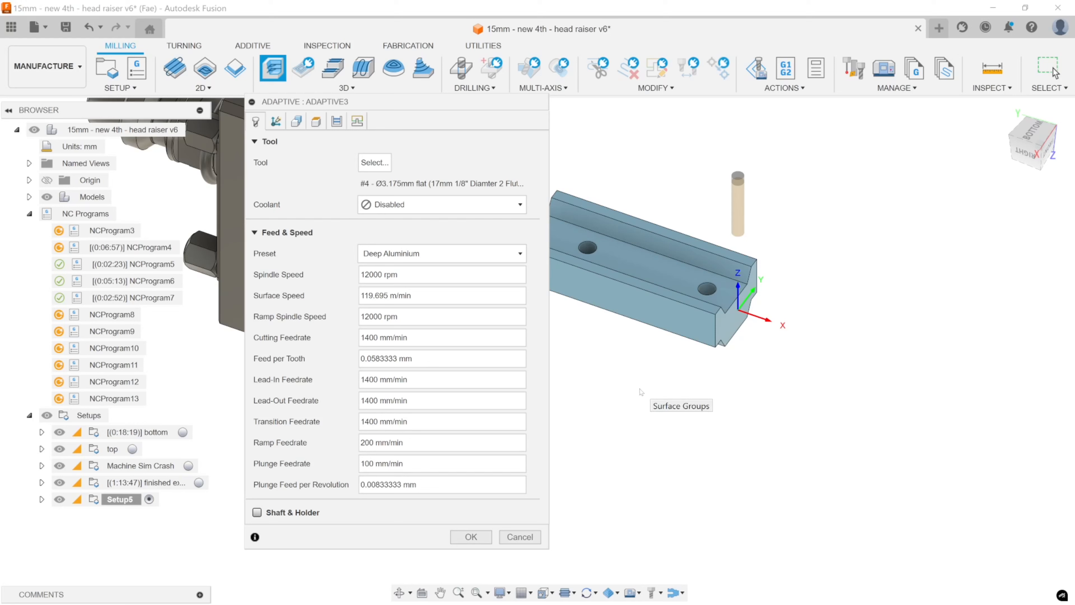
pyautogui.click(466, 536)
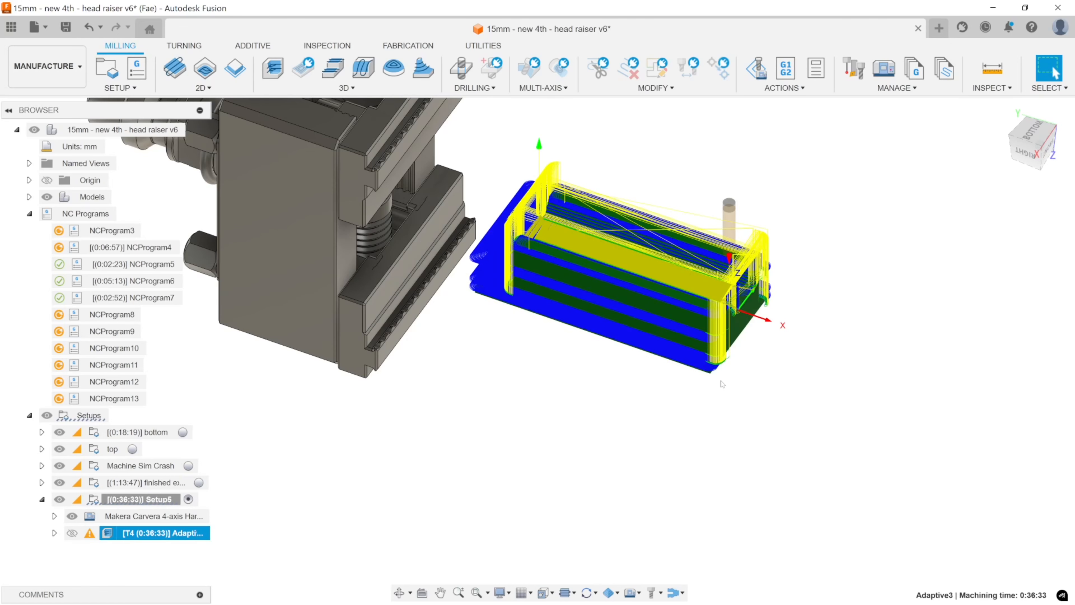
# Clear the toolpath selection and examine the raiser body's channel, sloped walls and end profile from several angles.
pyautogui.moveTo(720, 385)
pyautogui.mouseDown(button='middle')
pyautogui.moveTo(593, 362)
pyautogui.moveTo(693, 372)
pyautogui.mouseUp(button='middle')
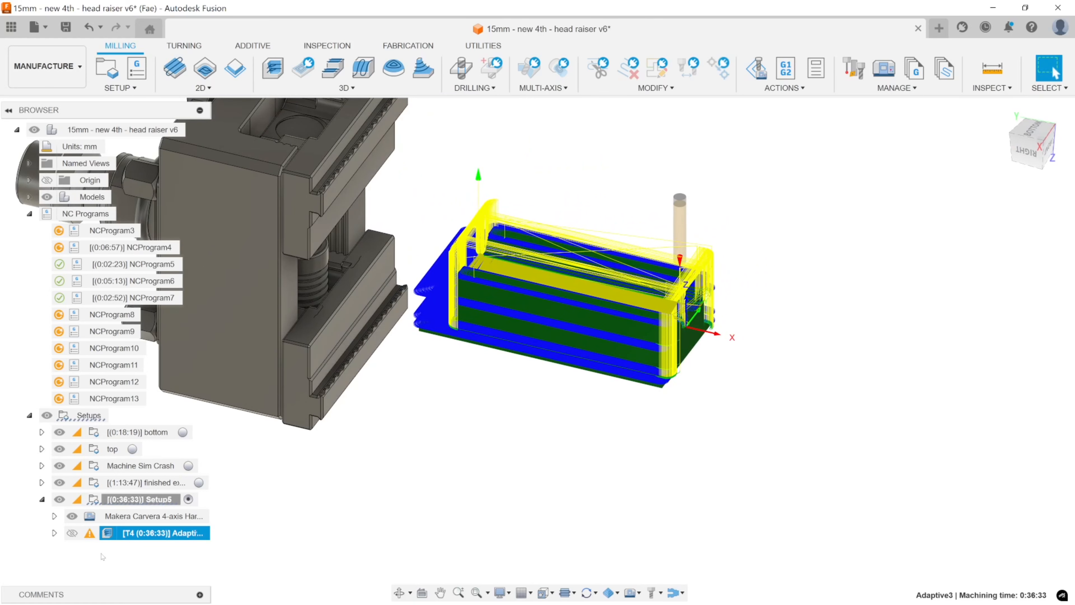
pyautogui.click(404, 474)
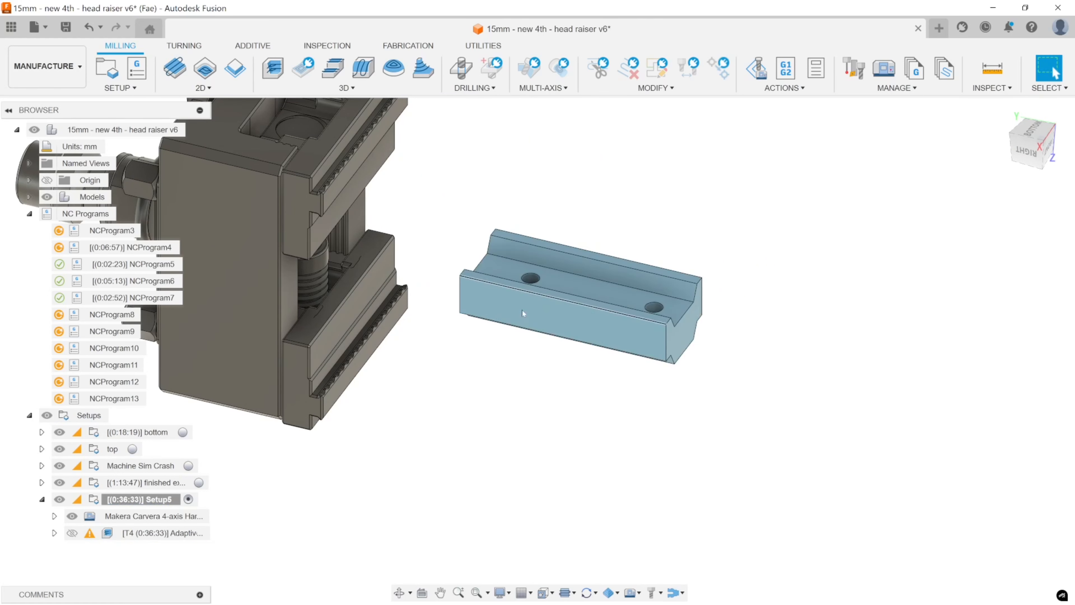
pyautogui.keyDown('shift'); pyautogui.moveTo(559, 263); pyautogui.dragTo(543, 278, button='middle'); pyautogui.keyUp('shift')
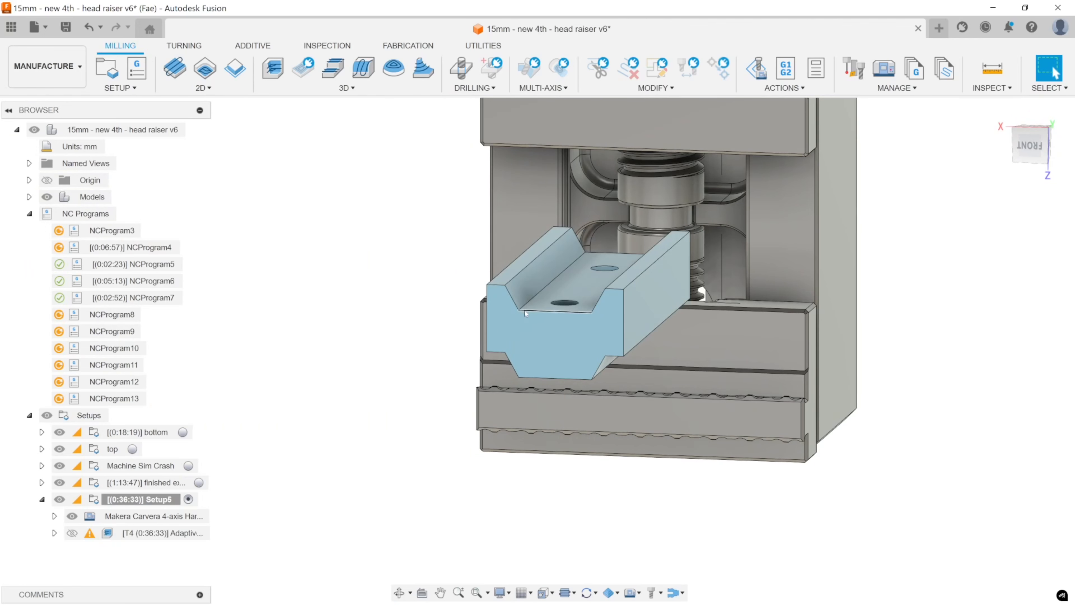
pyautogui.moveTo(541, 291); pyautogui.dragTo(1056, 73, button='middle')
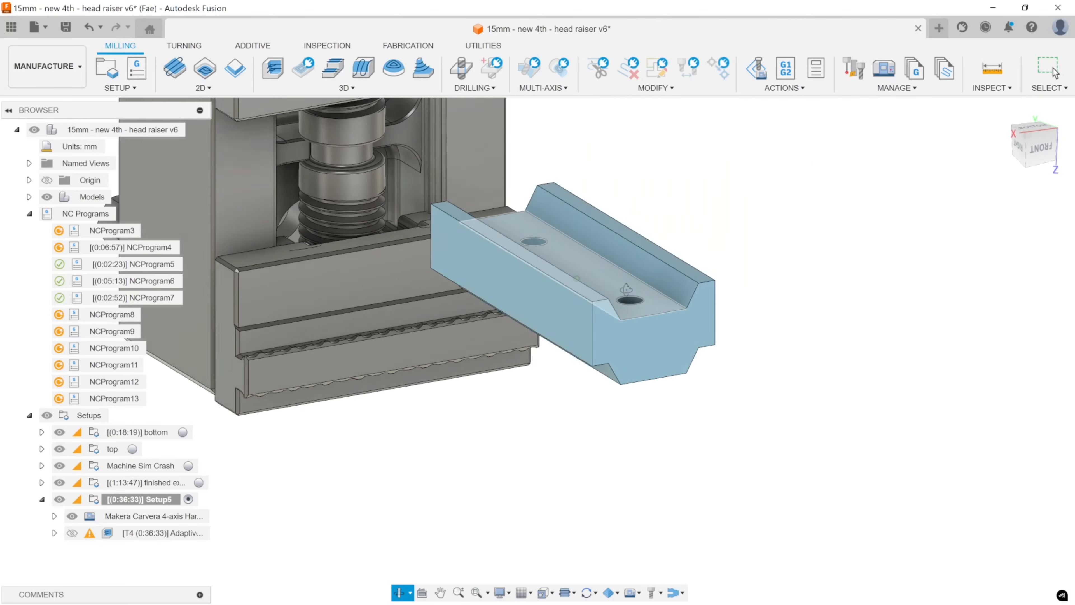
pyautogui.keyDown('shift'); pyautogui.moveTo(626, 290); pyautogui.dragTo(632, 289, button='middle'); pyautogui.keyUp('shift')
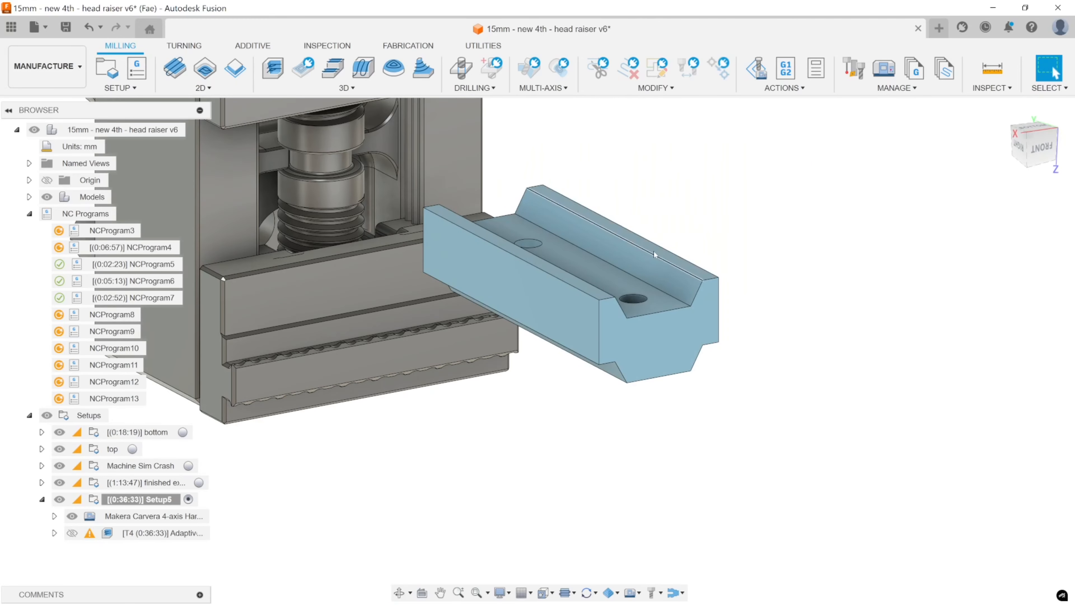
pyautogui.keyDown('shift'); pyautogui.moveTo(654, 251); pyautogui.dragTo(651, 292, button='middle'); pyautogui.keyUp('shift')
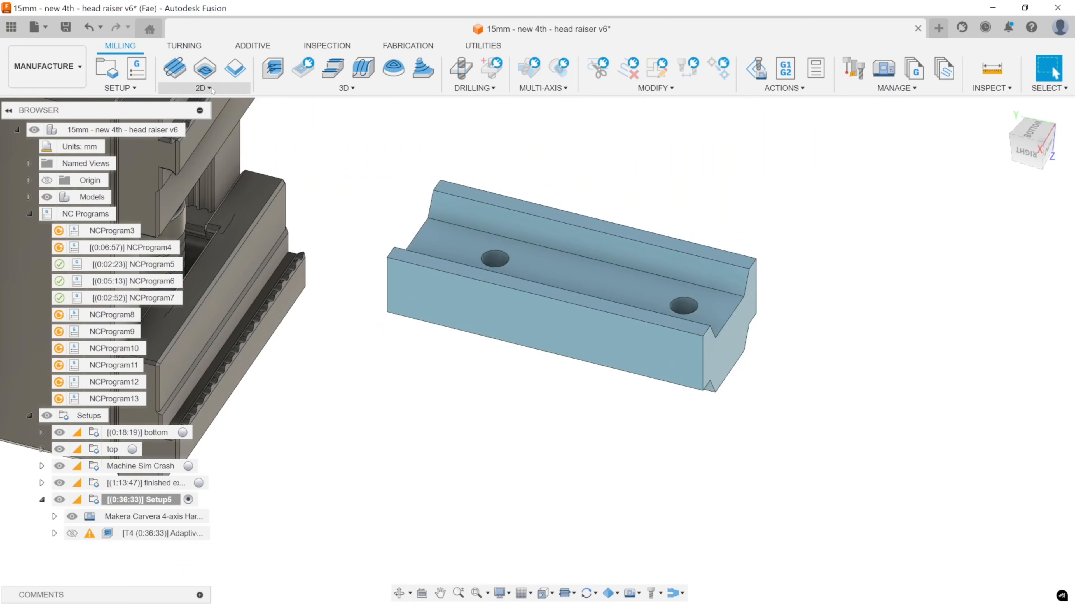
pyautogui.moveTo(635, 275)
pyautogui.keyDown('shift'); pyautogui.mouseDown(button='middle')
pyautogui.moveTo(662, 293)
pyautogui.moveTo(635, 273)
pyautogui.mouseUp(button='middle'); pyautogui.keyUp('shift')
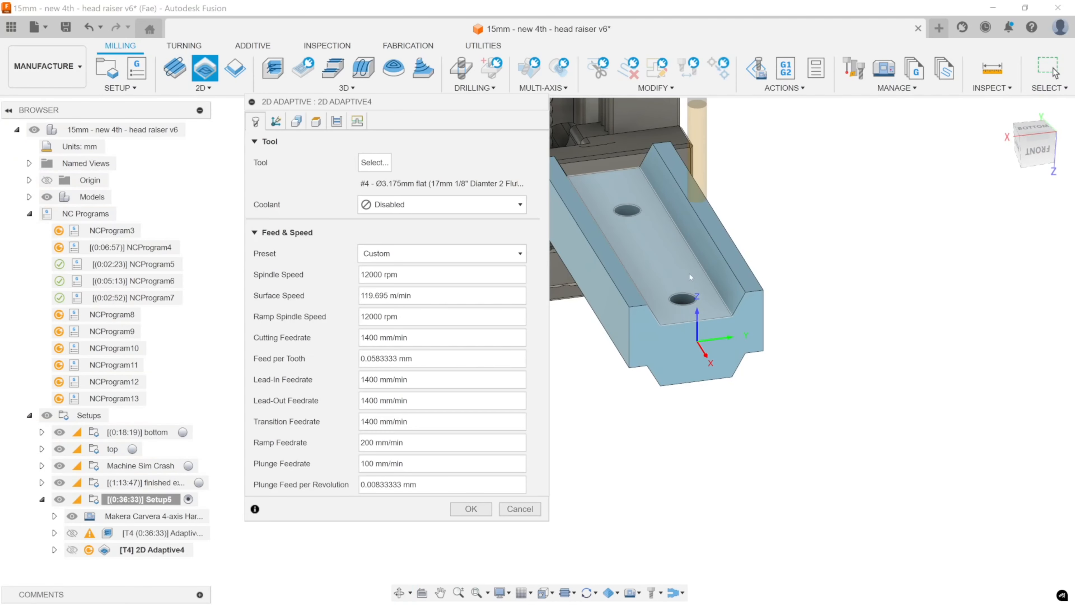
pyautogui.click(690, 271)
pyautogui.click(331, 208)
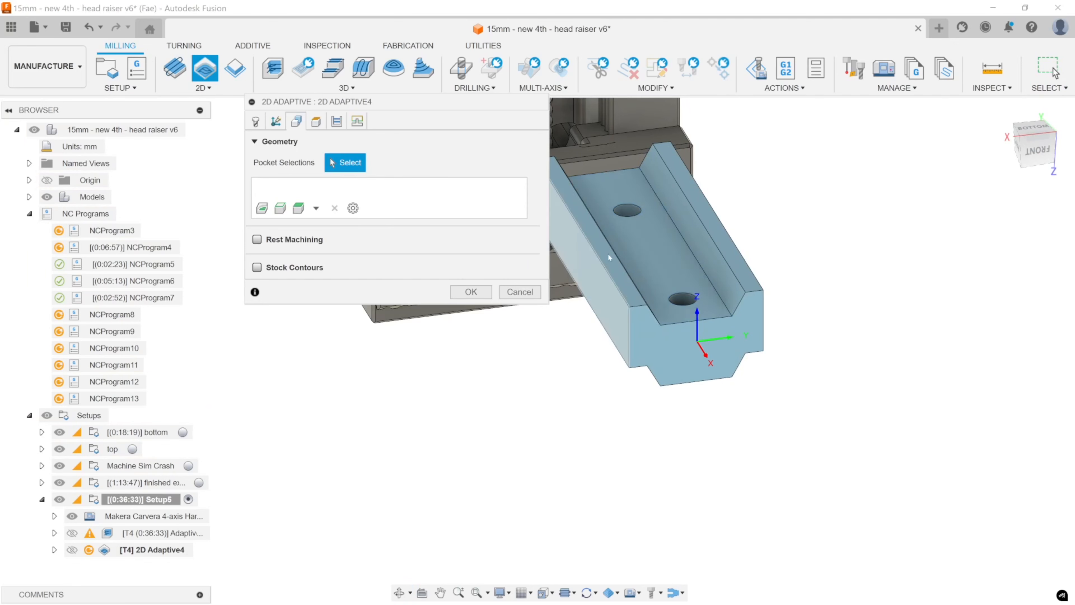
pyautogui.click(623, 170)
pyautogui.click(622, 169)
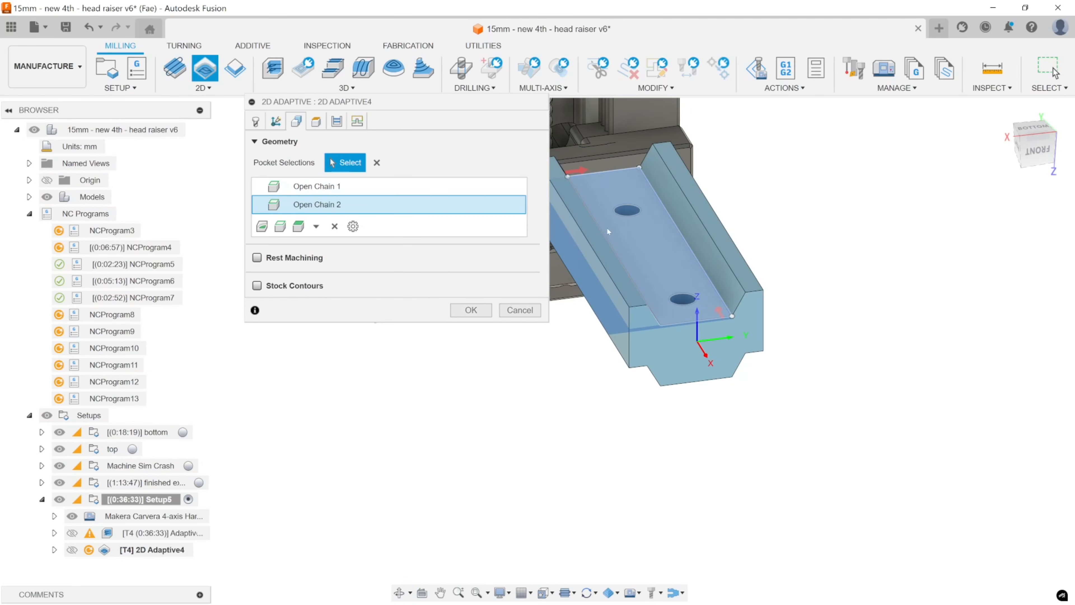
pyautogui.keyDown('shift'); pyautogui.moveTo(660, 254); pyautogui.dragTo(760, 251, button='middle'); pyautogui.keyUp('shift')
pyautogui.click(620, 271)
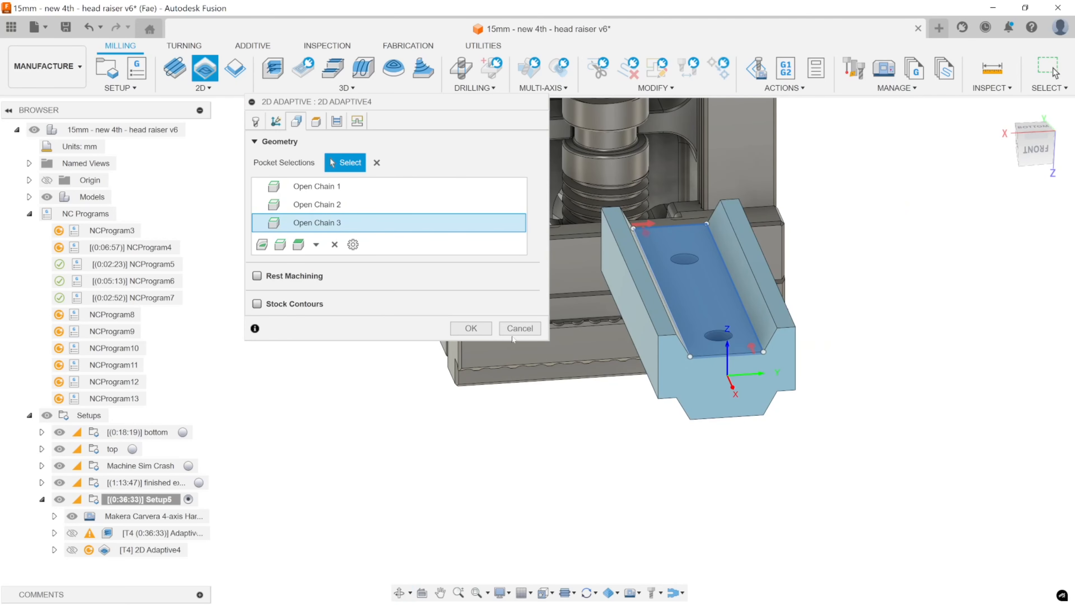
pyautogui.click(519, 329)
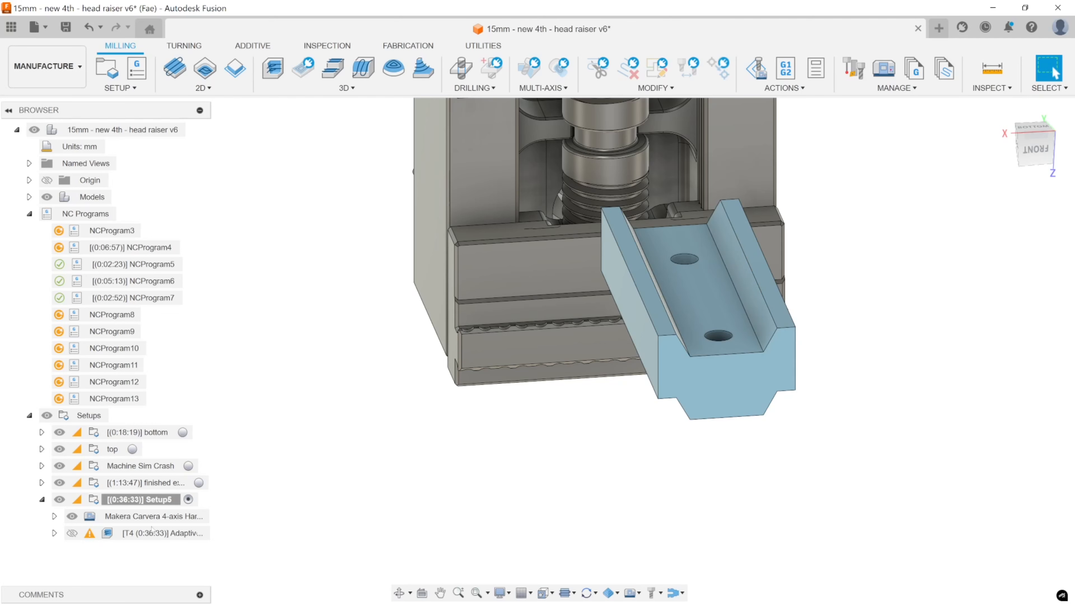
# Expand the "bottom" setup to list its operations and make it the active setup.
pyautogui.click(42, 433)
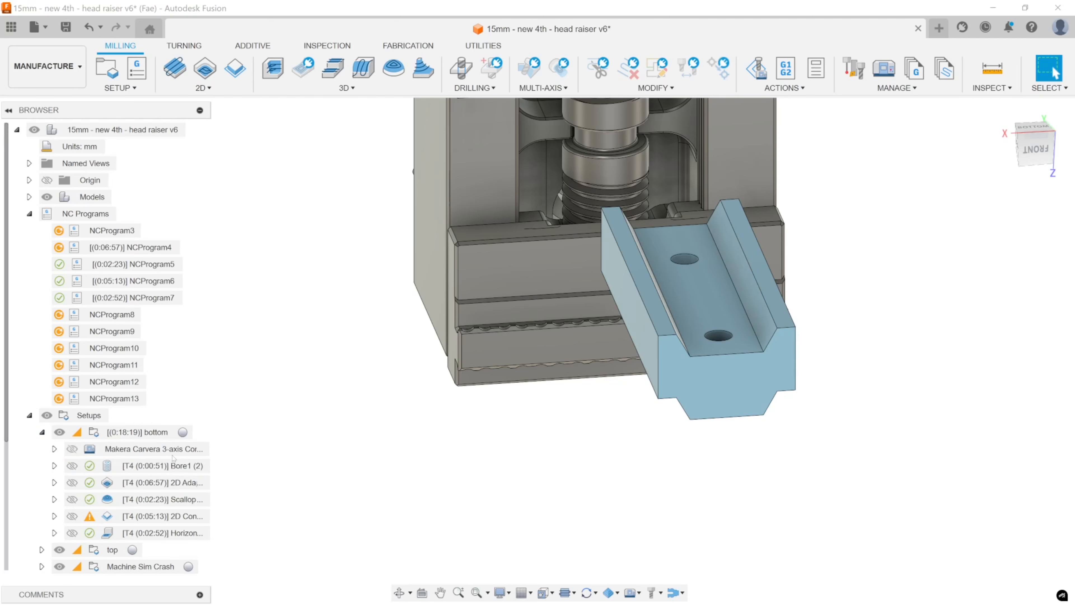
pyautogui.click(183, 433)
pyautogui.scroll(-3, 192, 440)
pyautogui.scroll(-1, 192, 438)
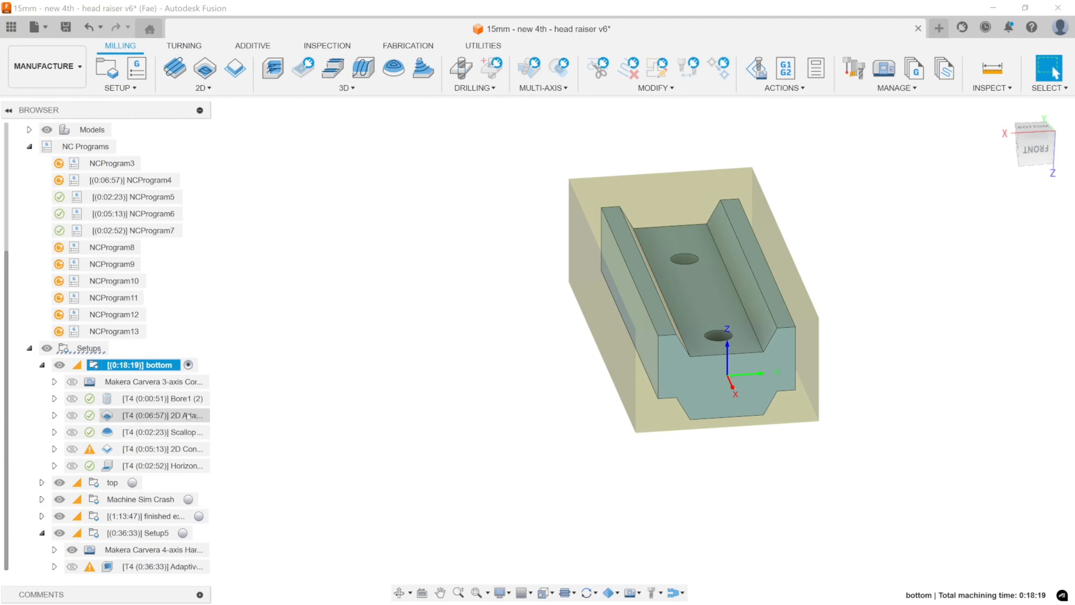
# Compare the Bore1 (2), 2D Adaptive1 and Scallop1 (2) toolpaths and their in-process stock in the "bottom" setup.
pyautogui.click(186, 399)
pyautogui.click(184, 416)
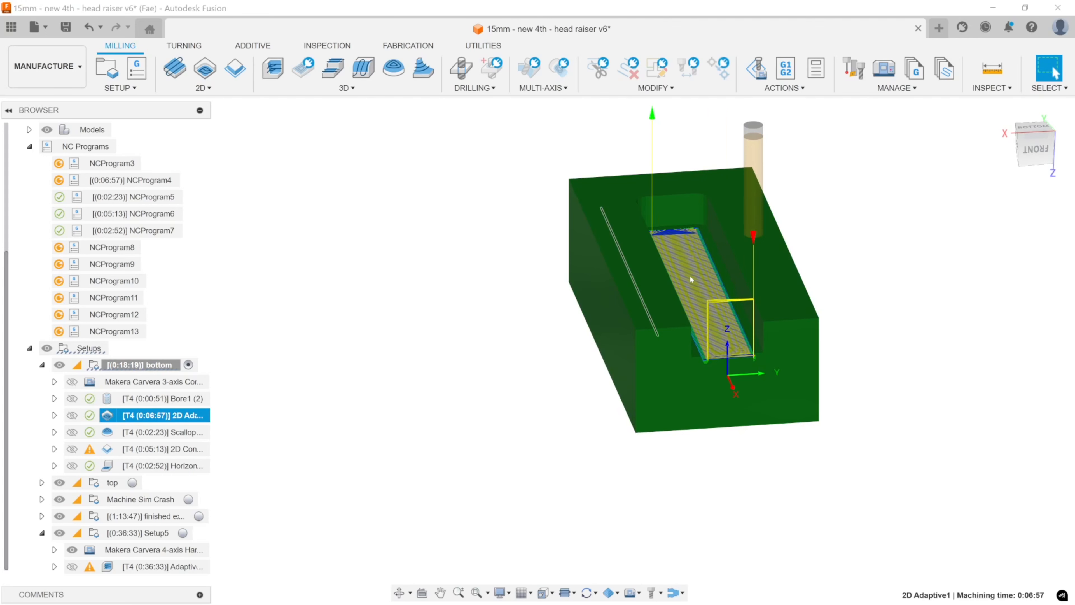
pyautogui.click(163, 432)
pyautogui.scroll(5, 750, 338)
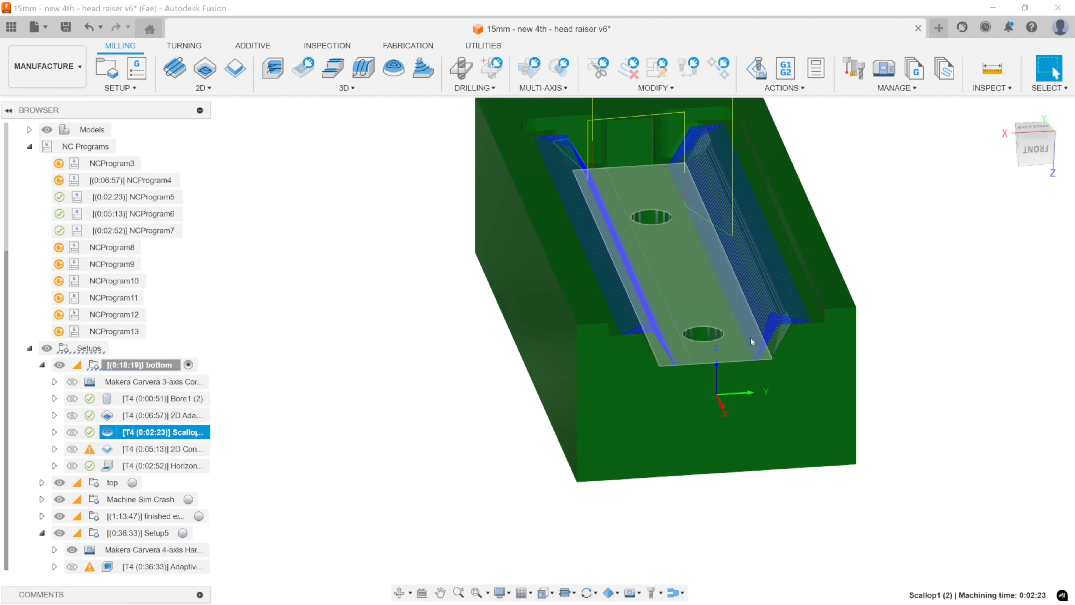
pyautogui.keyDown('shift'); pyautogui.moveTo(741, 343); pyautogui.dragTo(750, 250, button='middle'); pyautogui.keyUp('shift')
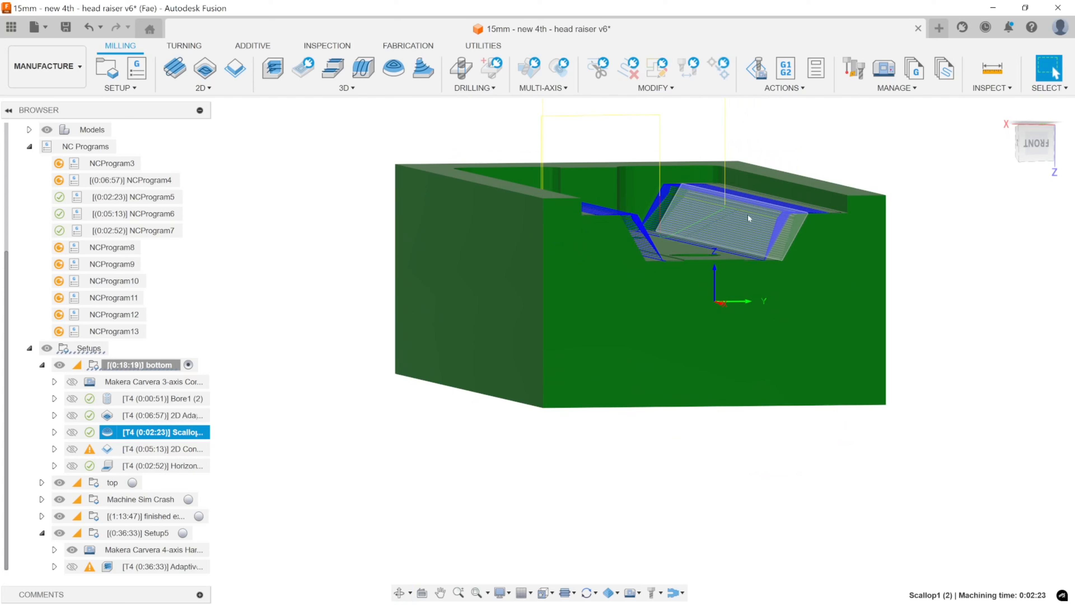
pyautogui.click(162, 414)
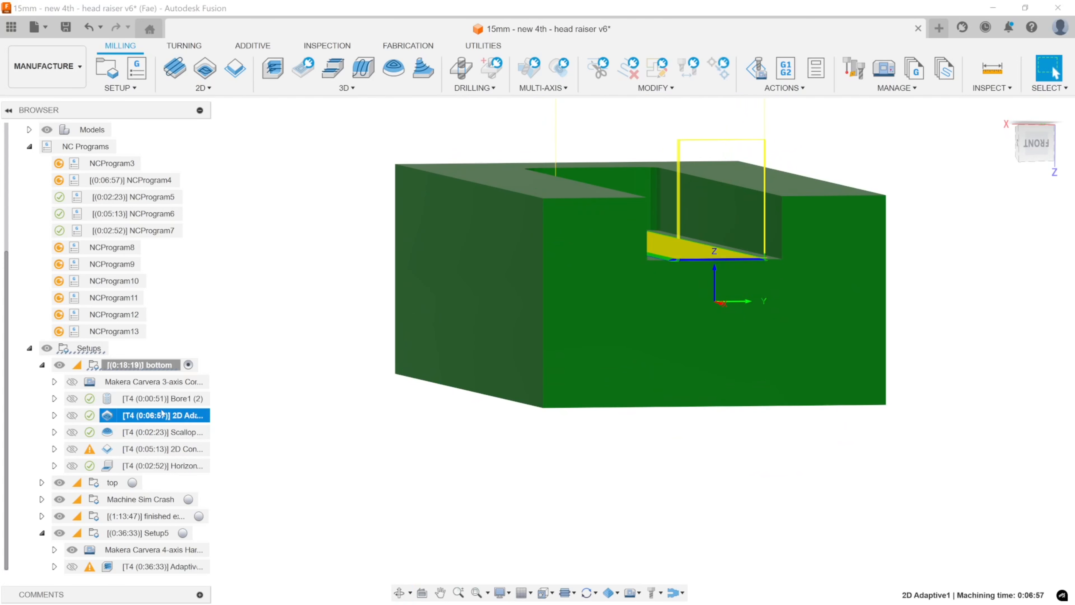
pyautogui.click(158, 432)
pyautogui.click(158, 420)
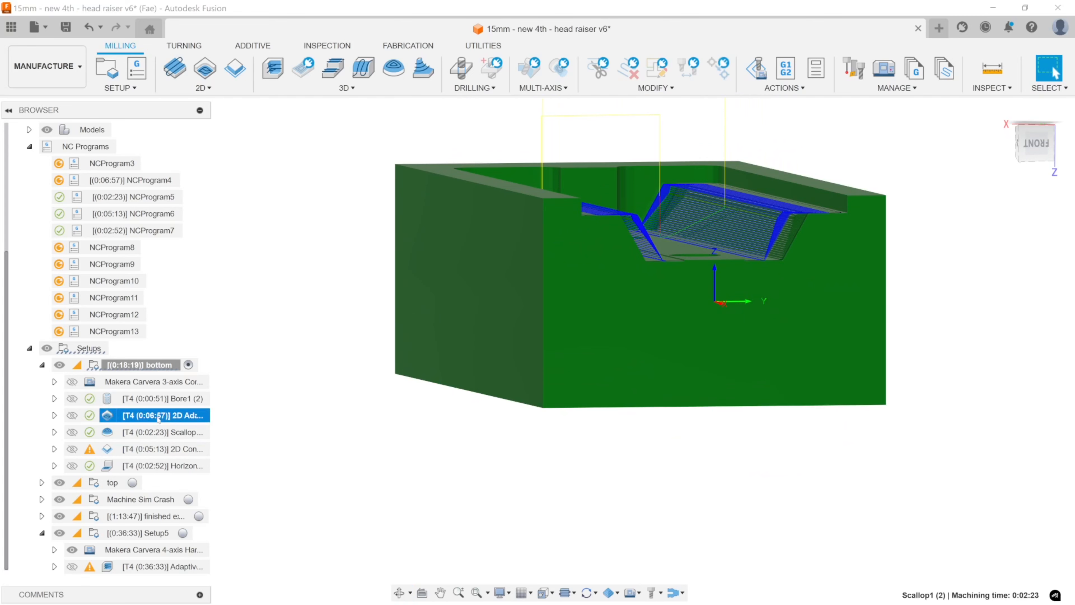
pyautogui.click(161, 432)
pyautogui.click(160, 417)
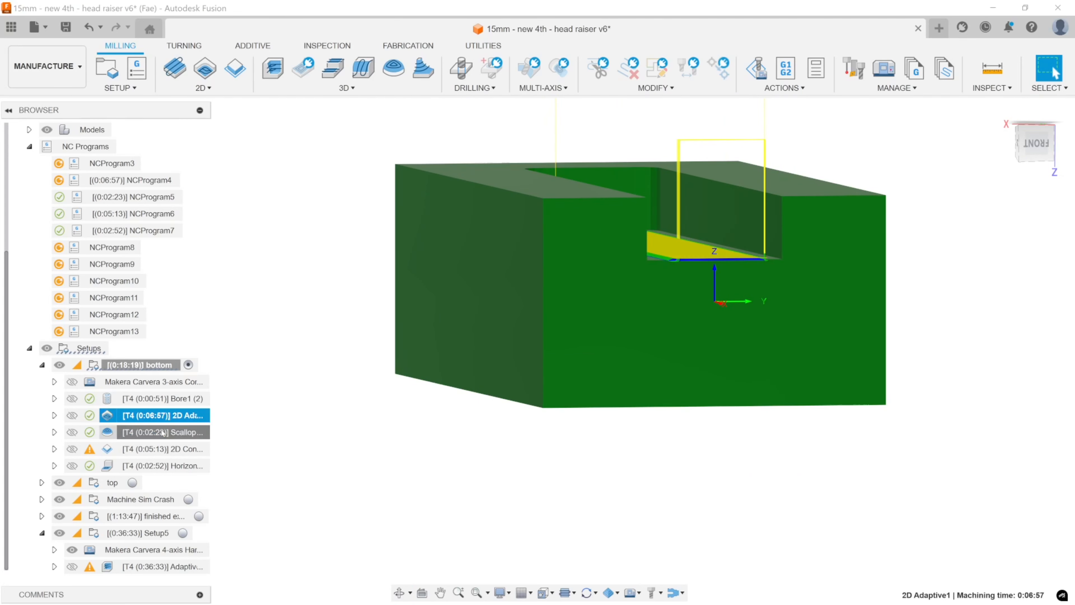
# Simulate the Scallop1 (2) operation and advance playback to examine how it cuts the channel's sloped side wall.
pyautogui.rightClick(162, 432)
pyautogui.click(412, 145)
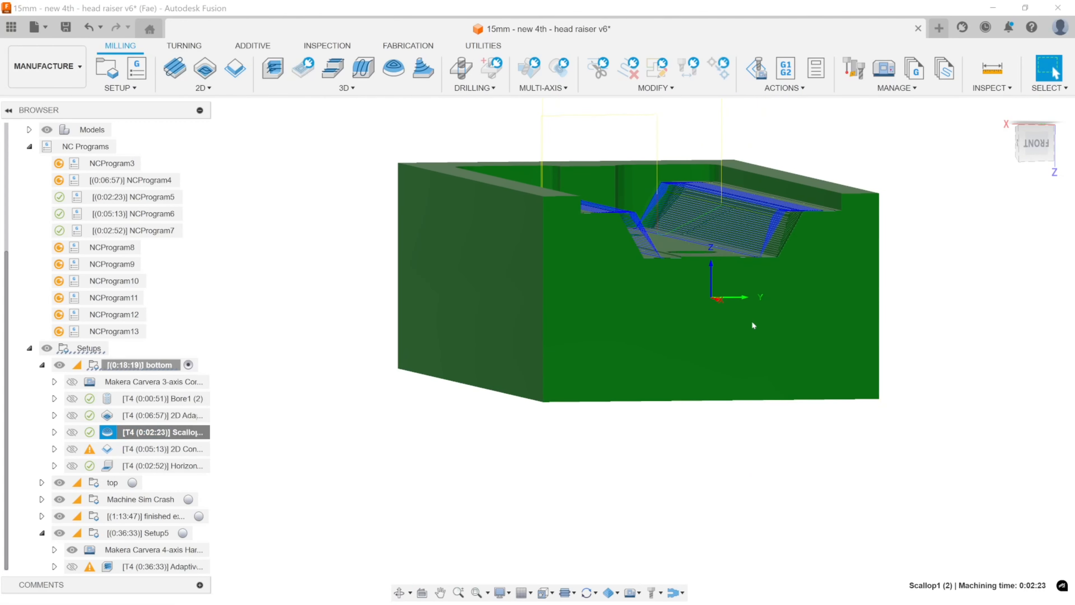
pyautogui.moveTo(750, 352); pyautogui.dragTo(718, 414, button='middle')
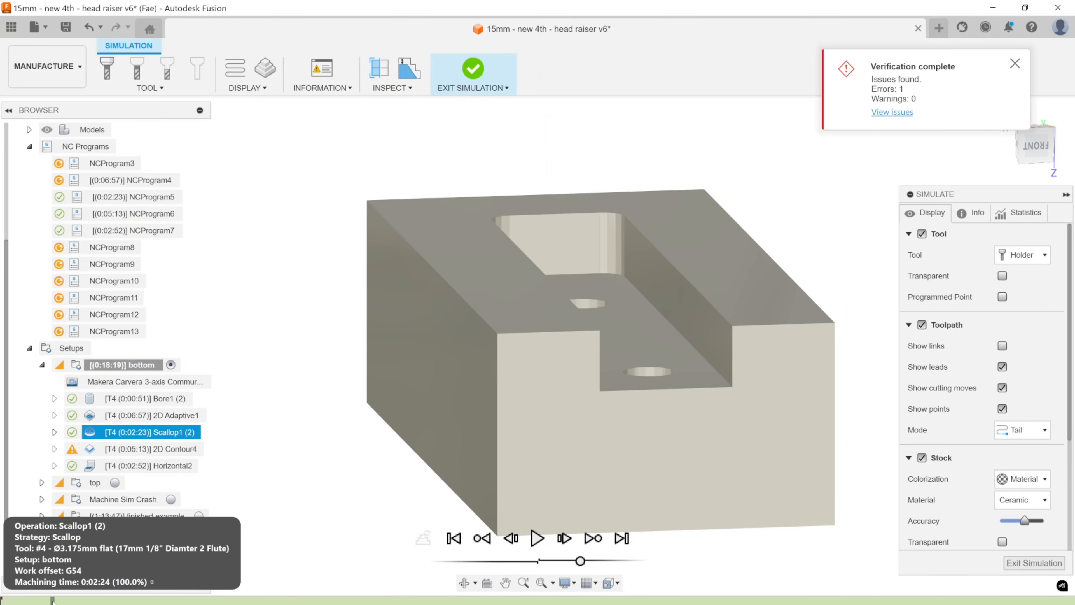
pyautogui.moveTo(52, 600); pyautogui.dragTo(168, 603)
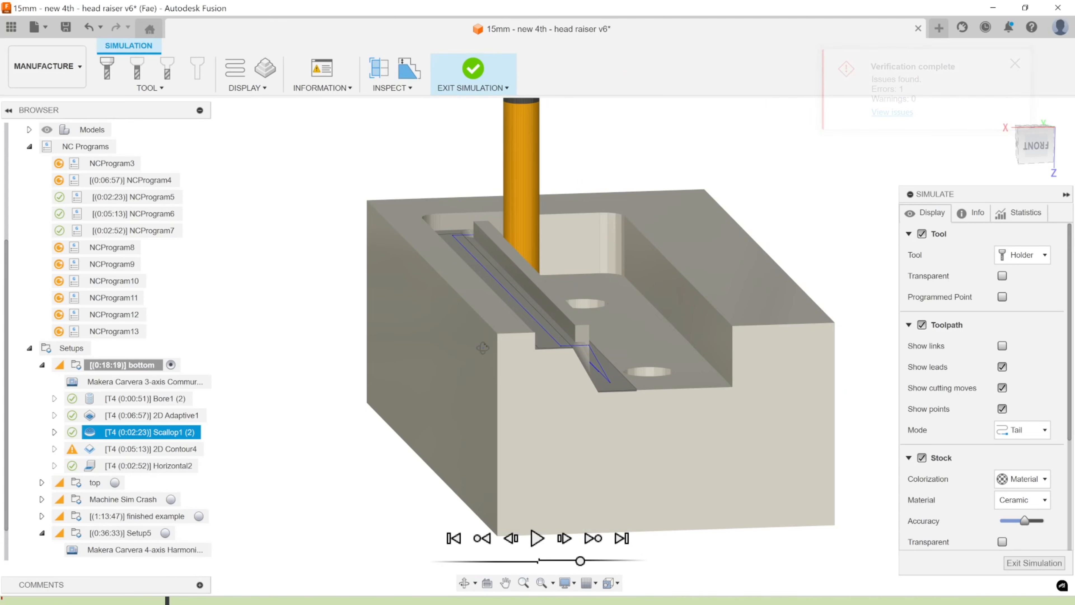
# Scrub the Scallop1 (2) simulation ahead to the channel's opposite sloped wall, examine the cut from several angles, and exit the simulation.
pyautogui.keyDown('shift'); pyautogui.moveTo(482, 348); pyautogui.dragTo(428, 347, button='middle'); pyautogui.keyUp('shift')
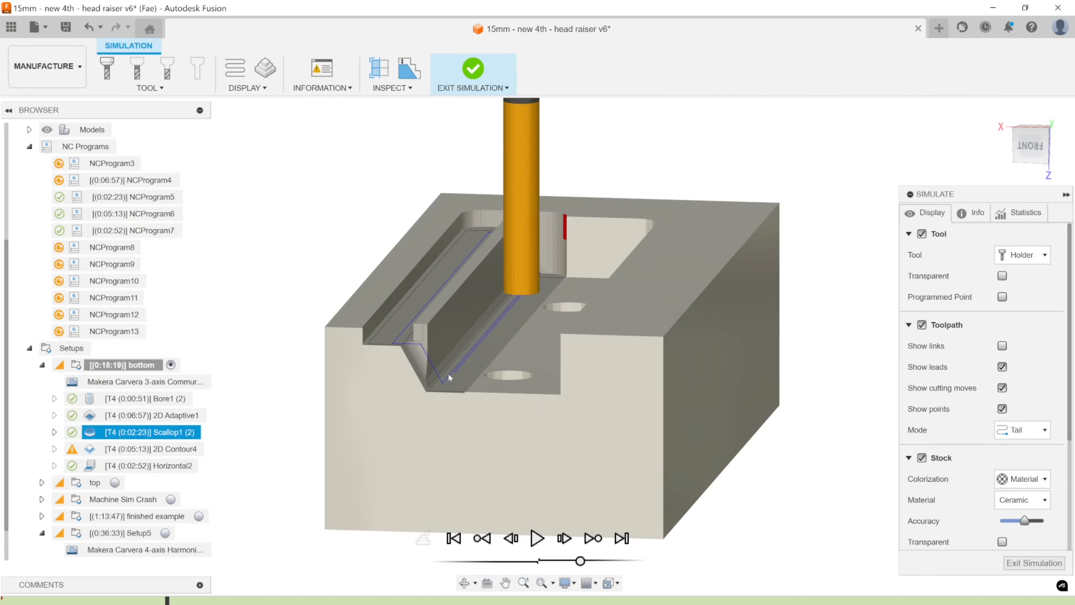
pyautogui.moveTo(178, 601); pyautogui.dragTo(708, 600)
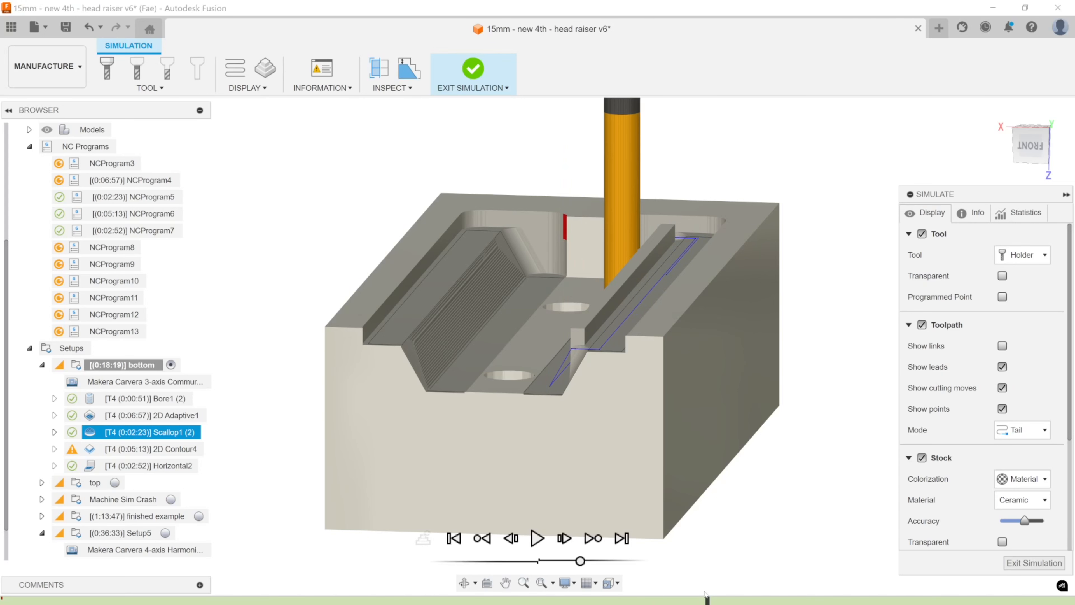
pyautogui.keyDown('shift'); pyautogui.moveTo(632, 376); pyautogui.dragTo(659, 362, button='middle'); pyautogui.keyUp('shift')
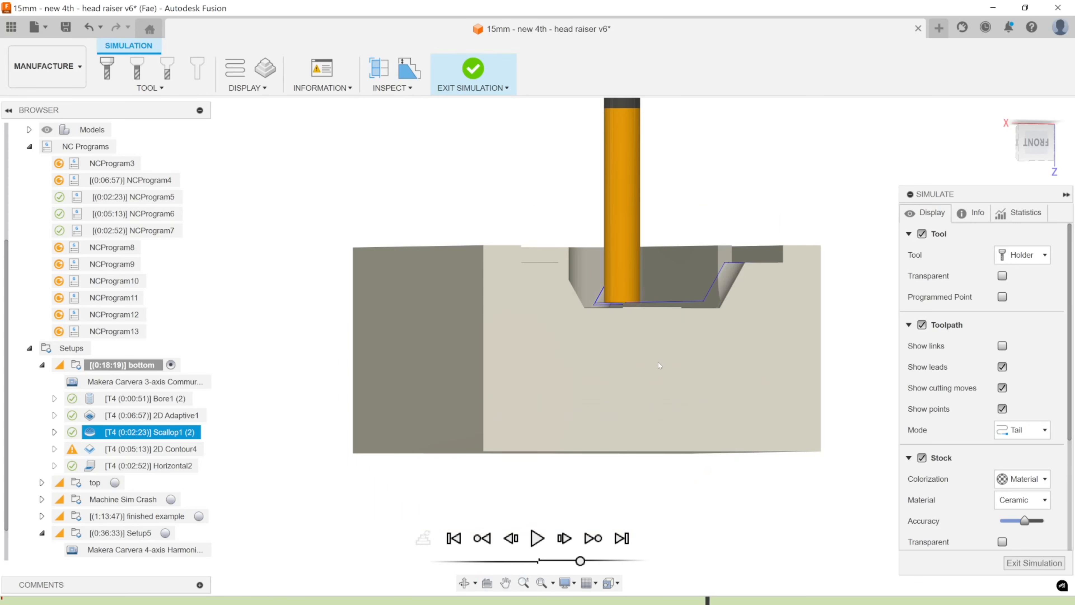
pyautogui.press('Escape')
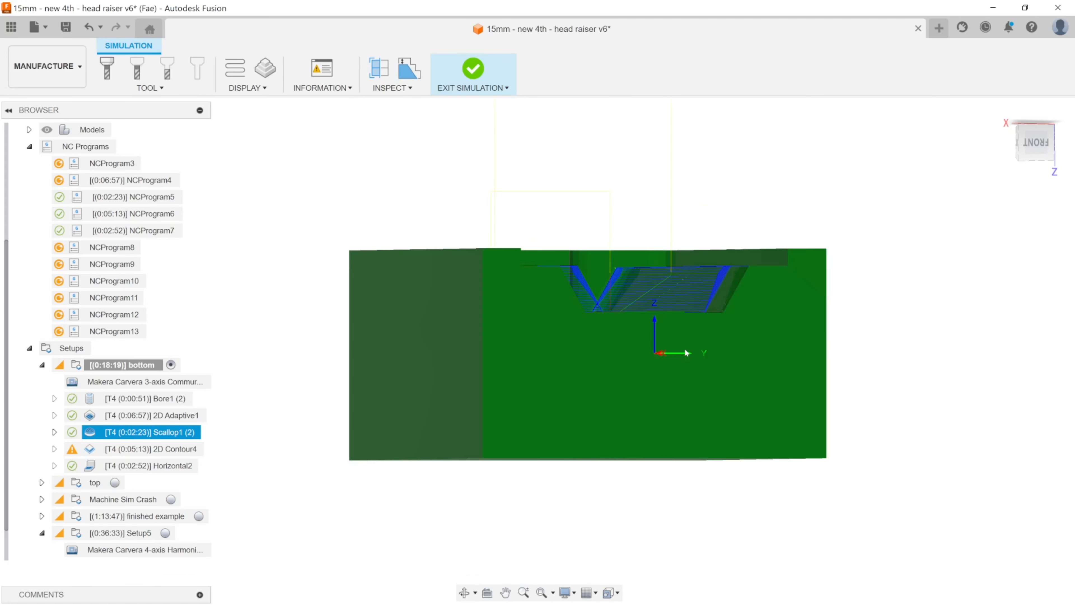
pyautogui.moveTo(658, 361); pyautogui.dragTo(707, 328, button='middle')
pyautogui.keyDown('shift'); pyautogui.moveTo(708, 329); pyautogui.dragTo(682, 351, button='middle'); pyautogui.keyUp('shift')
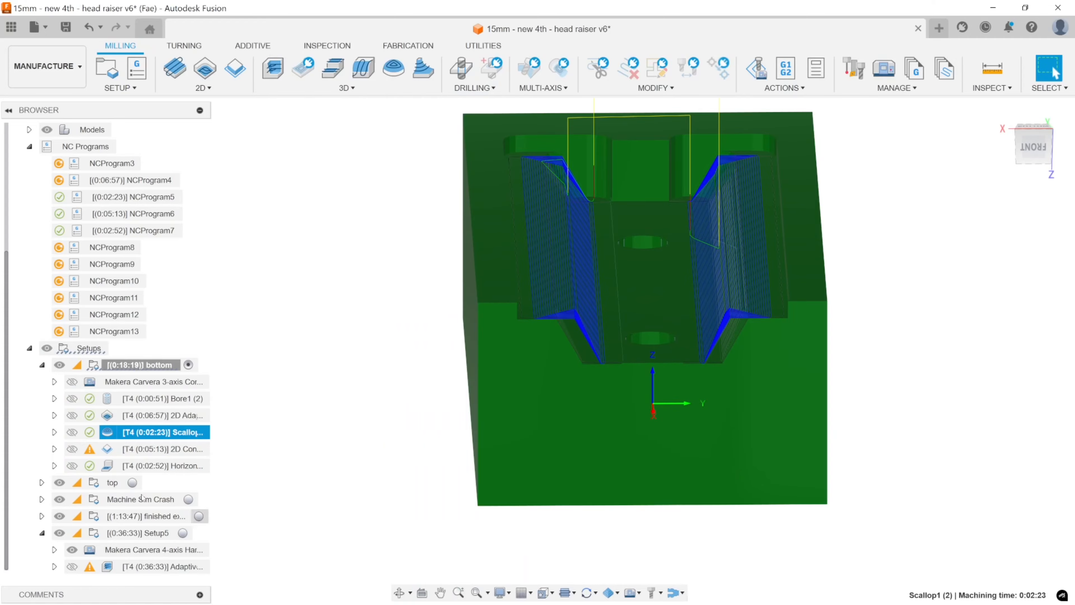
# Display the Adaptive3 toolpath in Setup5 and review the operation's tool, feed and speed settings.
pyautogui.click(150, 566)
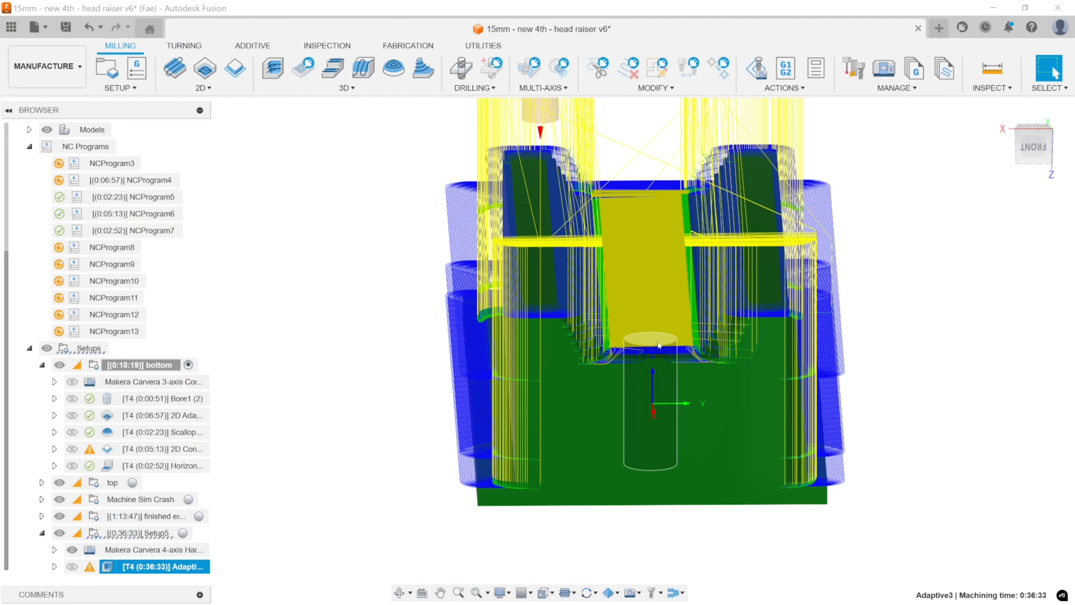
pyautogui.scroll(-3, 729, 361)
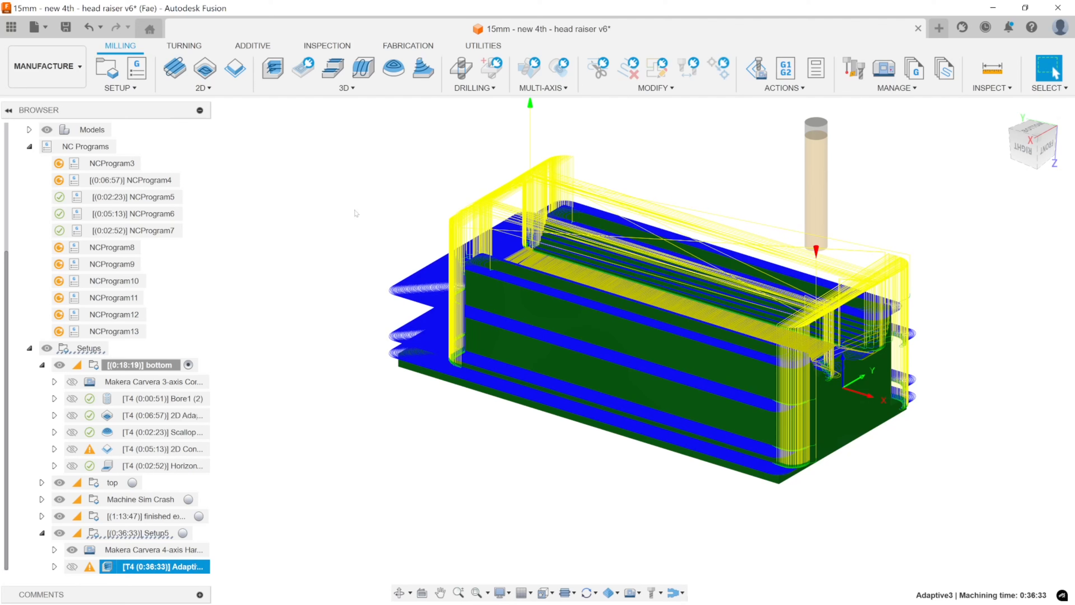
pyautogui.doubleClick(130, 564)
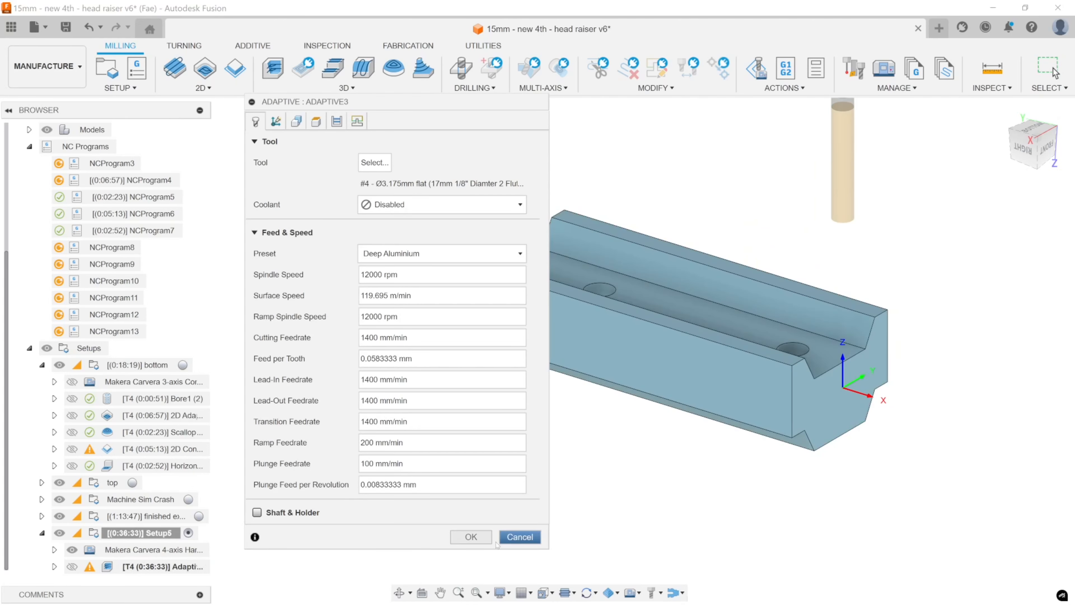
pyautogui.click(471, 537)
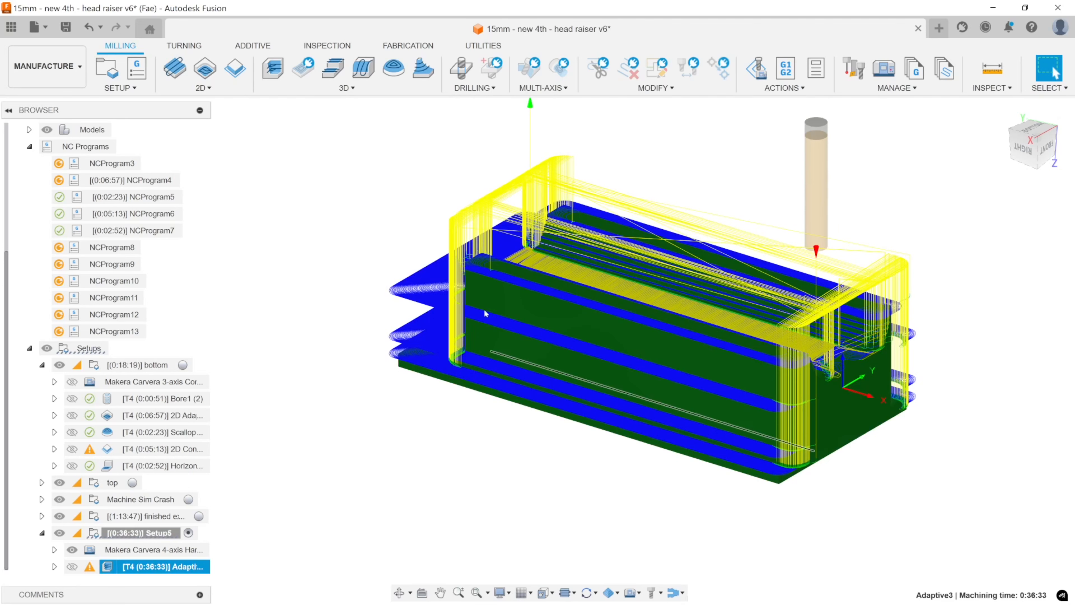
pyautogui.click(282, 72)
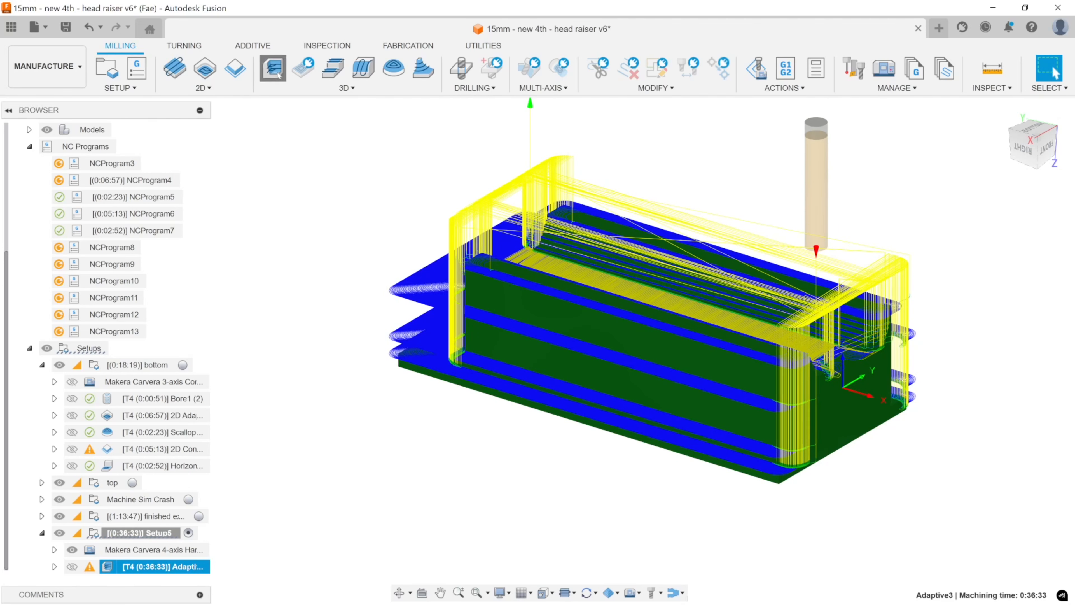
pyautogui.click(297, 122)
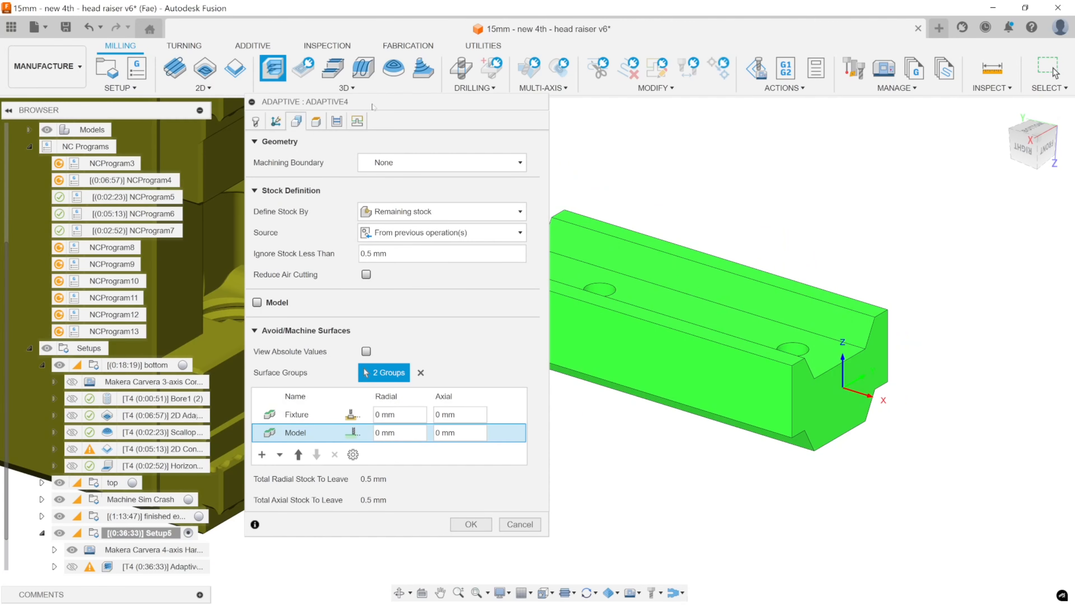
pyautogui.click(337, 121)
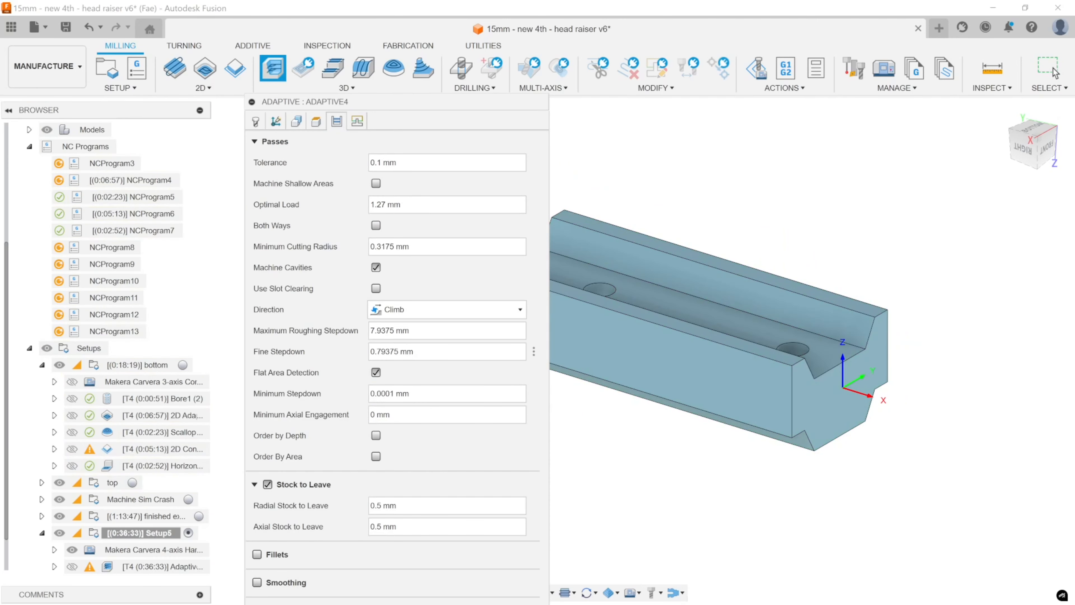
pyautogui.click(357, 121)
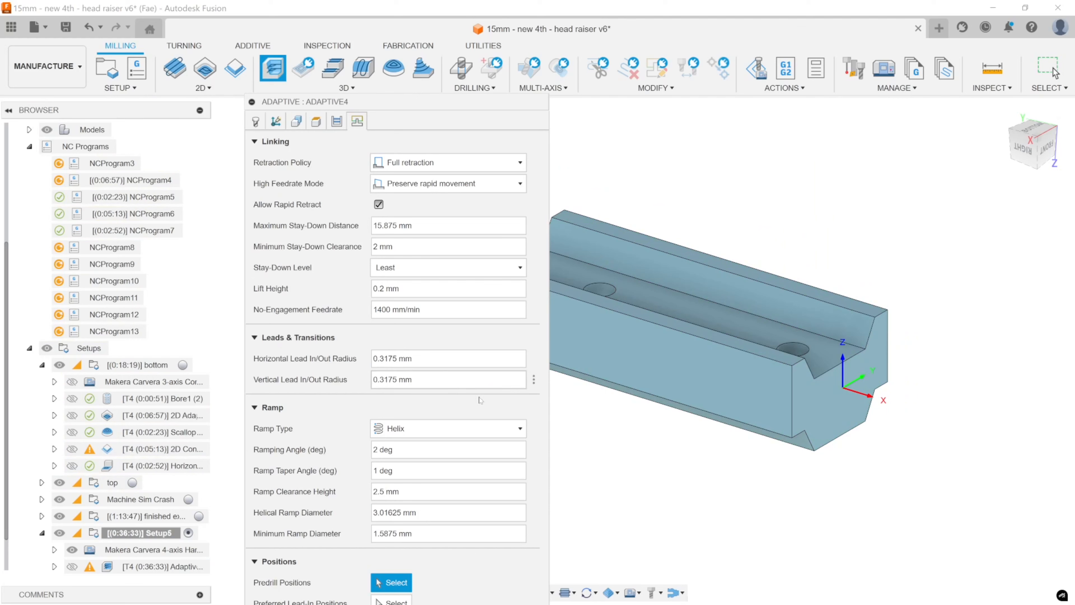
pyautogui.press('Return')
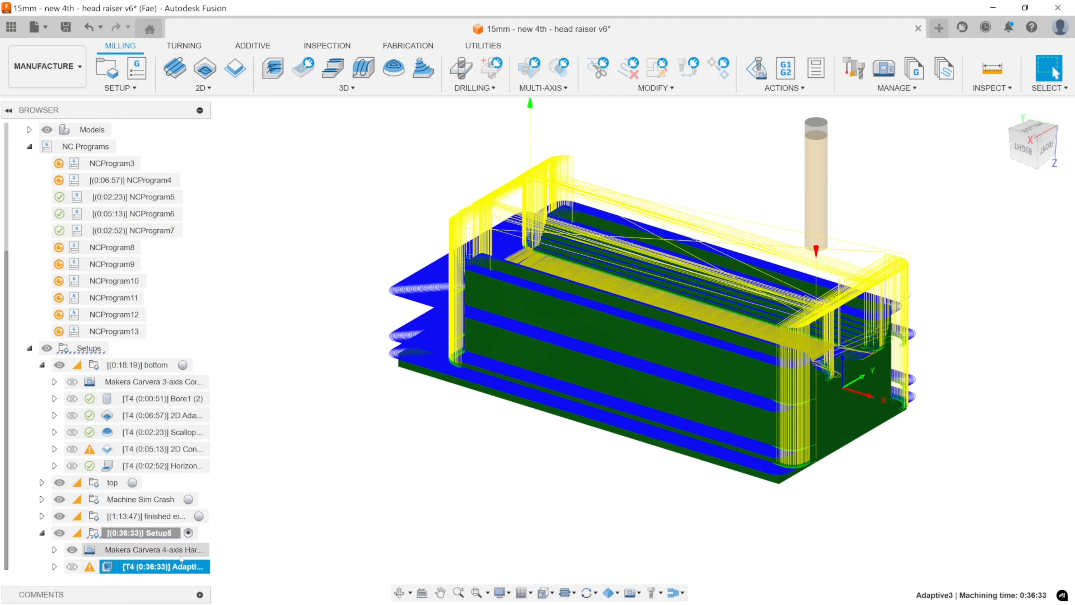
# Open the Adaptive3 operation in Setup5 for editing and place its settings dialog clear of the operations list.
pyautogui.doubleClick(132, 564)
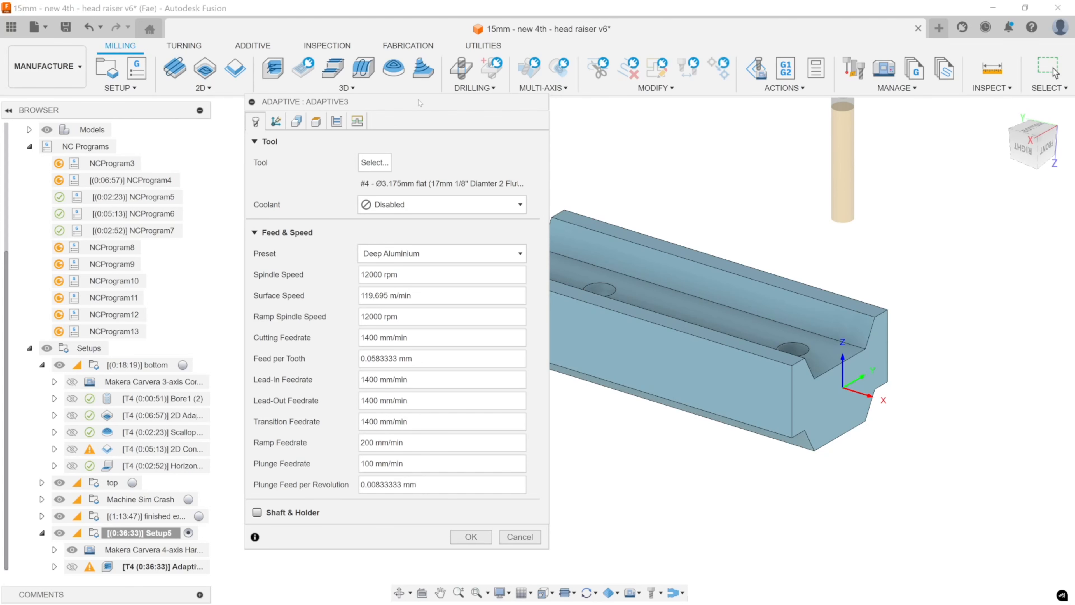
pyautogui.moveTo(420, 103); pyautogui.dragTo(336, 135)
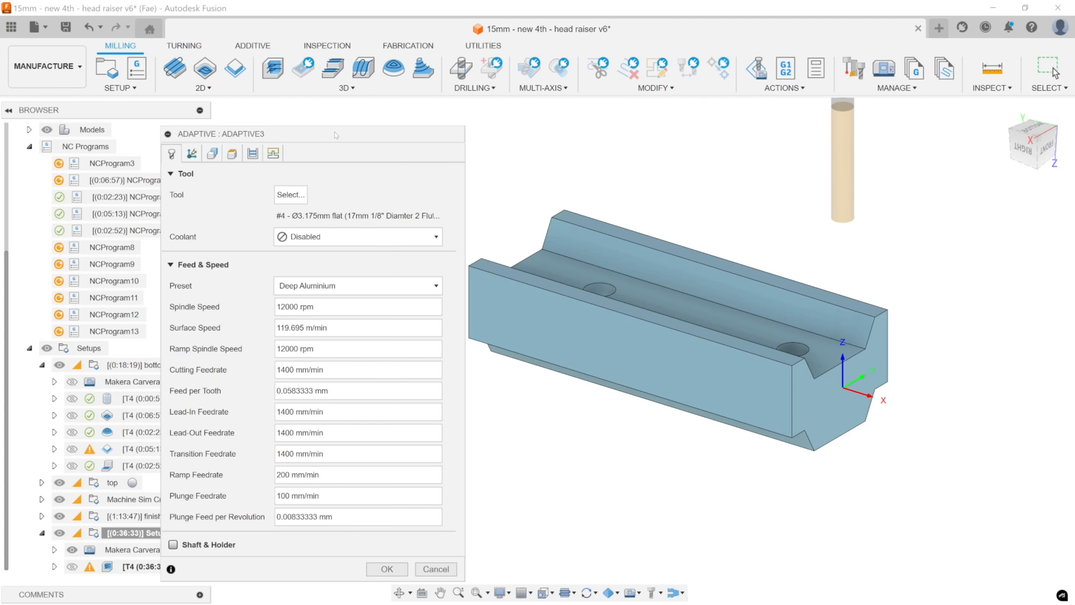
pyautogui.moveTo(335, 135); pyautogui.dragTo(616, 81)
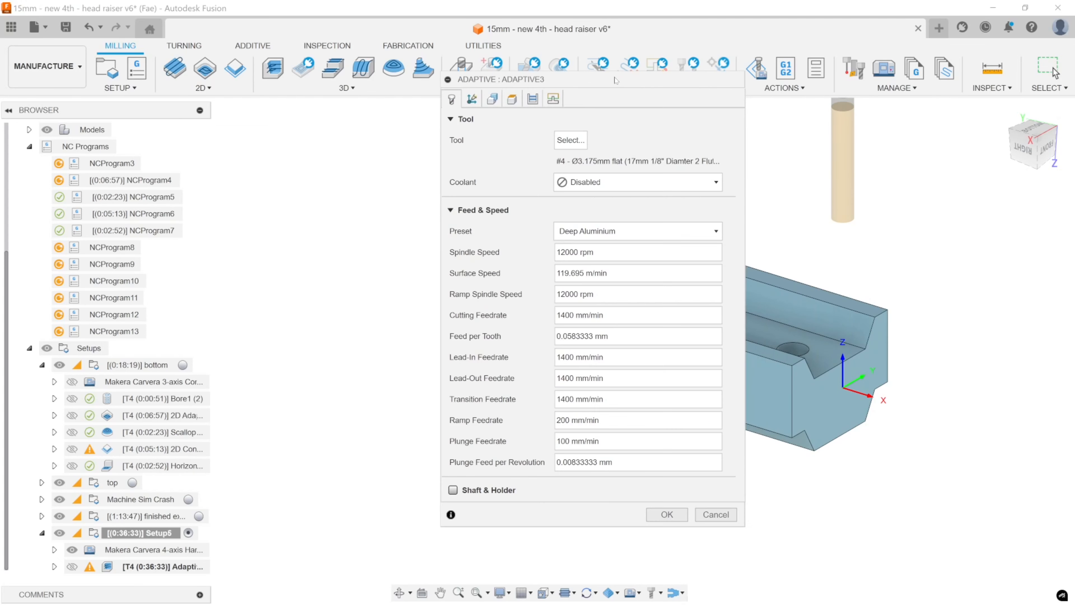
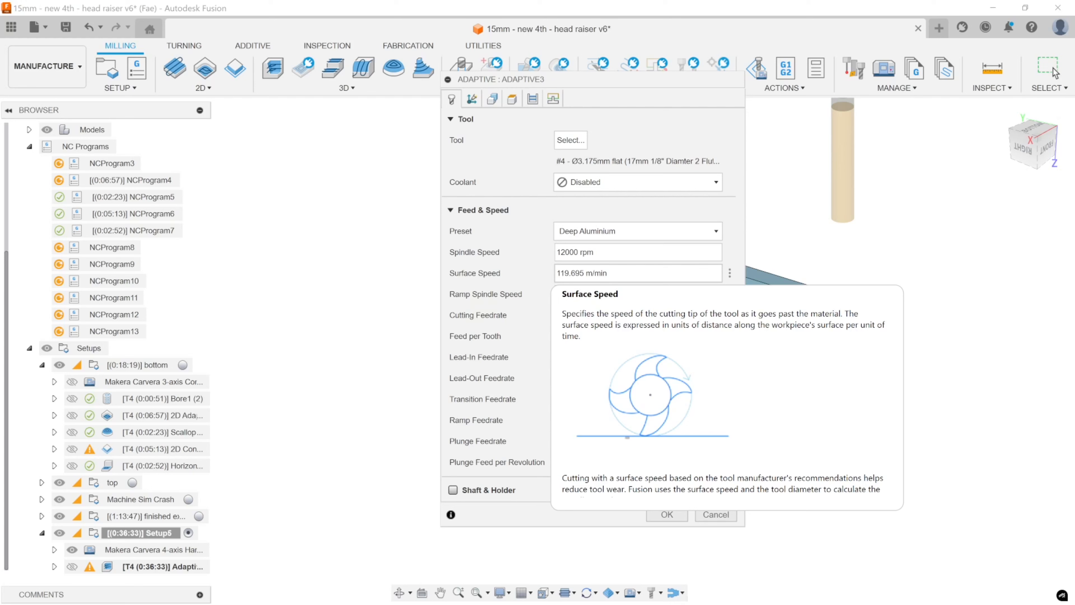
# Cancel the Adaptive3 edit and examine its toolpath and remaining stock from the side, end and channel.
pyautogui.click(715, 514)
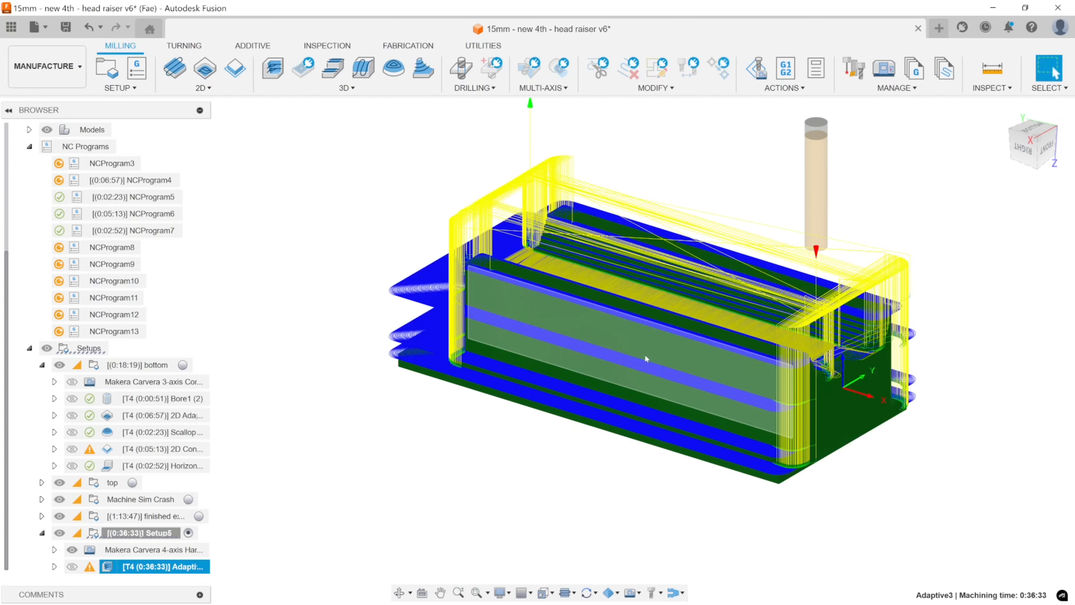
pyautogui.moveTo(688, 323)
pyautogui.keyDown('shift'); pyautogui.mouseDown(button='middle')
pyautogui.moveTo(672, 326)
pyautogui.moveTo(682, 327)
pyautogui.mouseUp(button='middle'); pyautogui.keyUp('shift')
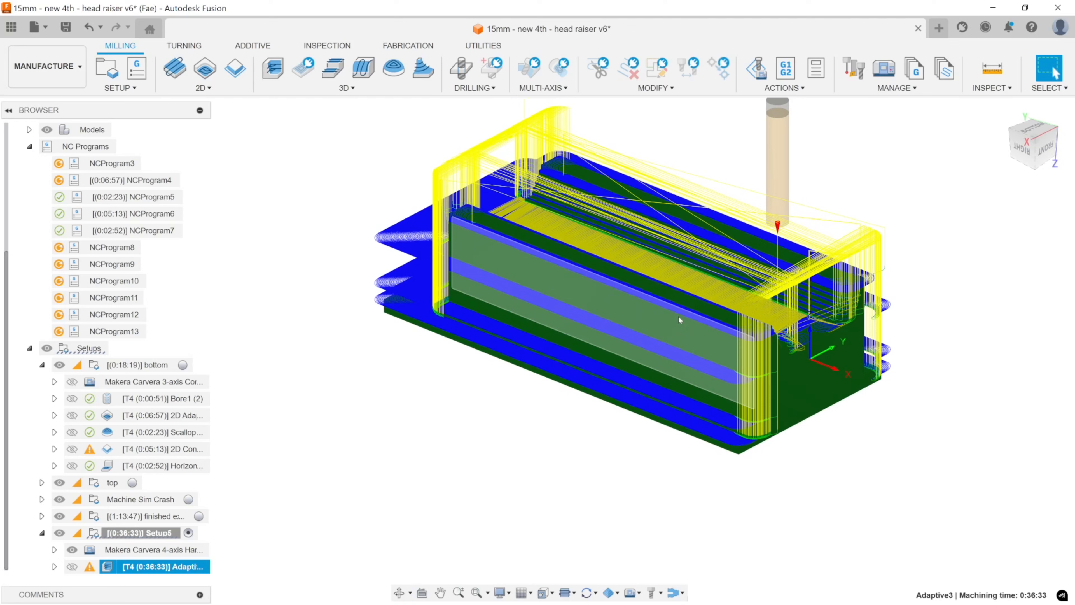
pyautogui.keyDown('shift'); pyautogui.moveTo(678, 315); pyautogui.dragTo(766, 336, button='middle'); pyautogui.keyUp('shift')
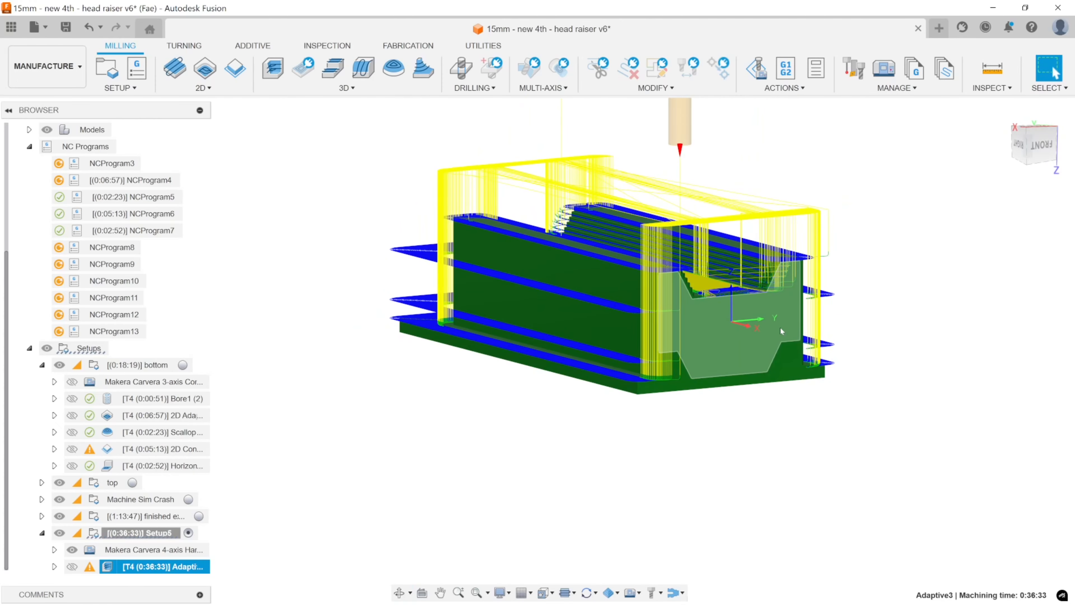
pyautogui.keyDown('shift'); pyautogui.moveTo(689, 347); pyautogui.dragTo(862, 339, button='middle'); pyautogui.keyUp('shift')
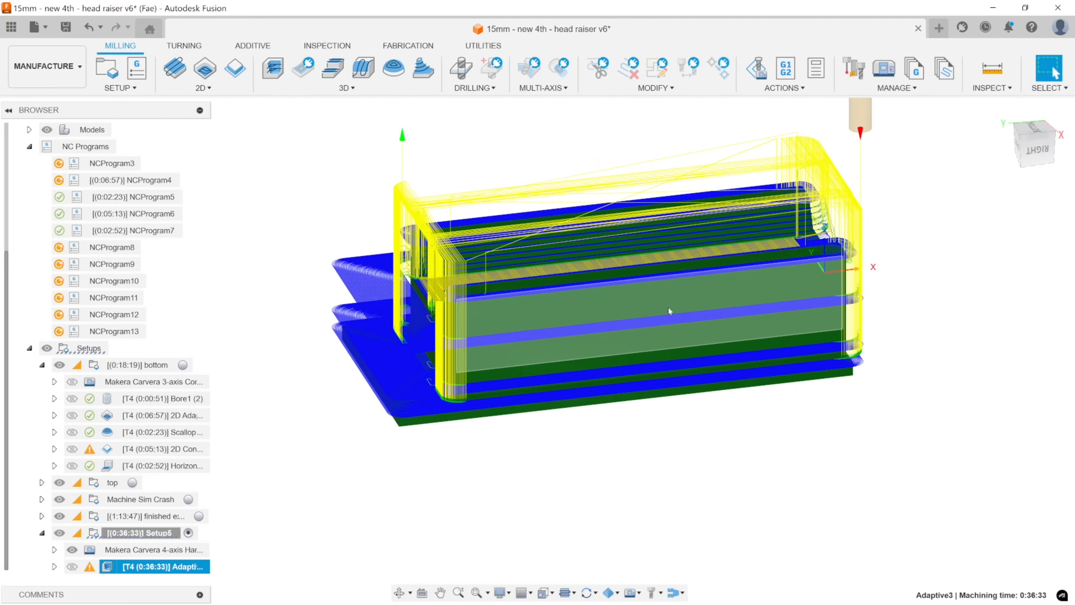
pyautogui.keyDown('shift'); pyautogui.moveTo(862, 222); pyautogui.dragTo(828, 245, button='middle'); pyautogui.keyUp('shift')
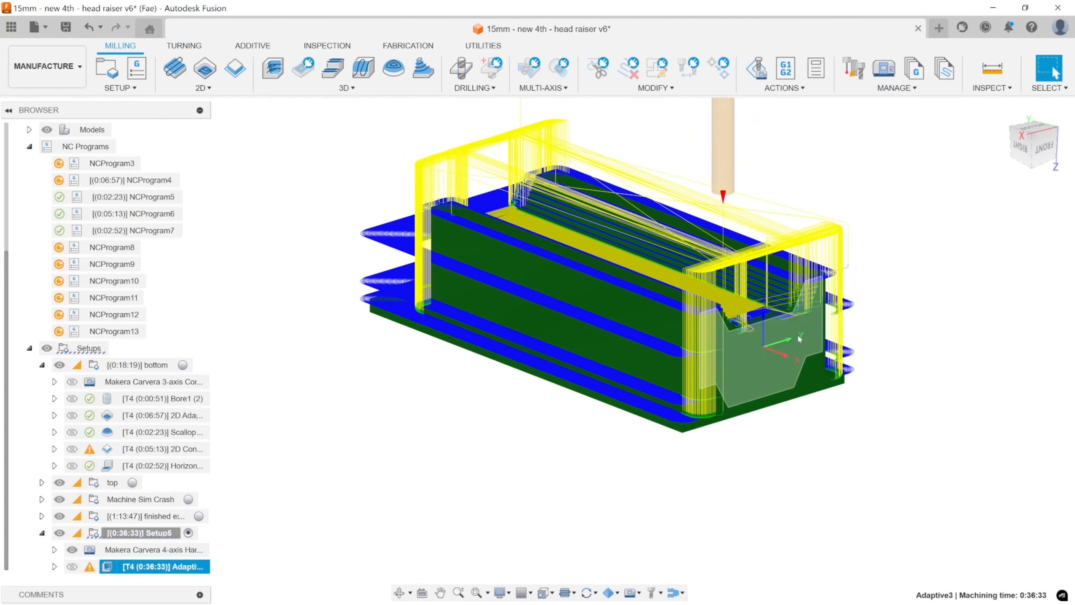
pyautogui.keyDown('shift'); pyautogui.moveTo(797, 335); pyautogui.dragTo(733, 349, button='middle'); pyautogui.keyUp('shift')
pyautogui.scroll(-3, 752, 334)
pyautogui.scroll(7, 752, 316)
pyautogui.scroll(-10, 786, 333)
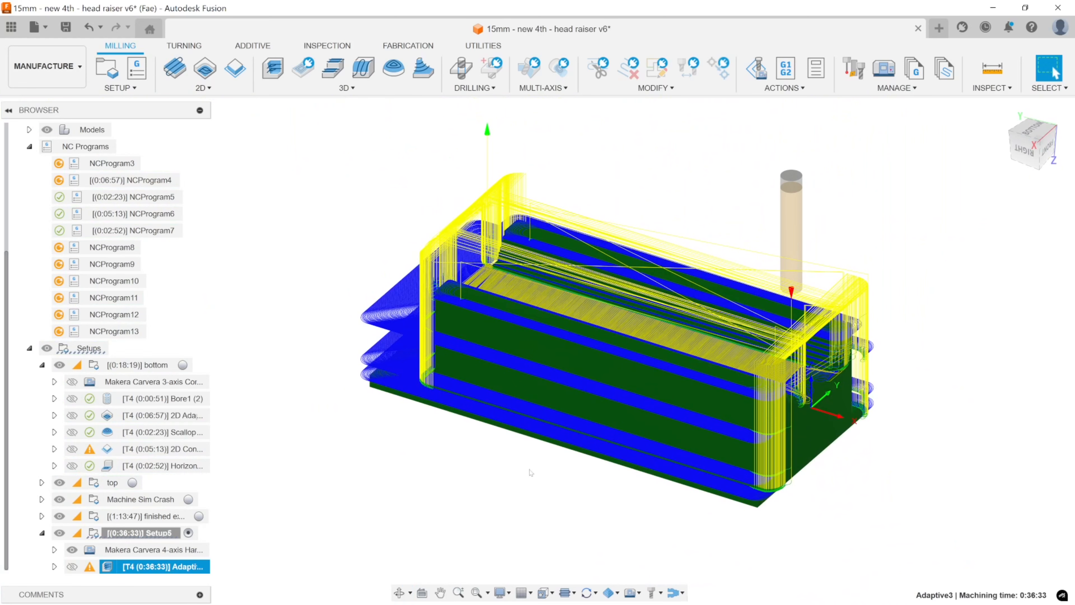
# Set the machining boundary of the Adaptive3 operation in Setup5 to Silhouette and regenerate the toolpath.
pyautogui.doubleClick(119, 567)
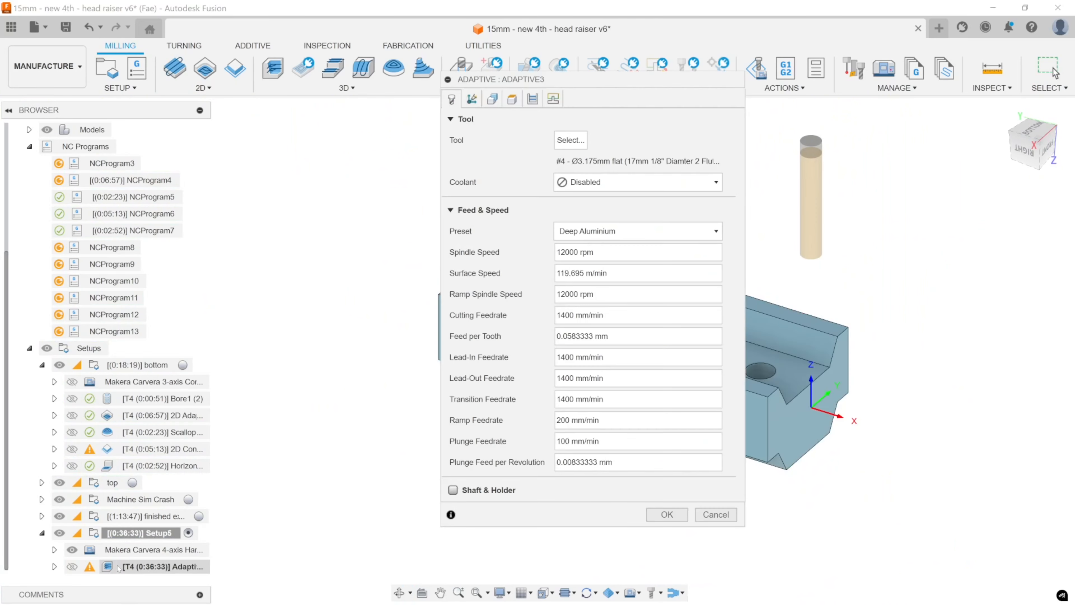
pyautogui.moveTo(644, 82); pyautogui.dragTo(313, 78)
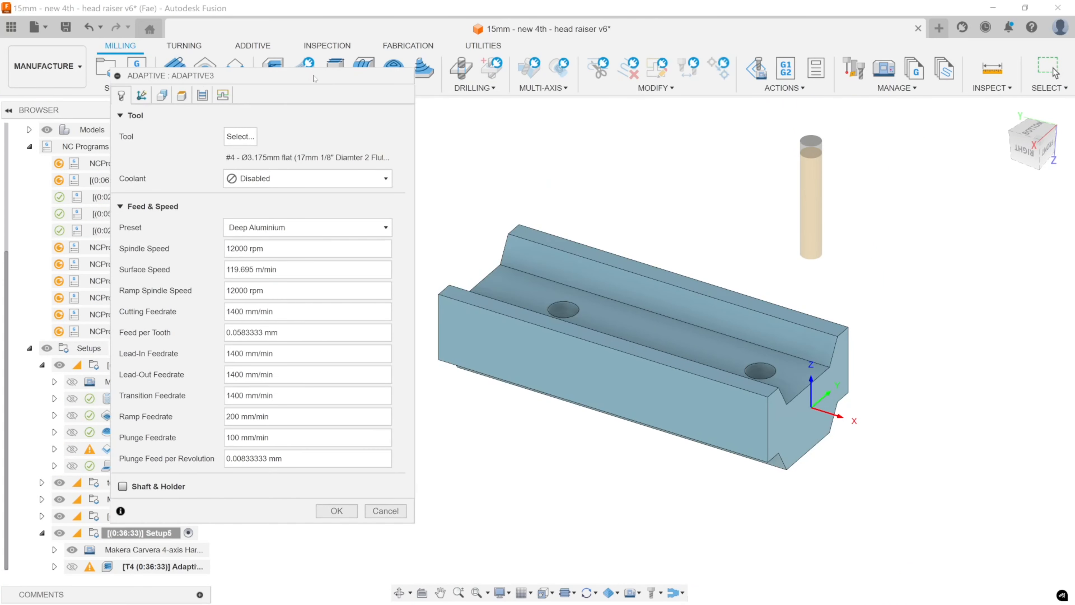
pyautogui.click(230, 97)
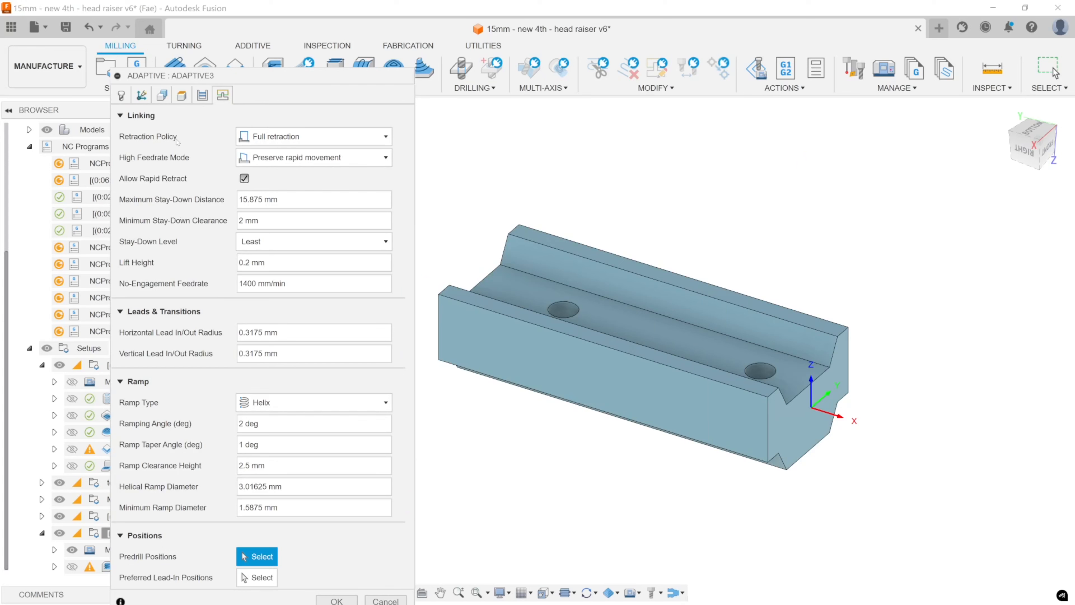
pyautogui.click(161, 95)
pyautogui.click(260, 136)
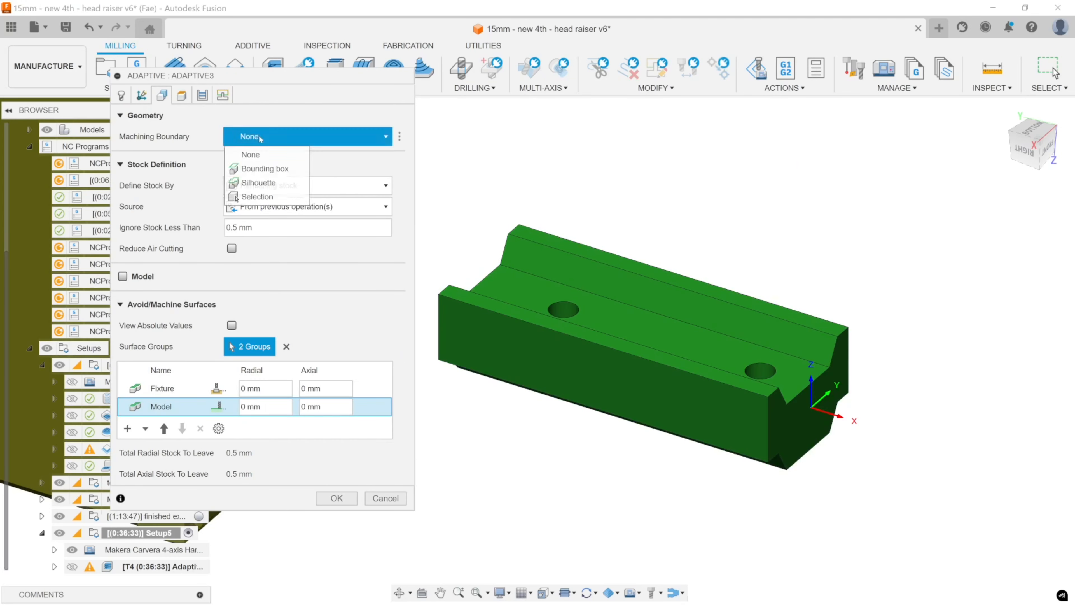
pyautogui.click(258, 182)
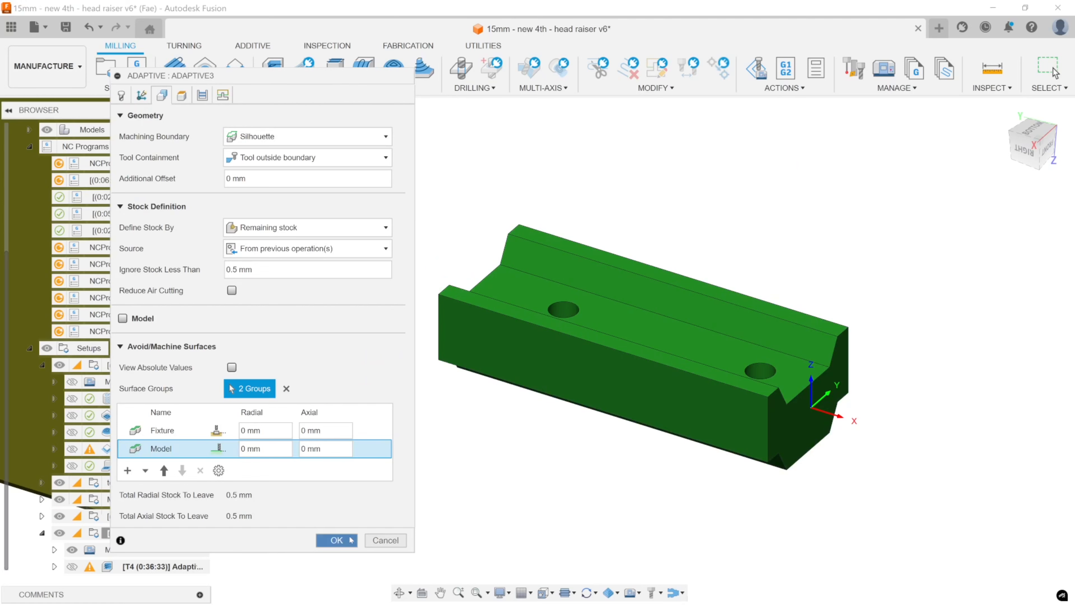
pyautogui.click(351, 540)
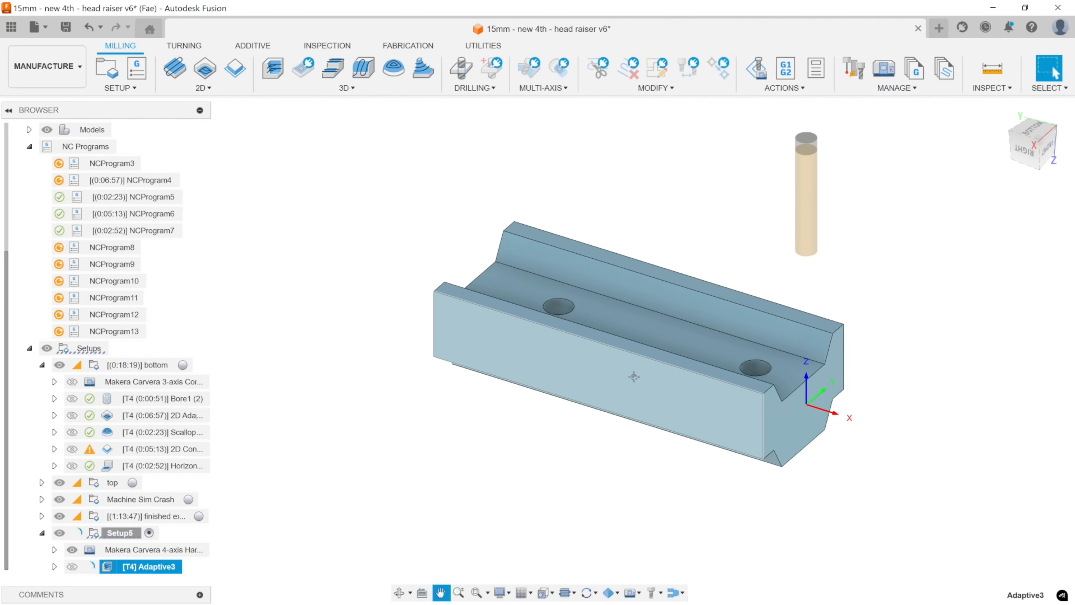
# Inspect the regenerated Adaptive3 toolpath near the channel's end and review the operation's linking and ramp settings.
pyautogui.moveTo(634, 377)
pyautogui.mouseDown(button='middle')
pyautogui.moveTo(619, 363)
pyautogui.moveTo(638, 380)
pyautogui.mouseUp(button='middle')
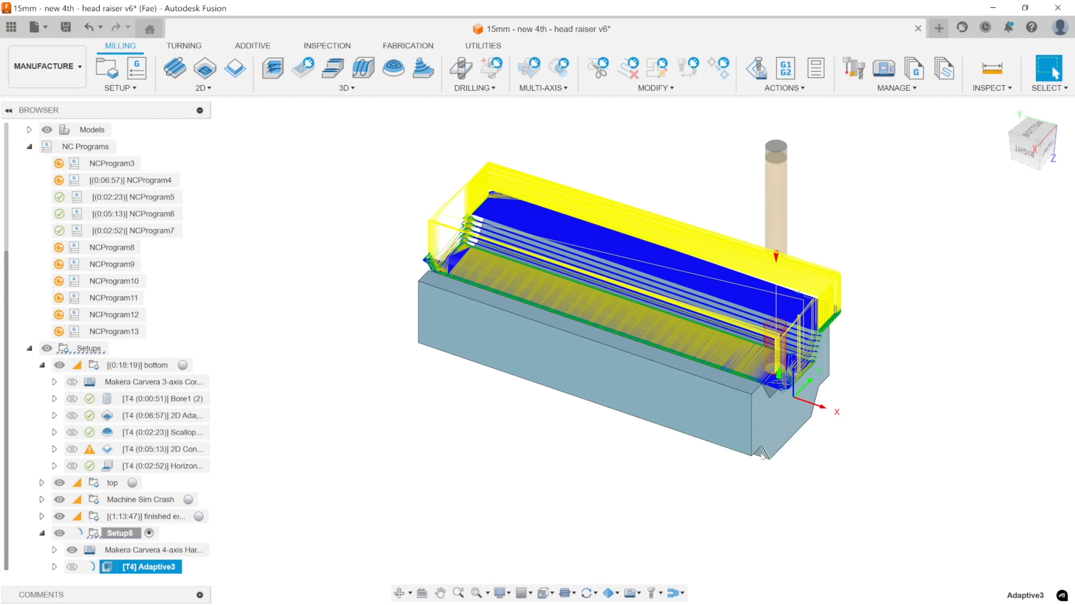
pyautogui.scroll(5, 762, 455)
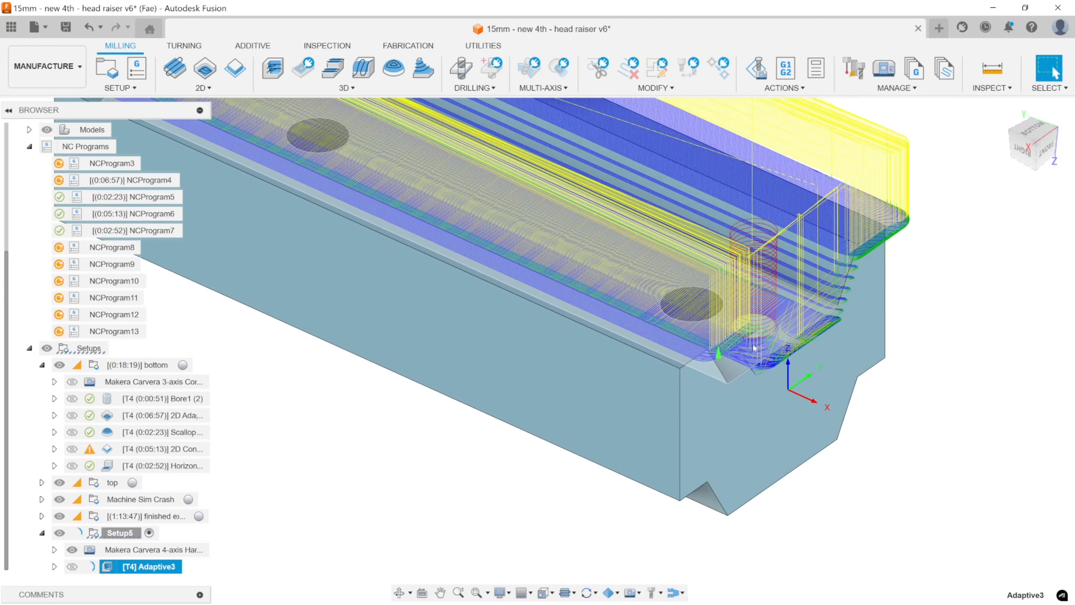
pyautogui.scroll(2, 753, 347)
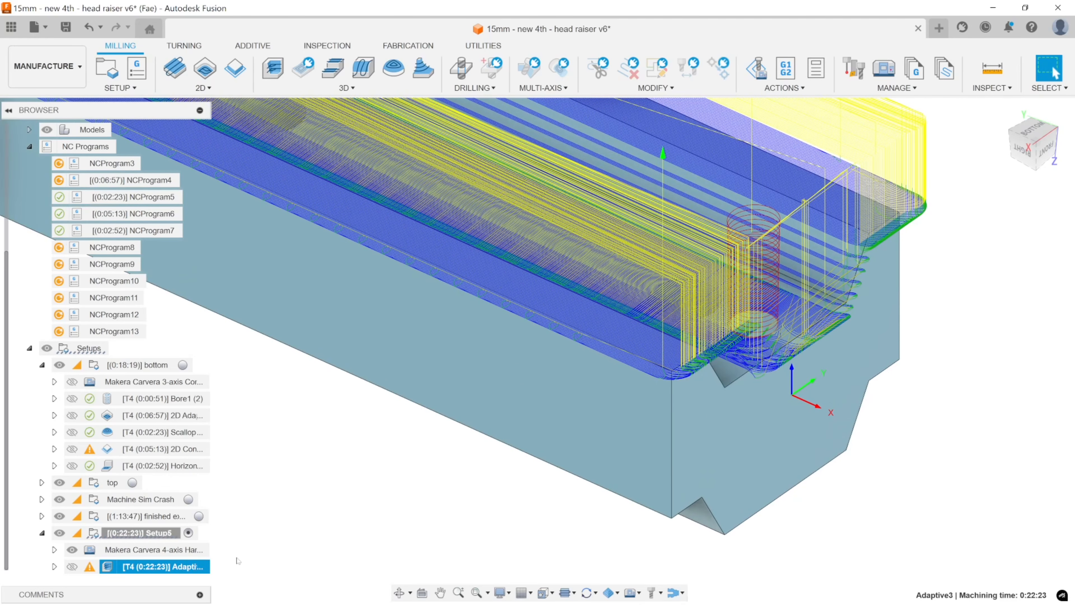
pyautogui.doubleClick(140, 567)
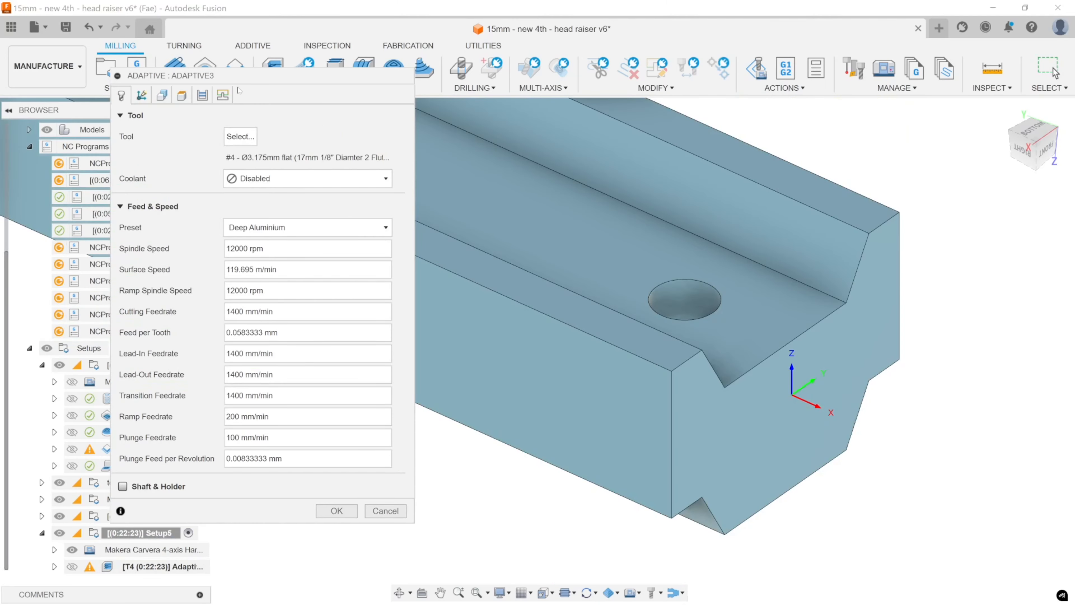
pyautogui.click(223, 95)
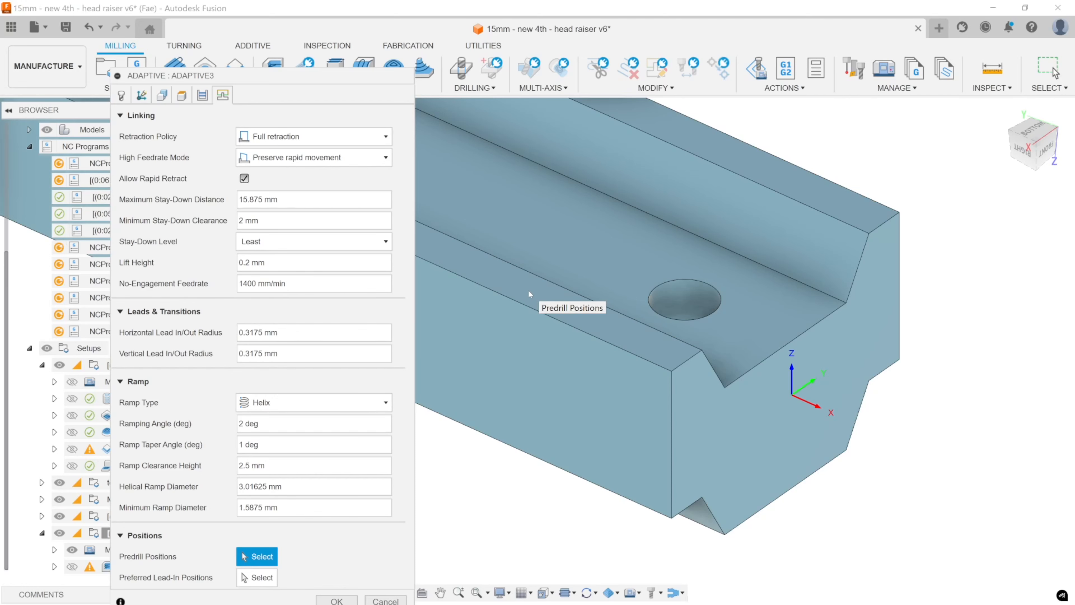
pyautogui.press('Return')
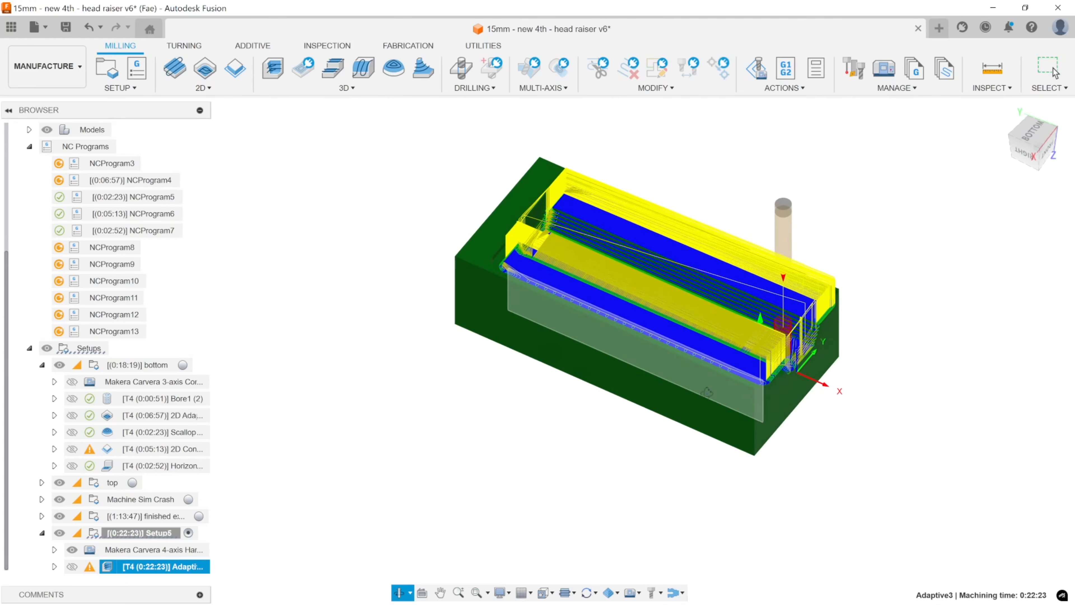
# Hide the toolpaths and examine the stock remaining after Adaptive3 around the channel.
pyautogui.click(1048, 68)
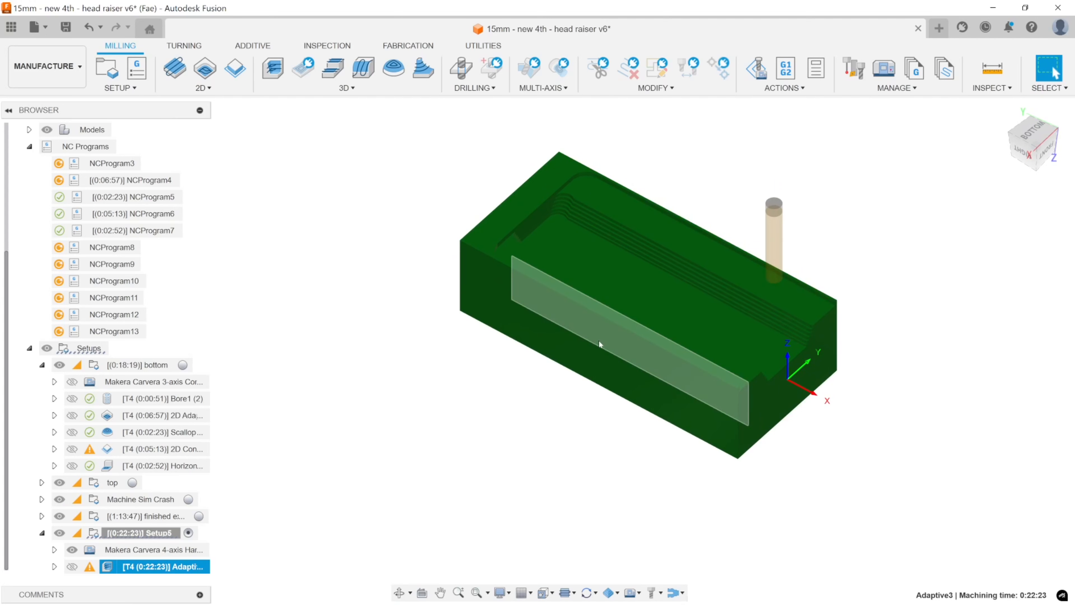
pyautogui.moveTo(750, 356); pyautogui.dragTo(709, 339, button='middle')
pyautogui.keyDown('shift'); pyautogui.moveTo(709, 338); pyautogui.dragTo(700, 314, button='middle'); pyautogui.keyUp('shift')
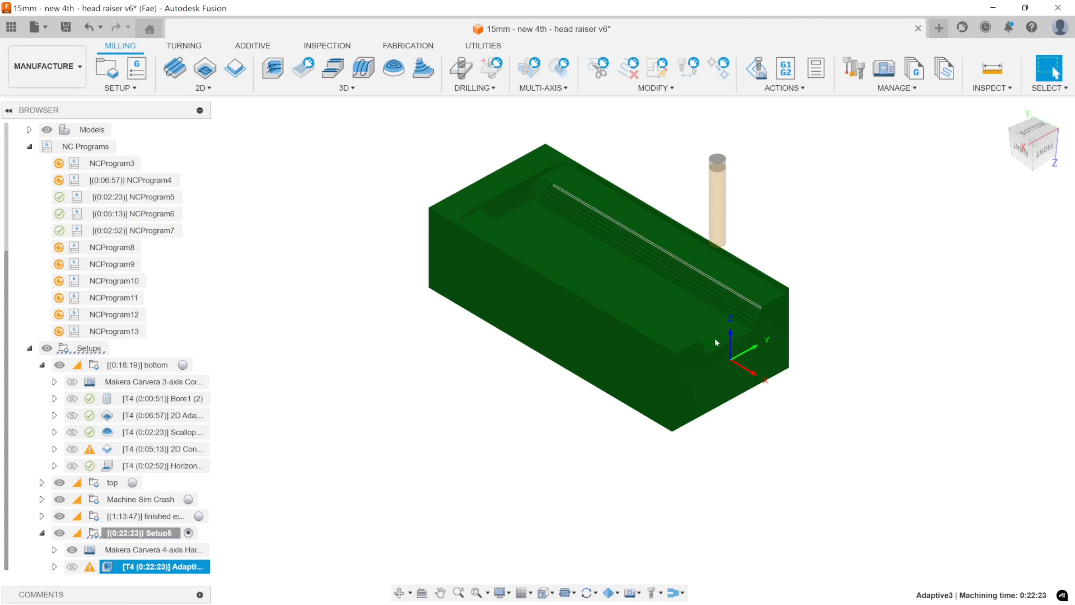
# Show the Adaptive3 toolpath and toggle its links, leads, cutting moves and tool axes to compare what each displays.
pyautogui.click(574, 594)
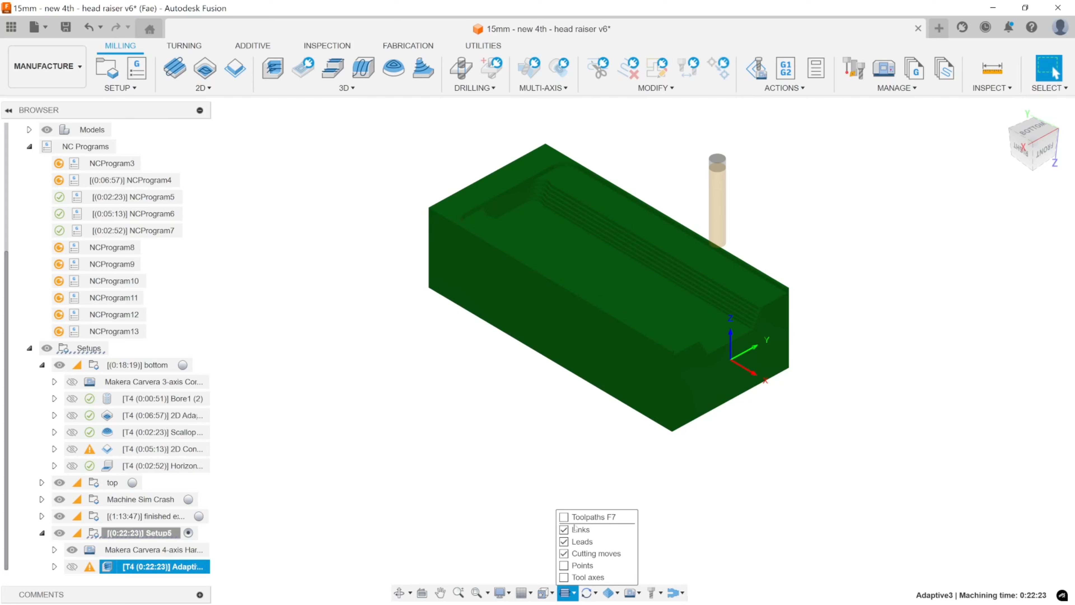
pyautogui.click(564, 518)
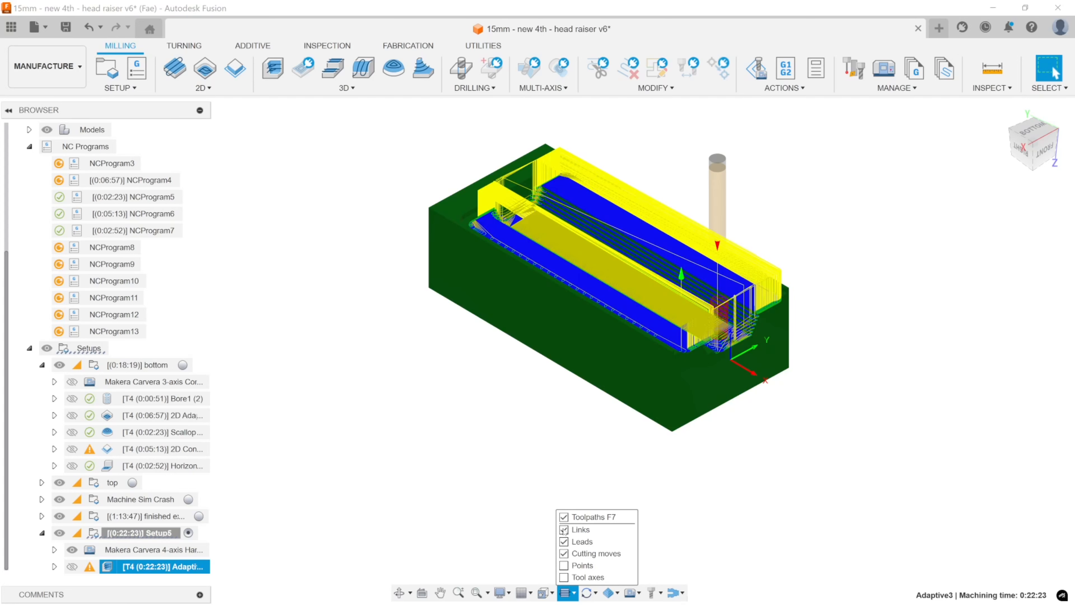
pyautogui.click(563, 530)
pyautogui.click(563, 530)
pyautogui.click(563, 530)
pyautogui.click(563, 530)
pyautogui.click(563, 542)
pyautogui.click(563, 542)
pyautogui.click(563, 542)
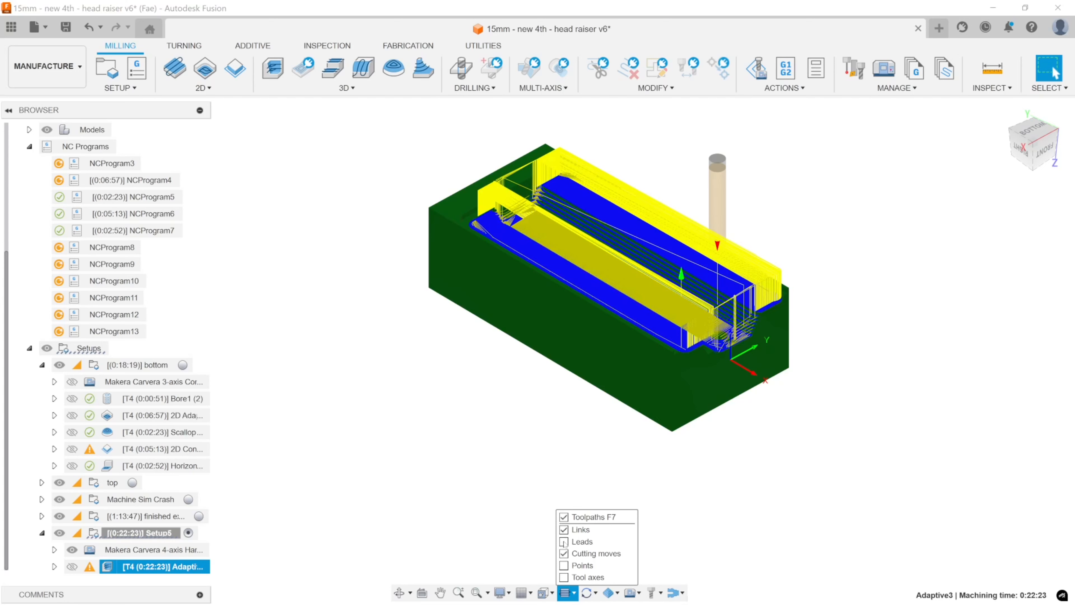
pyautogui.click(563, 542)
pyautogui.click(564, 553)
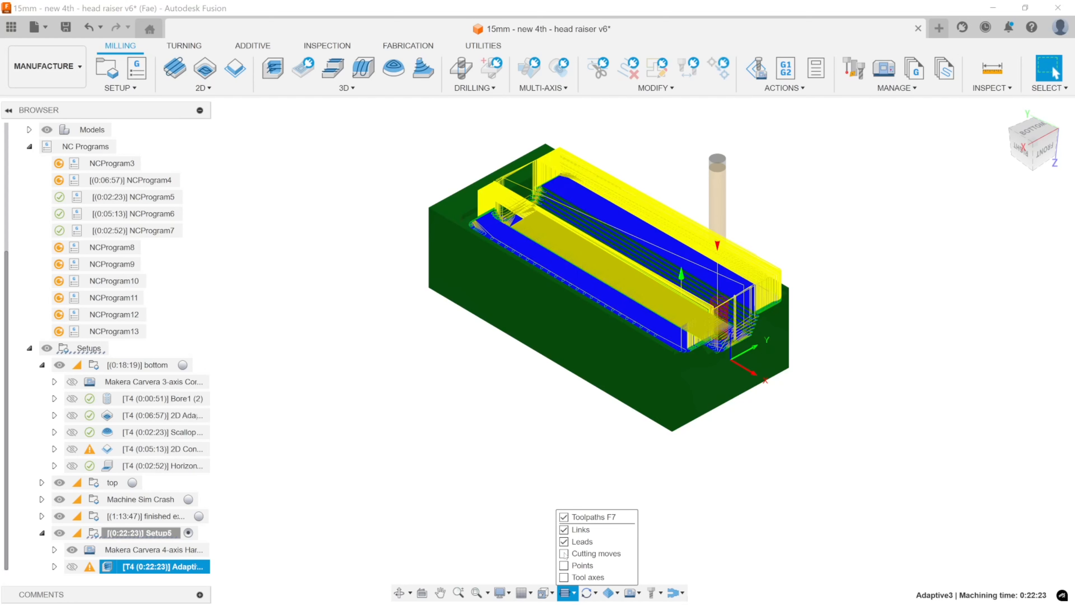
pyautogui.click(564, 553)
pyautogui.click(564, 577)
pyautogui.click(644, 435)
pyautogui.click(644, 435)
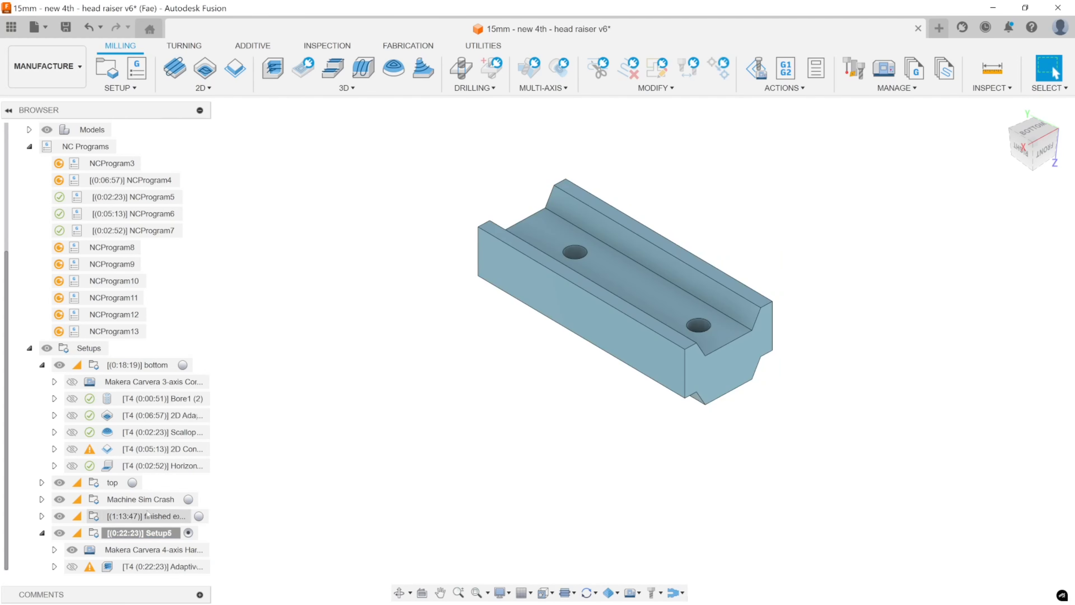
# Select Adaptive3 in Setup5 and inspect its remaining stock block with the toolpath hidden.
pyautogui.click(140, 564)
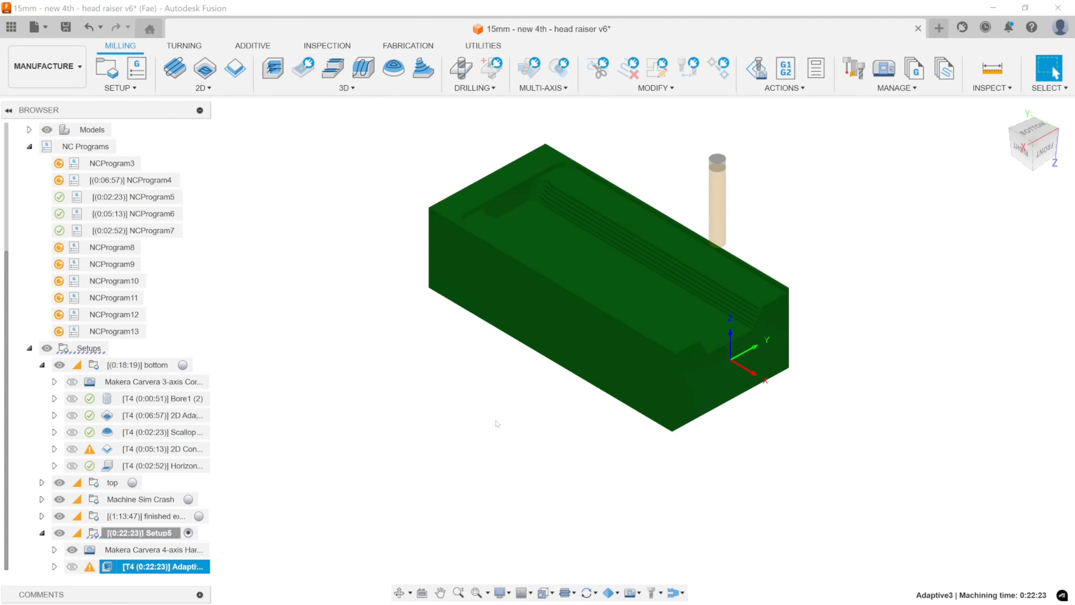
pyautogui.moveTo(607, 321); pyautogui.dragTo(627, 340, button='middle')
pyautogui.keyDown('shift'); pyautogui.moveTo(718, 328); pyautogui.dragTo(812, 535, button='middle'); pyautogui.keyUp('shift')
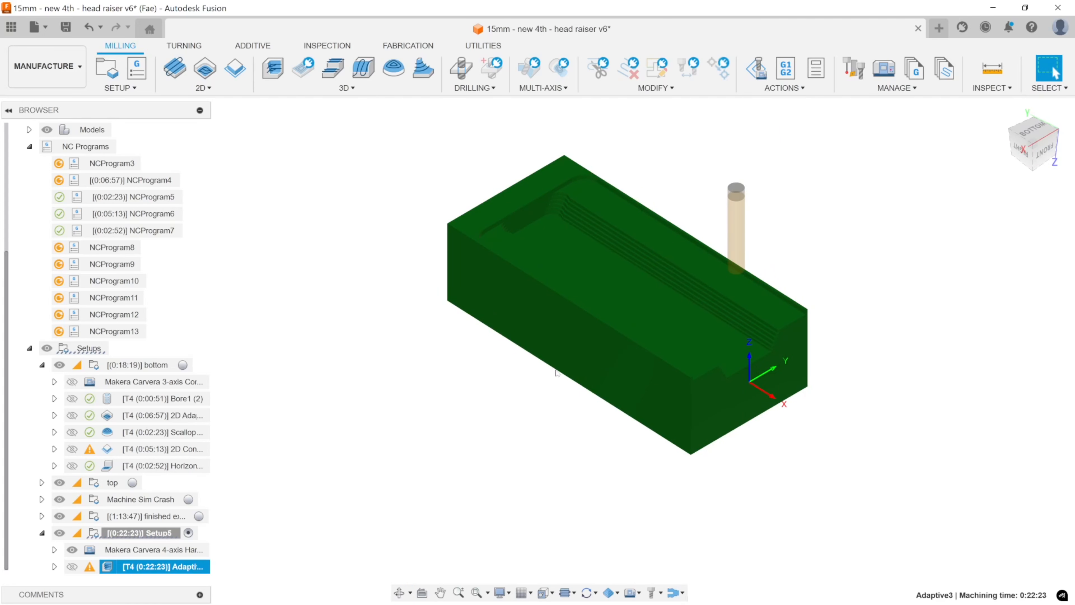
pyautogui.keyDown('shift'); pyautogui.moveTo(558, 374); pyautogui.dragTo(676, 338, button='middle'); pyautogui.keyUp('shift')
pyautogui.click(1049, 69)
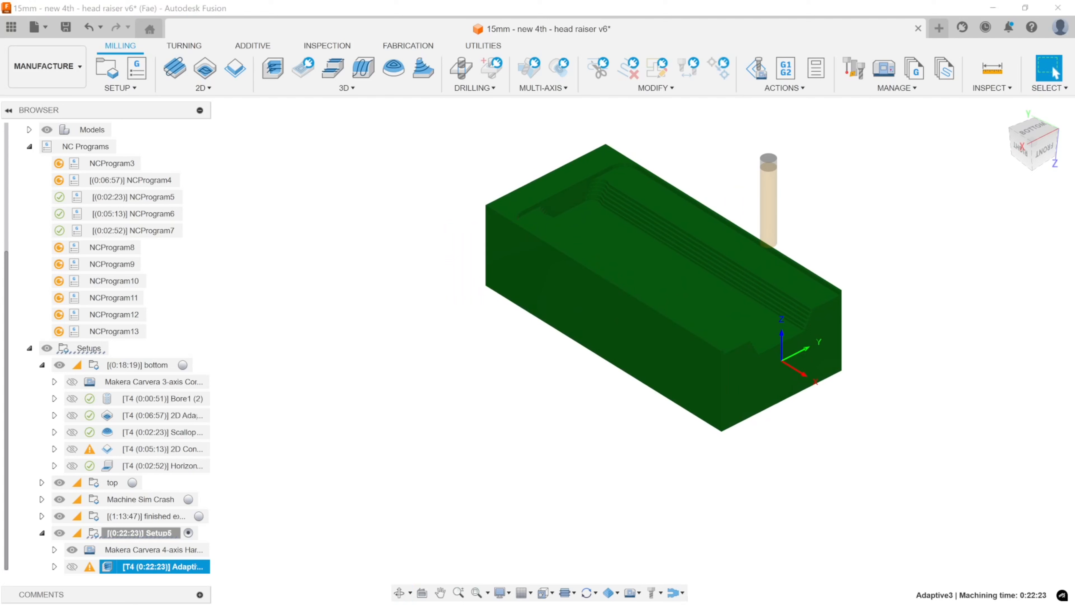
# Open Adaptive3 for editing and review its silhouette boundary, stock definition and avoid/machine surface groups against the part and fixture.
pyautogui.doubleClick(162, 567)
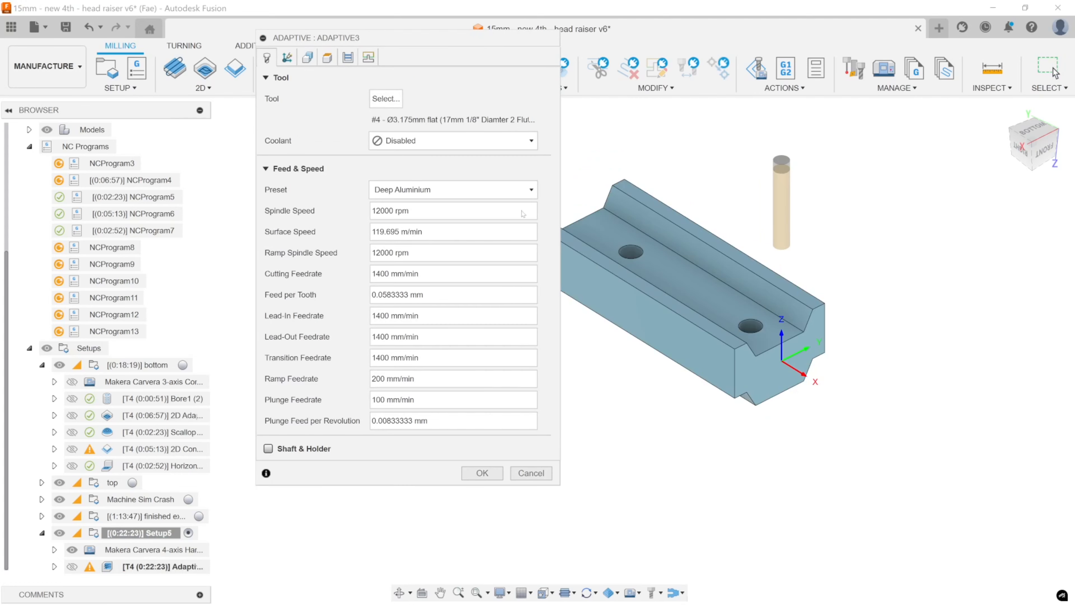
pyautogui.moveTo(459, 44); pyautogui.dragTo(432, 52)
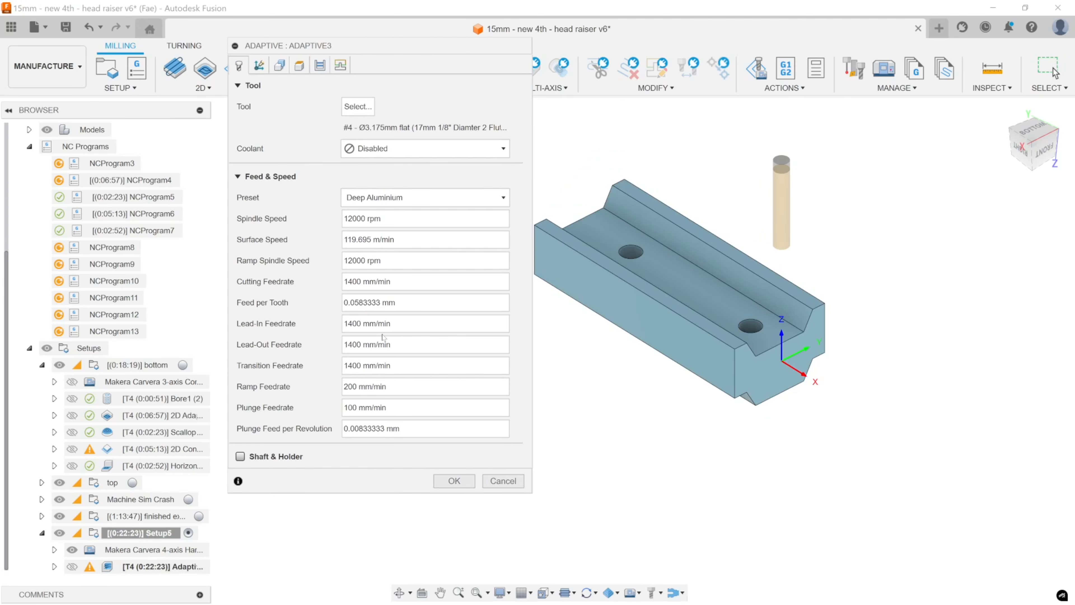
pyautogui.click(507, 482)
pyautogui.click(279, 66)
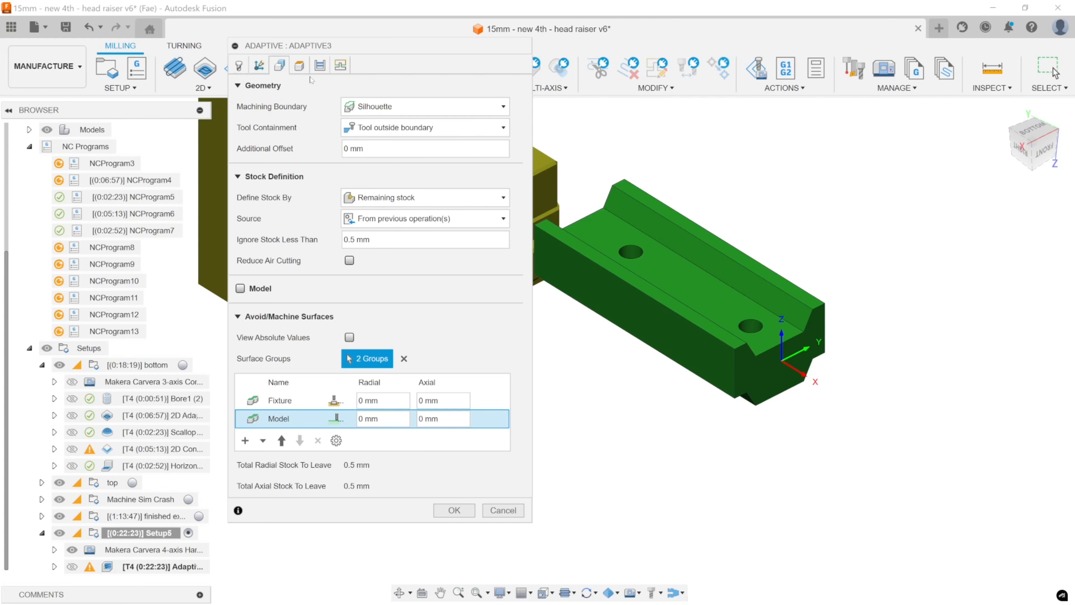
pyautogui.moveTo(713, 266); pyautogui.dragTo(809, 287, button='middle')
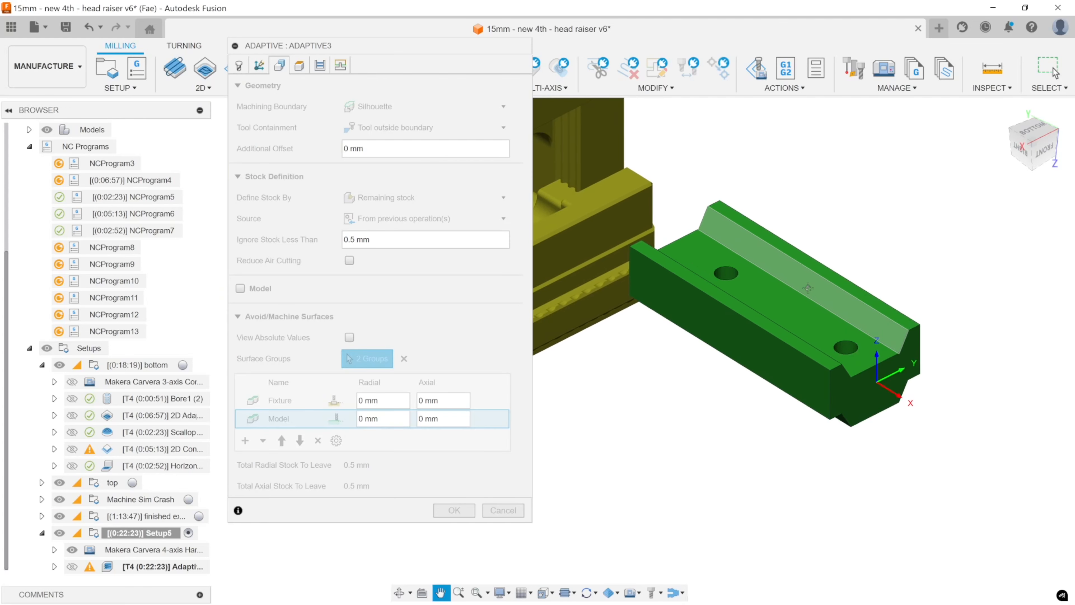
pyautogui.keyDown('shift'); pyautogui.moveTo(775, 319); pyautogui.dragTo(755, 306, button='middle'); pyautogui.keyUp('shift')
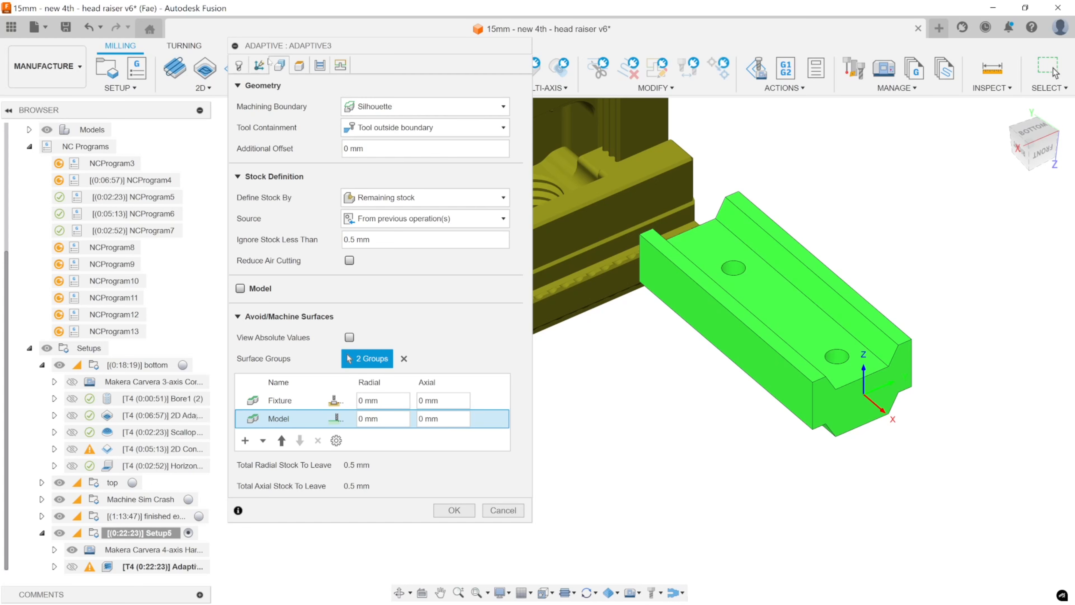
# Recheck the Adaptive3 tool settings, reposition the dialog and return to its geometry settings with the whole part in view.
pyautogui.click(239, 65)
pyautogui.moveTo(301, 51); pyautogui.dragTo(337, 96)
pyautogui.click(280, 71)
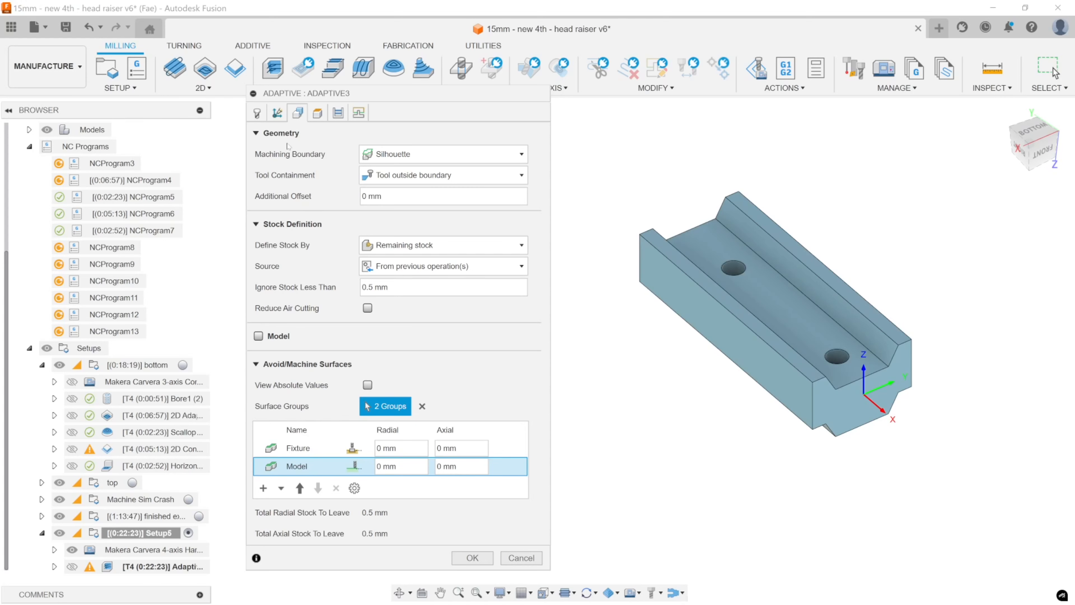
pyautogui.moveTo(745, 316); pyautogui.dragTo(809, 325, button='middle')
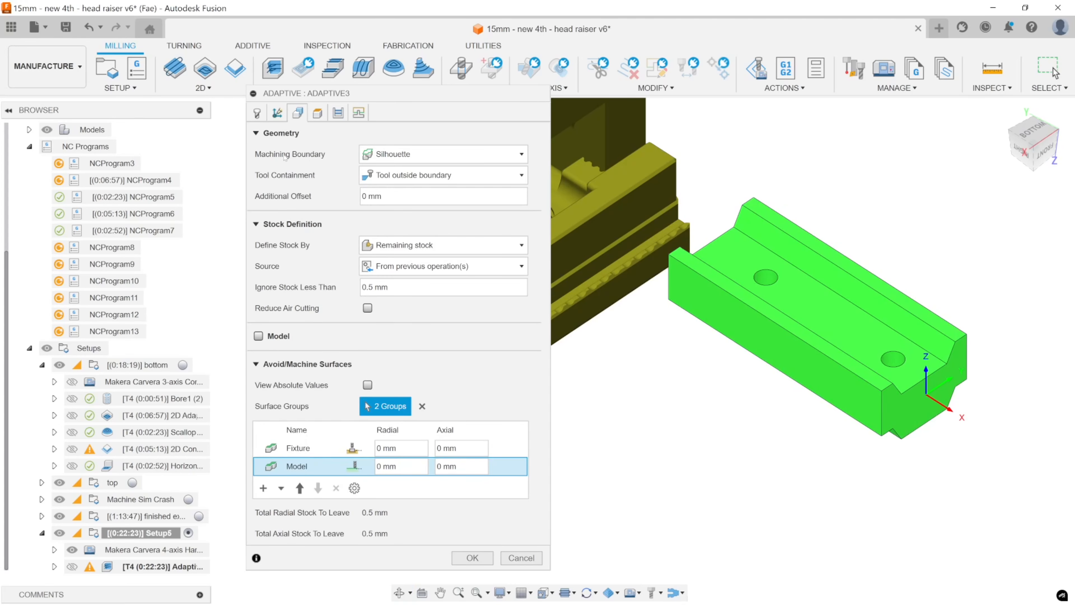
# Try None and Bounding box as the Adaptive3 machining boundary while viewing the part from several angles, and return it to Silhouette.
pyautogui.click(394, 155)
pyautogui.click(394, 173)
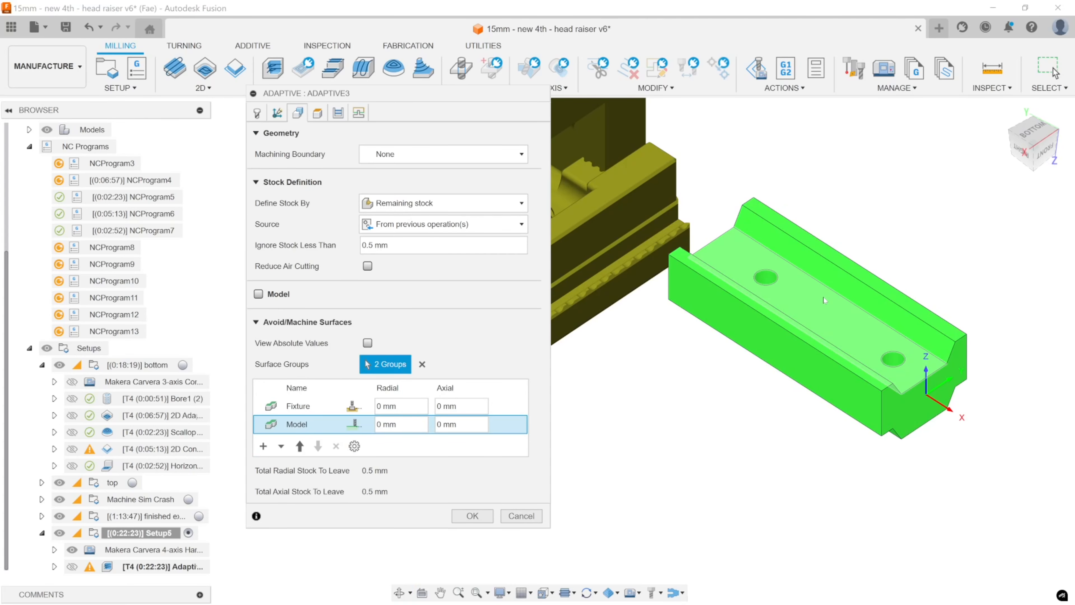
pyautogui.scroll(-4, 798, 337)
pyautogui.keyDown('shift'); pyautogui.moveTo(798, 337); pyautogui.dragTo(914, 337, button='middle'); pyautogui.keyUp('shift')
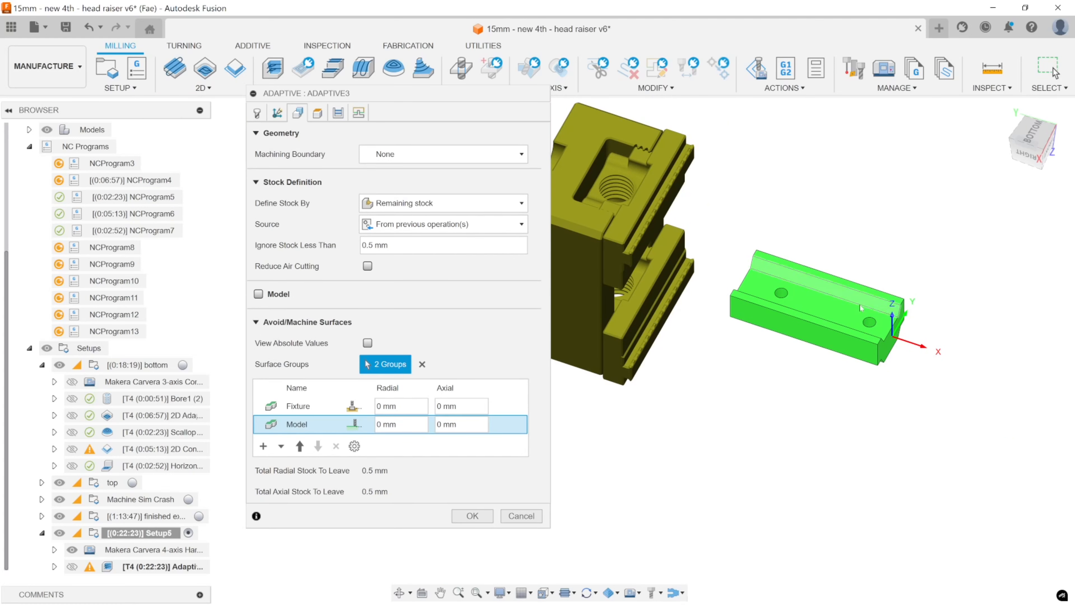
pyautogui.click(415, 154)
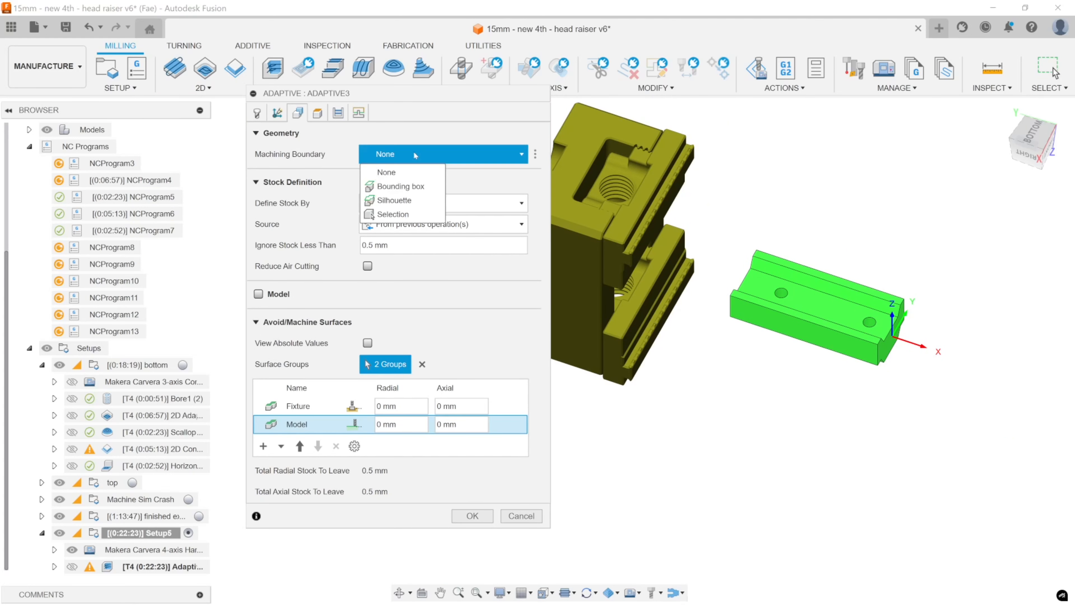
pyautogui.click(414, 186)
pyautogui.keyDown('shift'); pyautogui.moveTo(819, 398); pyautogui.dragTo(846, 444, button='middle'); pyautogui.keyUp('shift')
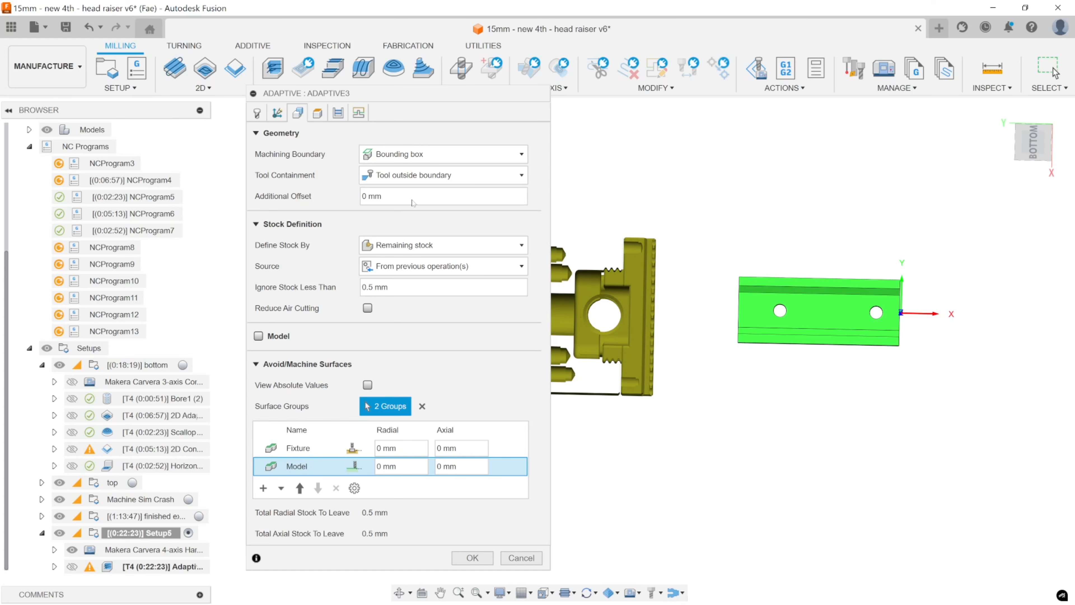
pyautogui.click(422, 155)
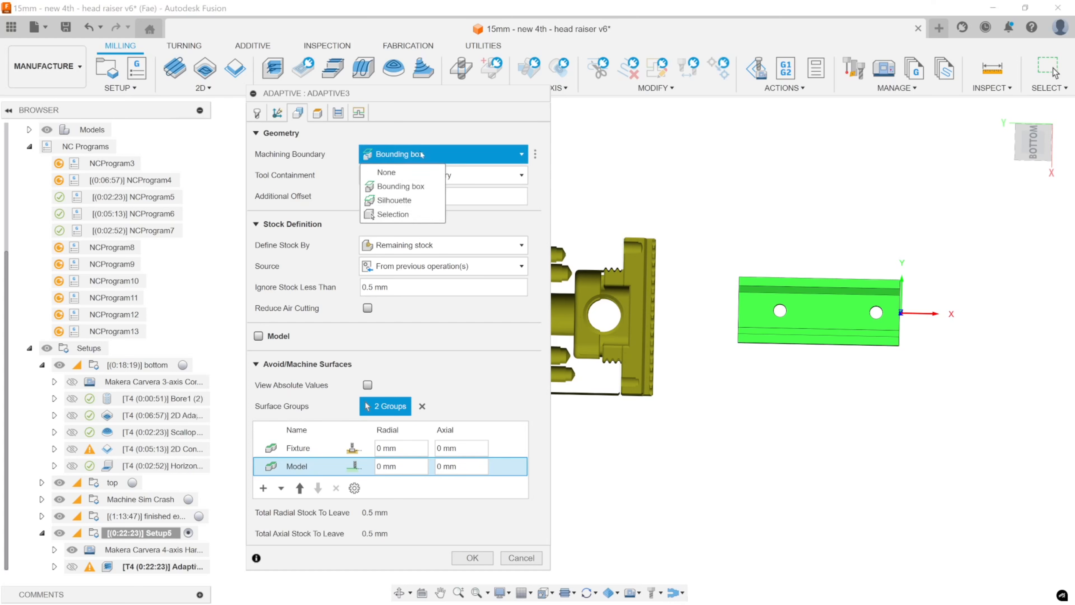
pyautogui.click(418, 201)
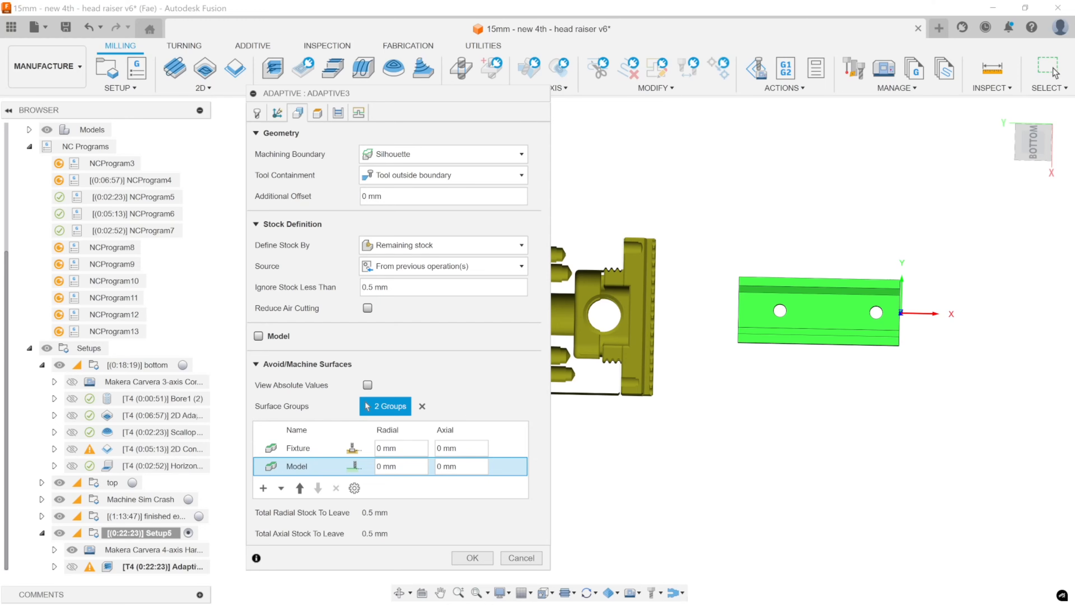
# Switch to Snipping Tool, capture the part view and trace its silhouette outline with a curved notch in the upper edge.
pyautogui.hotkey('alt', 'Tab')
pyautogui.click(237, 41)
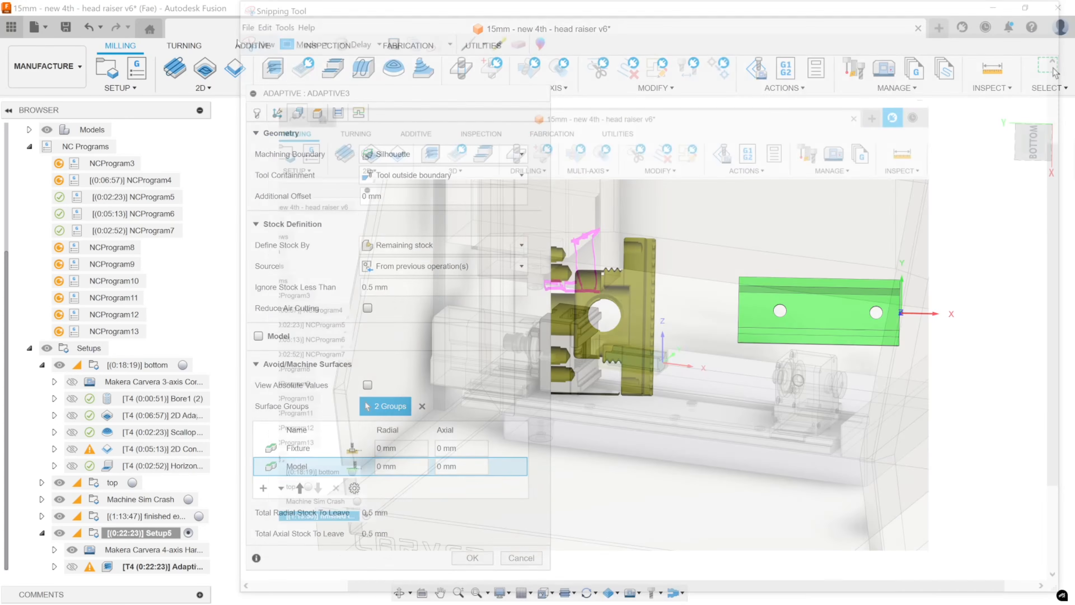
pyautogui.moveTo(574, 101); pyautogui.dragTo(1056, 509)
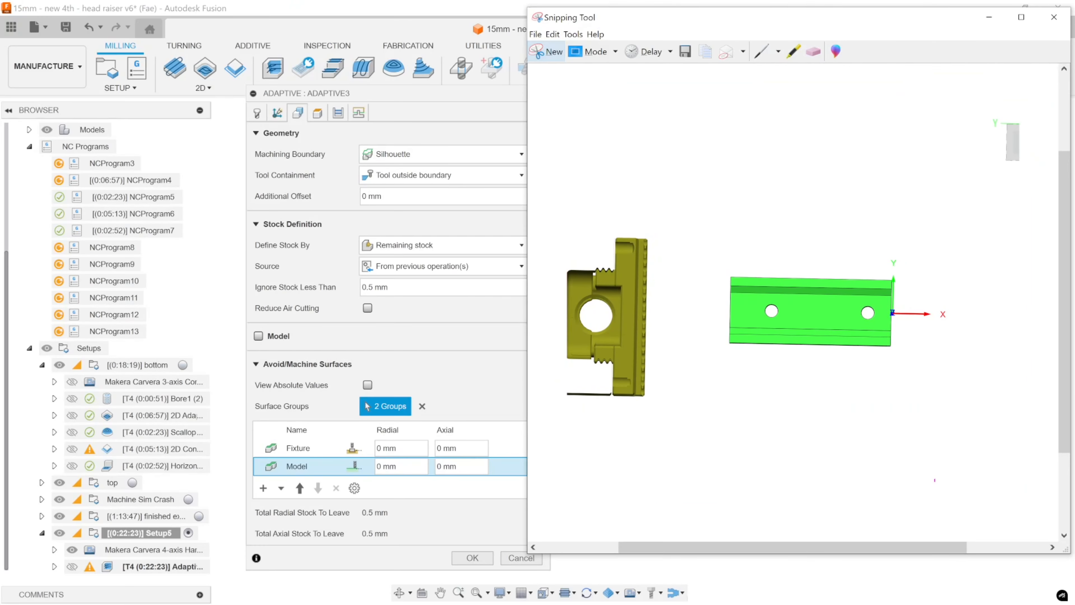
pyautogui.moveTo(791, 280)
pyautogui.mouseDown()
pyautogui.moveTo(818, 304)
pyautogui.moveTo(850, 288)
pyautogui.moveTo(729, 283)
pyautogui.moveTo(738, 339)
pyautogui.moveTo(897, 352)
pyautogui.moveTo(891, 287)
pyautogui.mouseUp()
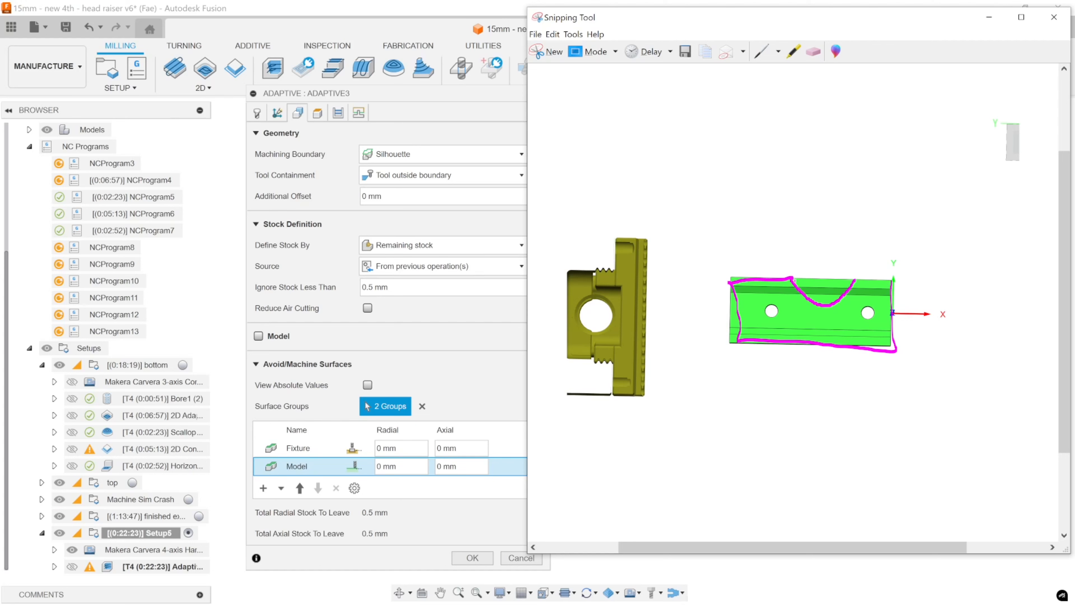
pyautogui.moveTo(854, 279); pyautogui.dragTo(886, 279)
pyautogui.click(989, 17)
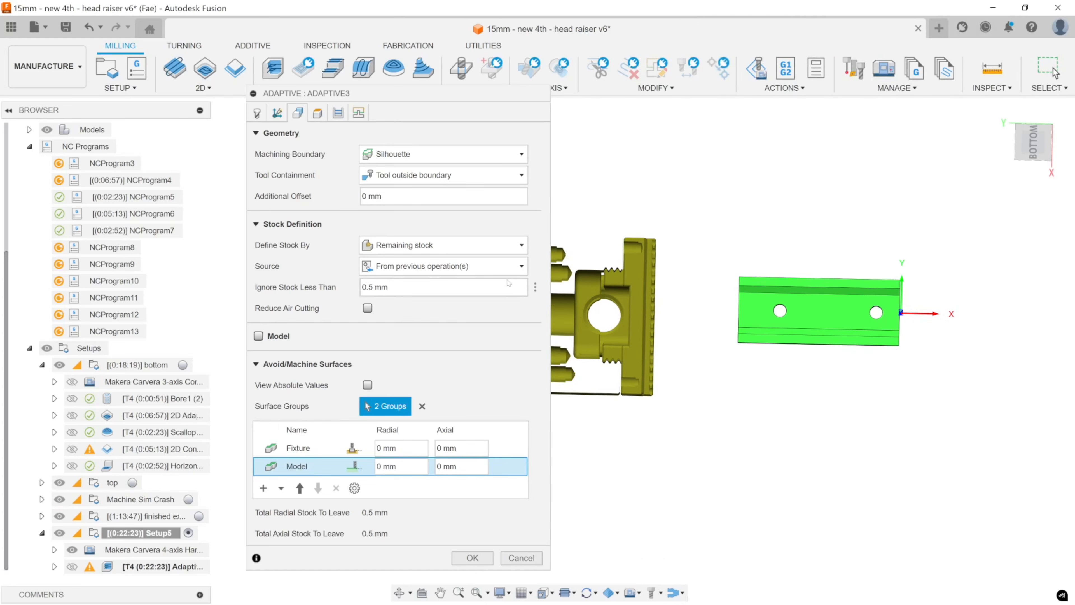
# Try a Selection boundary using the closed chain around the channel floor, and return the machining boundary to Silhouette.
pyautogui.click(412, 154)
pyautogui.click(414, 213)
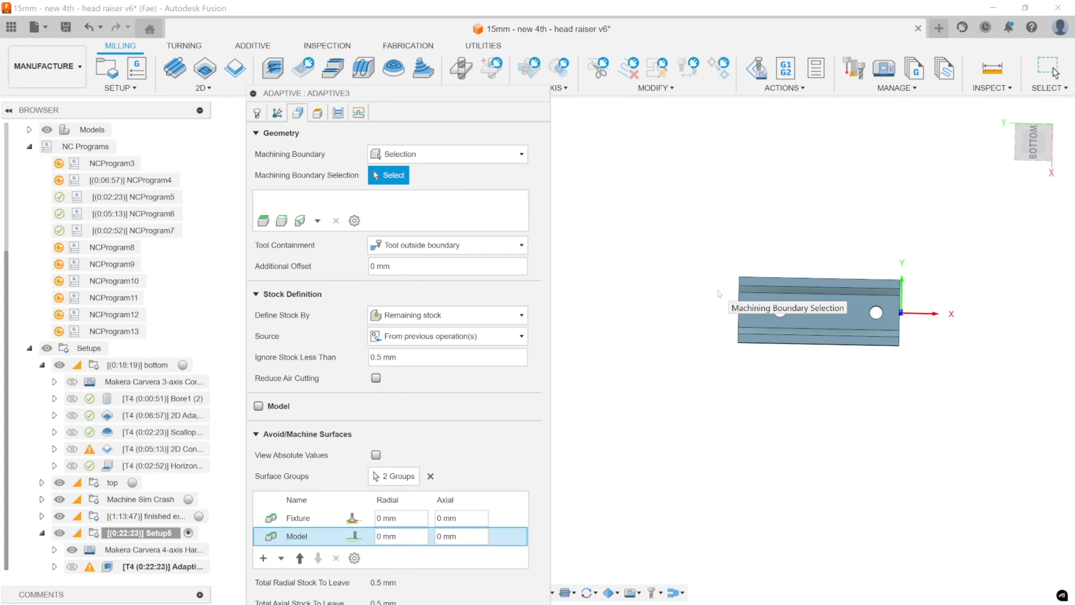
pyautogui.click(803, 299)
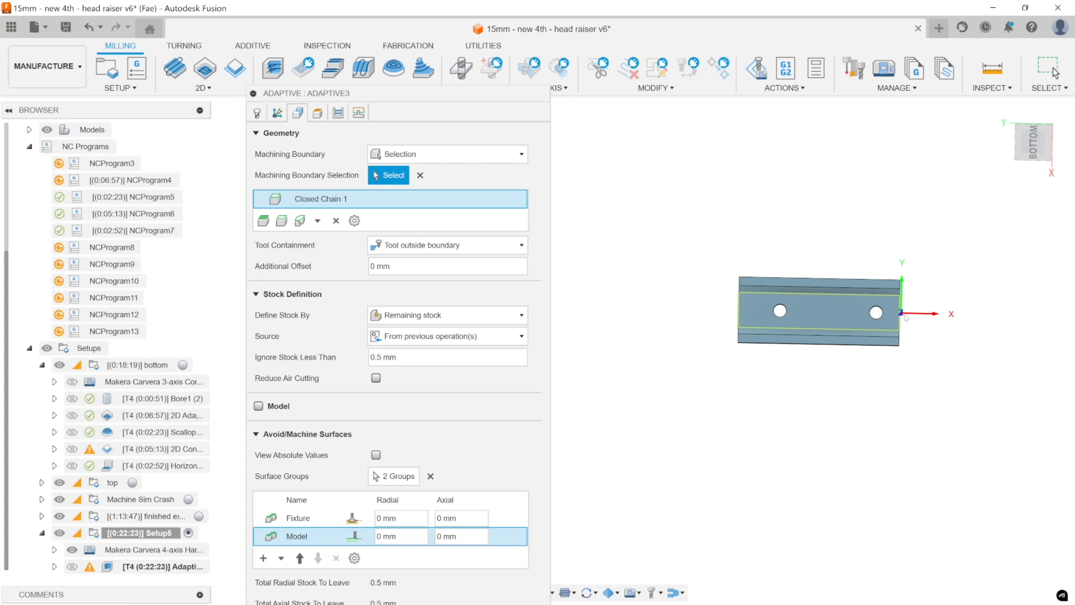
pyautogui.keyDown('shift'); pyautogui.moveTo(907, 414); pyautogui.dragTo(863, 345, button='middle'); pyautogui.keyUp('shift')
pyautogui.scroll(3, 863, 346)
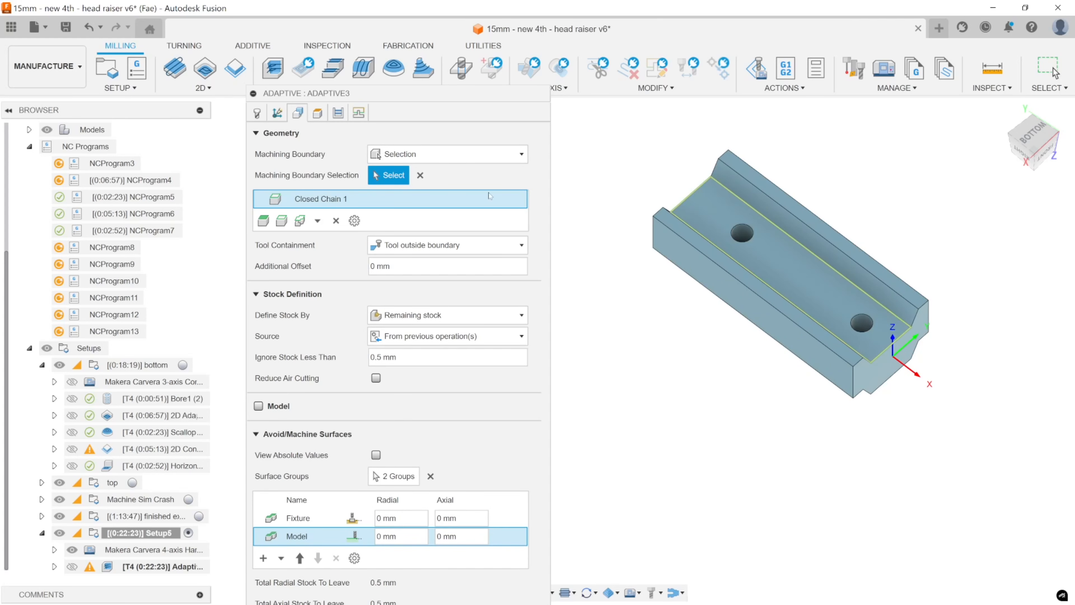
pyautogui.click(451, 161)
pyautogui.click(402, 200)
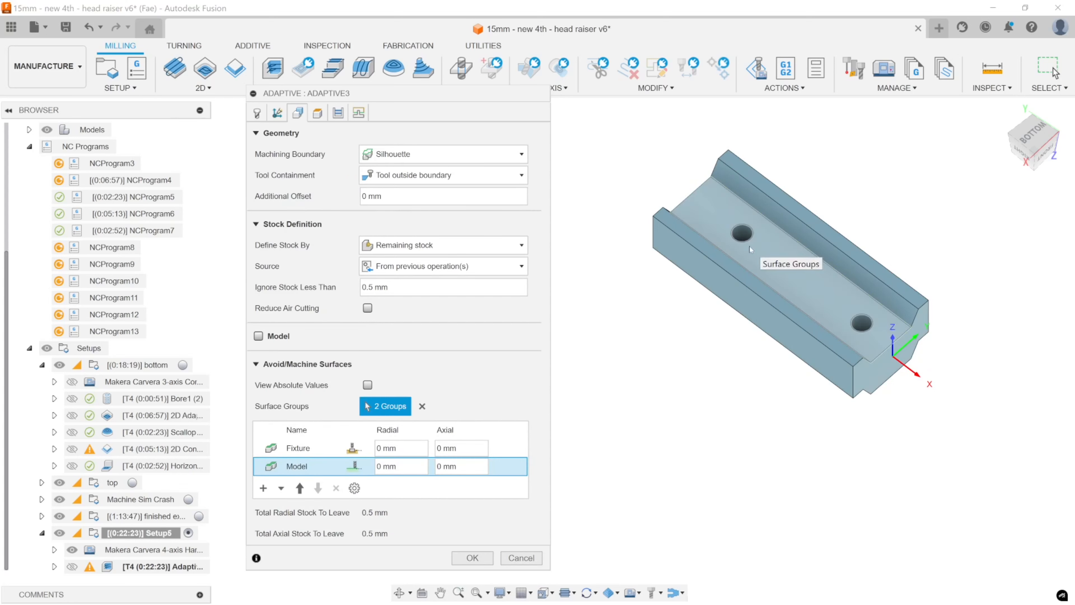
# Review the available tool containment options for the silhouette boundary.
pyautogui.keyDown('shift'); pyautogui.moveTo(749, 245); pyautogui.dragTo(834, 417, button='middle'); pyautogui.keyUp('shift')
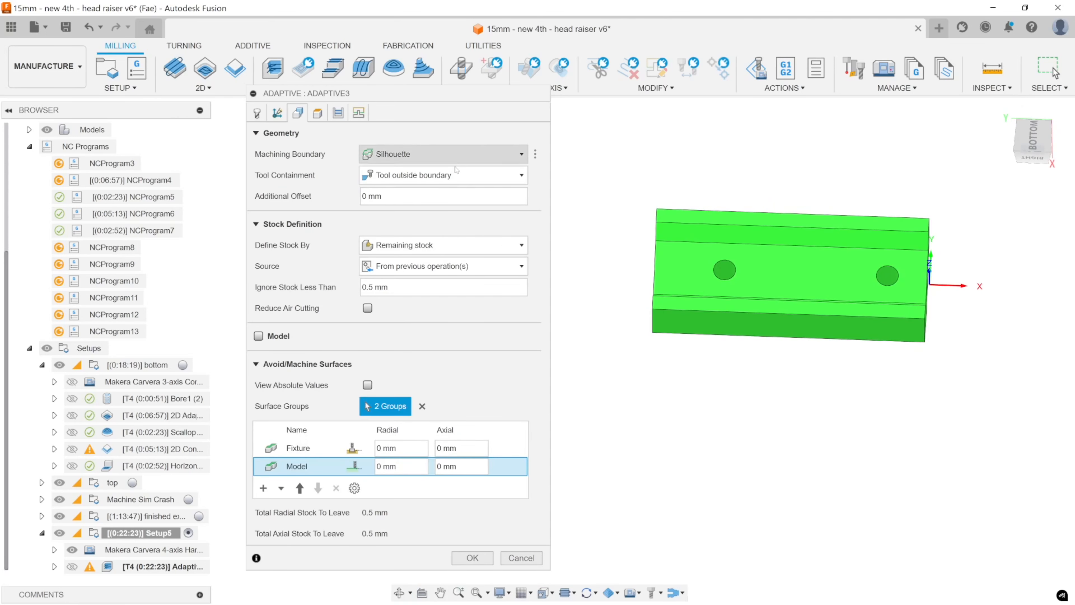
pyautogui.click(453, 176)
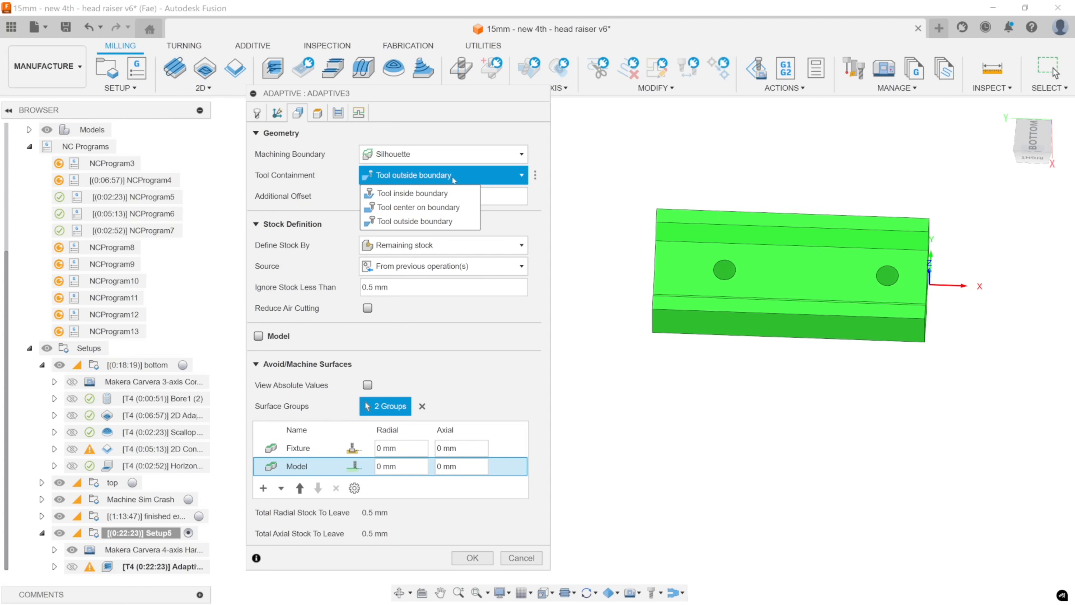
pyautogui.click(452, 180)
# Capture a new part view in Snipping Tool and circle tool positions outside, centered on and inside the upper silhouette edge.
pyautogui.moveTo(830, 317); pyautogui.dragTo(823, 371, button='middle')
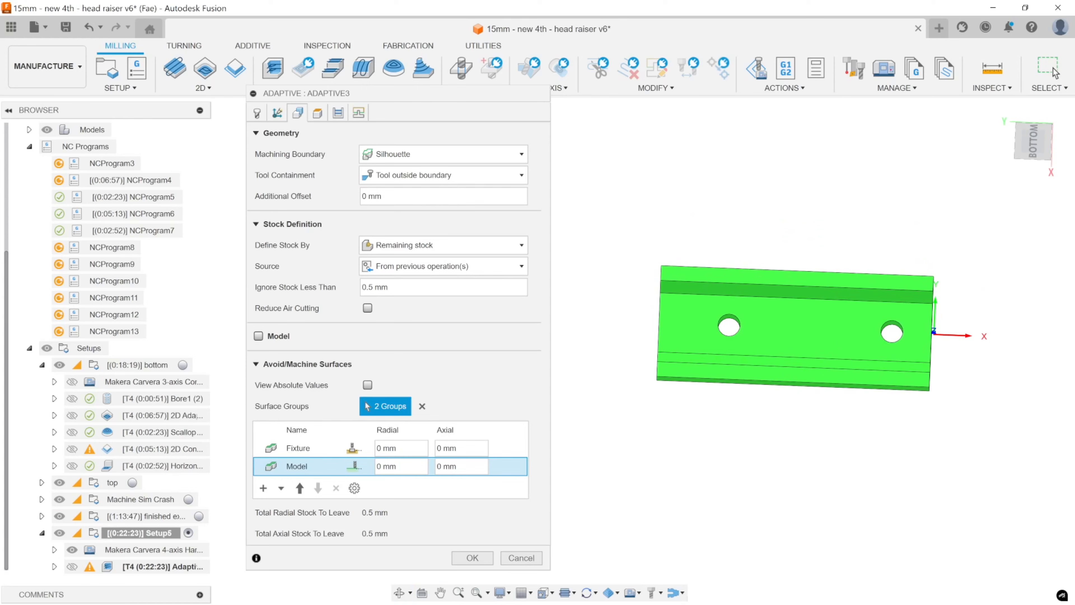
pyautogui.hotkey('alt', 'Tab')
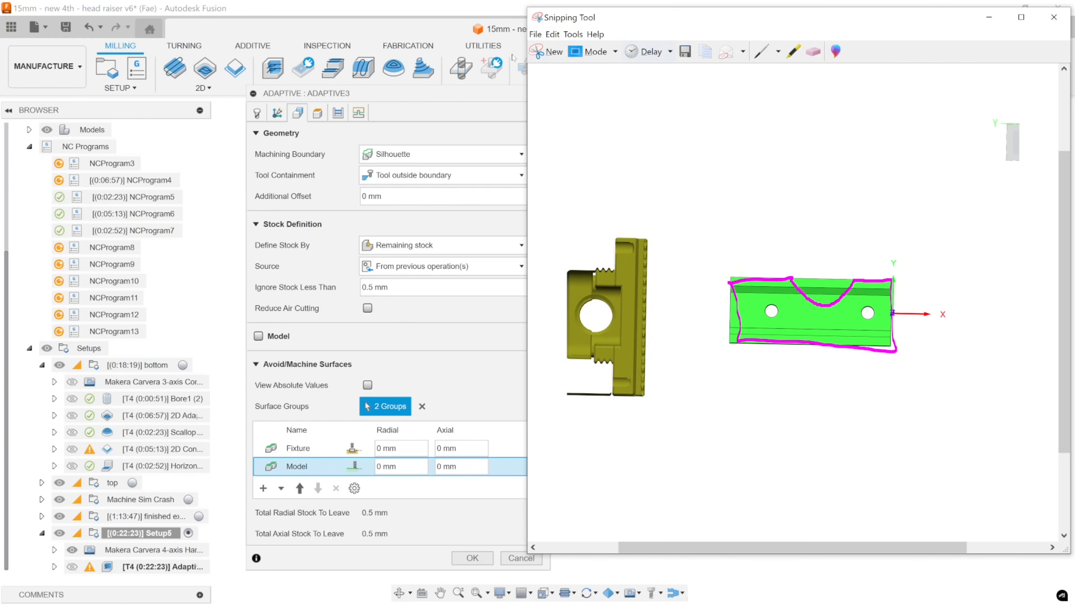
pyautogui.hotkey('ctrl', 'n')
pyautogui.moveTo(582, 141); pyautogui.dragTo(1037, 468)
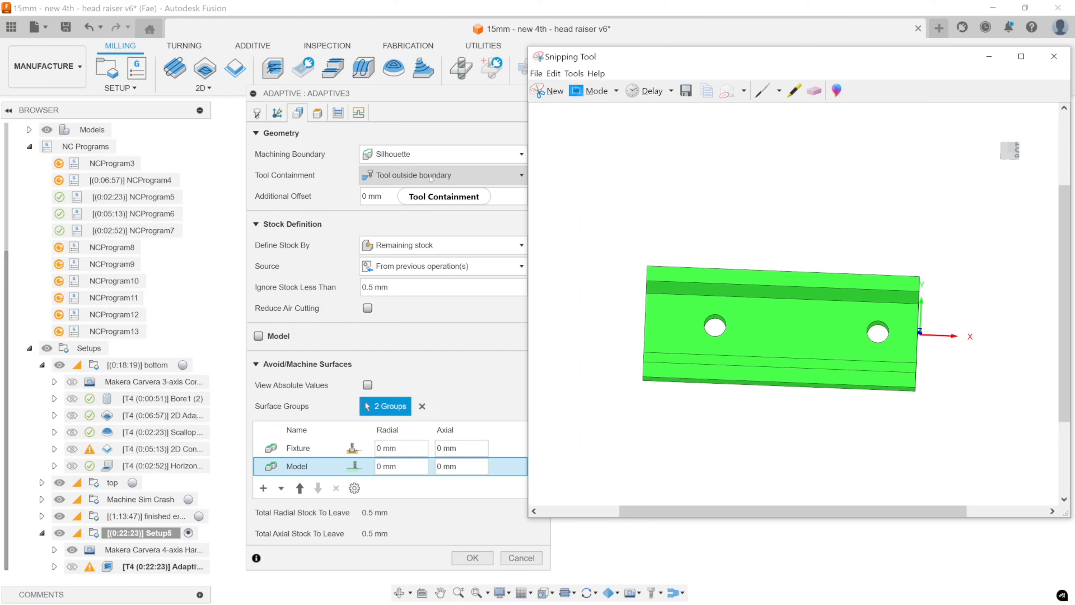
pyautogui.moveTo(651, 262)
pyautogui.mouseDown()
pyautogui.moveTo(641, 260)
pyautogui.moveTo(660, 247)
pyautogui.moveTo(637, 262)
pyautogui.moveTo(664, 264)
pyautogui.mouseUp()
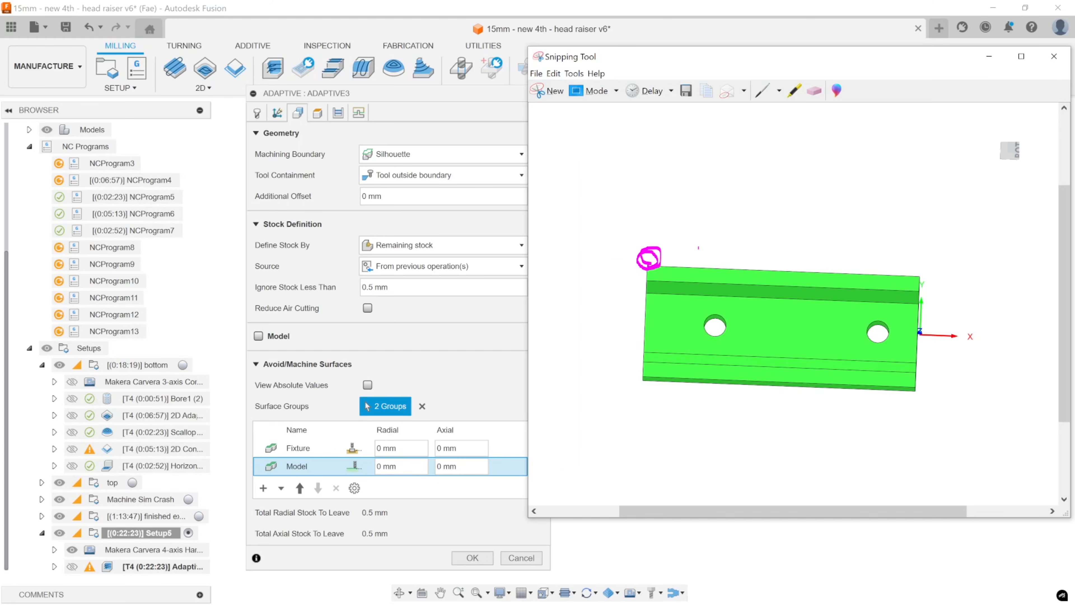
pyautogui.moveTo(695, 261)
pyautogui.mouseDown()
pyautogui.moveTo(711, 277)
pyautogui.moveTo(693, 257)
pyautogui.moveTo(702, 255)
pyautogui.mouseUp()
pyautogui.moveTo(768, 271)
pyautogui.mouseDown()
pyautogui.moveTo(758, 283)
pyautogui.moveTo(775, 293)
pyautogui.moveTo(770, 272)
pyautogui.moveTo(757, 281)
pyautogui.moveTo(772, 284)
pyautogui.mouseUp()
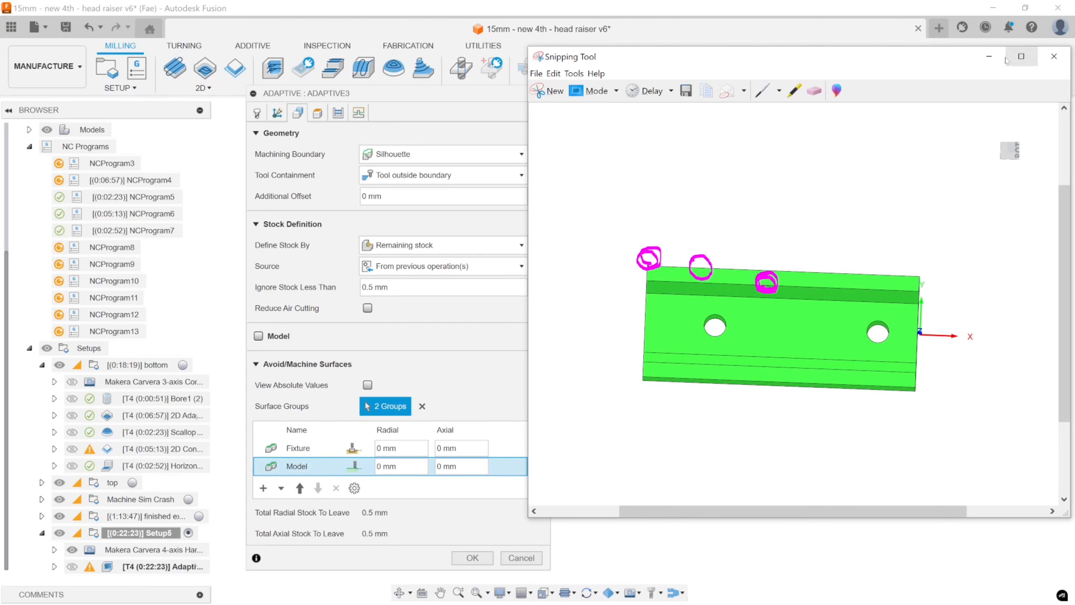
pyautogui.click(989, 56)
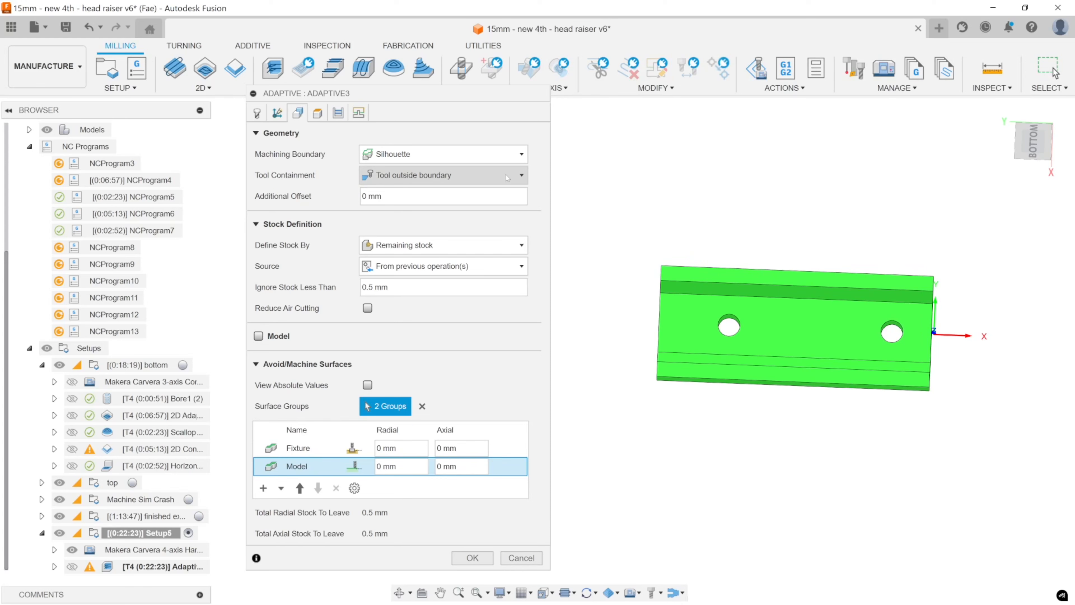
# Set the silhouette boundary's additional offset to 0.5 mm in Adaptive3.
pyautogui.click(465, 196)
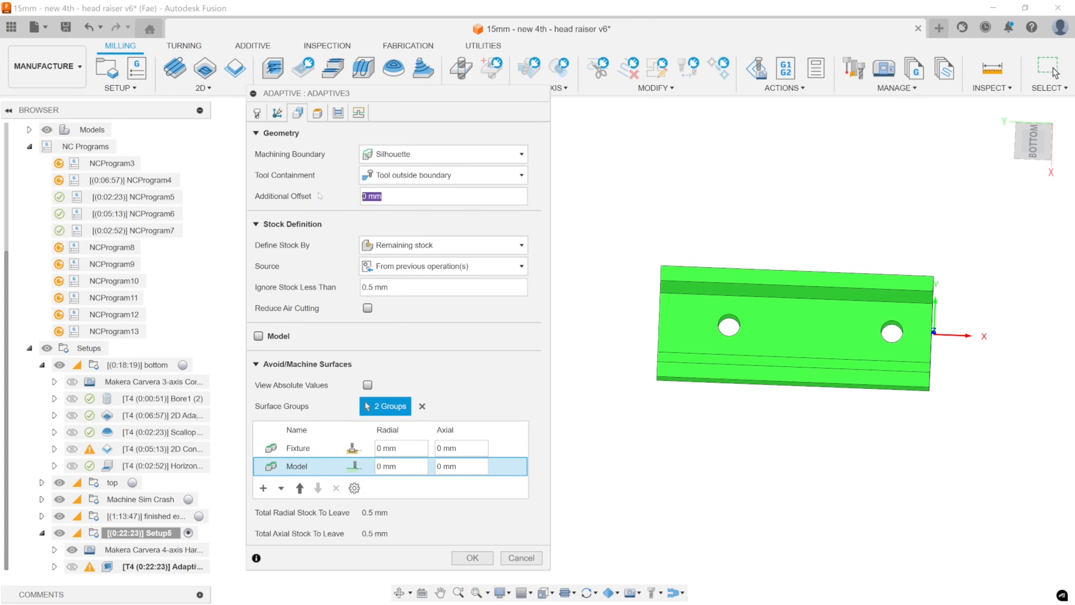
pyautogui.write('0.5')
pyautogui.moveTo(777, 374); pyautogui.dragTo(813, 349, button='middle')
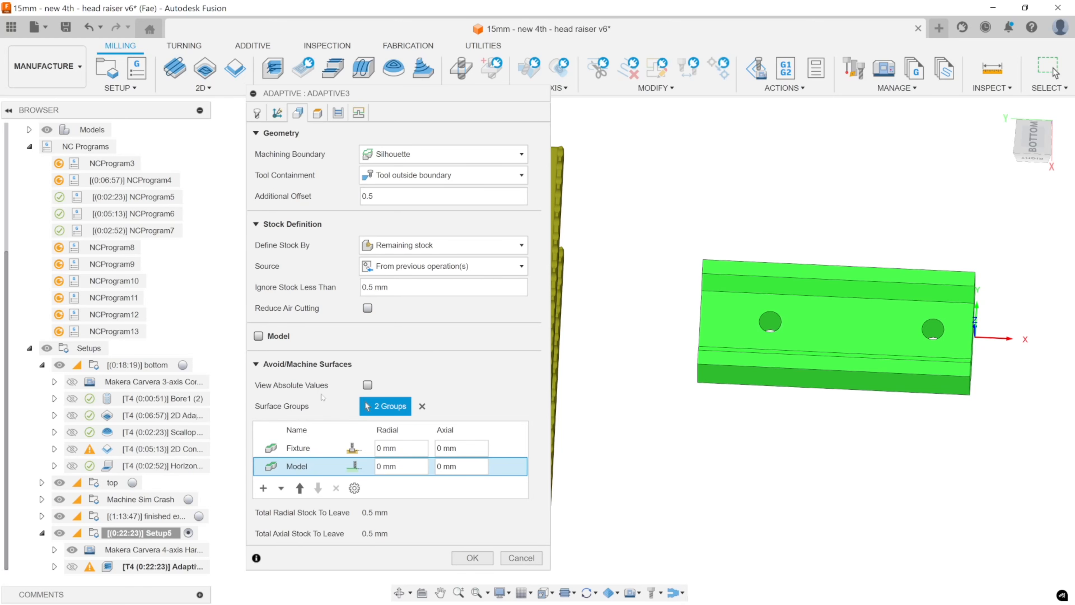
pyautogui.moveTo(315, 367)
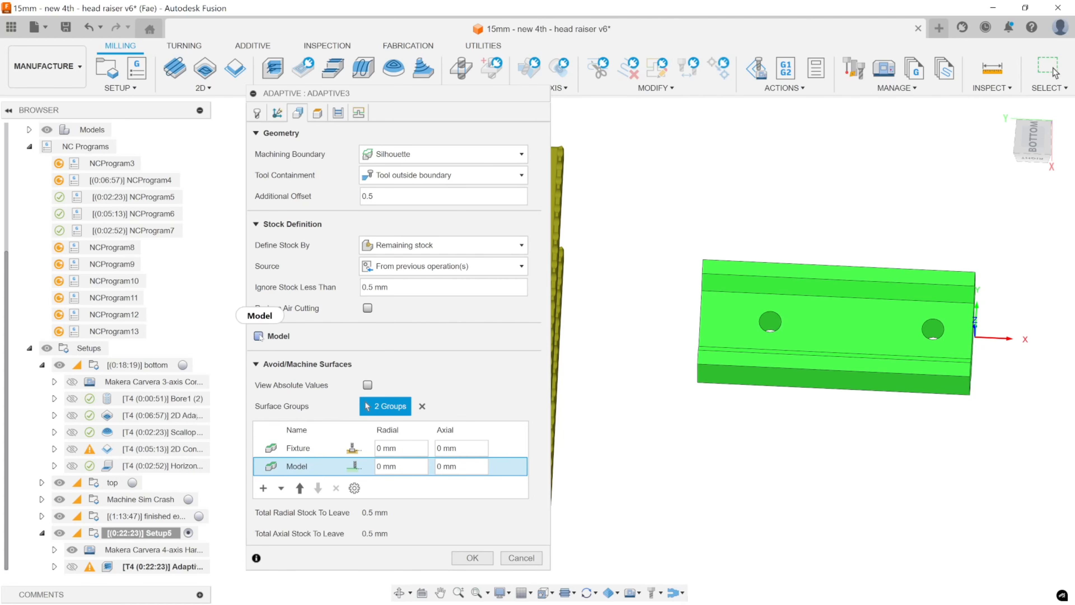
pyautogui.moveTo(258, 338)
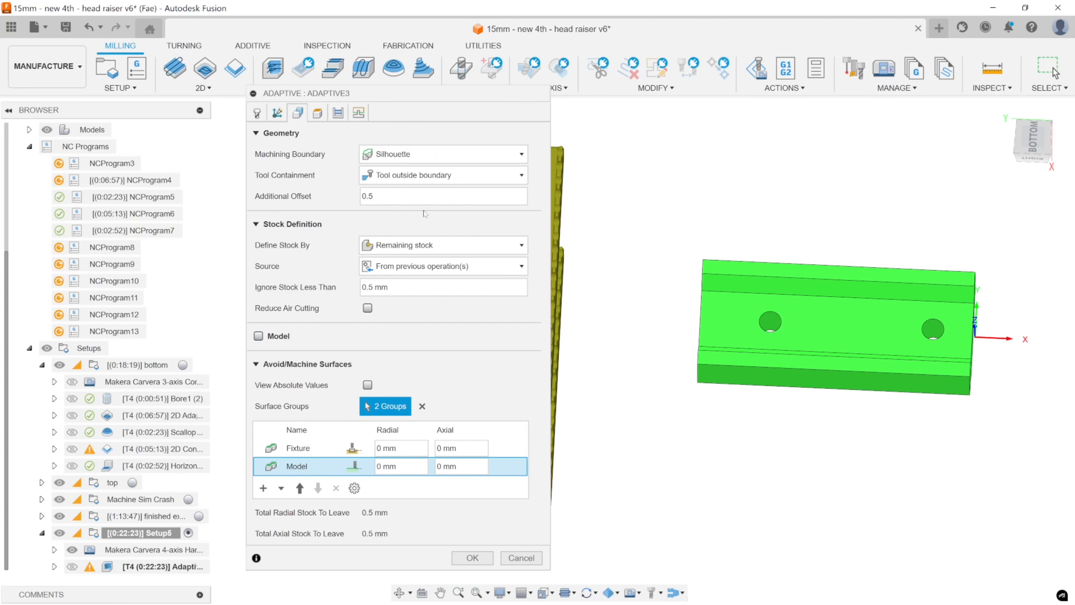
# Check the Adaptive3 height planes around the part and apply the operation's changes.
pyautogui.click(323, 114)
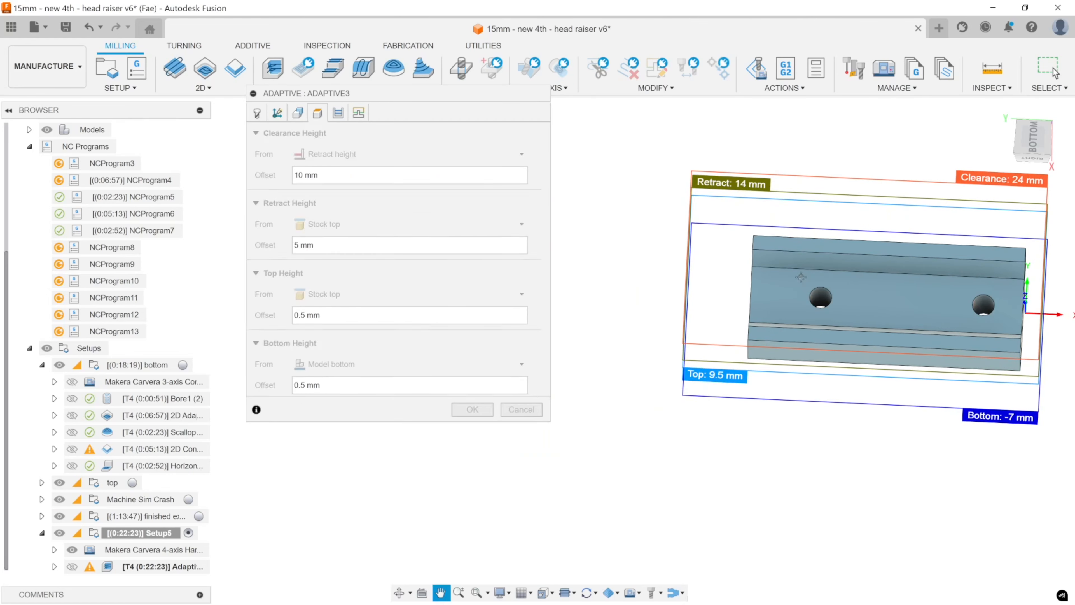
pyautogui.keyDown('shift'); pyautogui.moveTo(801, 278); pyautogui.dragTo(850, 271, button='middle'); pyautogui.keyUp('shift')
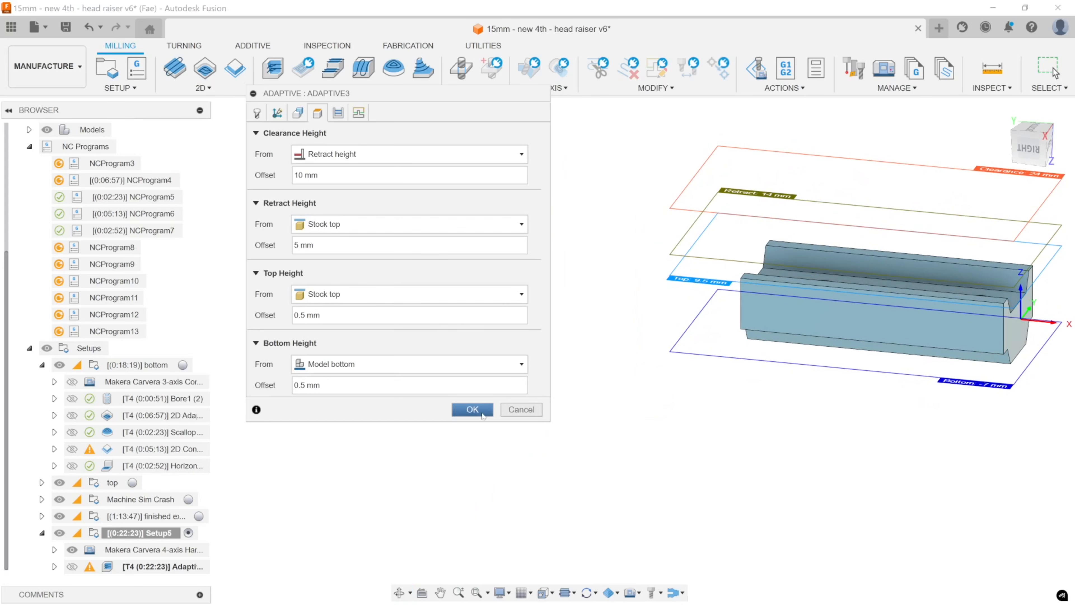
pyautogui.click(472, 409)
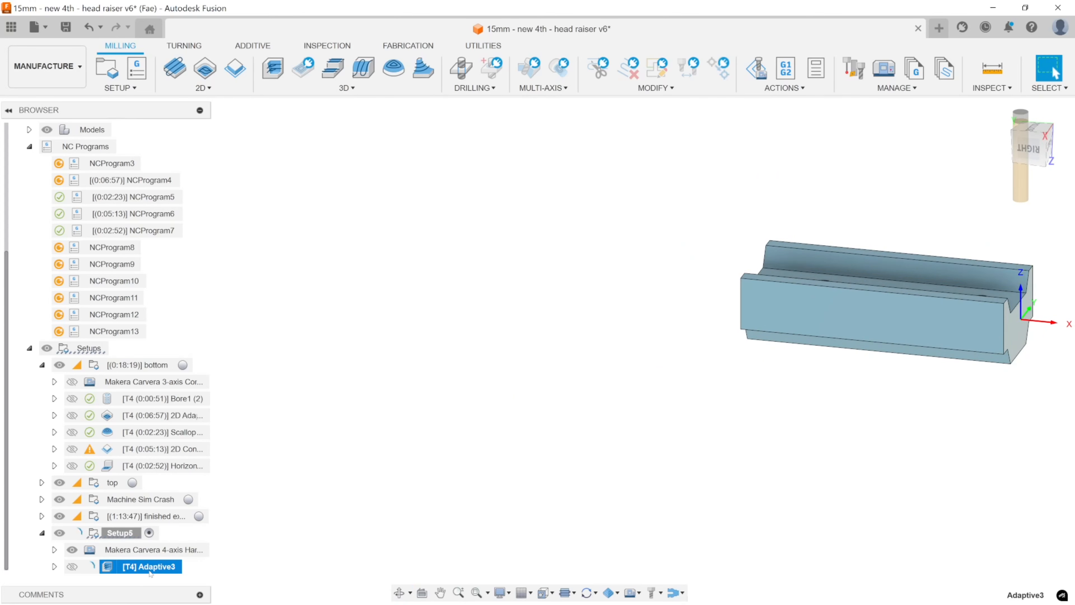
# Reopen Adaptive3 and examine its clearance, retract, top and bottom height planes against the part from several angles.
pyautogui.doubleClick(122, 568)
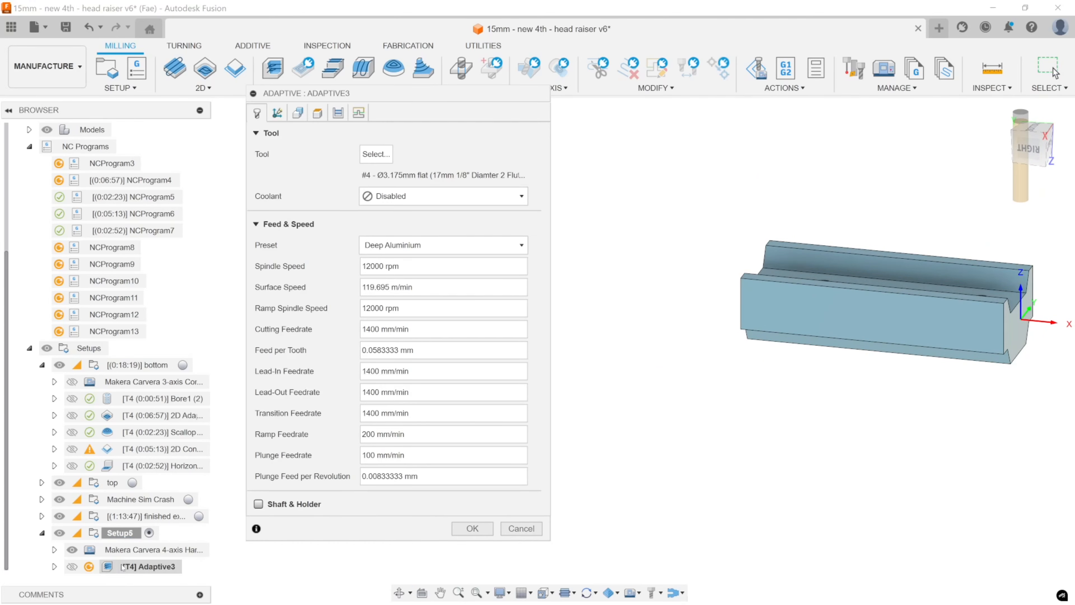
pyautogui.click(318, 113)
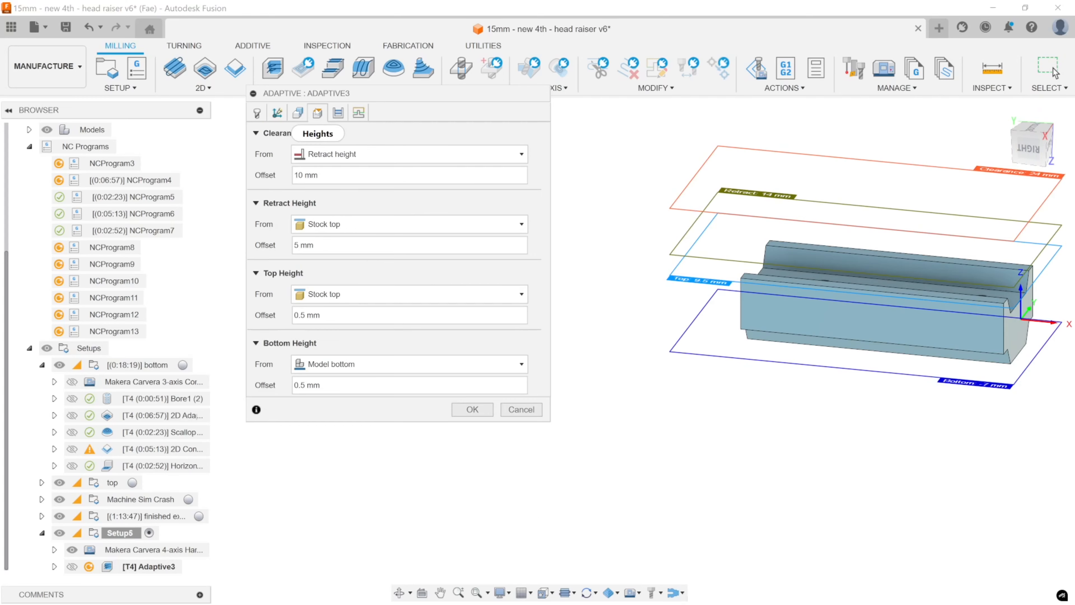
pyautogui.keyDown('shift'); pyautogui.moveTo(902, 276); pyautogui.dragTo(838, 305, button='middle'); pyautogui.keyUp('shift')
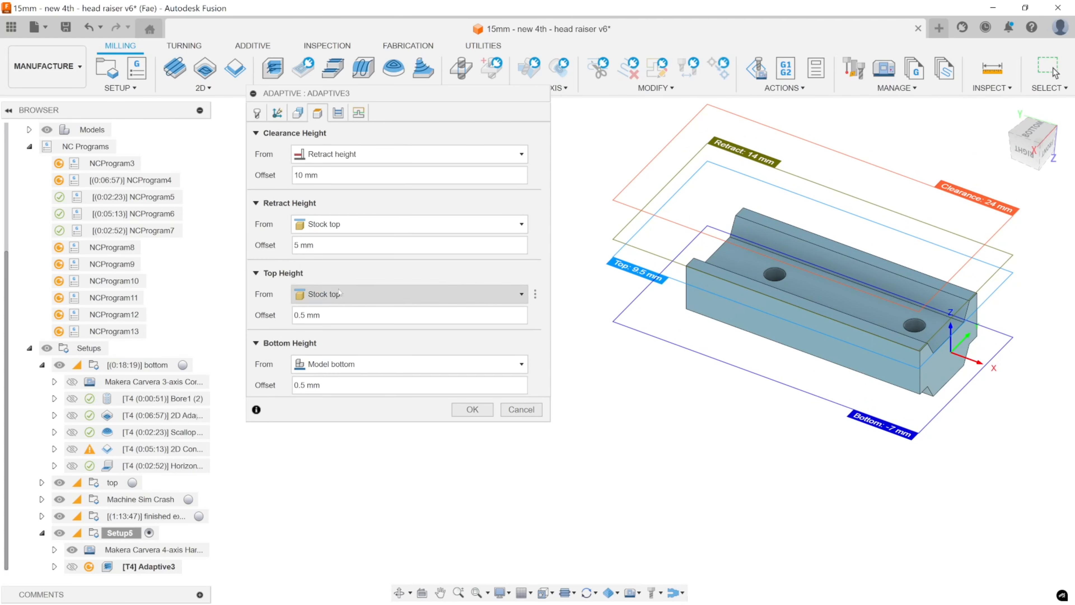
pyautogui.moveTo(764, 282); pyautogui.dragTo(842, 312, button='middle')
pyautogui.scroll(6, 843, 311)
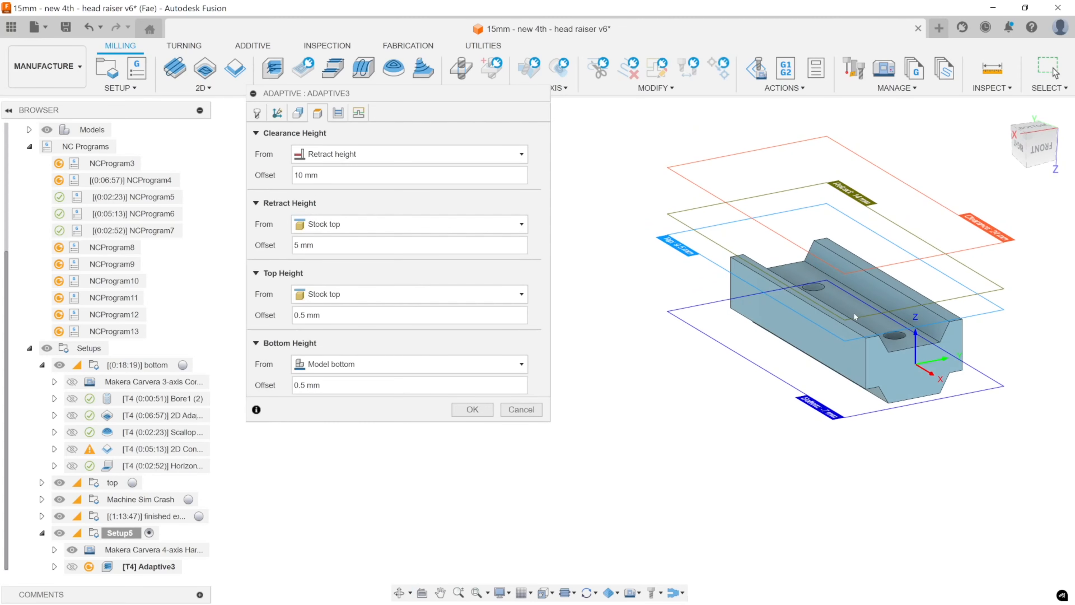
pyautogui.keyDown('shift'); pyautogui.moveTo(837, 314); pyautogui.dragTo(836, 308, button='middle'); pyautogui.keyUp('shift')
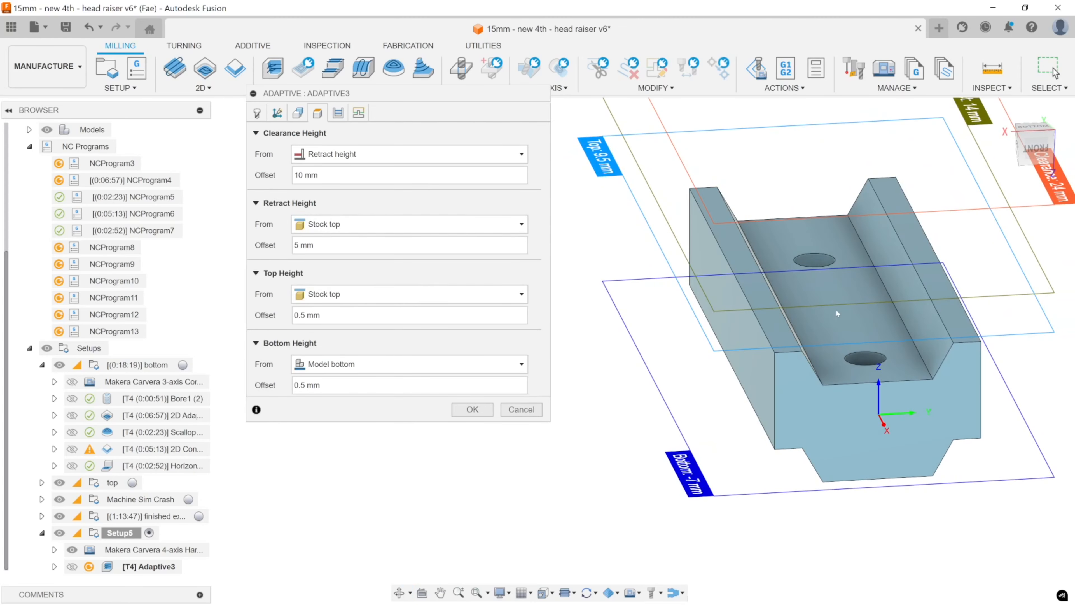
pyautogui.keyDown('shift'); pyautogui.moveTo(871, 271); pyautogui.dragTo(837, 346, button='middle'); pyautogui.keyUp('shift')
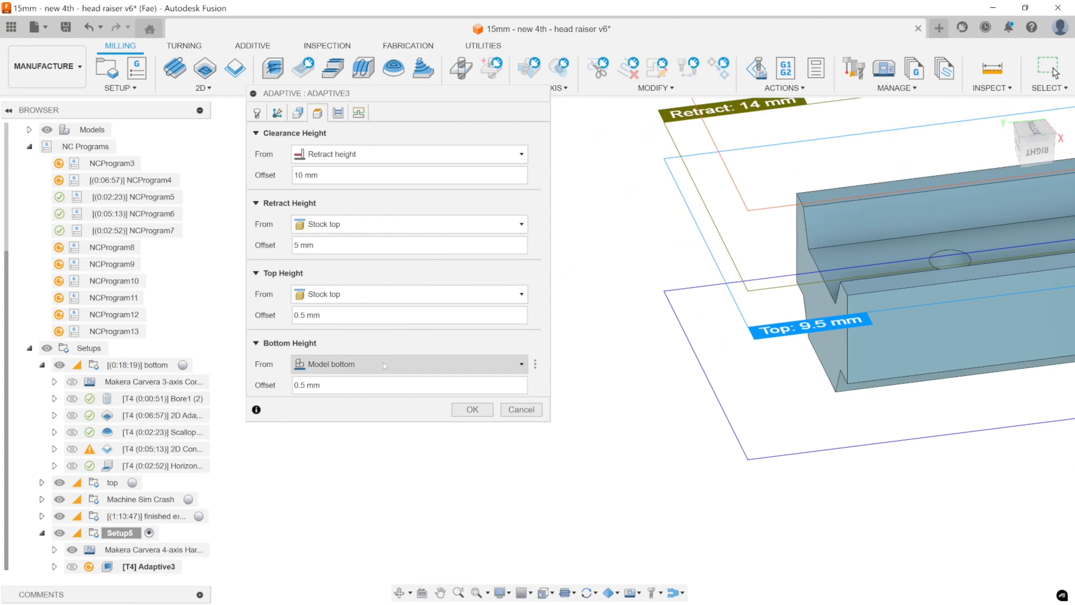
# Set Adaptive3's bottom height reference to the channel floor face containing the two holes and apply the operation.
pyautogui.scroll(-5, 841, 336)
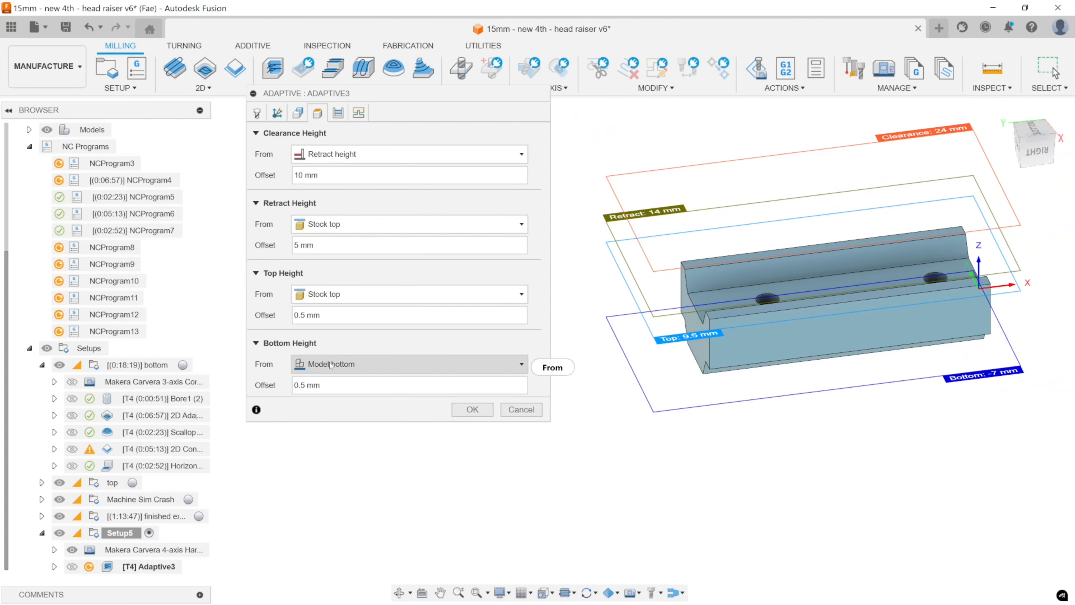
pyautogui.click(522, 364)
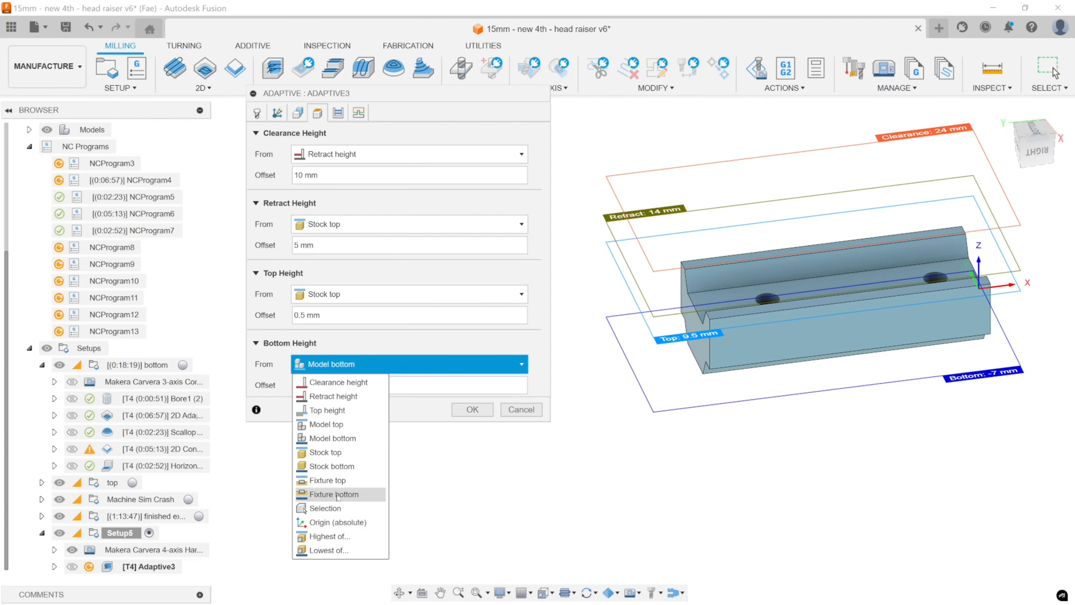
pyautogui.click(335, 508)
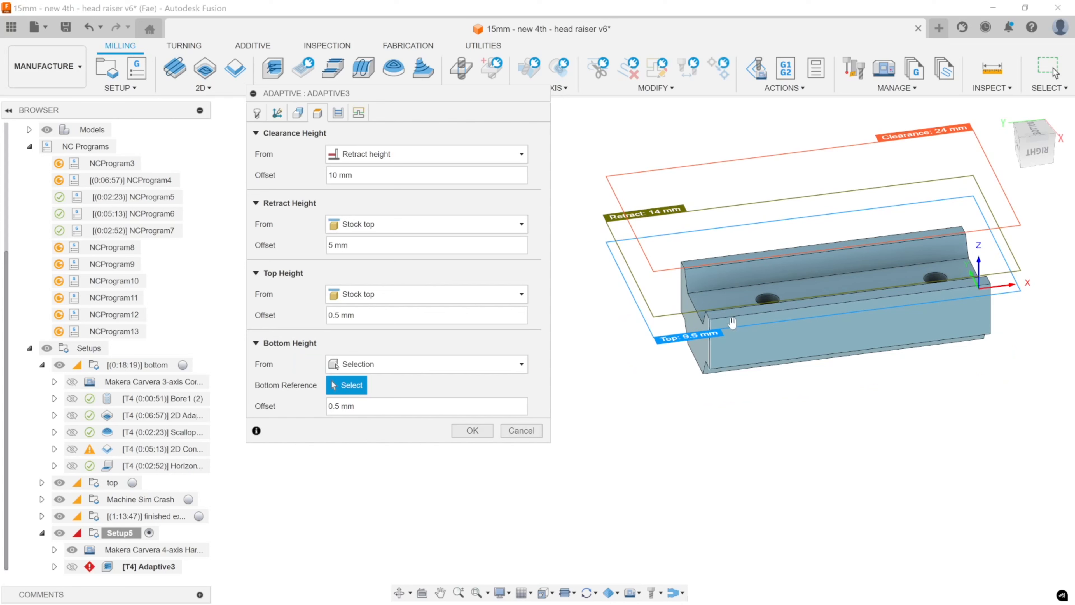
pyautogui.click(726, 299)
pyautogui.moveTo(833, 361); pyautogui.dragTo(797, 397, button='middle')
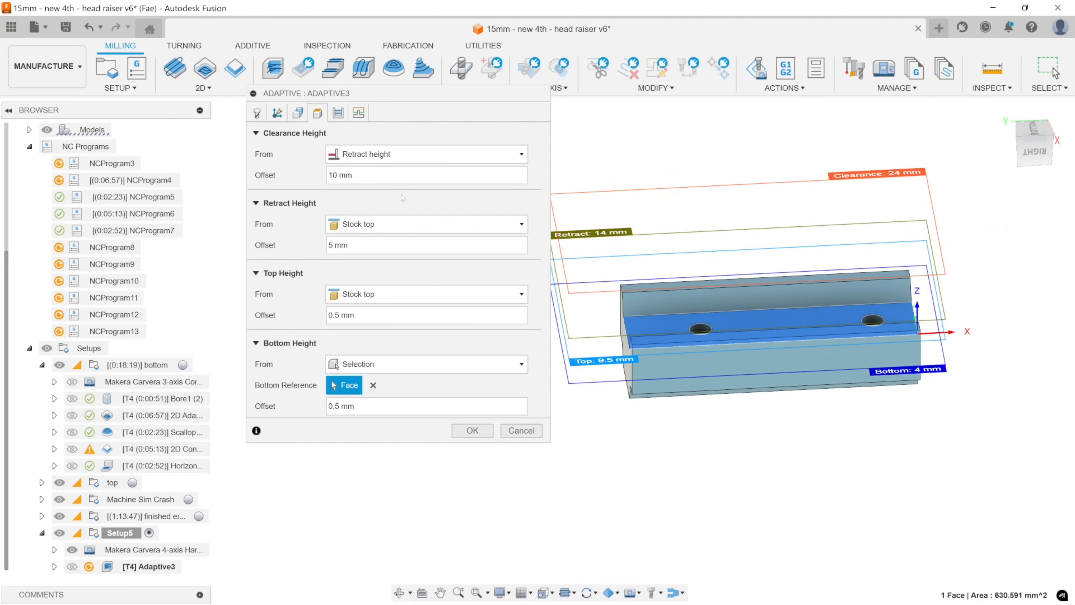
pyautogui.click(471, 430)
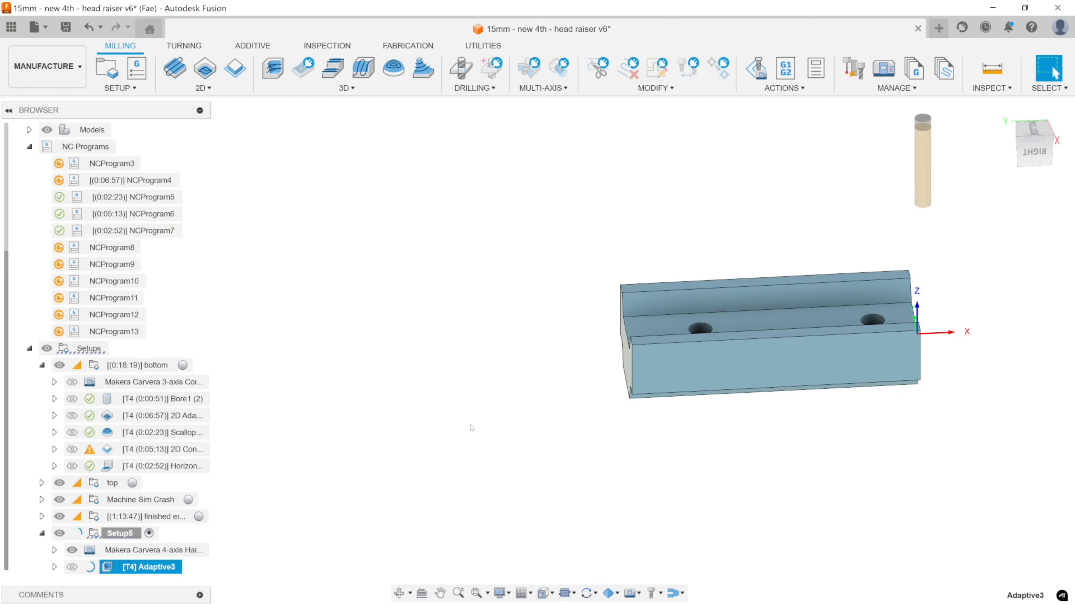
# Examine Adaptive3's simulated stock along the channel and at the closed end from several angles.
pyautogui.keyDown('shift'); pyautogui.moveTo(776, 353); pyautogui.dragTo(614, 448, button='middle'); pyautogui.keyUp('shift')
pyautogui.scroll(3, 738, 312)
pyautogui.keyDown('shift'); pyautogui.moveTo(738, 316); pyautogui.dragTo(562, 327, button='middle'); pyautogui.keyUp('shift')
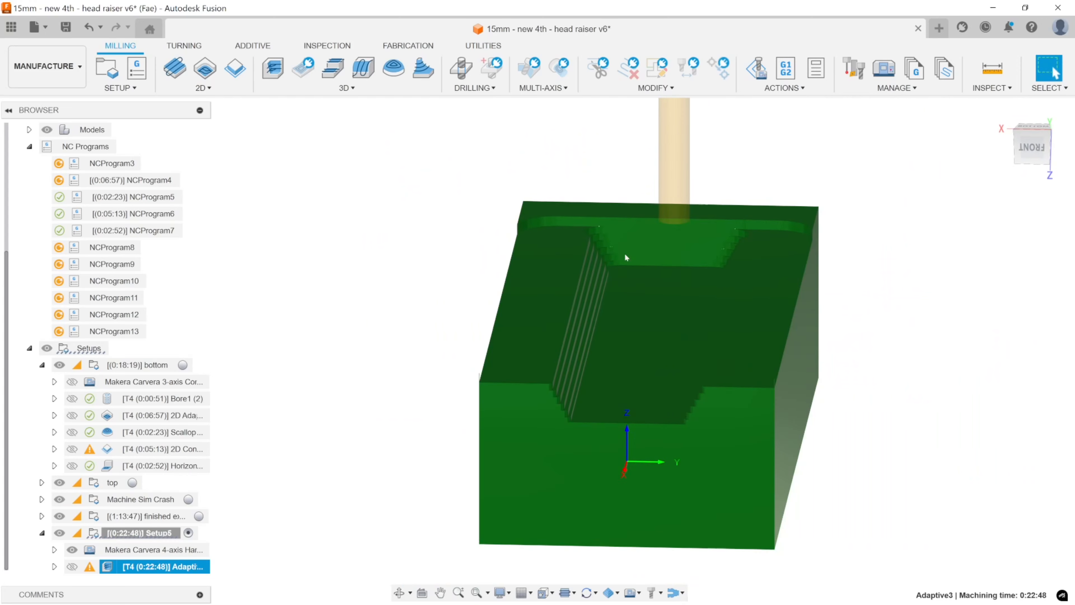
pyautogui.keyDown('shift'); pyautogui.moveTo(637, 297); pyautogui.dragTo(724, 340, button='middle'); pyautogui.keyUp('shift')
pyautogui.scroll(-3, 699, 352)
pyautogui.scroll(3, 592, 265)
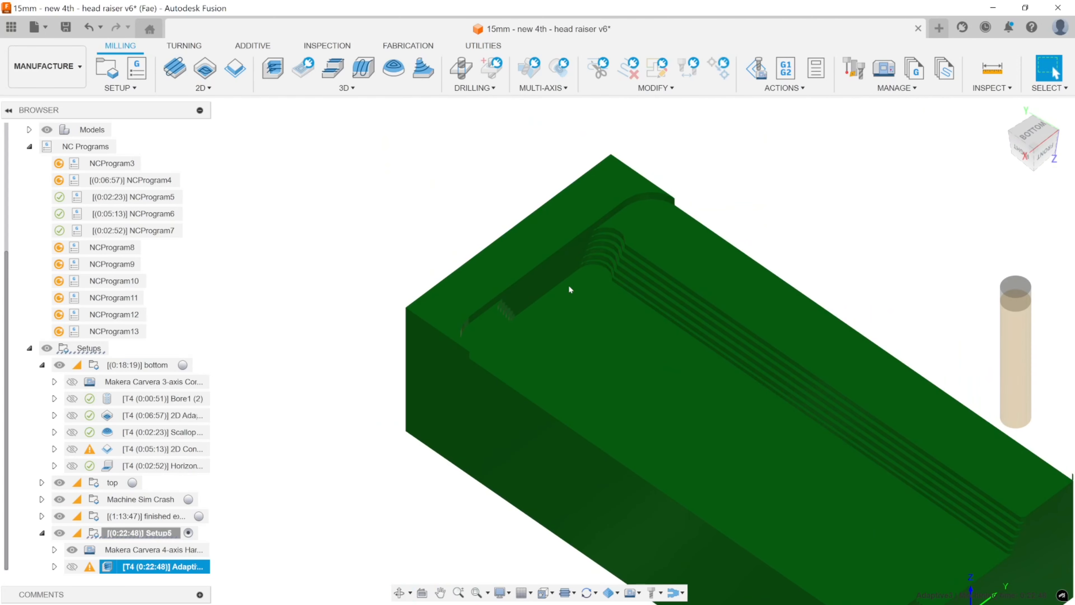
pyautogui.keyDown('shift'); pyautogui.moveTo(518, 350); pyautogui.dragTo(567, 291, button='middle'); pyautogui.keyUp('shift')
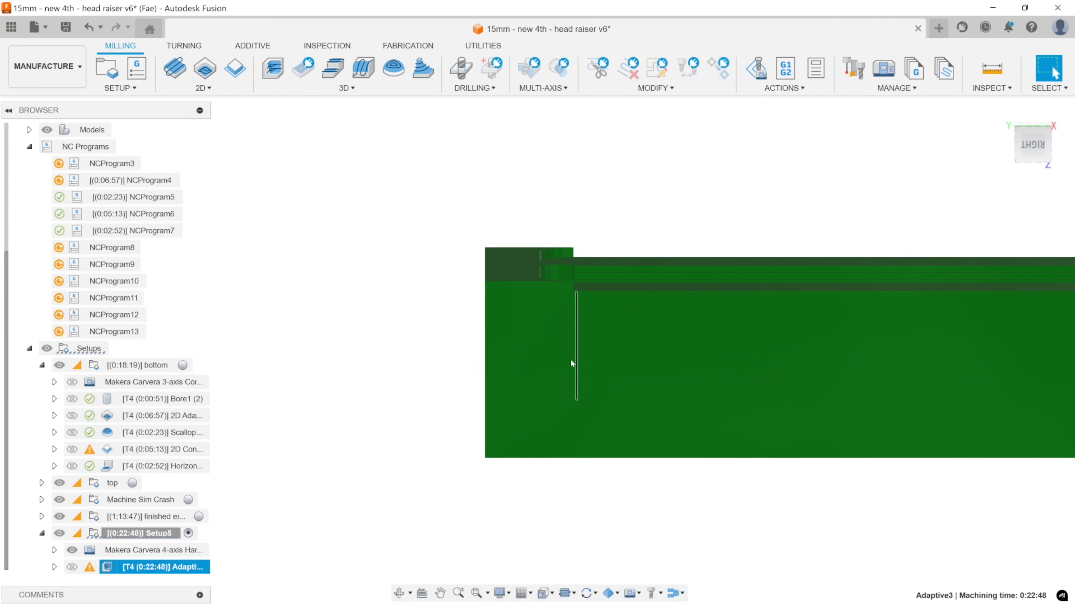
pyautogui.keyDown('shift'); pyautogui.moveTo(571, 360); pyautogui.dragTo(552, 389, button='middle'); pyautogui.keyUp('shift')
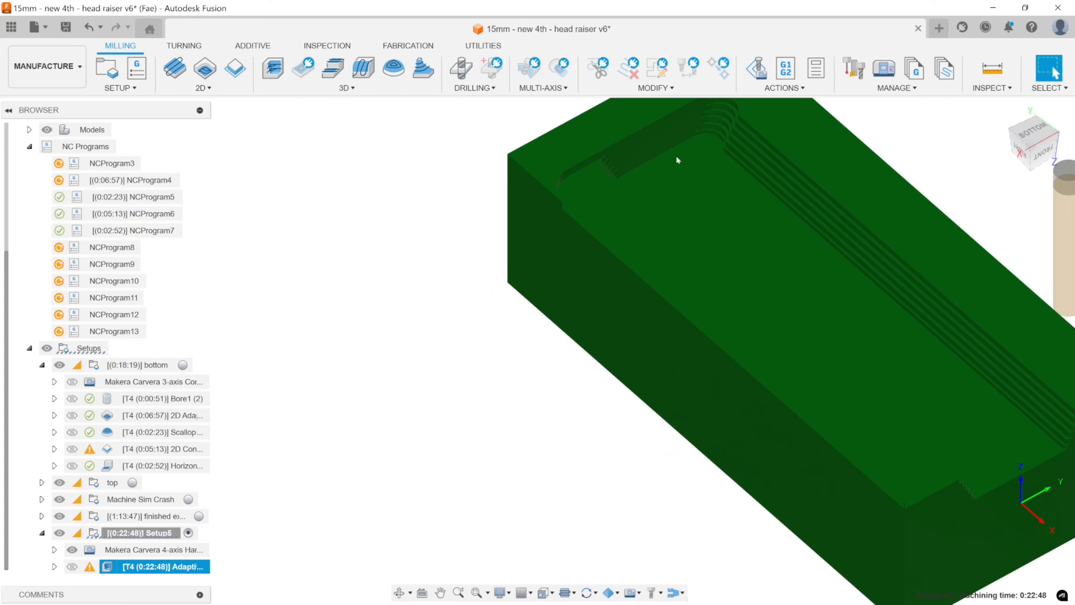
# Inspect the stair-stepped material left on the channel's angled walls up close and from the front.
pyautogui.moveTo(659, 180); pyautogui.dragTo(688, 290, button='middle')
pyautogui.moveTo(688, 290); pyautogui.dragTo(689, 358, button='middle')
pyautogui.scroll(9, 658, 328)
pyautogui.keyDown('shift'); pyautogui.moveTo(651, 306); pyautogui.dragTo(666, 318, button='middle'); pyautogui.keyUp('shift')
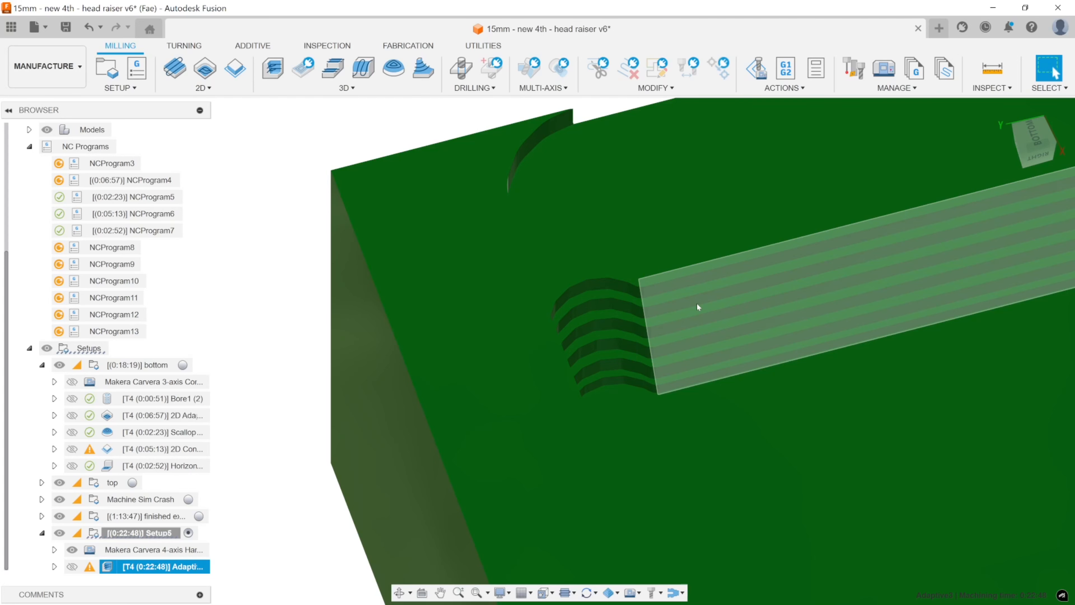
pyautogui.scroll(-5, 869, 418)
pyautogui.moveTo(869, 418); pyautogui.dragTo(724, 276, button='middle')
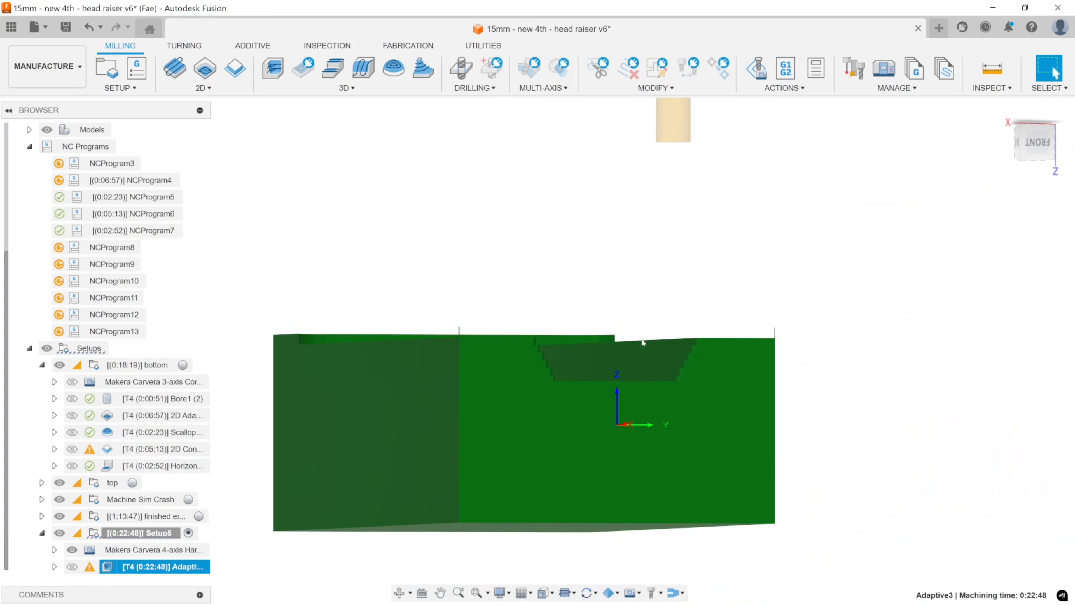
pyautogui.scroll(6, 648, 344)
pyautogui.moveTo(672, 360); pyautogui.dragTo(790, 314, button='middle')
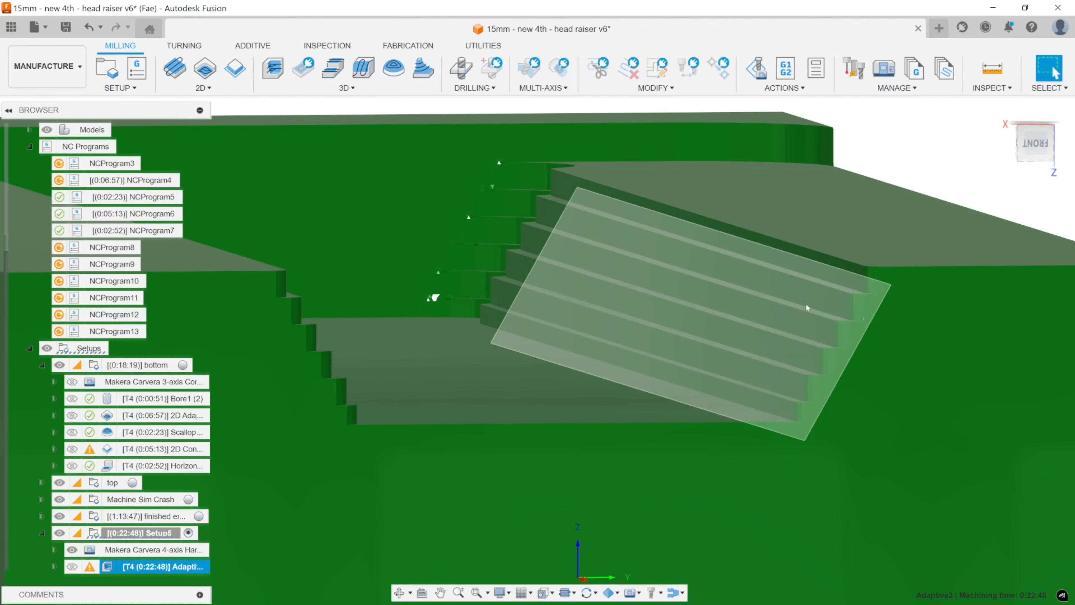
pyautogui.keyDown('shift'); pyautogui.moveTo(806, 304); pyautogui.dragTo(739, 372, button='middle'); pyautogui.keyUp('shift')
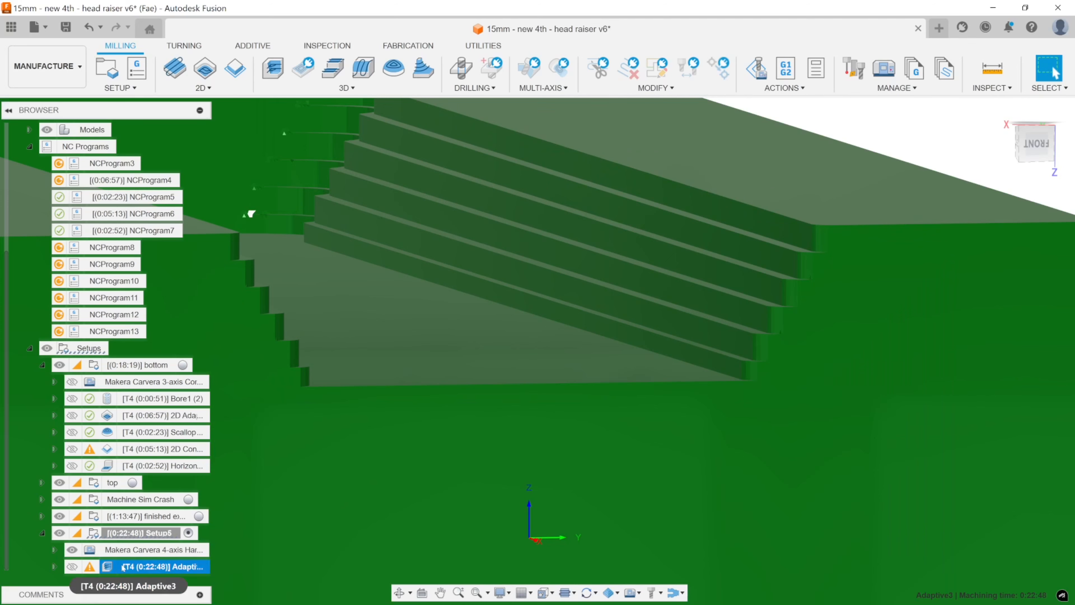
# Reopen Adaptive3's pass settings and set the optimal load to 0.3 mm.
pyautogui.doubleClick(125, 567)
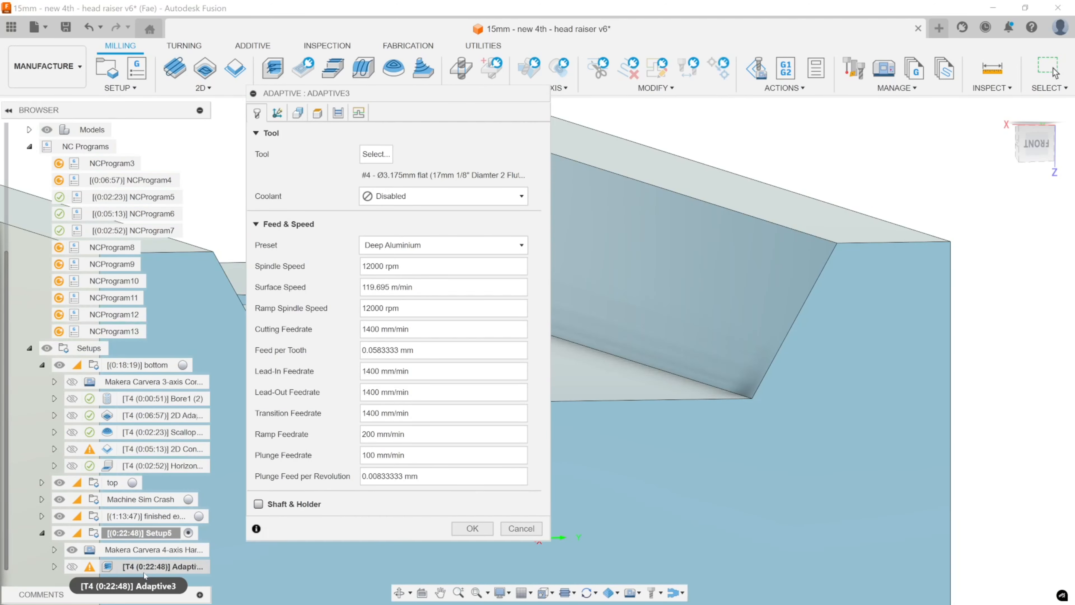
pyautogui.click(337, 112)
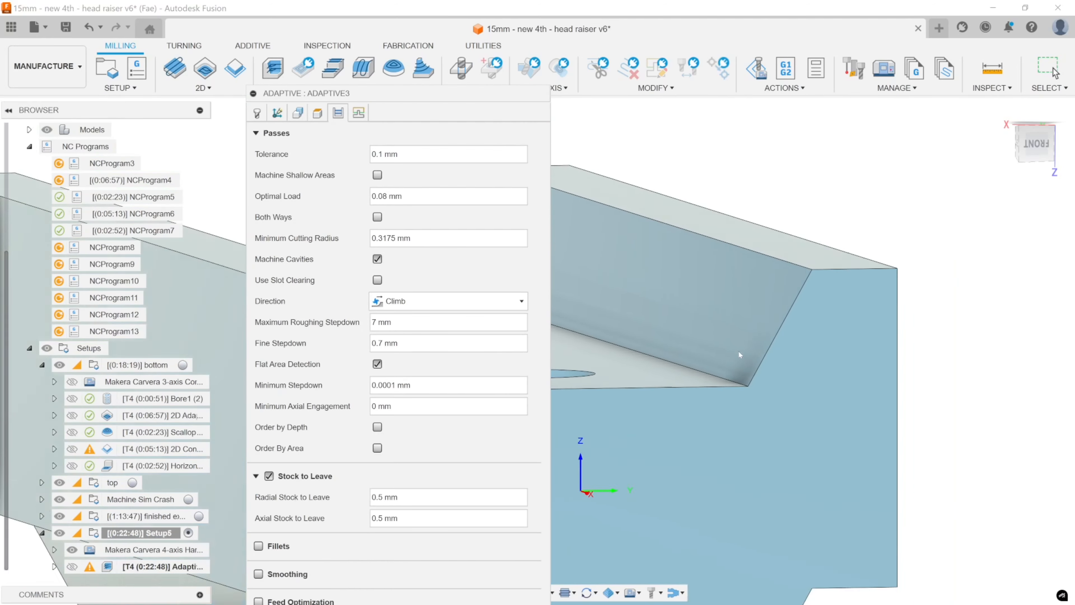
pyautogui.keyDown('shift'); pyautogui.moveTo(756, 337); pyautogui.dragTo(832, 278, button='middle'); pyautogui.keyUp('shift')
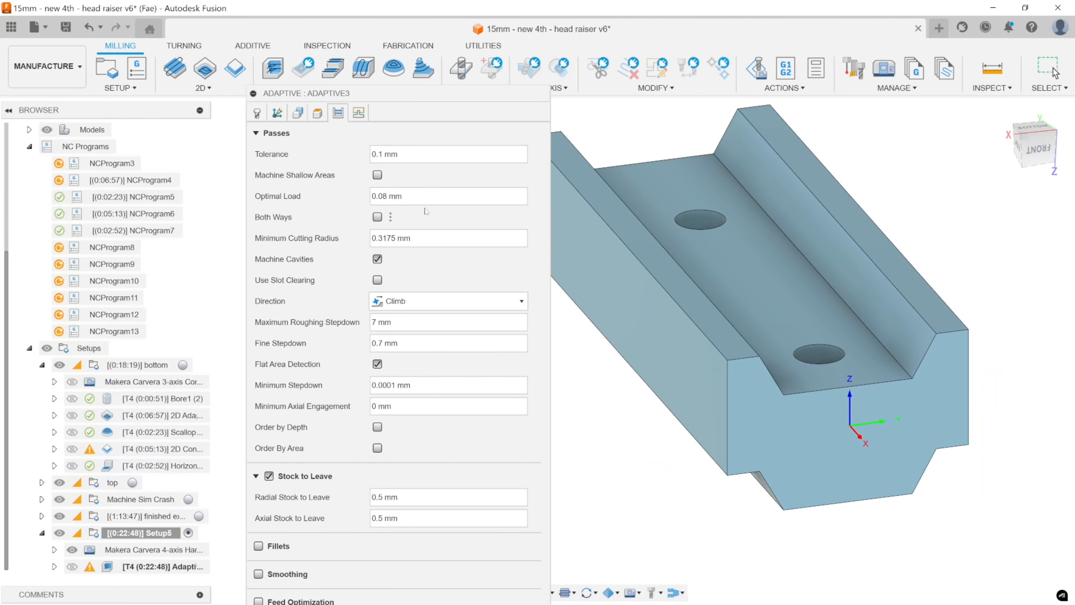
pyautogui.doubleClick(382, 196)
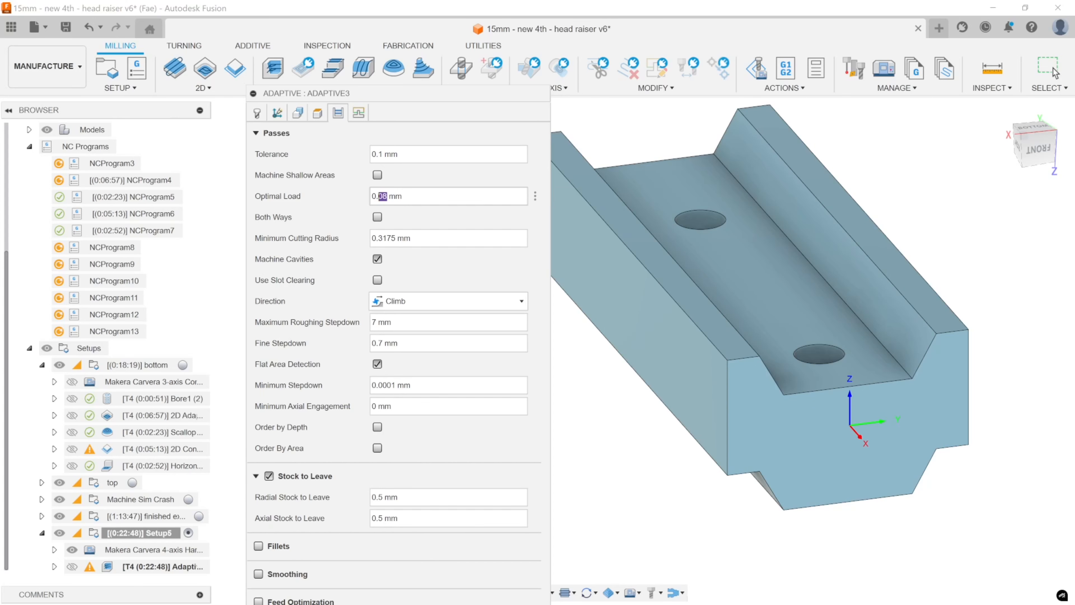
pyautogui.moveTo(407, 196); pyautogui.dragTo(356, 201)
pyautogui.click(393, 196)
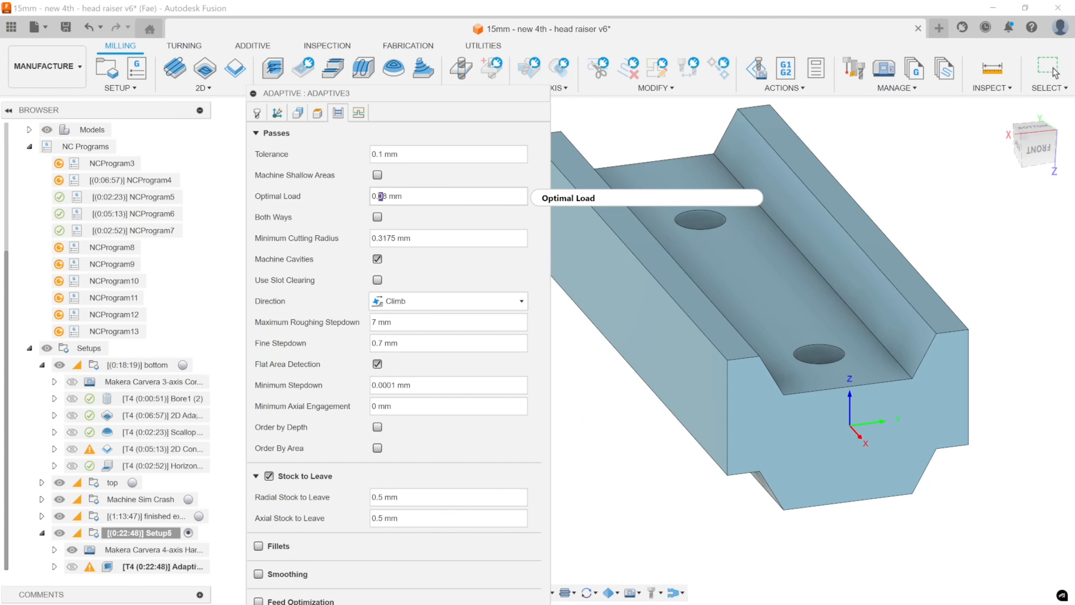
pyautogui.write('3')
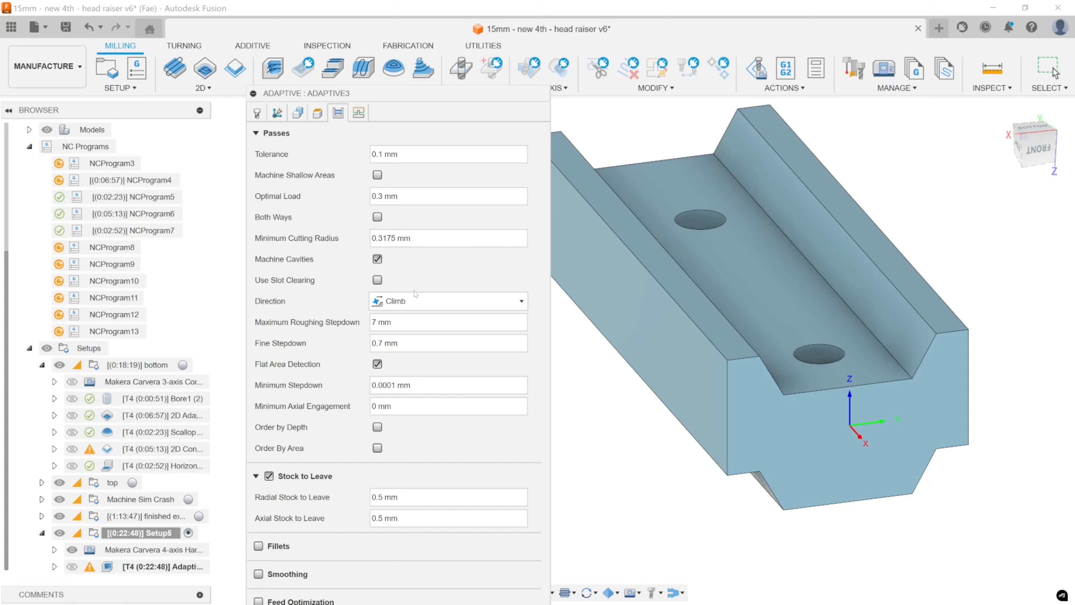
# Set Adaptive3's fine stepdown to 2 mm, apply the operation and check the resulting steps in the stock.
pyautogui.moveTo(423, 322)
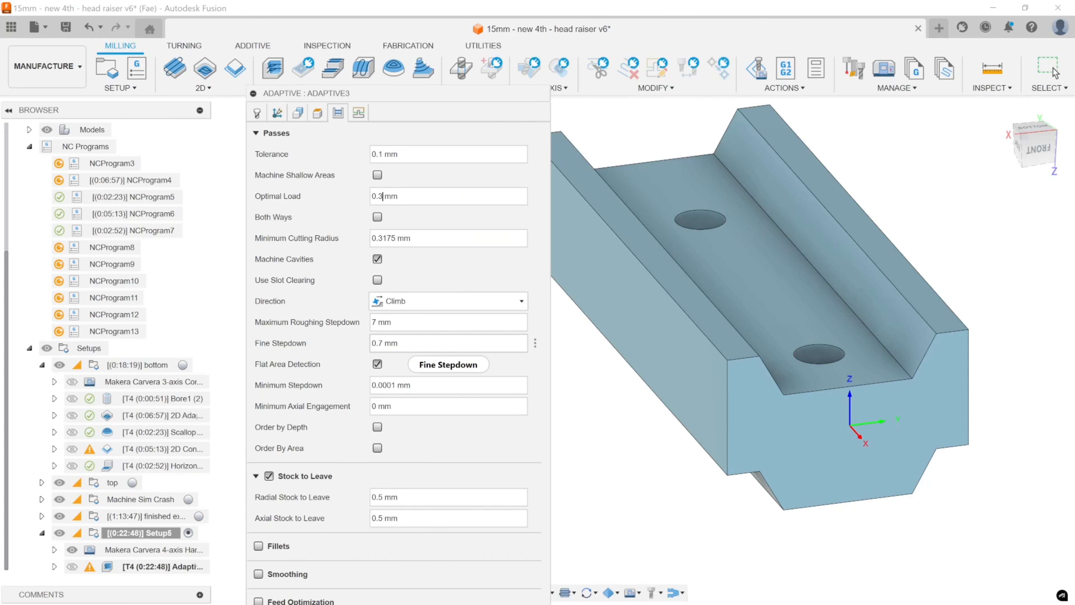
pyautogui.doubleClick(377, 342)
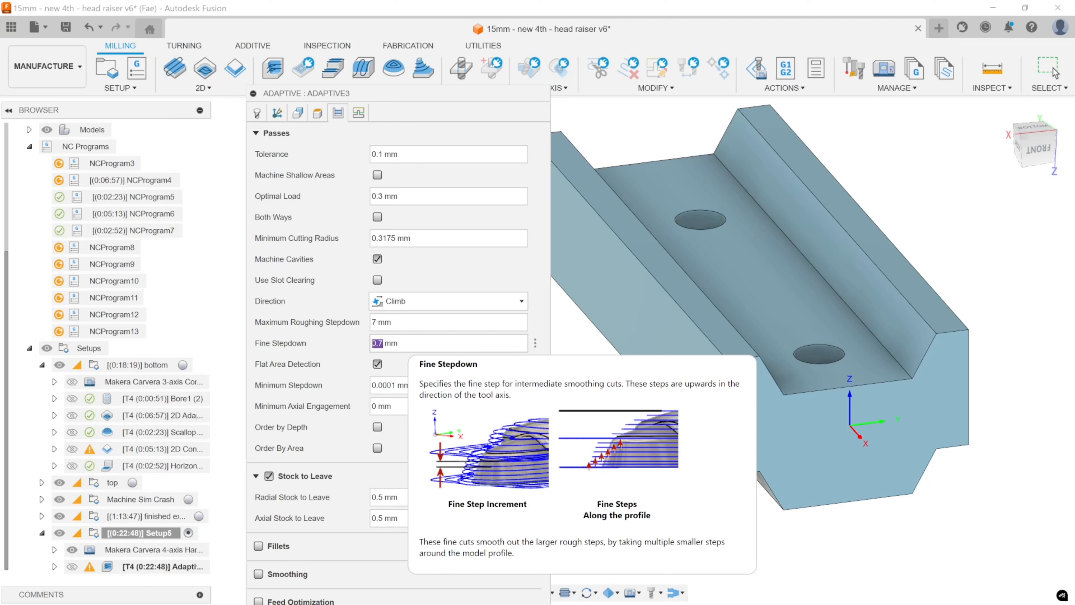
pyautogui.write('2')
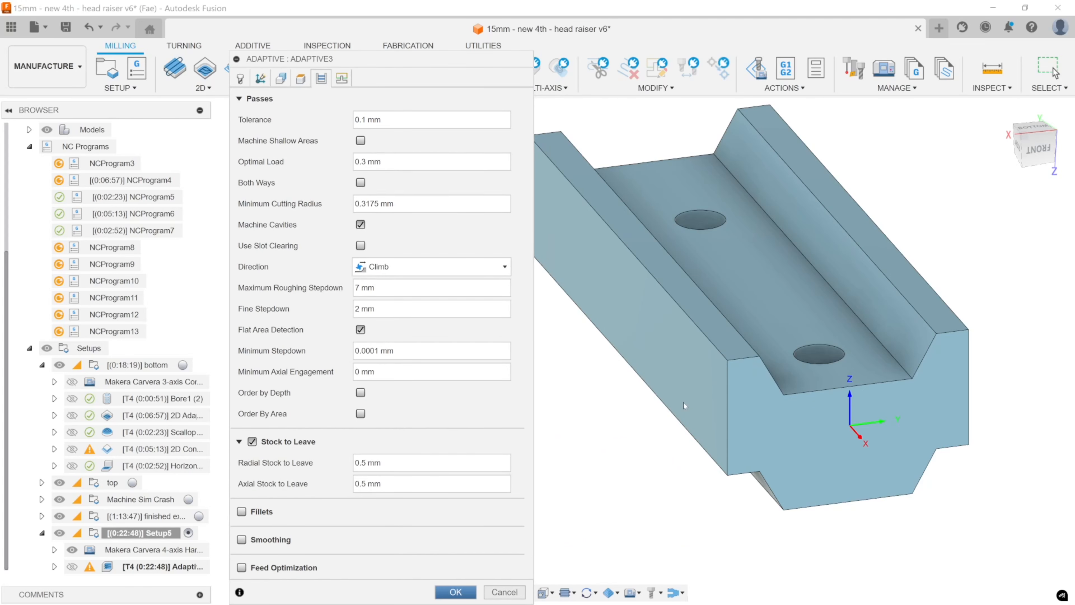
pyautogui.click(455, 591)
pyautogui.keyDown('shift'); pyautogui.moveTo(853, 340); pyautogui.dragTo(847, 339, button='middle'); pyautogui.keyUp('shift')
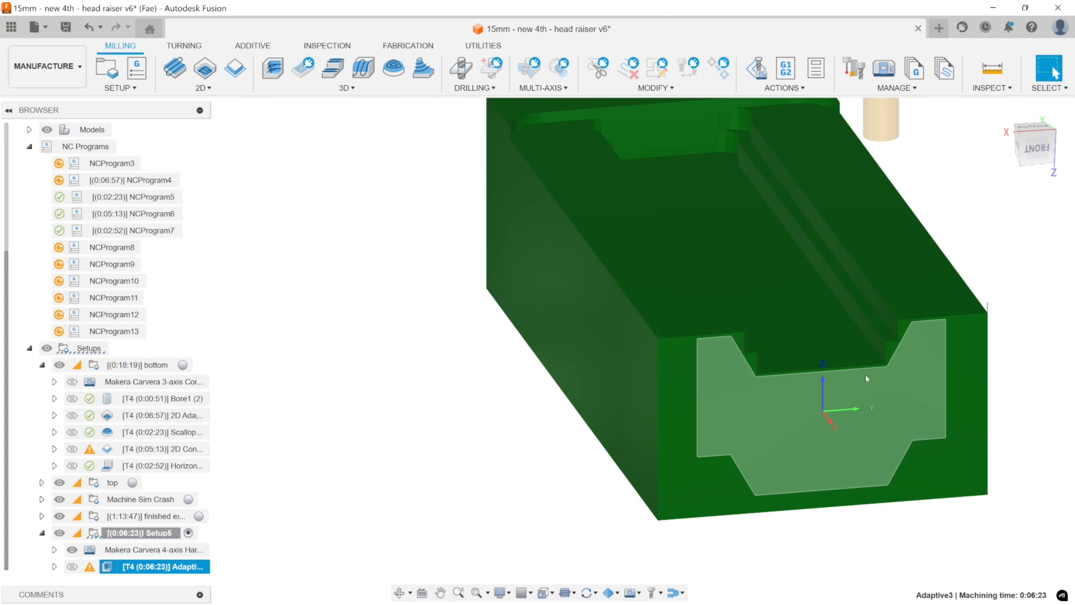
pyautogui.moveTo(410, 452)
pyautogui.keyDown('shift'); pyautogui.mouseDown(button='middle')
pyautogui.moveTo(399, 437)
pyautogui.moveTo(412, 444)
pyautogui.moveTo(399, 452)
pyautogui.moveTo(414, 453)
pyautogui.mouseUp(button='middle'); pyautogui.keyUp('shift')
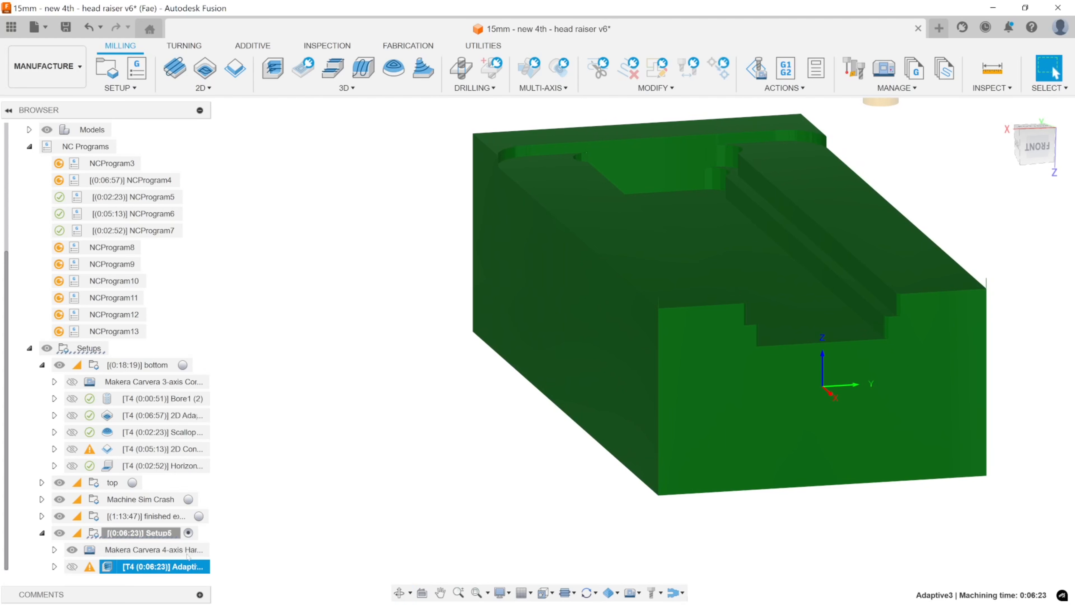
# Review the Manufacture workspace preferences for automatic toolpath generation and close them without changes.
pyautogui.click(1061, 26)
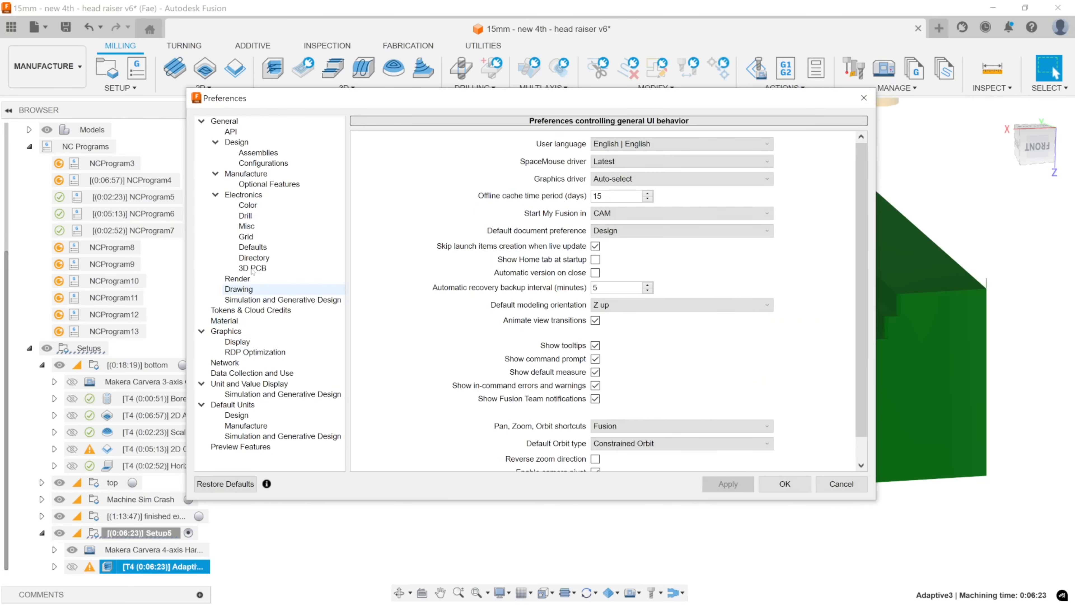
pyautogui.click(246, 174)
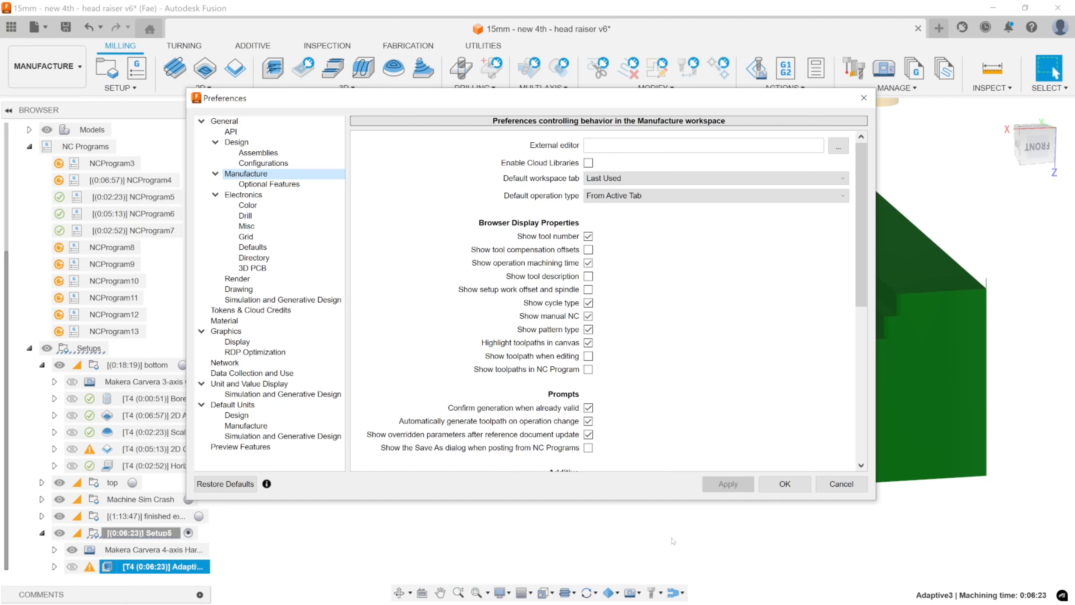
pyautogui.click(839, 485)
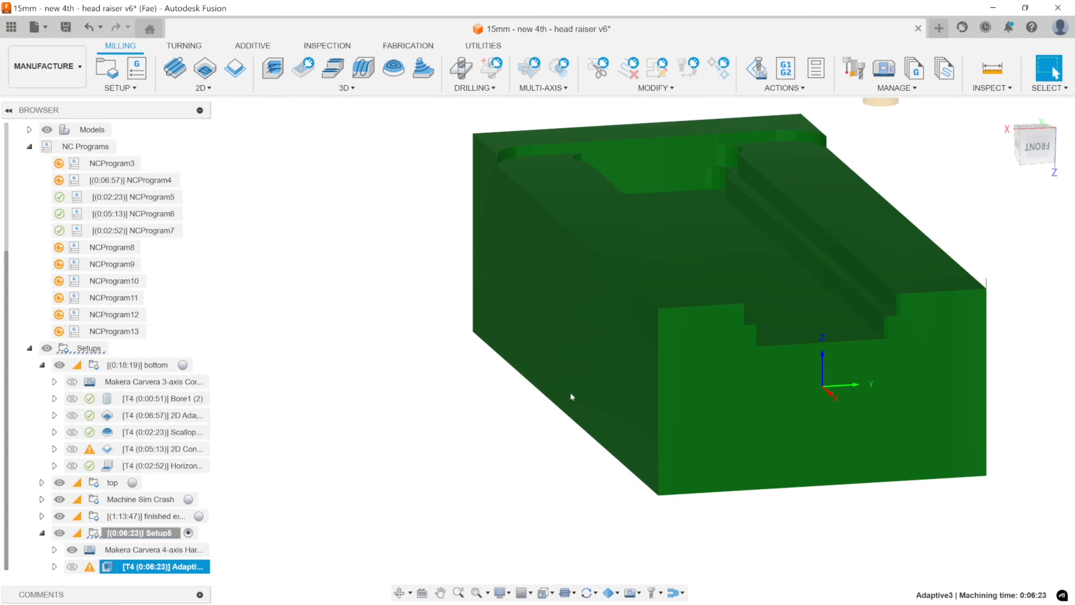
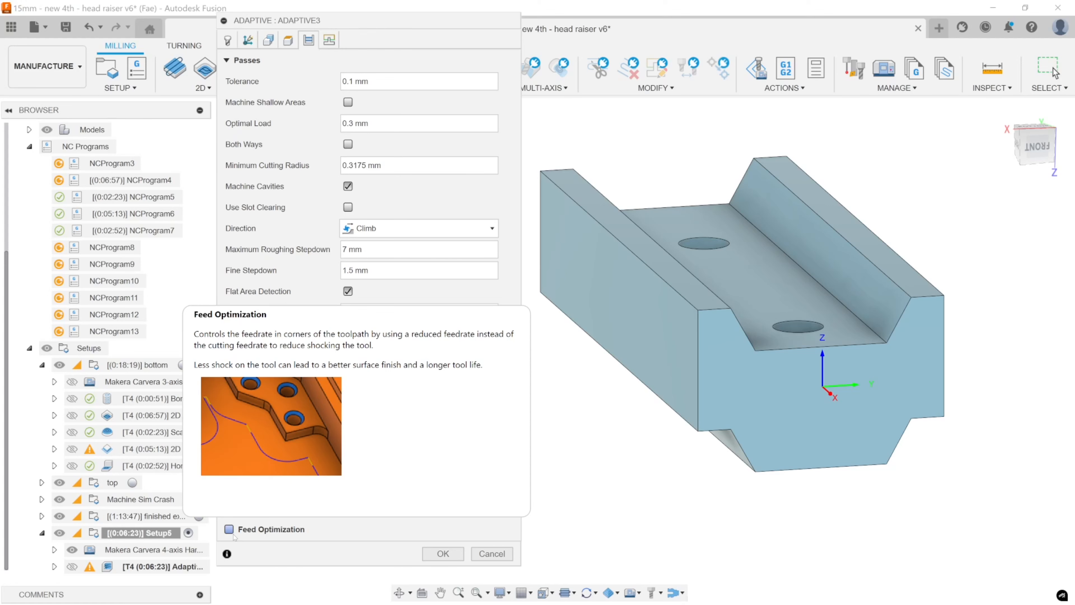
# Review Adaptive3's linking settings and apply the edited operation.
pyautogui.click(329, 40)
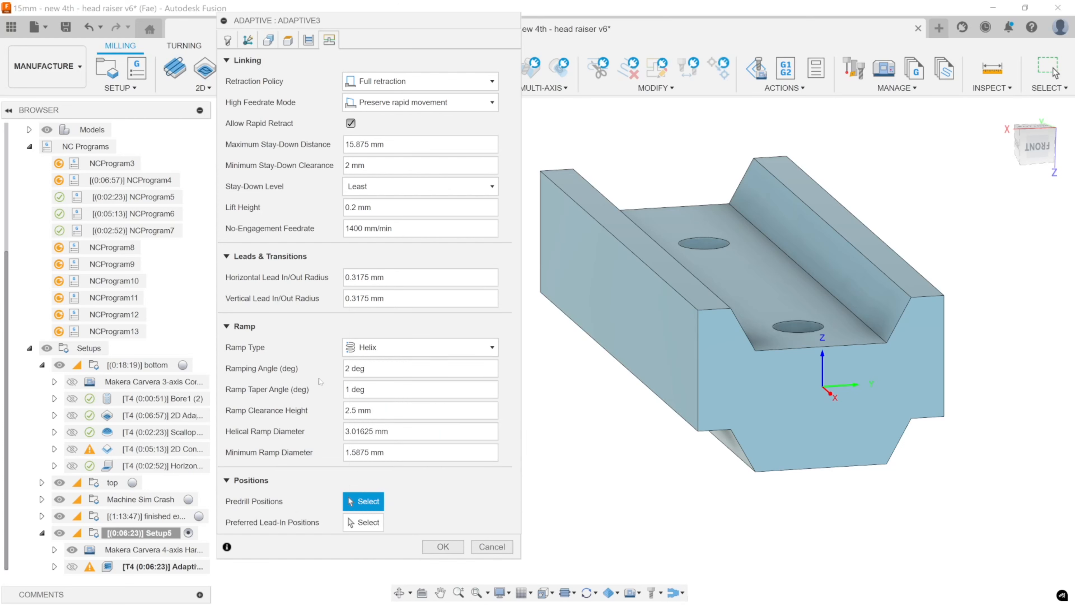
pyautogui.click(443, 548)
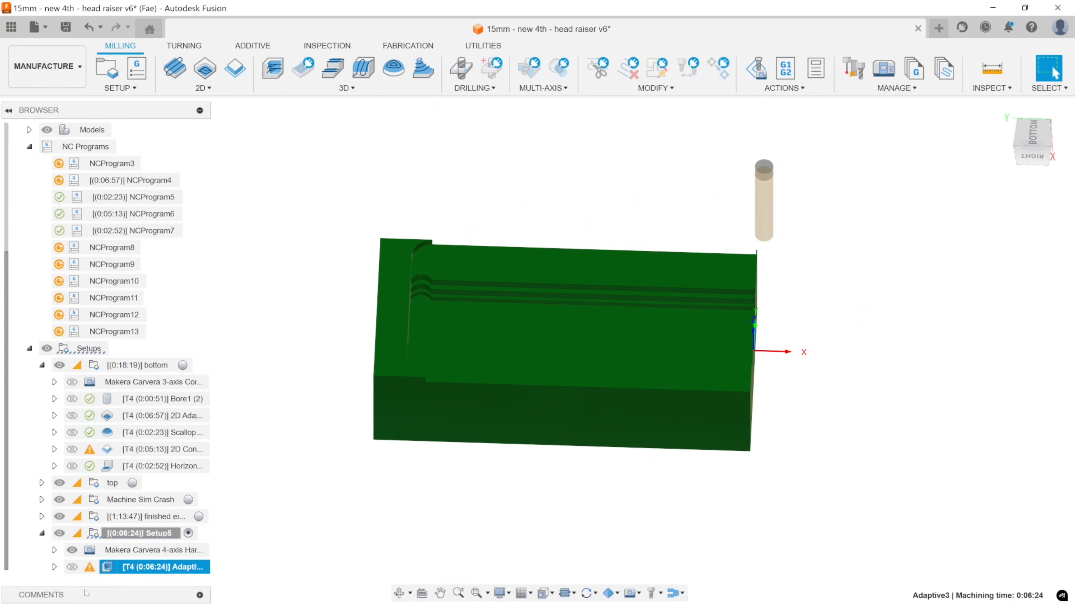
# Review Adaptive3's height settings, cancel the edit, and inspect the remaining stock in the channel from the side.
pyautogui.rightClick(140, 566)
pyautogui.click(175, 169)
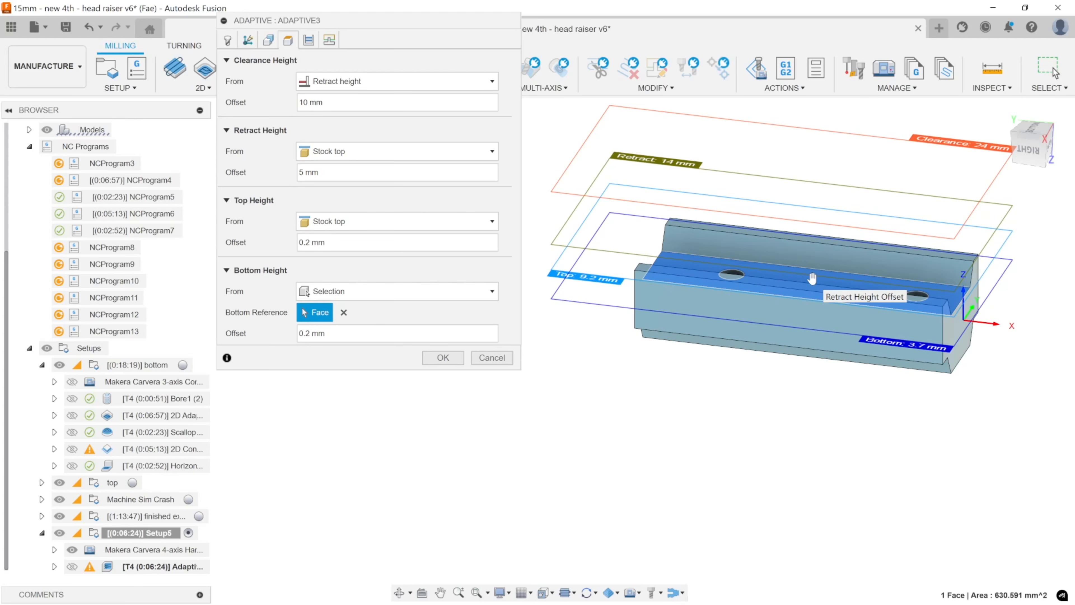
pyautogui.keyDown('shift'); pyautogui.moveTo(812, 278); pyautogui.dragTo(838, 247, button='middle'); pyautogui.keyUp('shift')
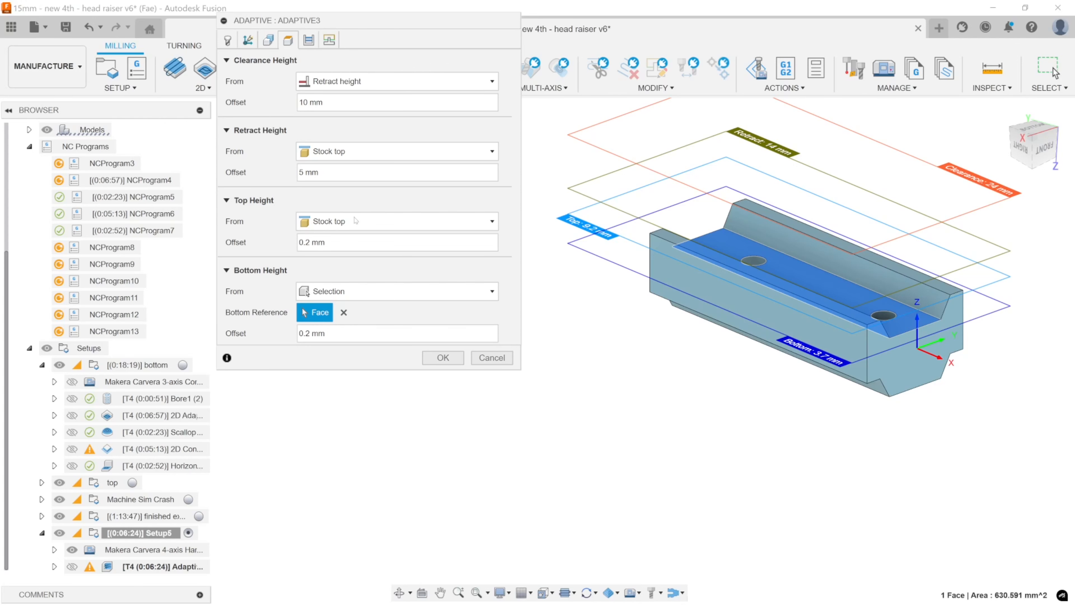
pyautogui.click(492, 358)
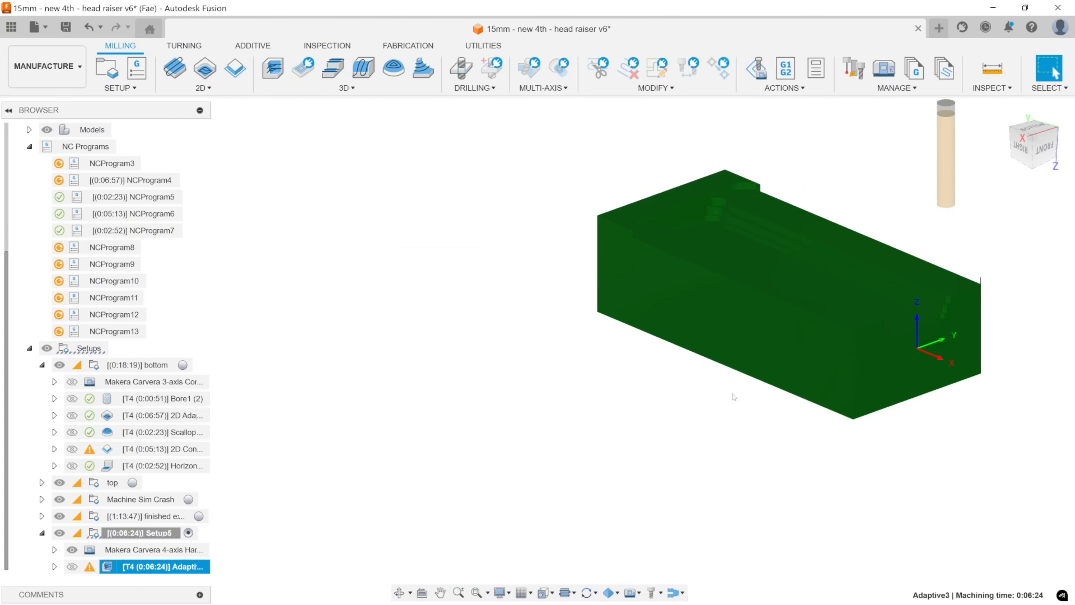
pyautogui.moveTo(822, 372)
pyautogui.keyDown('shift'); pyautogui.mouseDown(button='middle')
pyautogui.moveTo(775, 345)
pyautogui.moveTo(836, 375)
pyautogui.mouseUp(button='middle'); pyautogui.keyUp('shift')
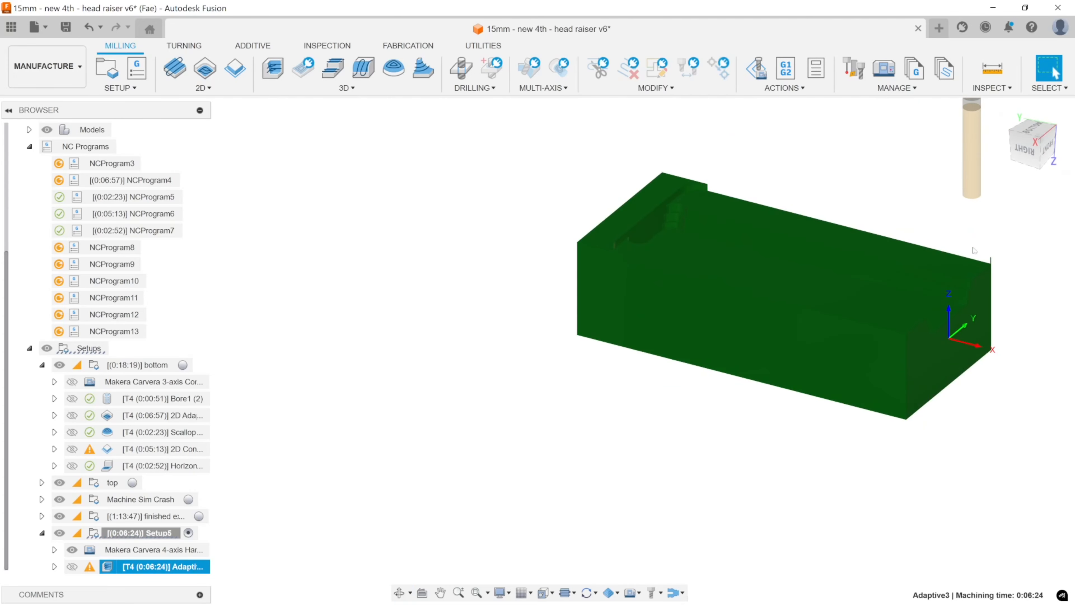
pyautogui.keyDown('shift'); pyautogui.moveTo(828, 305); pyautogui.dragTo(880, 298, button='middle'); pyautogui.keyUp('shift')
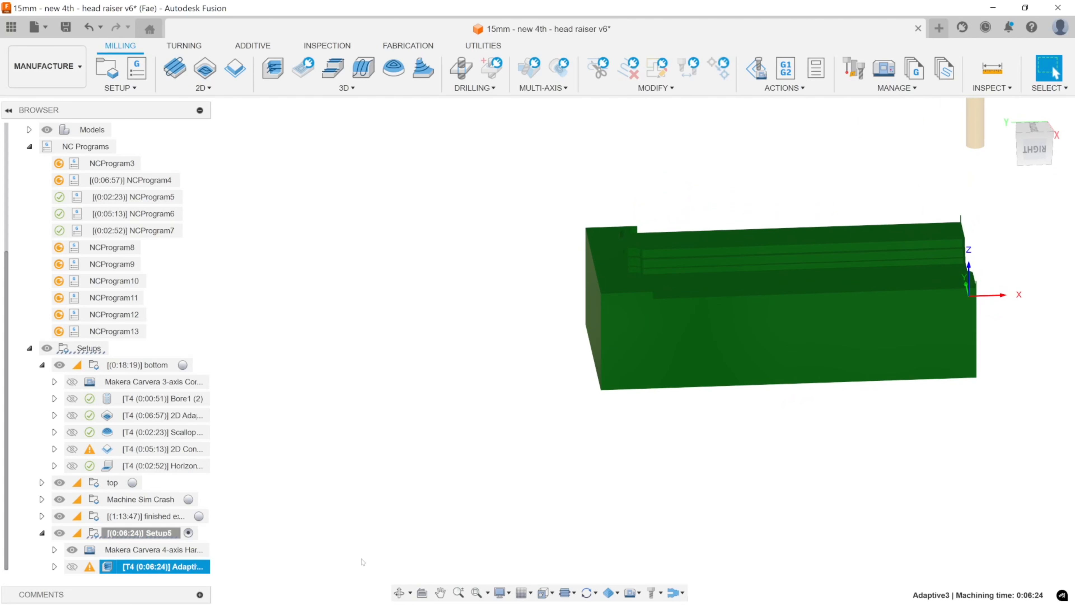
# Recheck Adaptive3's heights and its ramp clearance height in the linking settings, and cancel the edit.
pyautogui.doubleClick(119, 568)
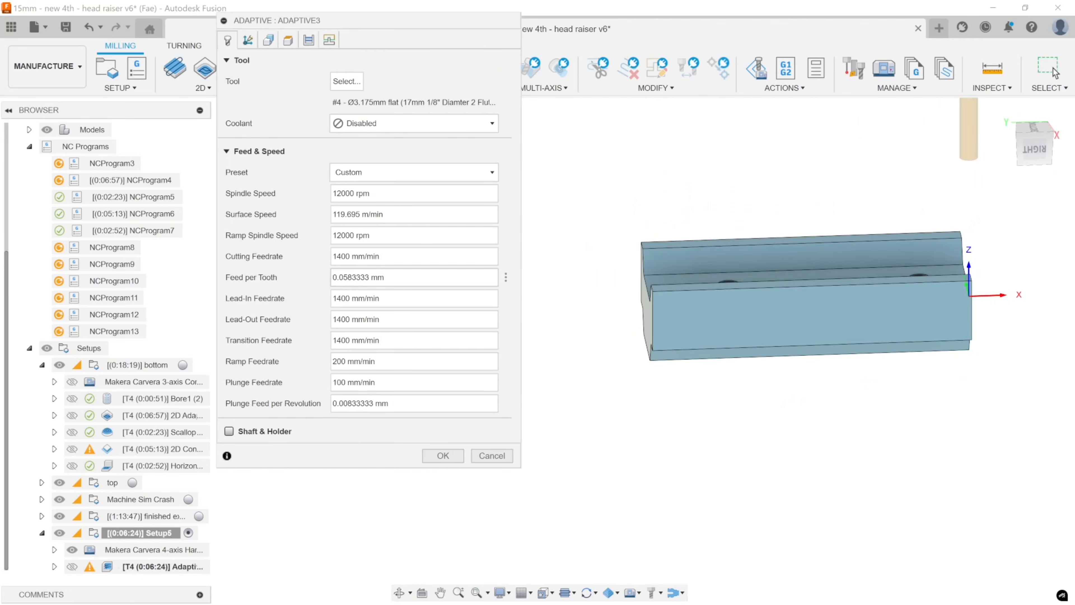
pyautogui.click(292, 44)
pyautogui.click(309, 39)
pyautogui.click(288, 40)
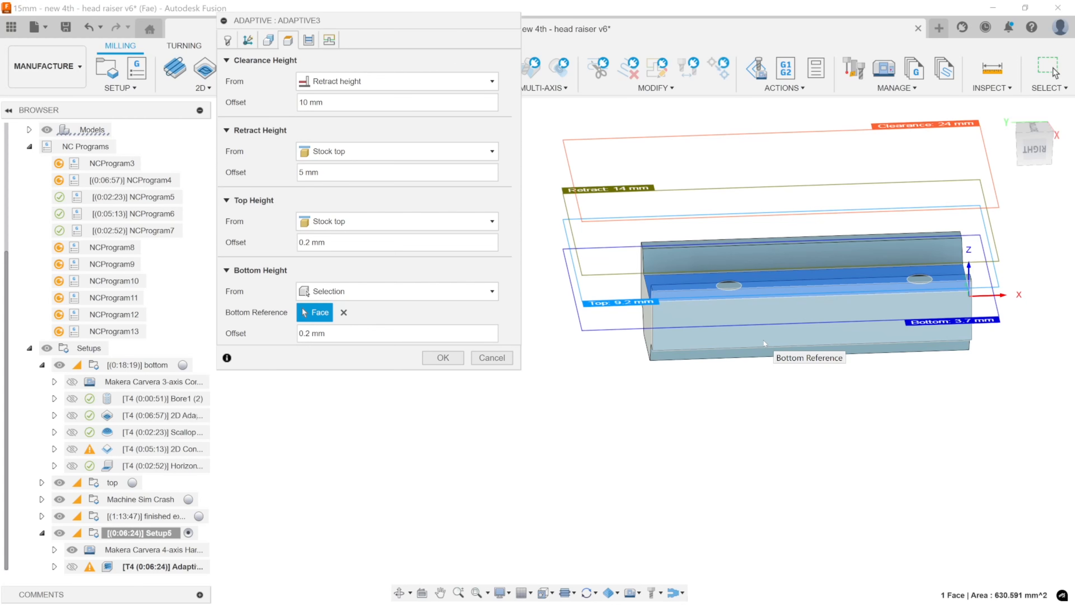
pyautogui.click(329, 39)
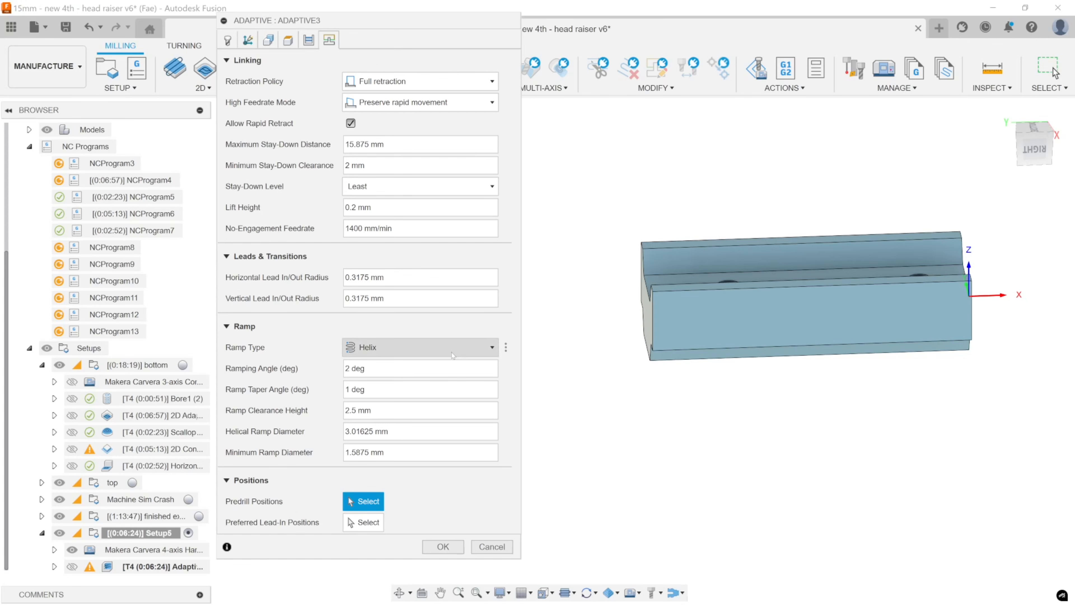
pyautogui.click(345, 411)
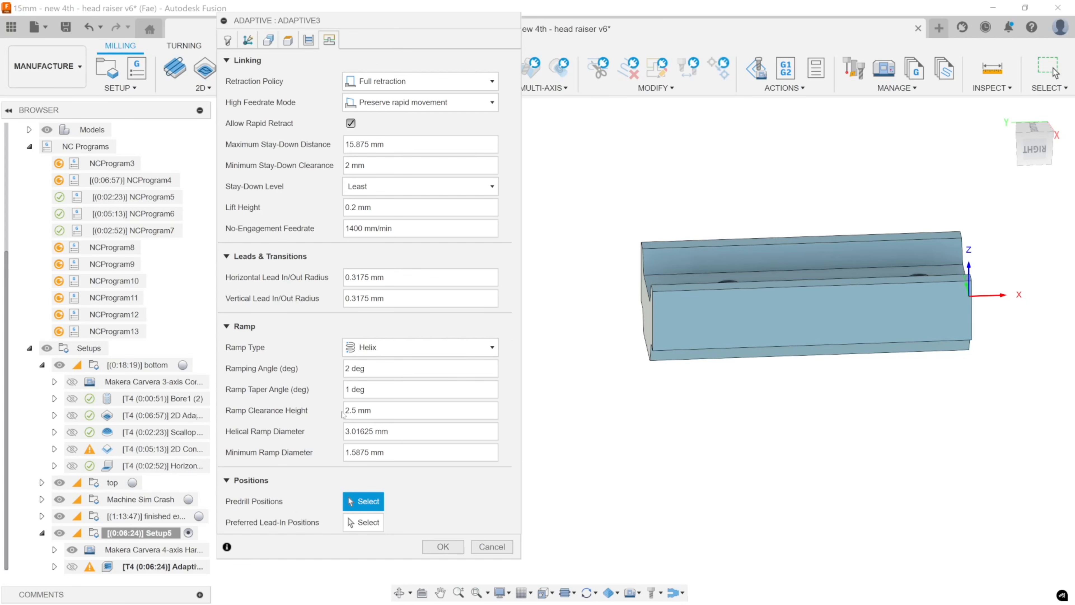
pyautogui.click(364, 411)
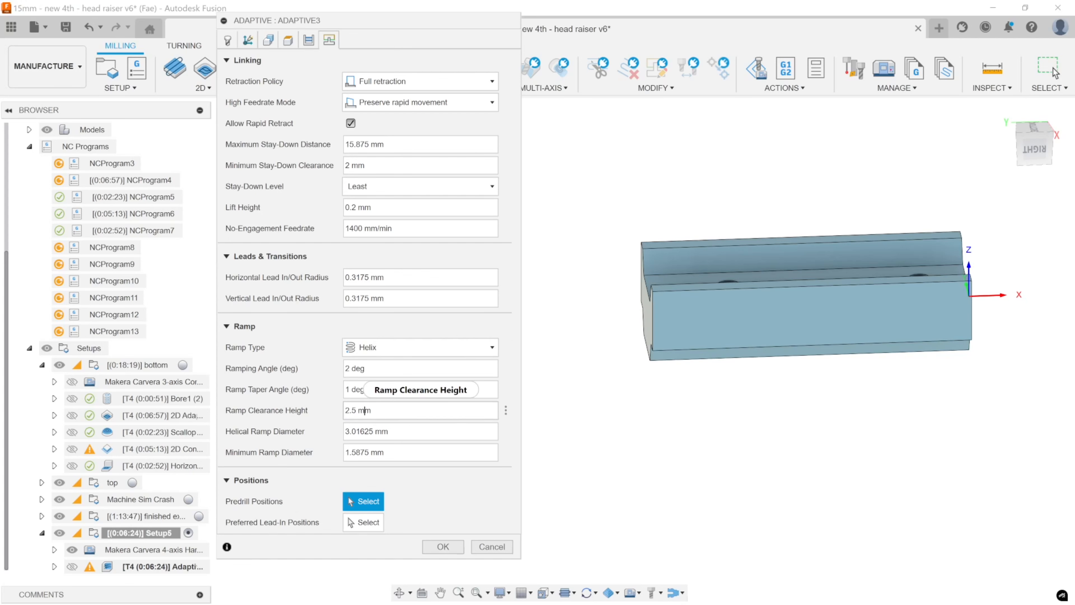
pyautogui.doubleClick(351, 411)
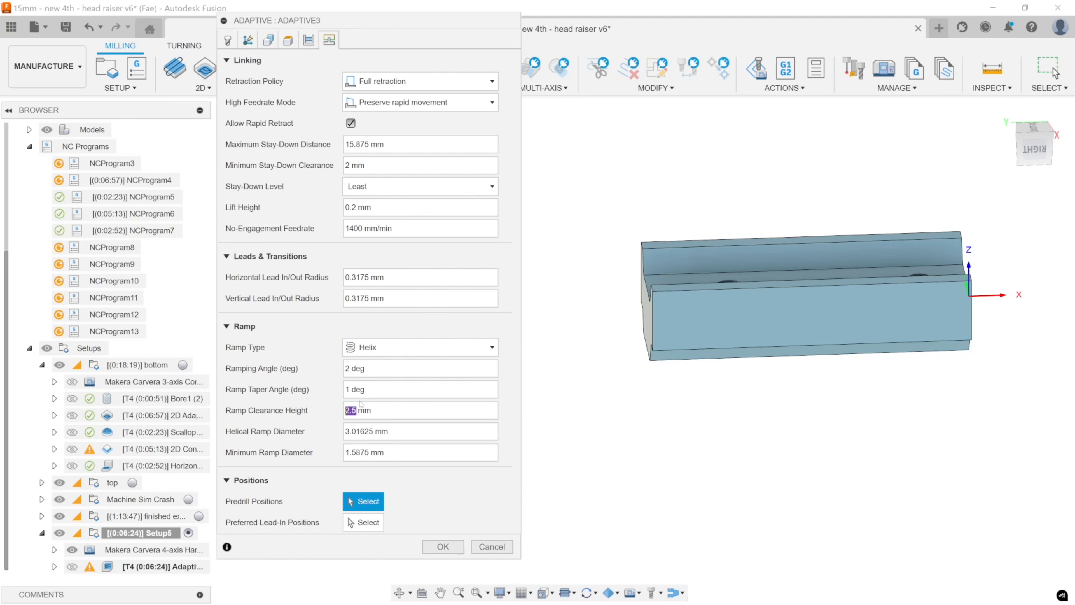
pyautogui.keyDown('shift'); pyautogui.moveTo(879, 304); pyautogui.dragTo(914, 302, button='middle'); pyautogui.keyUp('shift')
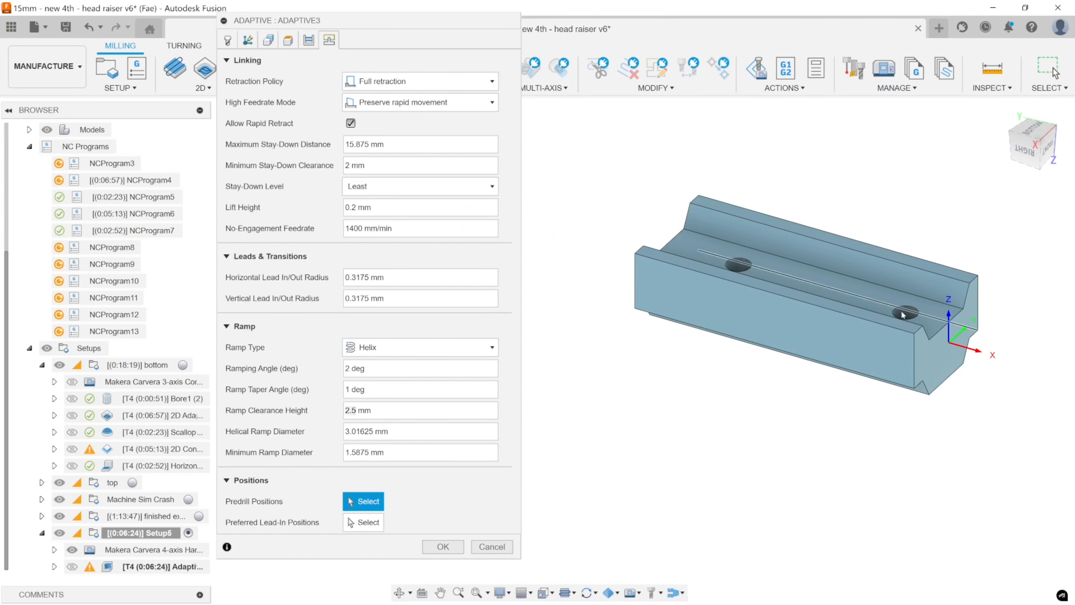
pyautogui.click(500, 549)
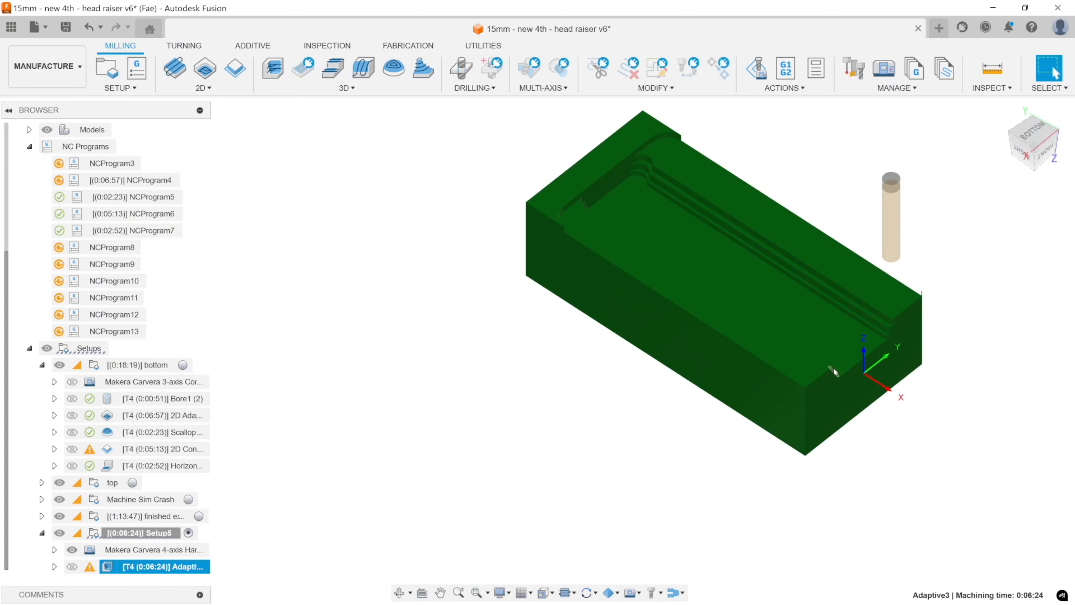
# Create a Bore operation in Setup5 on both holes in the channel floor using the 3.175 mm flat end mill.
pyautogui.click(394, 263)
pyautogui.click(825, 341)
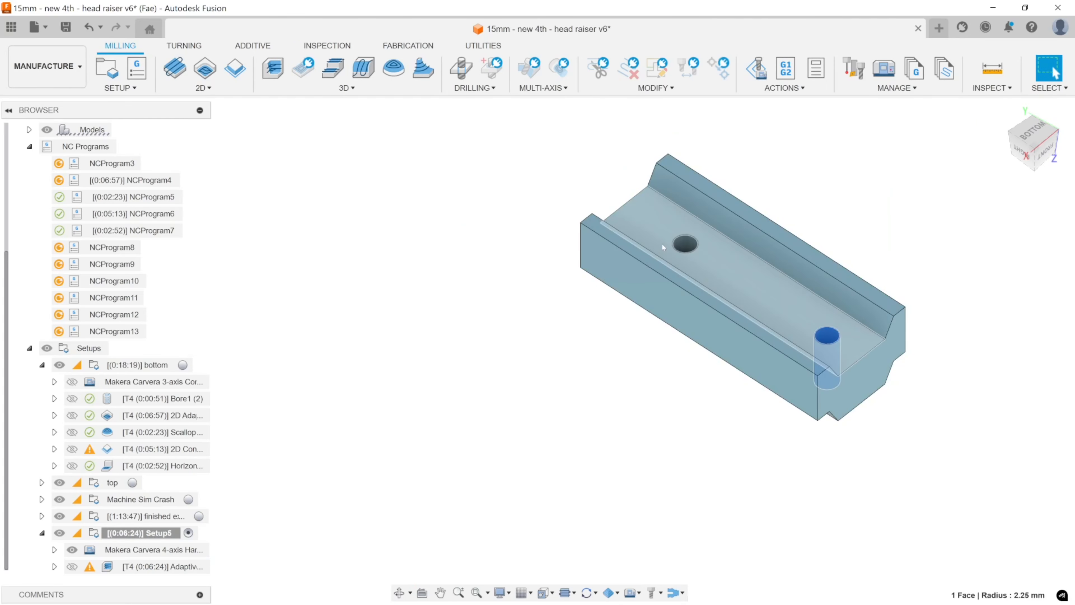
pyautogui.keyDown('ctrl'); pyautogui.click(683, 242); pyautogui.keyUp('ctrl')
pyautogui.click(636, 381)
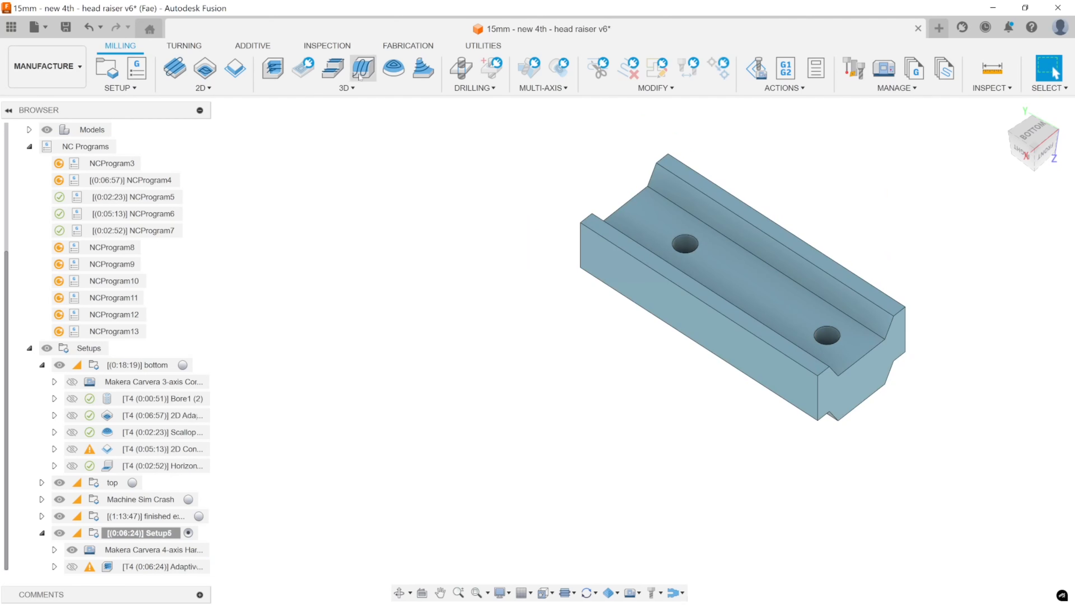
pyautogui.click(206, 87)
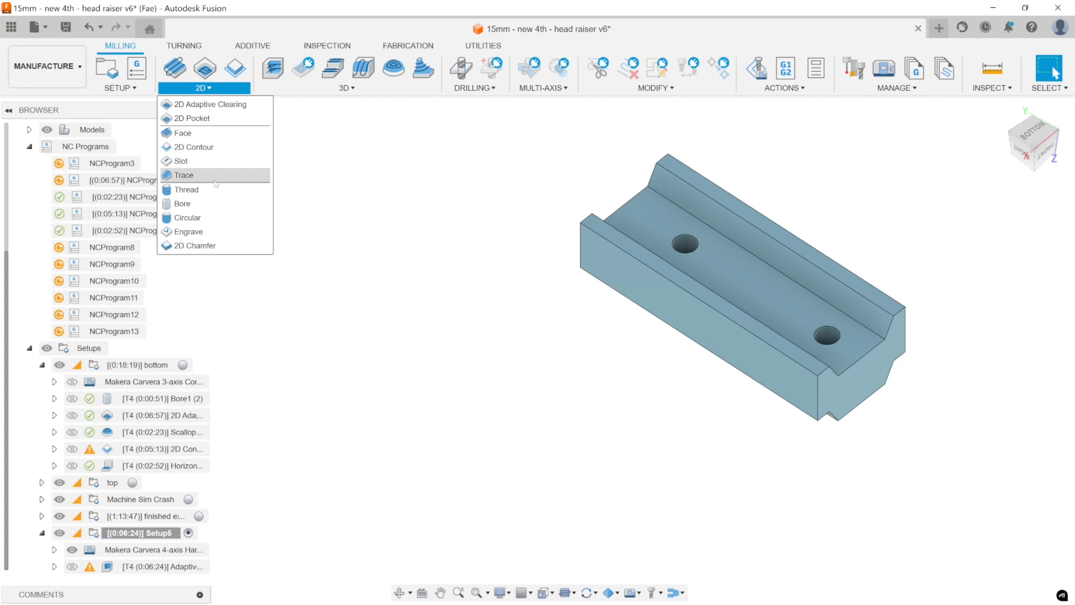
pyautogui.click(216, 207)
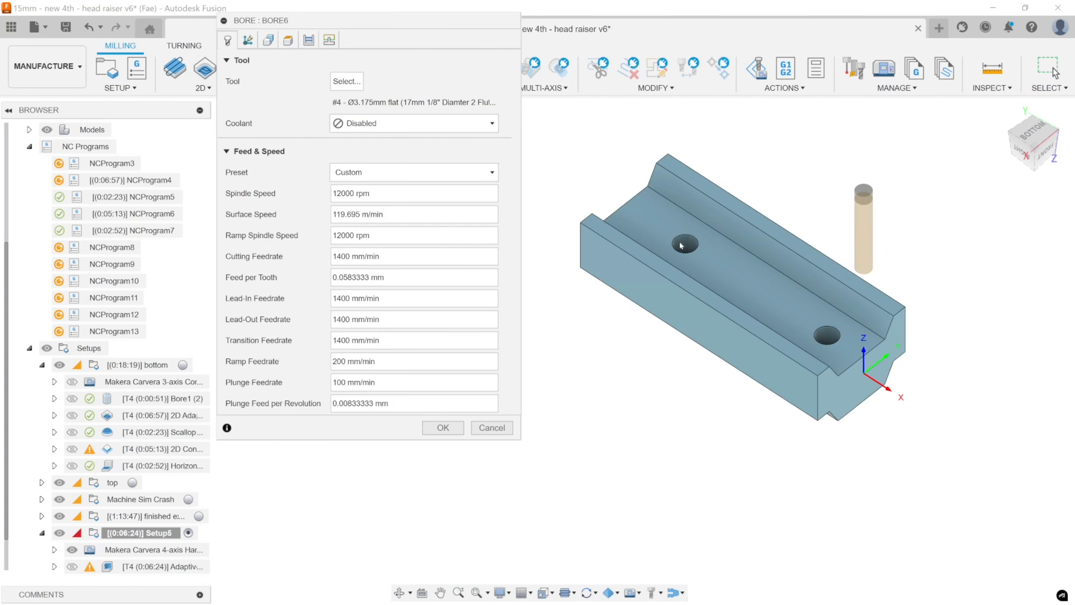
pyautogui.click(826, 339)
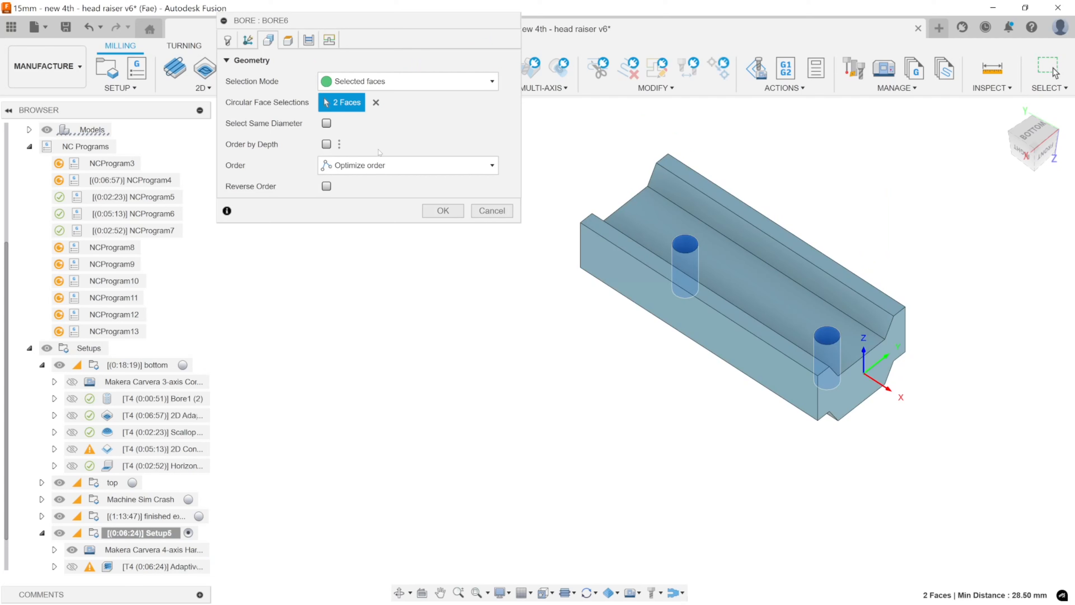
pyautogui.click(228, 40)
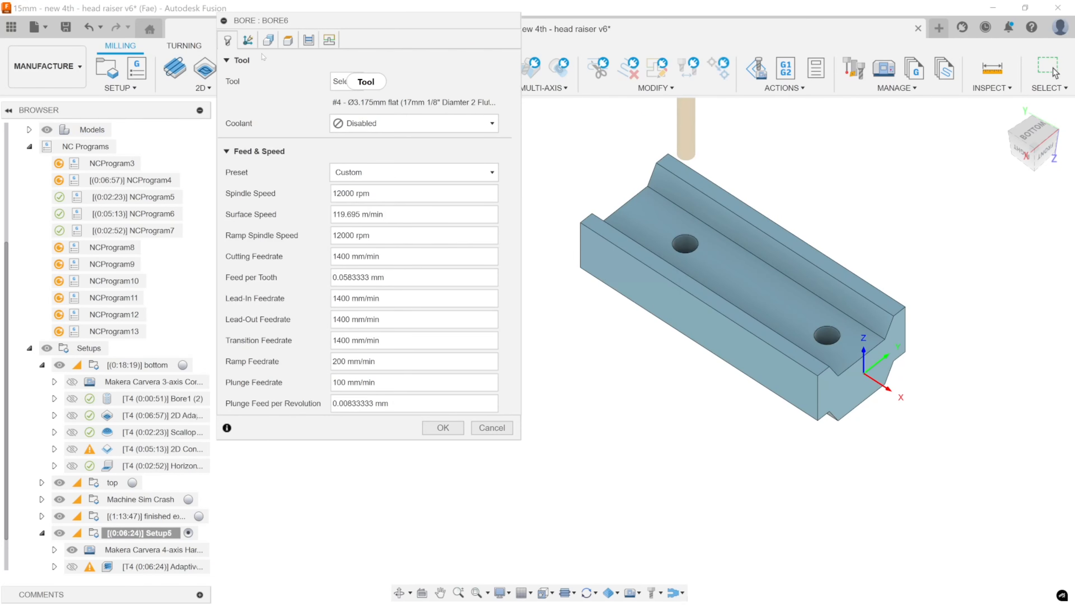
pyautogui.click(268, 40)
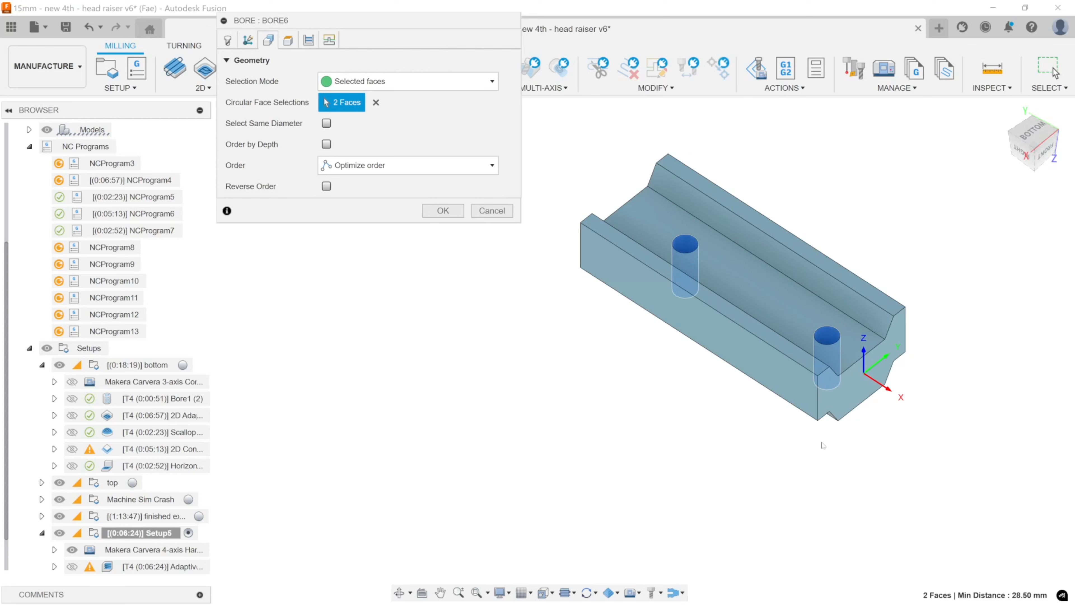
pyautogui.click(442, 210)
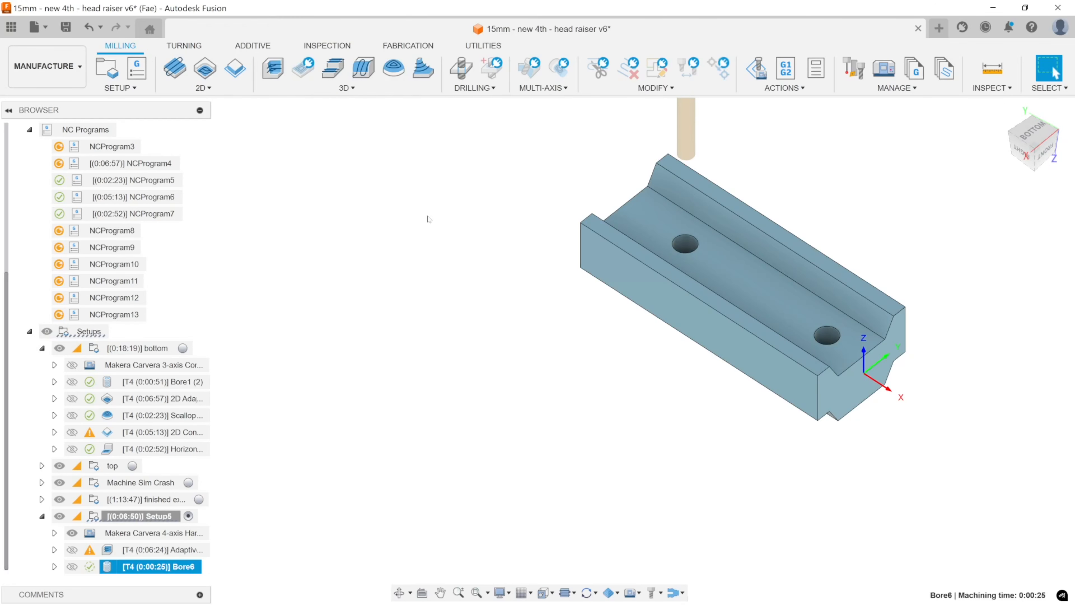
# Reopen Bore6 and examine its hole selection and heights against both sides of the part.
pyautogui.doubleClick(117, 566)
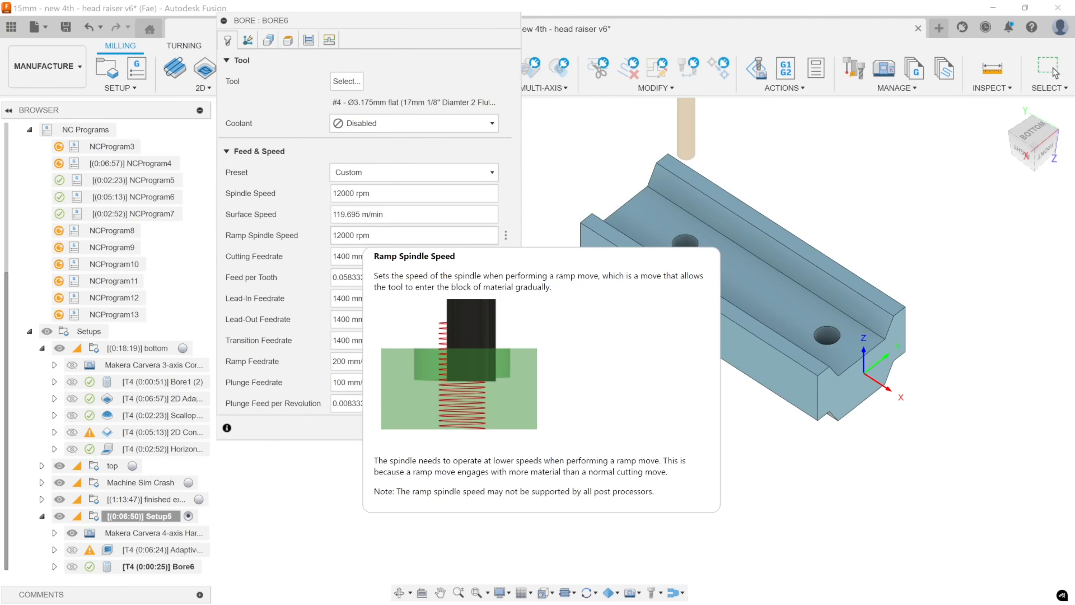
pyautogui.click(269, 40)
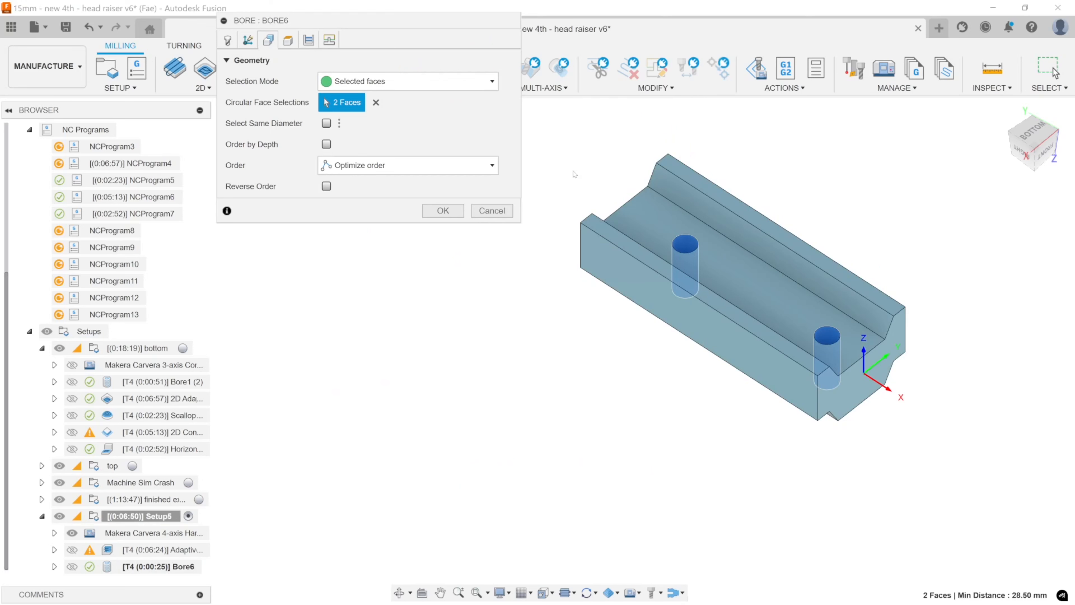
pyautogui.click(288, 40)
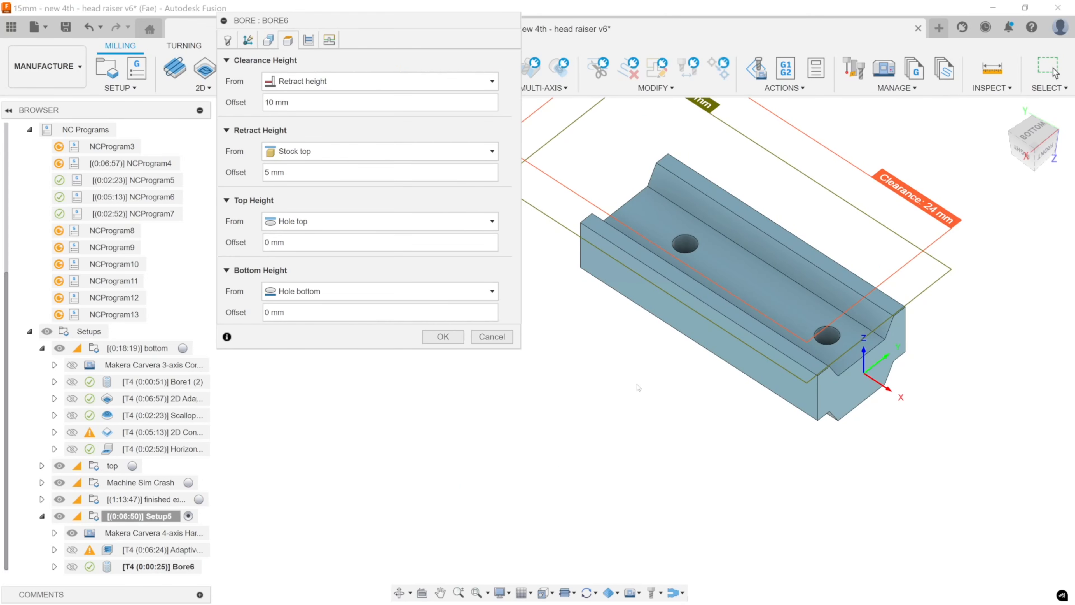
pyautogui.keyDown('shift'); pyautogui.moveTo(685, 441); pyautogui.dragTo(496, 391, button='middle'); pyautogui.keyUp('shift')
pyautogui.moveTo(530, 465); pyautogui.dragTo(435, 468, button='middle')
pyautogui.moveTo(595, 456); pyautogui.dragTo(800, 451, button='middle')
pyautogui.moveTo(894, 429); pyautogui.dragTo(782, 230, button='middle')
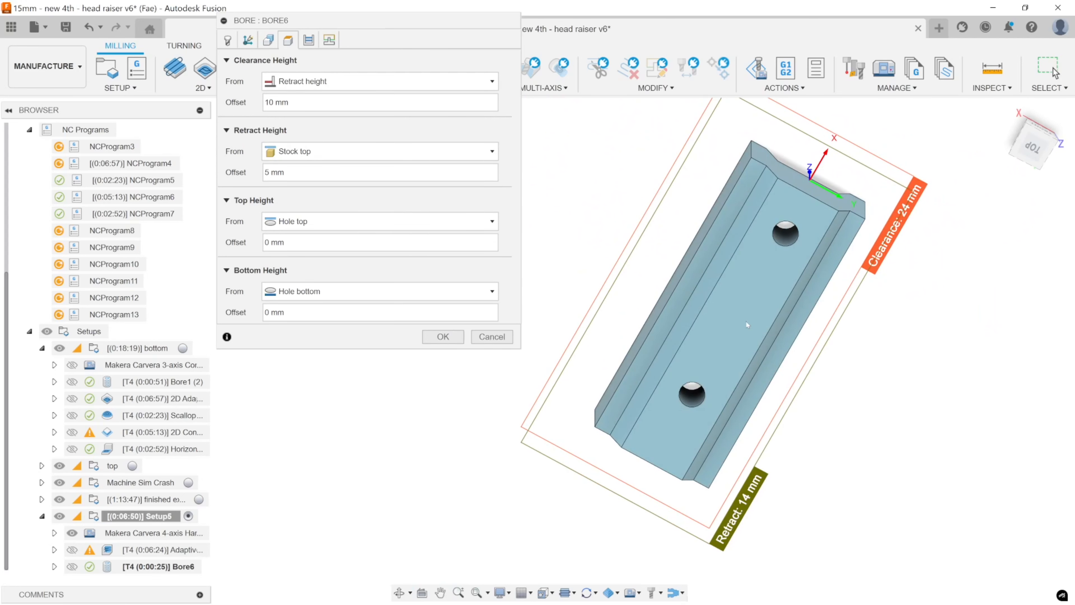
pyautogui.keyDown('shift'); pyautogui.moveTo(747, 325); pyautogui.dragTo(761, 444, button='middle'); pyautogui.keyUp('shift')
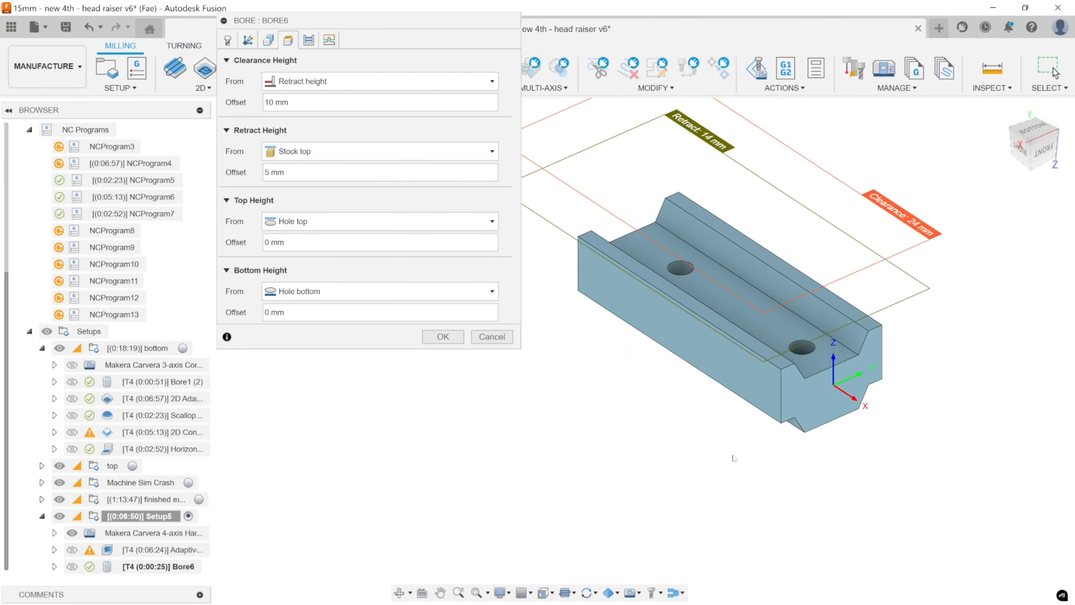
pyautogui.keyDown('shift'); pyautogui.moveTo(822, 365); pyautogui.dragTo(780, 368, button='middle'); pyautogui.keyUp('shift')
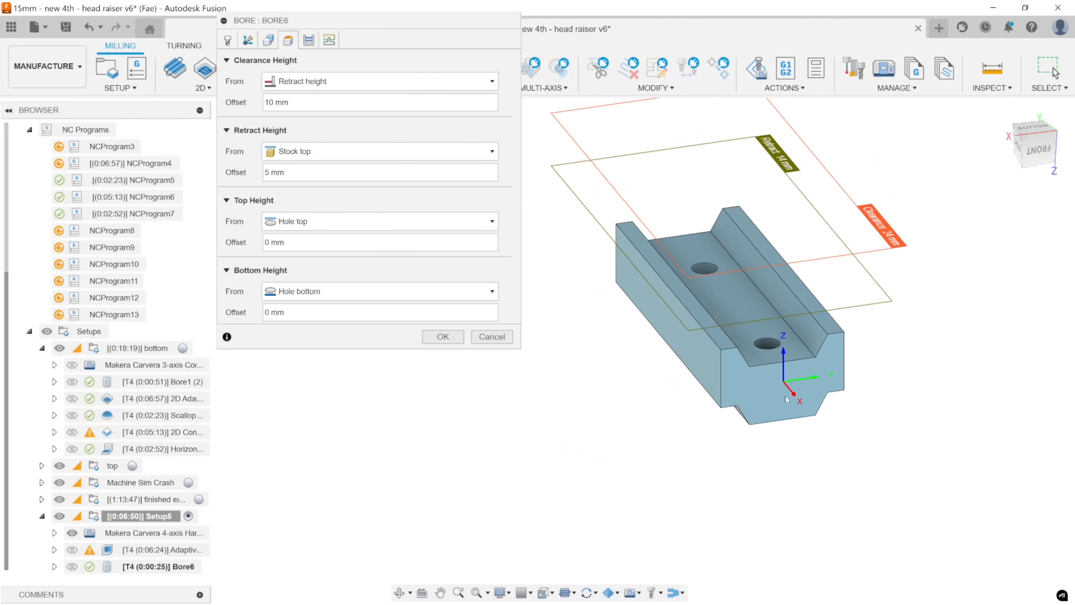
# Set Bore6's bottom height to the stock bottom with a -0.2 mm offset, and check the bored stock from both sides.
pyautogui.click(365, 289)
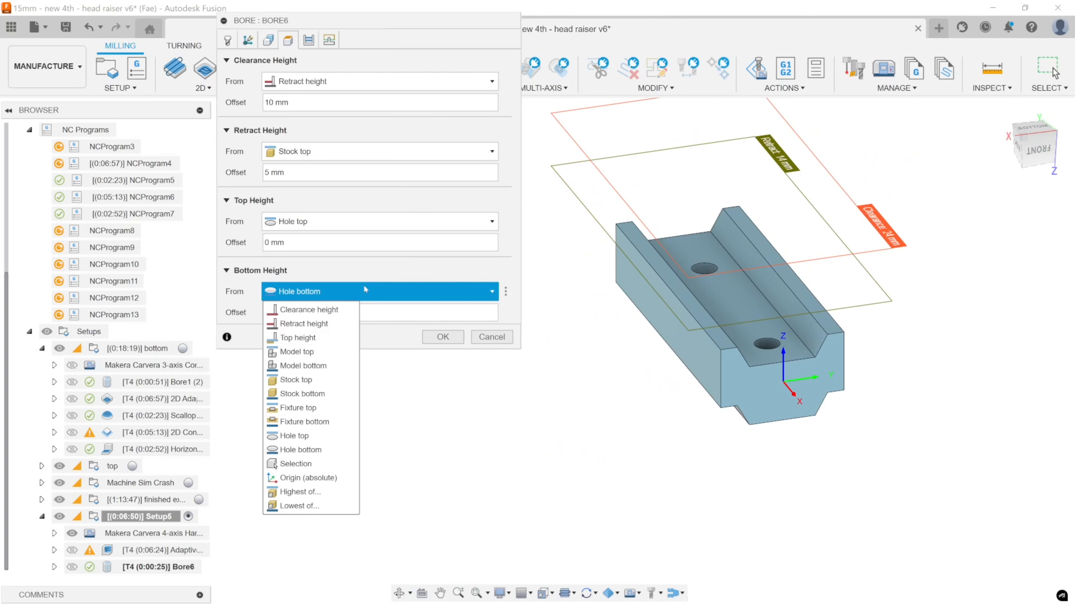
pyautogui.click(316, 393)
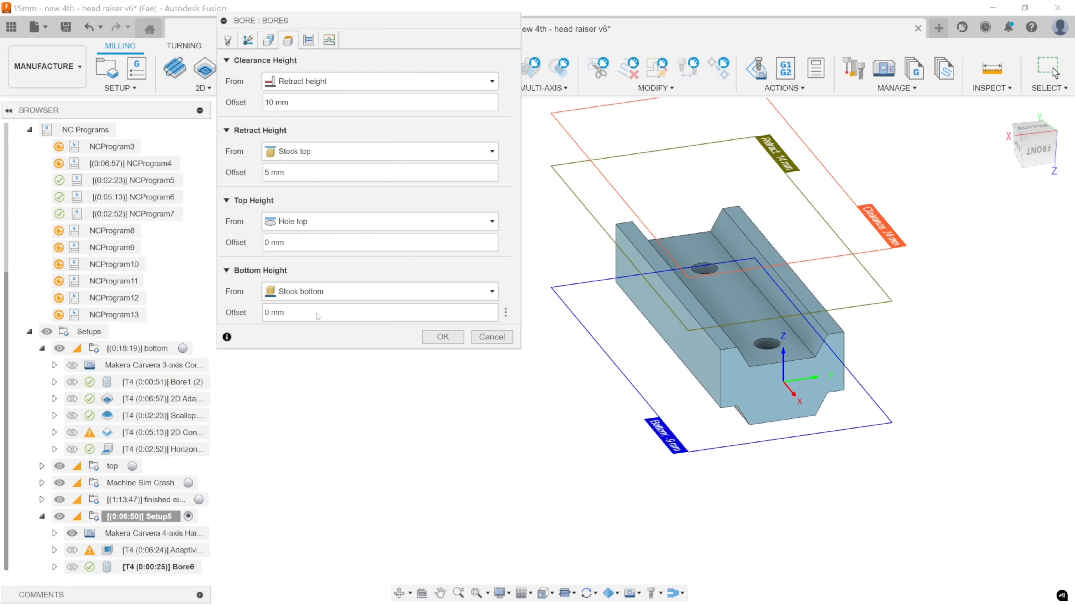
pyautogui.click(318, 314)
pyautogui.write('-.2')
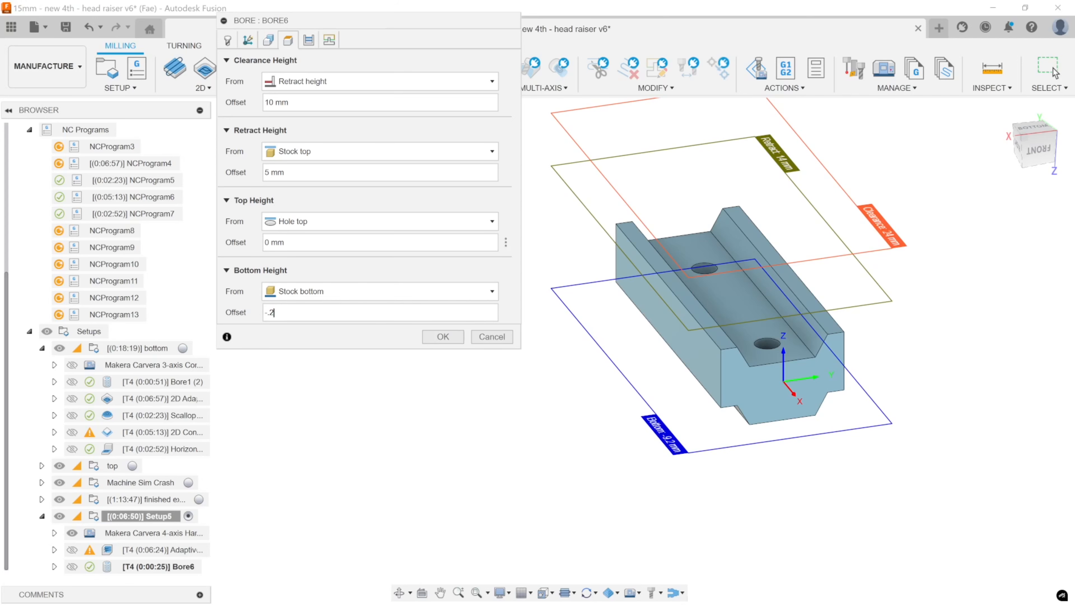
pyautogui.click(442, 336)
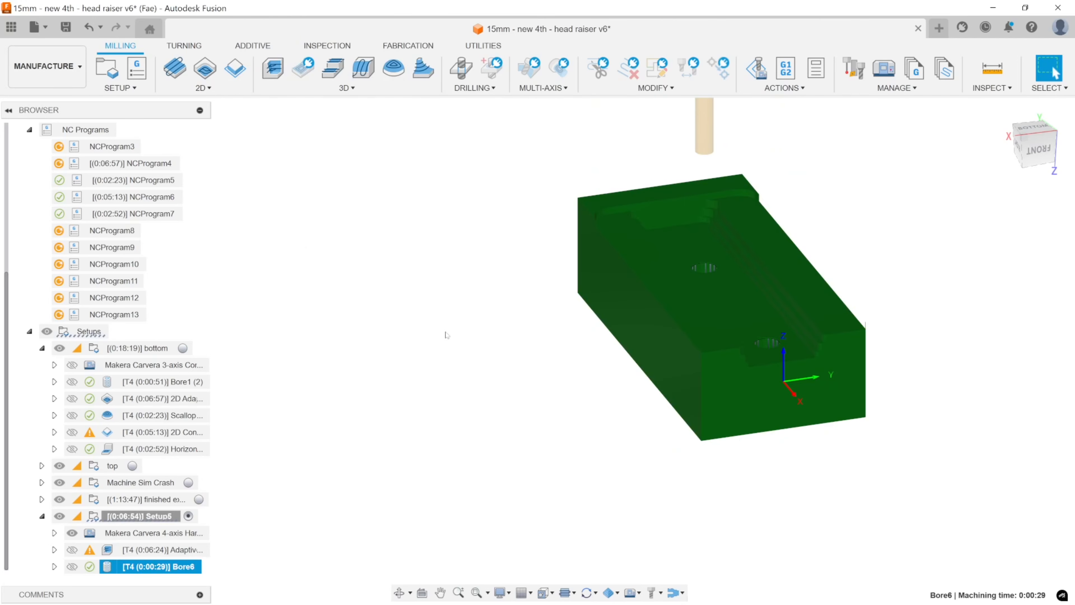
pyautogui.moveTo(592, 297); pyautogui.dragTo(604, 238, button='middle')
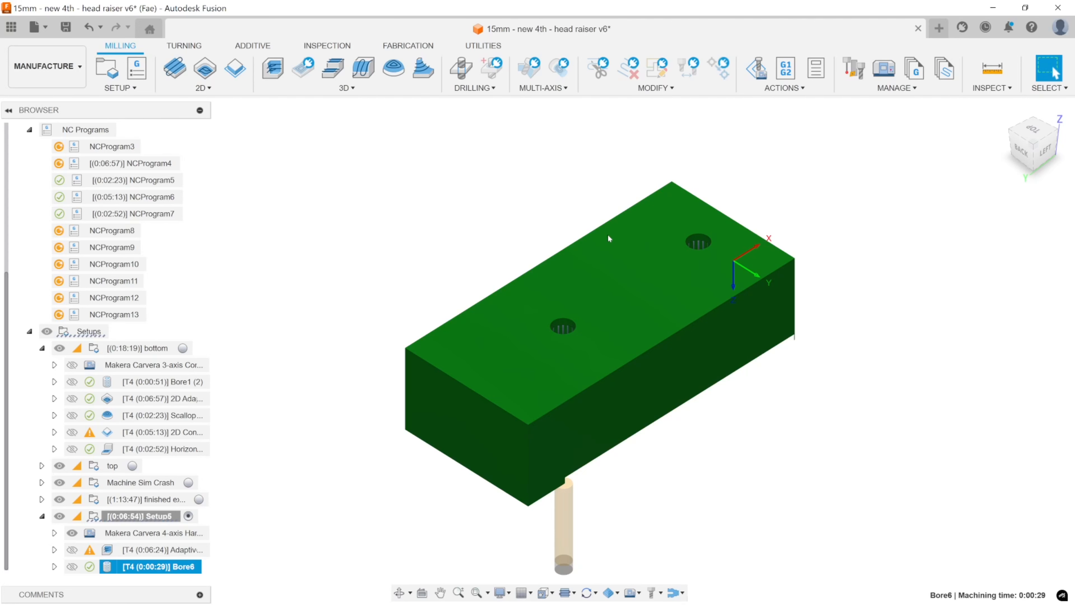
pyautogui.keyDown('shift'); pyautogui.moveTo(681, 308); pyautogui.dragTo(629, 340, button='middle'); pyautogui.keyUp('shift')
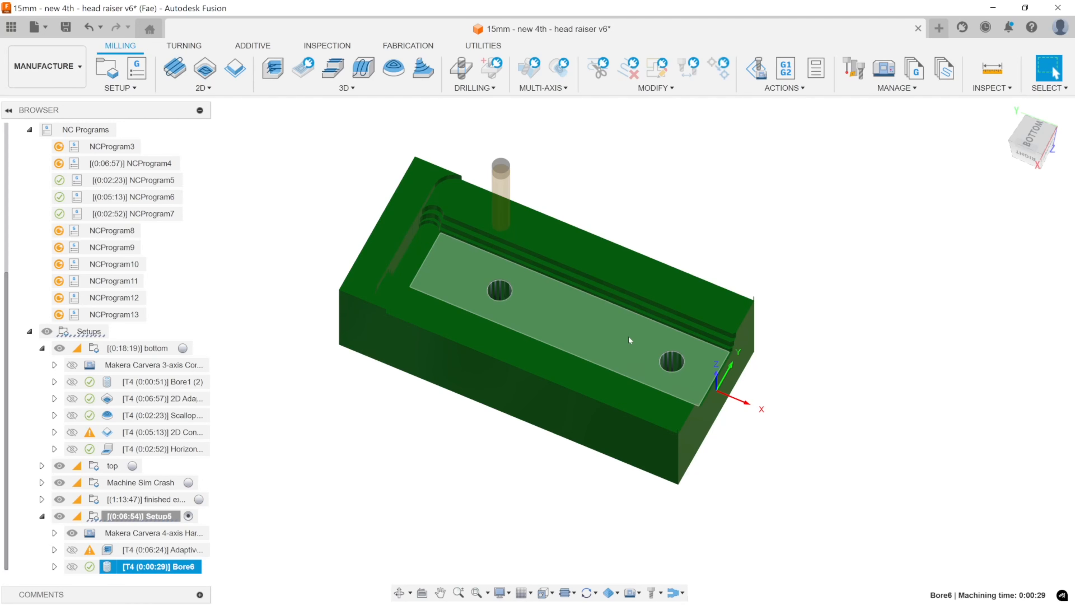
# Reopen Bore6, set its top height to the stock top, and check the regenerated stock around the holes.
pyautogui.keyDown('shift'); pyautogui.moveTo(624, 320); pyautogui.dragTo(338, 469, button='middle'); pyautogui.keyUp('shift')
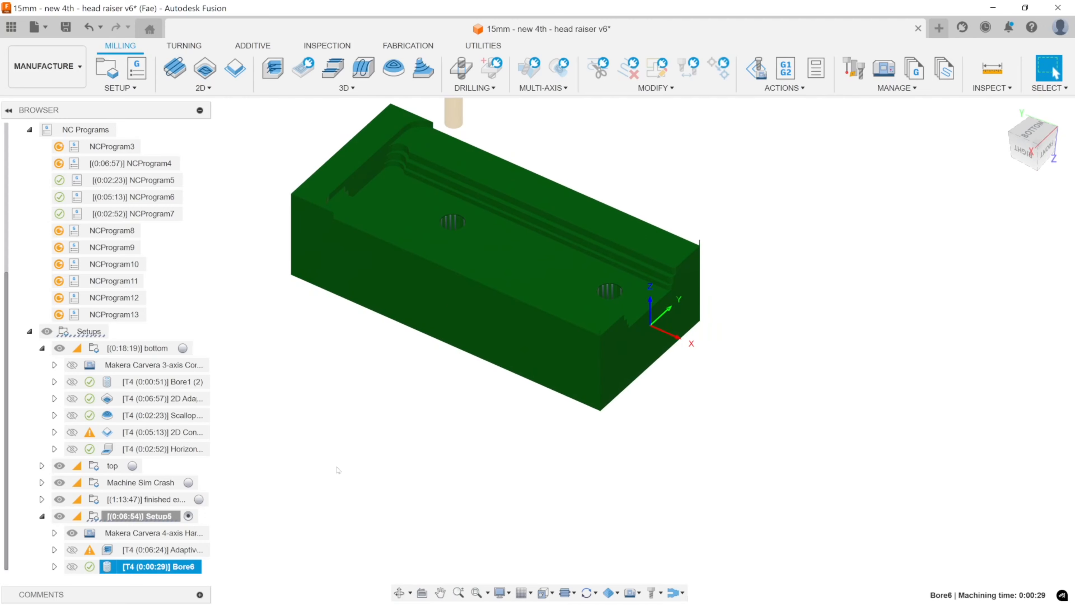
pyautogui.doubleClick(140, 567)
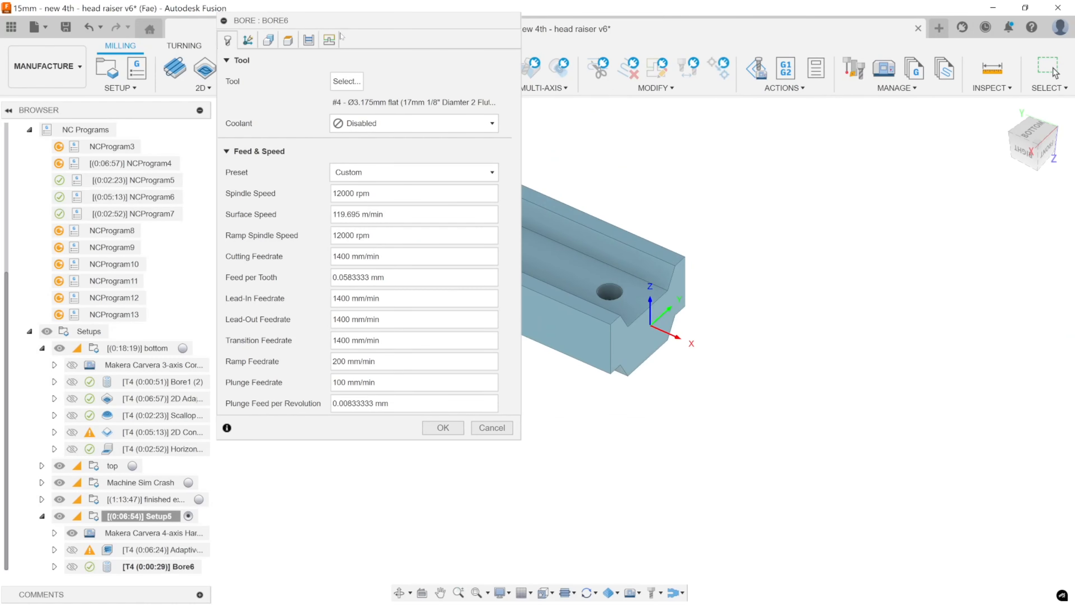
pyautogui.moveTo(341, 24); pyautogui.dragTo(857, 105)
pyautogui.click(803, 120)
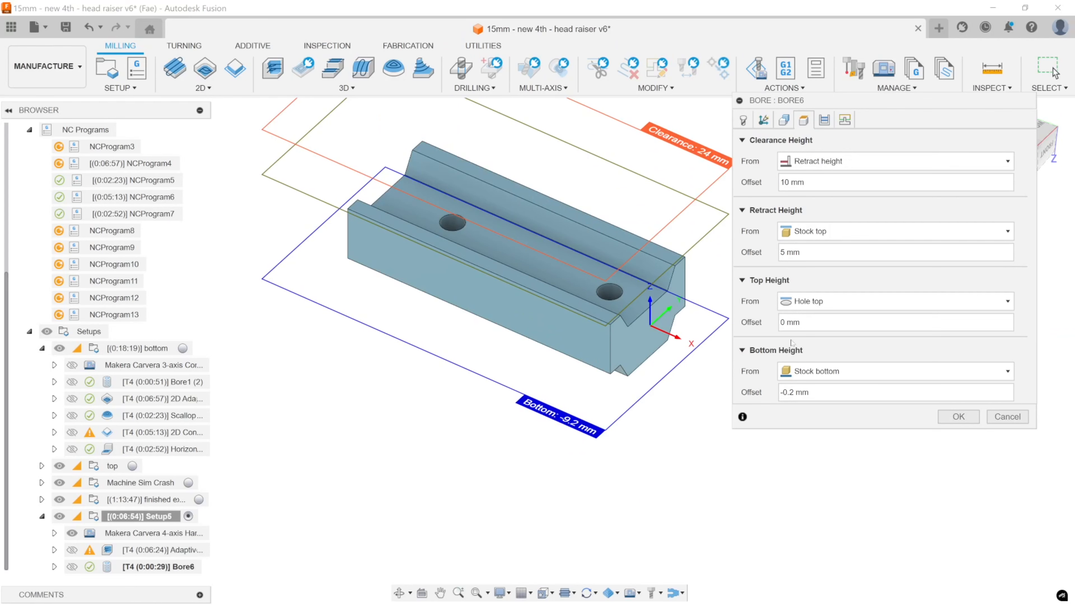
pyautogui.moveTo(593, 279); pyautogui.dragTo(494, 349, button='middle')
pyautogui.scroll(5, 495, 350)
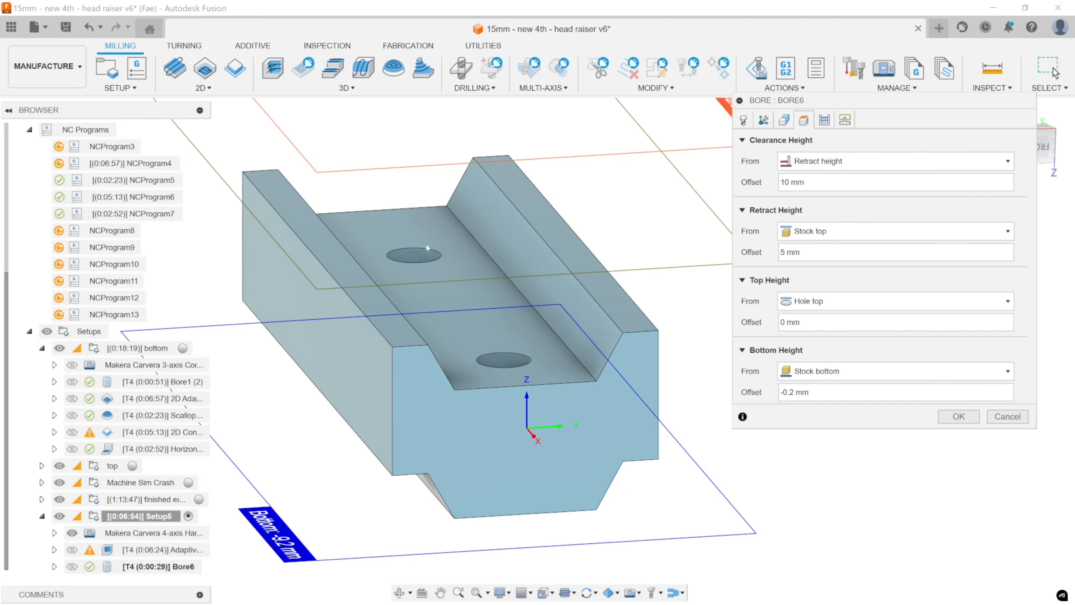
pyautogui.click(829, 301)
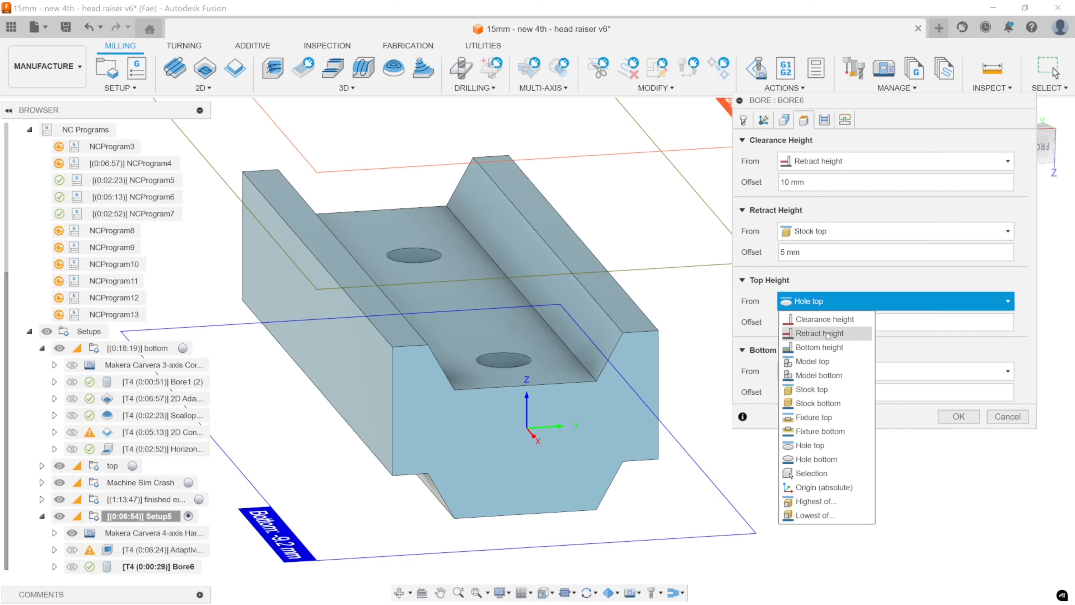
pyautogui.click(828, 390)
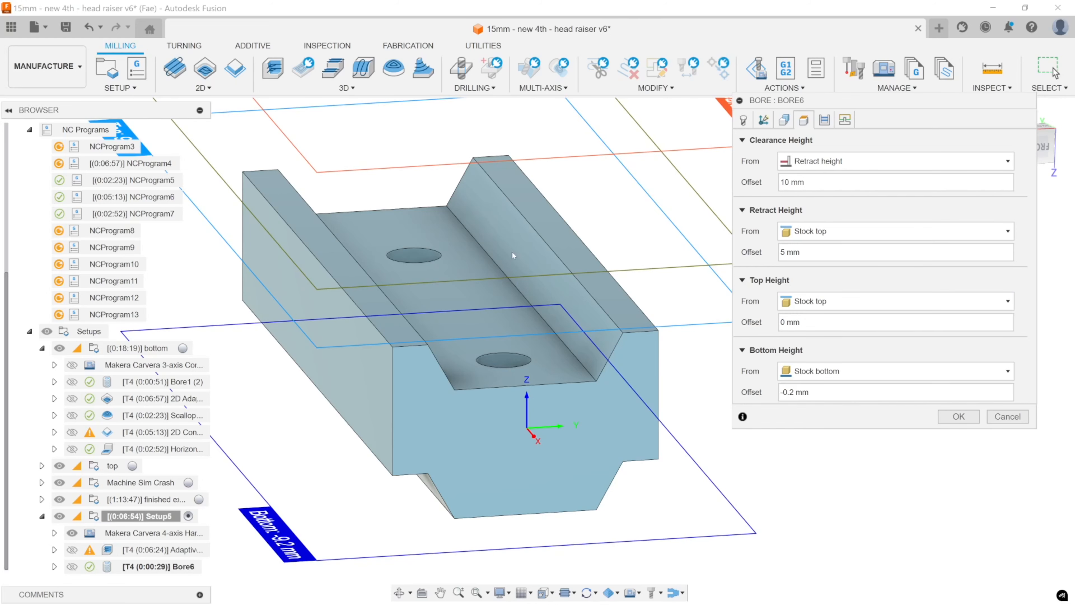
pyautogui.click(795, 302)
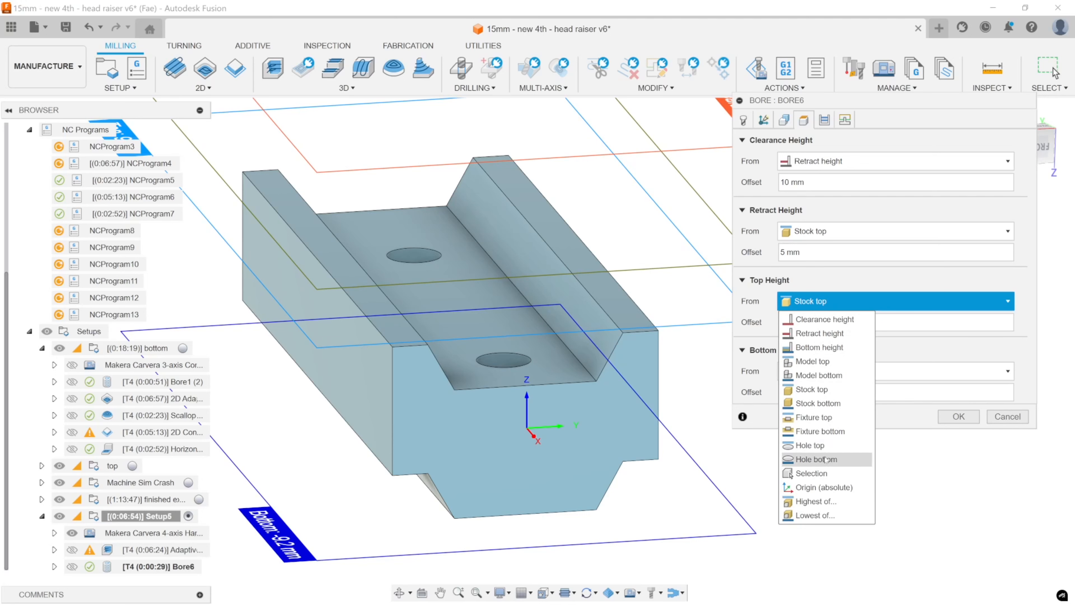
pyautogui.click(822, 289)
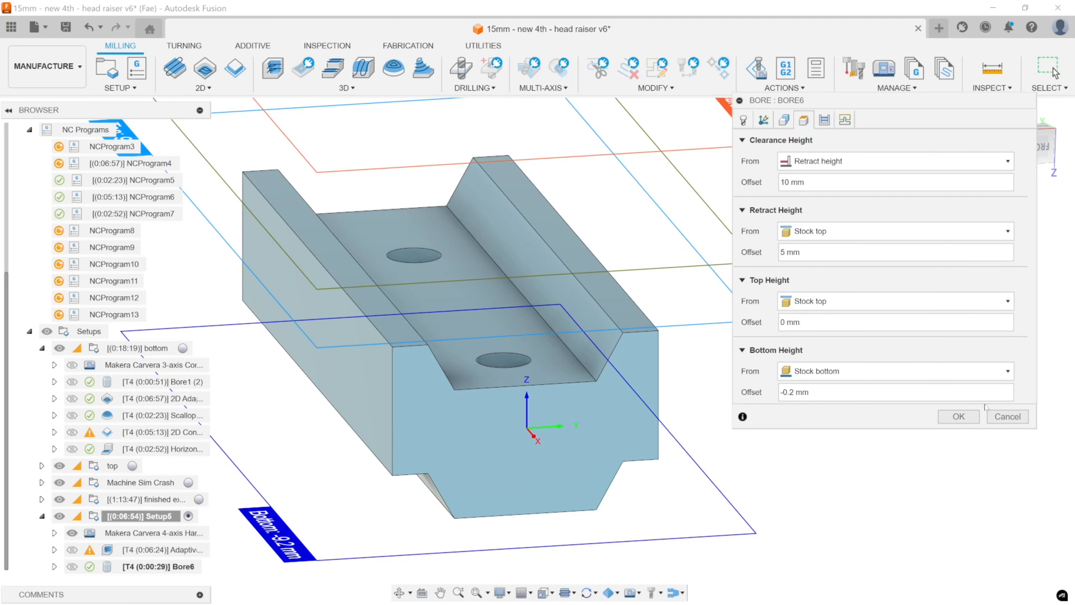
pyautogui.click(959, 416)
pyautogui.scroll(-3, 427, 424)
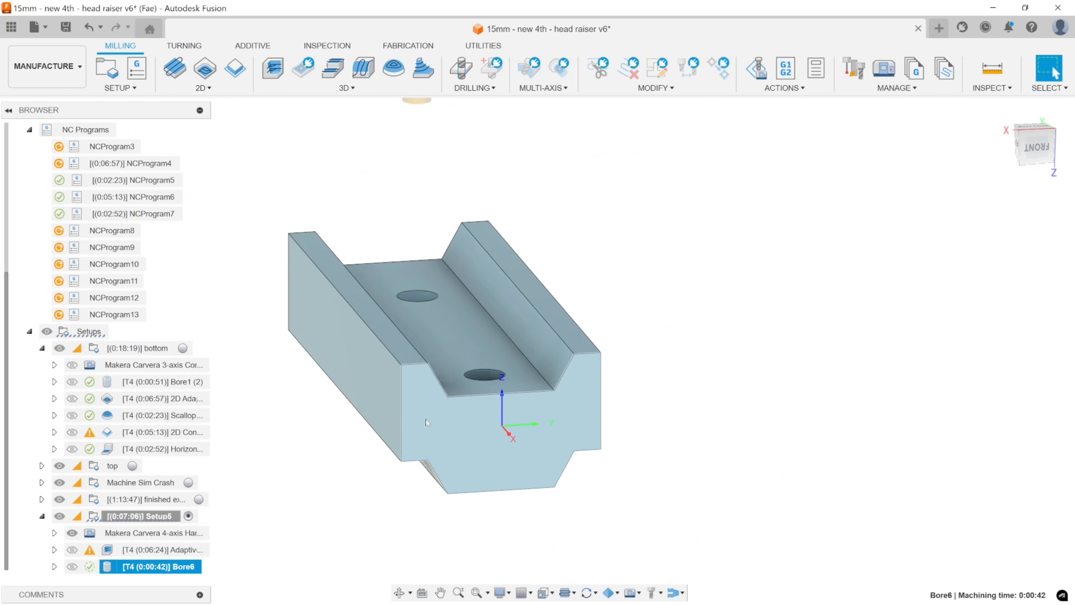
pyautogui.scroll(5, 426, 424)
pyautogui.scroll(-7, 426, 425)
pyautogui.keyDown('shift'); pyautogui.moveTo(426, 424); pyautogui.dragTo(438, 424, button='middle'); pyautogui.keyUp('shift')
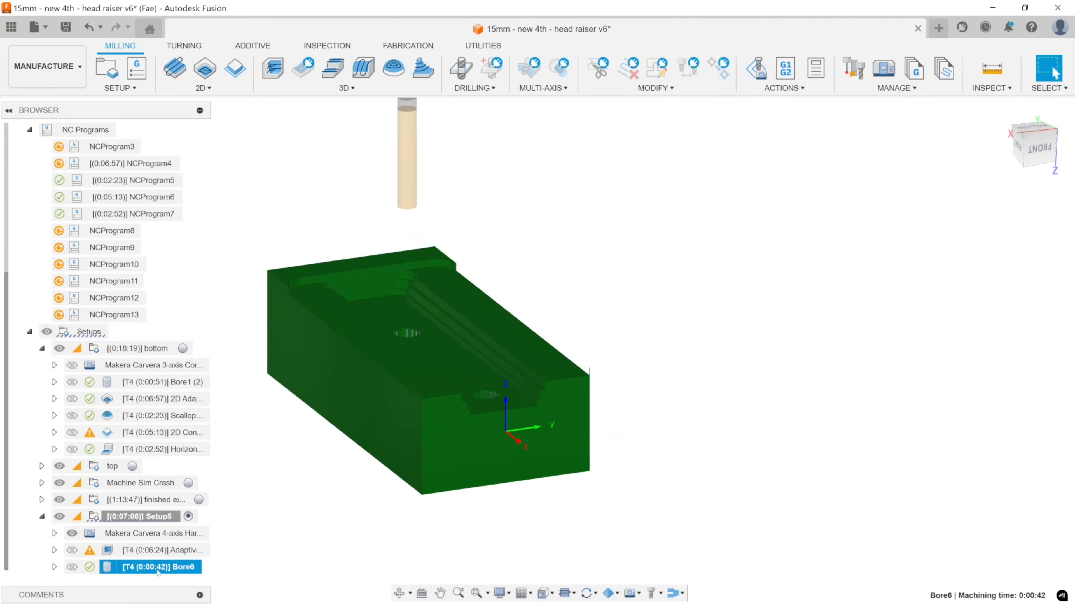
# Try Bore6 ahead of Adaptive3 in Setup5, inspect the bored stock, and move it back behind Adaptive3.
pyautogui.moveTo(127, 566); pyautogui.dragTo(123, 550)
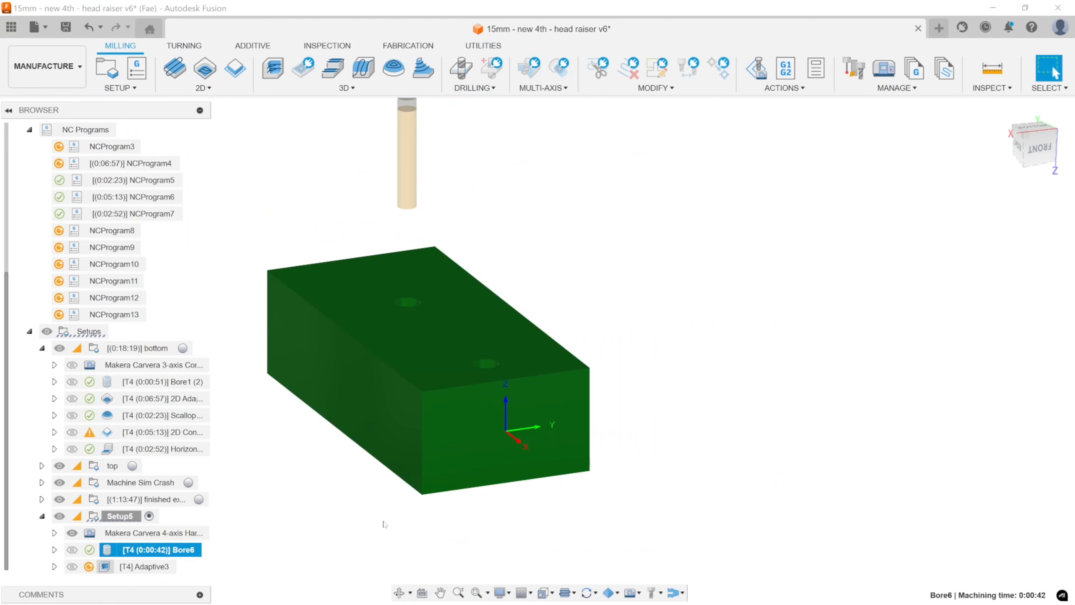
pyautogui.keyDown('shift'); pyautogui.moveTo(381, 521); pyautogui.dragTo(409, 460, button='middle'); pyautogui.keyUp('shift')
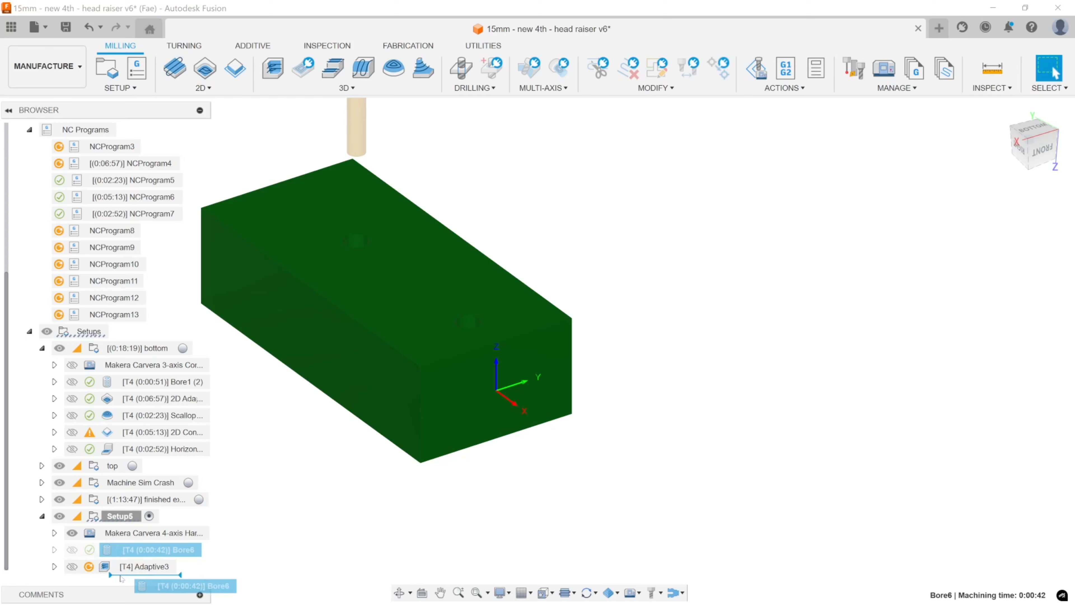
pyautogui.click(143, 576)
pyautogui.moveTo(143, 573); pyautogui.dragTo(144, 547)
pyautogui.moveTo(322, 478); pyautogui.dragTo(420, 468, button='middle')
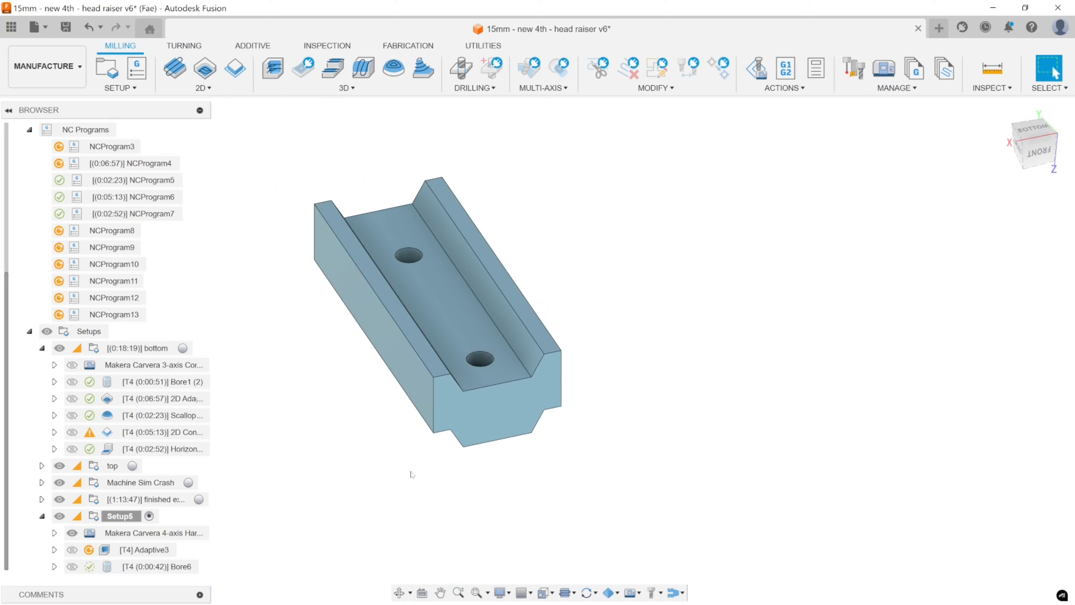
# Measure the distance between the channel floor and the part's underside.
pyautogui.click(1001, 70)
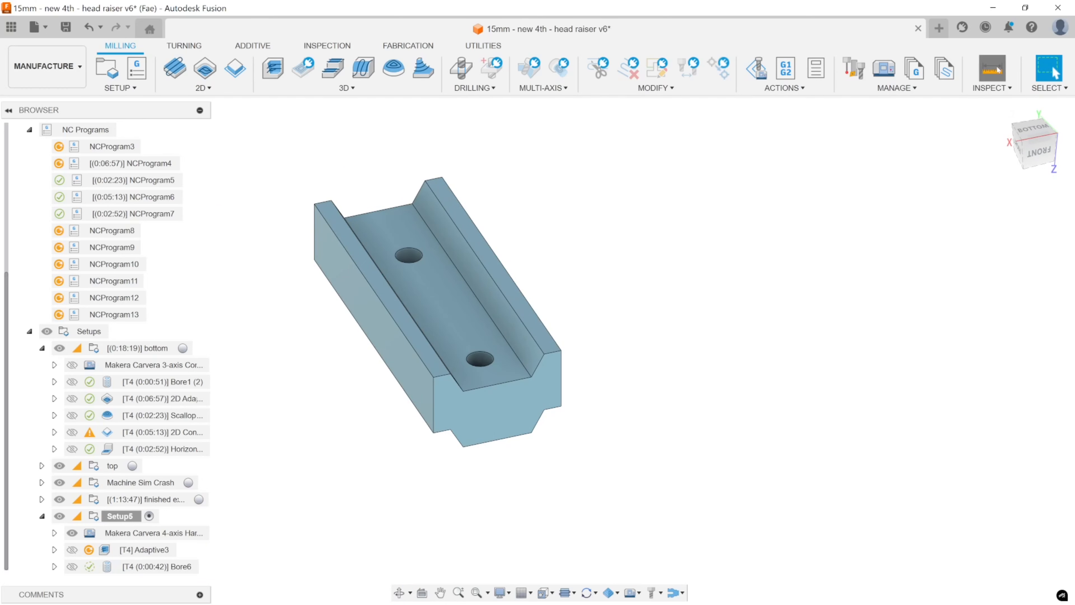
pyautogui.click(460, 342)
pyautogui.keyDown('shift'); pyautogui.moveTo(525, 423); pyautogui.dragTo(576, 417, button='middle'); pyautogui.keyUp('shift')
pyautogui.click(475, 339)
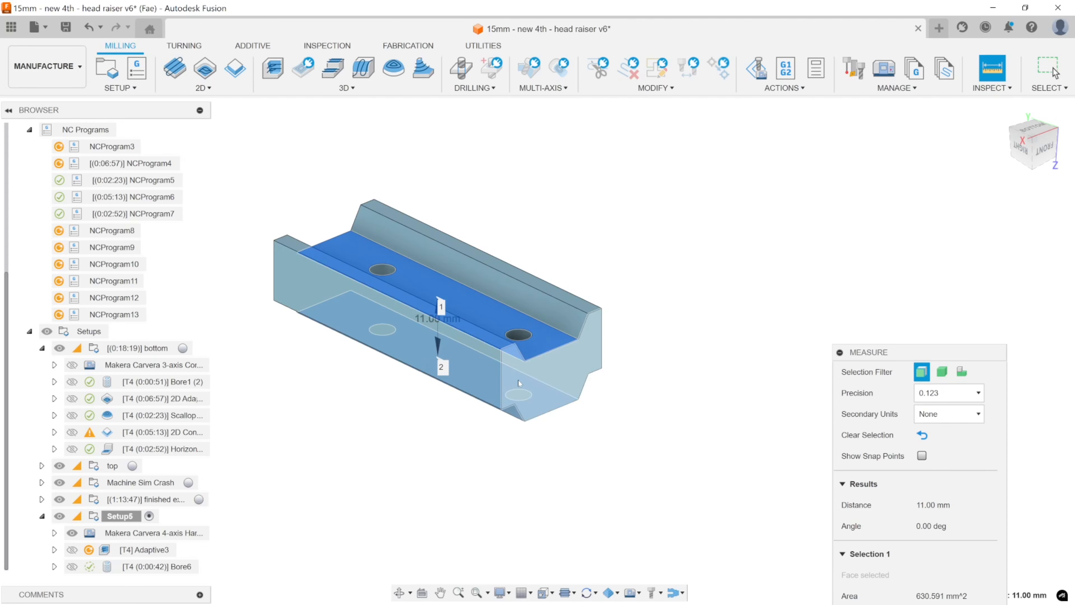
pyautogui.press('Escape')
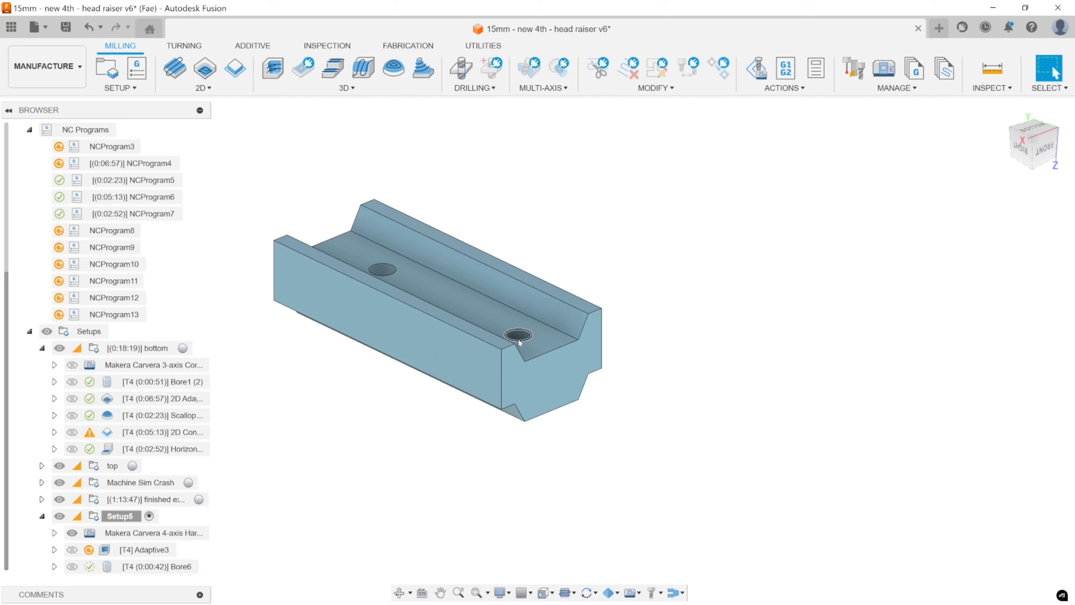
# Measure the diameter of the channel-floor hole nearest the setup origin.
pyautogui.moveTo(518, 339); pyautogui.dragTo(555, 331, button='middle')
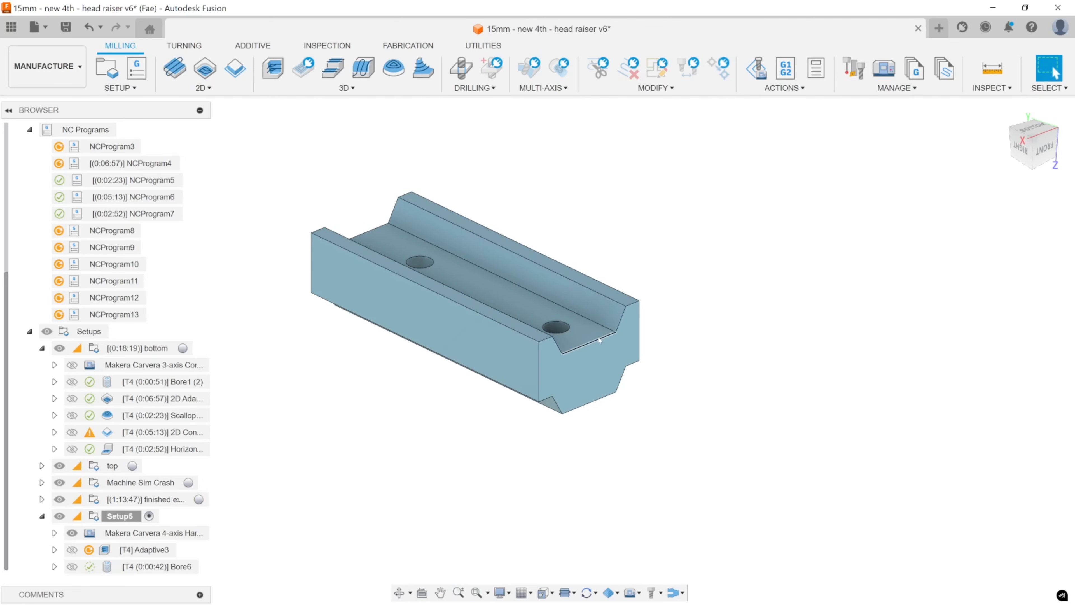
pyautogui.keyDown('shift'); pyautogui.moveTo(581, 376); pyautogui.dragTo(598, 411, button='middle'); pyautogui.keyUp('shift')
pyautogui.click(992, 67)
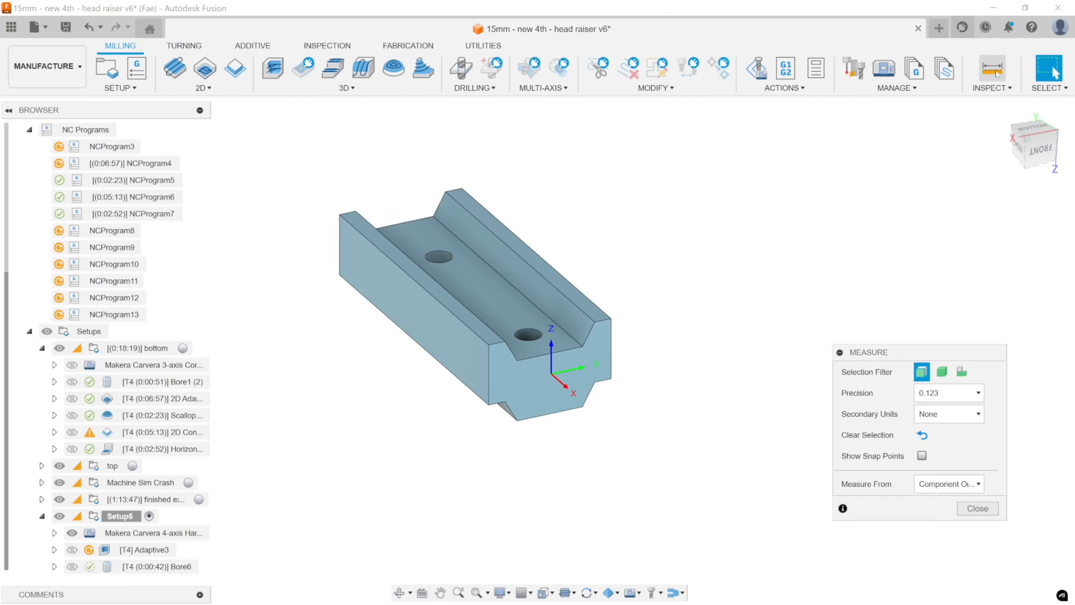
pyautogui.click(539, 338)
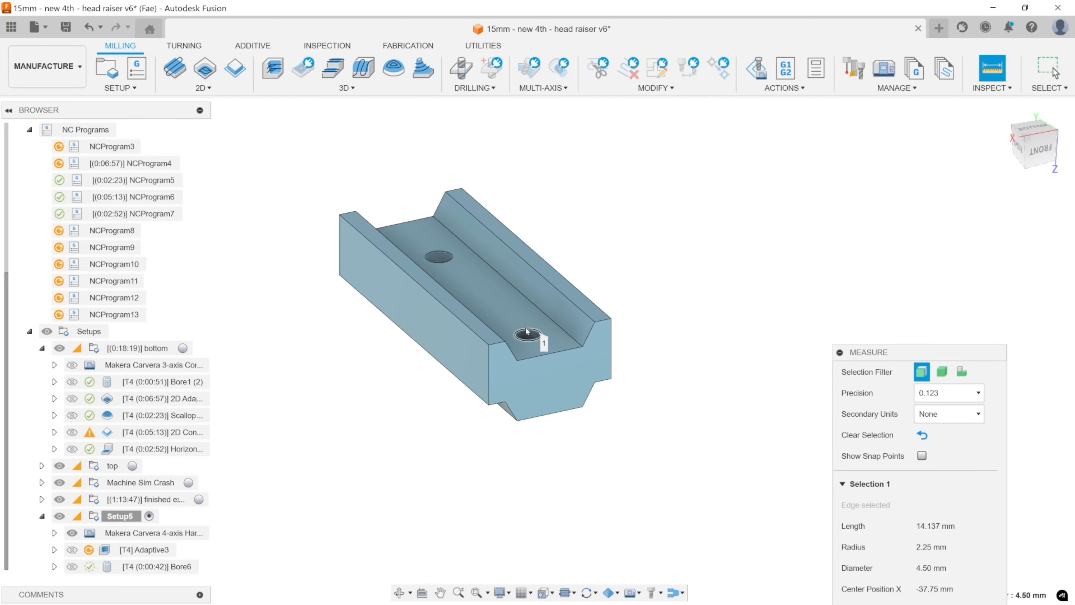
pyautogui.moveTo(915, 351); pyautogui.dragTo(843, 81)
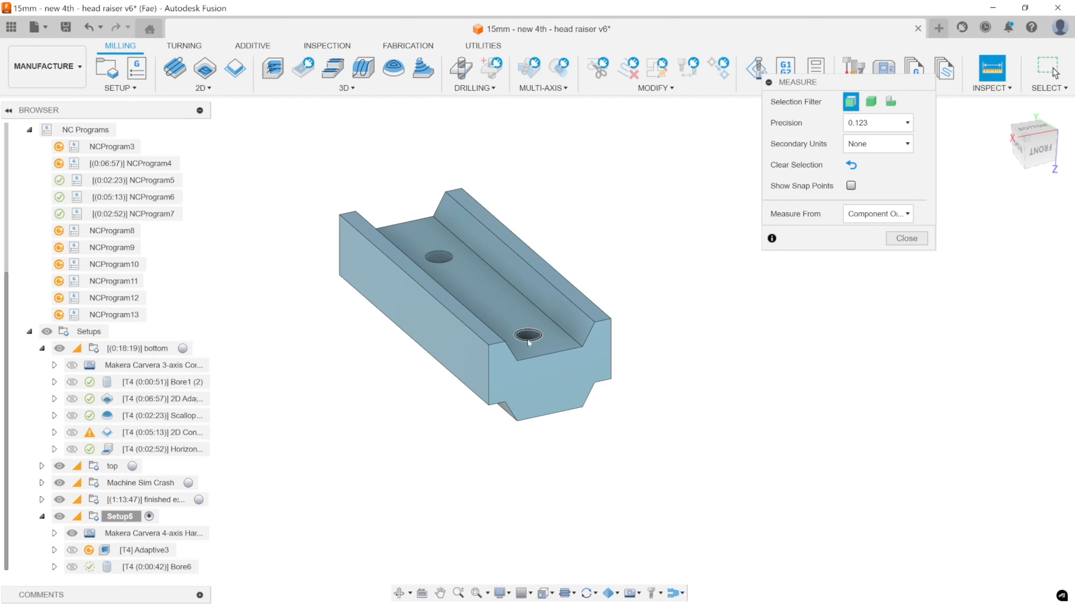
pyautogui.click(525, 370)
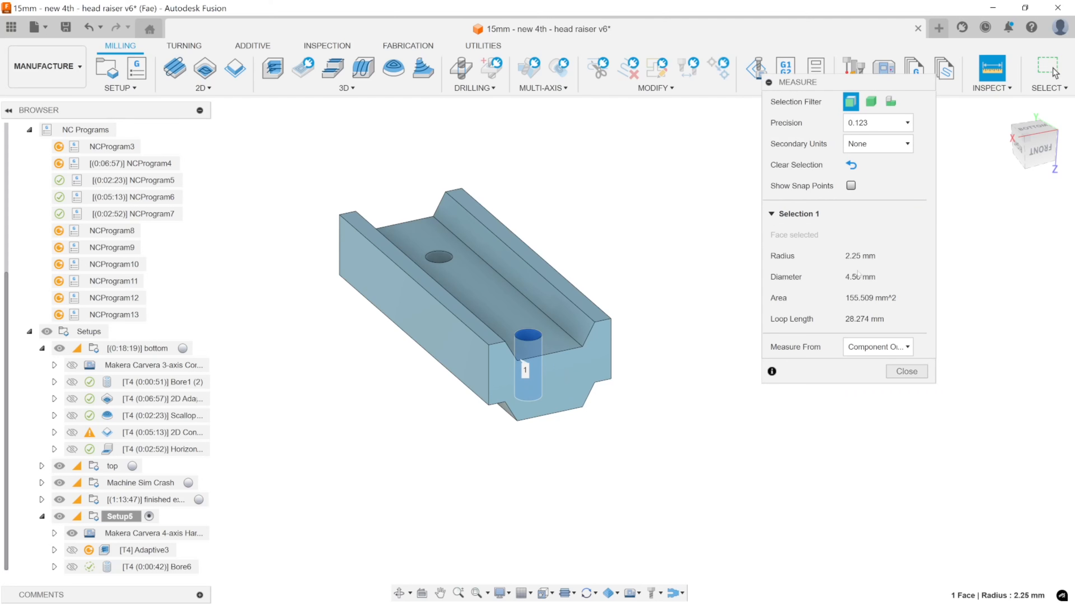
pyautogui.click(878, 143)
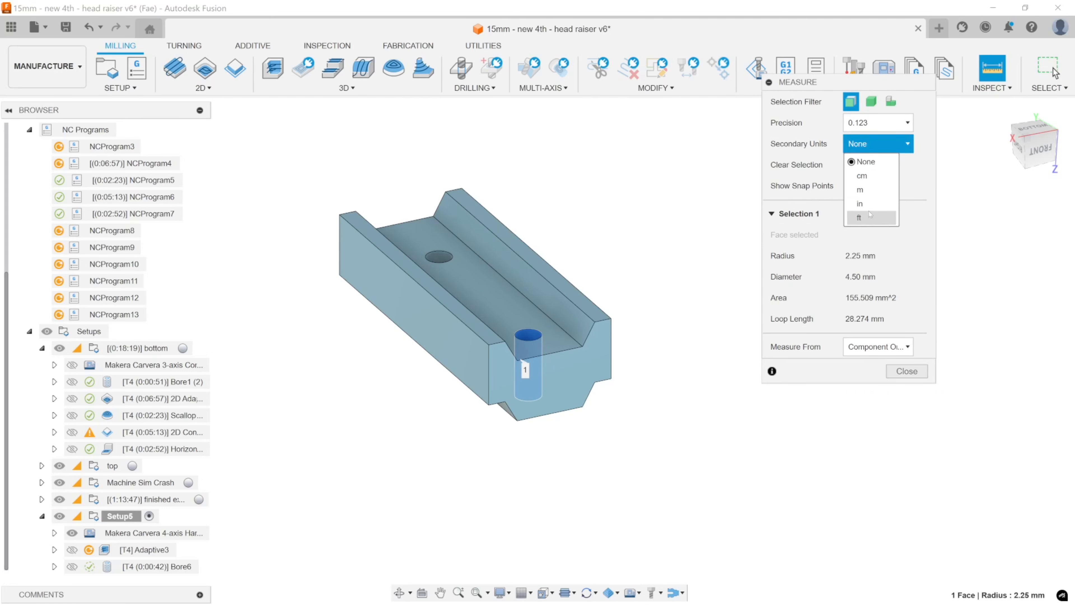
pyautogui.click(922, 187)
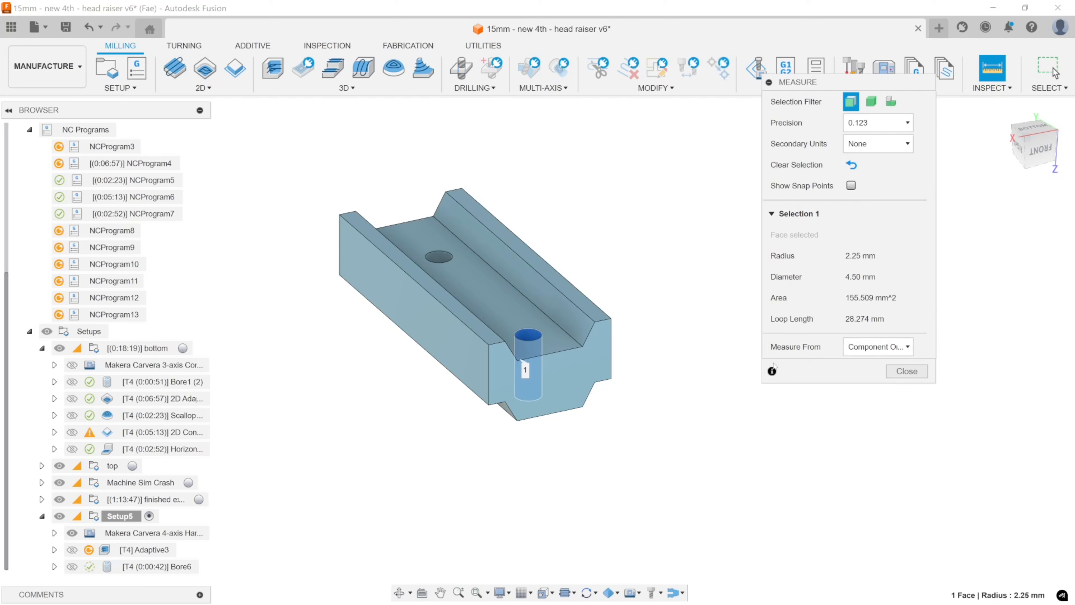
# Measure the distance between the part's end face and the edge of the nearest hole.
pyautogui.click(675, 402)
pyautogui.click(578, 350)
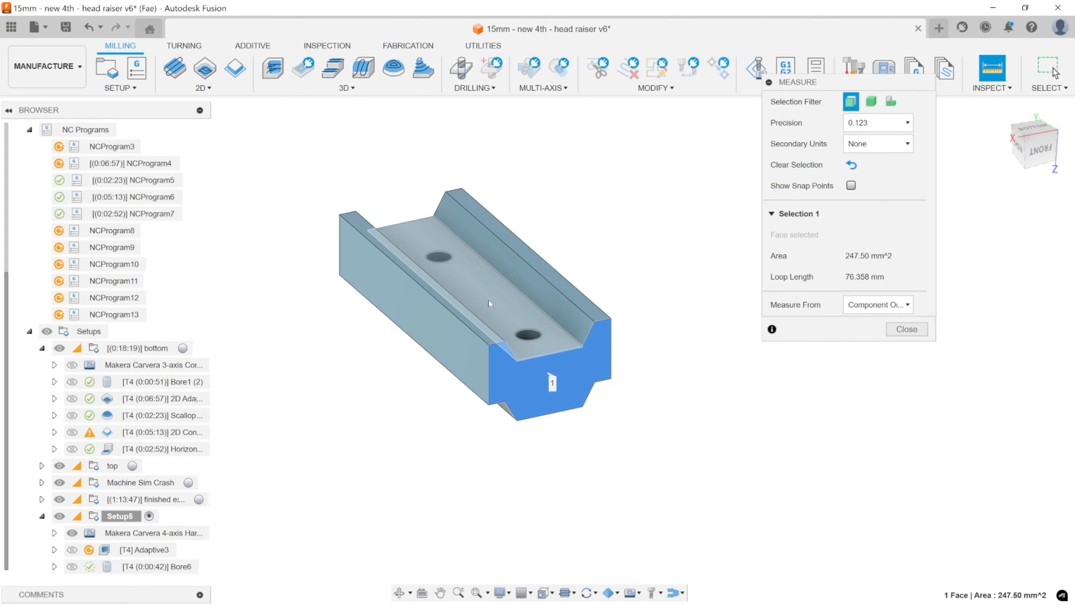
pyautogui.click(528, 335)
pyautogui.keyDown('shift'); pyautogui.moveTo(550, 339); pyautogui.dragTo(667, 474, button='middle'); pyautogui.keyUp('shift')
pyautogui.scroll(5, 561, 276)
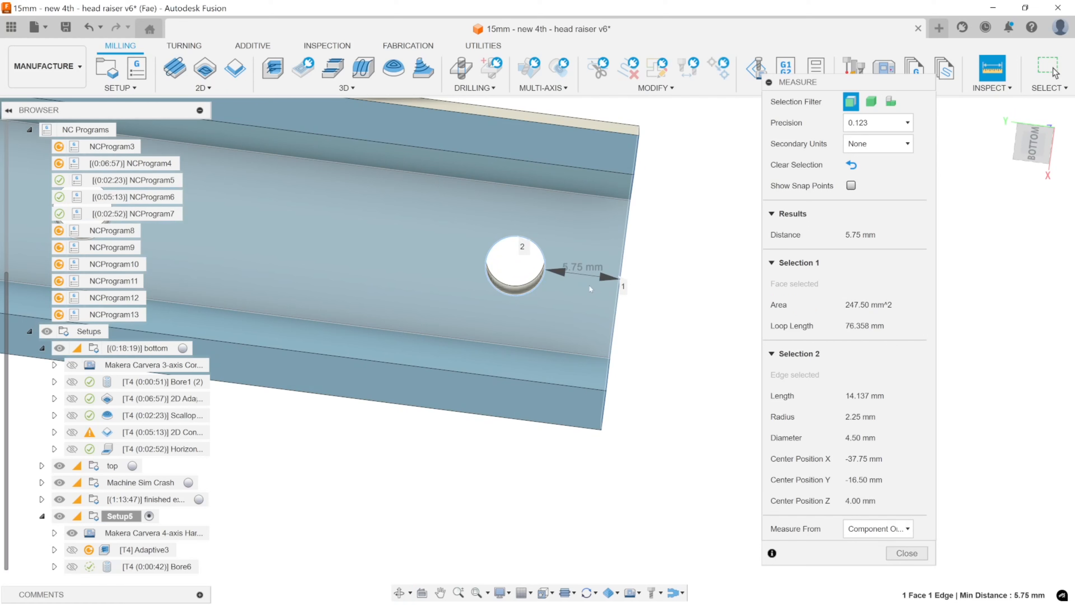
pyautogui.keyDown('shift'); pyautogui.moveTo(604, 278); pyautogui.dragTo(629, 282, button='middle'); pyautogui.keyUp('shift')
pyautogui.press('Escape')
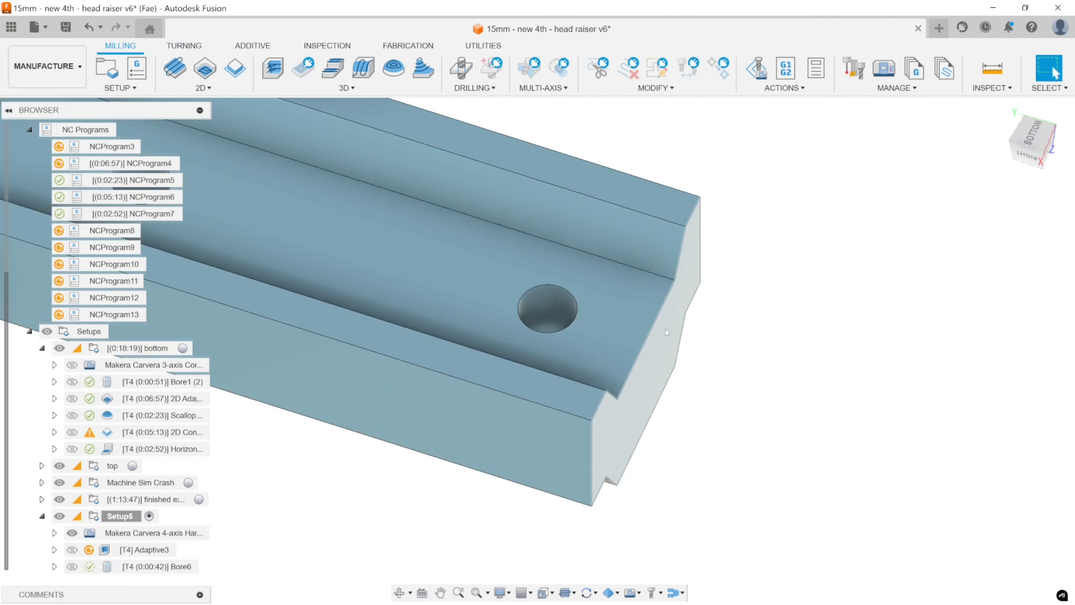
# Reopen Bore6 and examine its feeds, passes, selected hole faces and heights against the part.
pyautogui.scroll(2, 669, 337)
pyautogui.scroll(-8, 685, 336)
pyautogui.keyDown('shift'); pyautogui.moveTo(734, 345); pyautogui.dragTo(618, 343, button='middle'); pyautogui.keyUp('shift')
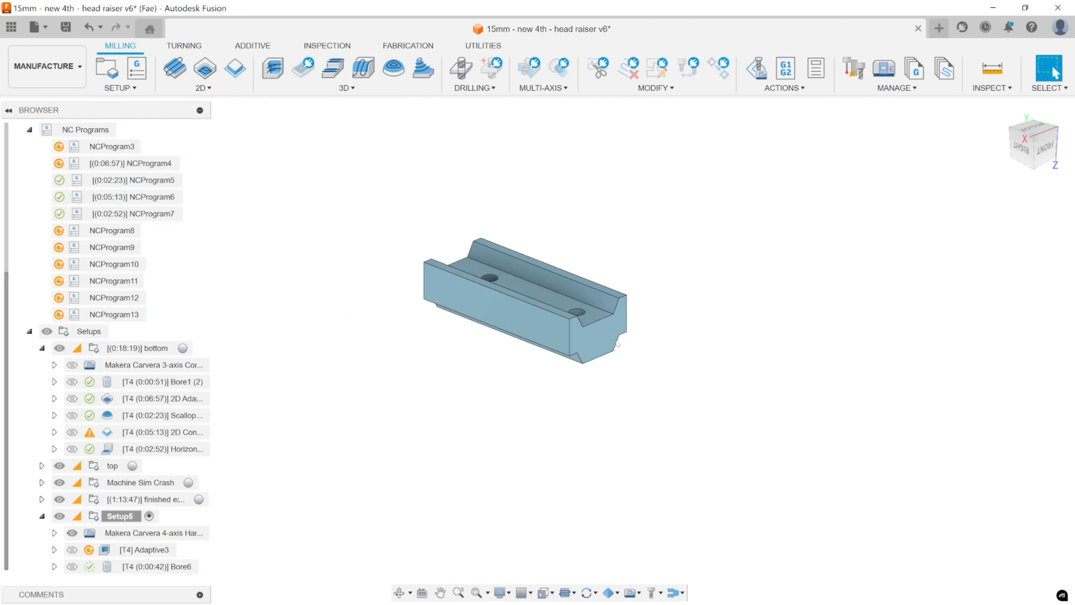
pyautogui.doubleClick(157, 567)
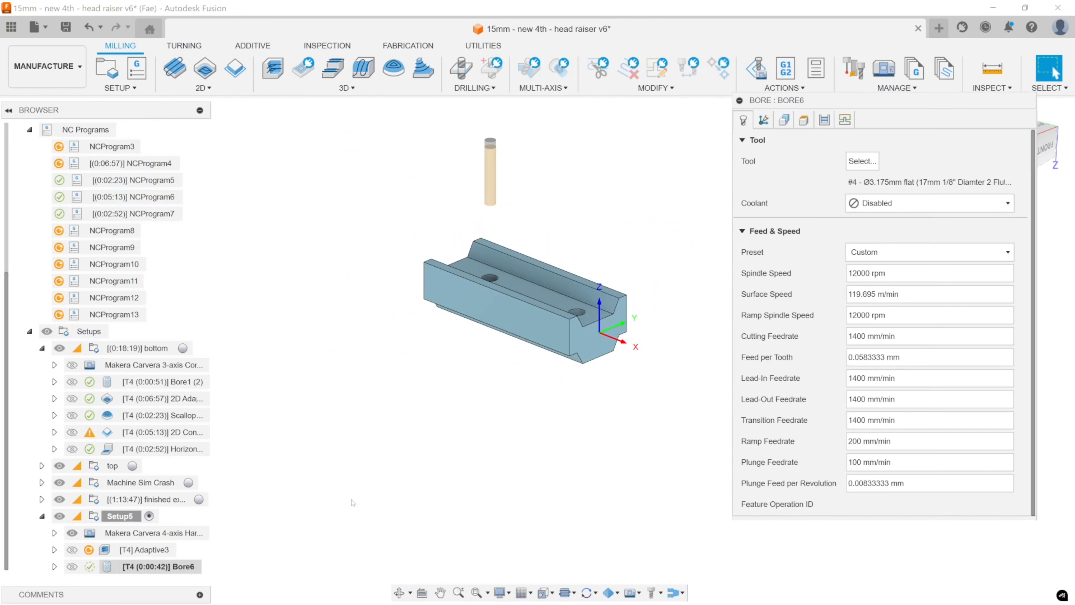
pyautogui.moveTo(783, 100); pyautogui.dragTo(166, 114)
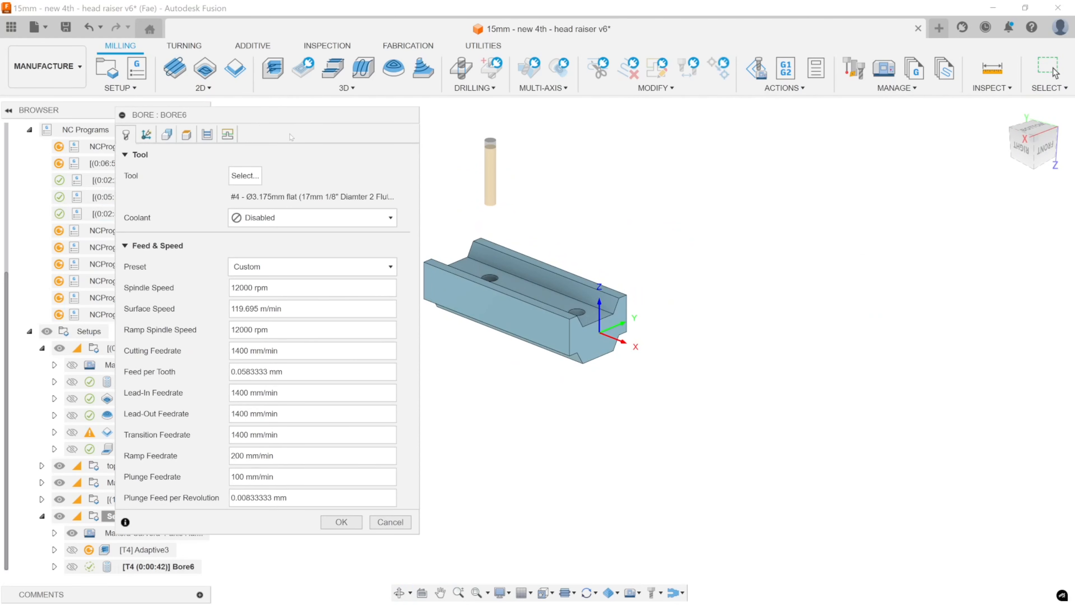
pyautogui.click(212, 134)
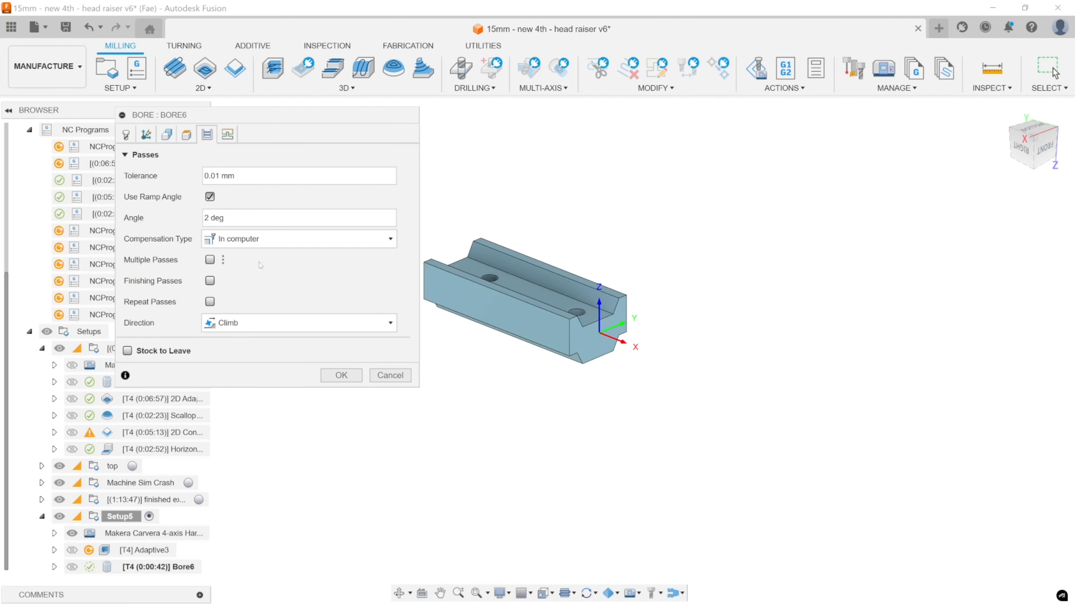
pyautogui.moveTo(269, 115); pyautogui.dragTo(852, 108)
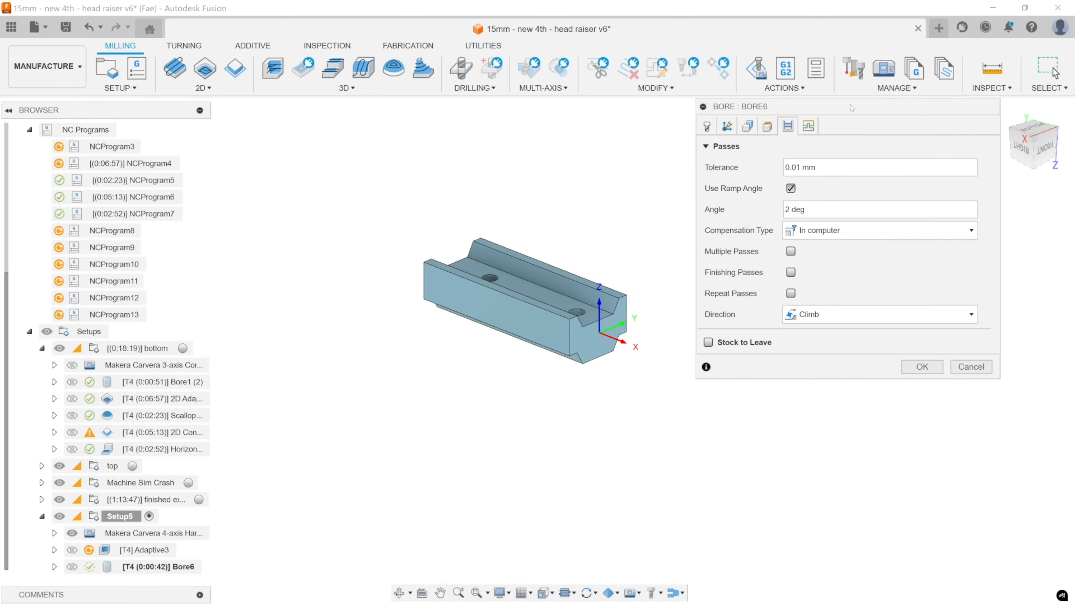
pyautogui.moveTo(570, 286); pyautogui.dragTo(530, 299, button='middle')
pyautogui.scroll(3, 529, 297)
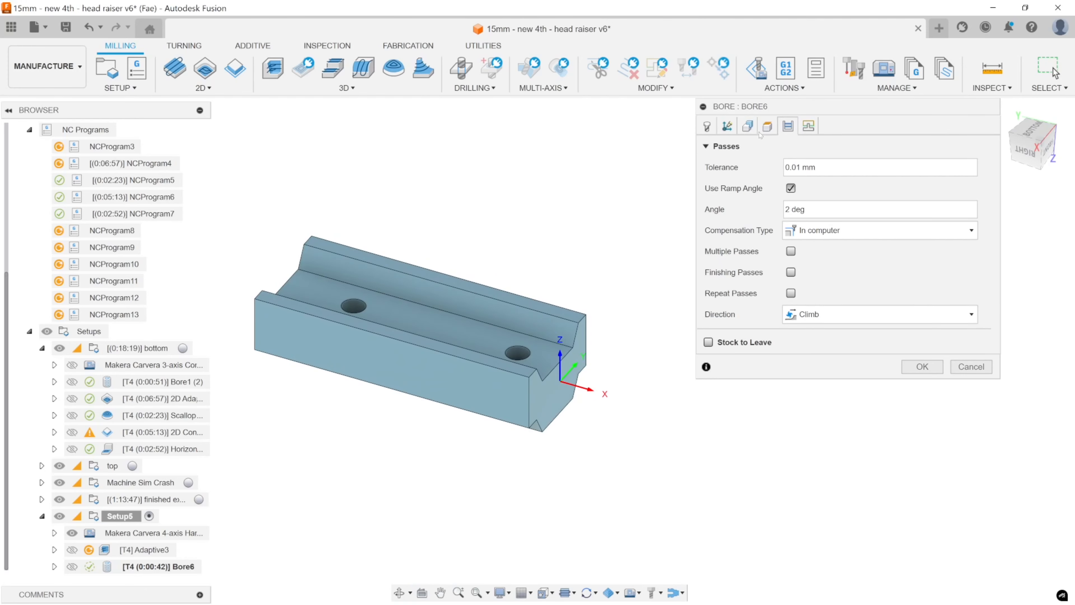
pyautogui.click(749, 128)
pyautogui.click(765, 127)
pyautogui.click(751, 126)
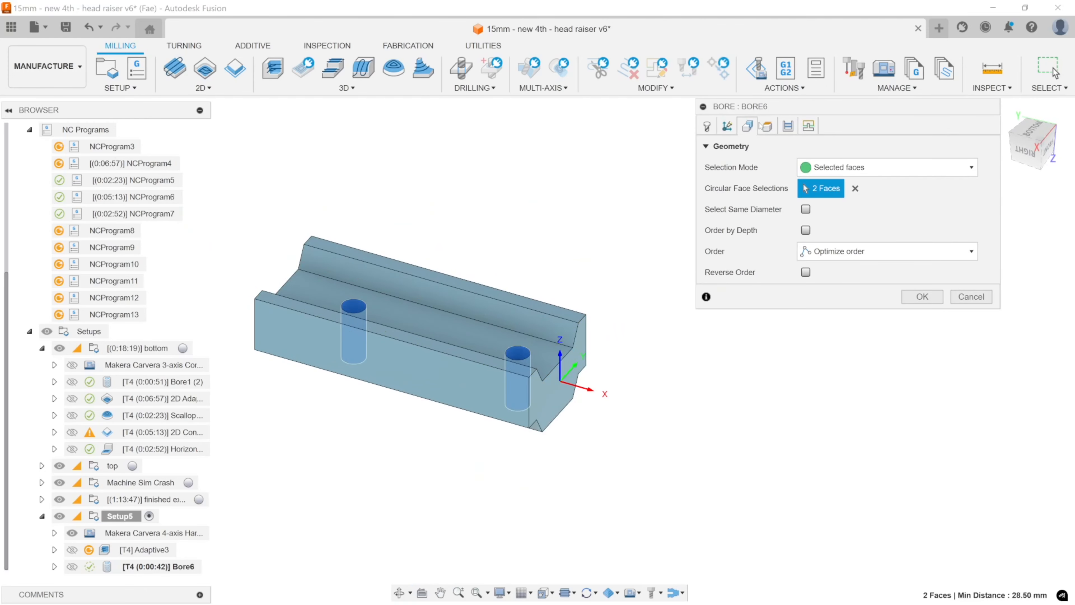
pyautogui.click(766, 126)
# Set Bore6's ramp angle to 1.5 deg, keeping Use Ramp Angle enabled and the tolerance at 0.01 mm.
pyautogui.click(788, 126)
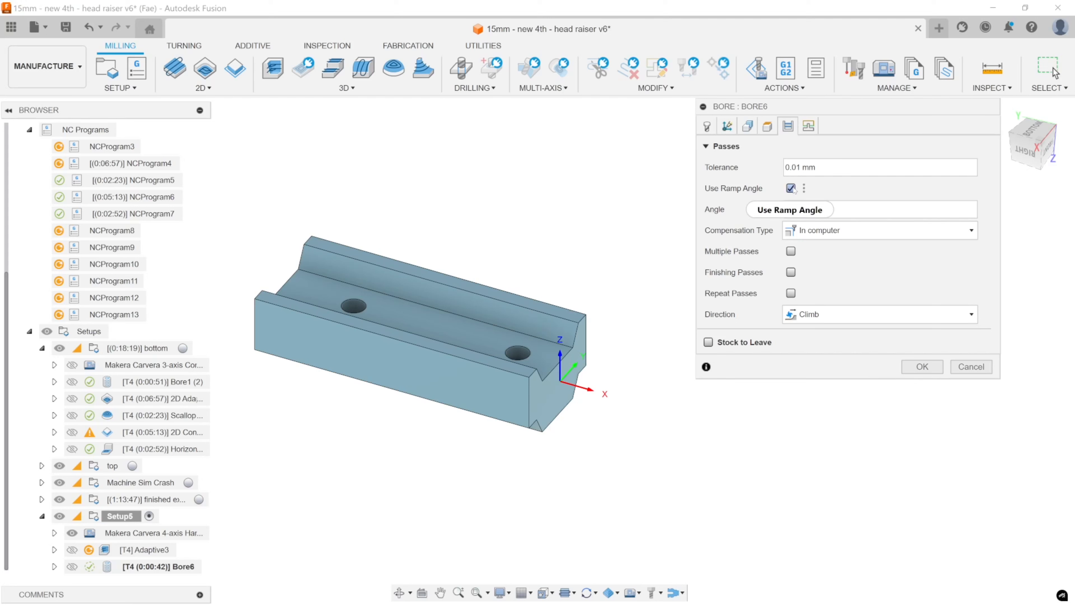
pyautogui.doubleClick(787, 209)
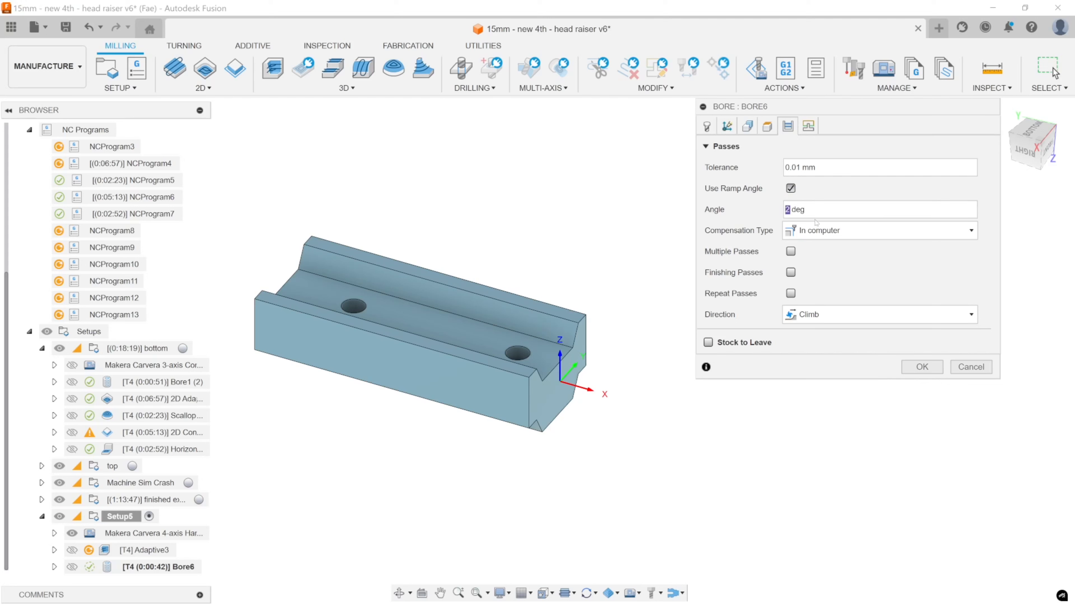
pyautogui.write('1.5')
pyautogui.click(826, 167)
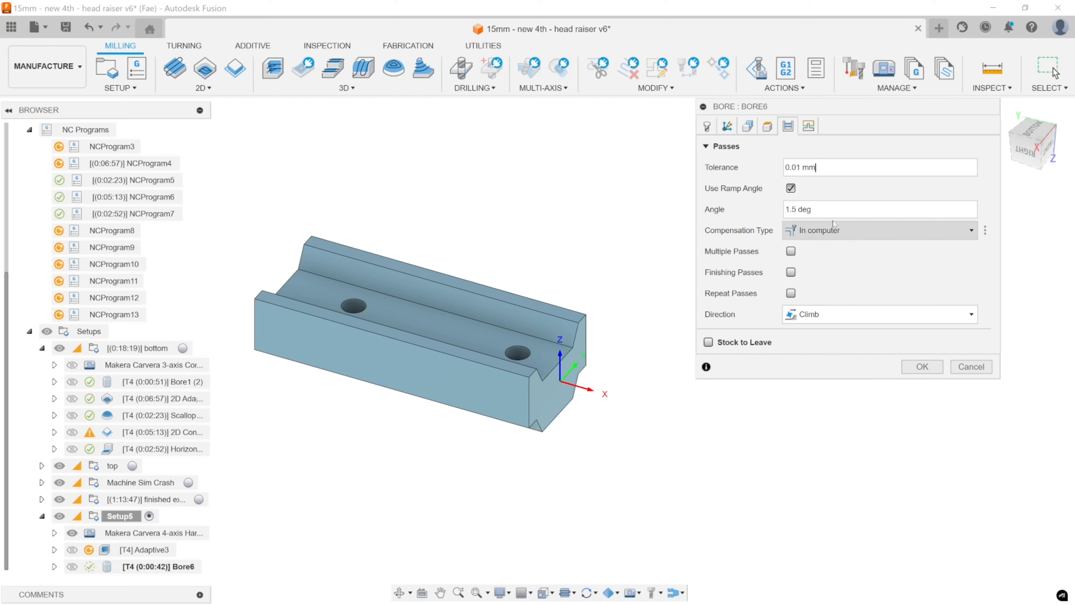
pyautogui.moveTo(881, 209)
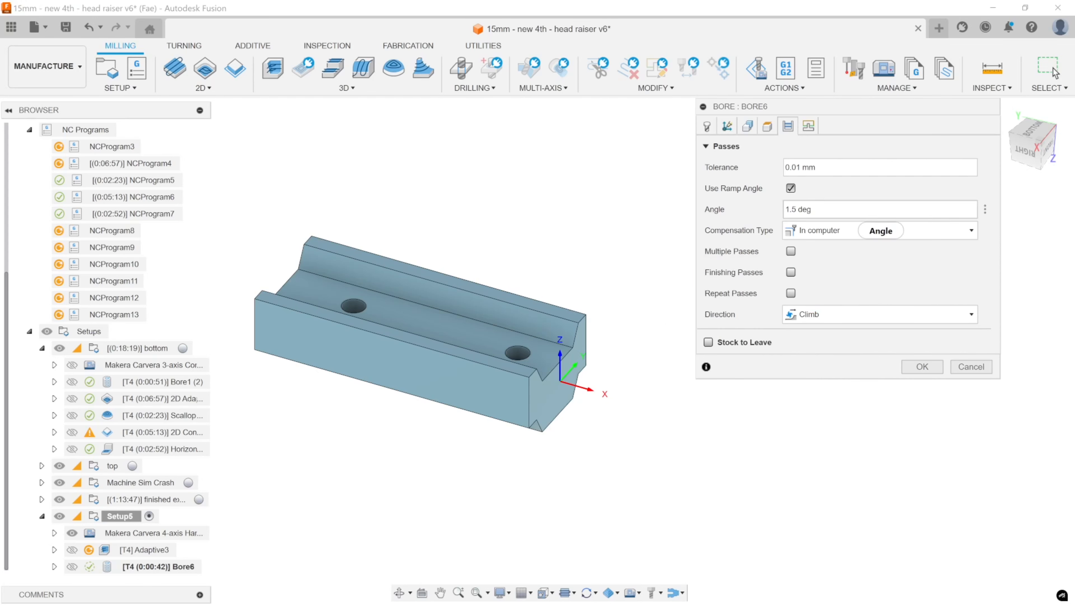
pyautogui.click(880, 209)
# Turn on Bore6's Stock to Leave option to examine its radial setting, and turn it back off.
pyautogui.click(708, 342)
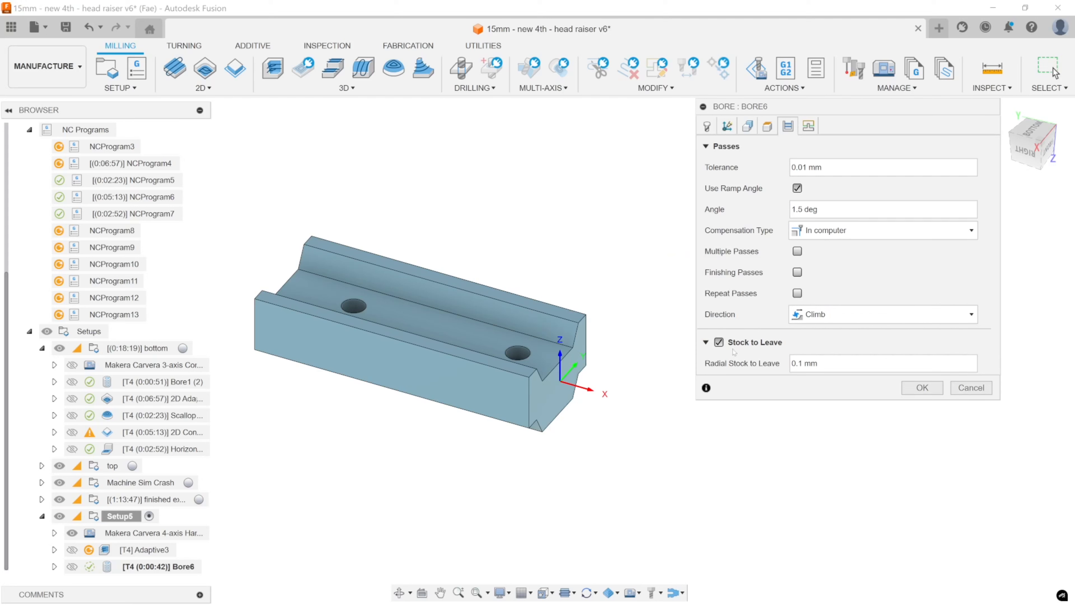
pyautogui.moveTo(720, 343)
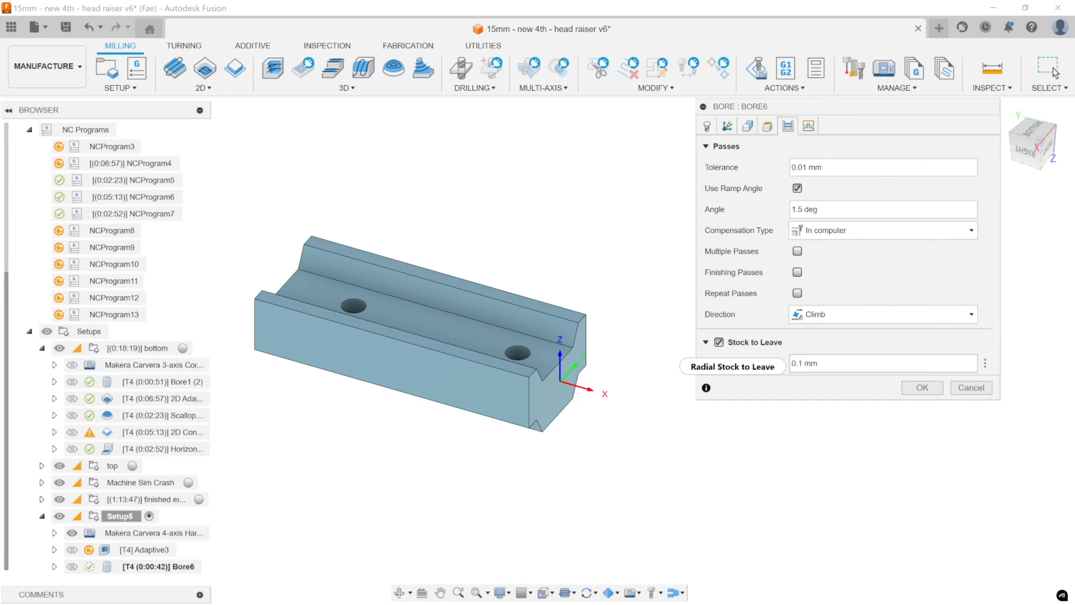
pyautogui.moveTo(733, 367)
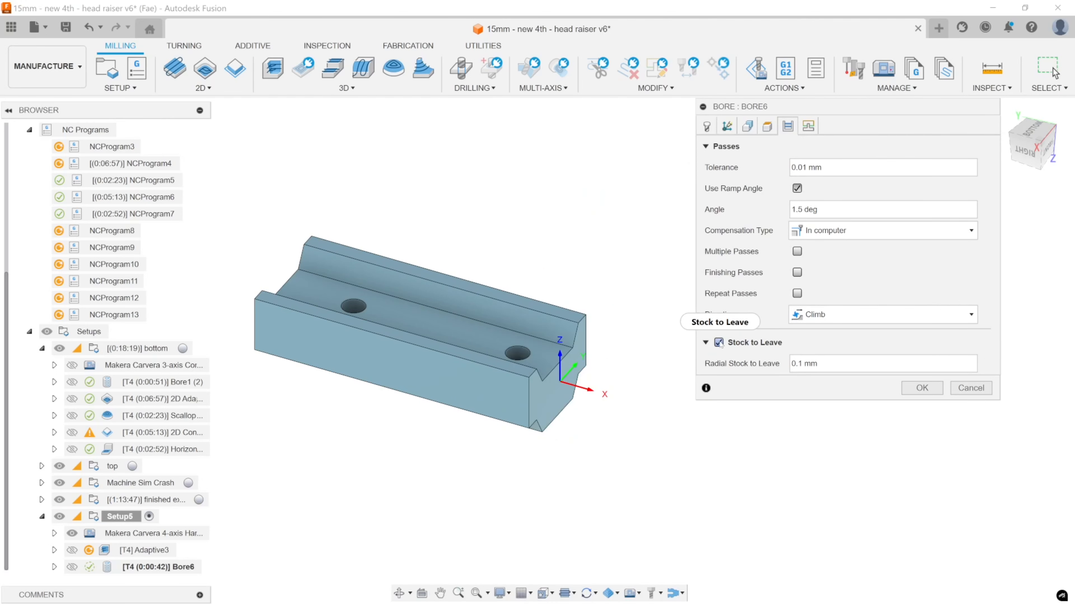
pyautogui.click(722, 342)
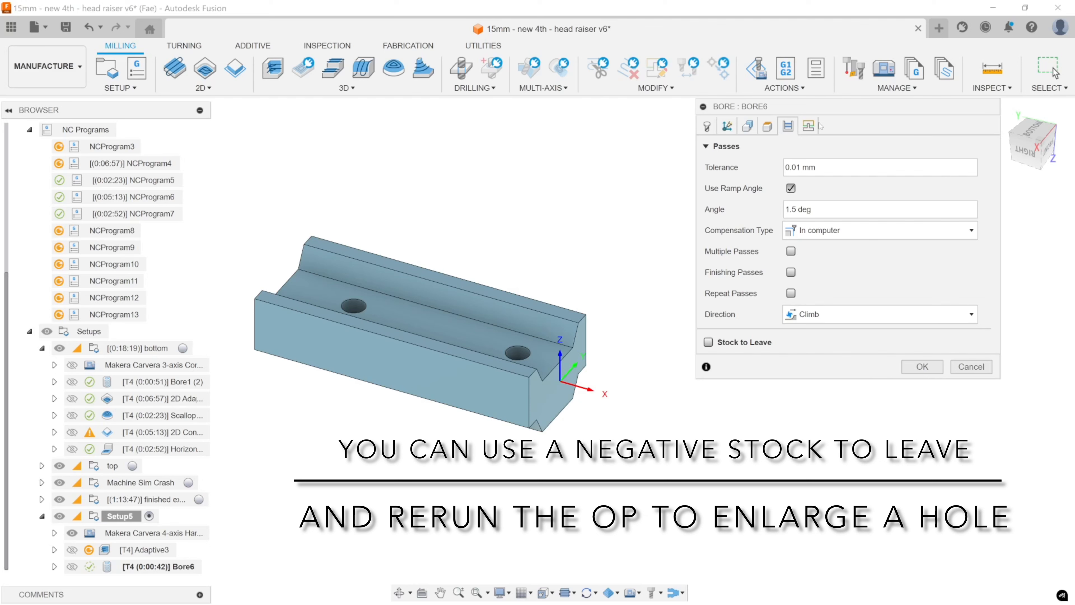
# Check Bore6's linking settings, accept the operation's changes, and generate the Adaptive3 toolpath in Setup5.
pyautogui.click(809, 125)
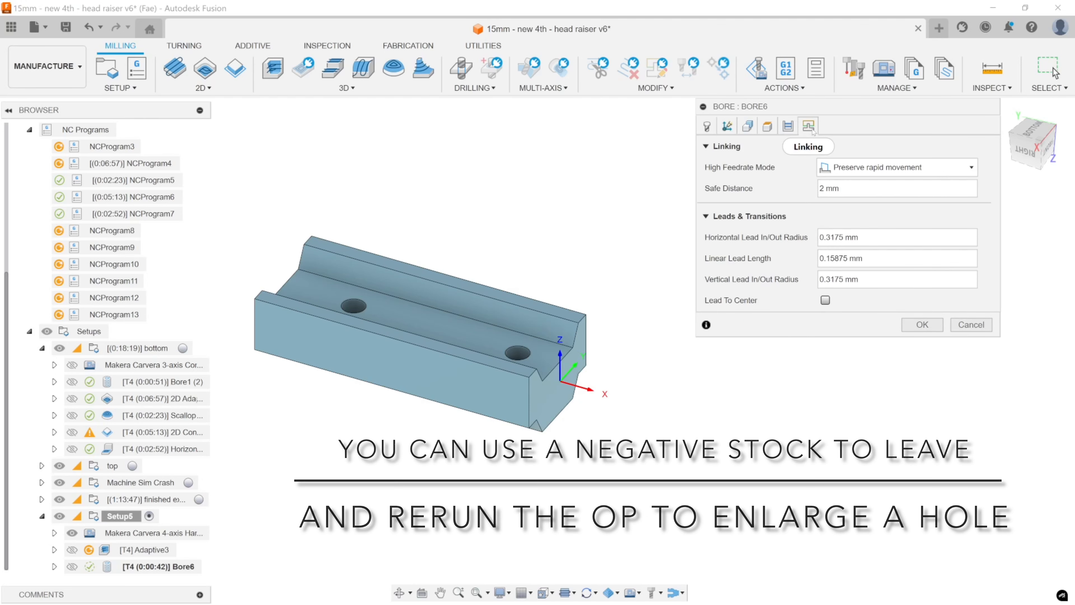
pyautogui.click(922, 325)
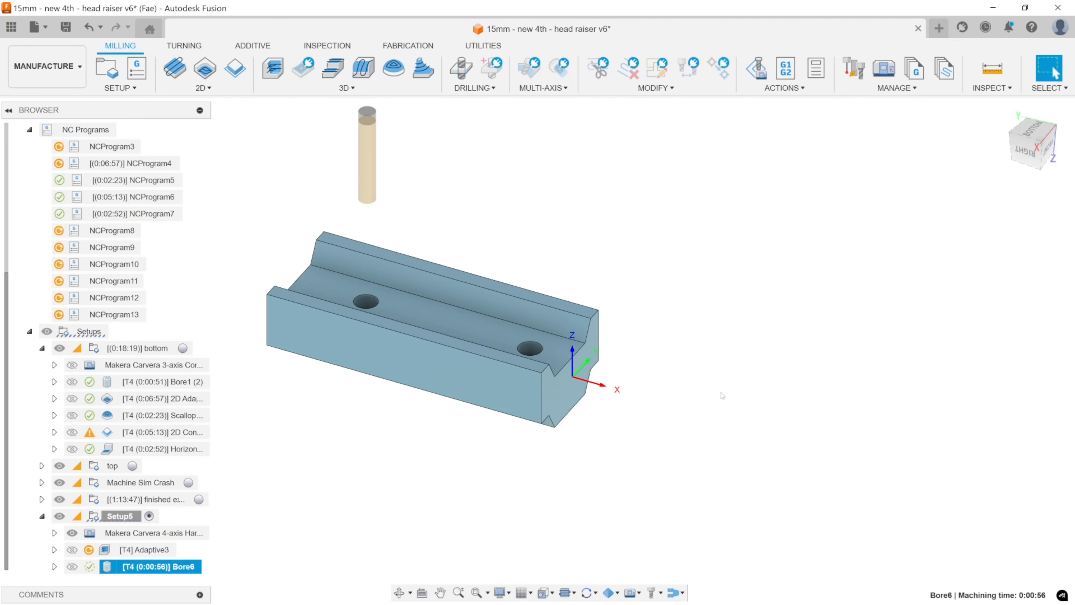
pyautogui.click(127, 550)
pyautogui.click(121, 567)
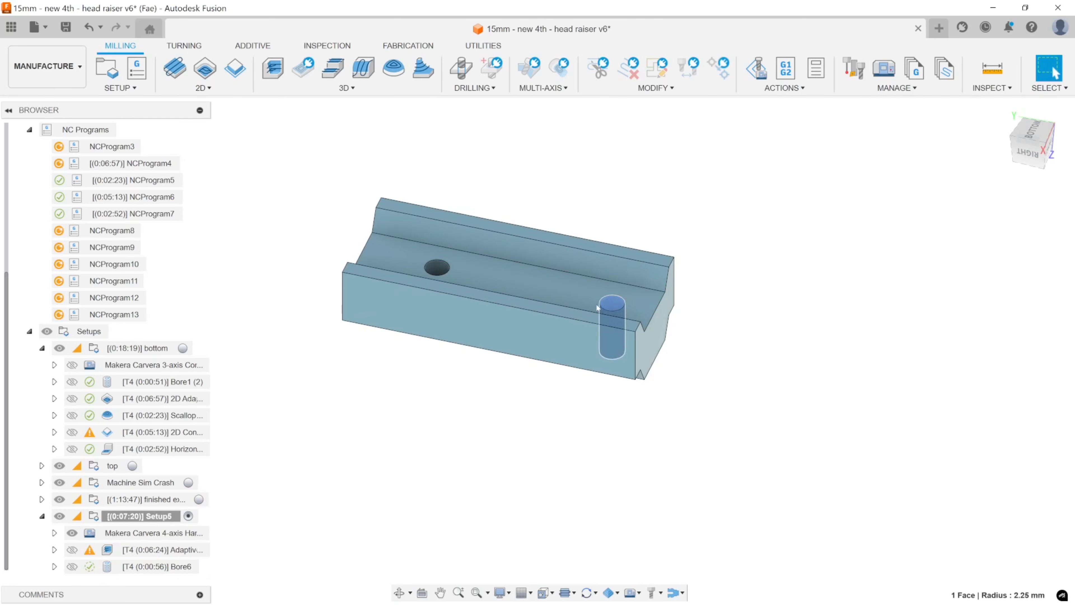
# Examine the two channel-floor holes and the part's long outer side faces to identify the surfaces still needing machining.
pyautogui.keyDown('ctrl'); pyautogui.click(442, 270); pyautogui.keyUp('ctrl')
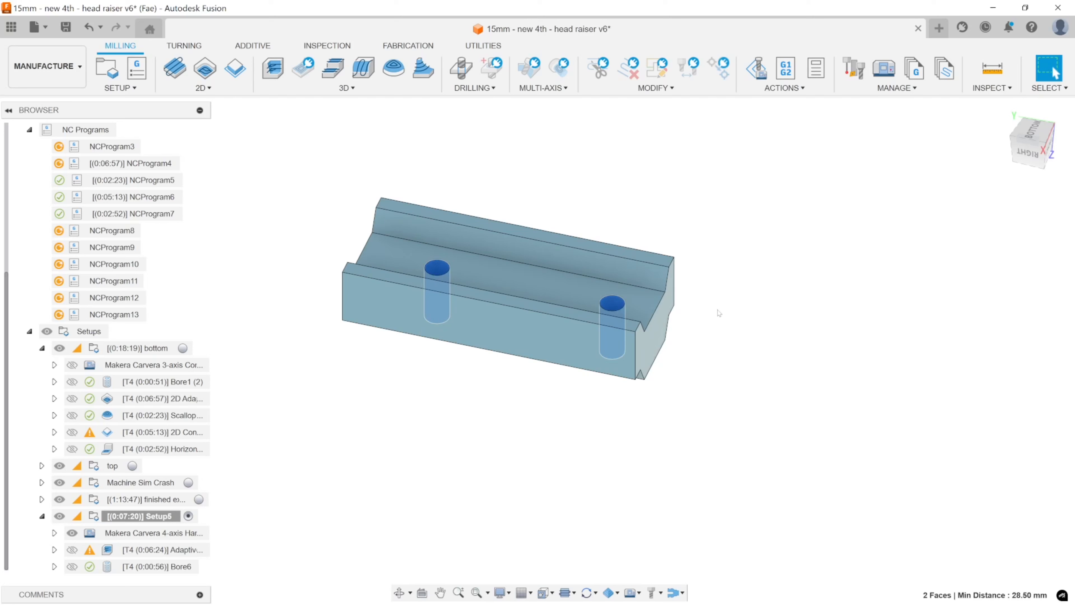
pyautogui.click(571, 347)
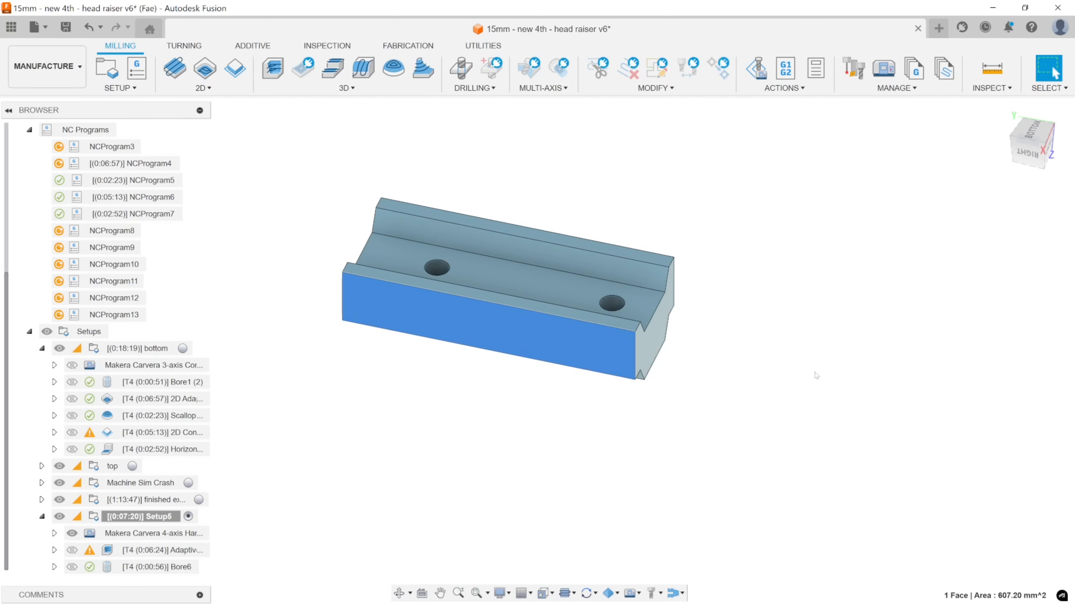
pyautogui.keyDown('shift'); pyautogui.moveTo(779, 377); pyautogui.dragTo(535, 356, button='middle'); pyautogui.keyUp('shift')
pyautogui.keyDown('ctrl'); pyautogui.click(550, 370); pyautogui.keyUp('ctrl')
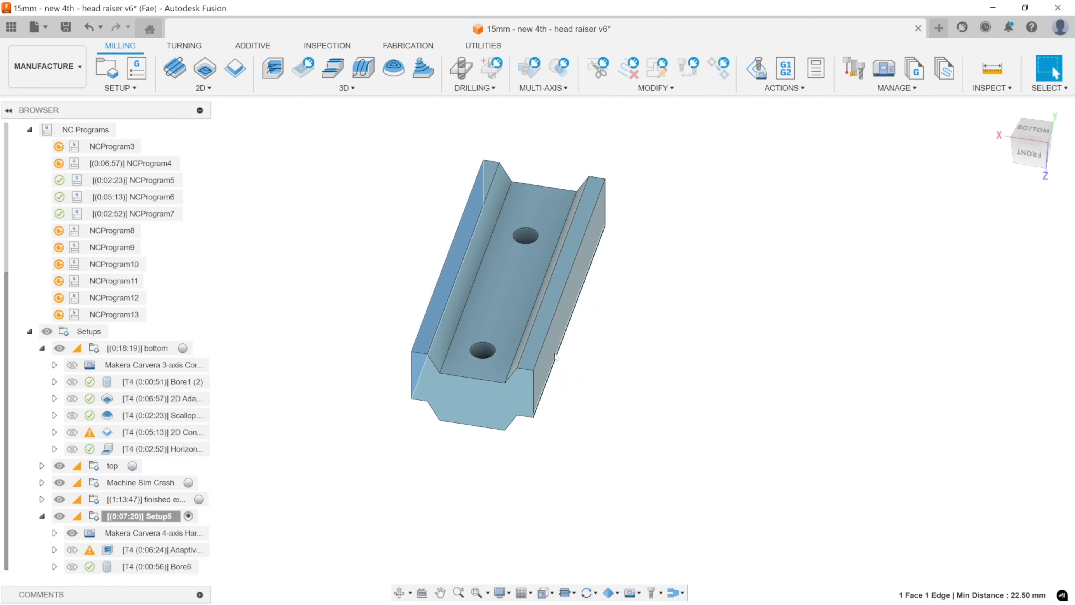
pyautogui.keyDown('ctrl'); pyautogui.click(533, 378); pyautogui.keyUp('ctrl')
pyautogui.click(542, 369)
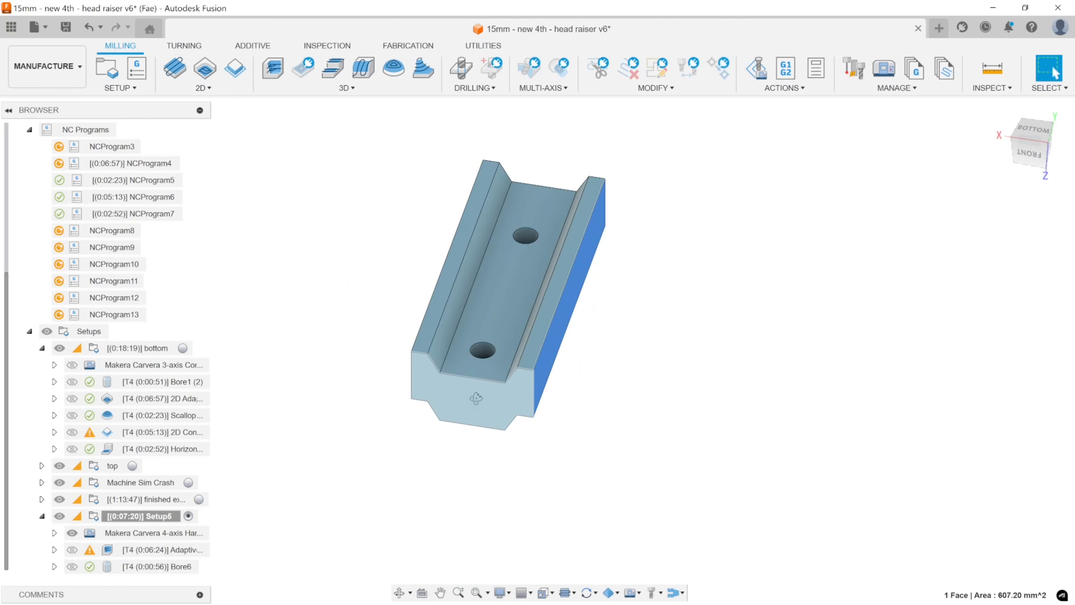
pyautogui.keyDown('shift'); pyautogui.moveTo(543, 369); pyautogui.dragTo(525, 361, button='middle'); pyautogui.keyUp('shift')
pyautogui.keyDown('ctrl'); pyautogui.click(522, 355); pyautogui.keyUp('ctrl')
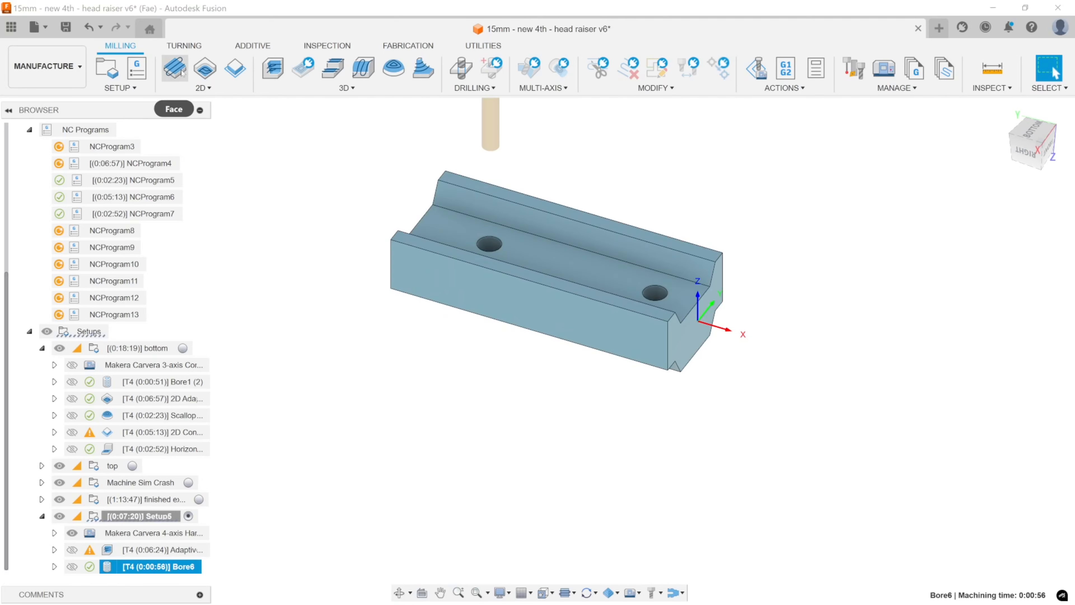
# Create a 2D Contour in Setup5 with tool #4, using an open chain along both long outer sides and around the end by the origin.
pyautogui.click(236, 69)
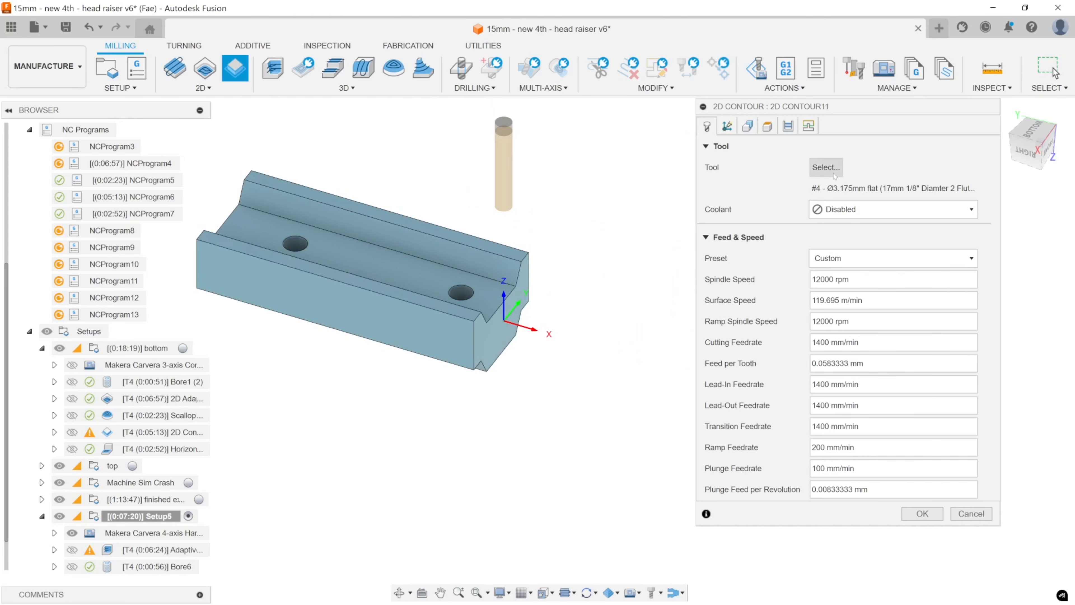
pyautogui.click(747, 126)
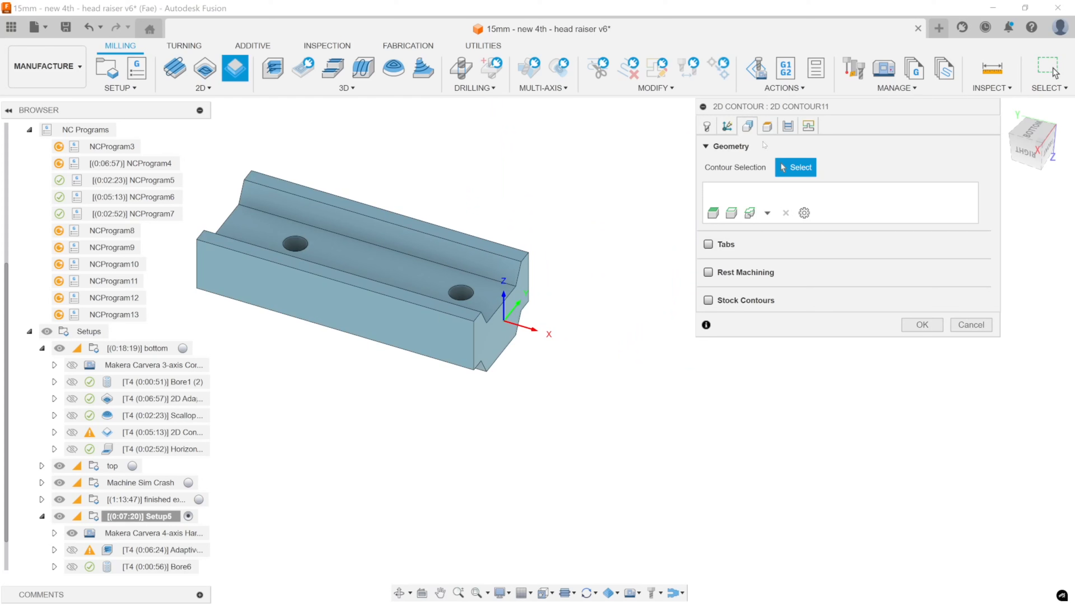
pyautogui.click(731, 213)
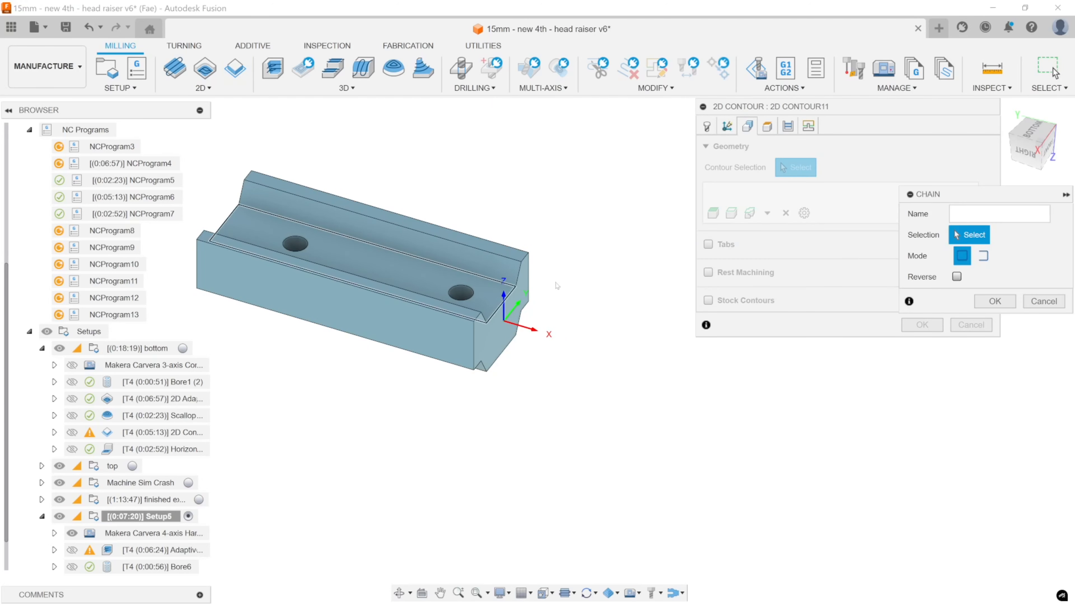
pyautogui.click(982, 256)
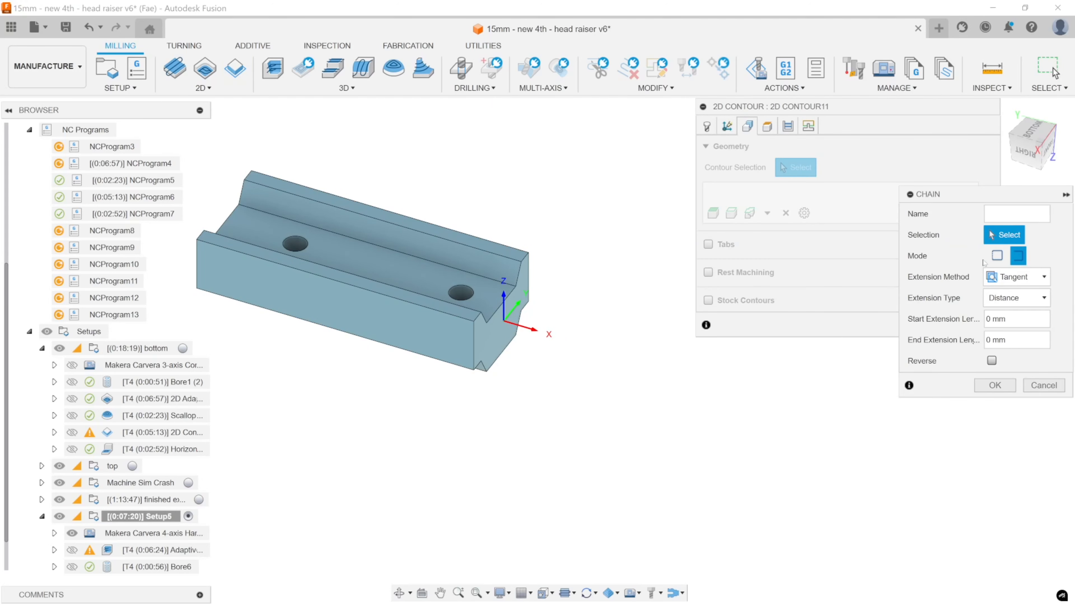
pyautogui.click(438, 312)
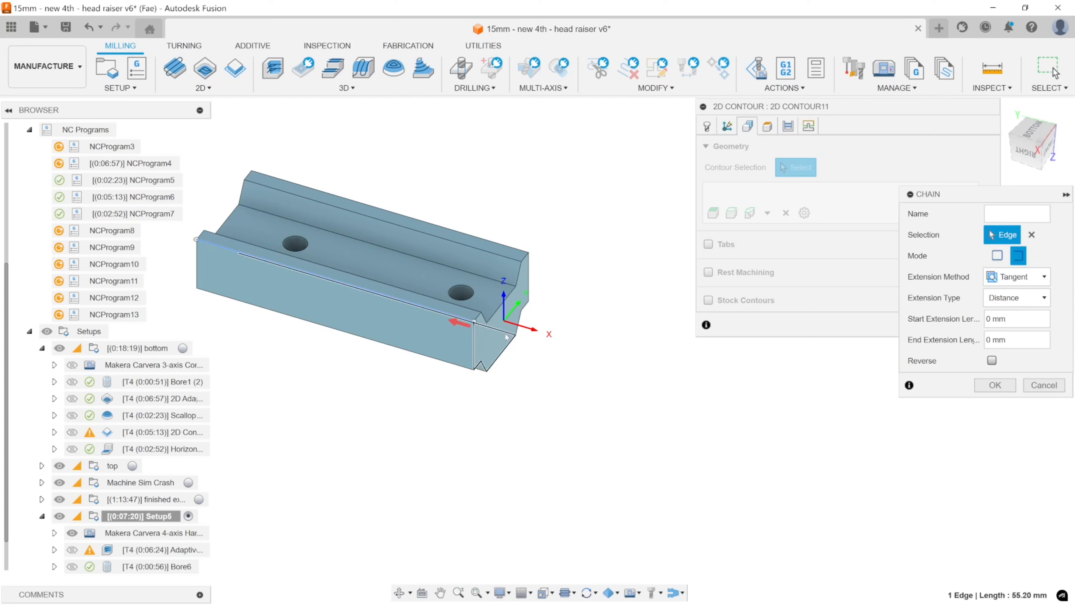
pyautogui.click(516, 253)
pyautogui.moveTo(564, 314)
pyautogui.keyDown('shift'); pyautogui.mouseDown(button='middle')
pyautogui.moveTo(568, 334)
pyautogui.moveTo(543, 354)
pyautogui.moveTo(489, 310)
pyautogui.moveTo(550, 317)
pyautogui.mouseUp(button='middle'); pyautogui.keyUp('shift')
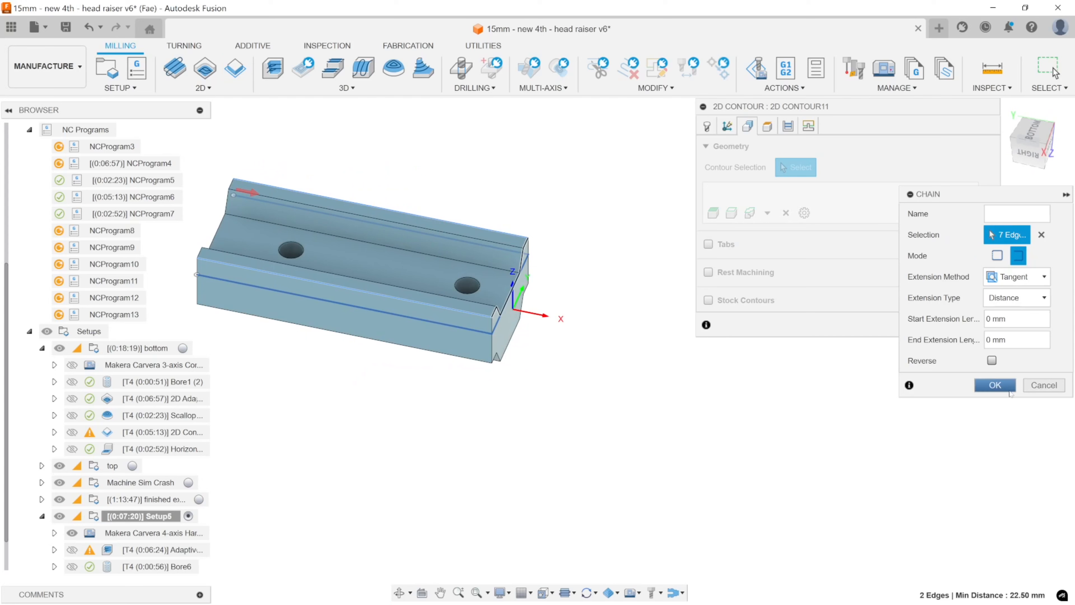
pyautogui.click(995, 385)
pyautogui.keyDown('shift'); pyautogui.moveTo(449, 360); pyautogui.dragTo(621, 245, button='middle'); pyautogui.keyUp('shift')
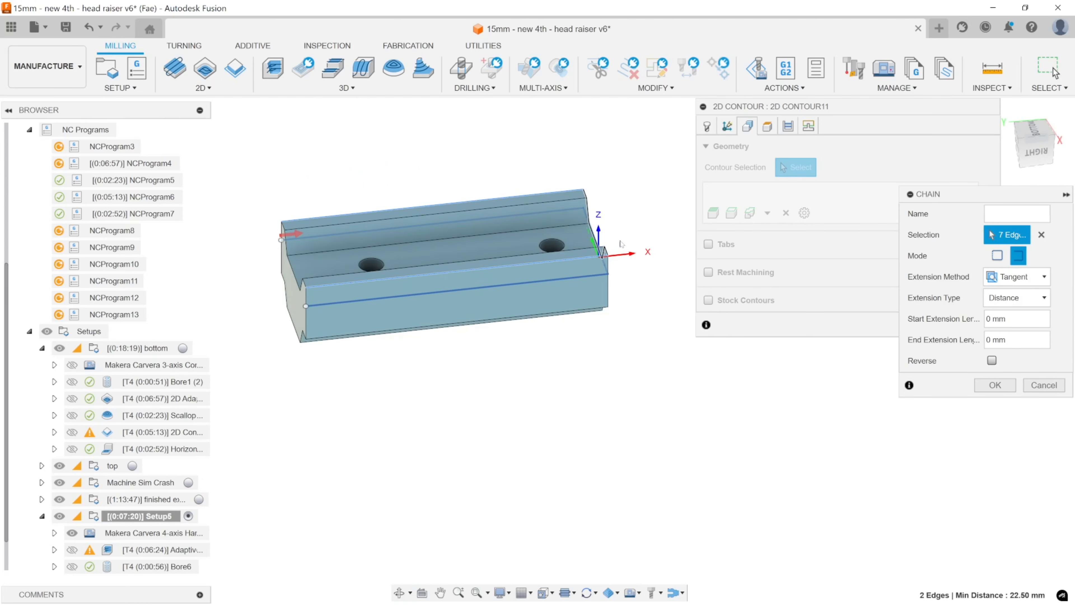
pyautogui.keyDown('shift'); pyautogui.moveTo(634, 337); pyautogui.dragTo(547, 357, button='middle'); pyautogui.keyUp('shift')
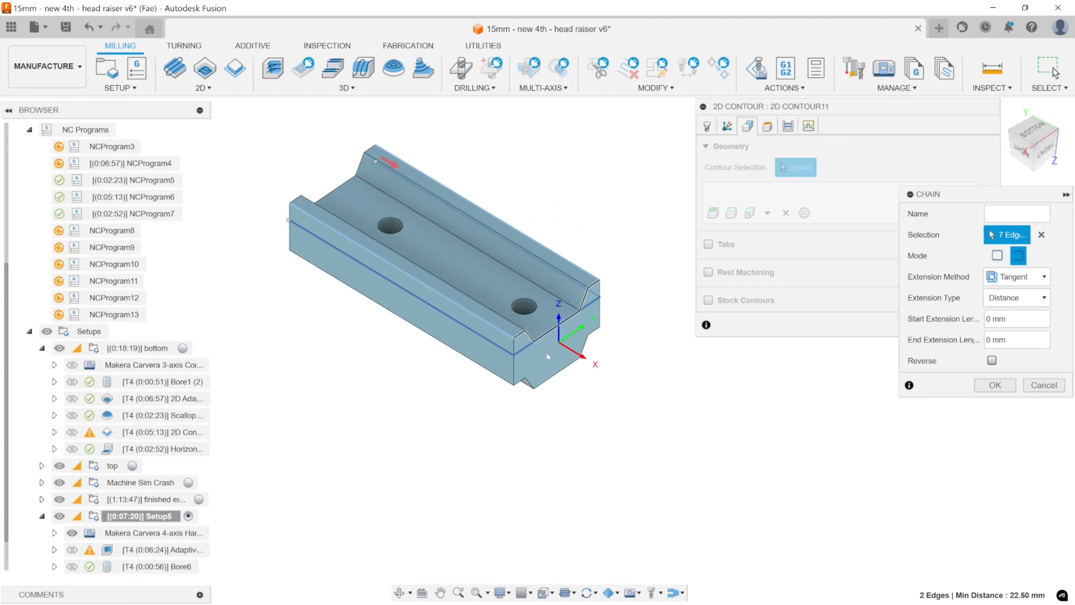
pyautogui.click(995, 385)
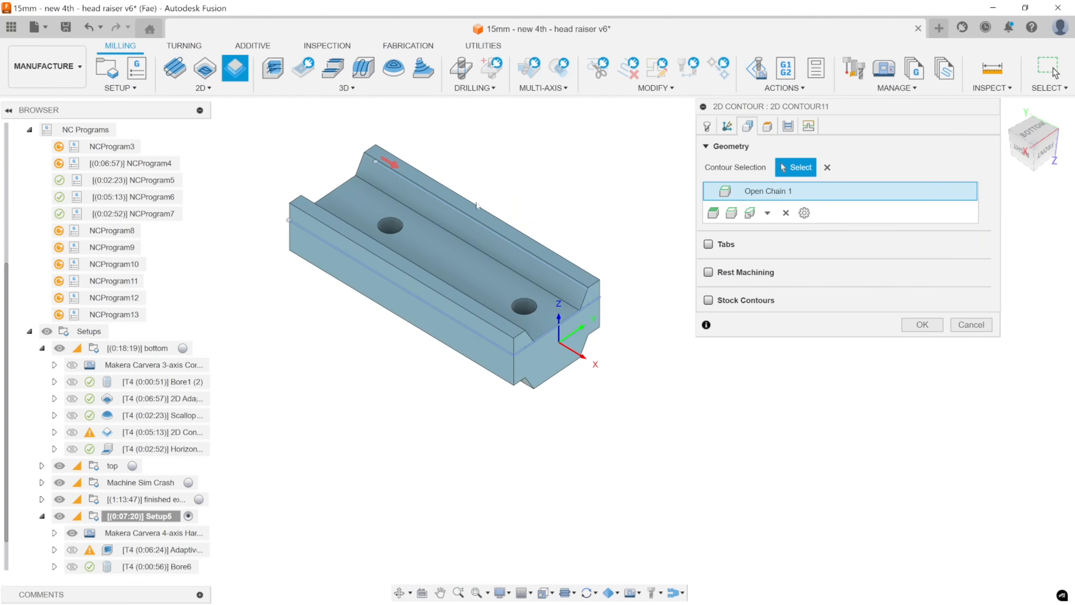
# Set the 2D Contour's bottom height from the channel floor's end edge with a -2 mm offset, and accept the operation.
pyautogui.keyDown('shift'); pyautogui.moveTo(423, 262); pyautogui.dragTo(689, 283, button='middle'); pyautogui.keyUp('shift')
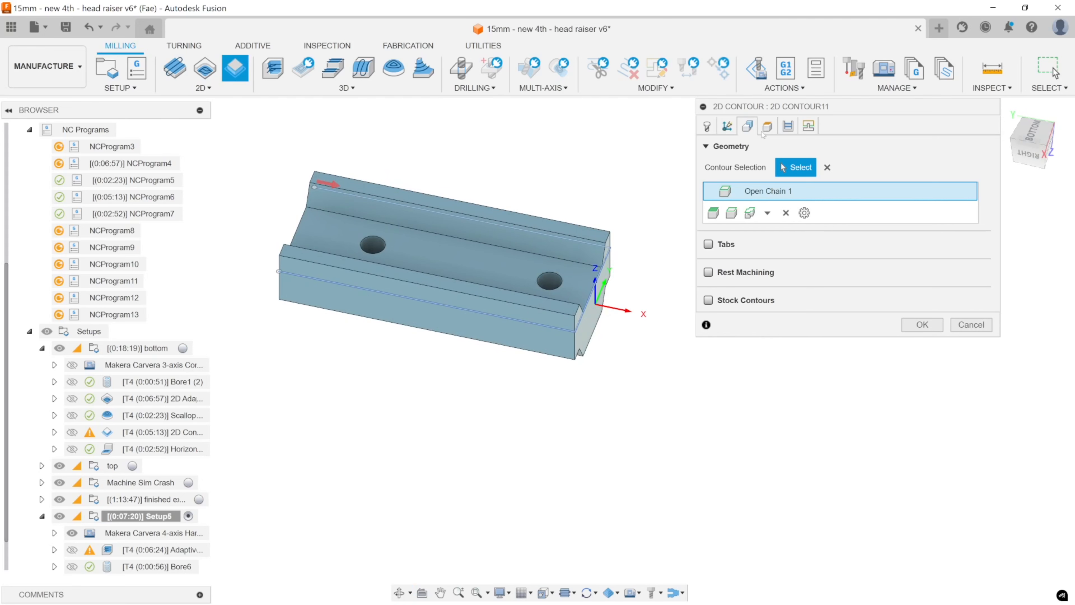
pyautogui.click(768, 126)
pyautogui.keyDown('shift'); pyautogui.moveTo(516, 364); pyautogui.dragTo(501, 267, button='middle'); pyautogui.keyUp('shift')
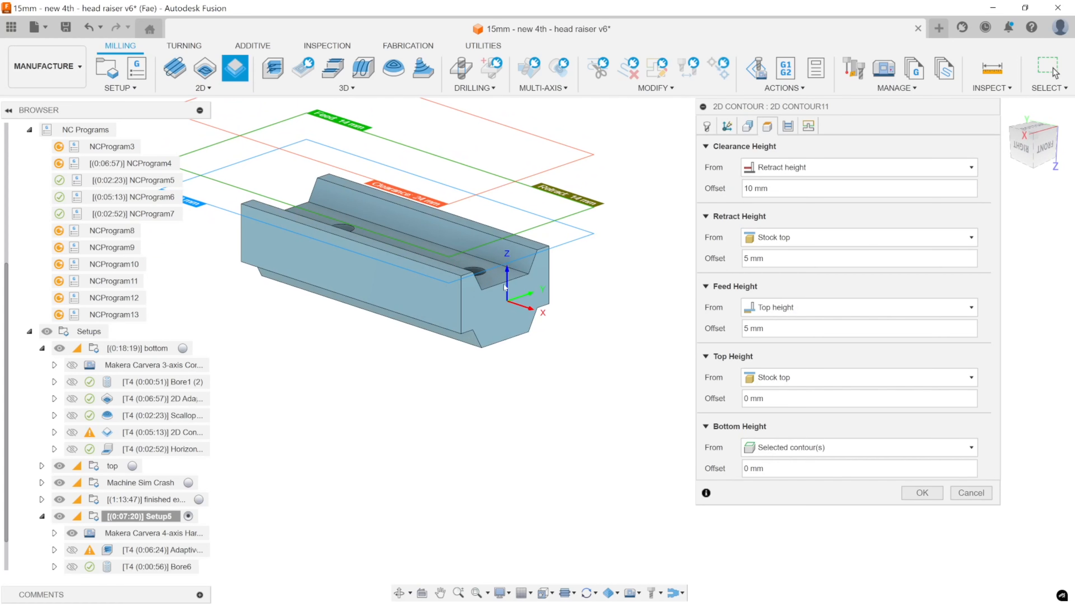
pyautogui.click(796, 448)
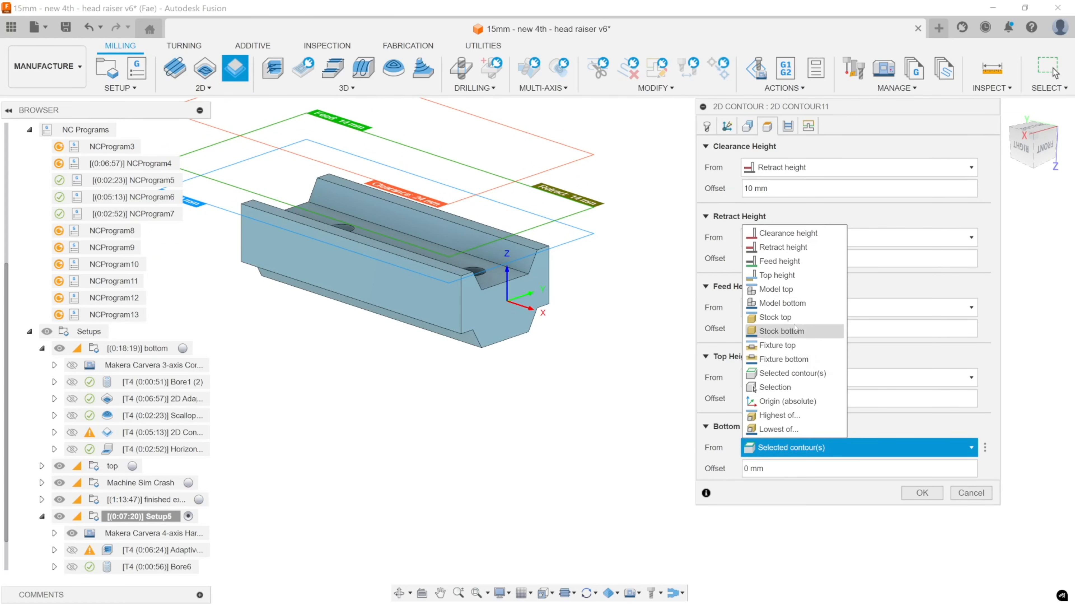
pyautogui.click(776, 387)
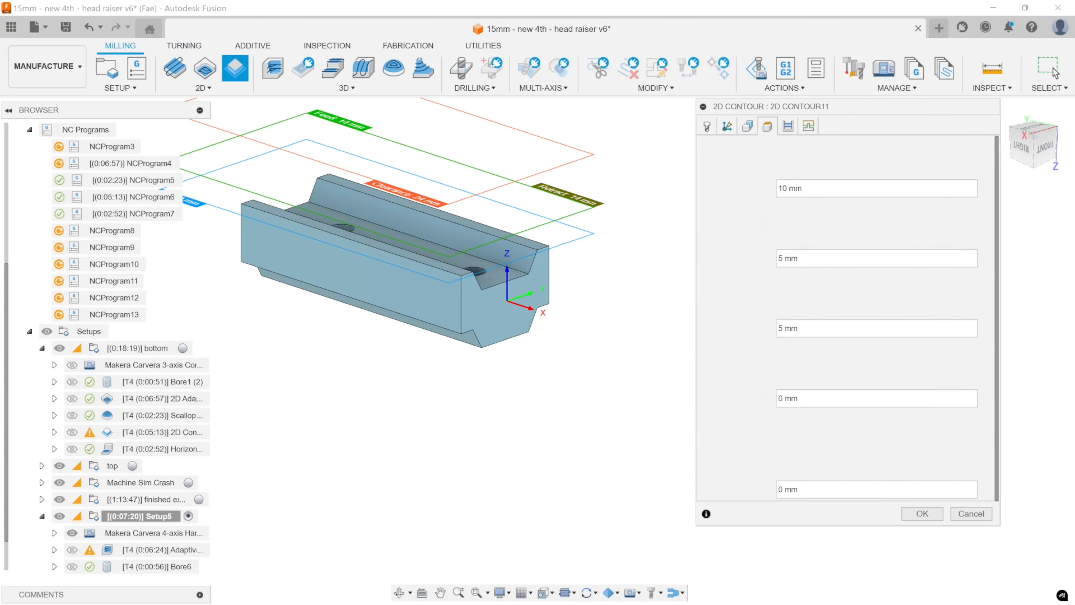
pyautogui.click(503, 283)
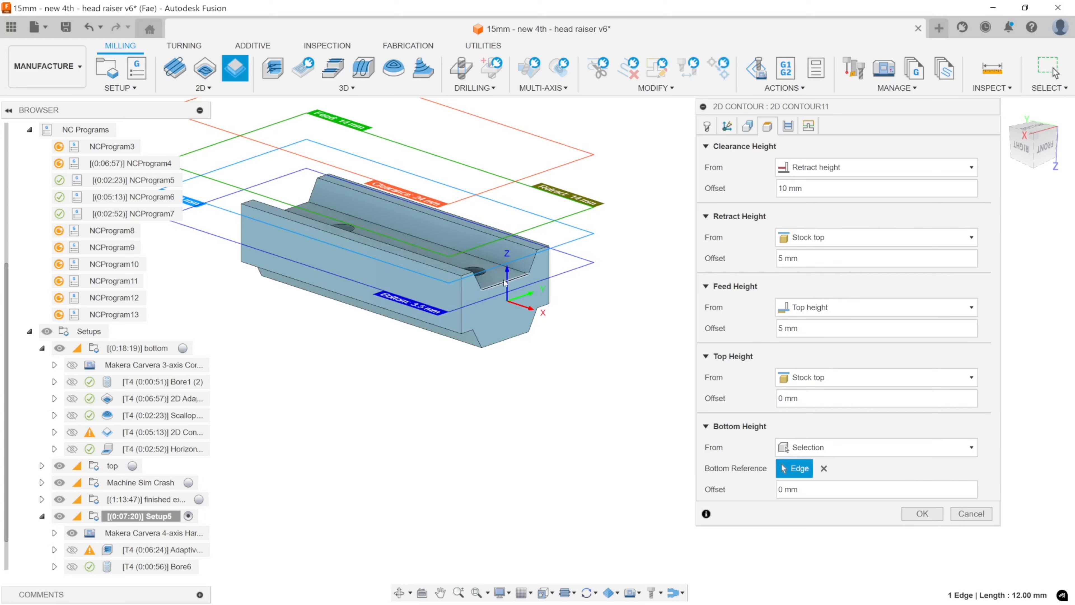
pyautogui.moveTo(807, 490); pyautogui.dragTo(759, 492)
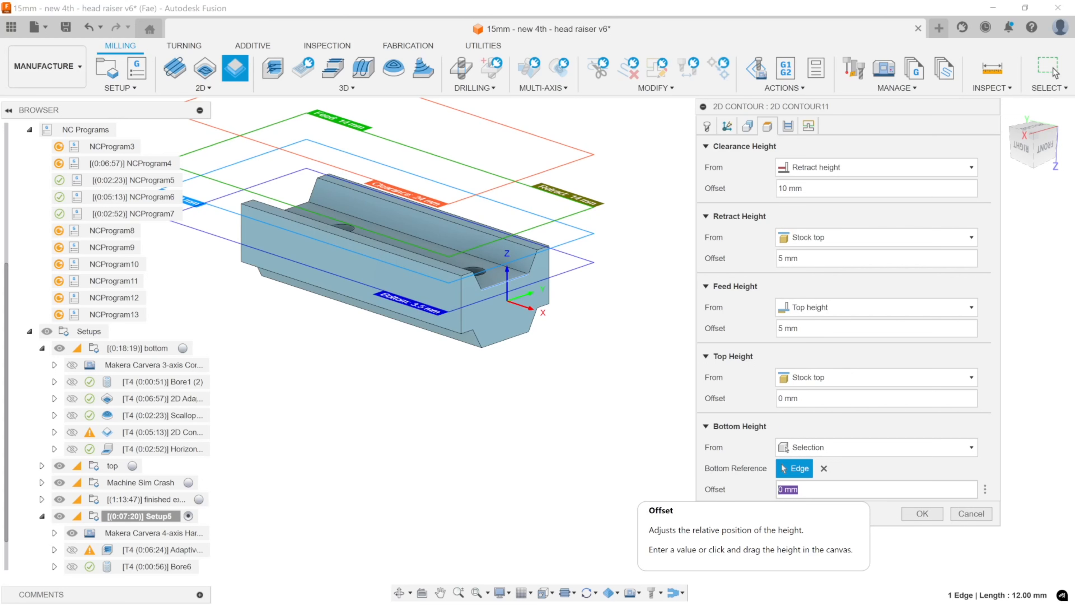
pyautogui.write('-2')
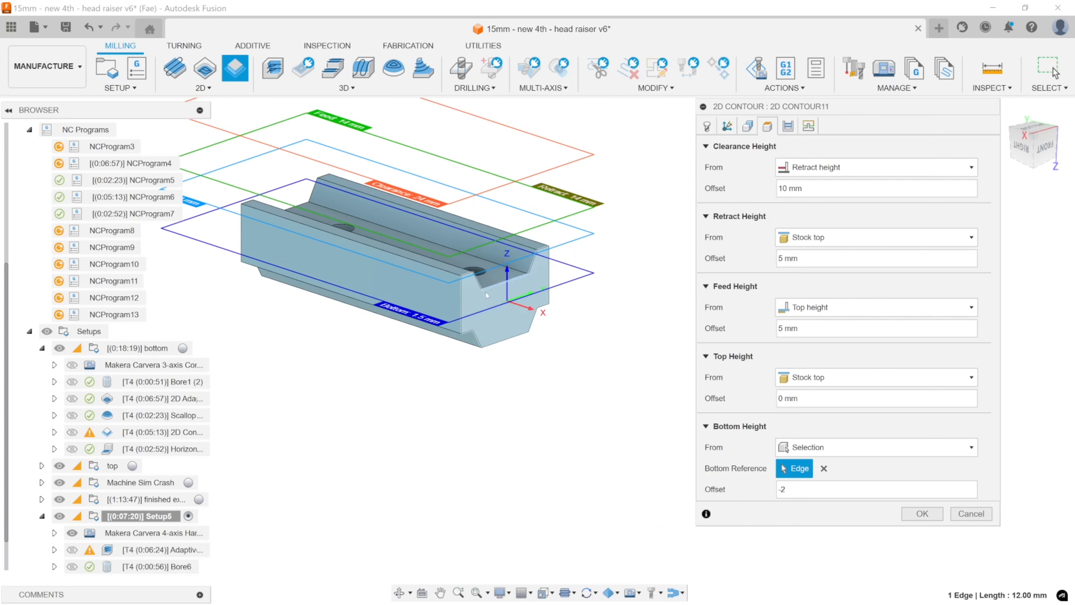
pyautogui.keyDown('shift'); pyautogui.moveTo(505, 301); pyautogui.dragTo(521, 265, button='middle'); pyautogui.keyUp('shift')
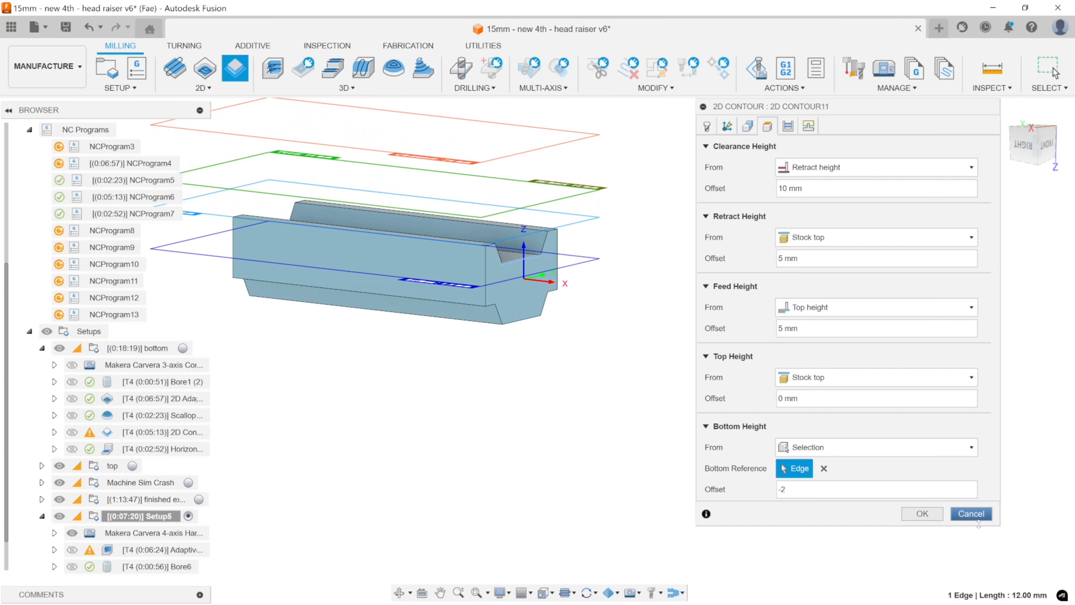
pyautogui.click(927, 516)
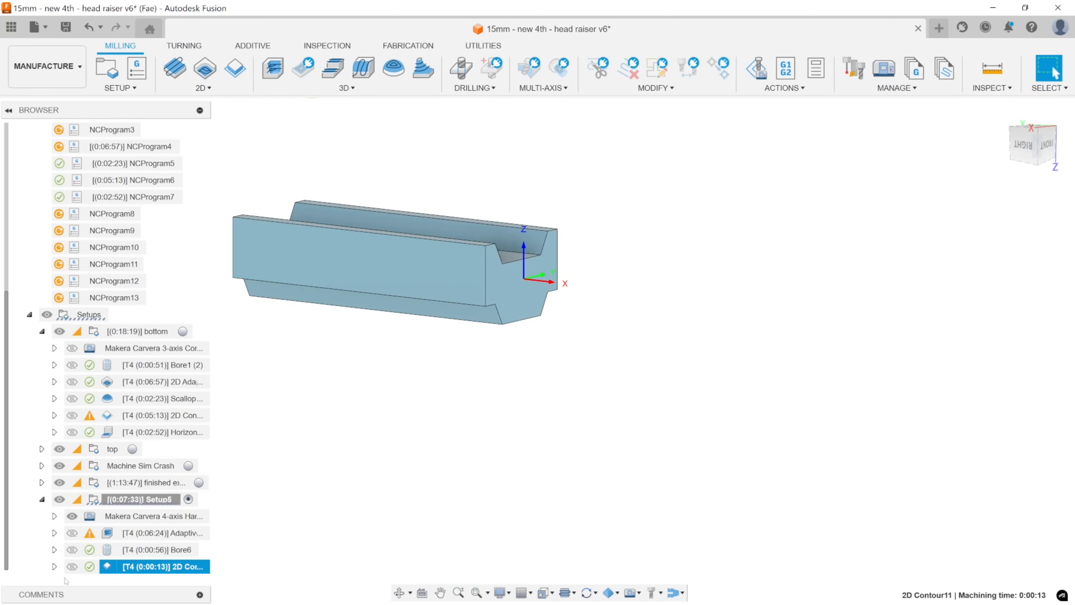
pyautogui.click(124, 551)
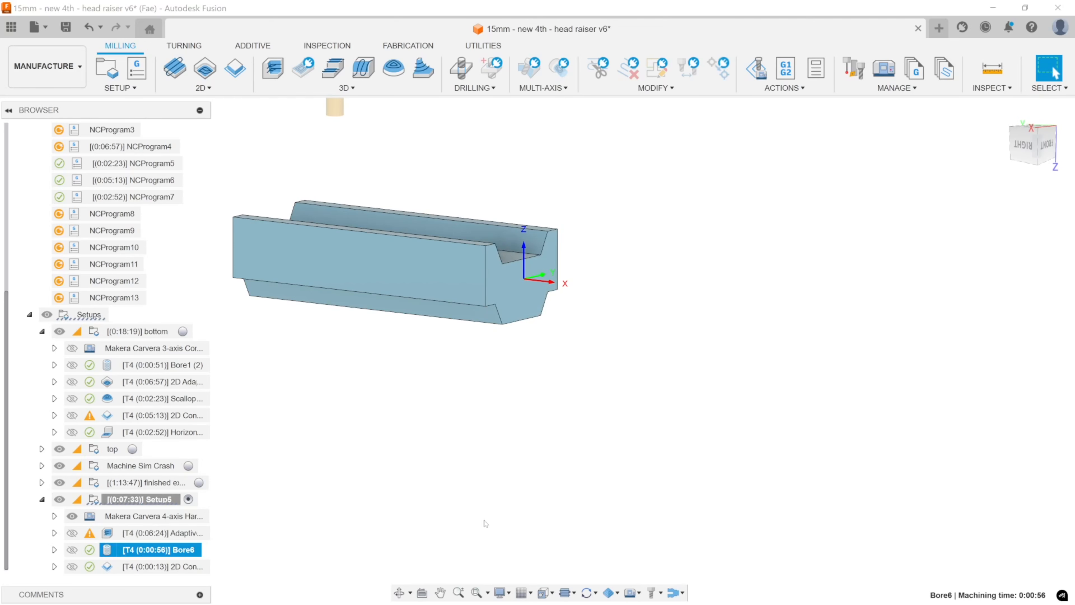
# Examine the remaining stock along the part's long sides and around the end by the origin for the 2D Contour.
pyautogui.moveTo(542, 412); pyautogui.dragTo(590, 405, button='middle')
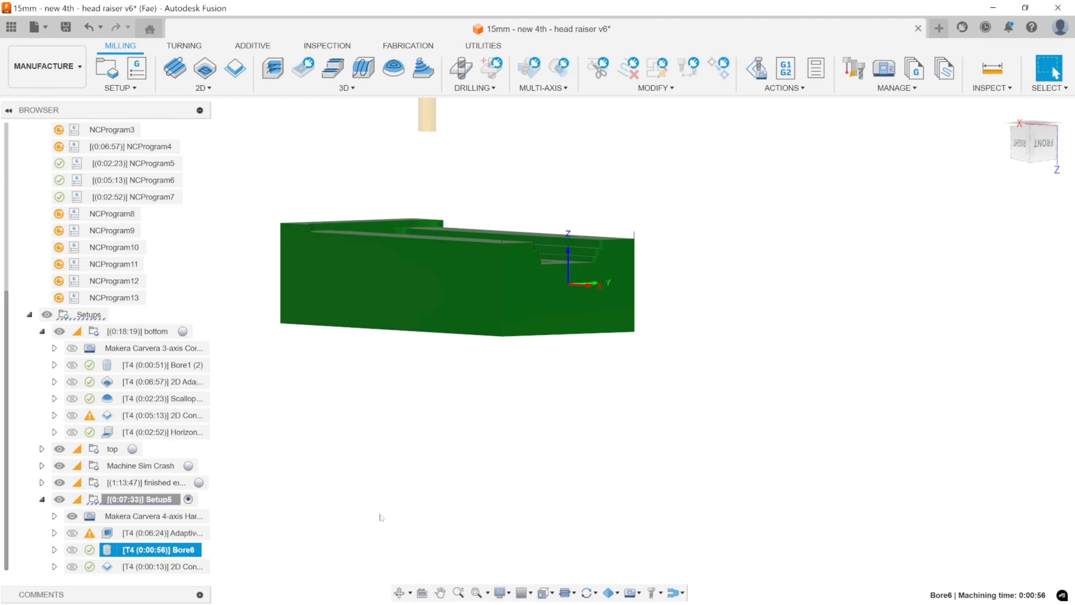
pyautogui.click(140, 567)
pyautogui.keyDown('shift'); pyautogui.moveTo(477, 398); pyautogui.dragTo(458, 456, button='middle'); pyautogui.keyUp('shift')
pyautogui.scroll(5, 494, 376)
pyautogui.scroll(5, 494, 374)
pyautogui.keyDown('shift'); pyautogui.moveTo(496, 367); pyautogui.dragTo(517, 329, button='middle'); pyautogui.keyUp('shift')
pyautogui.scroll(-6, 581, 386)
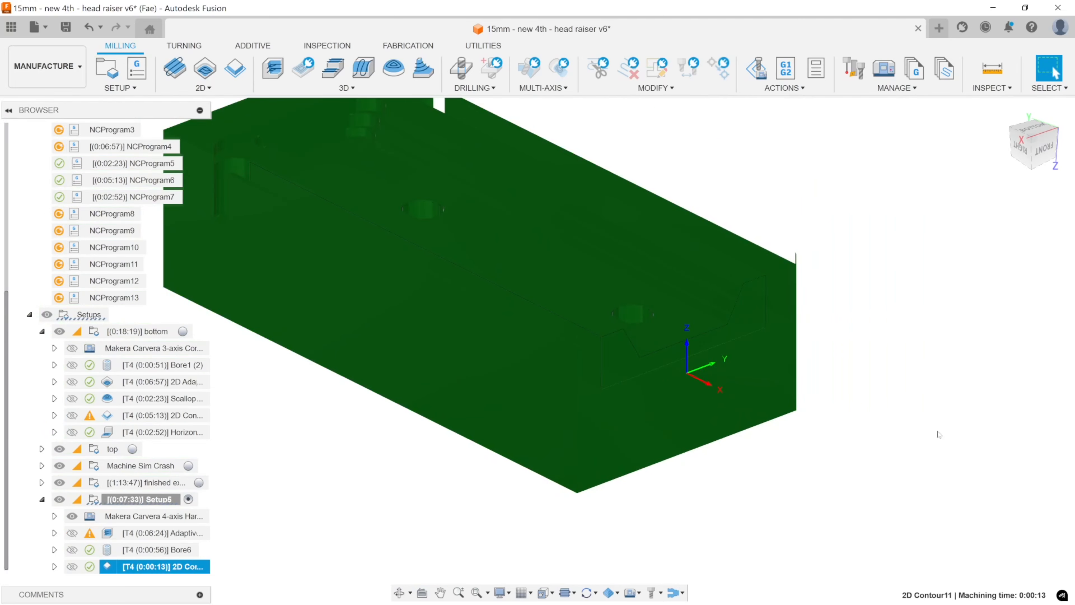
pyautogui.moveTo(927, 419); pyautogui.dragTo(871, 394, button='middle')
# Simulate the 2D Contour in Setup5, inspect the cut sides, channel steps and underside of the stock, and exit the simulation.
pyautogui.rightClick(127, 566)
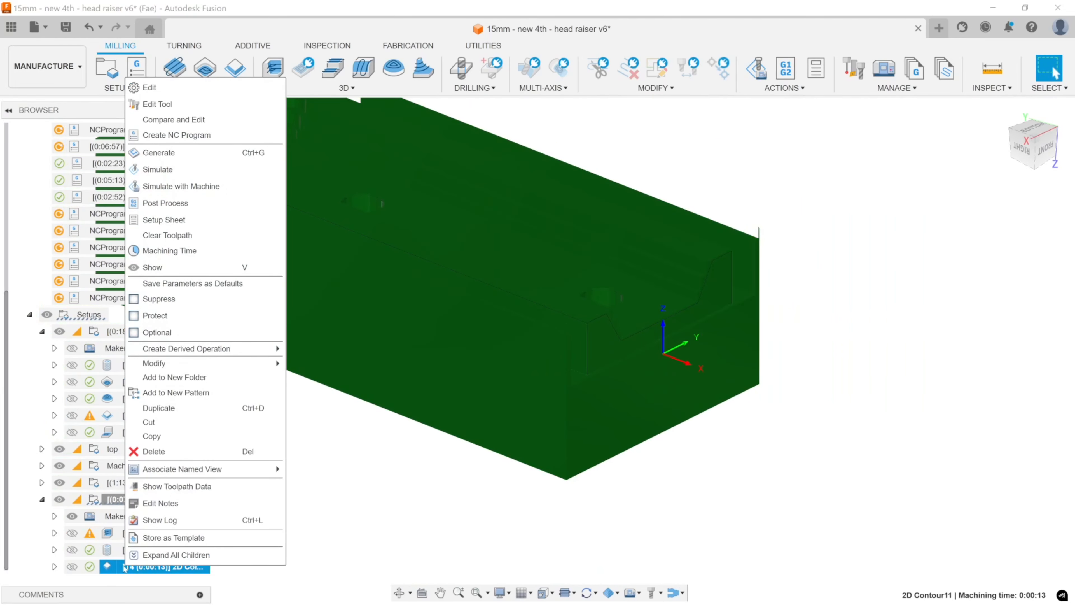
pyautogui.click(168, 186)
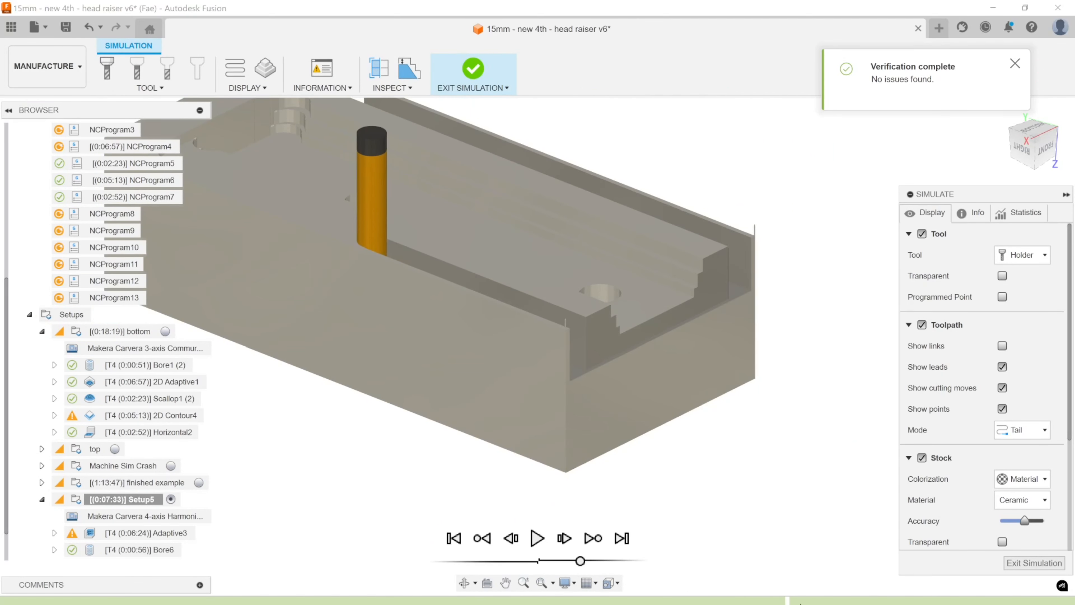
pyautogui.scroll(10, 742, 282)
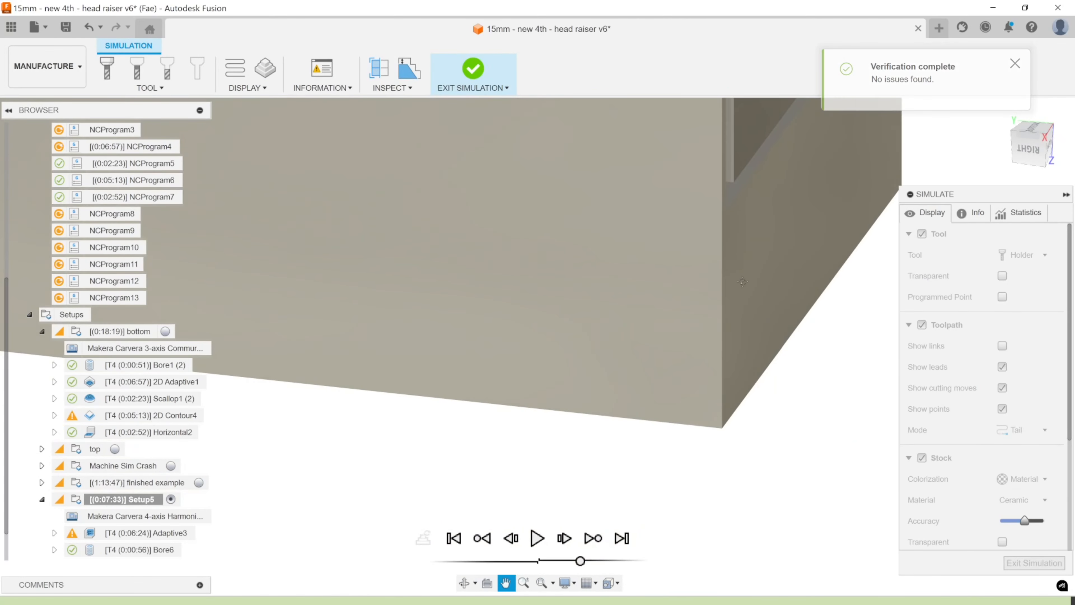
pyautogui.moveTo(743, 281); pyautogui.dragTo(634, 336, button='middle')
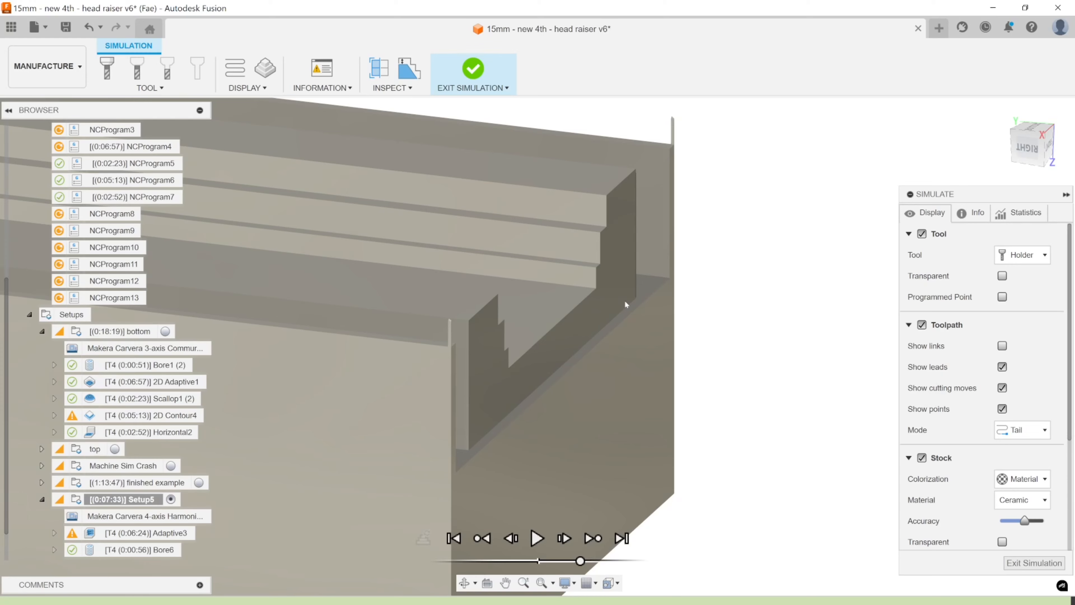
pyautogui.scroll(-5, 624, 299)
pyautogui.keyDown('shift'); pyautogui.moveTo(624, 300); pyautogui.dragTo(659, 329, button='middle'); pyautogui.keyUp('shift')
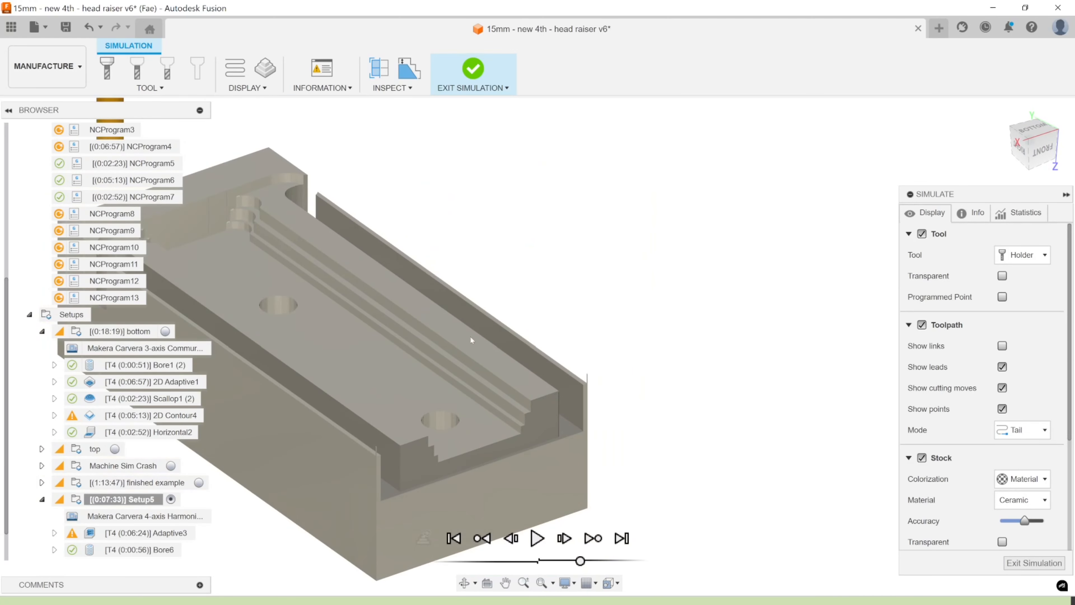
pyautogui.keyDown('shift'); pyautogui.moveTo(476, 385); pyautogui.dragTo(515, 277, button='middle'); pyautogui.keyUp('shift')
pyautogui.click(462, 64)
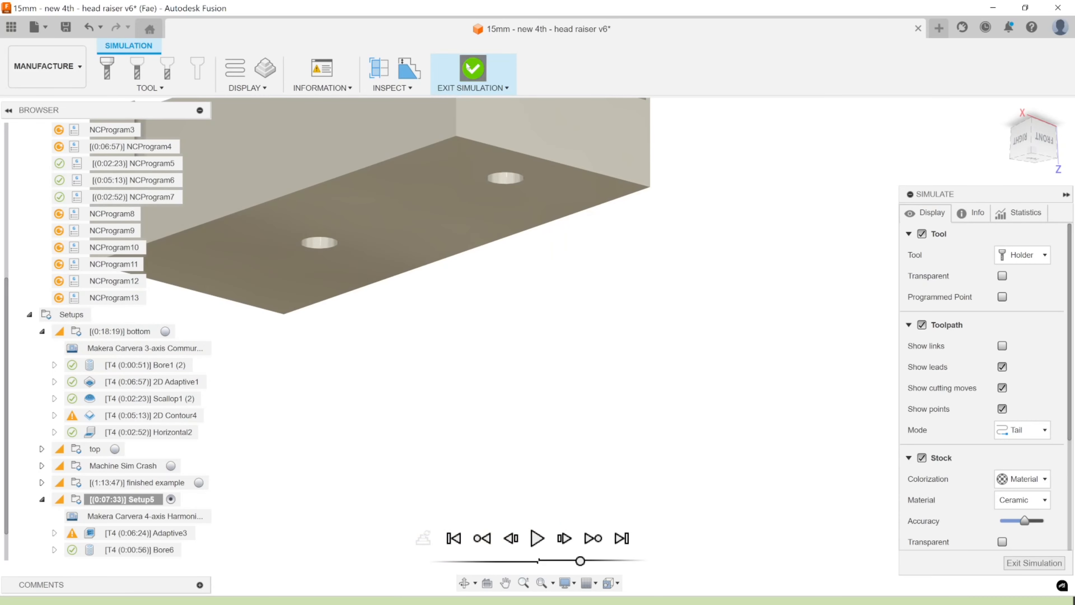
# Examine the part's holed underside face and sloped channel and lower side faces to identify surfaces still needing machining.
pyautogui.keyDown('shift'); pyautogui.moveTo(561, 312); pyautogui.dragTo(556, 361, button='middle'); pyautogui.keyUp('shift')
pyautogui.click(465, 290)
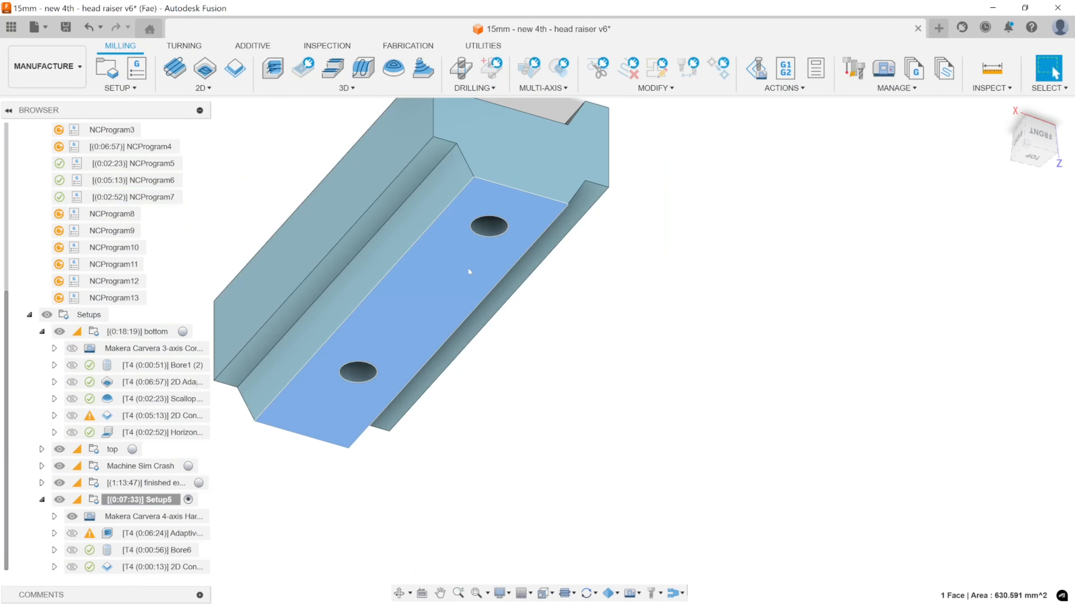
pyautogui.keyDown('shift'); pyautogui.moveTo(661, 294); pyautogui.dragTo(502, 332, button='middle'); pyautogui.keyUp('shift')
pyautogui.keyDown('shift'); pyautogui.click(427, 291); pyautogui.keyUp('shift')
pyautogui.keyDown('shift'); pyautogui.click(455, 256); pyautogui.keyUp('shift')
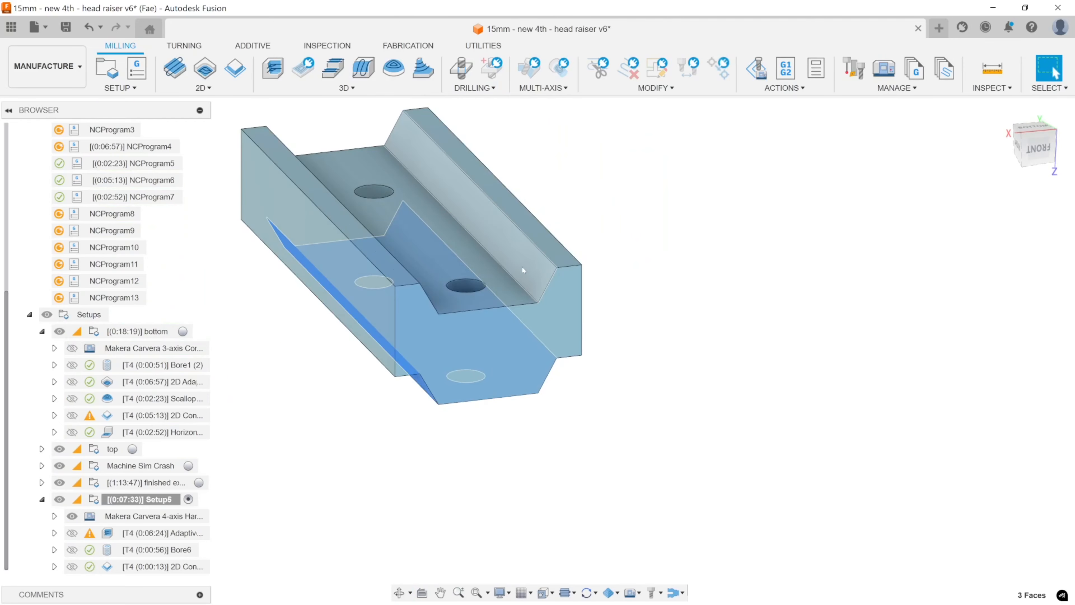
pyautogui.keyDown('shift'); pyautogui.click(522, 266); pyautogui.keyUp('shift')
pyautogui.keyDown('shift'); pyautogui.moveTo(522, 266); pyautogui.dragTo(418, 260, button='middle'); pyautogui.keyUp('shift')
pyautogui.keyDown('shift'); pyautogui.click(340, 243); pyautogui.keyUp('shift')
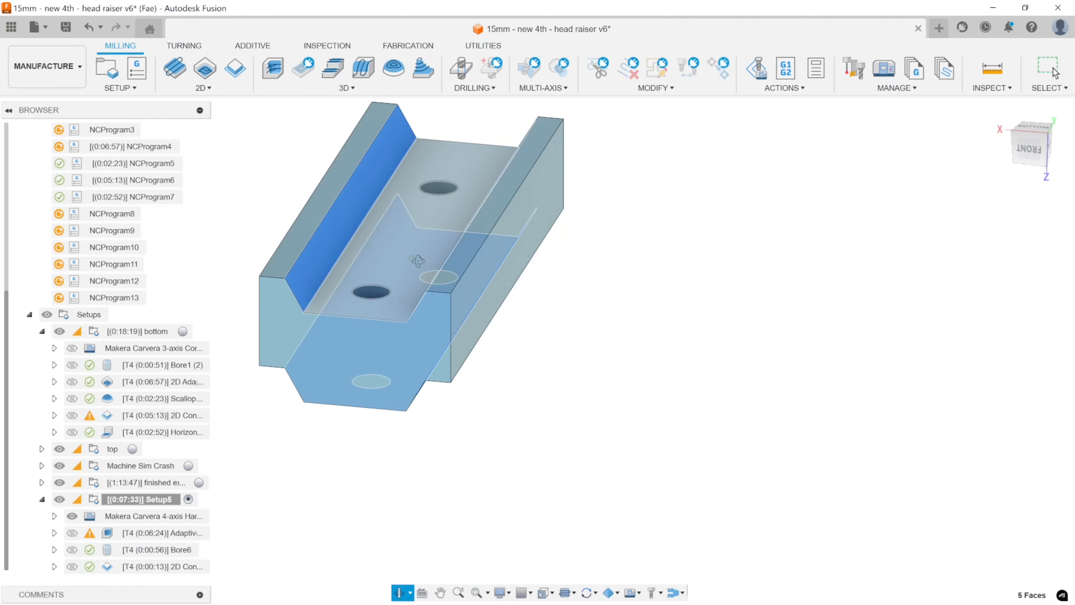
pyautogui.click(625, 294)
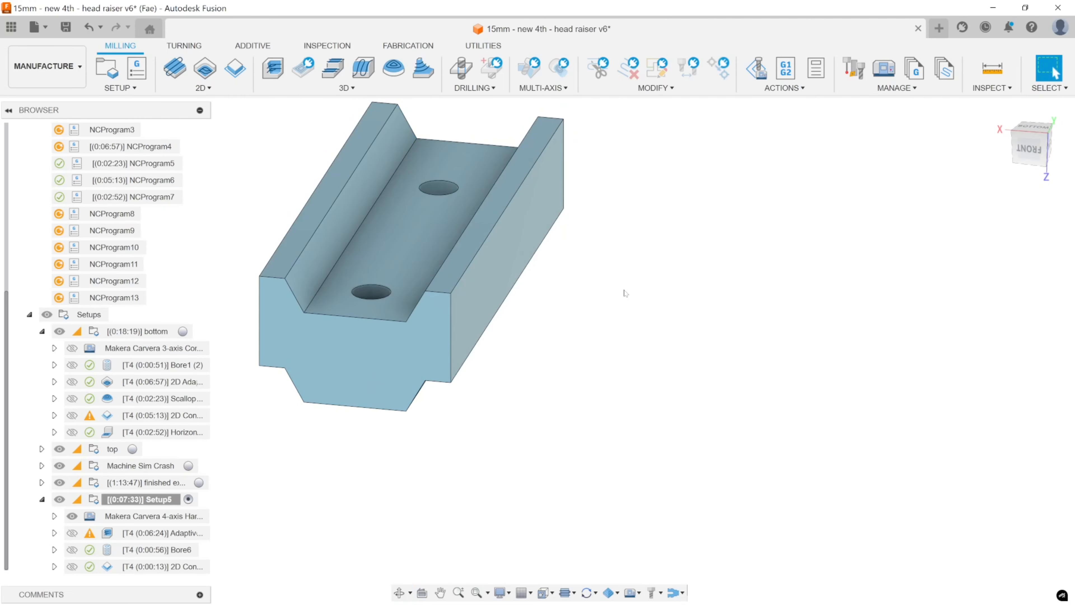
pyautogui.keyDown('shift'); pyautogui.moveTo(626, 293); pyautogui.dragTo(362, 448, button='middle'); pyautogui.keyUp('shift')
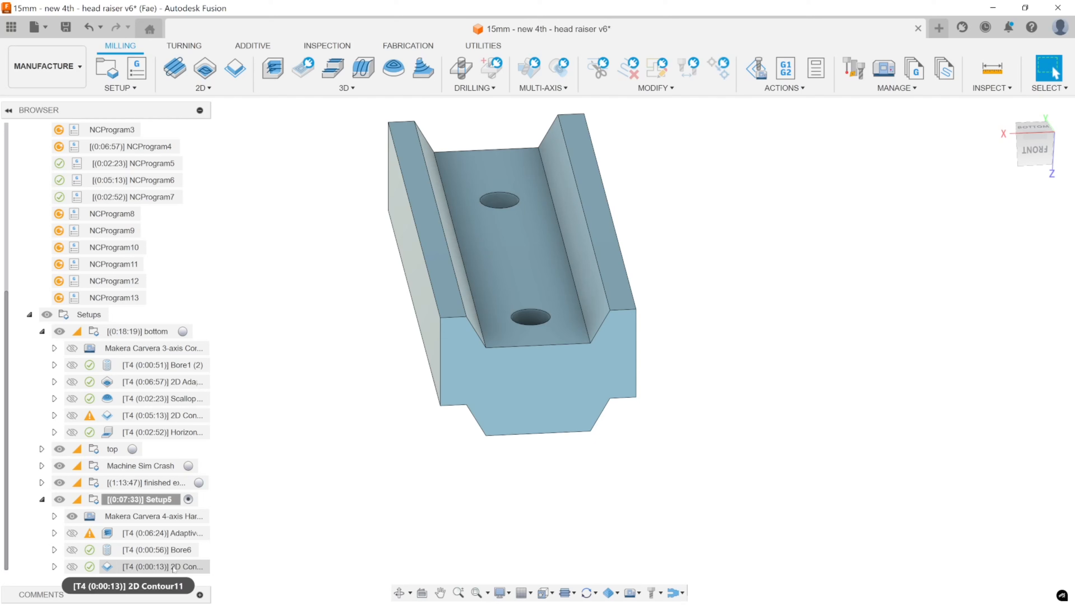
pyautogui.doubleClick(115, 566)
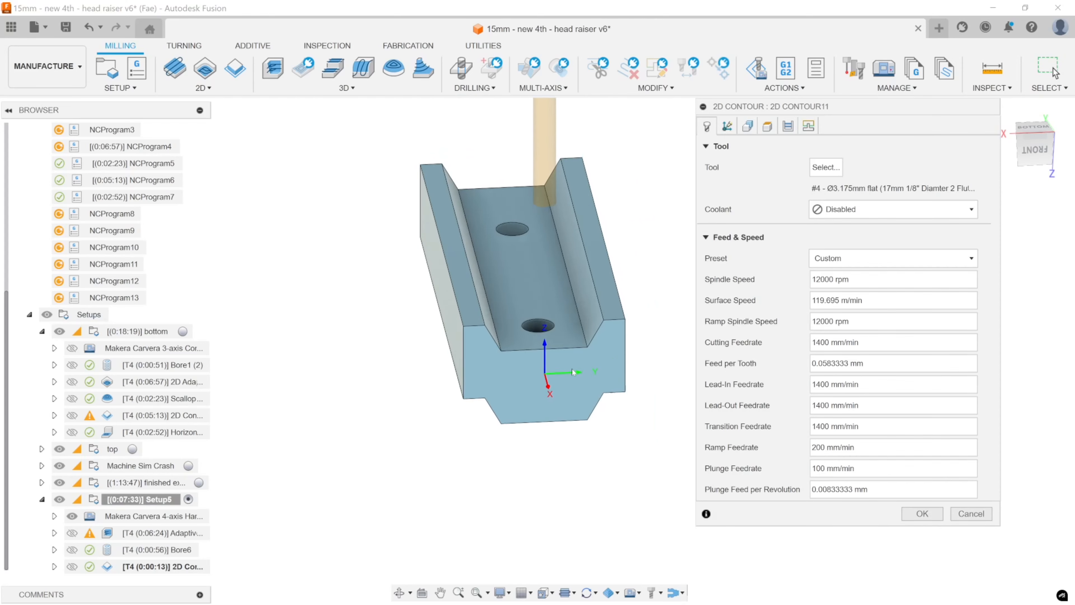
pyautogui.moveTo(543, 359); pyautogui.dragTo(519, 360, button='middle')
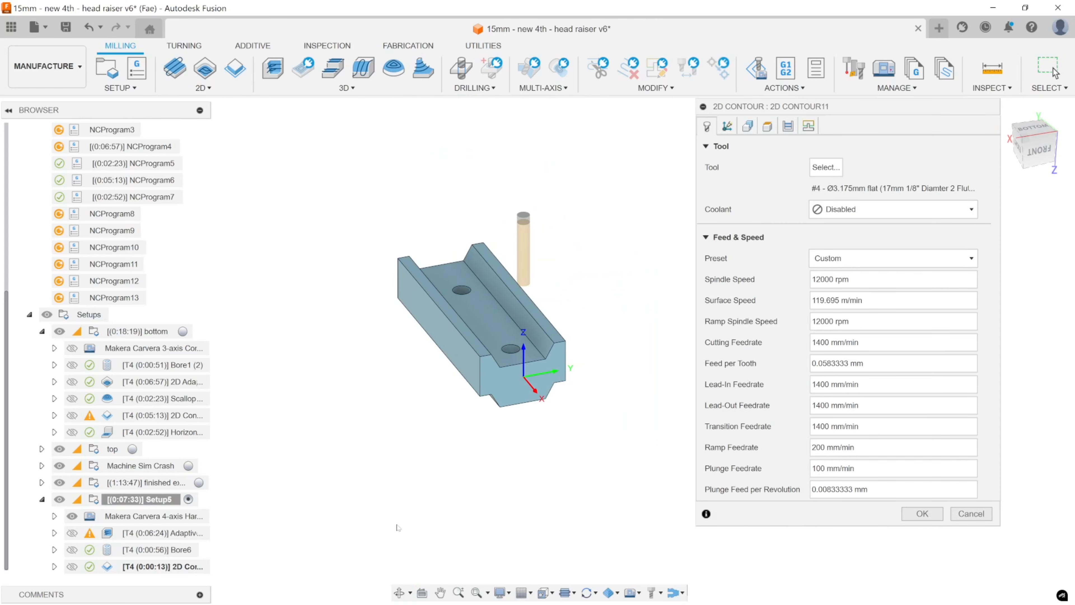
pyautogui.press('Escape')
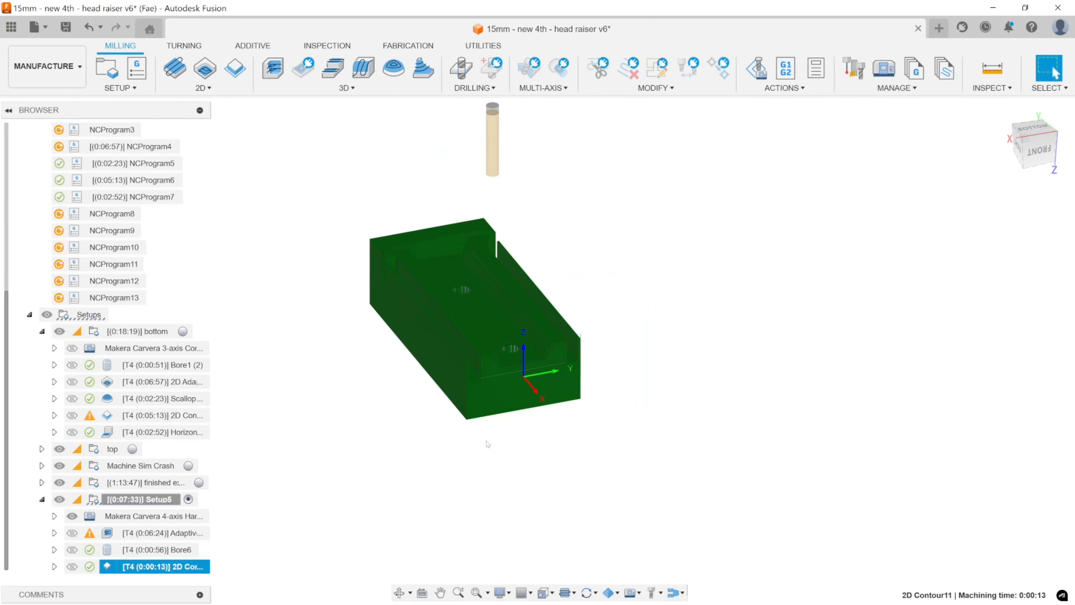
# Edit the Setup5 2D Contour to use roughing passes with a 3.5 mm maximum stepover.
pyautogui.keyDown('shift'); pyautogui.moveTo(573, 386); pyautogui.dragTo(550, 377, button='middle'); pyautogui.keyUp('shift')
pyautogui.scroll(5, 537, 354)
pyautogui.scroll(-4, 587, 369)
pyautogui.scroll(-3, 587, 369)
pyautogui.doubleClick(120, 566)
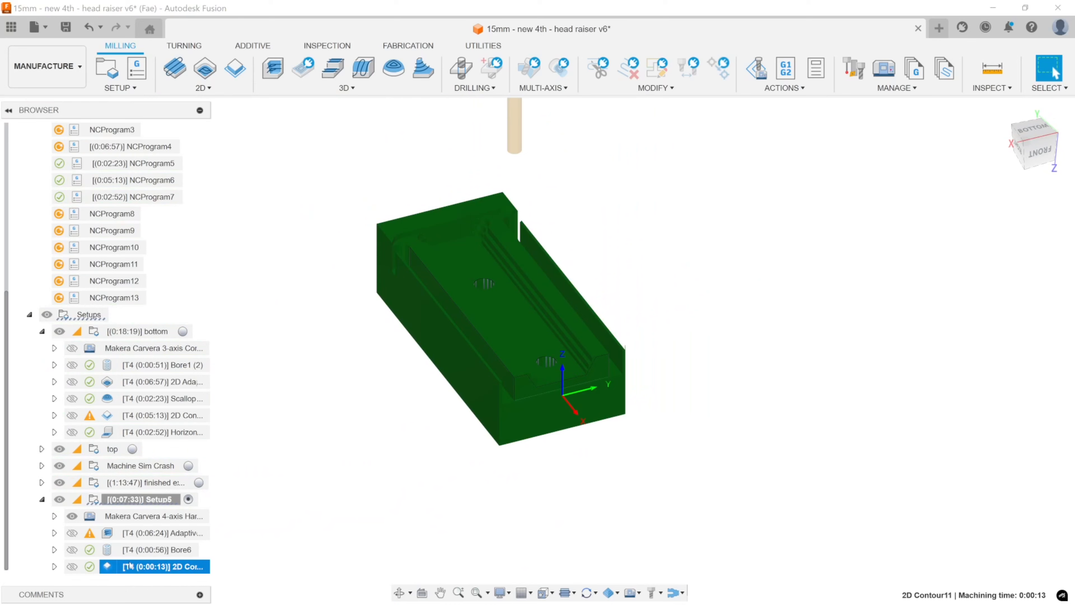
pyautogui.click(787, 126)
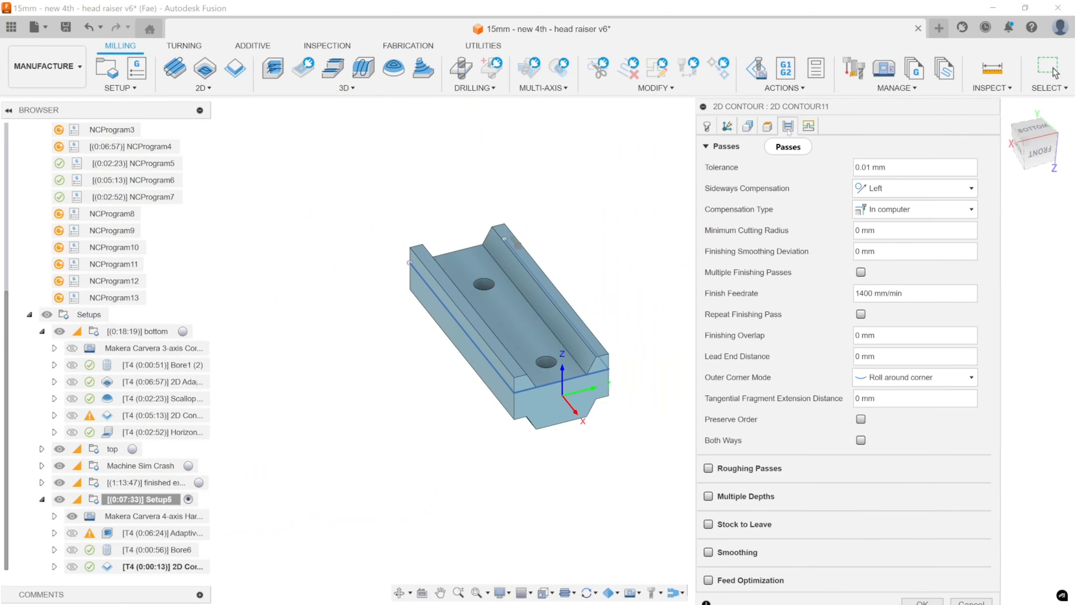
pyautogui.click(767, 126)
pyautogui.click(788, 127)
pyautogui.click(708, 468)
pyautogui.scroll(-3, 812, 458)
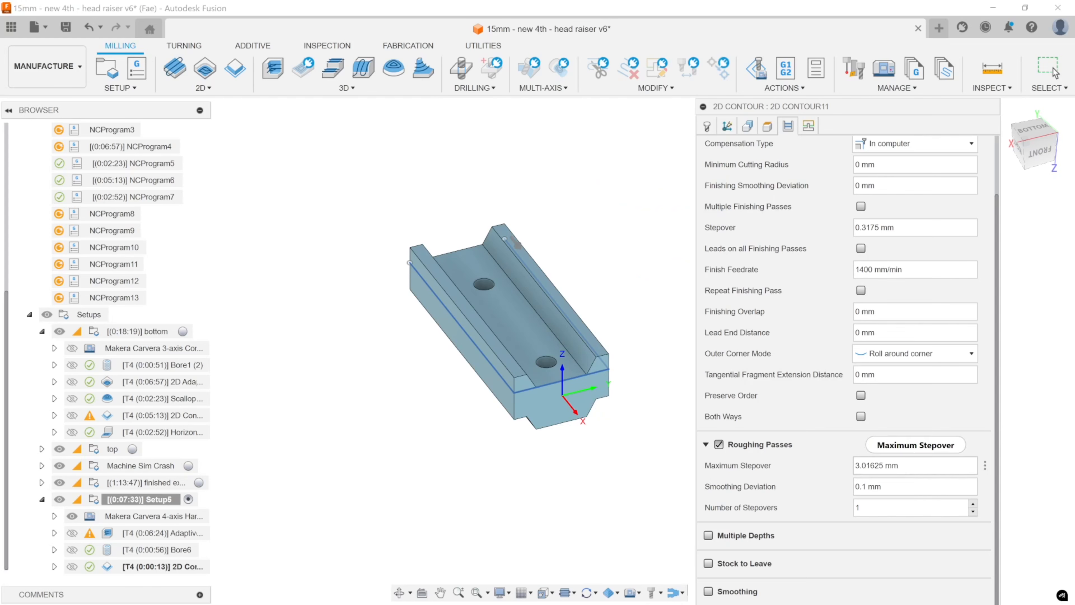
pyautogui.doubleClick(871, 465)
pyautogui.write('3.5')
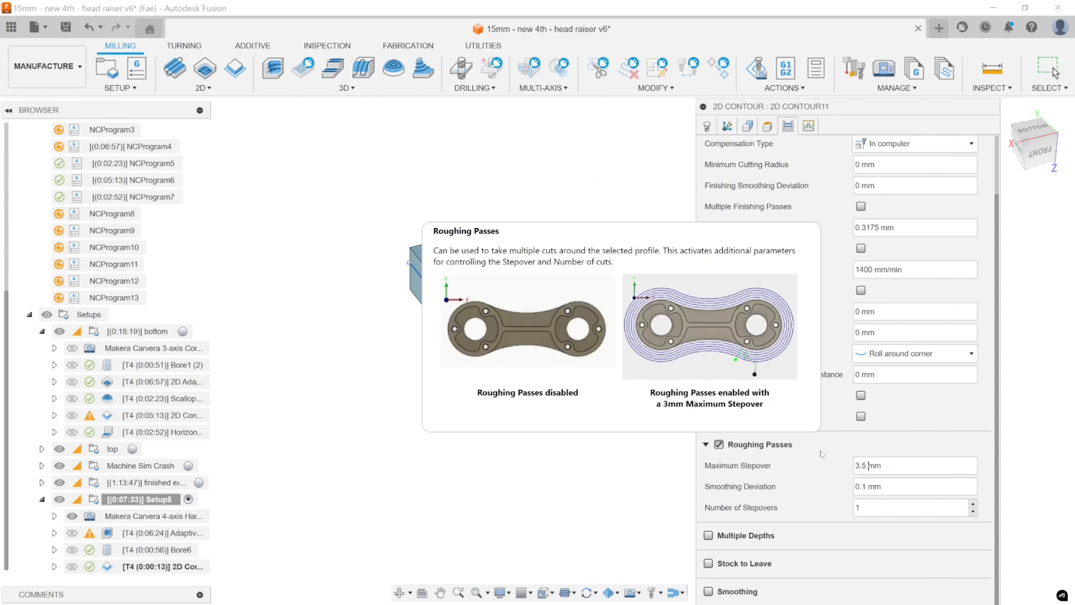
pyautogui.moveTo(826, 109); pyautogui.dragTo(801, 26)
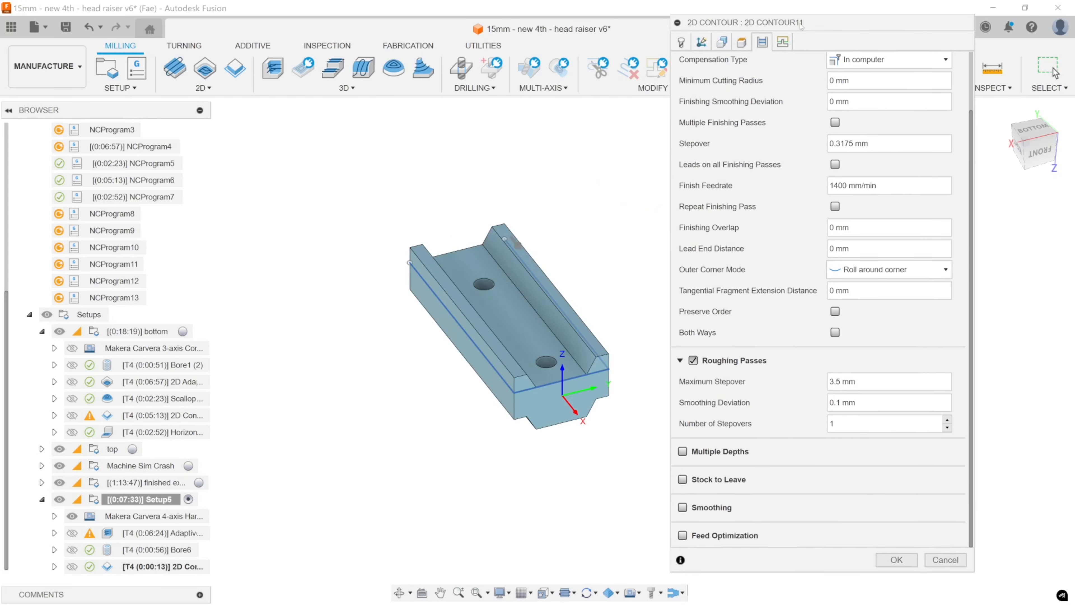
# Enable ramping for the 2D Contour with a 1.5 deg ramping angle, and accept the operation.
pyautogui.click(783, 41)
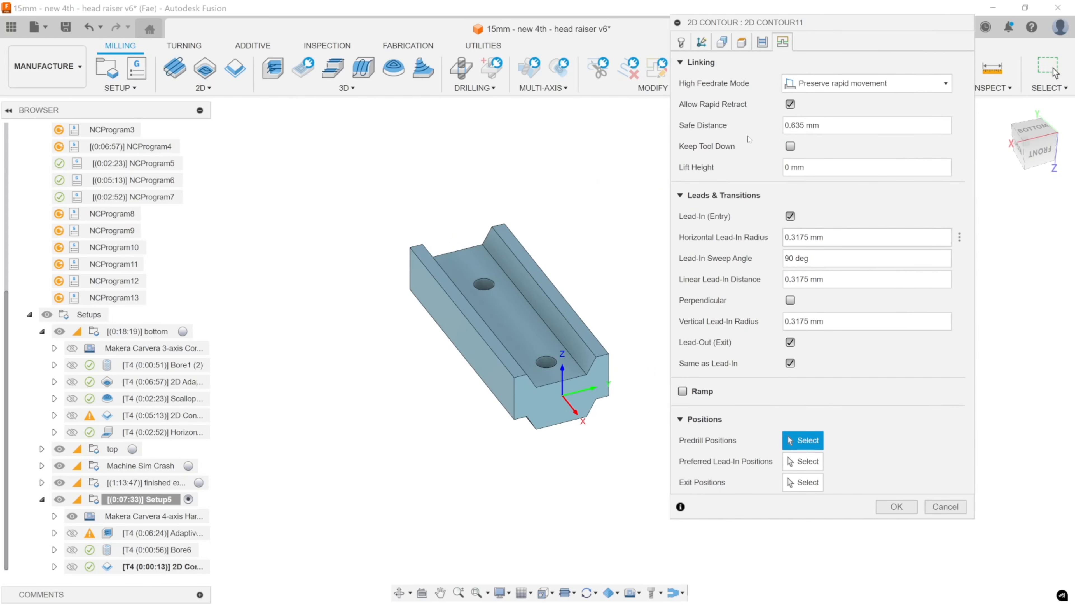
pyautogui.click(682, 391)
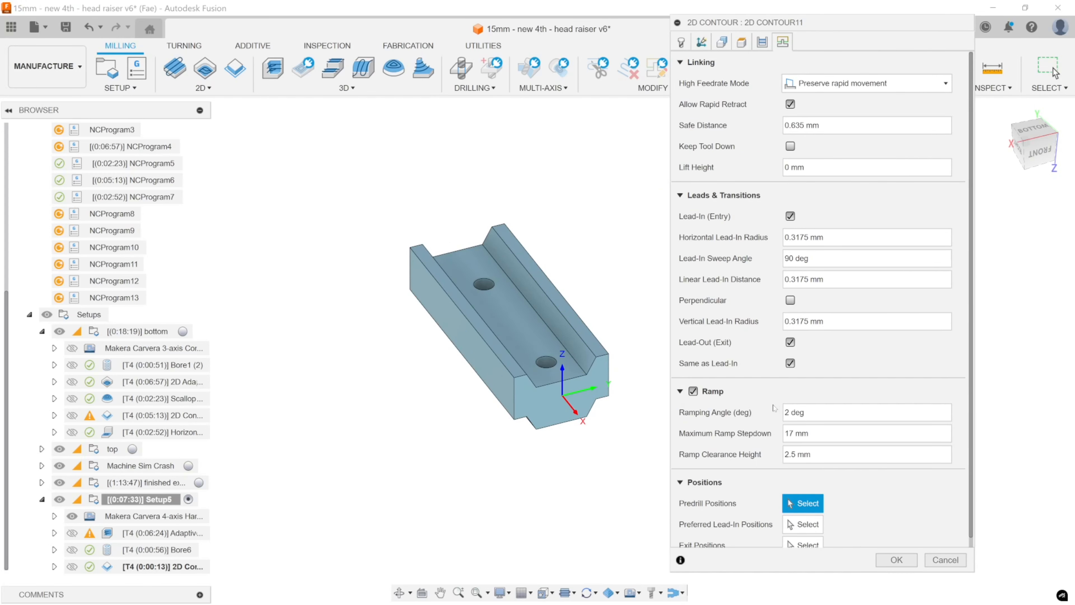
pyautogui.write('1.5')
pyautogui.click(894, 560)
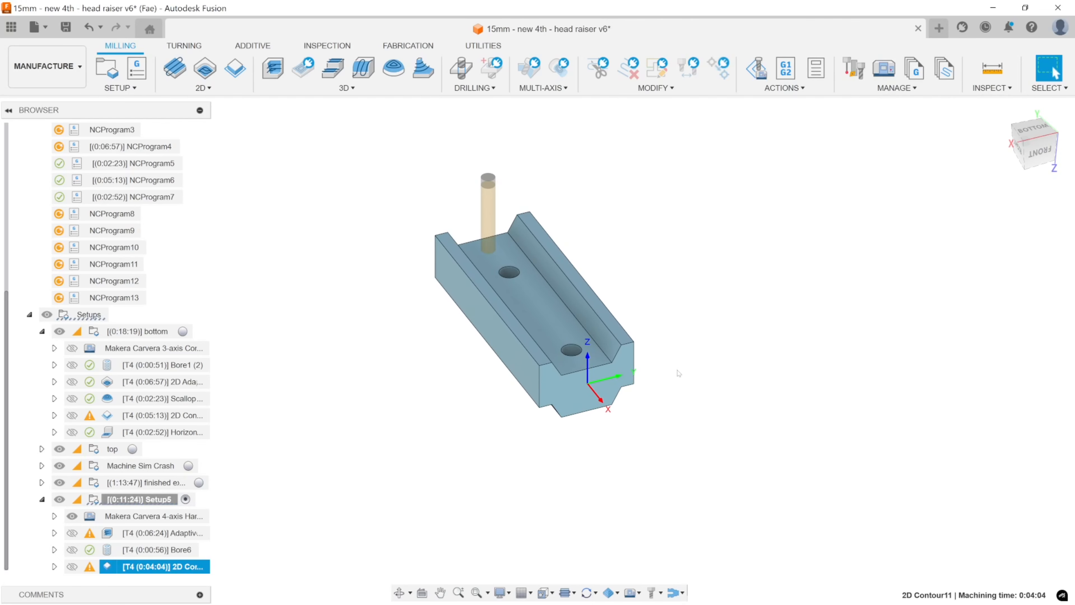
# Examine the 2D Contour toolpath against the stock's thin outer walls, from the end and from above.
pyautogui.keyDown('shift'); pyautogui.moveTo(679, 368); pyautogui.dragTo(661, 341, button='middle'); pyautogui.keyUp('shift')
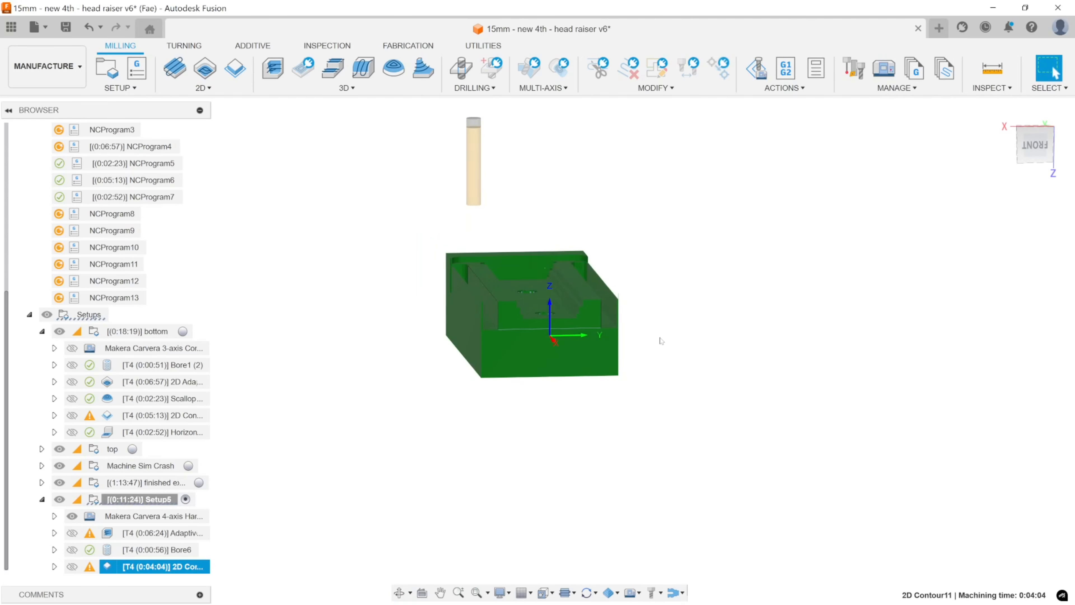
pyautogui.scroll(8, 662, 341)
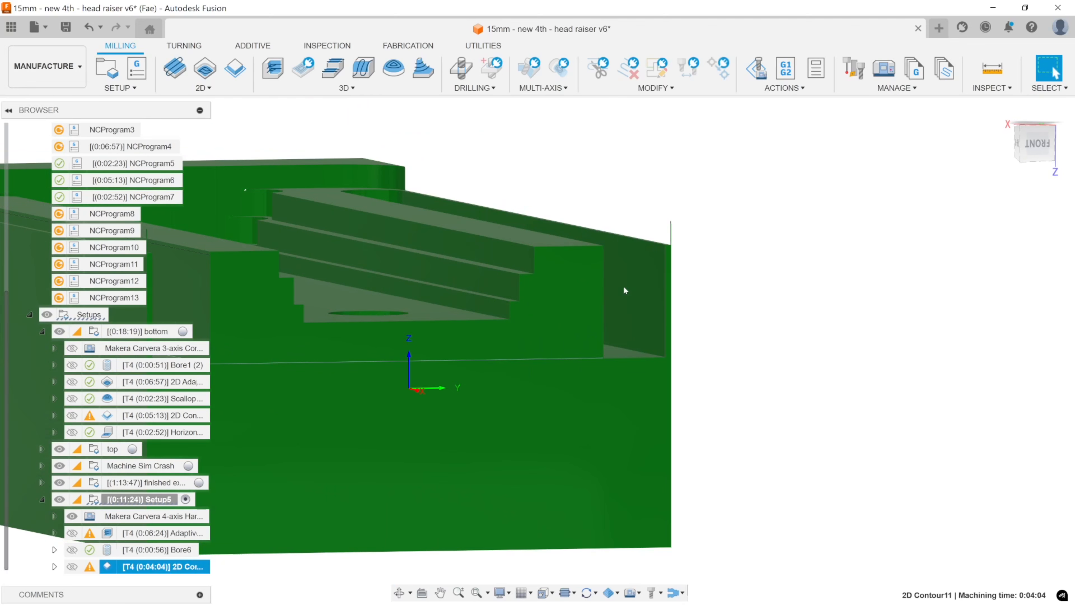
pyautogui.keyDown('shift'); pyautogui.moveTo(629, 286); pyautogui.dragTo(546, 439, button='middle'); pyautogui.keyUp('shift')
pyautogui.scroll(3, 579, 392)
pyautogui.moveTo(558, 393)
pyautogui.keyDown('shift'); pyautogui.mouseDown(button='middle')
pyautogui.moveTo(560, 420)
pyautogui.moveTo(560, 395)
pyautogui.mouseUp(button='middle'); pyautogui.keyUp('shift')
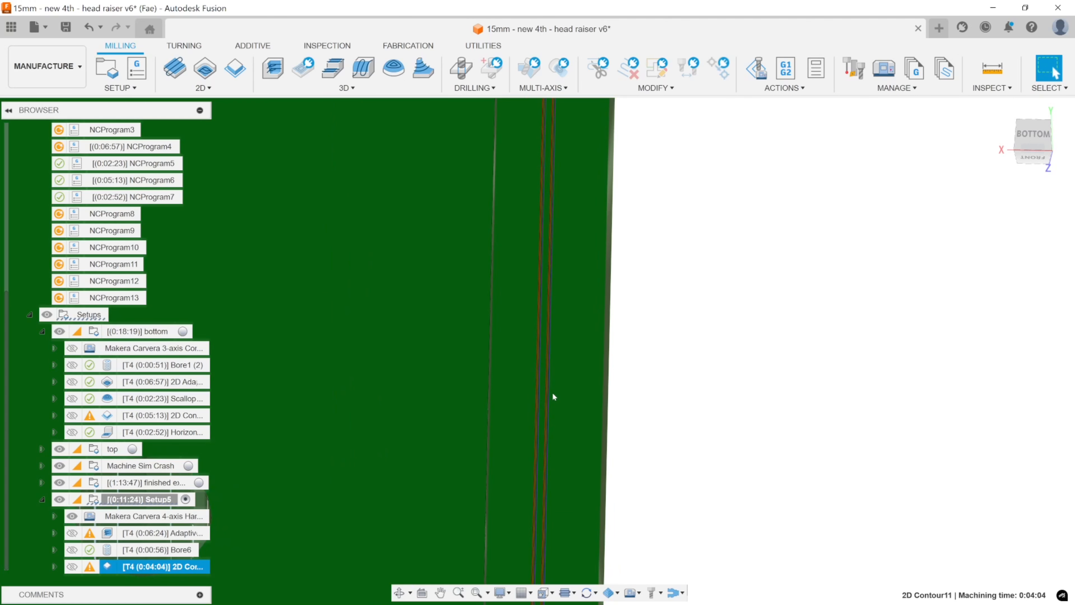
pyautogui.scroll(4, 553, 394)
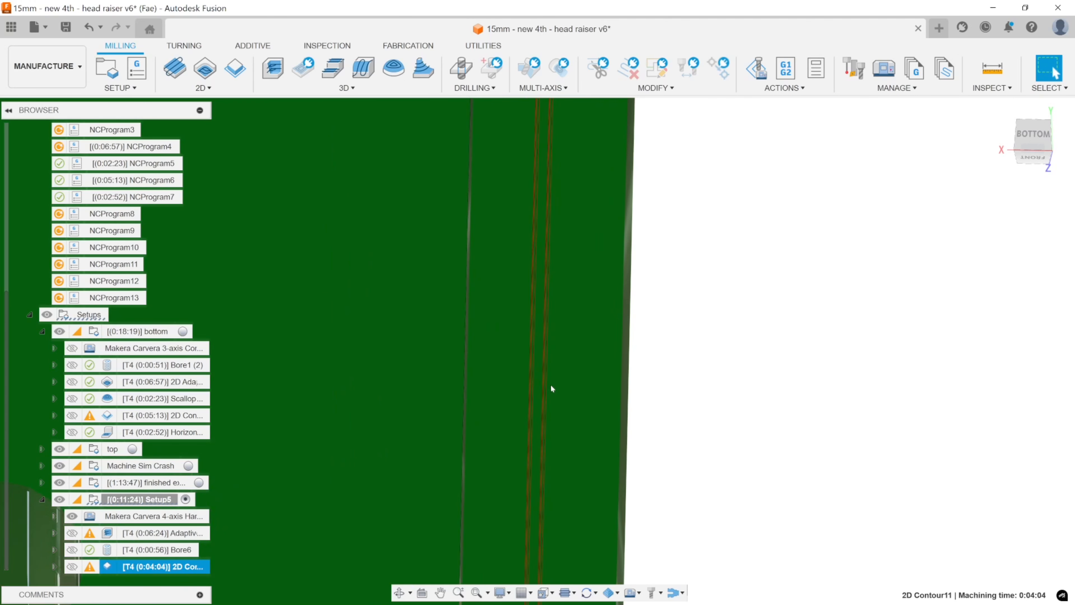
pyautogui.scroll(-3, 553, 386)
pyautogui.scroll(-5, 556, 388)
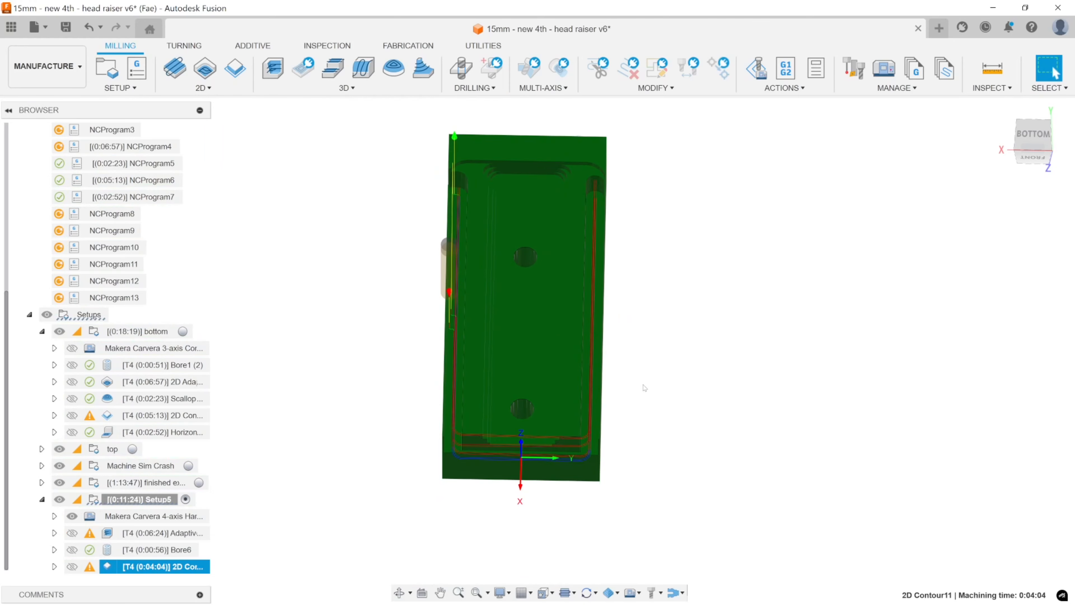
pyautogui.keyDown('shift'); pyautogui.moveTo(643, 388); pyautogui.dragTo(662, 326, button='middle'); pyautogui.keyUp('shift')
pyautogui.scroll(4, 614, 355)
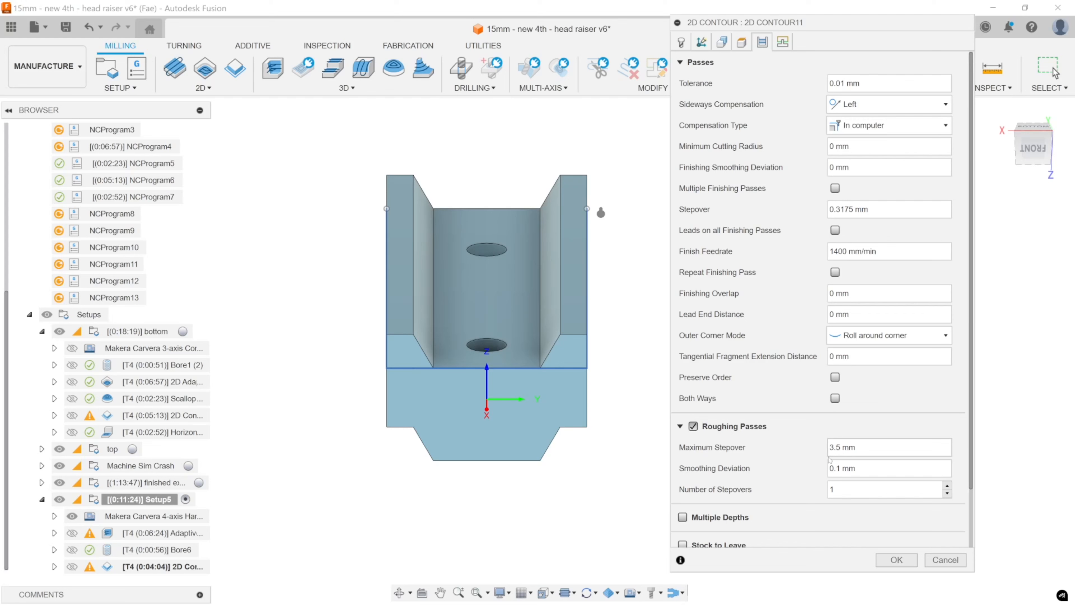
# Set the 2D Contour's roughing maximum stepover to 3.7 mm, accept the operation, and check its toolpath against the stock.
pyautogui.click(832, 447)
pyautogui.write('3.7')
pyautogui.click(893, 560)
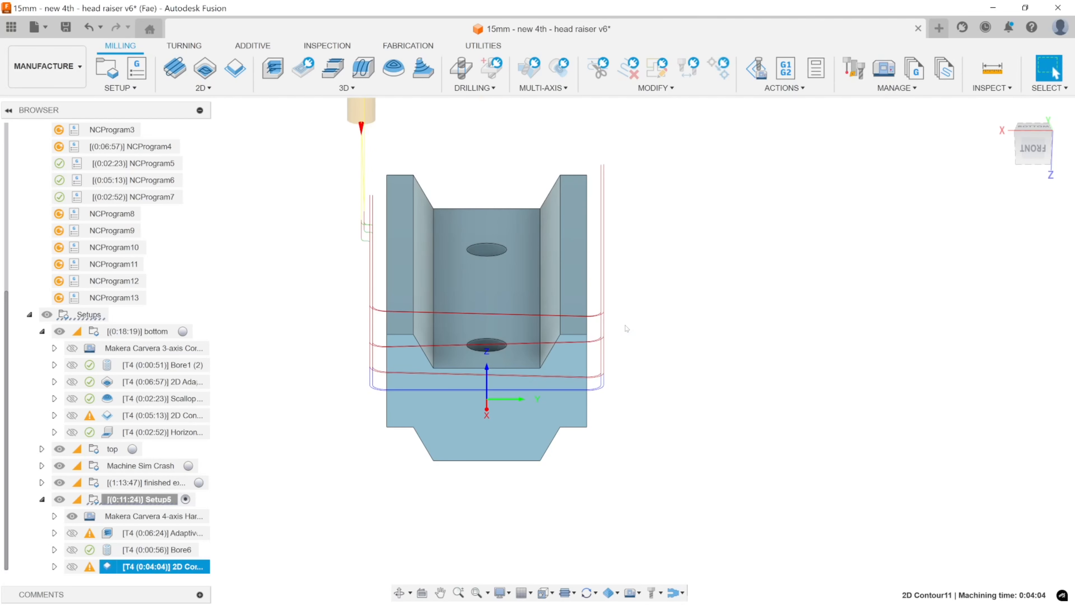
pyautogui.keyDown('shift'); pyautogui.moveTo(639, 340); pyautogui.dragTo(668, 322, button='middle'); pyautogui.keyUp('shift')
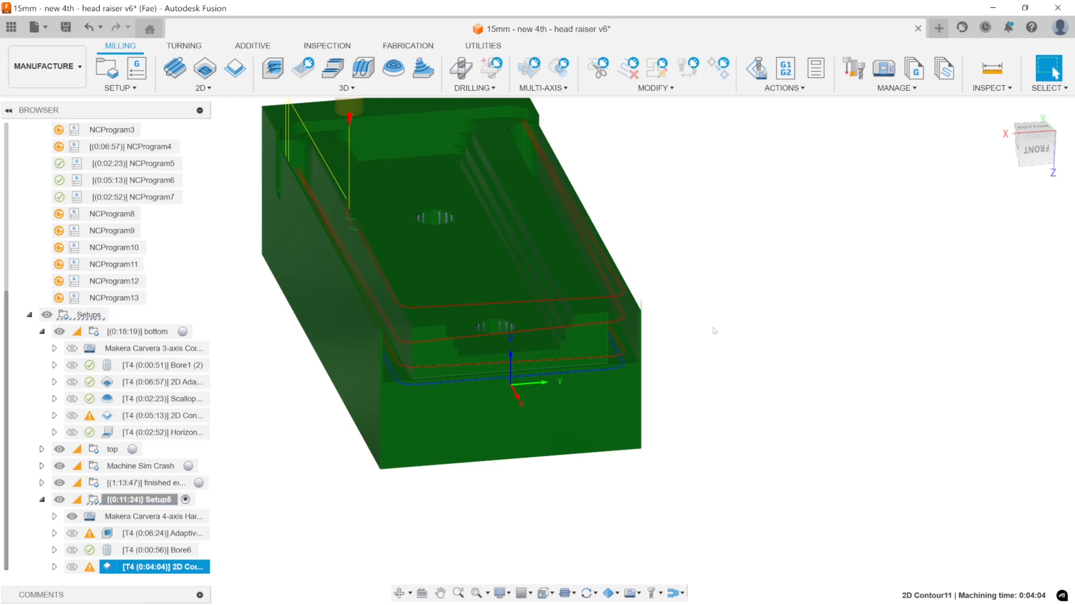
pyautogui.scroll(-4, 720, 332)
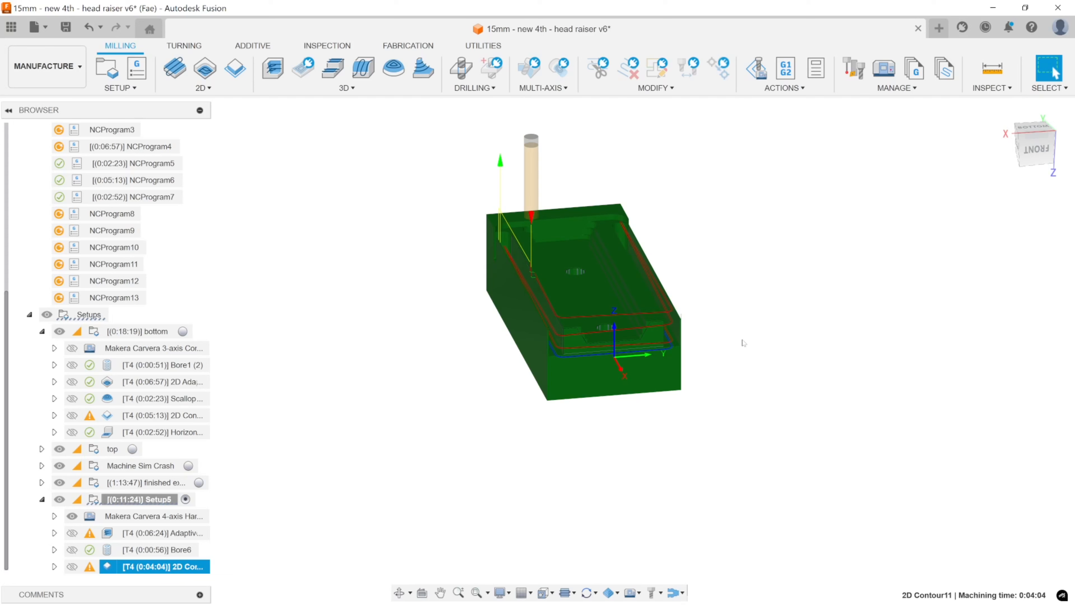
pyautogui.click(762, 340)
pyautogui.keyDown('shift'); pyautogui.moveTo(689, 322); pyautogui.dragTo(677, 336, button='middle'); pyautogui.keyUp('shift')
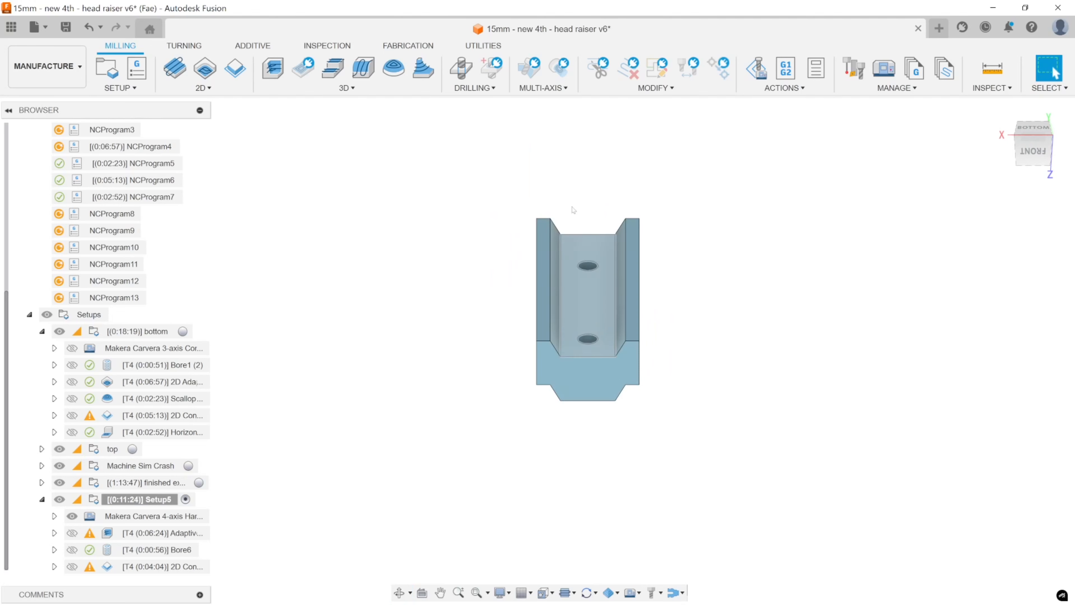
# Examine the raiser body from all around, checking its two vertical outer side faces, stepped top and open channel.
pyautogui.keyDown('shift'); pyautogui.moveTo(594, 234); pyautogui.dragTo(609, 305, button='middle'); pyautogui.keyUp('shift')
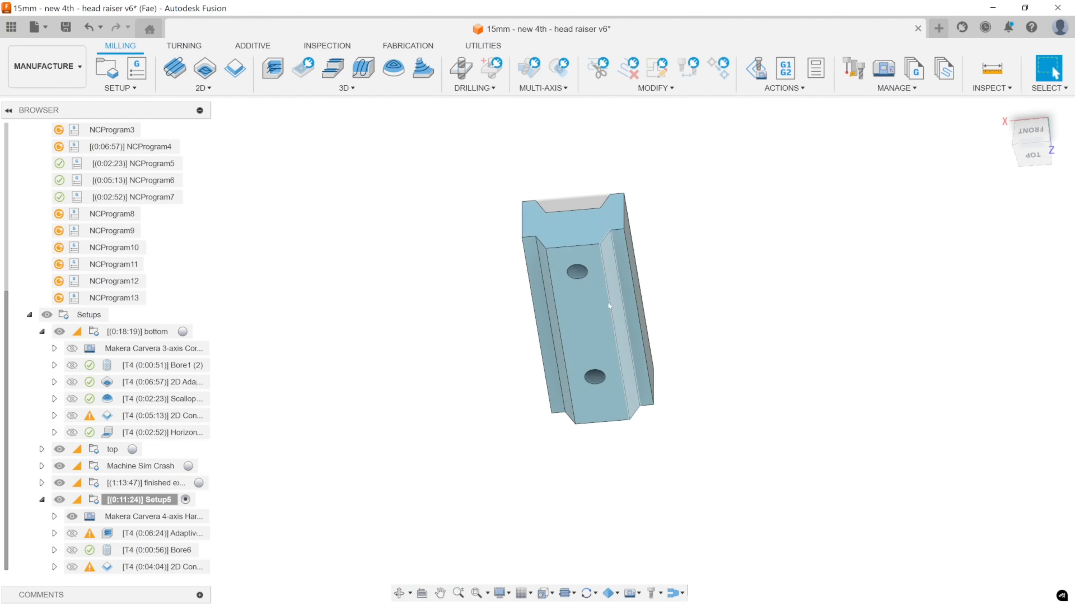
pyautogui.keyDown('shift'); pyautogui.moveTo(703, 257); pyautogui.dragTo(641, 266, button='middle'); pyautogui.keyUp('shift')
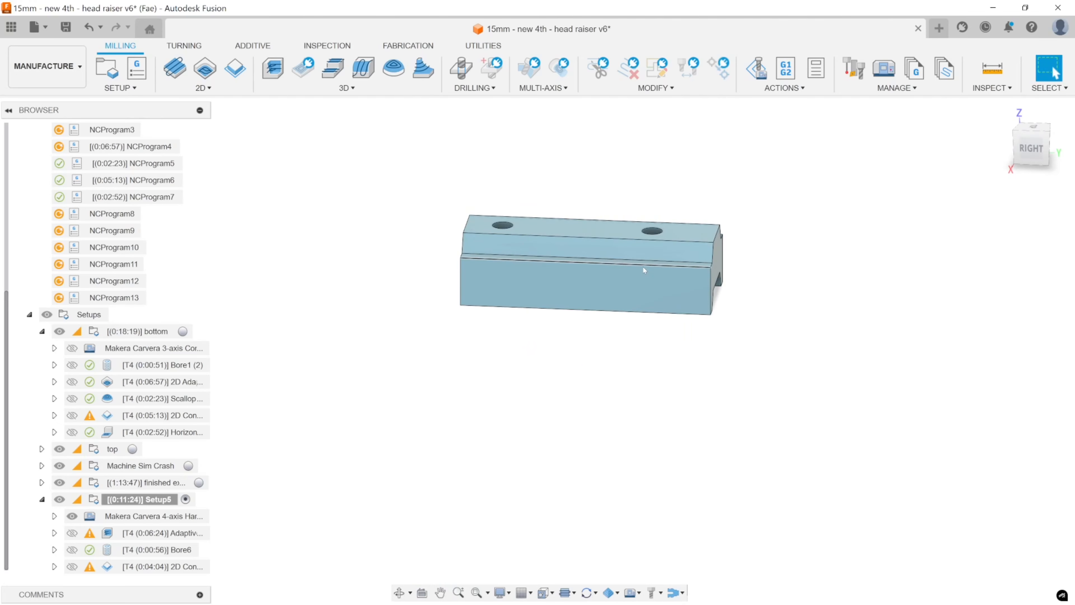
pyautogui.keyDown('shift'); pyautogui.moveTo(701, 341); pyautogui.dragTo(804, 328, button='middle'); pyautogui.keyUp('shift')
pyautogui.keyDown('shift'); pyautogui.moveTo(732, 328); pyautogui.dragTo(705, 324, button='middle'); pyautogui.keyUp('shift')
pyautogui.scroll(5, 610, 275)
pyautogui.click(599, 275)
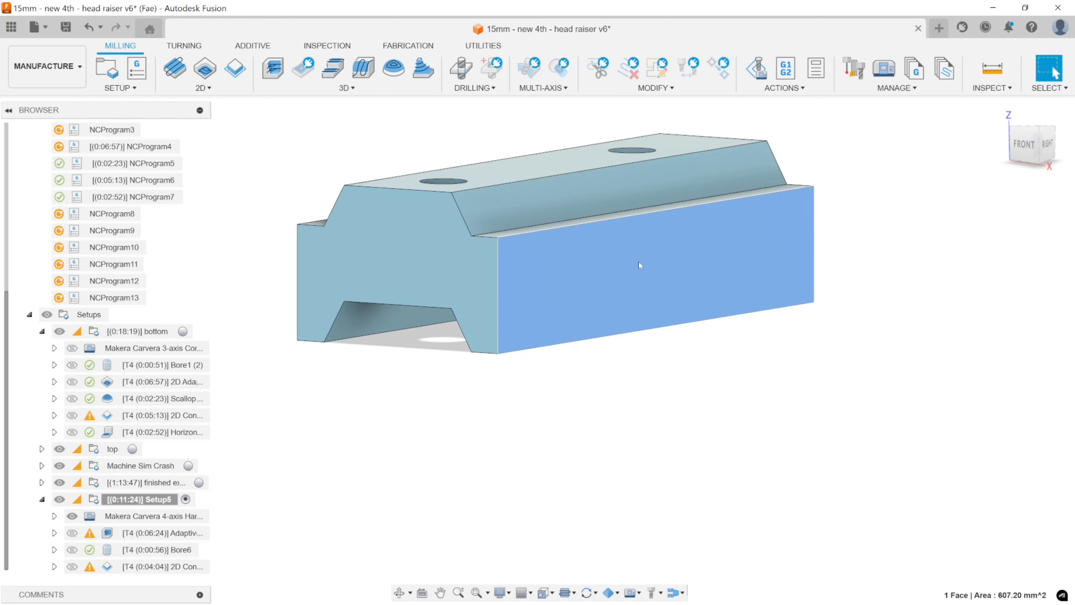
pyautogui.keyDown('shift'); pyautogui.moveTo(639, 265); pyautogui.dragTo(648, 392, button='middle'); pyautogui.keyUp('shift')
pyautogui.scroll(-3, 668, 313)
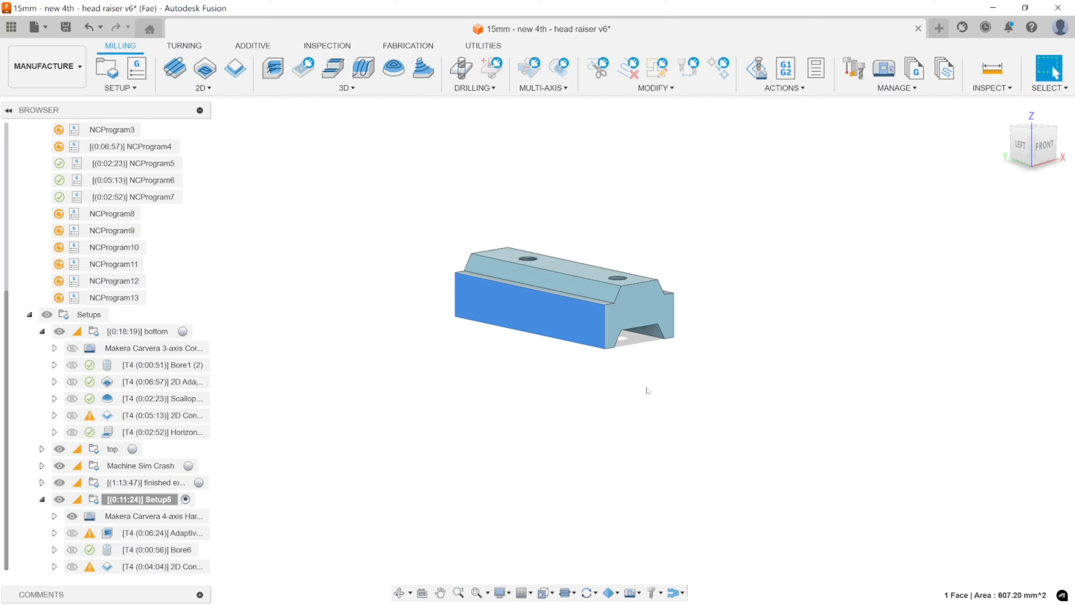
pyautogui.click(688, 386)
pyautogui.keyDown('shift'); pyautogui.moveTo(687, 386); pyautogui.dragTo(538, 291, button='middle'); pyautogui.keyUp('shift')
pyautogui.click(535, 288)
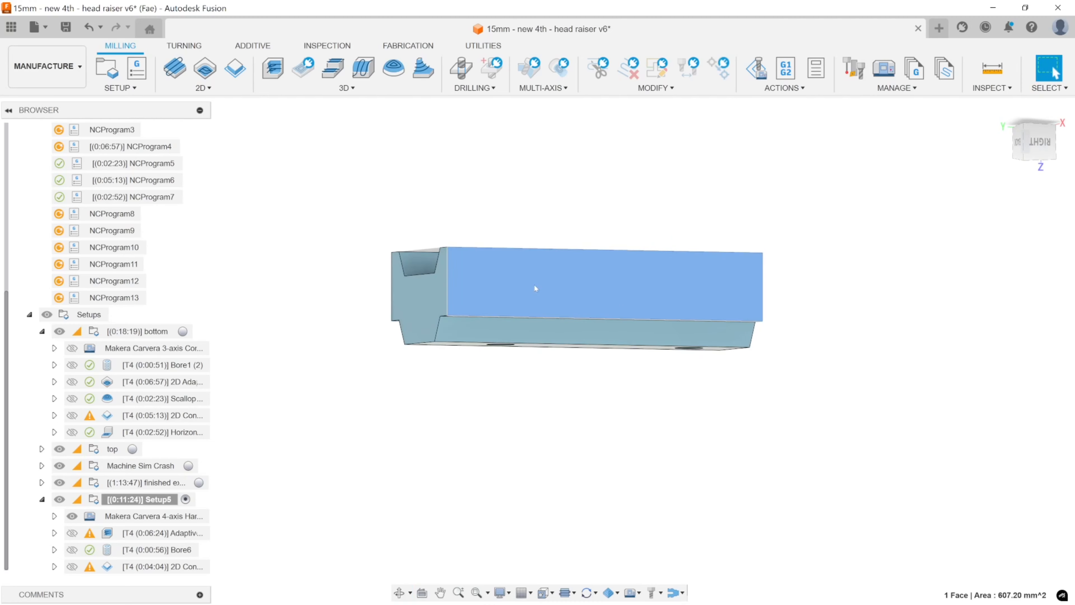
pyautogui.click(715, 377)
pyautogui.keyDown('shift'); pyautogui.moveTo(715, 377); pyautogui.dragTo(741, 254, button='middle'); pyautogui.keyUp('shift')
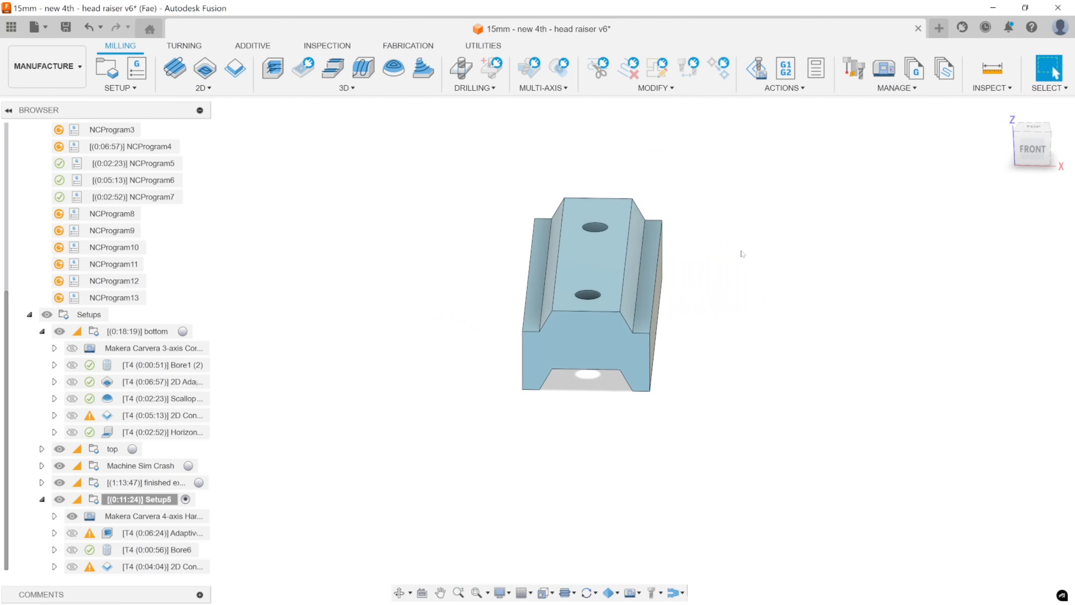
pyautogui.scroll(-2, 742, 253)
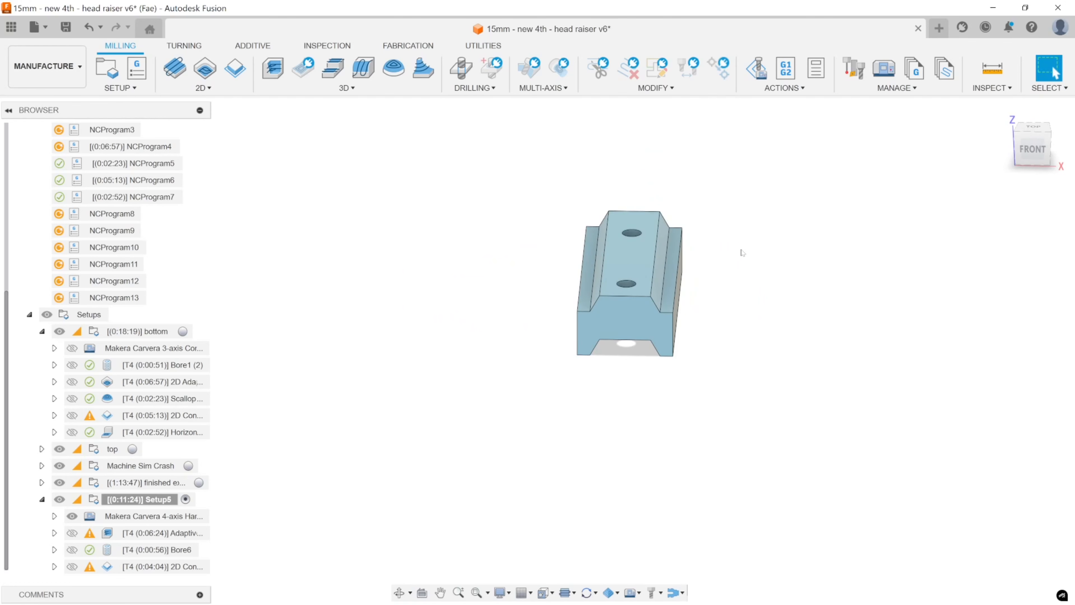
pyautogui.keyDown('shift'); pyautogui.moveTo(742, 254); pyautogui.dragTo(727, 331, button='middle'); pyautogui.keyUp('shift')
pyautogui.scroll(5, 720, 317)
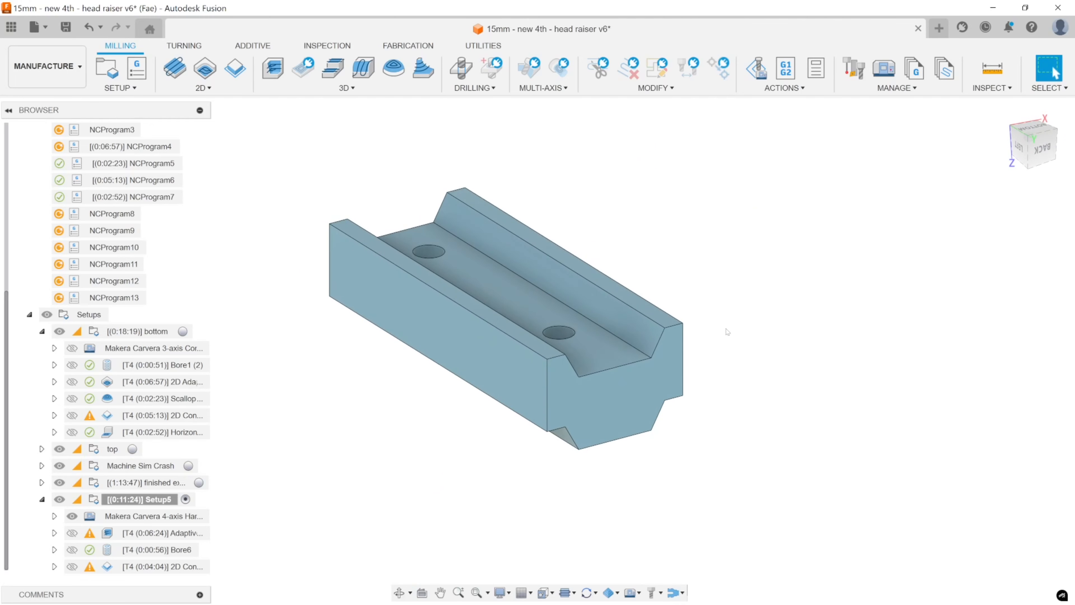
# Review the Setup5 adaptive roughing, Bore6 and 2D Contour toolpaths one after another against the stock.
pyautogui.click(150, 533)
pyautogui.click(157, 549)
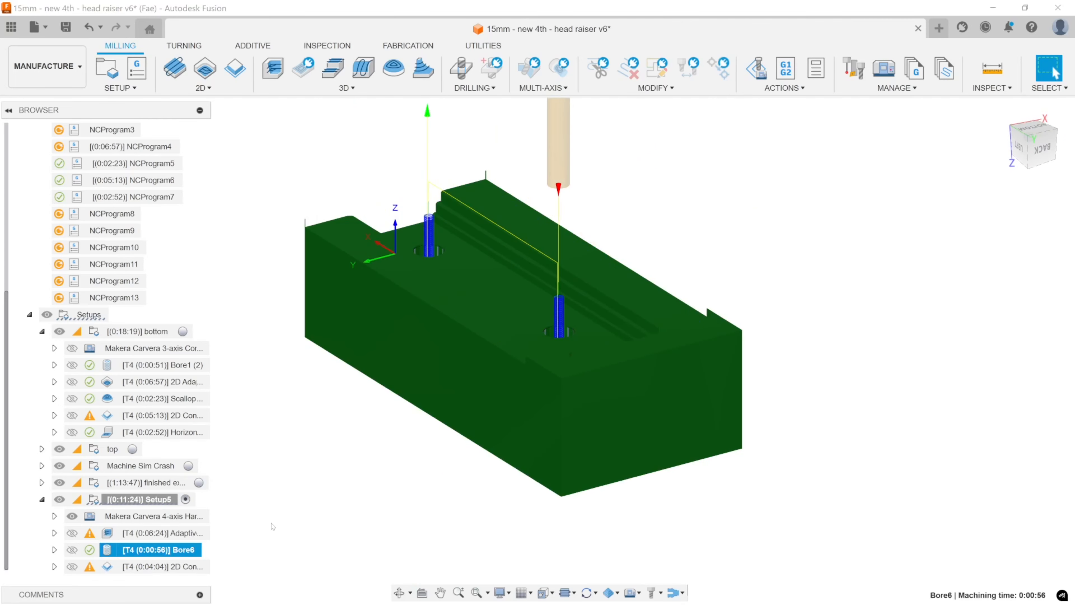
pyautogui.press('Down')
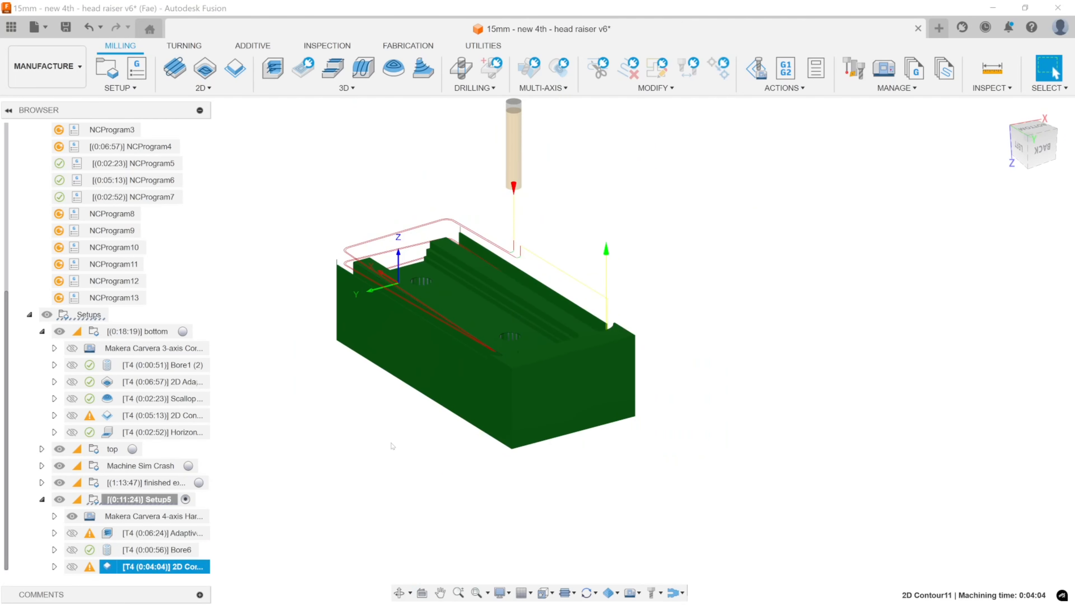
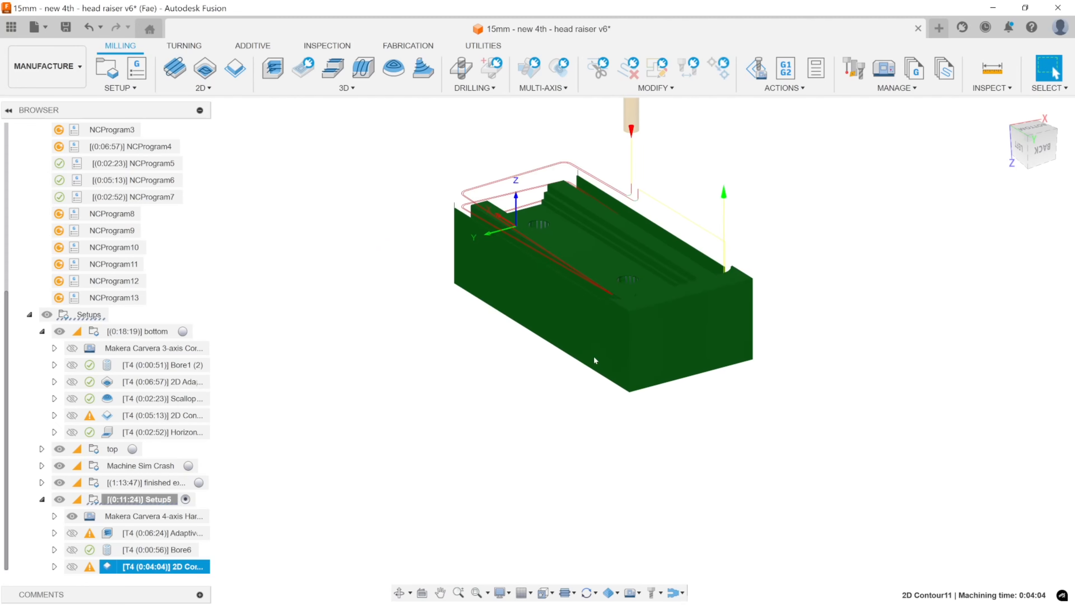
# Replace the Setup5 2D Contour's chain with an open chain across the raiser body's front end face and accept the operation.
pyautogui.keyDown('shift'); pyautogui.moveTo(595, 360); pyautogui.dragTo(727, 317, button='middle'); pyautogui.keyUp('shift')
pyautogui.click(556, 401)
pyautogui.moveTo(558, 402); pyautogui.dragTo(546, 430, button='middle')
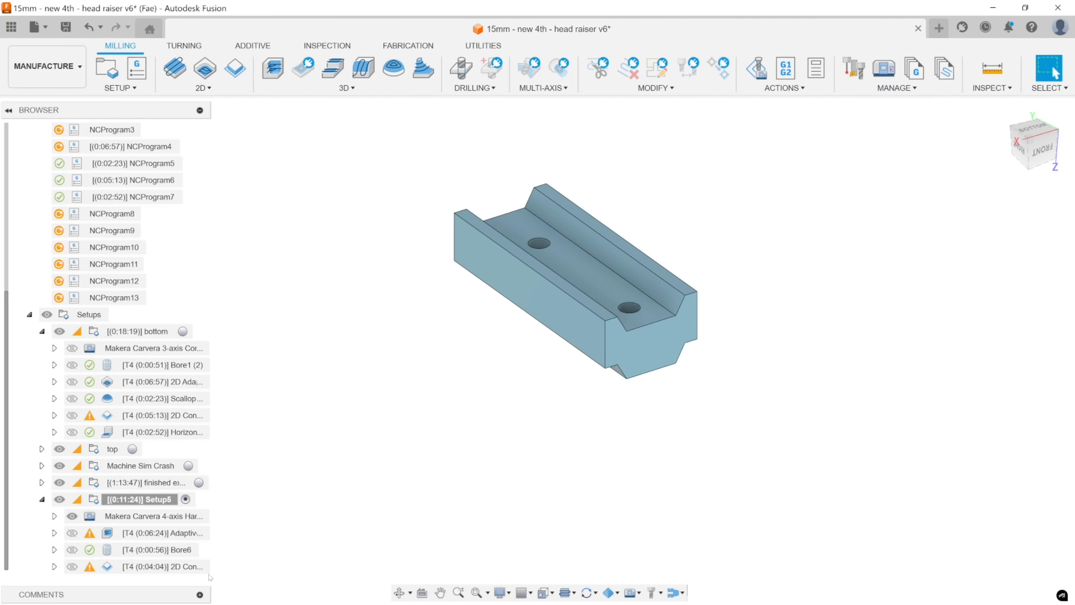
pyautogui.click(121, 568)
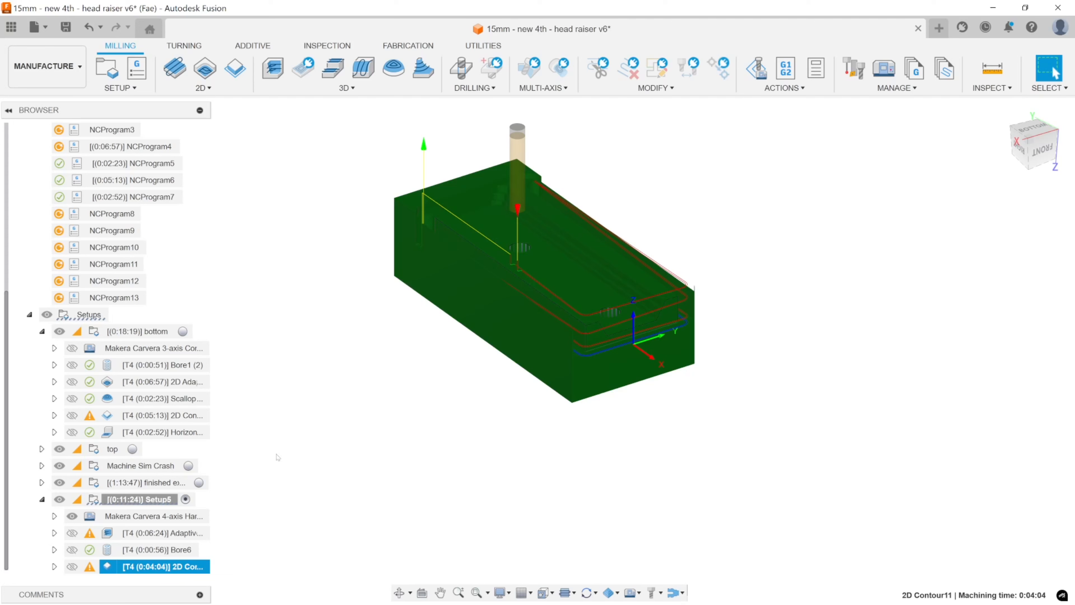
pyautogui.doubleClick(156, 568)
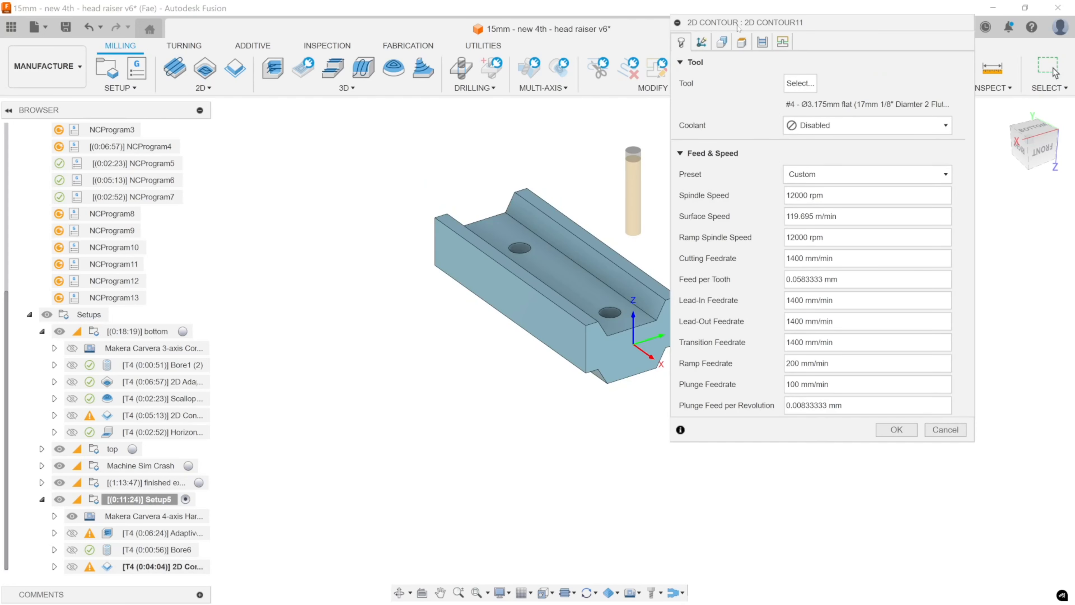
pyautogui.click(718, 44)
pyautogui.click(744, 110)
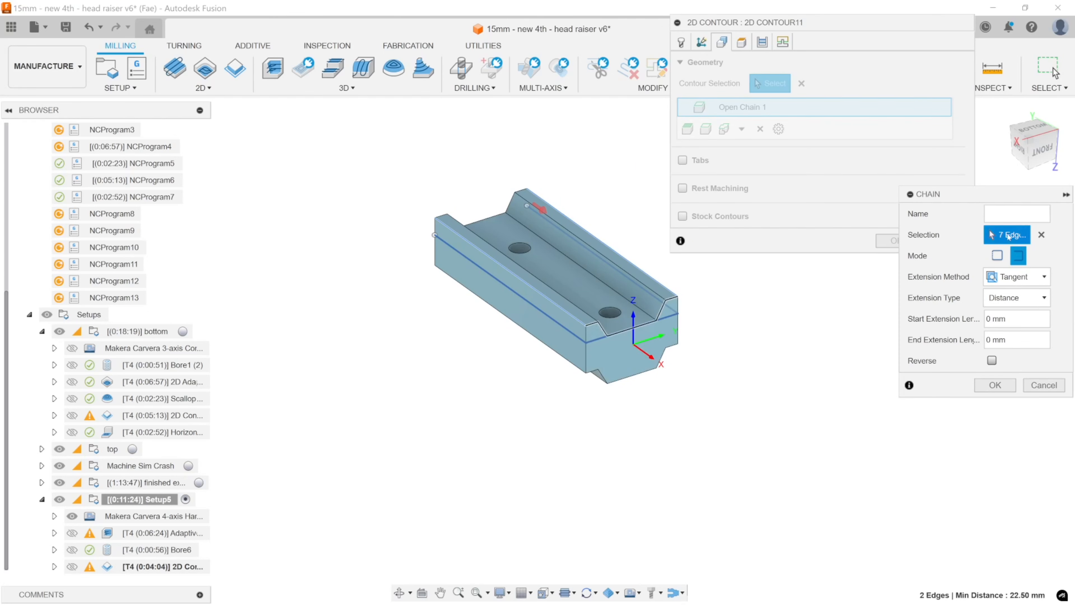
pyautogui.click(1041, 235)
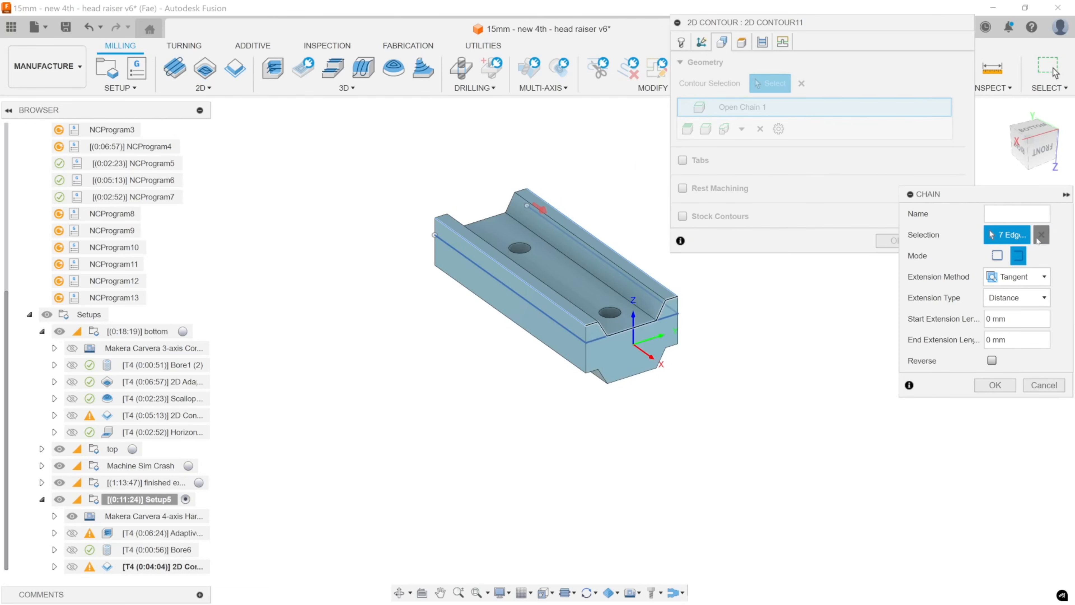
pyautogui.click(598, 326)
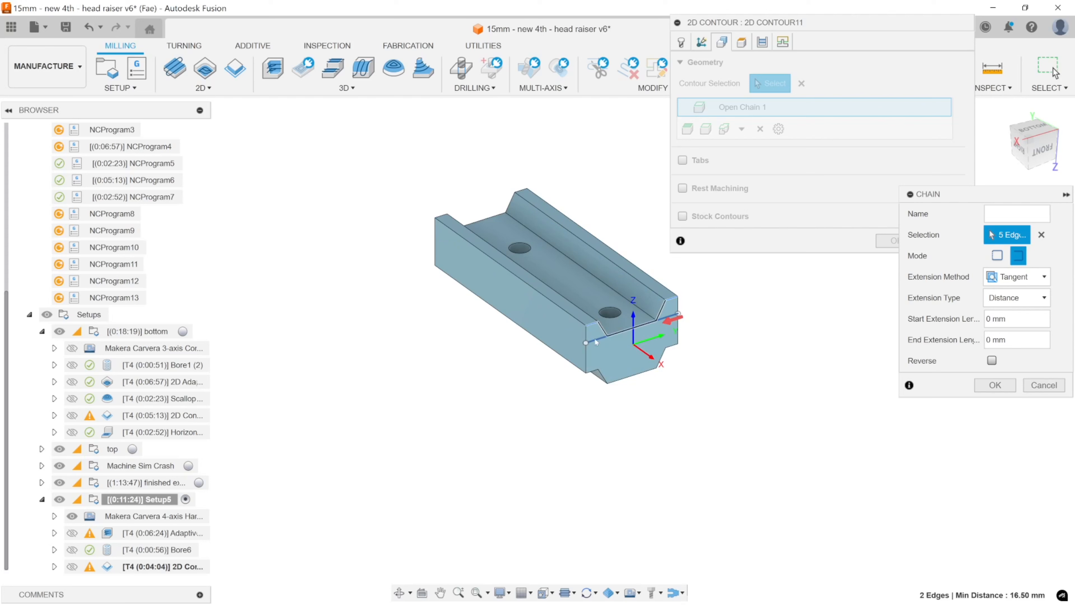
pyautogui.click(991, 386)
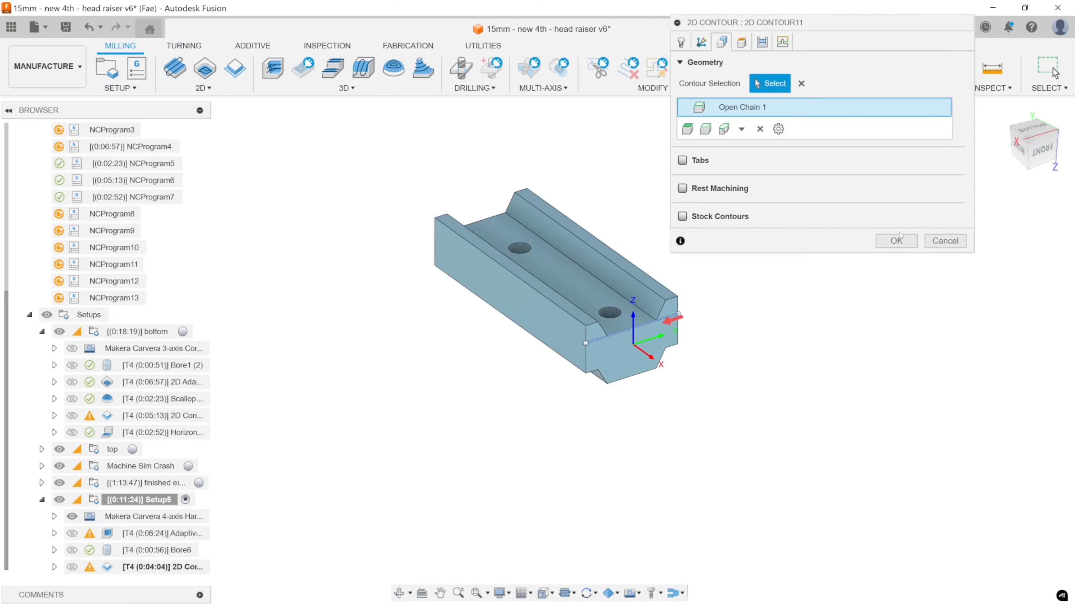
pyautogui.click(896, 240)
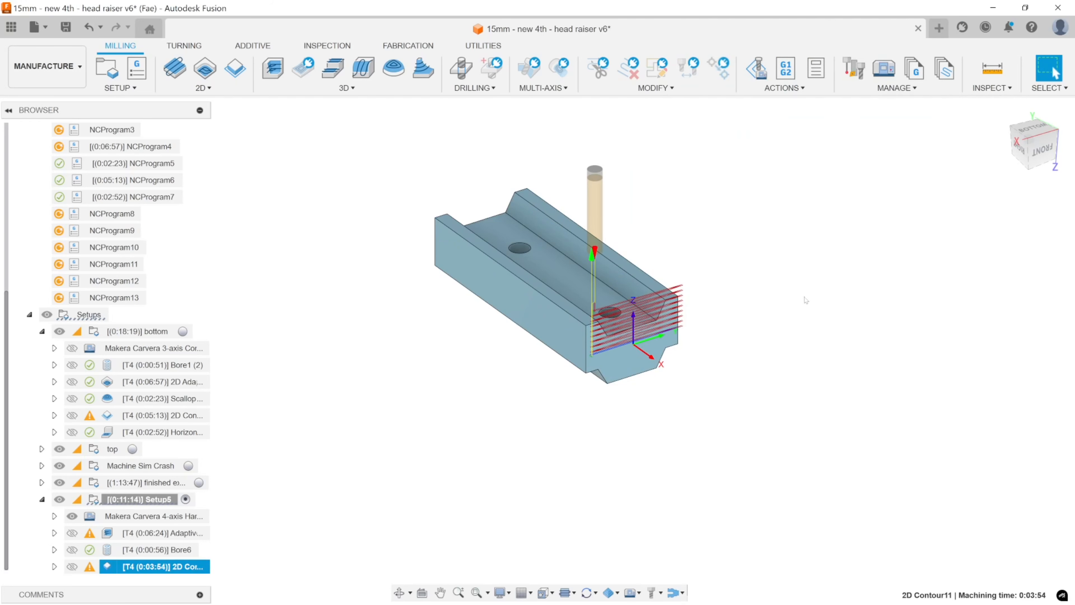
# Check the front end-face toolpath against the stock and duplicate the 2D Contour operation in Setup5.
pyautogui.moveTo(710, 331)
pyautogui.keyDown('shift'); pyautogui.mouseDown(button='middle')
pyautogui.moveTo(782, 297)
pyautogui.moveTo(715, 327)
pyautogui.moveTo(710, 346)
pyautogui.mouseUp(button='middle'); pyautogui.keyUp('shift')
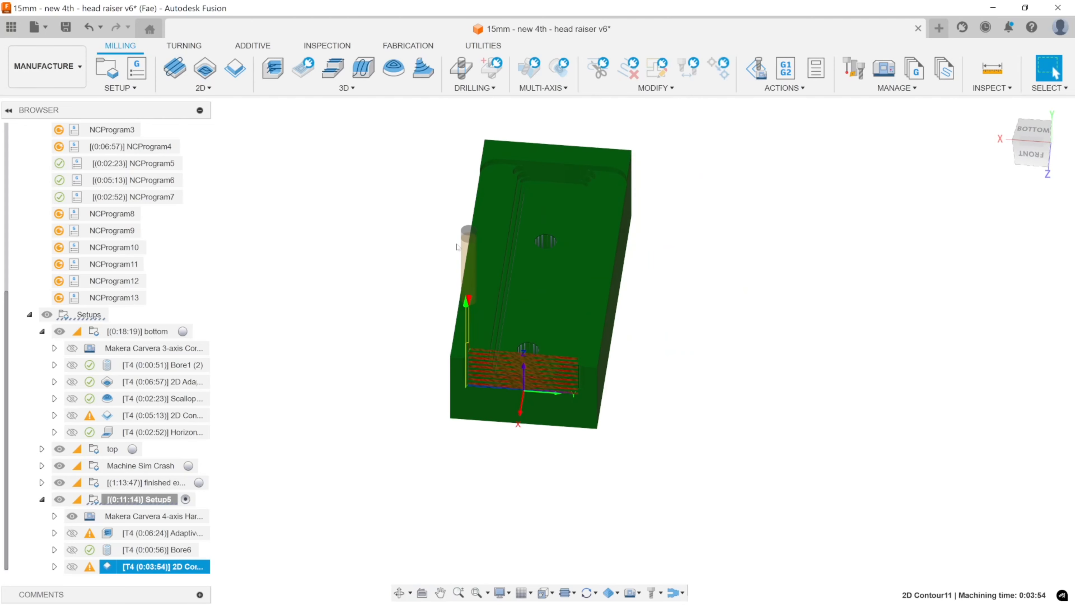
pyautogui.moveTo(545, 296); pyautogui.dragTo(578, 300, button='middle')
pyautogui.keyDown('shift'); pyautogui.moveTo(579, 300); pyautogui.dragTo(653, 337, button='middle'); pyautogui.keyUp('shift')
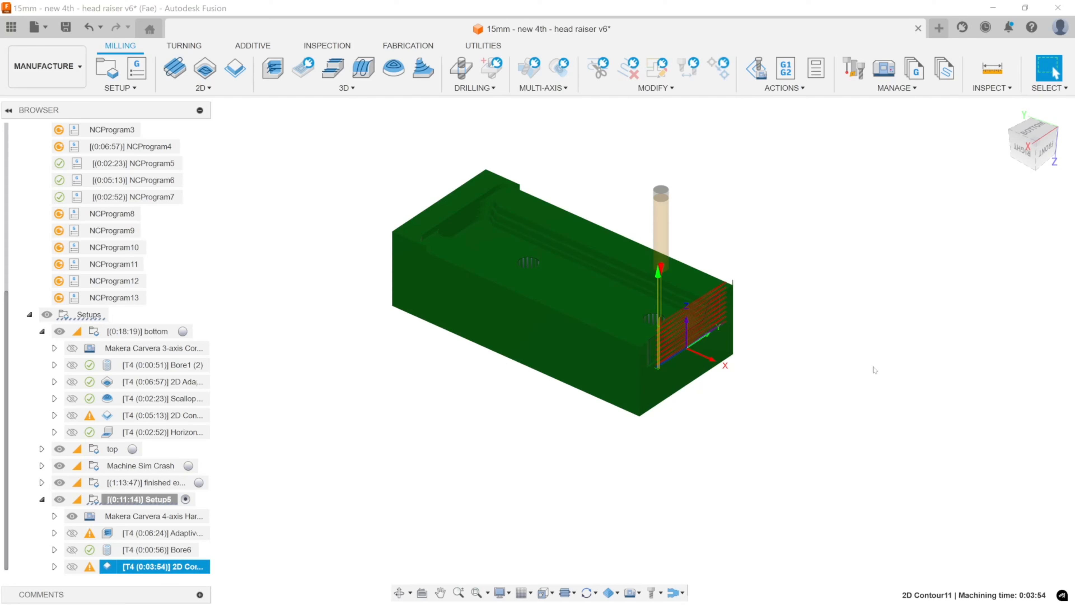
pyautogui.click(786, 418)
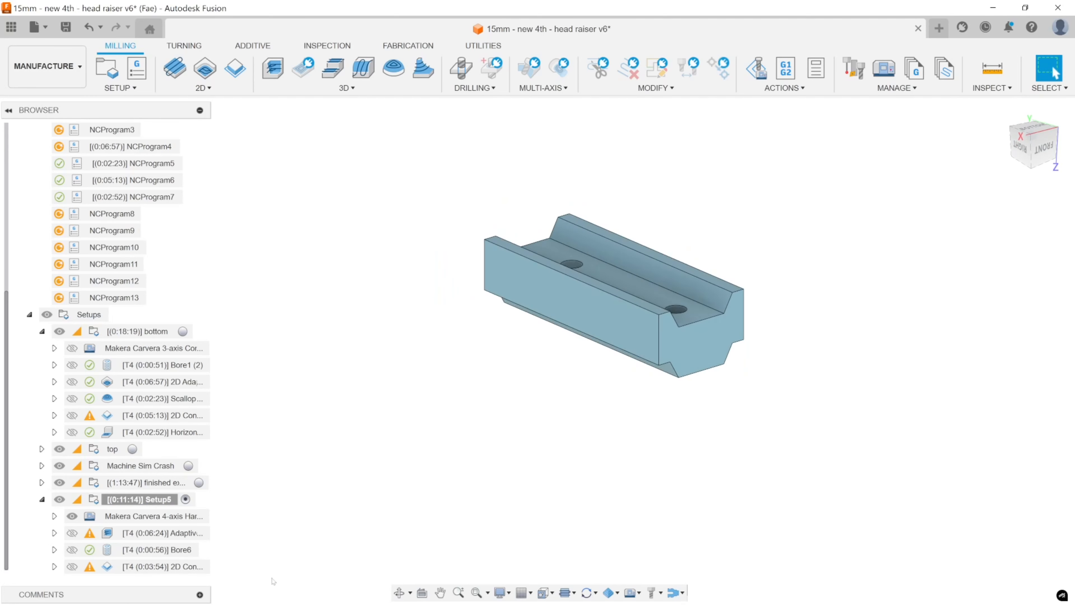
pyautogui.click(161, 566)
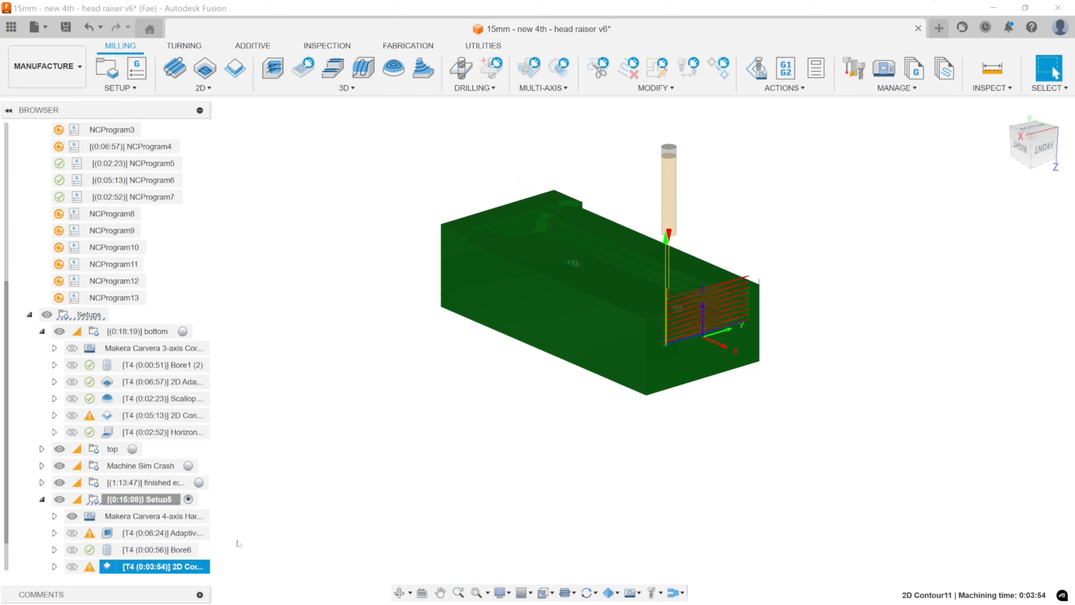
pyautogui.hotkey('ctrl', 'v')
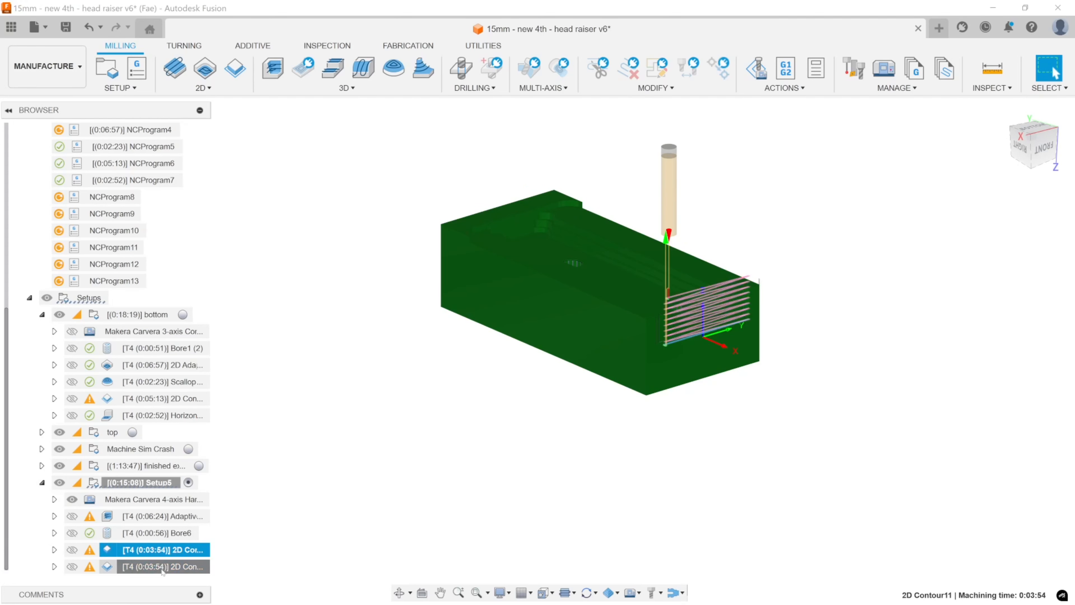
# Examine the duplicated 2D Contour's toolpath against the stock and compare it with the ends of the raiser body.
pyautogui.moveTo(448, 379); pyautogui.dragTo(509, 368, button='middle')
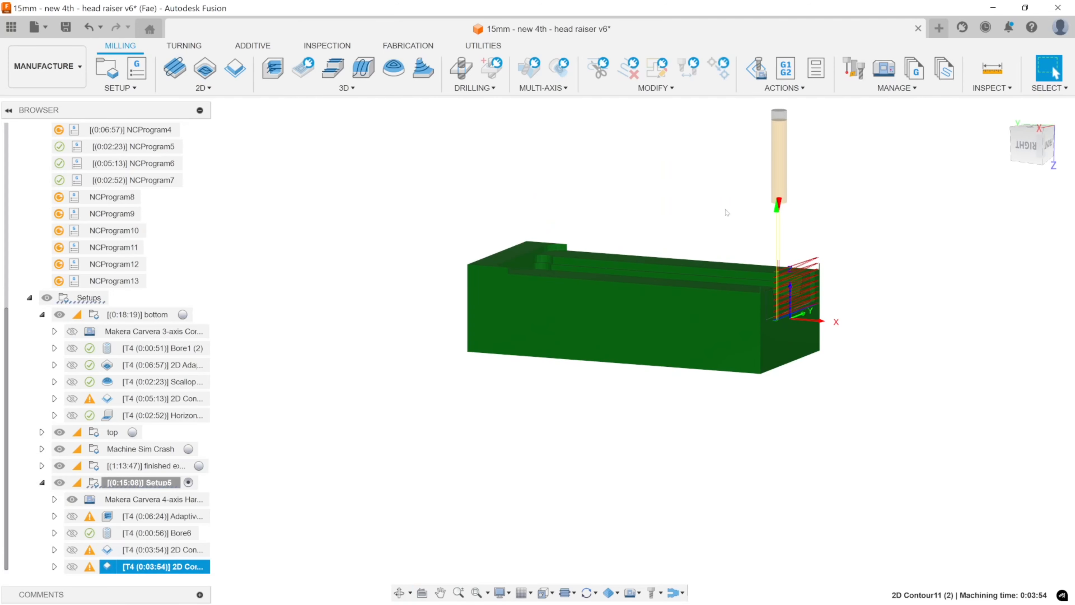
pyautogui.keyDown('shift'); pyautogui.moveTo(727, 213); pyautogui.dragTo(659, 248, button='middle'); pyautogui.keyUp('shift')
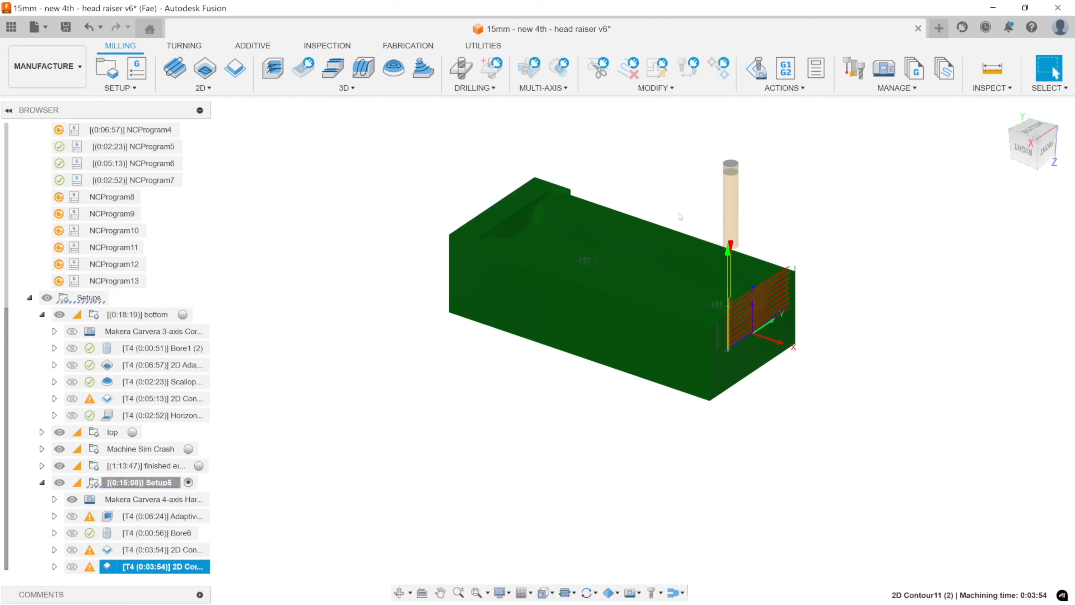
pyautogui.click(840, 167)
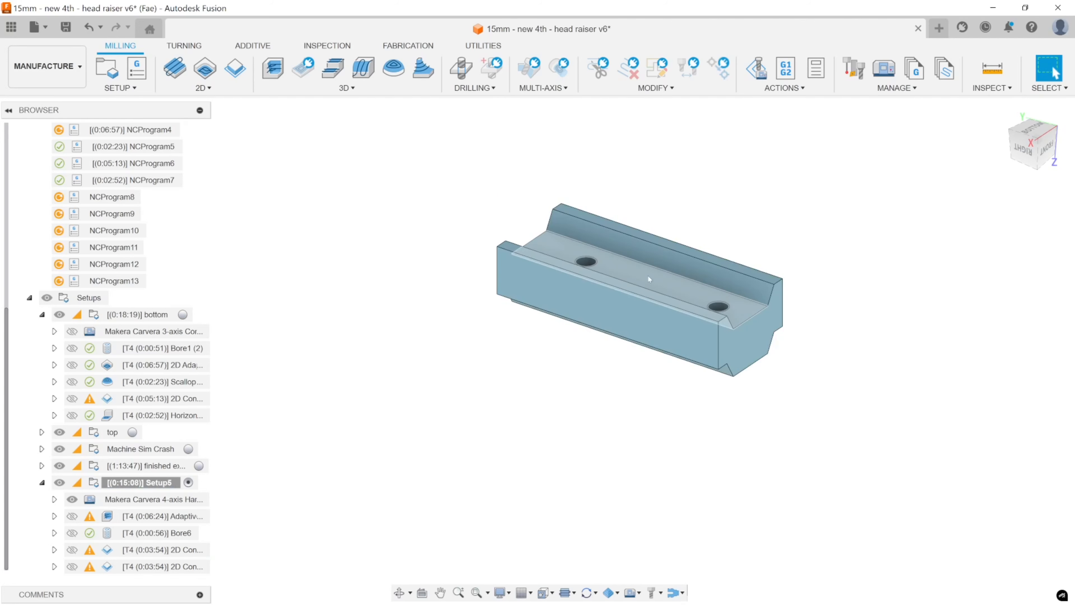
pyautogui.keyDown('shift'); pyautogui.moveTo(644, 344); pyautogui.dragTo(655, 294, button='middle'); pyautogui.keyUp('shift')
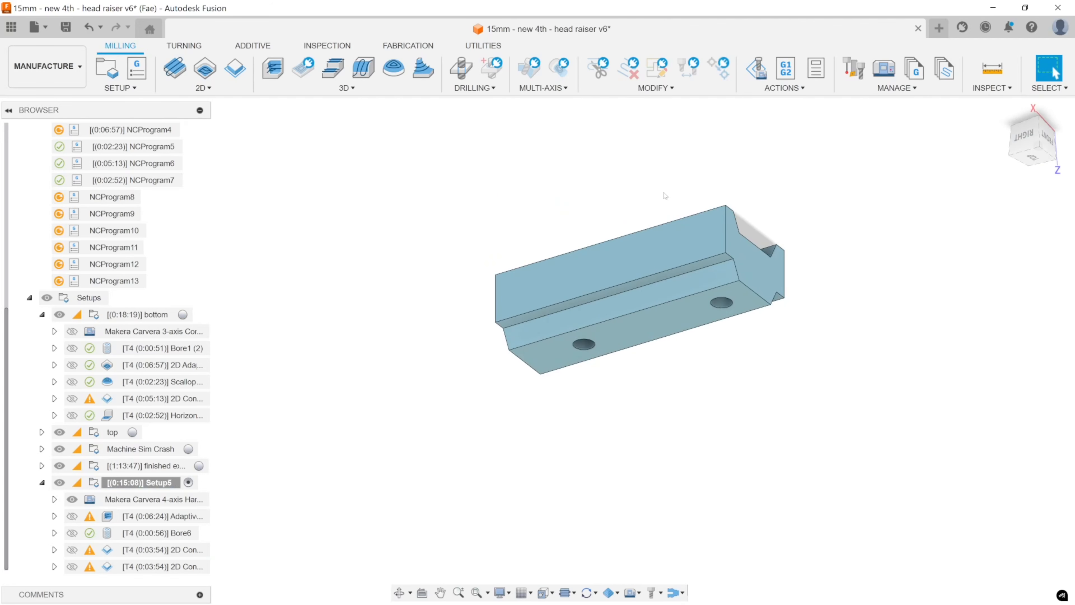
pyautogui.keyDown('shift'); pyautogui.moveTo(713, 344); pyautogui.dragTo(708, 420, button='middle'); pyautogui.keyUp('shift')
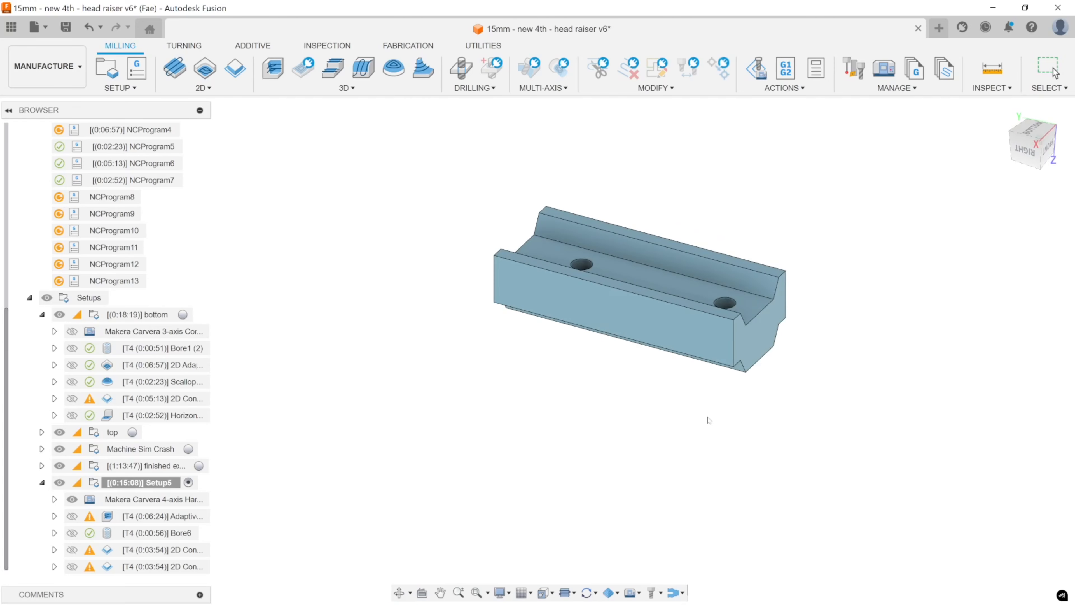
pyautogui.click(108, 566)
pyautogui.keyDown('shift'); pyautogui.moveTo(455, 432); pyautogui.dragTo(463, 409, button='middle'); pyautogui.keyUp('shift')
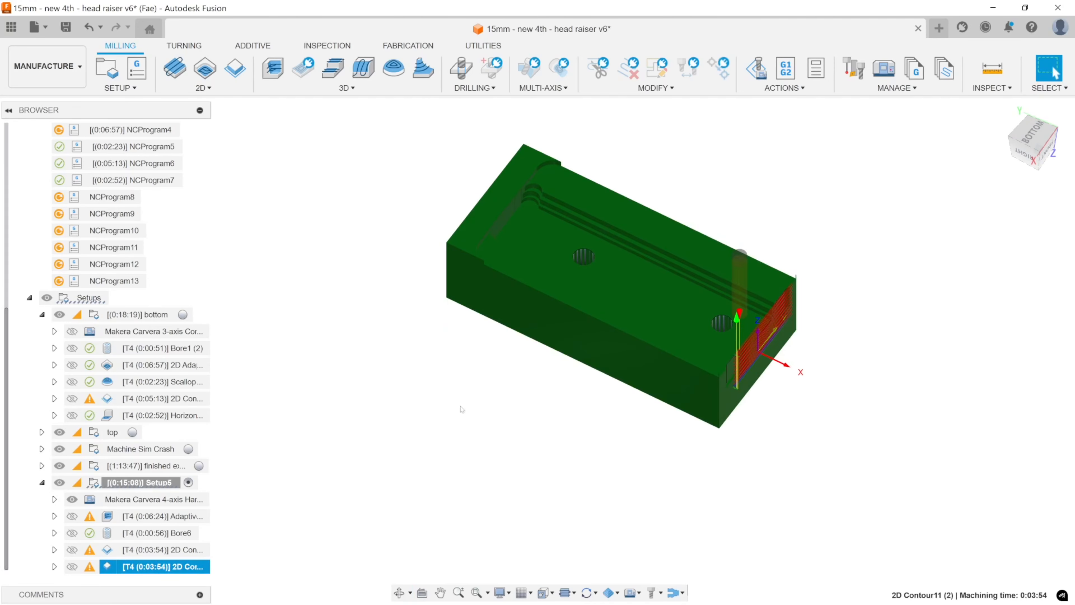
pyautogui.click(395, 397)
# Open the duplicated 2D Contour for editing and remove its existing front-end contour selection.
pyautogui.doubleClick(113, 566)
pyautogui.moveTo(467, 422); pyautogui.dragTo(487, 464, button='middle')
pyautogui.moveTo(651, 288); pyautogui.dragTo(480, 252, button='middle')
pyautogui.click(722, 41)
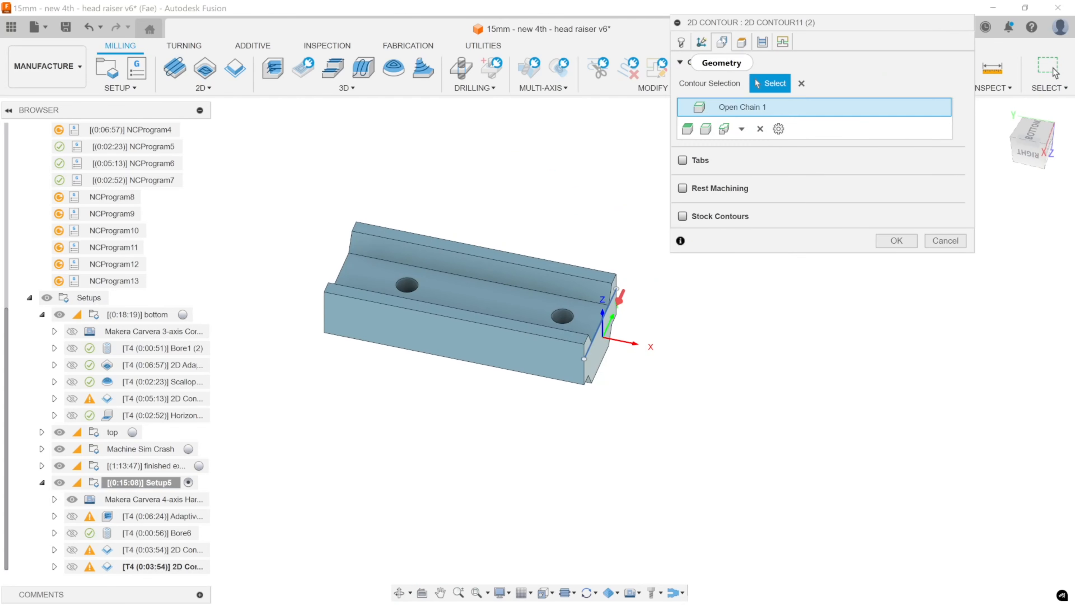
pyautogui.keyDown('shift'); pyautogui.moveTo(428, 363); pyautogui.dragTo(621, 223, button='middle'); pyautogui.keyUp('shift')
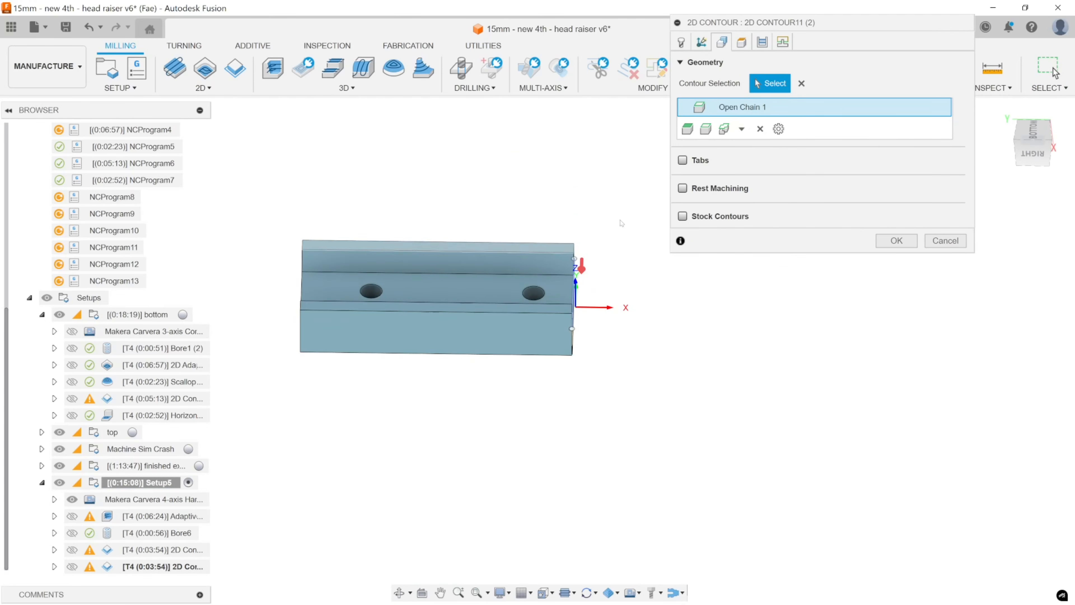
pyautogui.click(760, 128)
# Select an open chain across the raiser body's back end face as the duplicated contour's geometry.
pyautogui.click(705, 129)
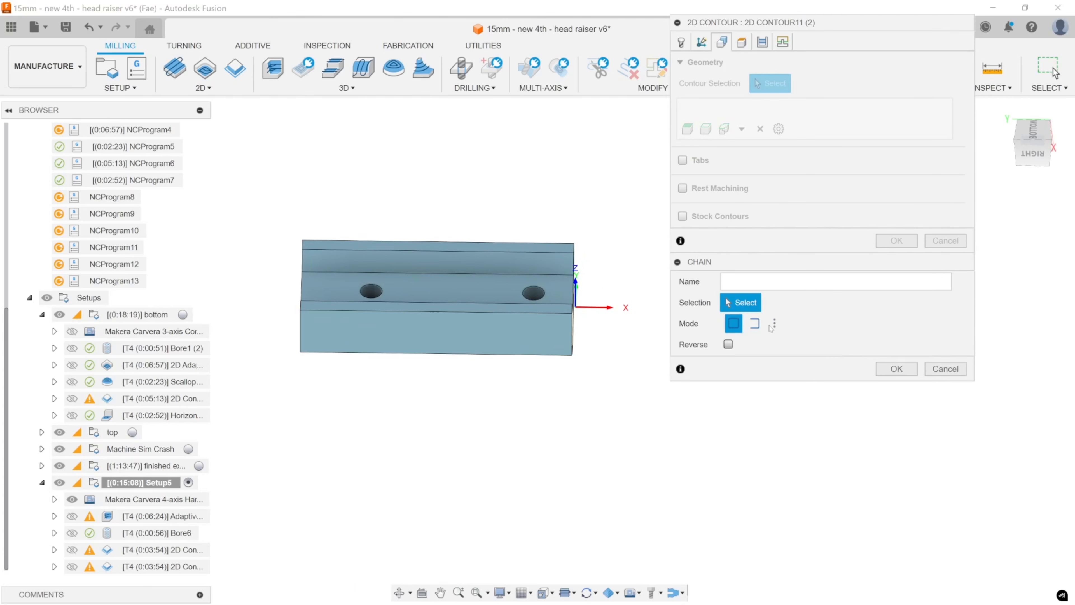
pyautogui.click(755, 323)
pyautogui.keyDown('shift'); pyautogui.moveTo(305, 311); pyautogui.dragTo(375, 306, button='middle'); pyautogui.keyUp('shift')
pyautogui.click(365, 304)
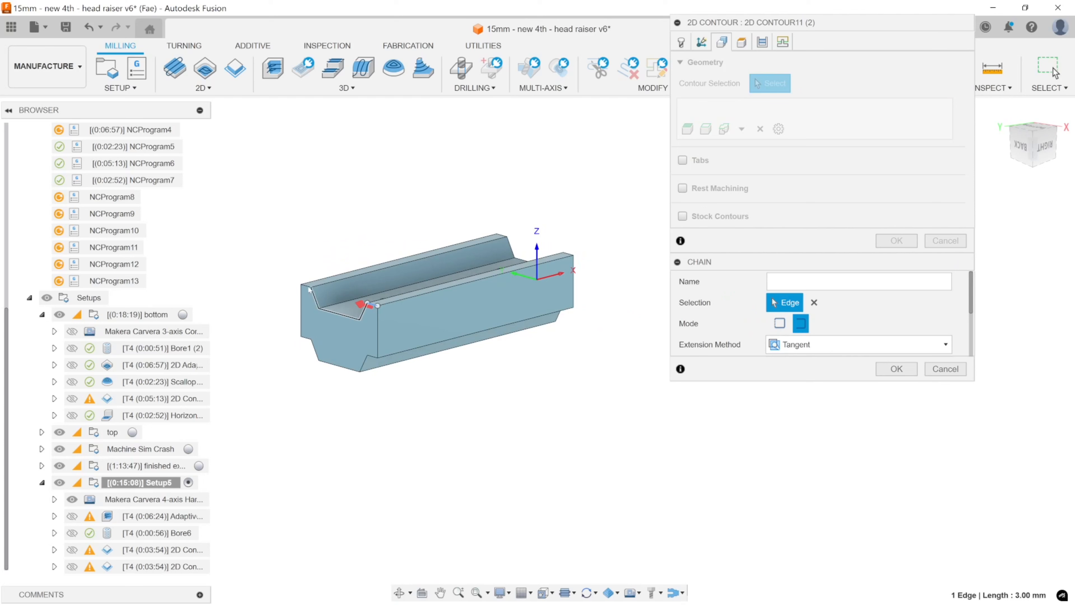
pyautogui.click(307, 292)
pyautogui.keyDown('shift'); pyautogui.moveTo(435, 372); pyautogui.dragTo(415, 386, button='middle'); pyautogui.keyUp('shift')
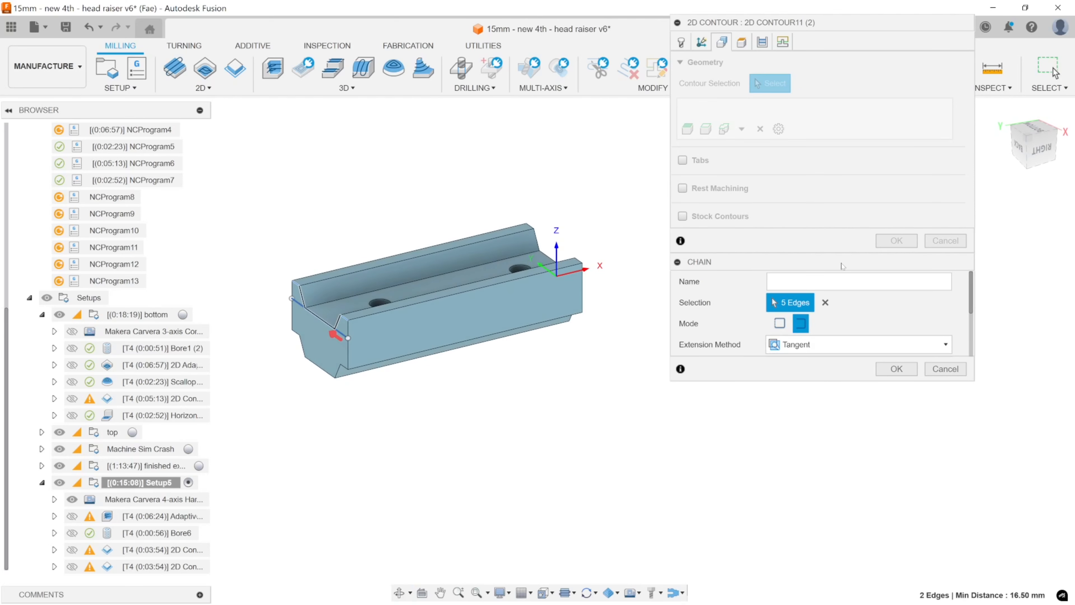
# Extend the back-end chain tangentially by 5 mm at both its start and its end, and accept the chain.
pyautogui.moveTo(819, 265)
pyautogui.mouseDown()
pyautogui.moveTo(804, 246)
pyautogui.moveTo(804, 278)
pyautogui.moveTo(829, 273)
pyautogui.mouseUp()
pyautogui.keyDown('shift'); pyautogui.moveTo(565, 354); pyautogui.dragTo(597, 363, button='middle'); pyautogui.keyUp('shift')
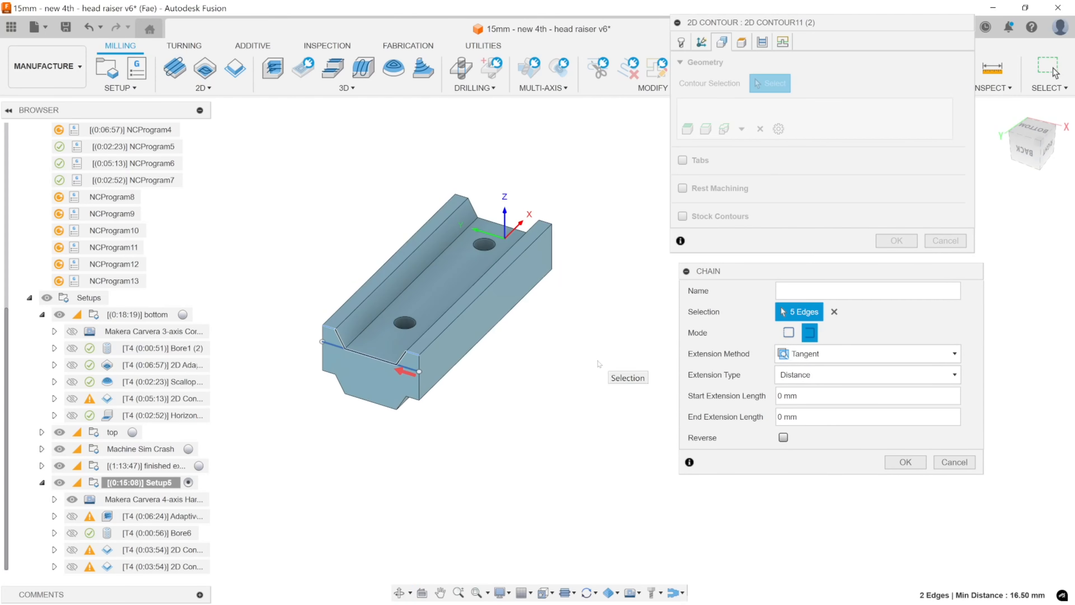
pyautogui.doubleClick(778, 396)
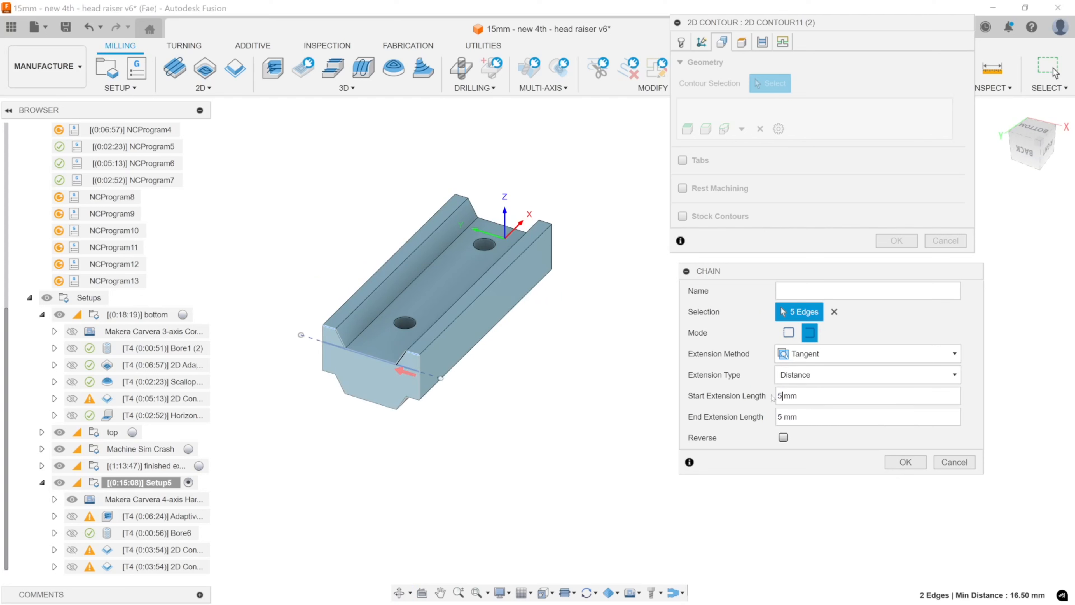
pyautogui.press('BackSpace')
pyautogui.write('3')
pyautogui.click(903, 464)
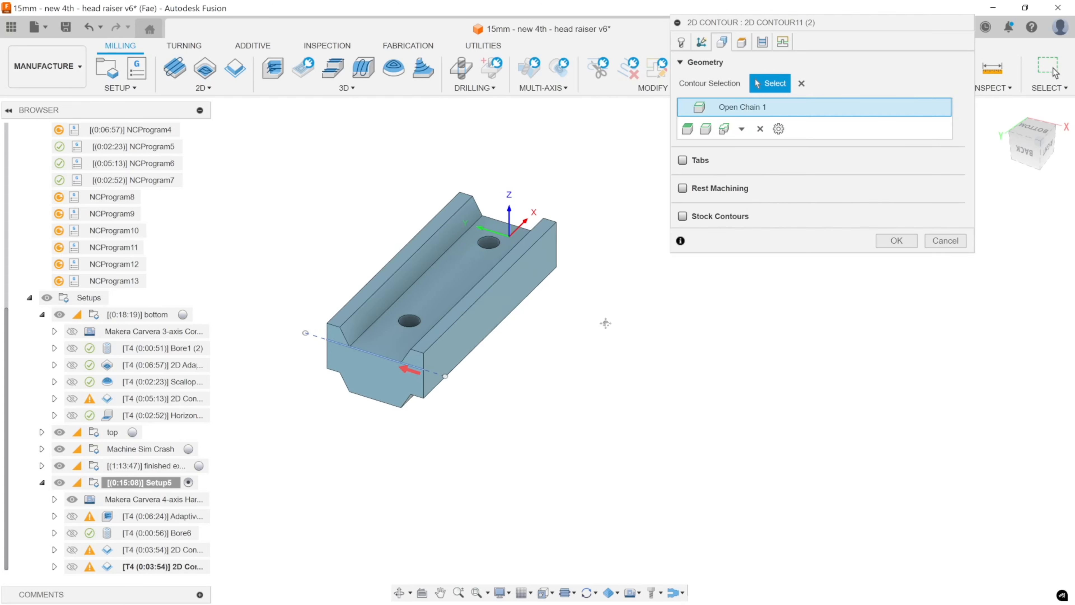
# Review the duplicated contour's linking, passes and height settings against the body and accept the operation.
pyautogui.moveTo(605, 319)
pyautogui.keyDown('shift'); pyautogui.mouseDown(button='middle')
pyautogui.moveTo(627, 307)
pyautogui.moveTo(612, 316)
pyautogui.mouseUp(button='middle'); pyautogui.keyUp('shift')
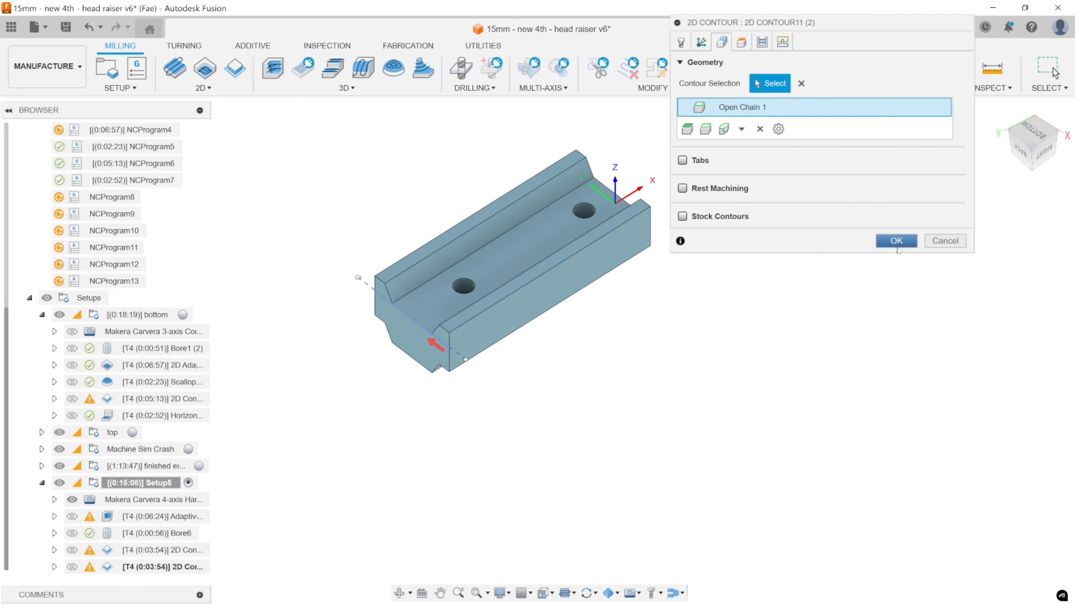
pyautogui.click(791, 45)
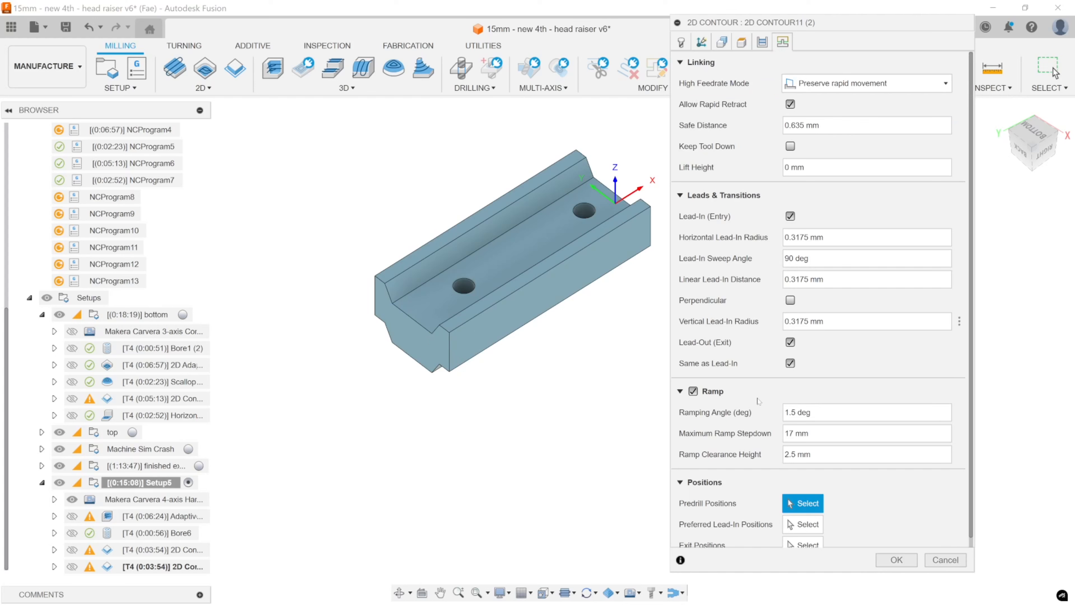
pyautogui.click(761, 41)
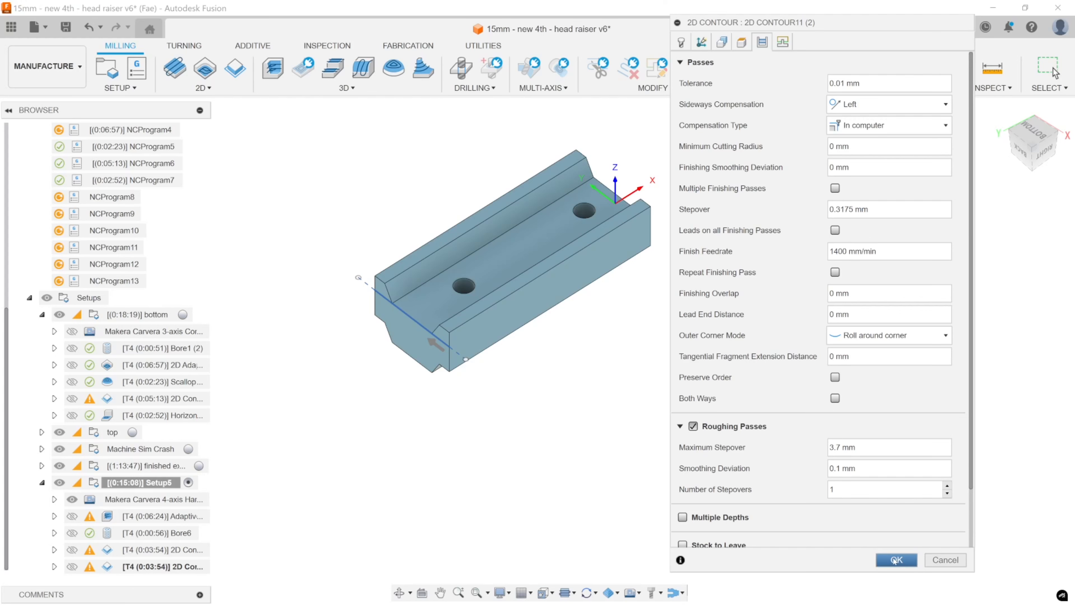
pyautogui.click(742, 42)
pyautogui.keyDown('shift'); pyautogui.moveTo(471, 325); pyautogui.dragTo(477, 284, button='middle'); pyautogui.keyUp('shift')
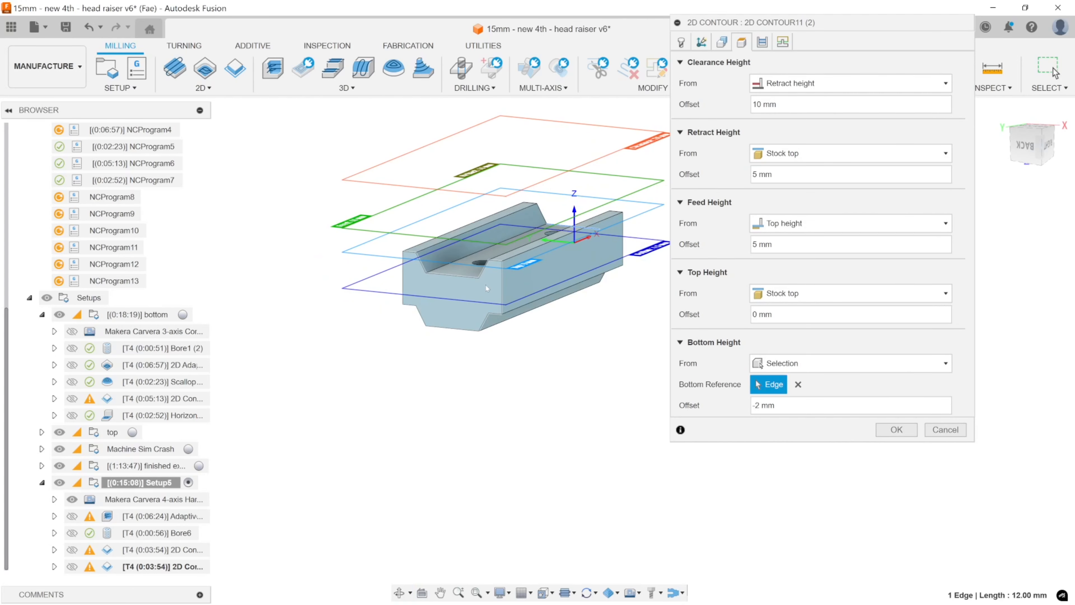
pyautogui.click(896, 430)
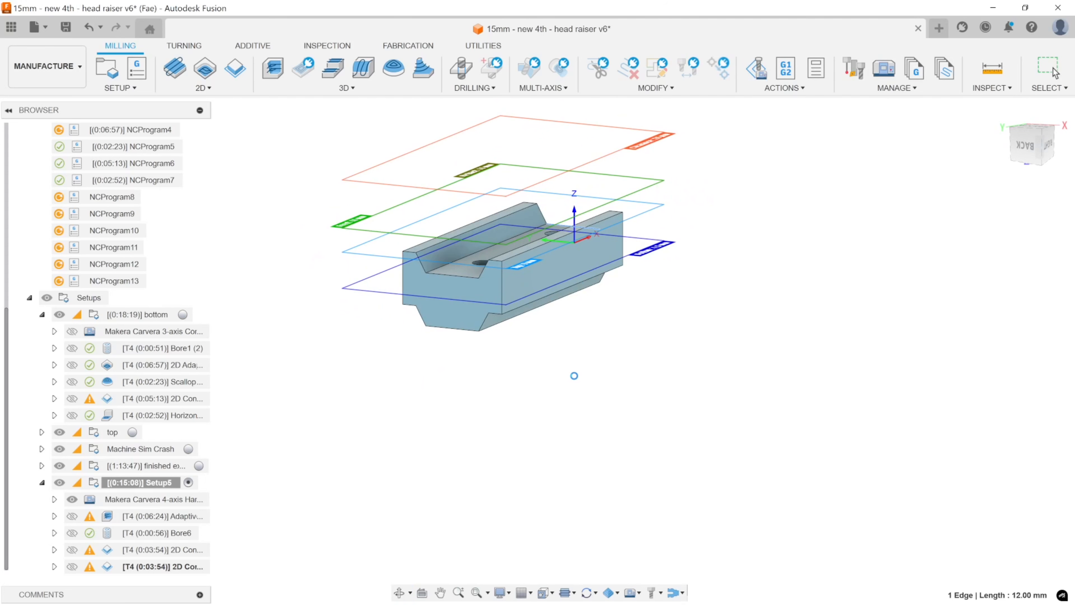
# Examine the back-end contour toolpath from the side, checking its clearance within the slot cut in the stock.
pyautogui.moveTo(602, 343); pyautogui.dragTo(578, 568, button='middle')
pyautogui.scroll(5, 504, 365)
pyautogui.keyDown('shift'); pyautogui.moveTo(578, 568); pyautogui.dragTo(556, 117, button='middle'); pyautogui.keyUp('shift')
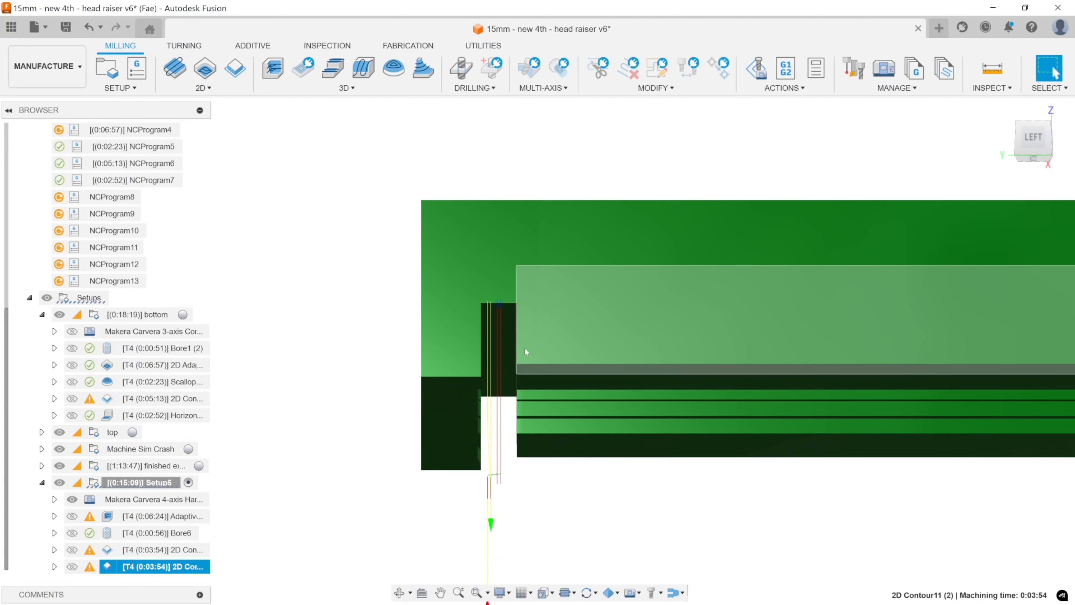
pyautogui.keyDown('shift'); pyautogui.moveTo(526, 352); pyautogui.dragTo(523, 389, button='middle'); pyautogui.keyUp('shift')
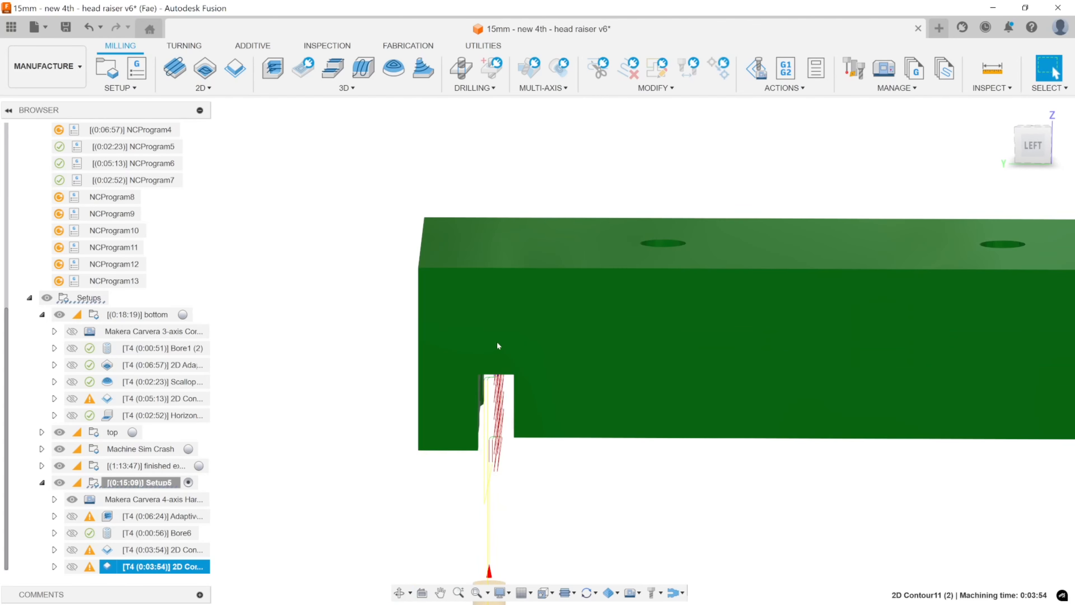
pyautogui.keyDown('shift'); pyautogui.moveTo(498, 373); pyautogui.dragTo(499, 359, button='middle'); pyautogui.keyUp('shift')
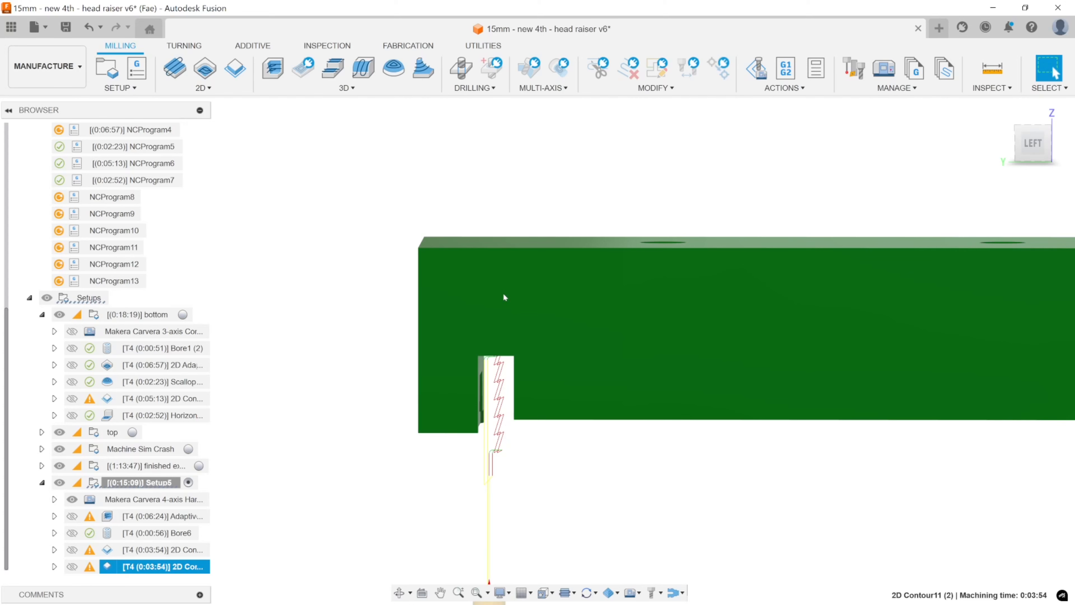
# Examine the Adaptive, Bore6 and both end-face 2D contour toolpaths in Setup5 one after another against the stock.
pyautogui.keyDown('shift'); pyautogui.moveTo(552, 350); pyautogui.dragTo(673, 186, button='middle'); pyautogui.keyUp('shift')
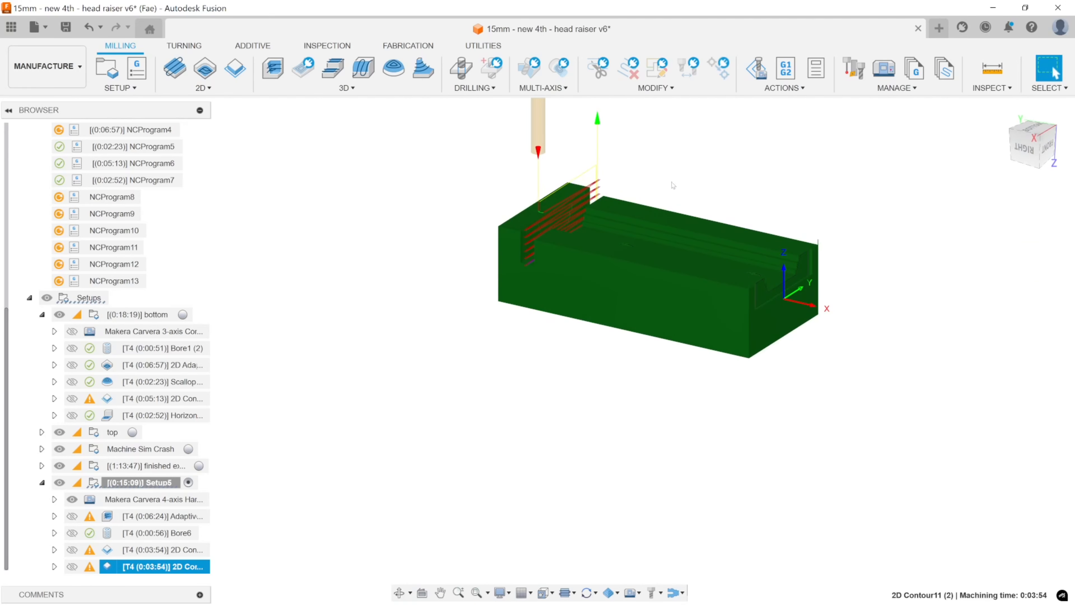
pyautogui.click(673, 186)
pyautogui.click(161, 516)
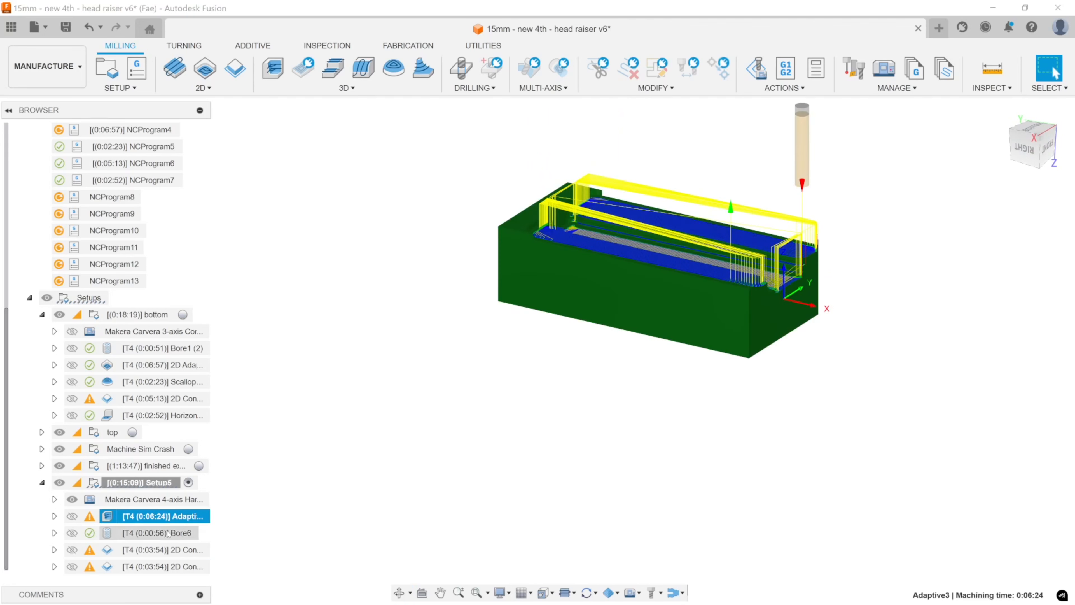
pyautogui.click(168, 534)
pyautogui.moveTo(493, 440)
pyautogui.mouseDown(button='middle')
pyautogui.moveTo(461, 456)
pyautogui.moveTo(504, 436)
pyautogui.mouseUp(button='middle')
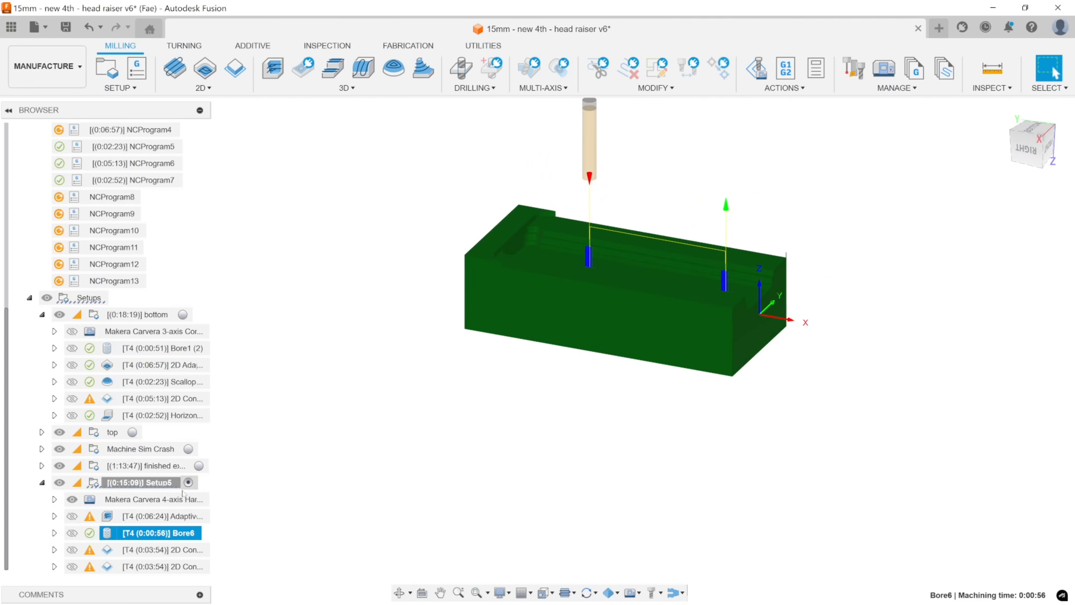
pyautogui.click(178, 516)
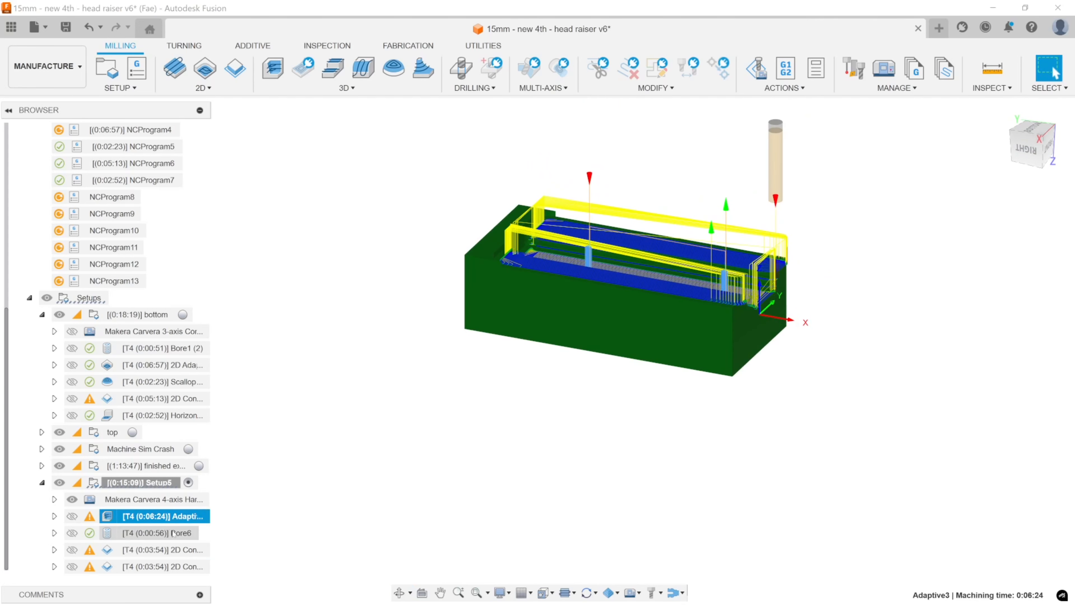
pyautogui.click(174, 533)
pyautogui.keyDown('shift'); pyautogui.moveTo(519, 399); pyautogui.dragTo(485, 413, button='middle'); pyautogui.keyUp('shift')
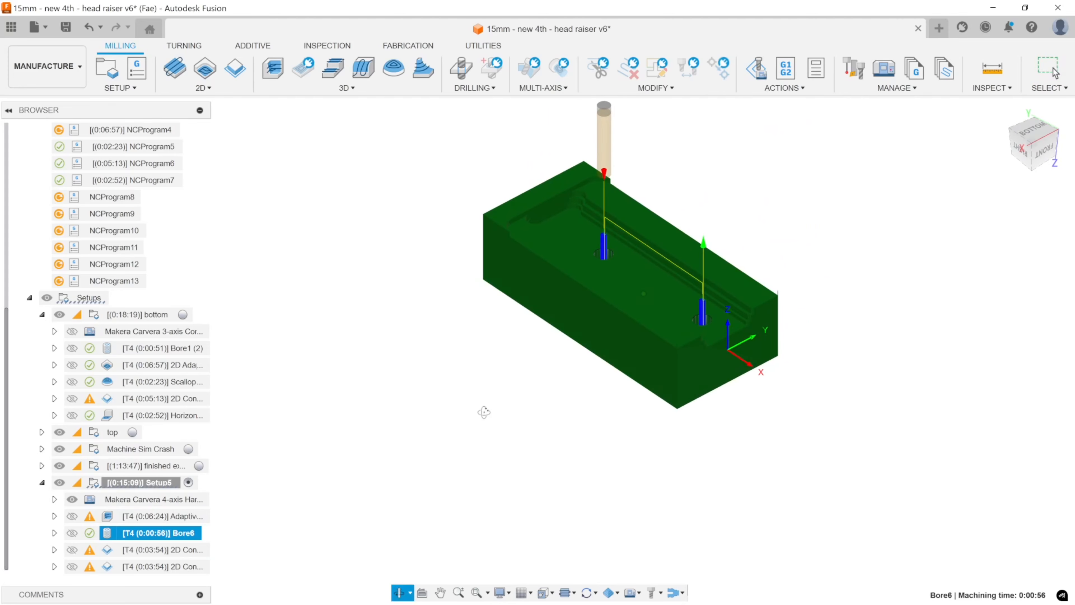
pyautogui.click(180, 550)
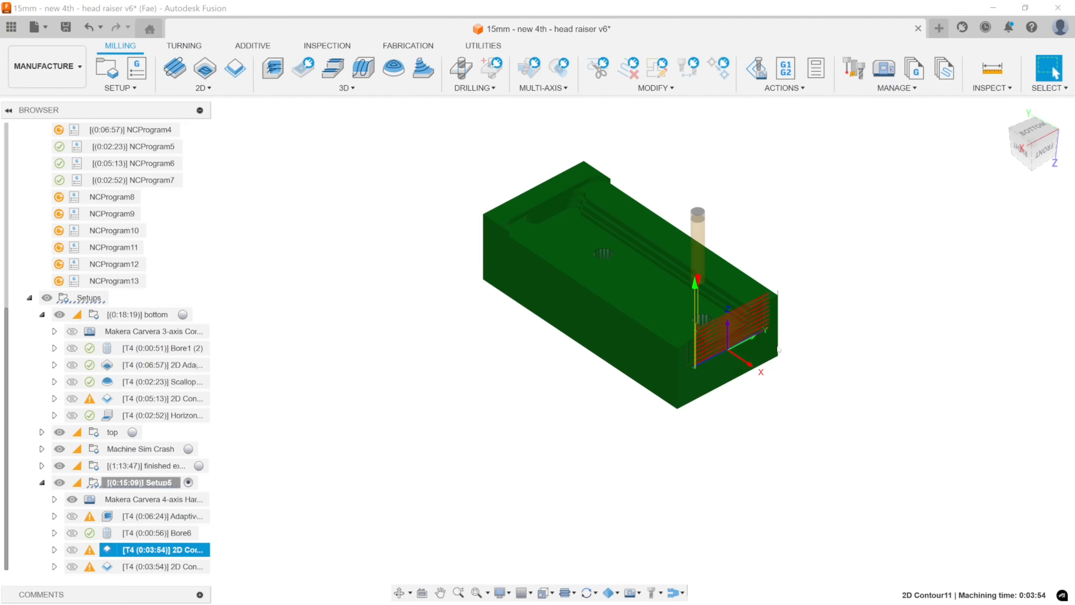
pyautogui.click(169, 566)
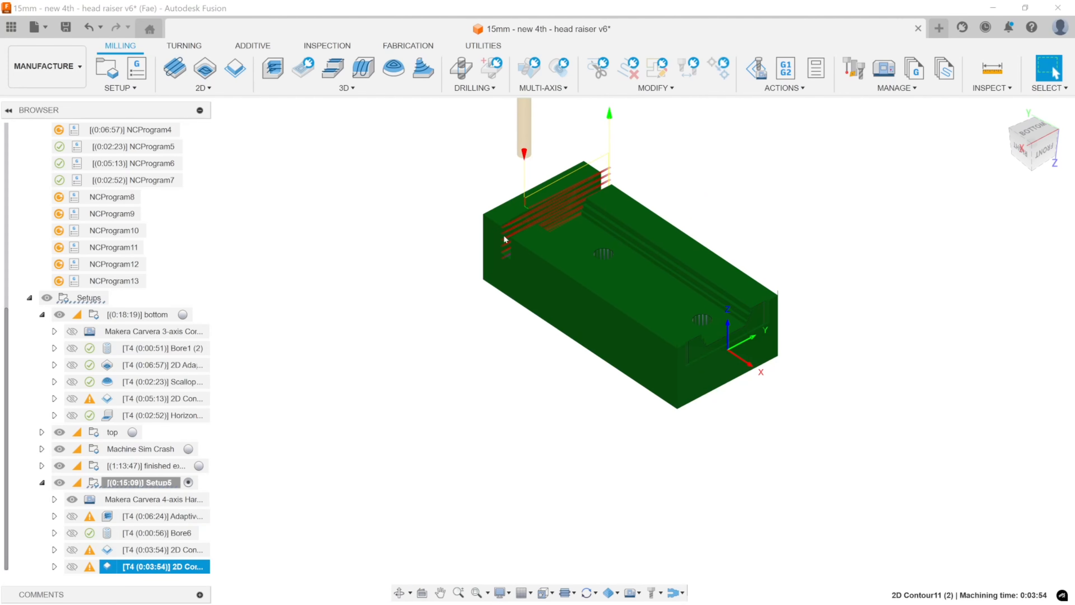
pyautogui.keyDown('shift'); pyautogui.moveTo(565, 259); pyautogui.dragTo(635, 206, button='middle'); pyautogui.keyUp('shift')
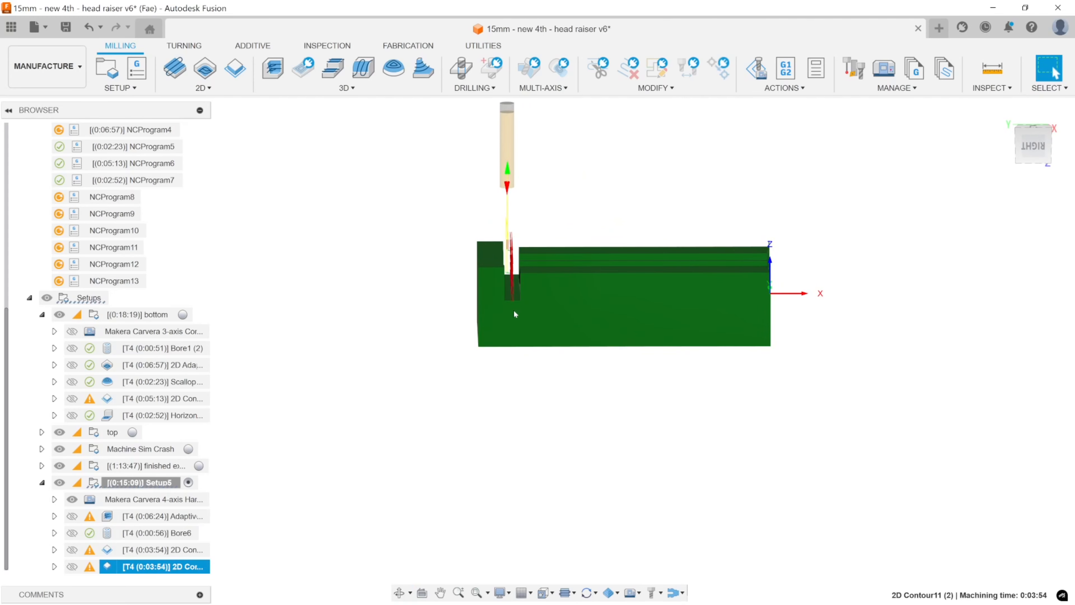
pyautogui.keyDown('shift'); pyautogui.moveTo(592, 344); pyautogui.dragTo(571, 361, button='middle'); pyautogui.keyUp('shift')
pyautogui.click(937, 362)
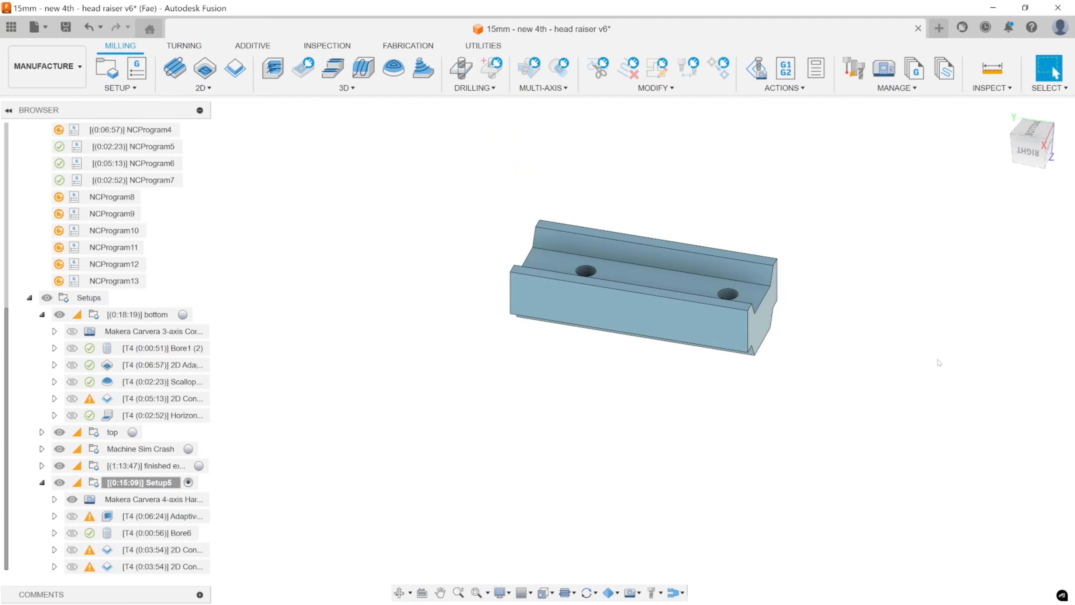
# Inspect the raiser body's flat upward-facing surfaces, the channel floor and both rail tops, and the sloped channel walls from the front.
pyautogui.keyDown('shift'); pyautogui.moveTo(912, 382); pyautogui.dragTo(877, 423, button='middle'); pyautogui.keyUp('shift')
pyautogui.scroll(5, 802, 405)
pyautogui.keyDown('shift'); pyautogui.moveTo(873, 421); pyautogui.dragTo(848, 422, button='middle'); pyautogui.keyUp('shift')
pyautogui.click(608, 331)
pyautogui.keyDown('ctrl'); pyautogui.click(660, 296); pyautogui.keyUp('ctrl')
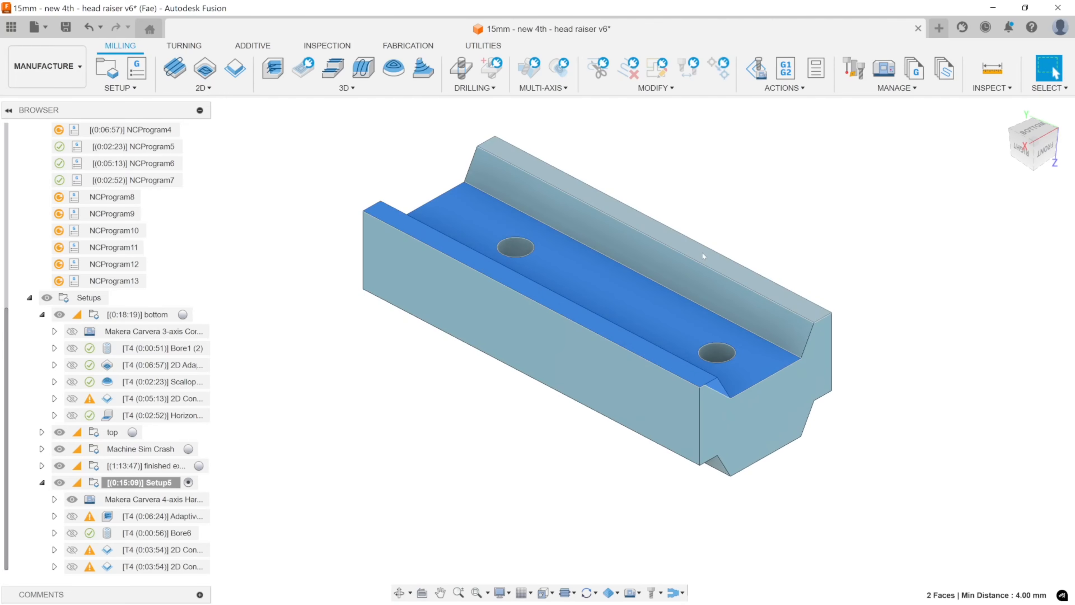
pyautogui.keyDown('ctrl'); pyautogui.click(701, 249); pyautogui.keyUp('ctrl')
pyautogui.keyDown('shift'); pyautogui.moveTo(671, 299); pyautogui.dragTo(567, 266, button='middle'); pyautogui.keyUp('shift')
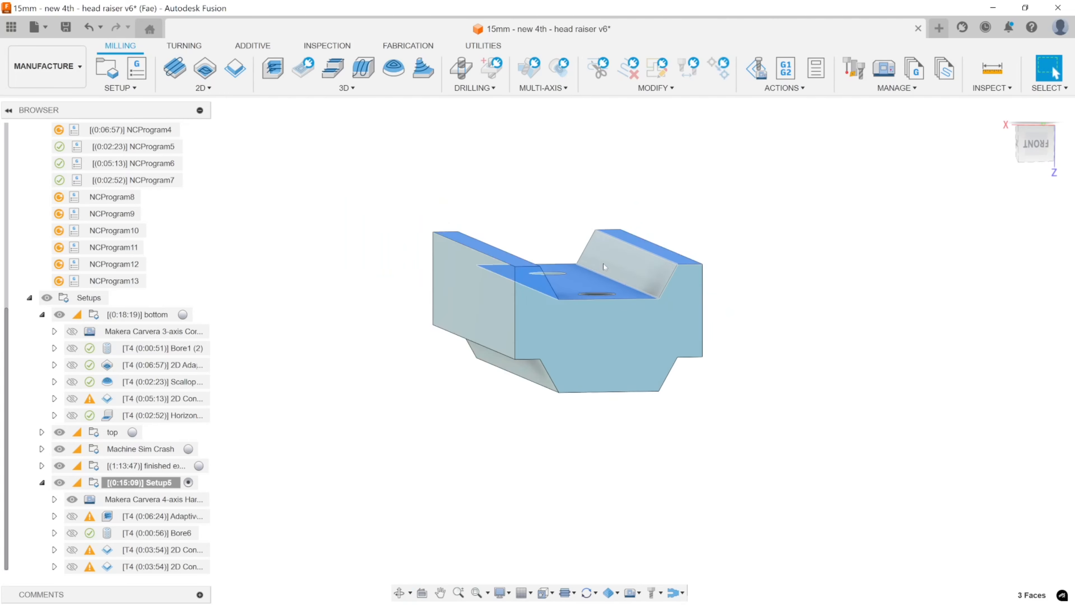
pyautogui.scroll(6, 656, 281)
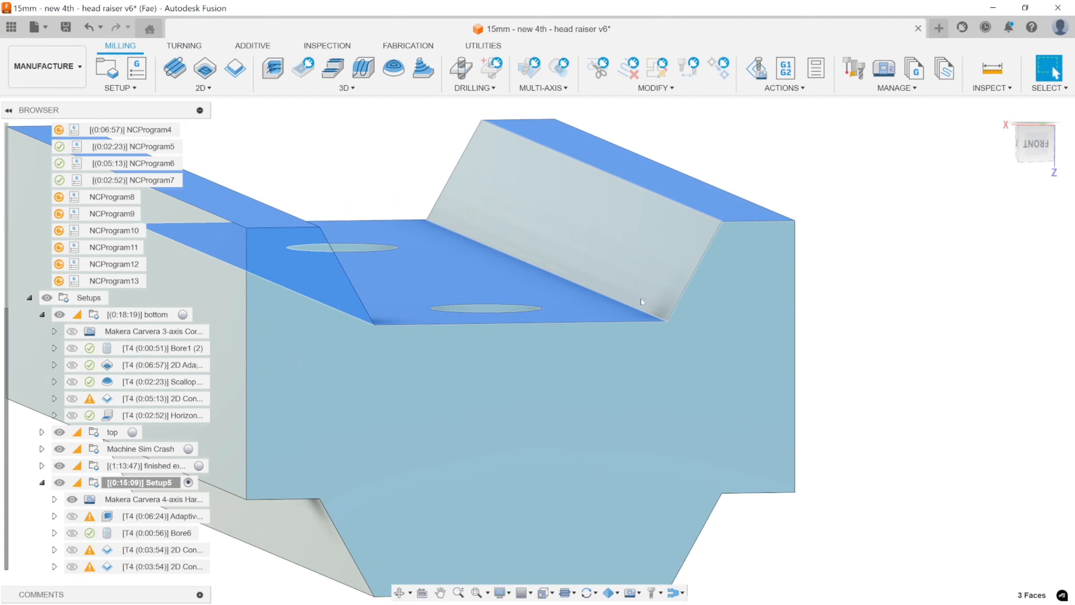
pyautogui.keyDown('shift'); pyautogui.moveTo(648, 281); pyautogui.dragTo(735, 358, button='middle'); pyautogui.keyUp('shift')
pyautogui.scroll(-5, 922, 310)
pyautogui.click(941, 314)
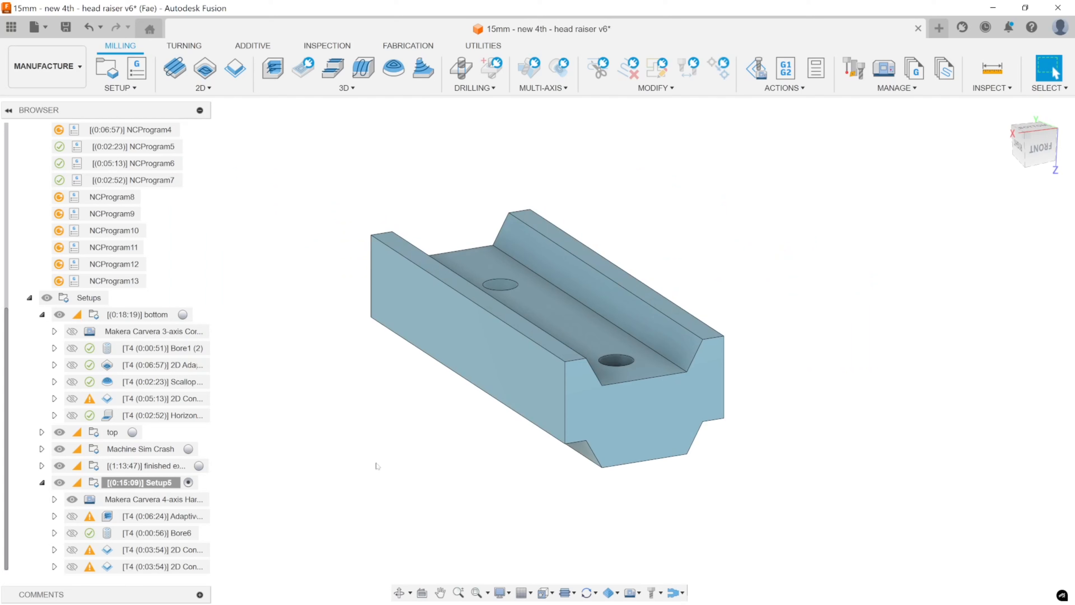
# Create a Flat operation in Setup5 with the #4 Ø3.175 mm flat tool and enable Machine Over Holes in its passes.
pyautogui.click(334, 69)
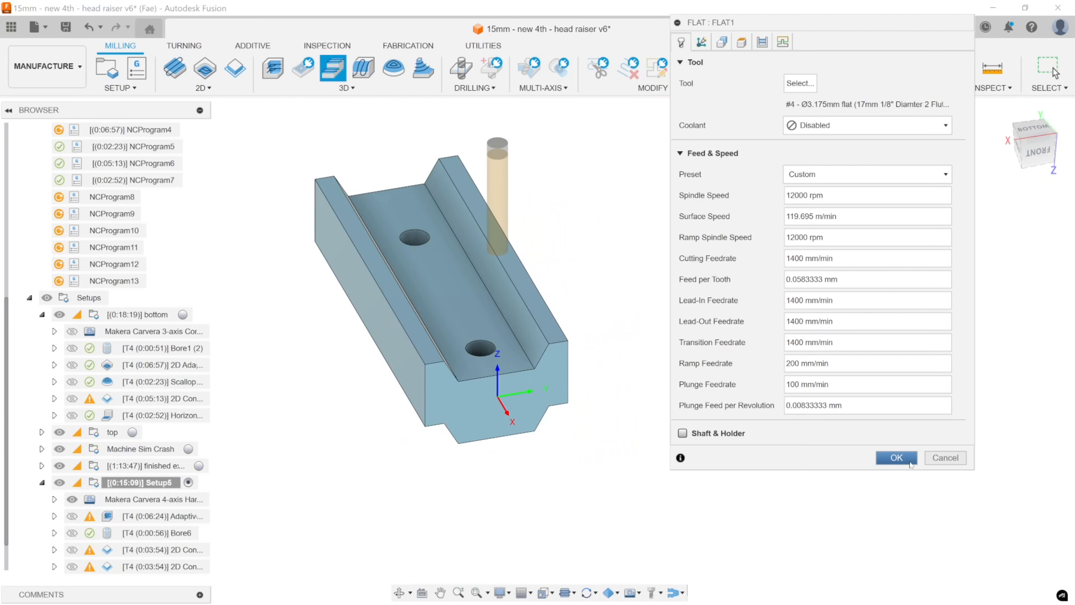
pyautogui.click(896, 457)
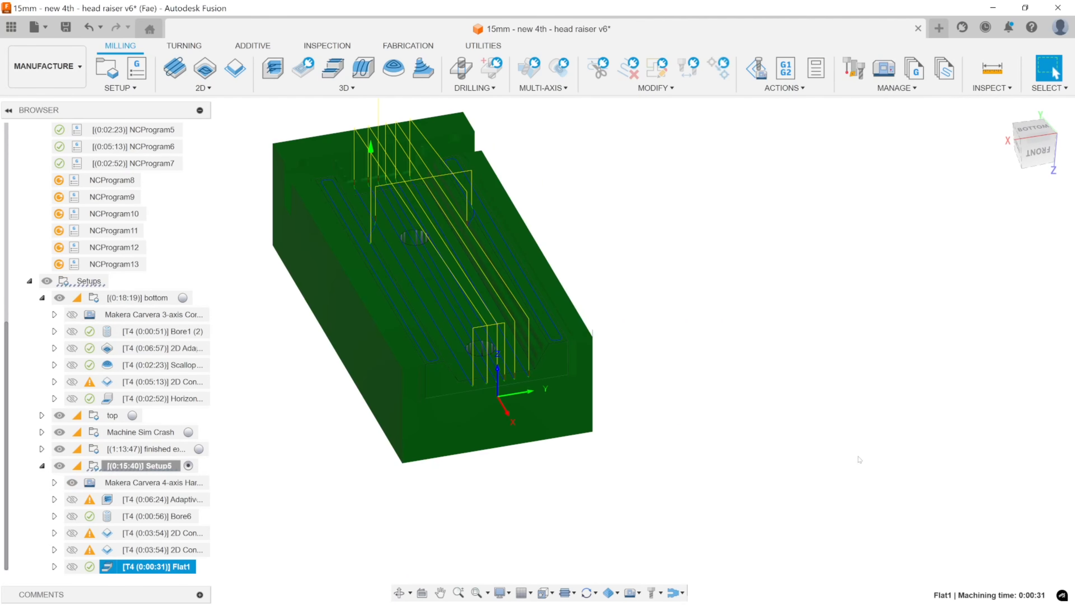
pyautogui.keyDown('shift'); pyautogui.moveTo(859, 460); pyautogui.dragTo(698, 354, button='middle'); pyautogui.keyUp('shift')
pyautogui.scroll(5, 569, 278)
pyautogui.moveTo(576, 285); pyautogui.dragTo(711, 352, button='middle')
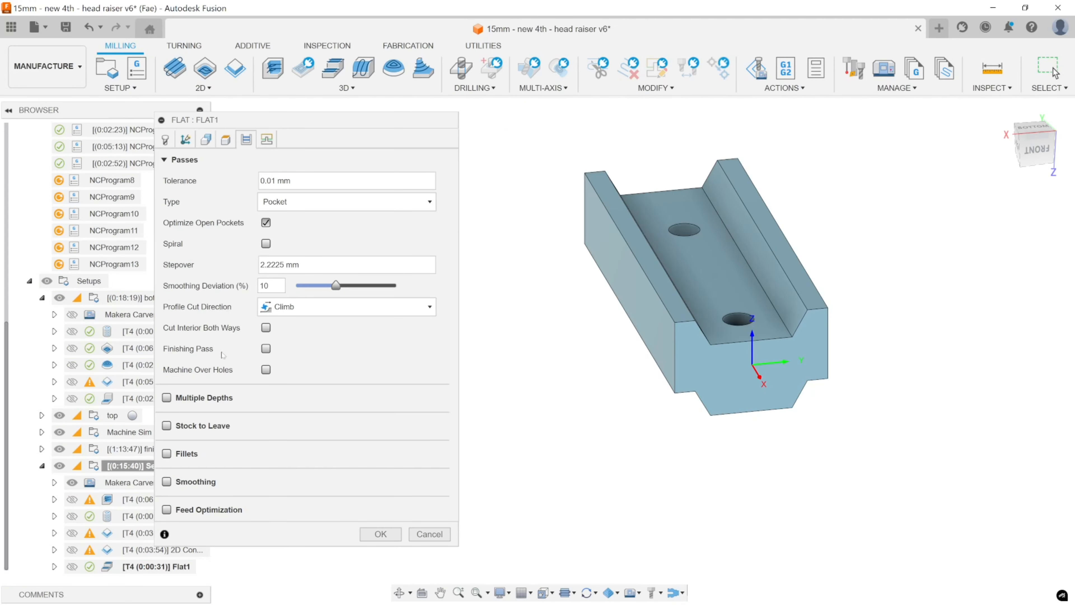
pyautogui.click(266, 370)
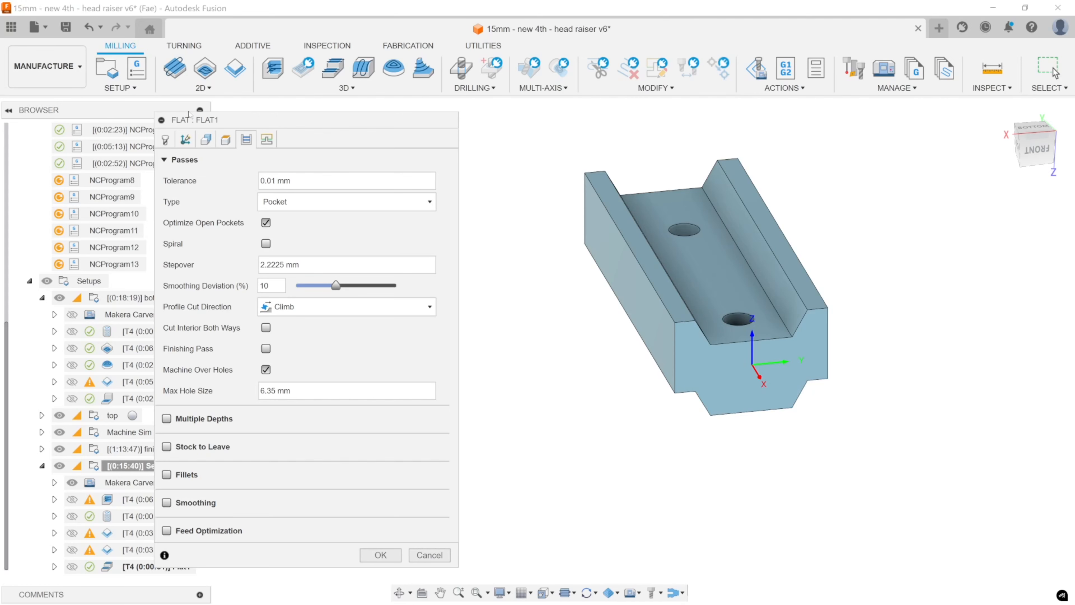
# Examine the Flat toolpath against the stock from the front, checking the stepped material on the channel's sloped sides.
pyautogui.scroll(3, 740, 345)
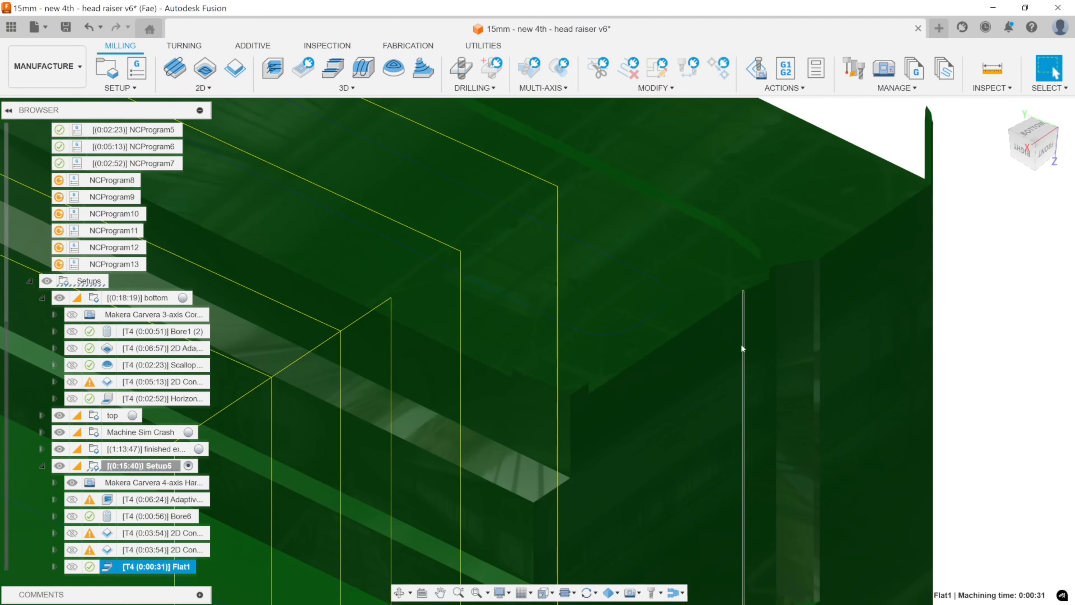
pyautogui.keyDown('shift'); pyautogui.moveTo(741, 345); pyautogui.dragTo(720, 354, button='middle'); pyautogui.keyUp('shift')
pyautogui.scroll(-2, 722, 355)
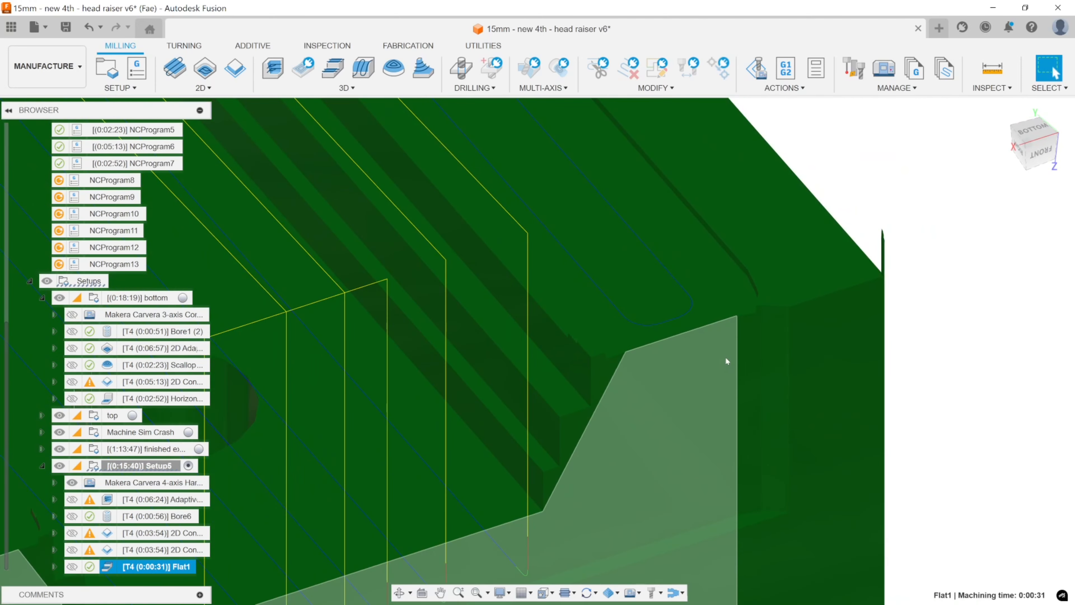
pyautogui.click(672, 374)
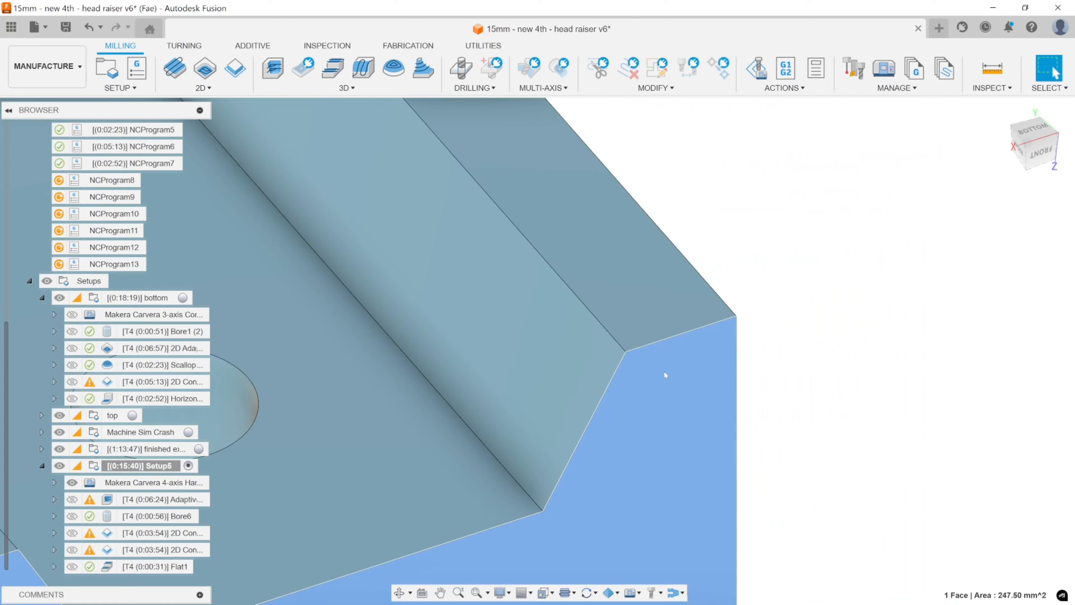
pyautogui.click(815, 374)
pyautogui.click(144, 569)
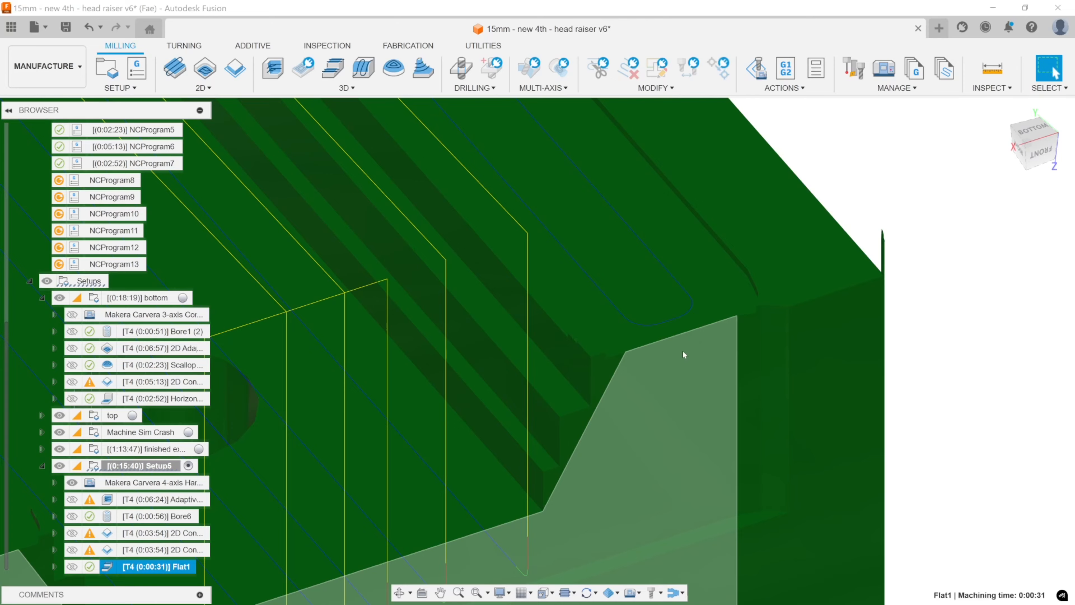
pyautogui.scroll(-5, 683, 351)
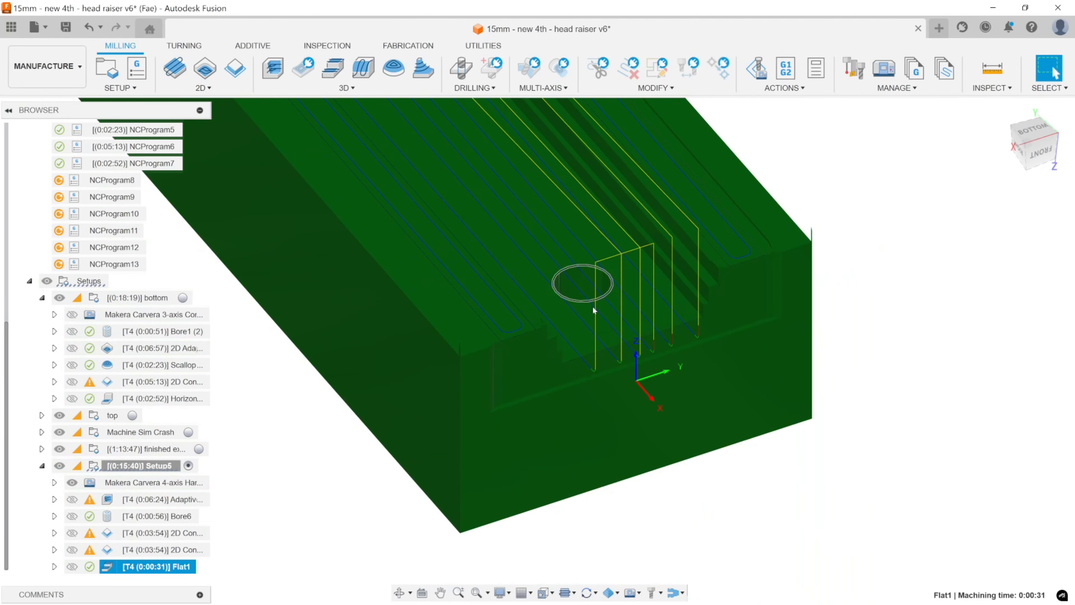
pyautogui.keyDown('shift'); pyautogui.moveTo(751, 296); pyautogui.dragTo(722, 240, button='middle'); pyautogui.keyUp('shift')
pyautogui.scroll(3, 722, 239)
pyautogui.scroll(8, 722, 239)
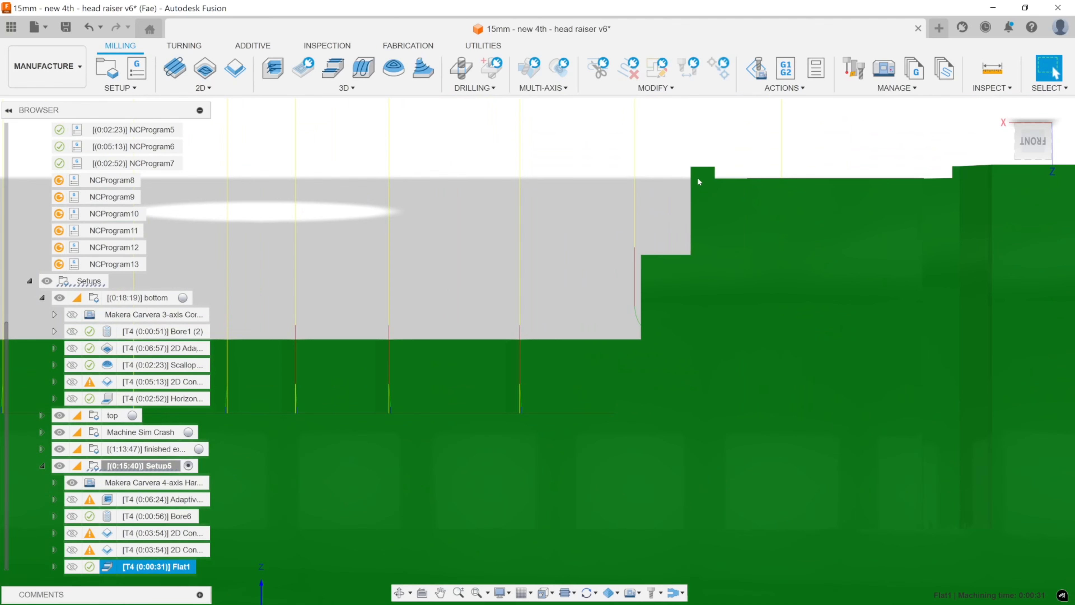
pyautogui.scroll(-7, 625, 295)
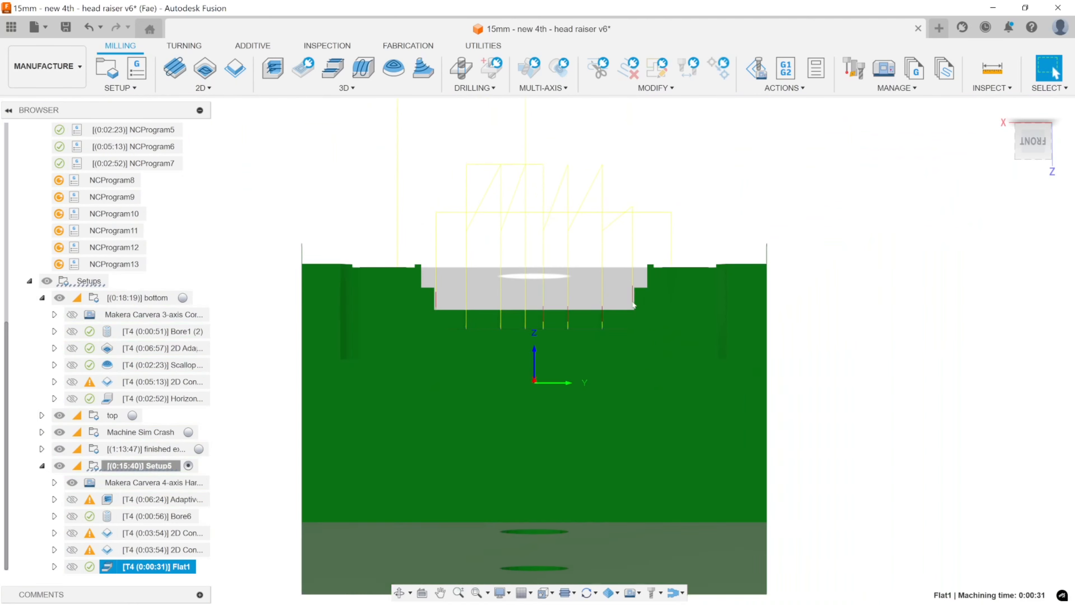
pyautogui.keyDown('shift'); pyautogui.moveTo(626, 296); pyautogui.dragTo(918, 369, button='middle'); pyautogui.keyUp('shift')
# Compare the channel's sloped side walls with the three flat faces, the channel floor and both rail tops.
pyautogui.click(918, 369)
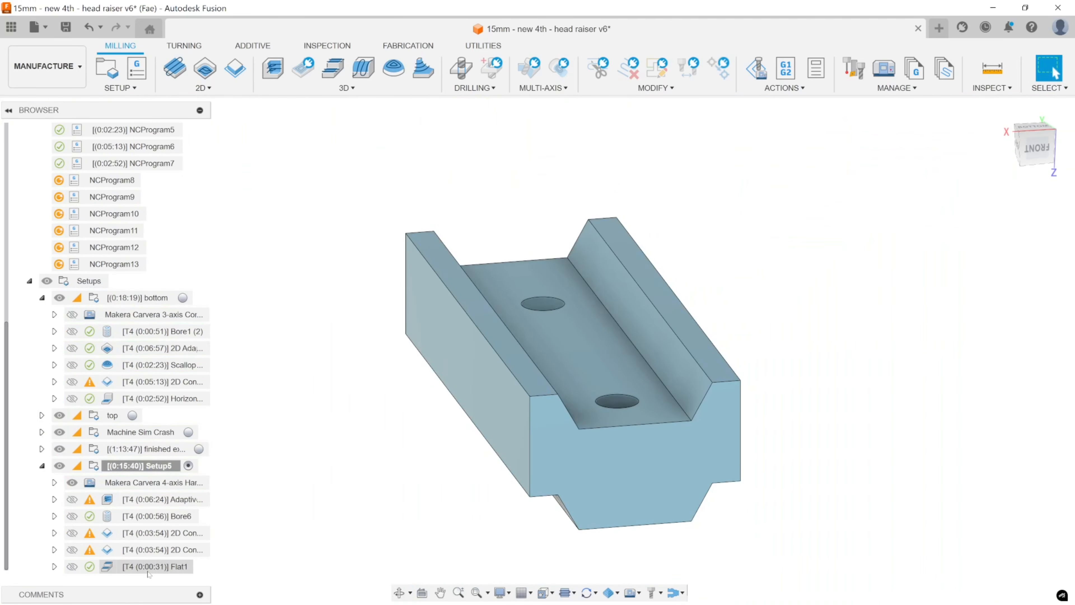
pyautogui.click(681, 367)
pyautogui.keyDown('shift'); pyautogui.moveTo(594, 385); pyautogui.dragTo(533, 371, button='middle'); pyautogui.keyUp('shift')
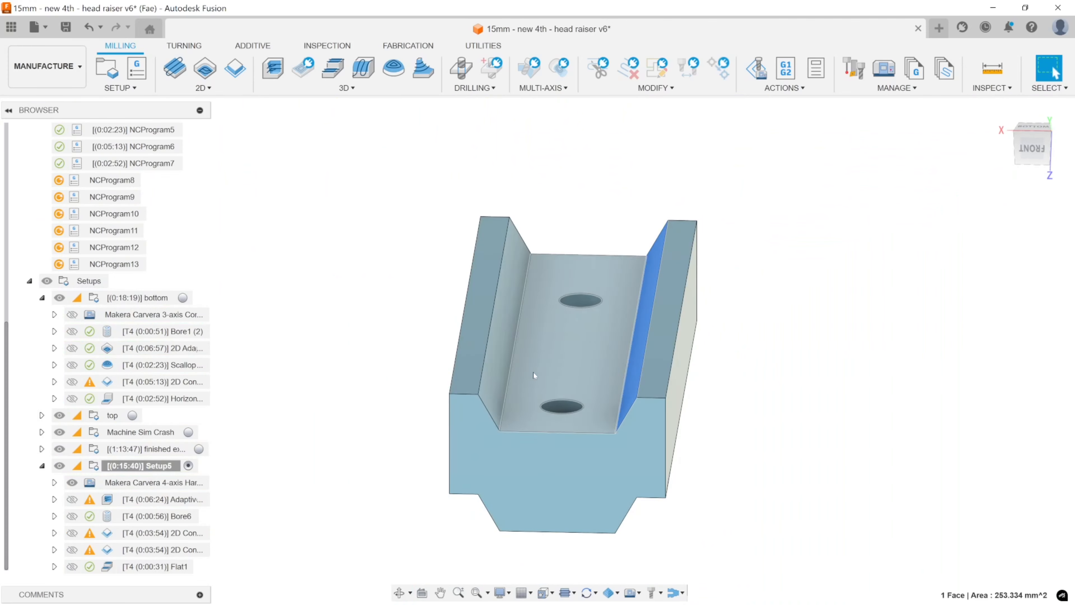
pyautogui.keyDown('shift'); pyautogui.click(512, 361); pyautogui.keyUp('shift')
pyautogui.keyDown('shift'); pyautogui.click(501, 360); pyautogui.keyUp('shift')
pyautogui.press('Escape')
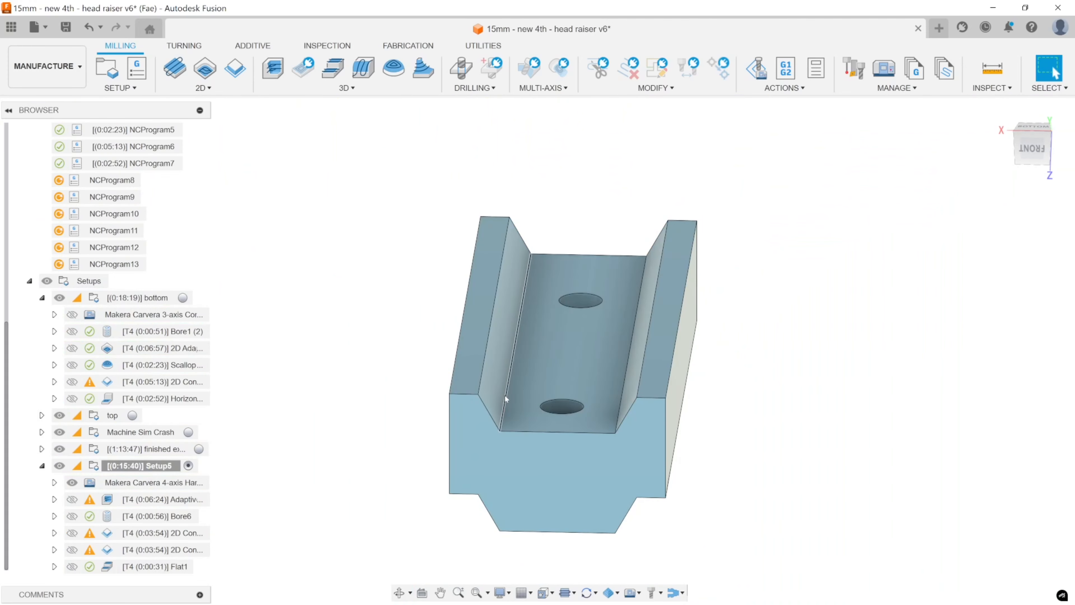
pyautogui.click(524, 360)
pyautogui.keyDown('shift'); pyautogui.click(474, 338); pyautogui.keyUp('shift')
pyautogui.keyDown('shift'); pyautogui.click(665, 338); pyautogui.keyUp('shift')
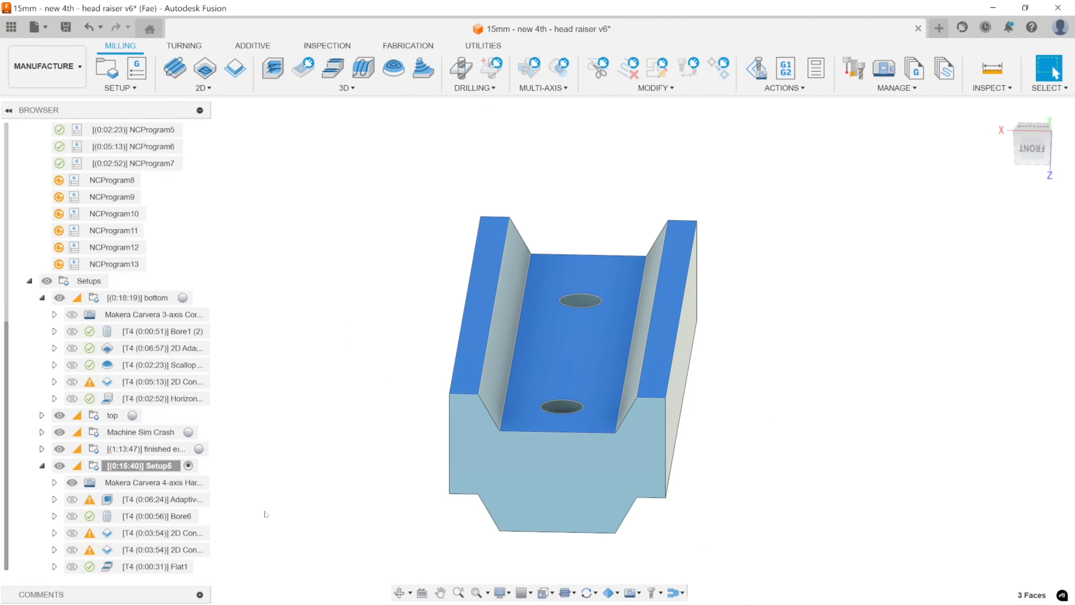
# Review the Flat toolpath's coverage along the channel floor and the two rail tops.
pyautogui.click(163, 566)
pyautogui.keyDown('shift'); pyautogui.moveTo(573, 375); pyautogui.dragTo(529, 301, button='middle'); pyautogui.keyUp('shift')
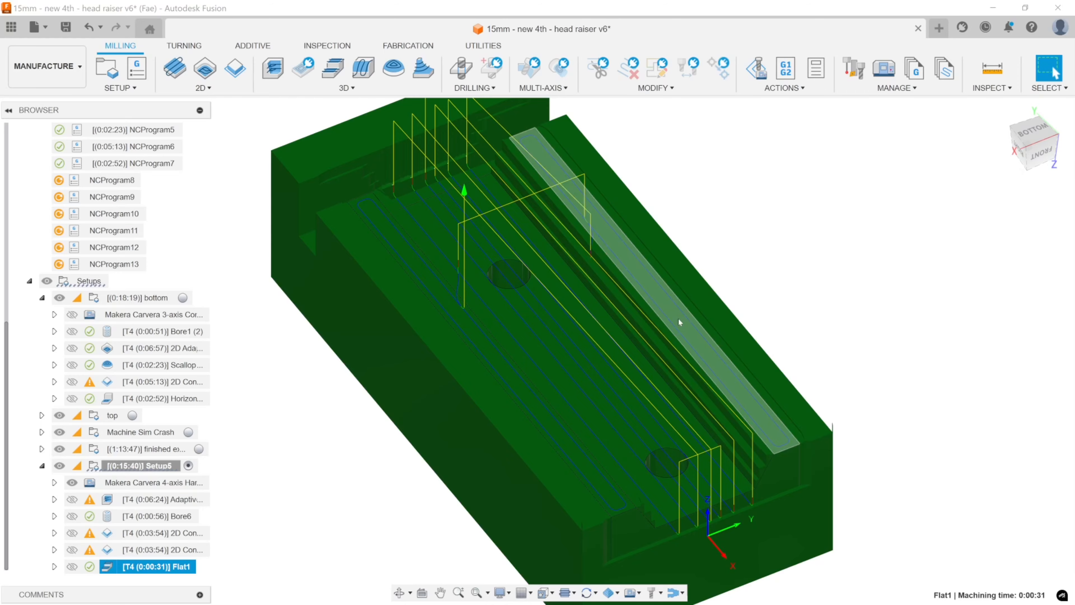
pyautogui.scroll(1, 706, 324)
pyautogui.scroll(-4, 706, 323)
pyautogui.moveTo(817, 332); pyautogui.dragTo(800, 263, button='middle')
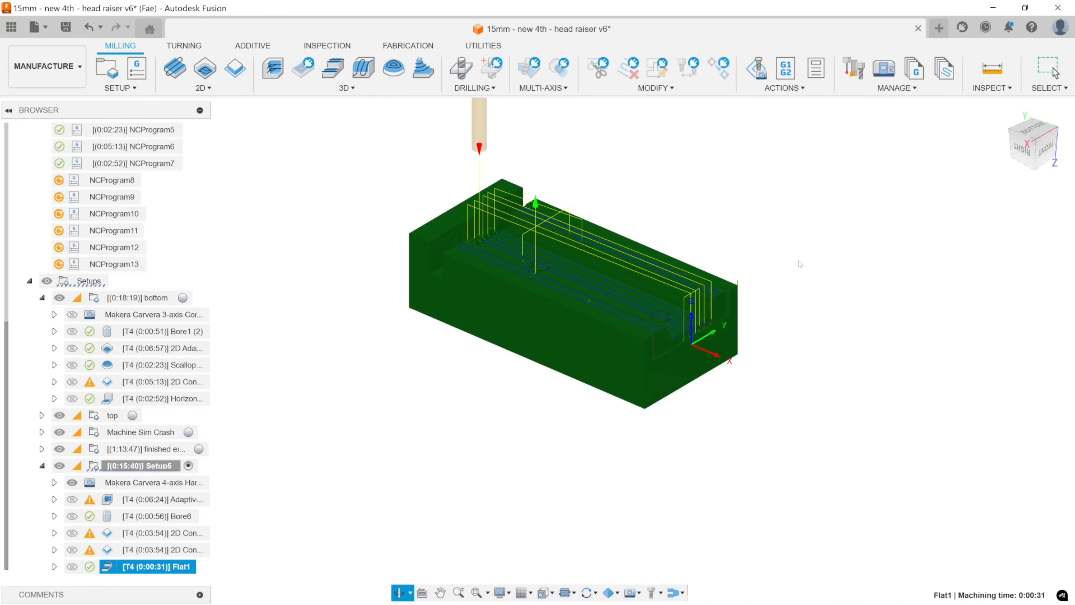
pyautogui.click(800, 261)
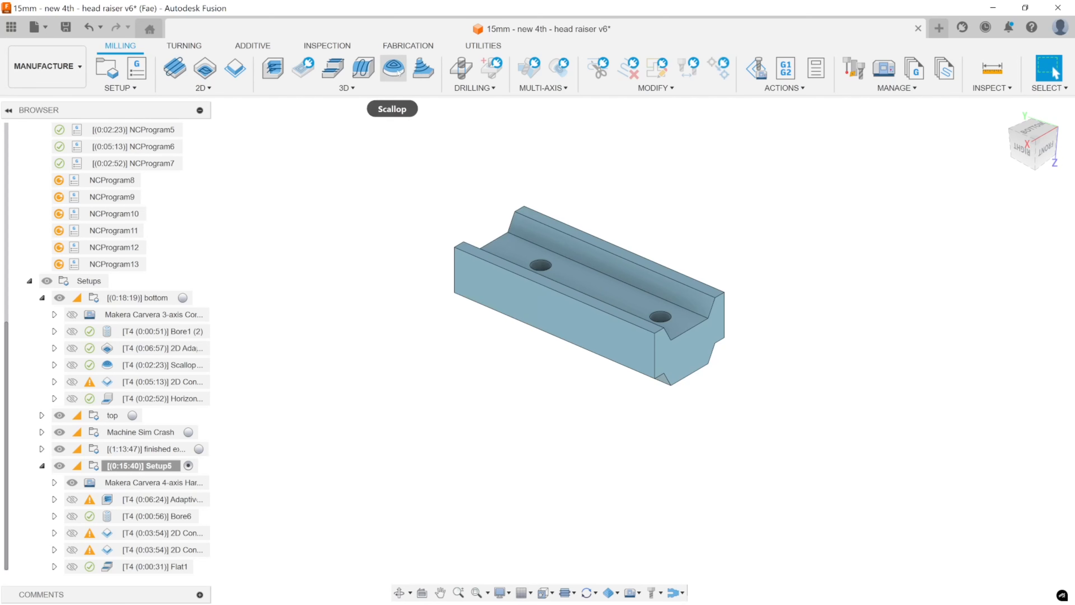
# Create a 3D Contour operation in Setup5, bounding its machining by selection to the two sloped channel wall faces.
pyautogui.click(422, 70)
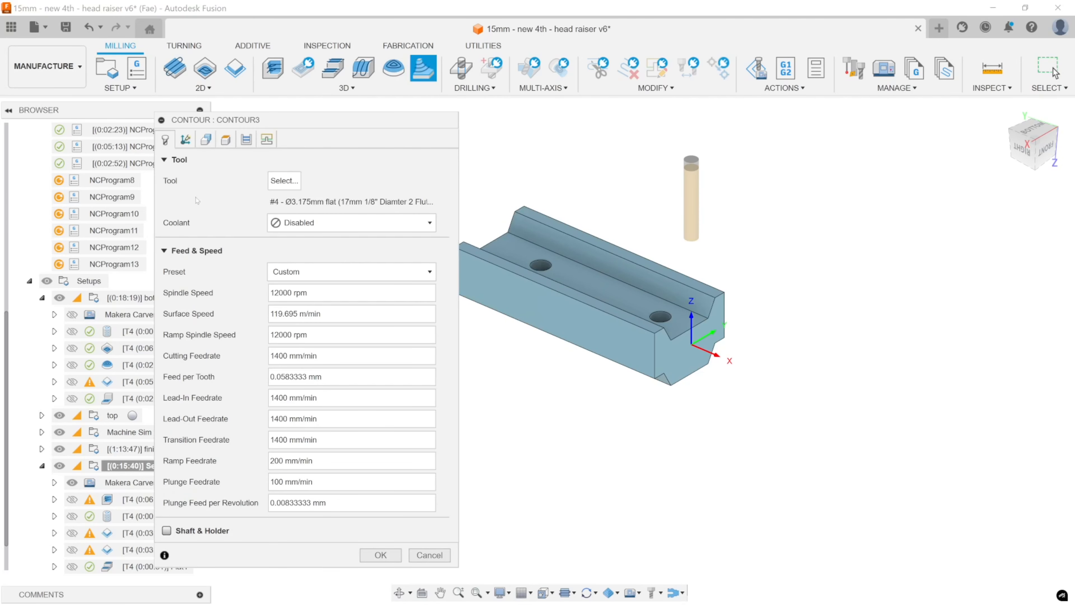
pyautogui.click(206, 140)
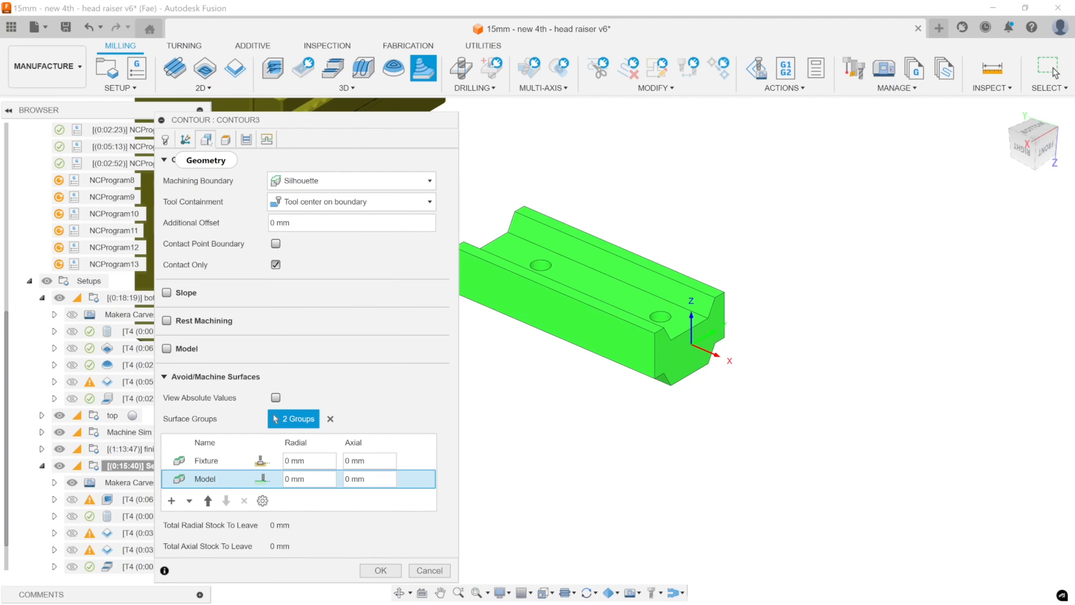
pyautogui.click(300, 181)
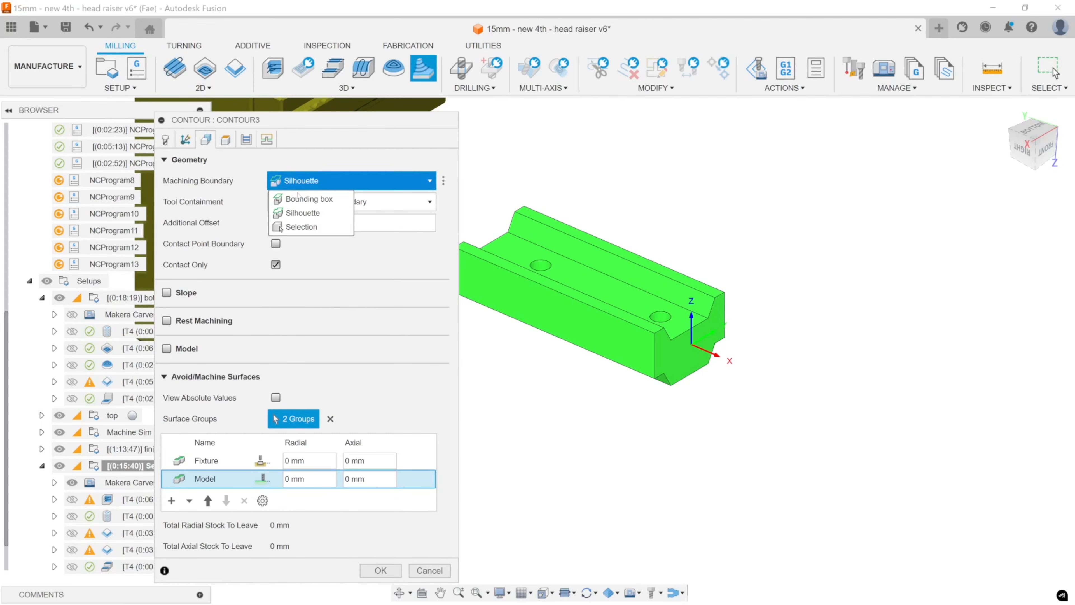
pyautogui.click(300, 212)
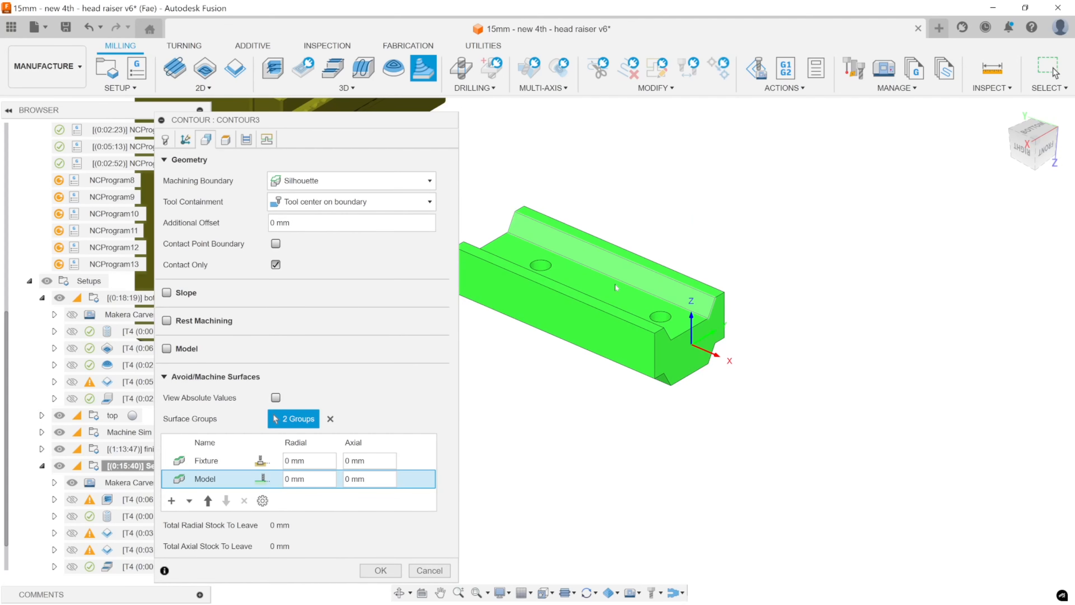
pyautogui.keyDown('shift'); pyautogui.moveTo(639, 271); pyautogui.dragTo(551, 293, button='middle'); pyautogui.keyUp('shift')
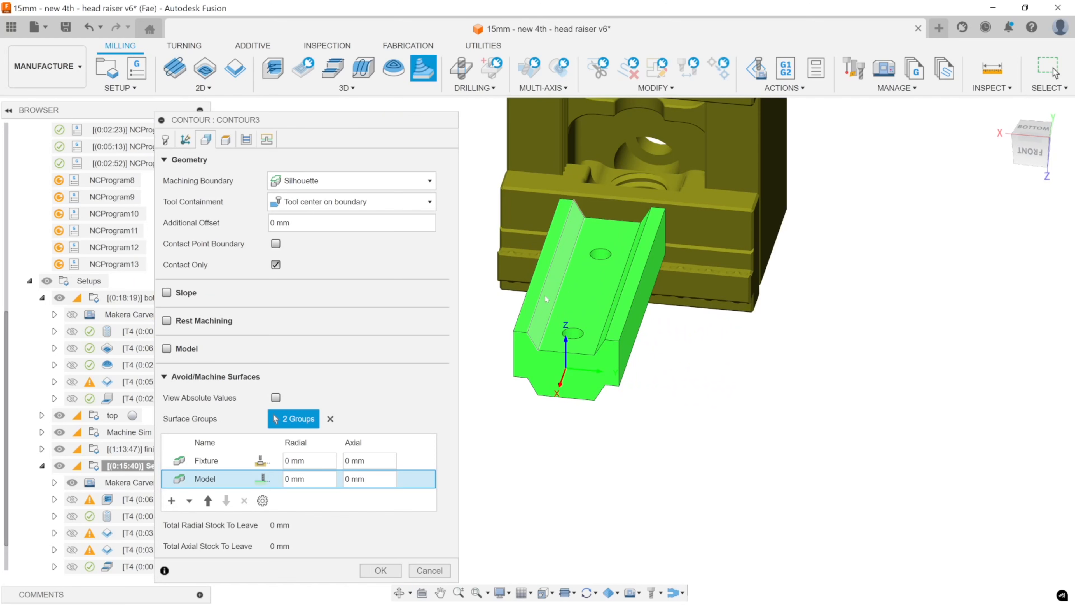
pyautogui.click(317, 181)
pyautogui.click(312, 227)
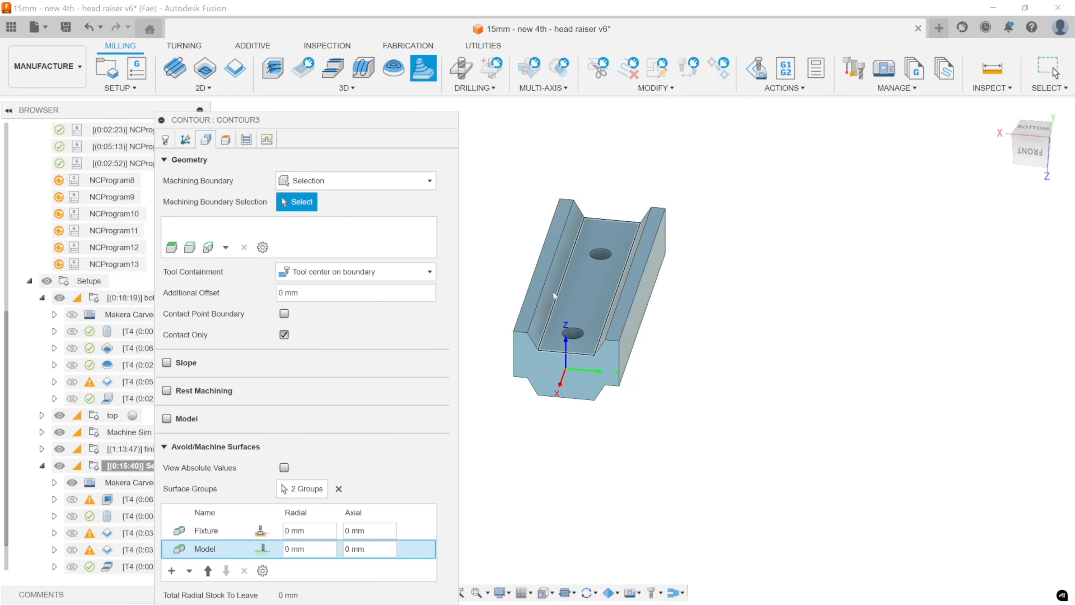
pyautogui.click(554, 295)
pyautogui.keyDown('shift'); pyautogui.moveTo(554, 295); pyautogui.dragTo(637, 307, button='middle'); pyautogui.keyUp('shift')
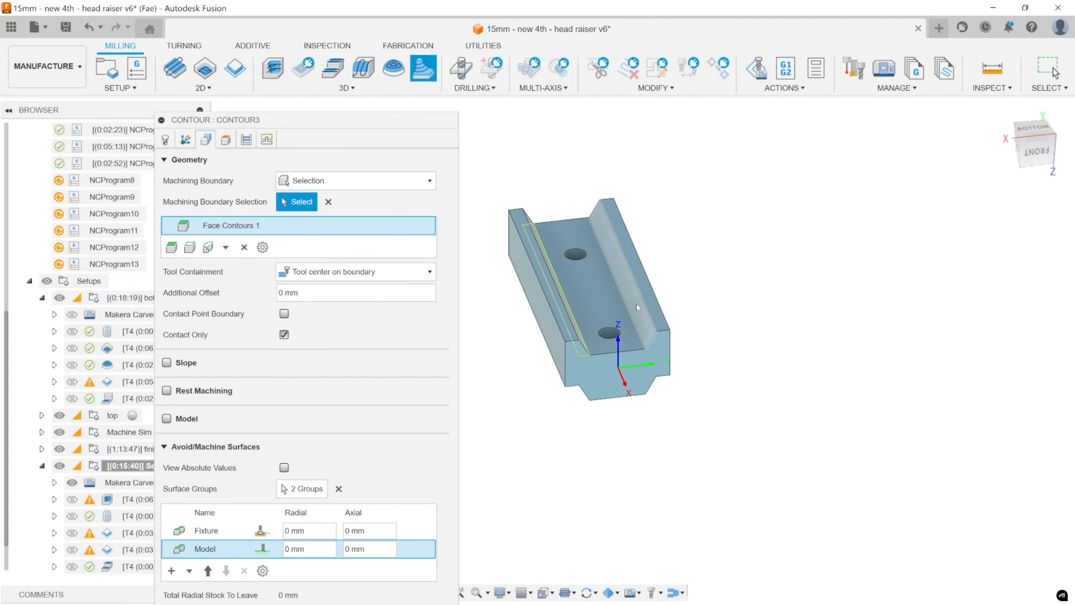
pyautogui.click(643, 311)
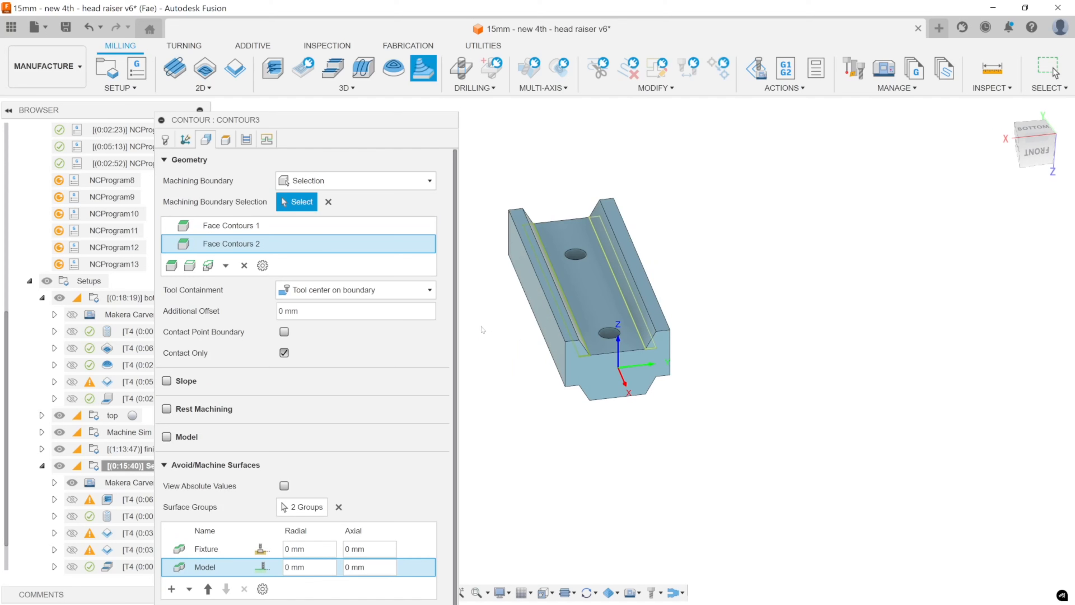
# Keep the Contour's tool containment at Tool center on boundary, review its heights and passes, and generate the toolpath.
pyautogui.click(376, 293)
pyautogui.click(374, 292)
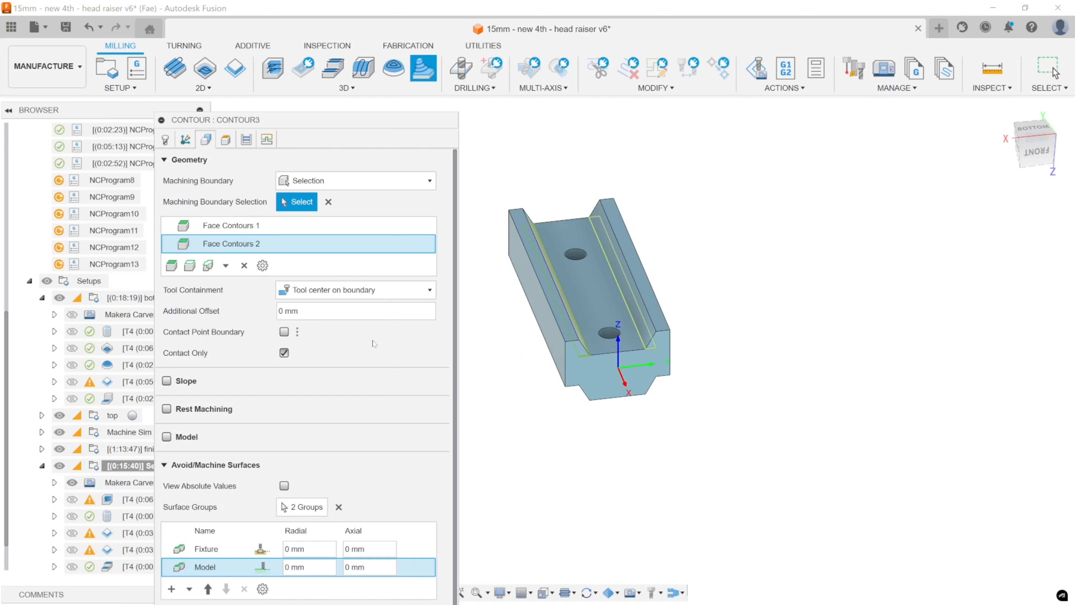
pyautogui.click(425, 291)
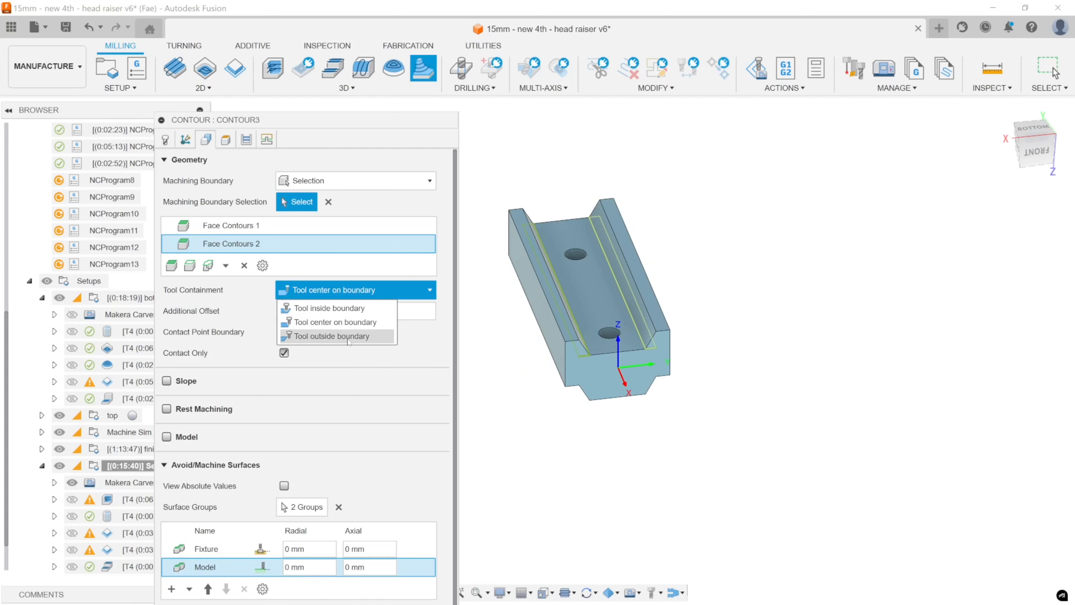
pyautogui.click(347, 326)
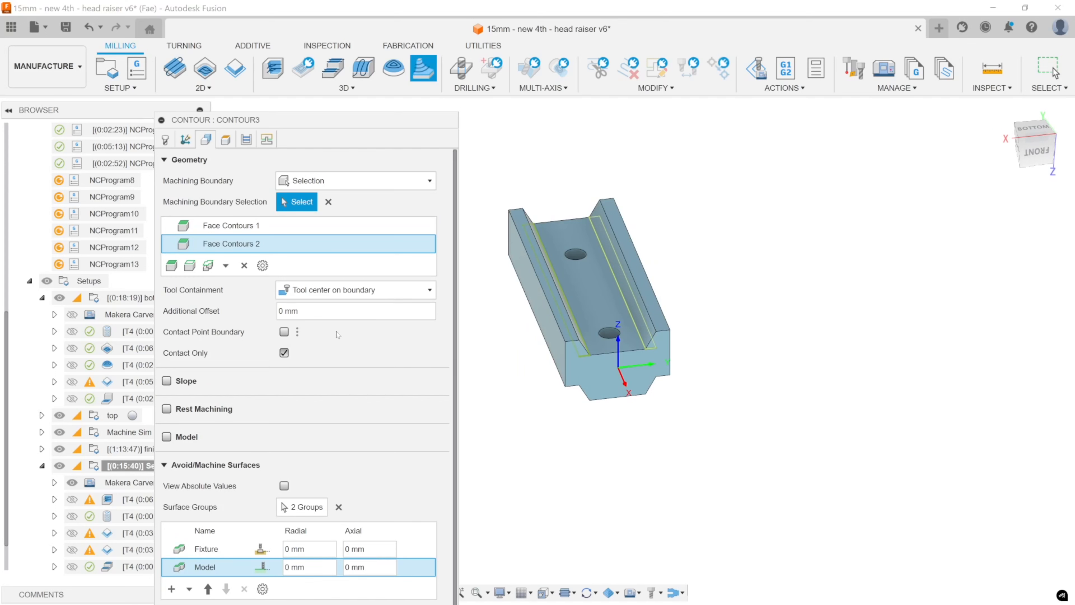
pyautogui.click(284, 332)
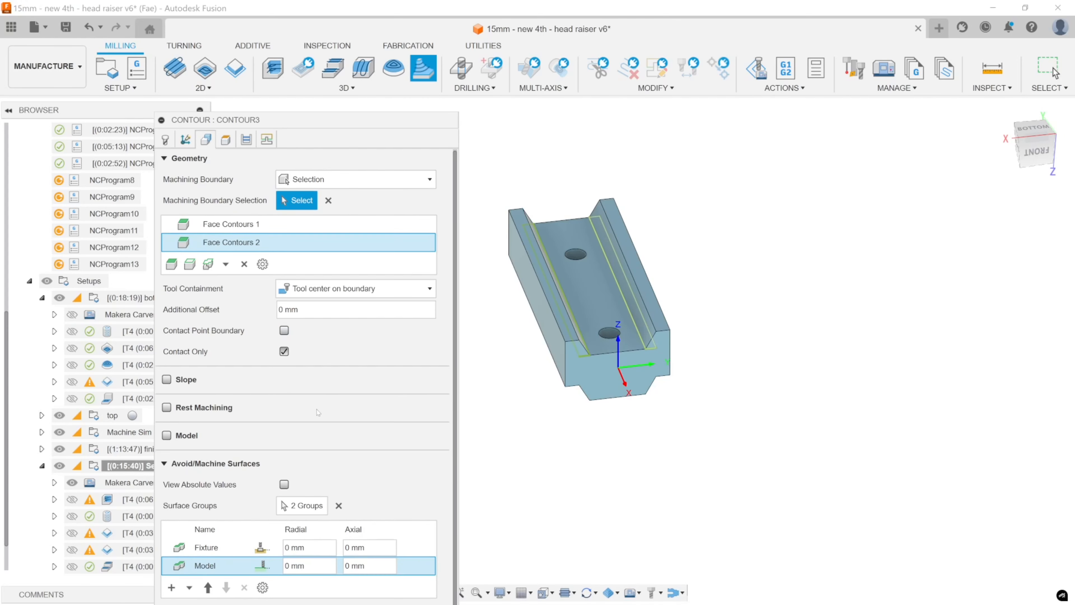
pyautogui.click(226, 139)
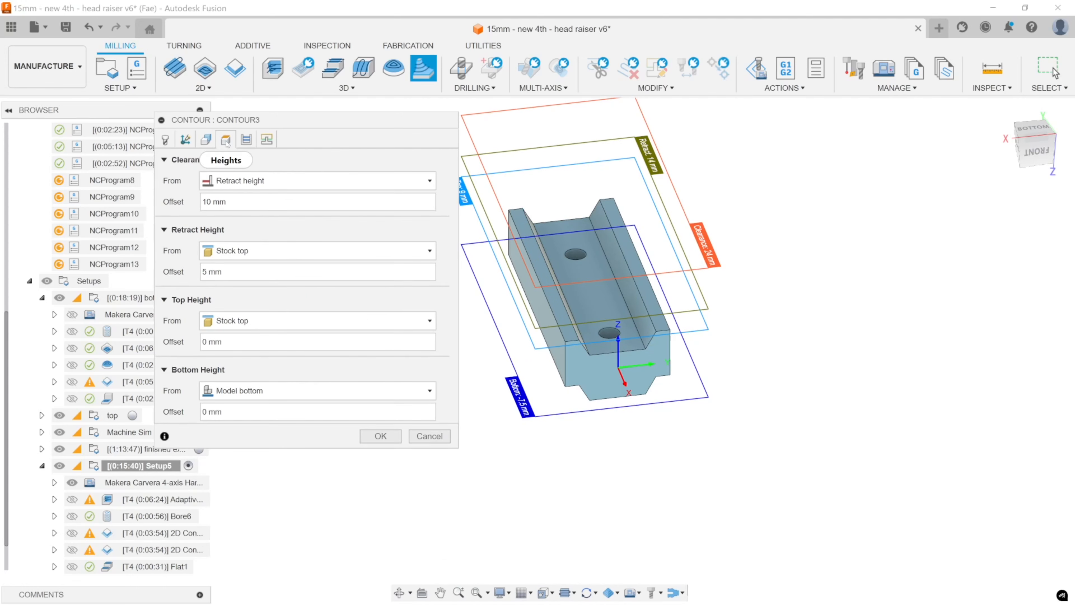
pyautogui.click(246, 139)
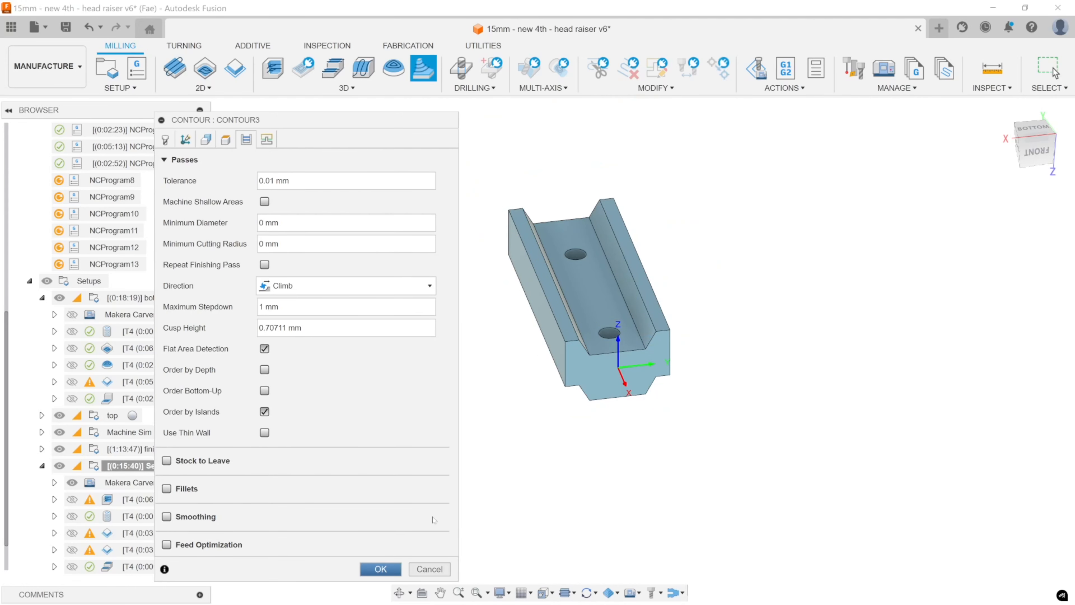
pyautogui.click(380, 569)
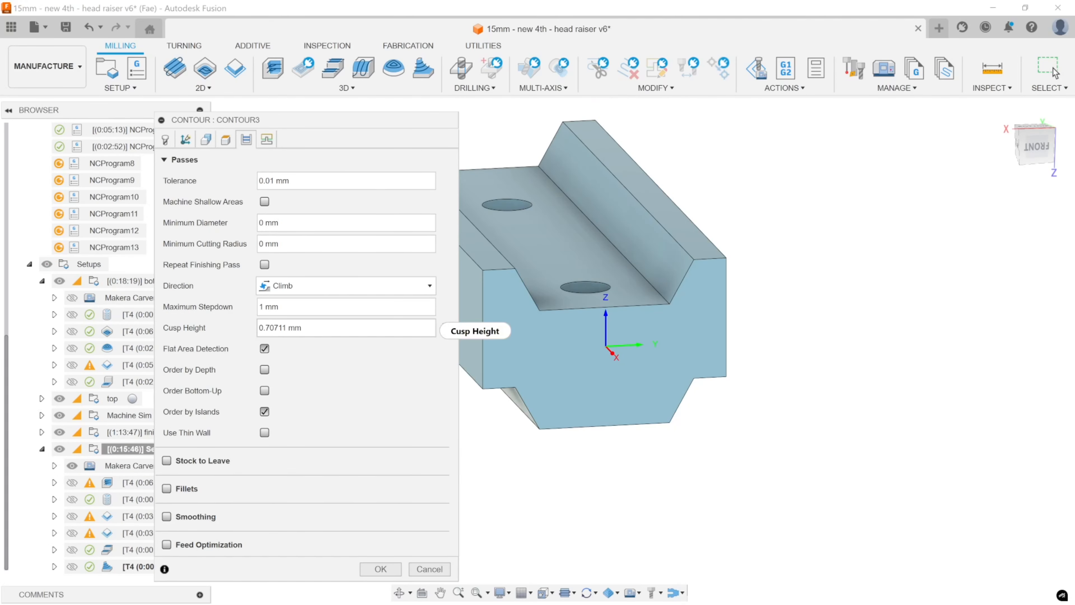
# Set the Contour's maximum stepdown to 0.2 mm and regenerate the toolpath.
pyautogui.doubleClick(262, 307)
pyautogui.write('0.2')
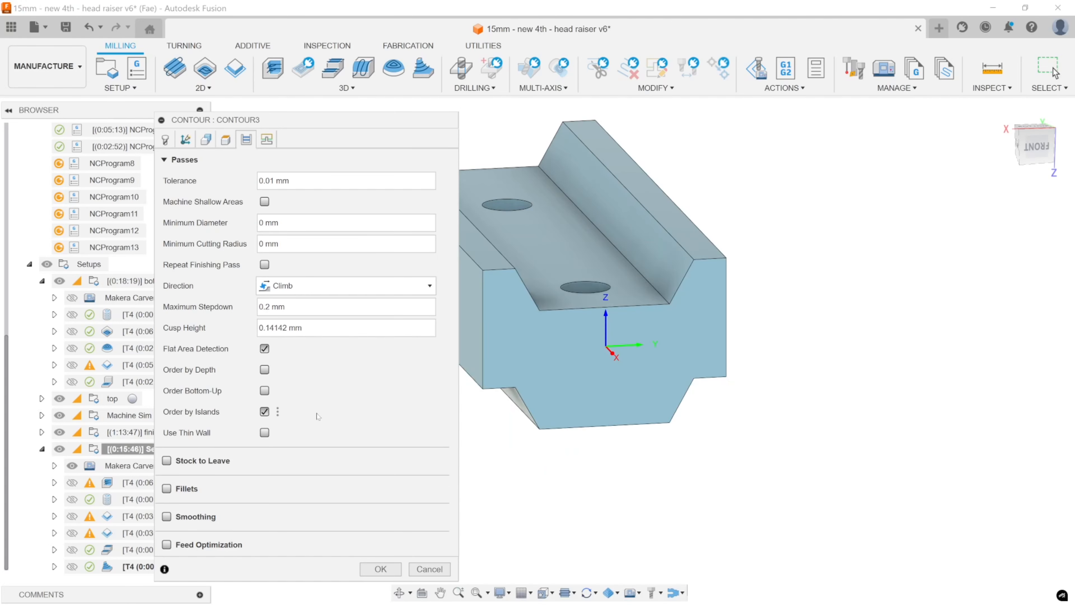
pyautogui.moveTo(318, 113); pyautogui.dragTo(281, 38)
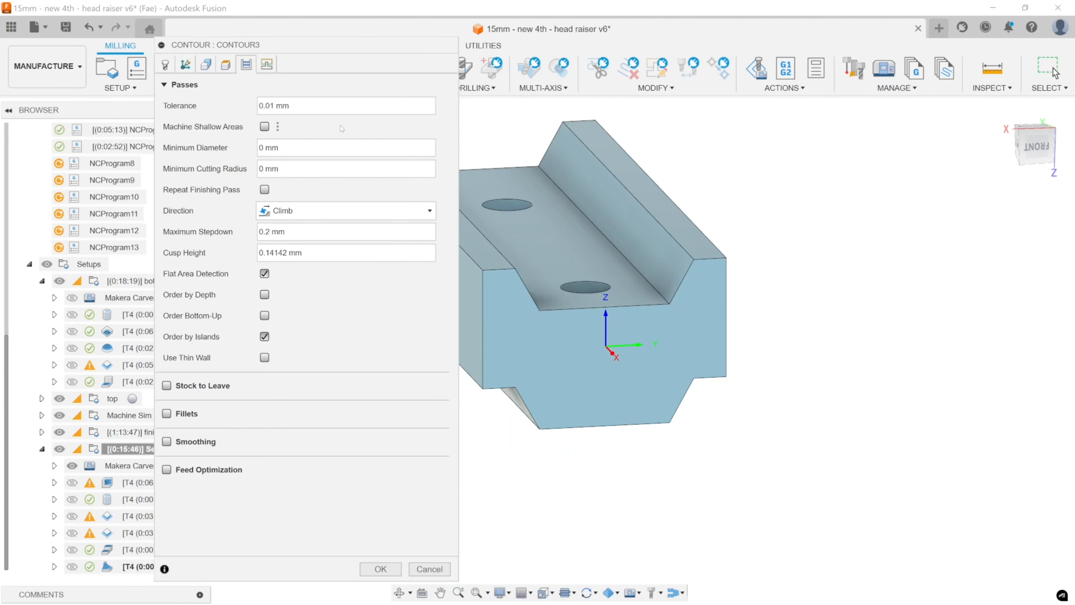
pyautogui.moveTo(354, 39); pyautogui.dragTo(348, 139)
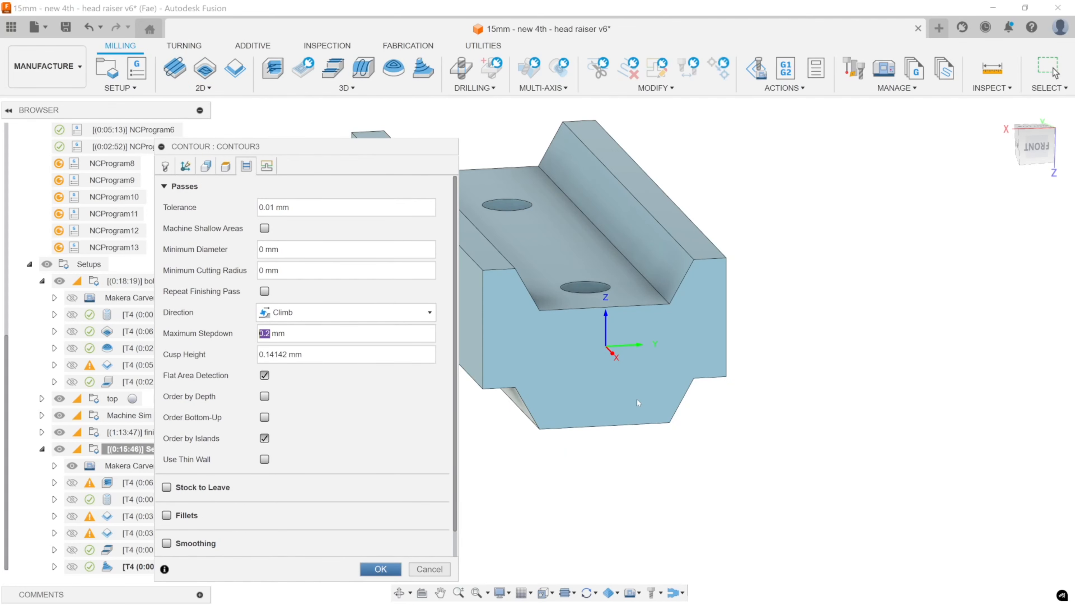
pyautogui.click(380, 569)
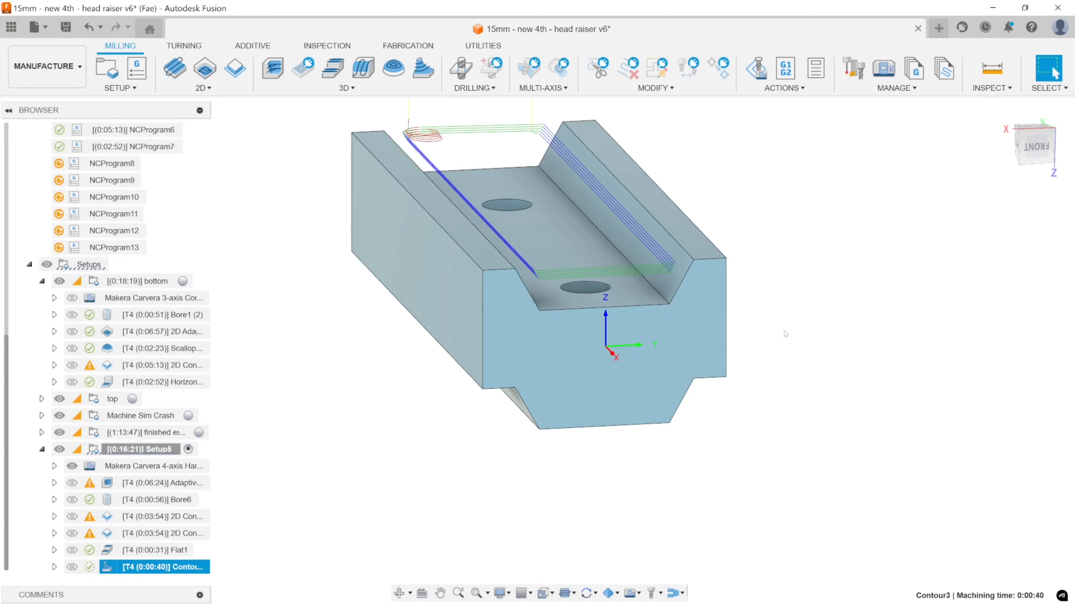
# Change the Contour's tool containment to Tool outside boundary and regenerate the toolpath for the sloped channel walls.
pyautogui.keyDown('shift'); pyautogui.moveTo(815, 314); pyautogui.dragTo(806, 291, button='middle'); pyautogui.keyUp('shift')
pyautogui.scroll(6, 734, 187)
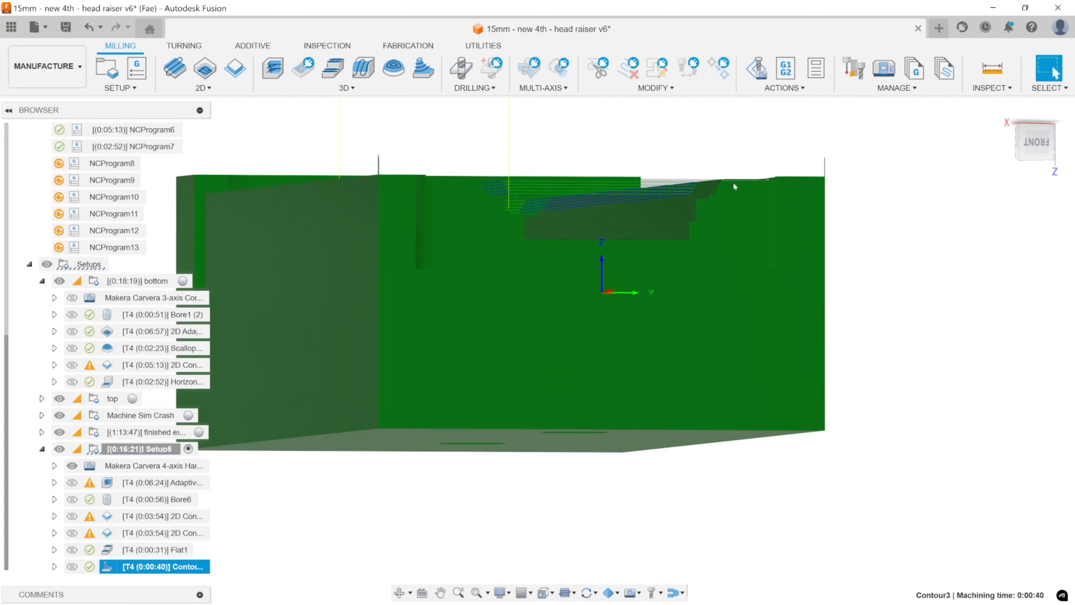
pyautogui.scroll(-6, 691, 212)
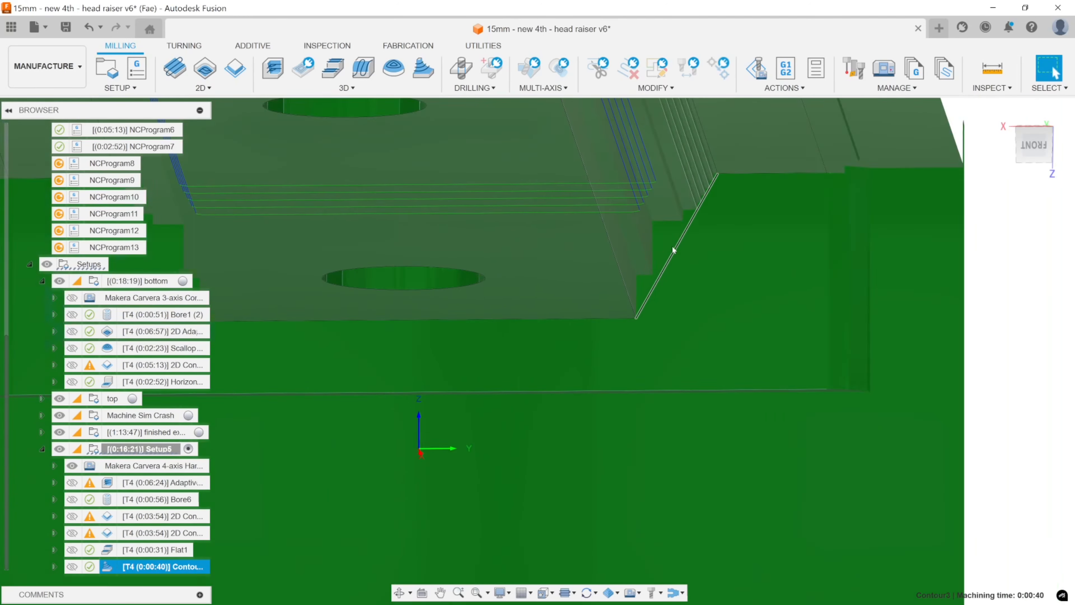
pyautogui.doubleClick(120, 568)
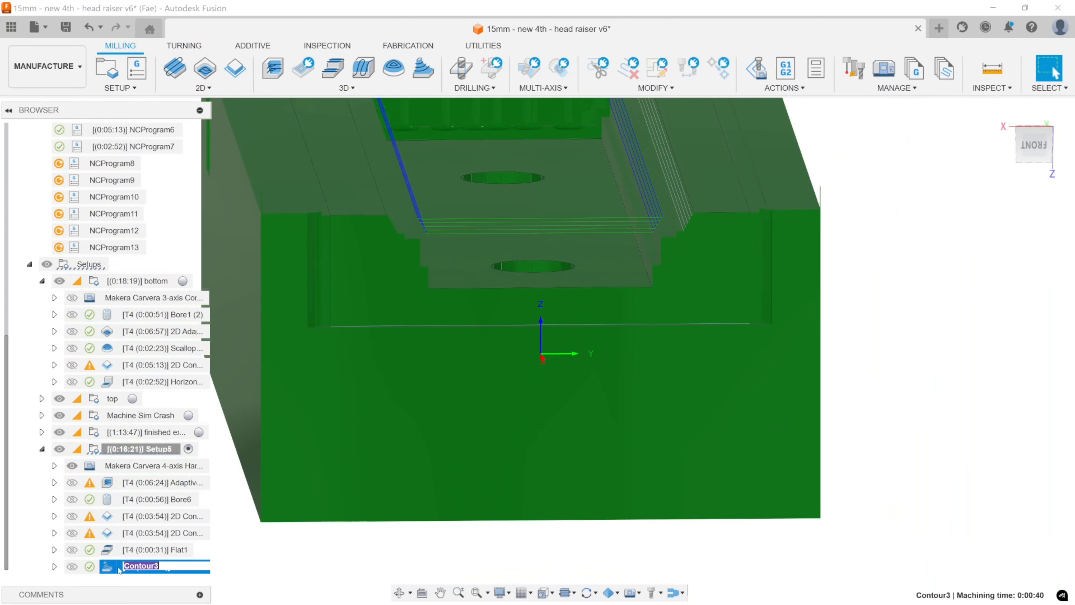
pyautogui.doubleClick(117, 570)
pyautogui.click(185, 166)
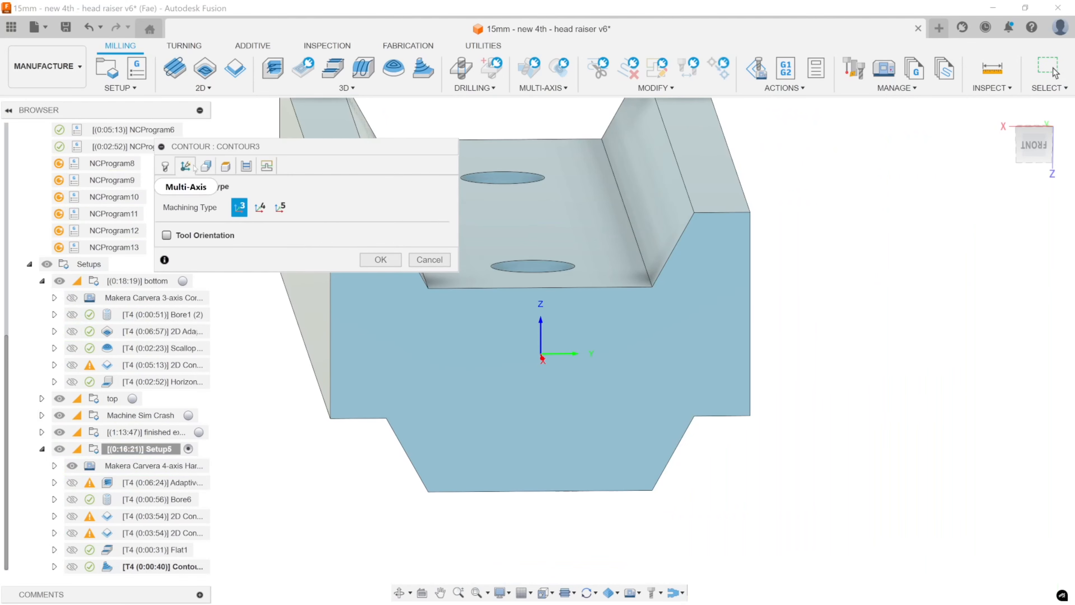
pyautogui.click(206, 166)
pyautogui.click(326, 317)
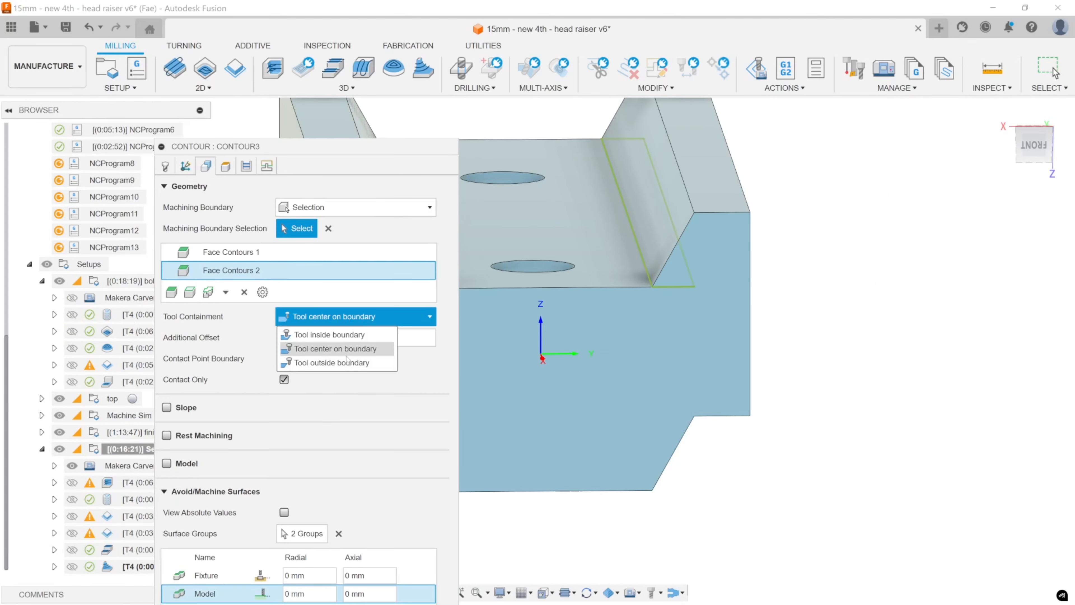
pyautogui.click(344, 362)
pyautogui.moveTo(378, 153); pyautogui.dragTo(364, 82)
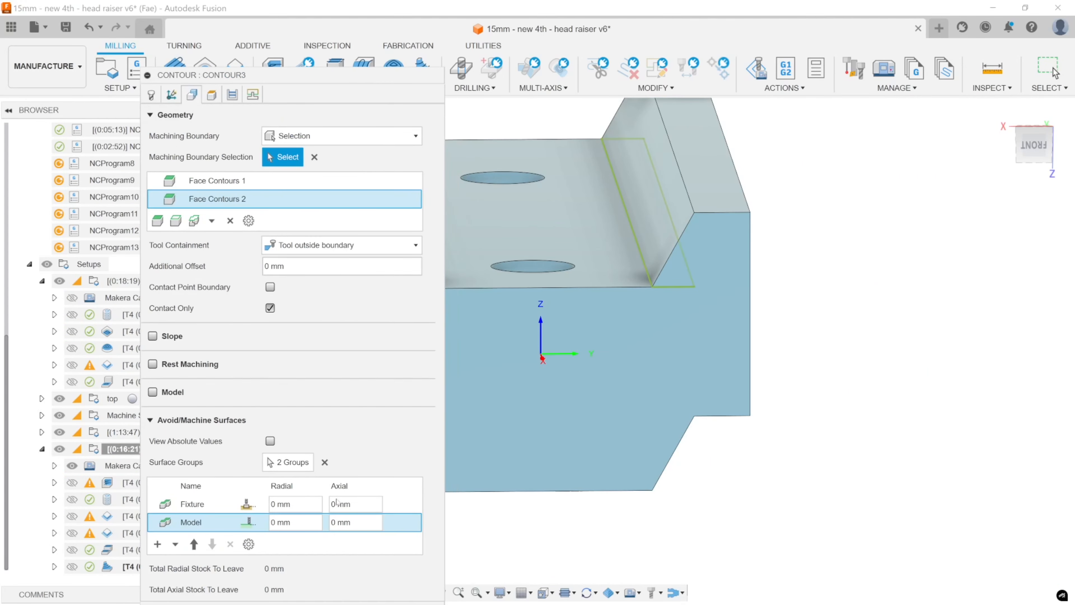
pyautogui.scroll(-2, 343, 526)
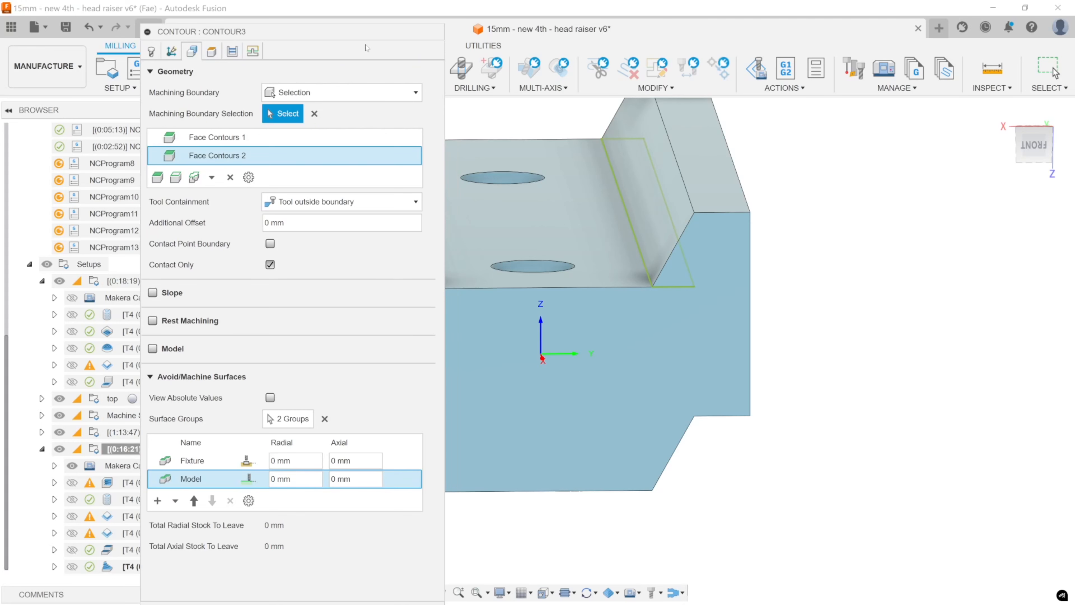
pyautogui.moveTo(363, 27)
pyautogui.mouseDown()
pyautogui.moveTo(363, 132)
pyautogui.moveTo(348, 13)
pyautogui.mouseUp()
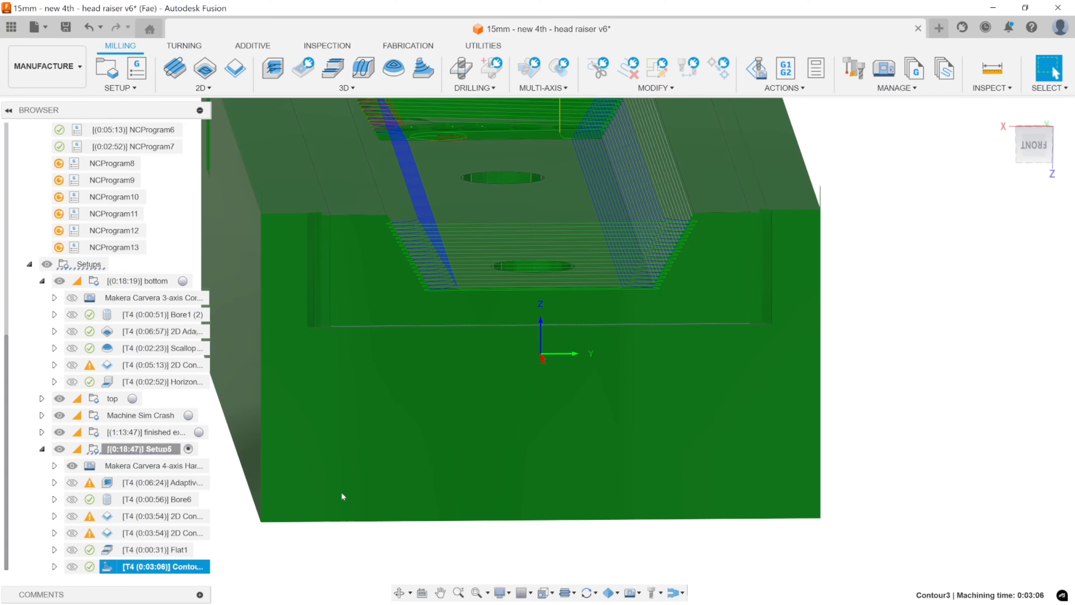
# Examine the Contour toolpath along the channel from the front, checking its coverage of both sloped walls.
pyautogui.moveTo(546, 339)
pyautogui.mouseDown(button='middle')
pyautogui.moveTo(511, 365)
pyautogui.moveTo(540, 358)
pyautogui.mouseUp(button='middle')
pyautogui.keyDown('shift'); pyautogui.moveTo(540, 357); pyautogui.dragTo(558, 333, button='middle'); pyautogui.keyUp('shift')
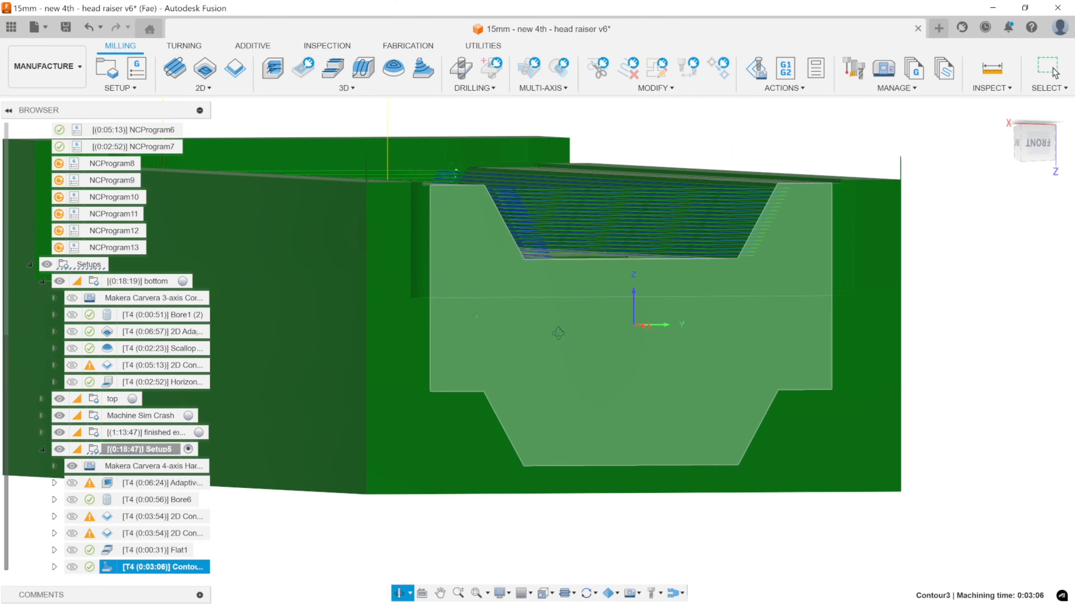
pyautogui.moveTo(646, 253); pyautogui.dragTo(574, 302, button='middle')
pyautogui.scroll(6, 711, 254)
pyautogui.moveTo(683, 258)
pyautogui.keyDown('shift'); pyautogui.mouseDown(button='middle')
pyautogui.moveTo(658, 272)
pyautogui.moveTo(686, 265)
pyautogui.mouseUp(button='middle'); pyautogui.keyUp('shift')
pyautogui.click(1000, 113)
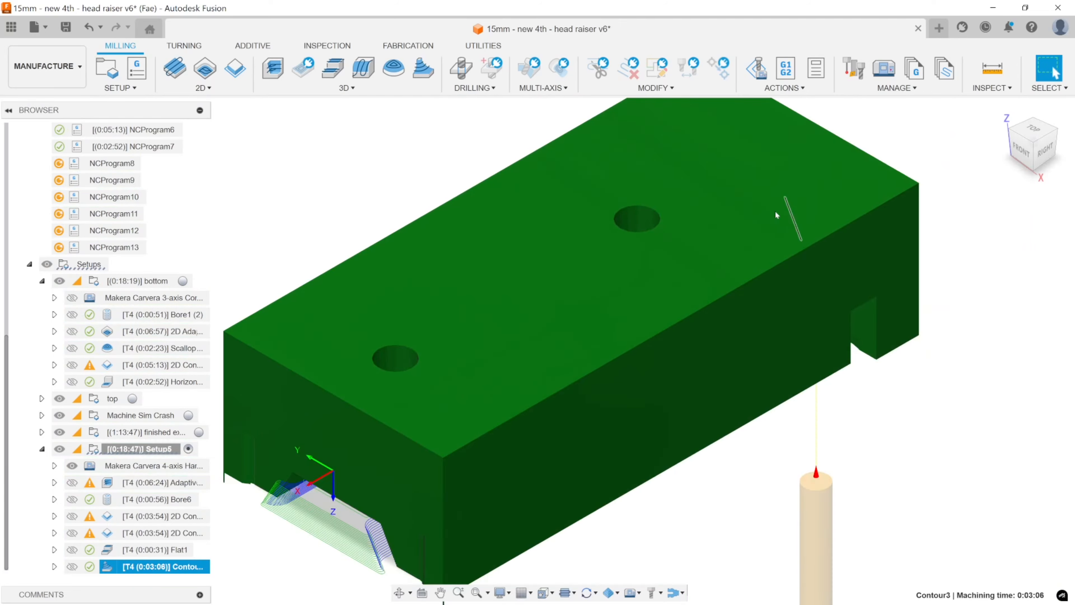
pyautogui.keyDown('shift'); pyautogui.moveTo(776, 215); pyautogui.dragTo(542, 8, button='middle'); pyautogui.keyUp('shift')
pyautogui.moveTo(553, 195); pyautogui.dragTo(554, 111, button='middle')
pyautogui.keyDown('shift'); pyautogui.moveTo(554, 111); pyautogui.dragTo(564, 39, button='middle'); pyautogui.keyUp('shift')
pyautogui.scroll(6, 661, 162)
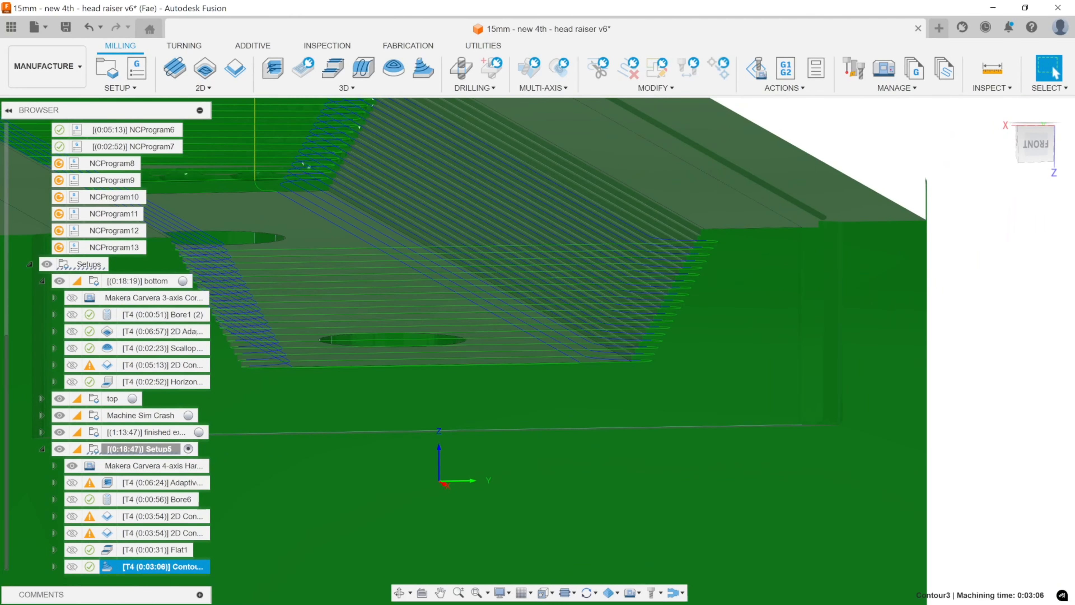
# Inspect the stepped stock finish on the channel's sloped walls up close and then across the whole part.
pyautogui.keyDown('shift'); pyautogui.moveTo(691, 310); pyautogui.dragTo(661, 267, button='middle'); pyautogui.keyUp('shift')
pyautogui.scroll(5, 662, 267)
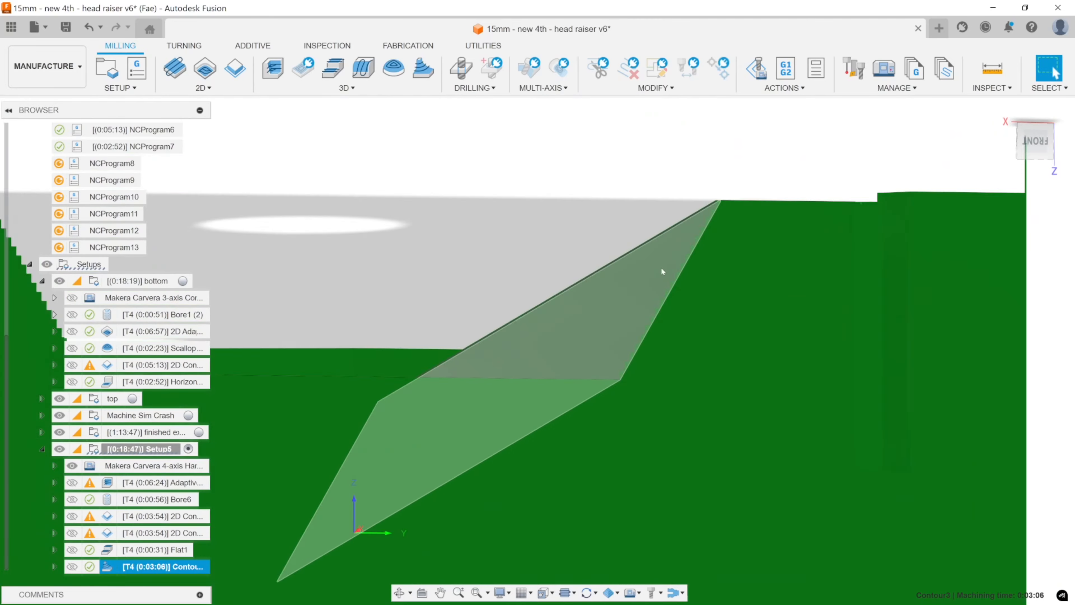
pyautogui.scroll(-5, 669, 275)
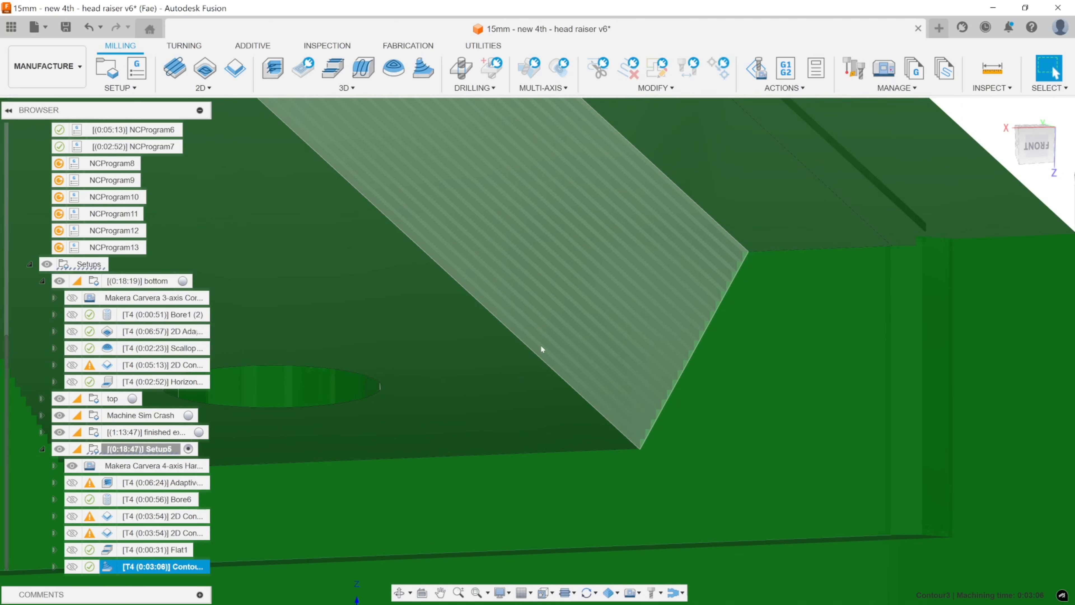
pyautogui.scroll(-5, 540, 345)
pyautogui.scroll(-3, 557, 347)
pyautogui.moveTo(556, 347)
pyautogui.mouseDown(button='middle')
pyautogui.moveTo(669, 324)
pyautogui.moveTo(544, 354)
pyautogui.mouseUp(button='middle')
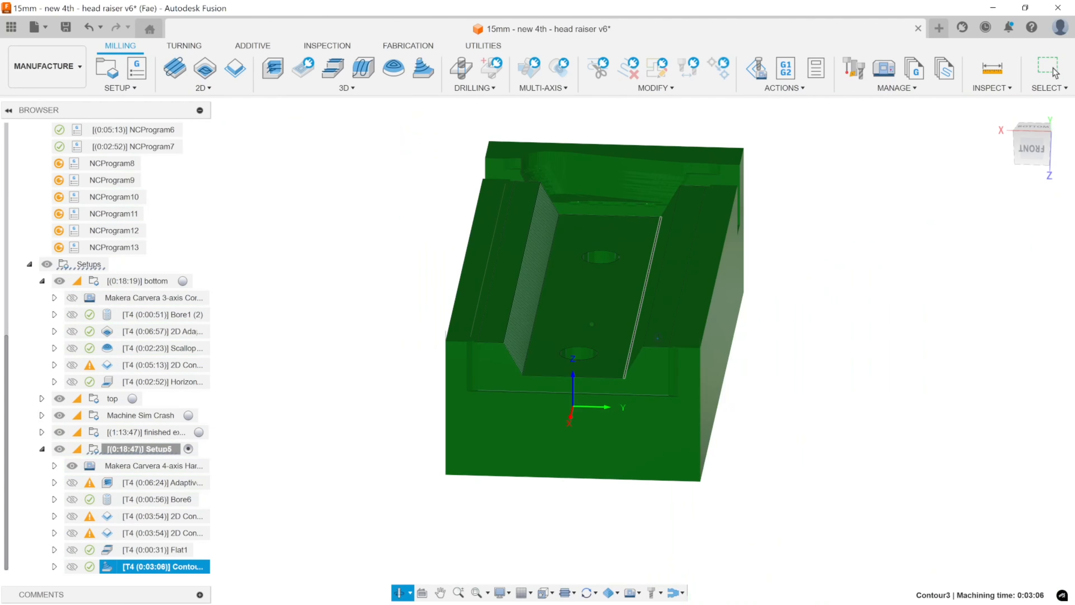
# Change the Contour3 tool to the 3.175 mm R1.5875 mm 4-flute ball end mill with the Aluminum cutting preset.
pyautogui.doubleClick(107, 569)
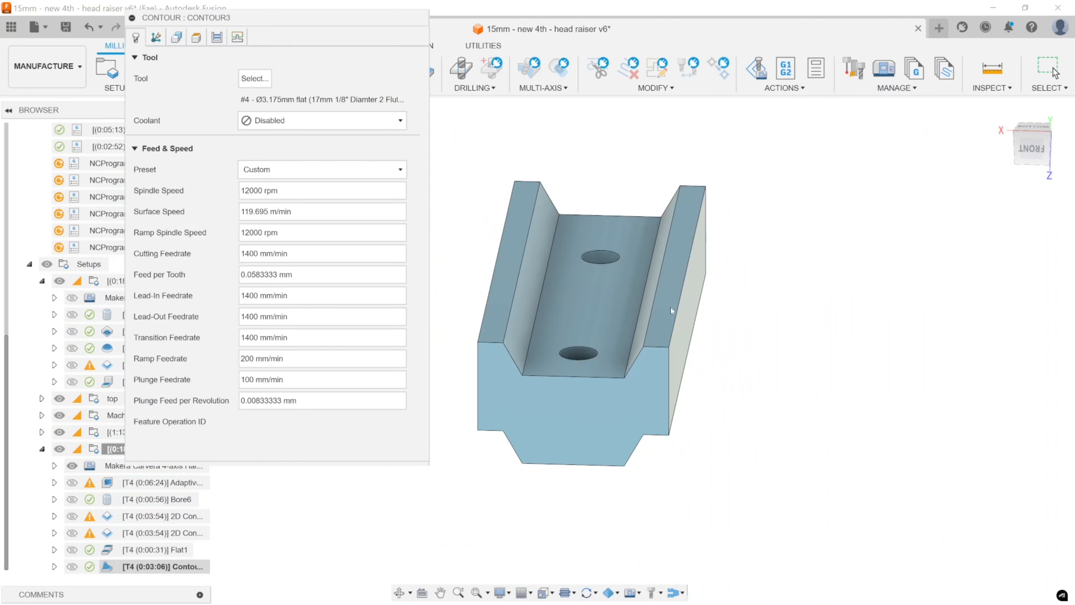
pyautogui.click(254, 79)
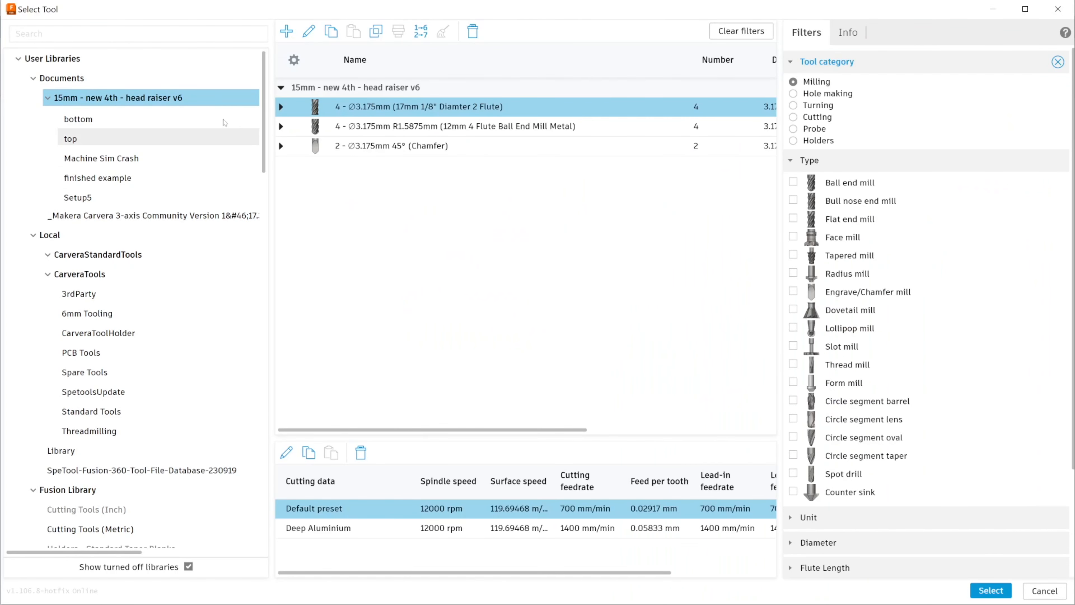
pyautogui.click(476, 132)
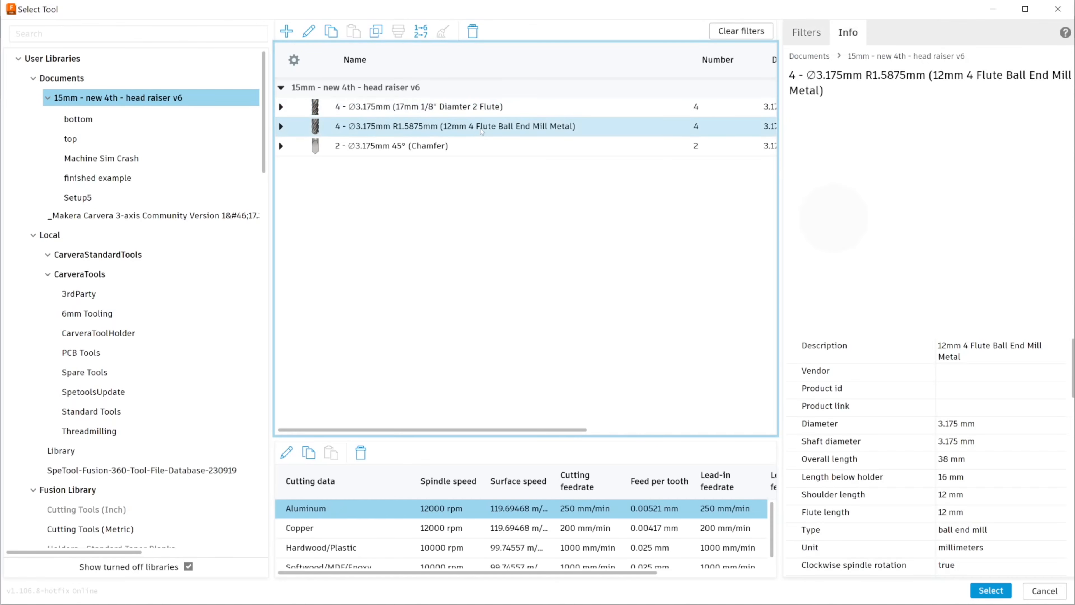
pyautogui.click(408, 510)
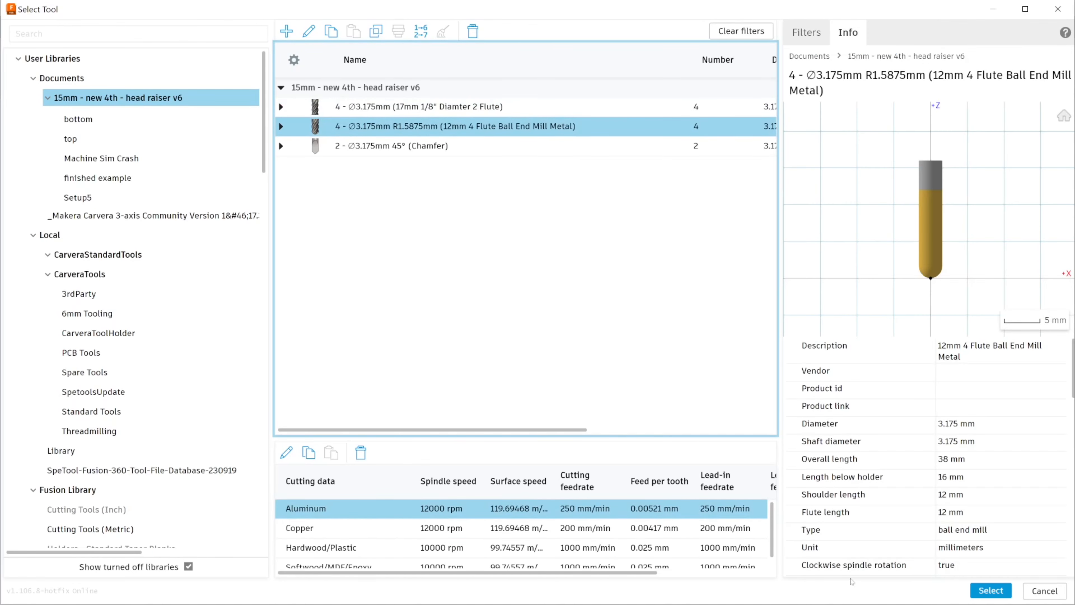
pyautogui.click(1005, 593)
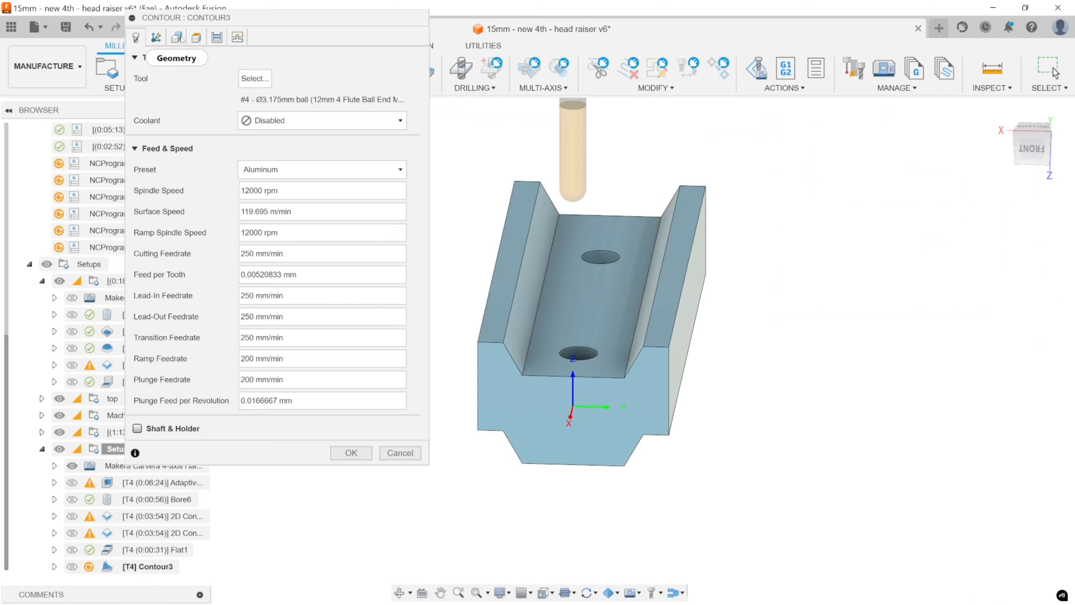
# Enable Contact Point Boundary for the Contour and check the selected boundaries against the channel's sloped wall.
pyautogui.click(157, 38)
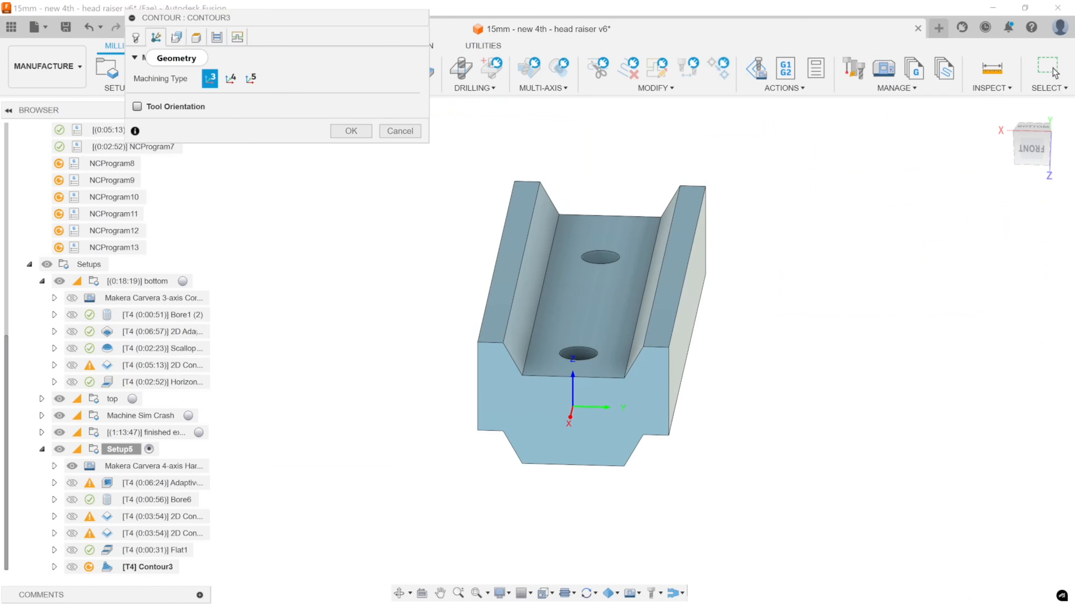
pyautogui.click(176, 37)
pyautogui.click(196, 38)
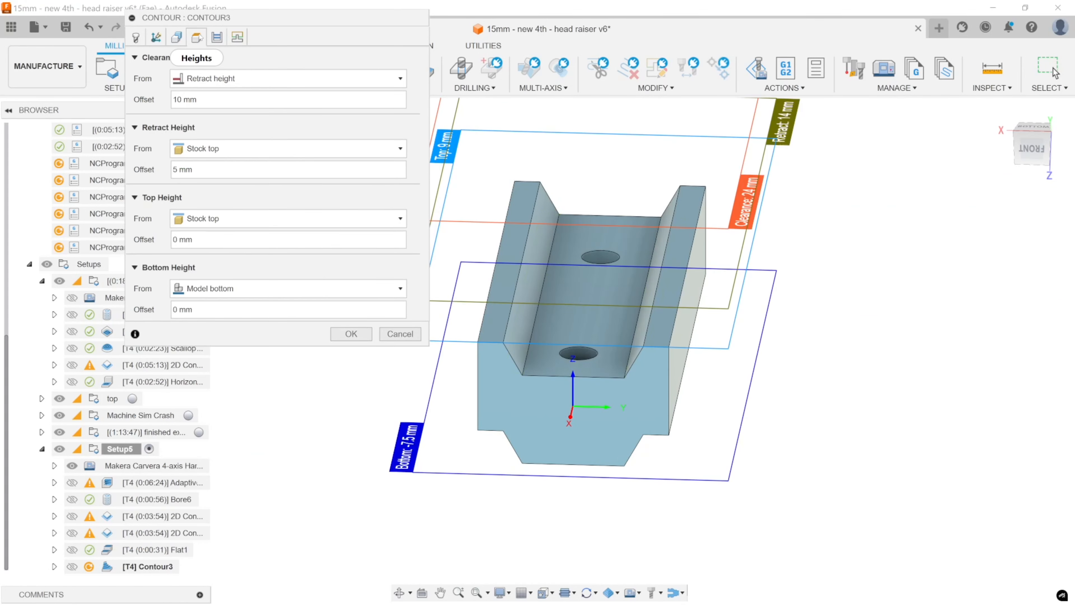
pyautogui.click(216, 38)
pyautogui.click(237, 37)
pyautogui.click(176, 37)
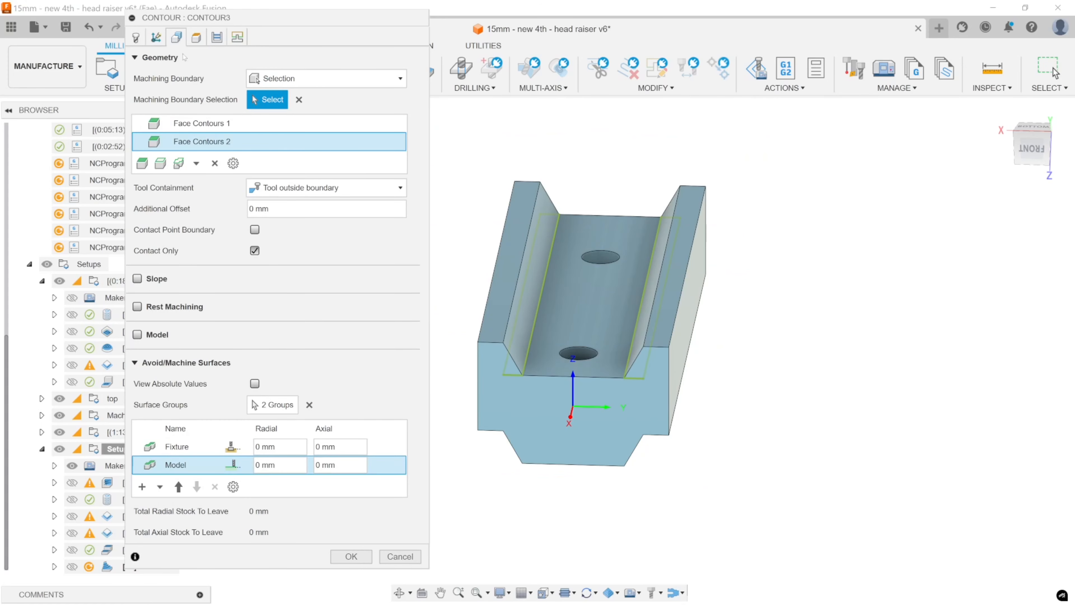
pyautogui.click(253, 230)
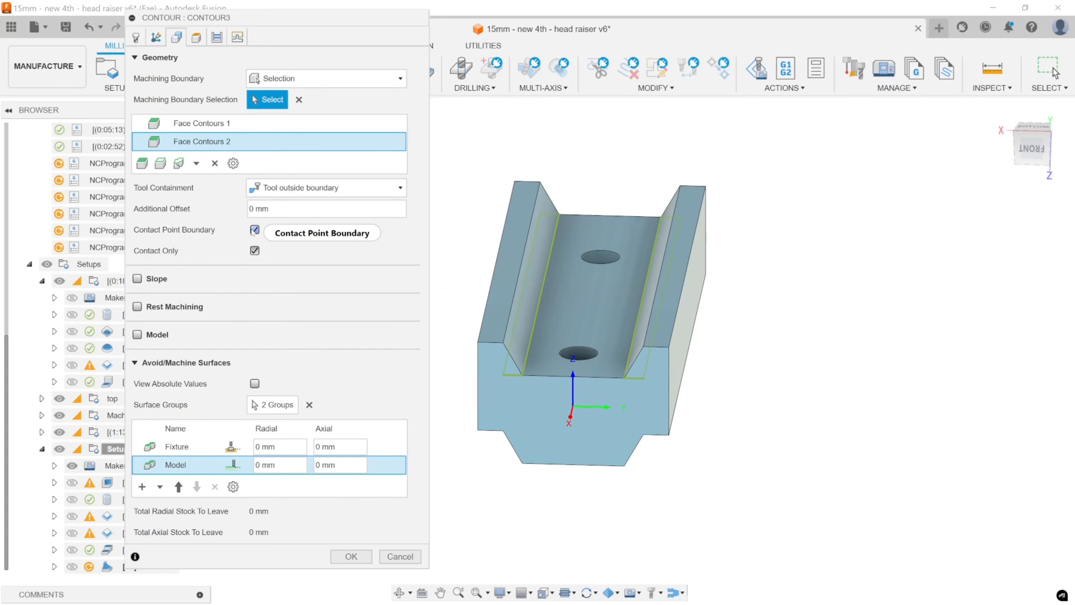
pyautogui.moveTo(620, 303); pyautogui.dragTo(713, 271, button='middle')
pyautogui.scroll(5, 790, 271)
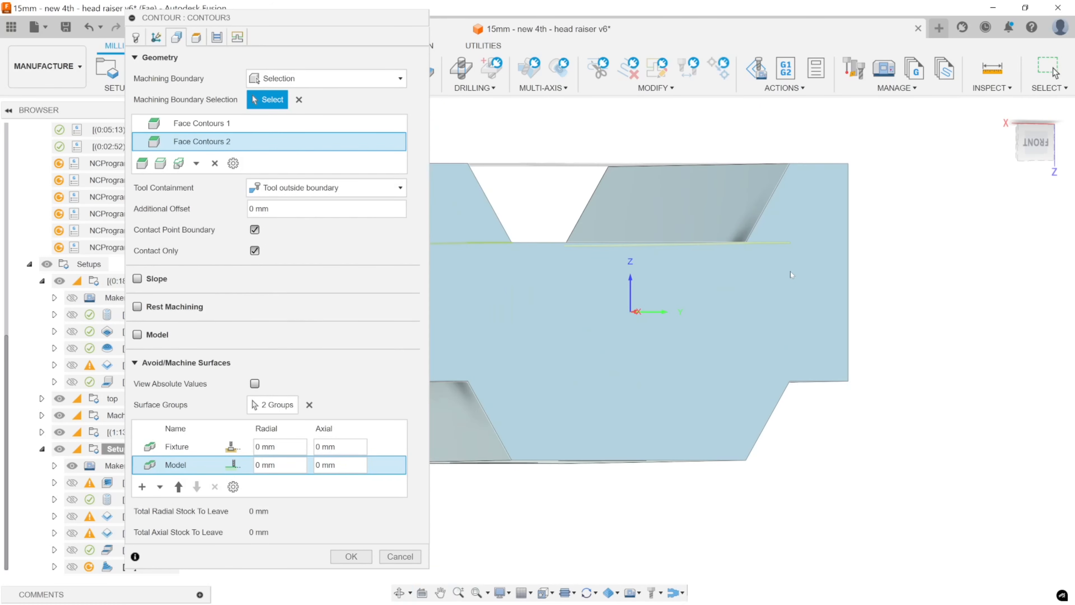
pyautogui.scroll(3, 791, 272)
pyautogui.keyDown('shift'); pyautogui.moveTo(791, 272); pyautogui.dragTo(764, 296, button='middle'); pyautogui.keyUp('shift')
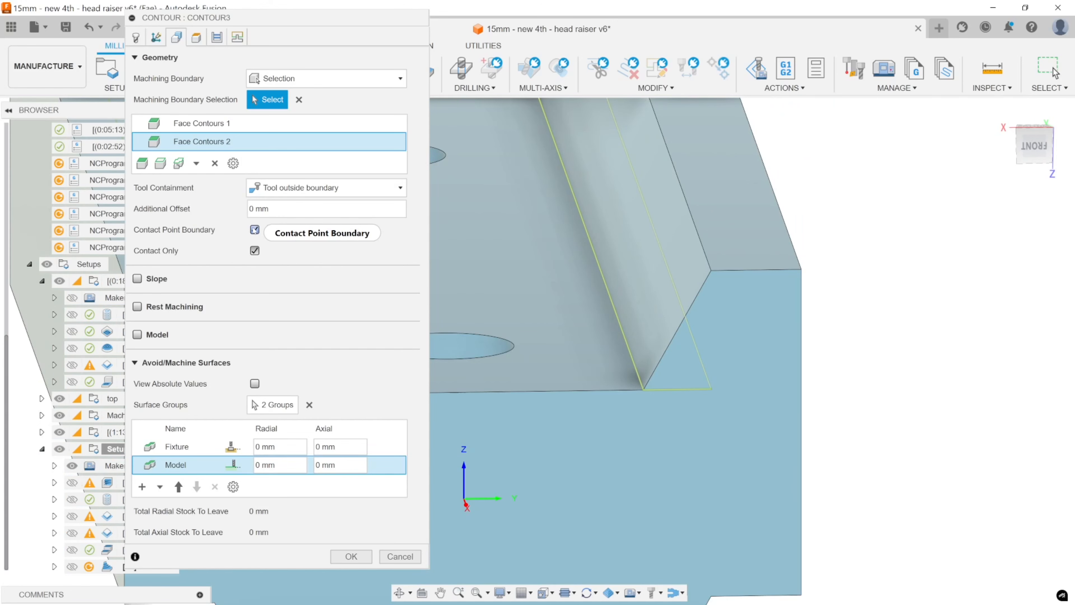
pyautogui.moveTo(255, 229)
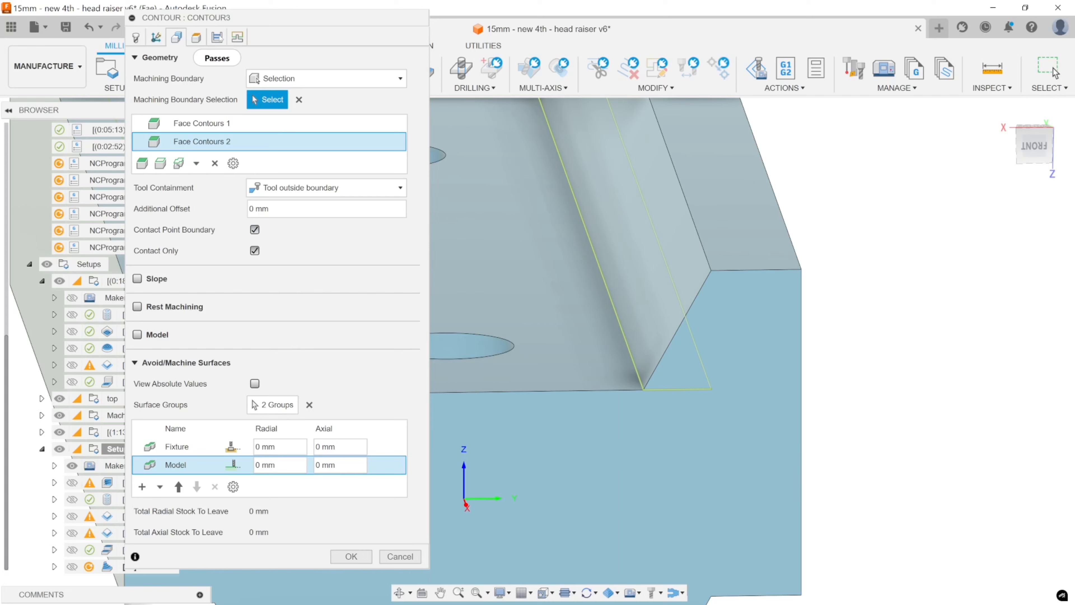
# Enable Order Bottom-Up in the Contour's passes and regenerate the toolpath.
pyautogui.click(218, 37)
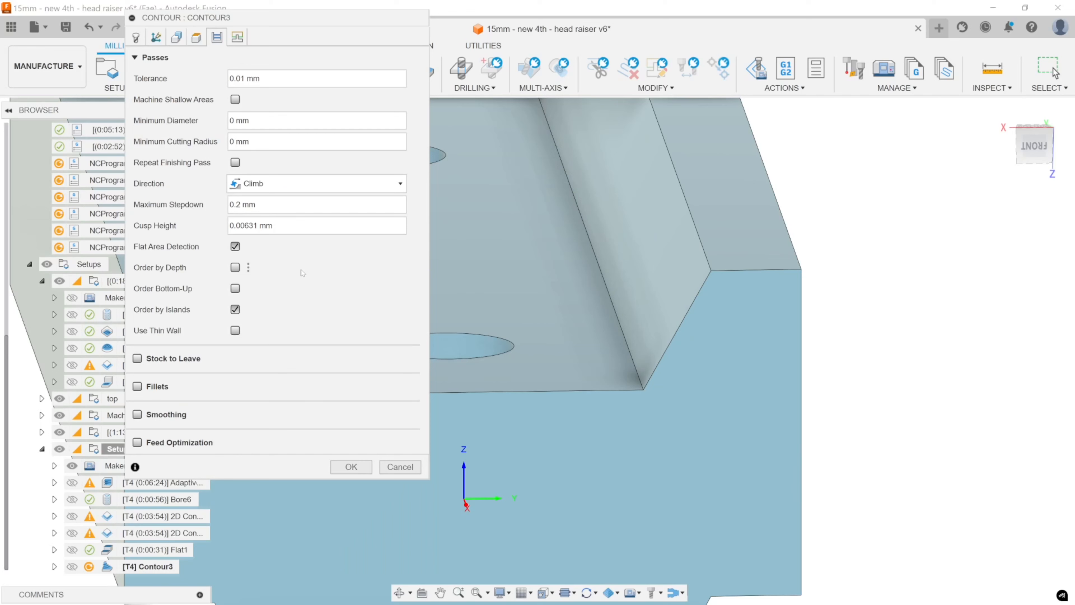
pyautogui.click(235, 288)
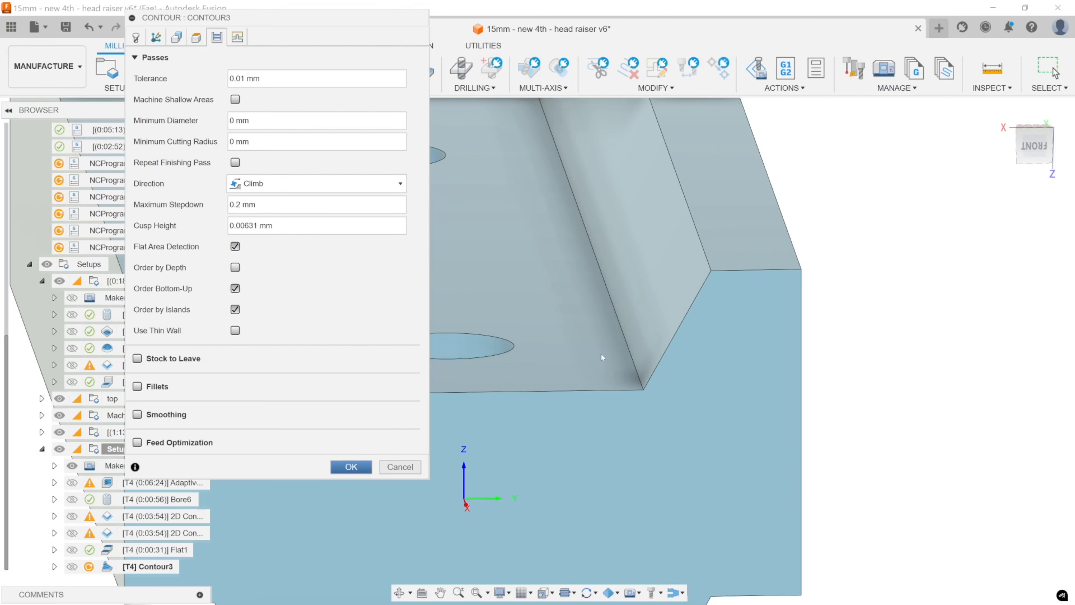
pyautogui.click(350, 466)
pyautogui.scroll(-5, 591, 355)
pyautogui.moveTo(590, 354); pyautogui.dragTo(641, 358, button='middle')
pyautogui.keyDown('shift'); pyautogui.moveTo(641, 358); pyautogui.dragTo(615, 333, button='middle'); pyautogui.keyUp('shift')
pyautogui.keyDown('shift'); pyautogui.moveTo(614, 333); pyautogui.dragTo(601, 327, button='middle'); pyautogui.keyUp('shift')
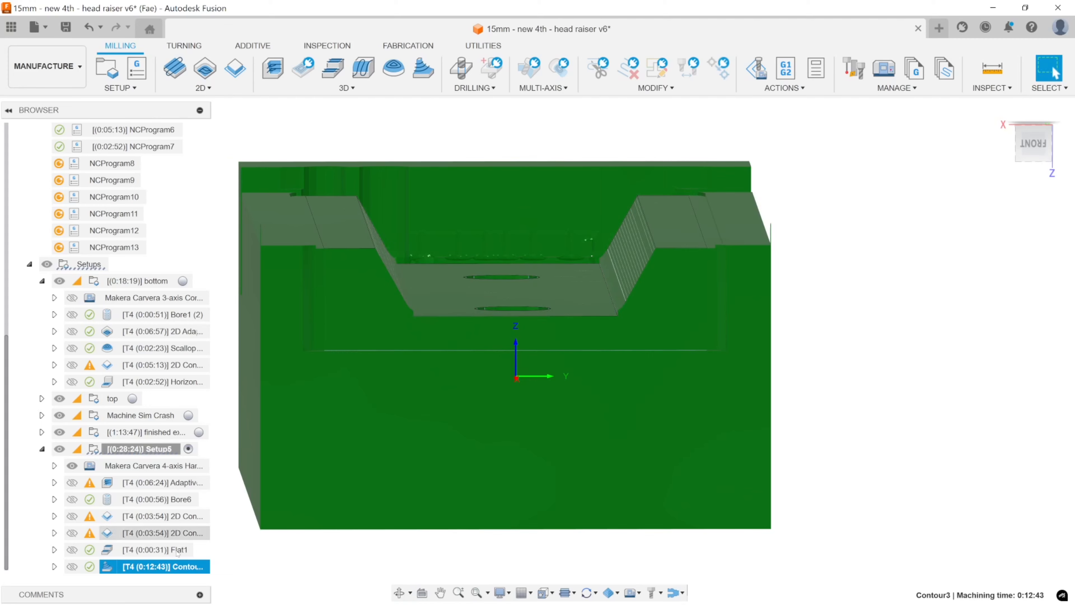
# Simulate the Contour toolpath, checking how the ball end mill cuts at the foot of the channel's sloped walls.
pyautogui.rightClick(135, 568)
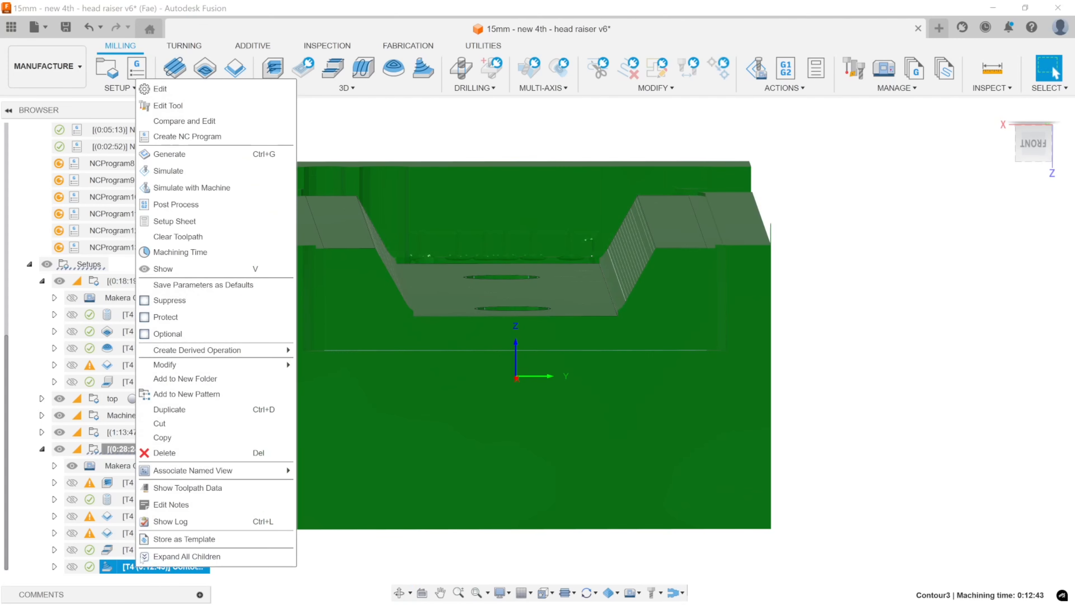
pyautogui.click(190, 177)
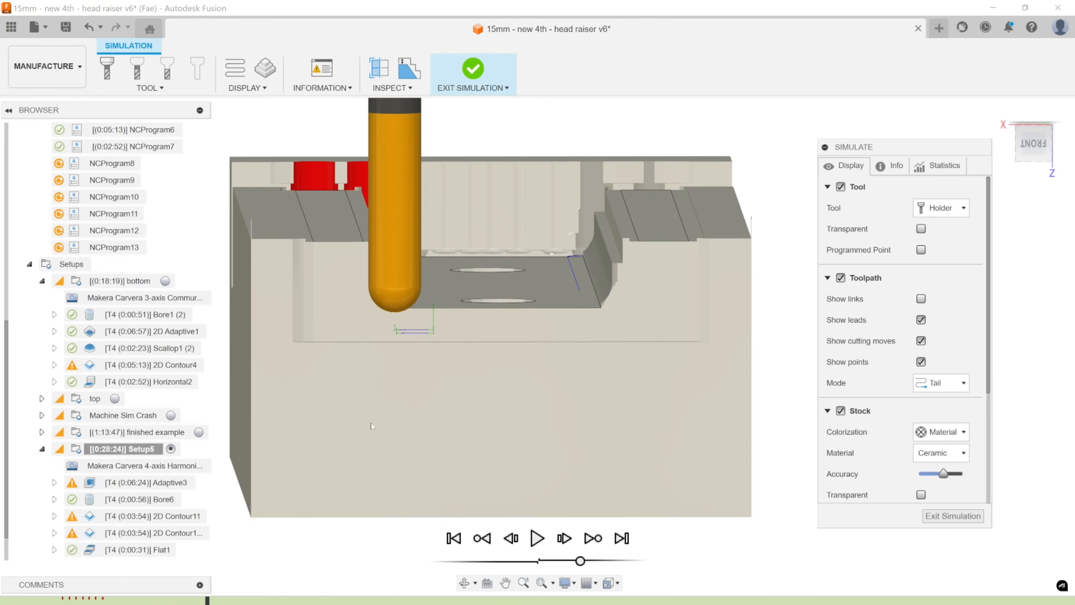
pyautogui.moveTo(449, 348)
pyautogui.keyDown('shift'); pyautogui.mouseDown(button='middle')
pyautogui.moveTo(439, 337)
pyautogui.moveTo(452, 355)
pyautogui.mouseUp(button='middle'); pyautogui.keyUp('shift')
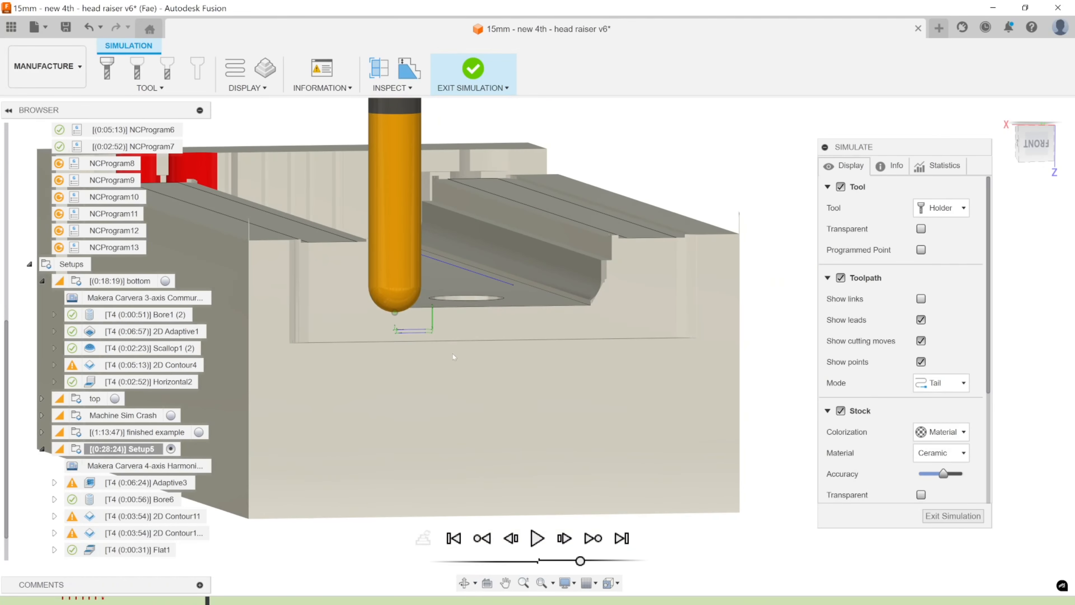
pyautogui.moveTo(208, 601); pyautogui.dragTo(225, 601)
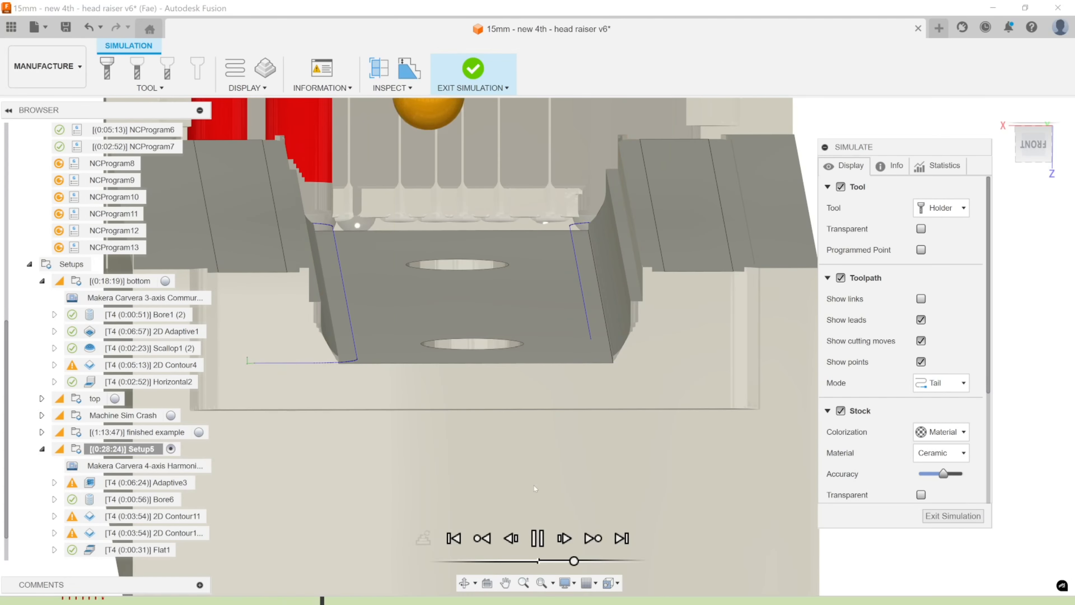
pyautogui.moveTo(545, 429)
pyautogui.keyDown('shift'); pyautogui.mouseDown(button='middle')
pyautogui.moveTo(548, 401)
pyautogui.moveTo(545, 430)
pyautogui.mouseUp(button='middle'); pyautogui.keyUp('shift')
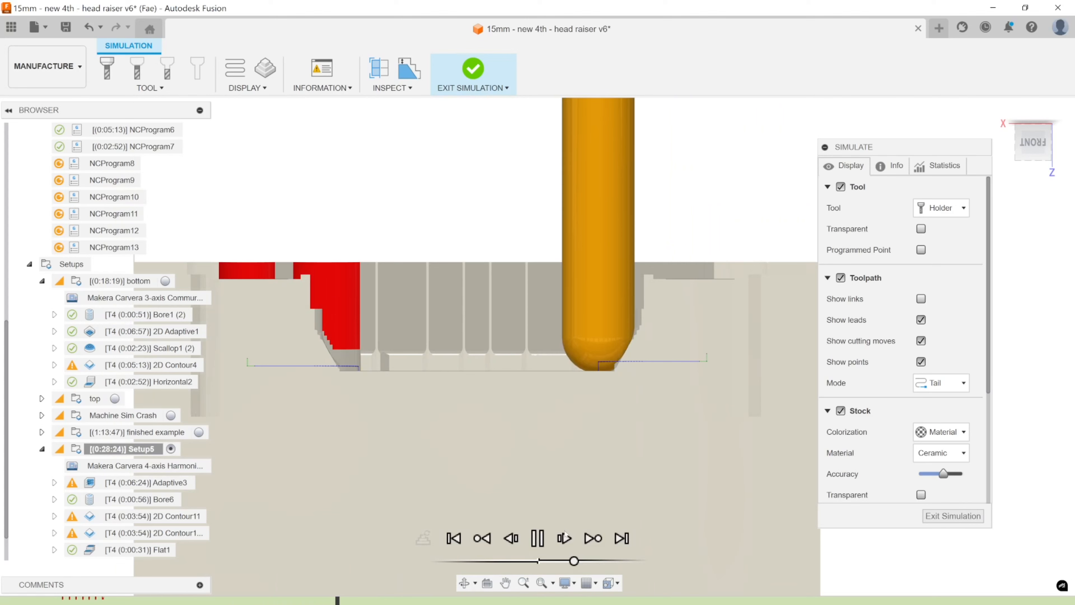
pyautogui.click(541, 543)
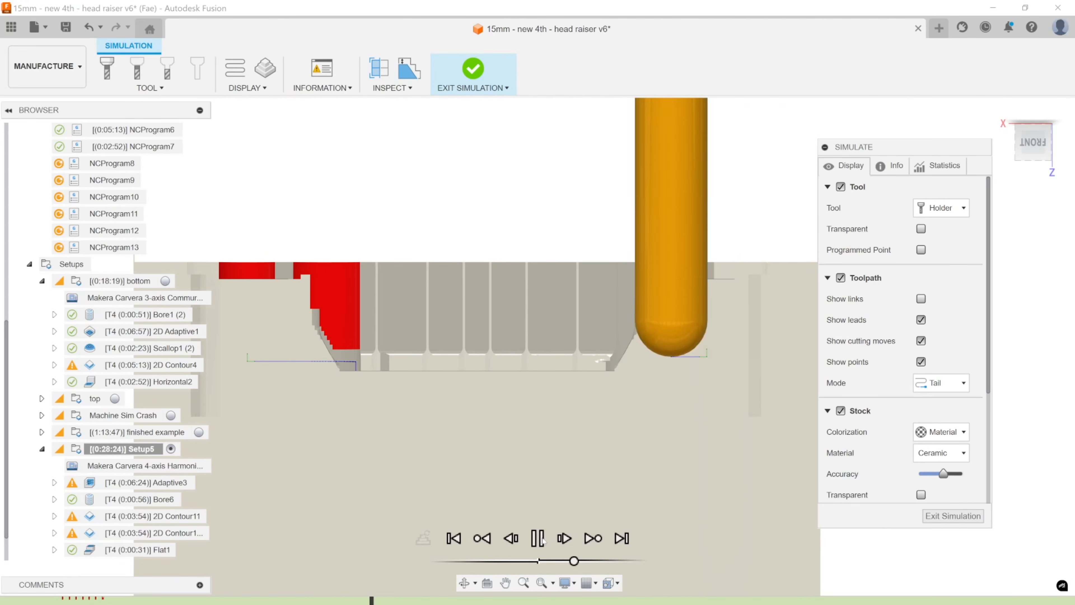
pyautogui.click(541, 542)
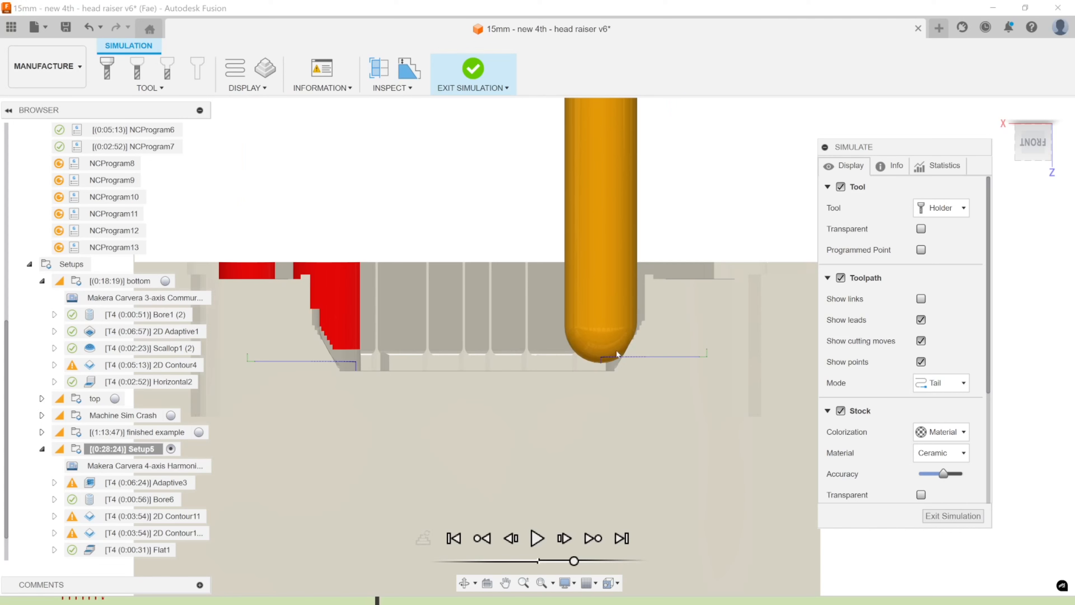
pyautogui.moveTo(618, 367)
pyautogui.keyDown('shift'); pyautogui.mouseDown(button='middle')
pyautogui.moveTo(628, 367)
pyautogui.moveTo(624, 357)
pyautogui.moveTo(601, 366)
pyautogui.mouseUp(button='middle'); pyautogui.keyUp('shift')
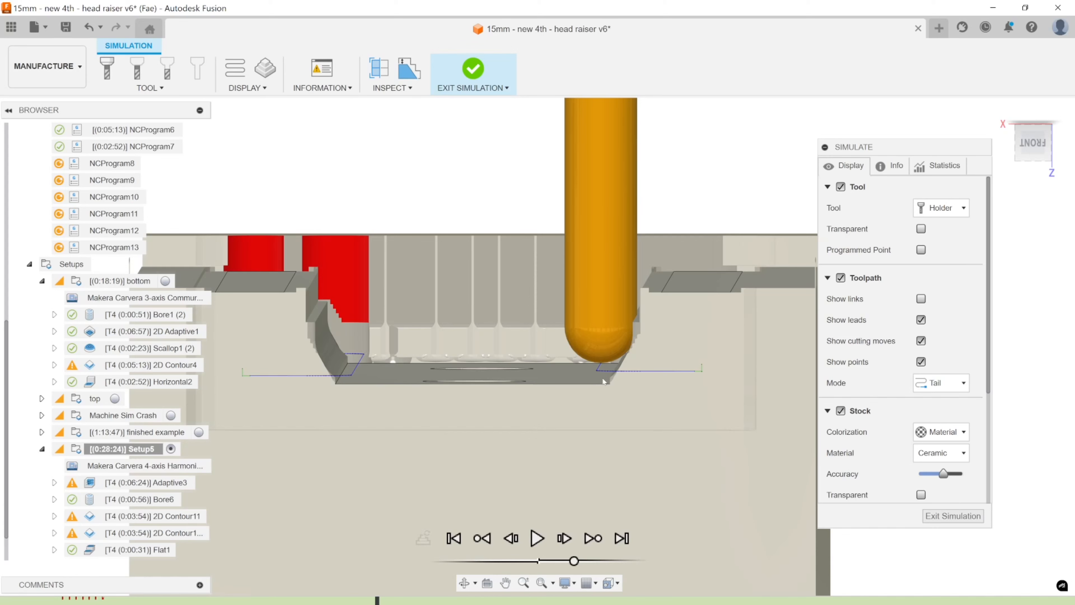
pyautogui.click(934, 515)
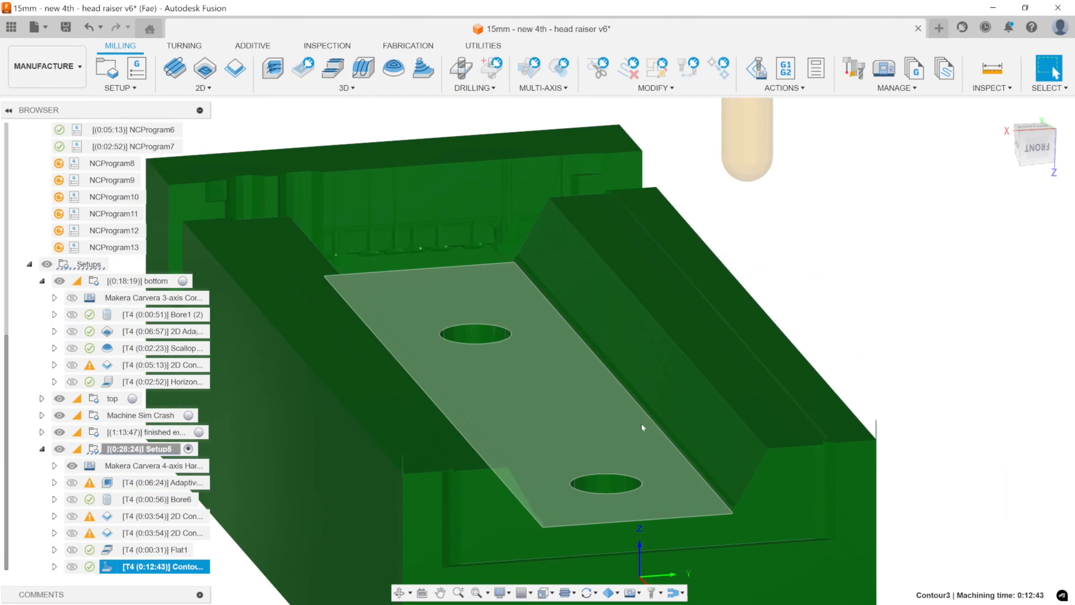
# Examine the simulated stock in the corner between the channel floor and its sloped wall, up close from the front.
pyautogui.scroll(-3, 641, 423)
pyautogui.moveTo(641, 424); pyautogui.dragTo(598, 298, button='middle')
pyautogui.keyDown('shift'); pyautogui.moveTo(598, 298); pyautogui.dragTo(622, 301, button='middle'); pyautogui.keyUp('shift')
pyautogui.scroll(2, 619, 299)
pyautogui.scroll(6, 629, 311)
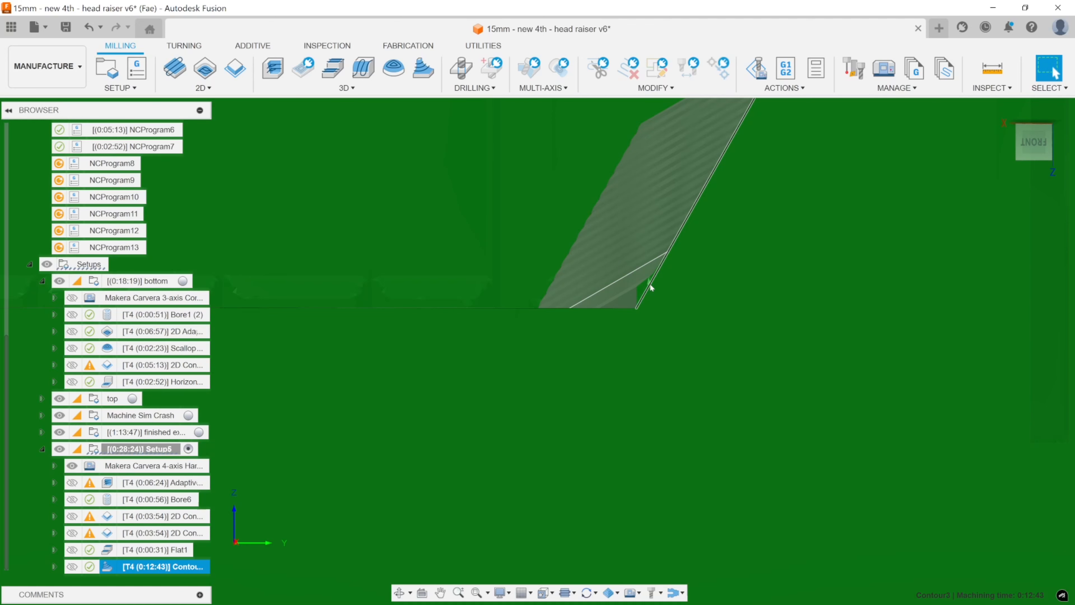
pyautogui.scroll(-5, 651, 288)
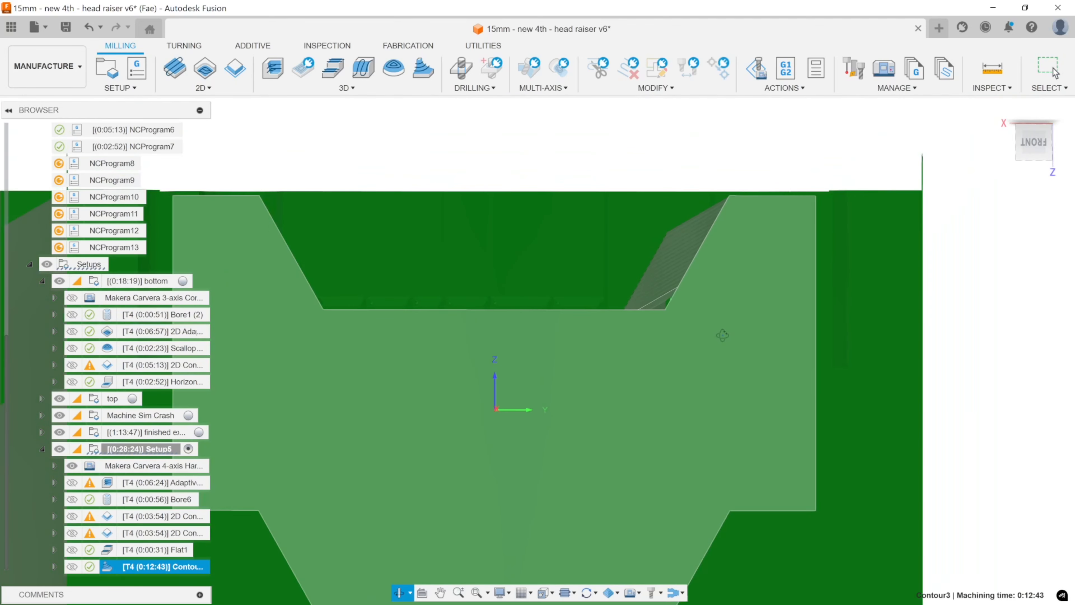
# Switch to Snipping Tool, capture the part's front profile, and sketch the ball-end finish along the channel floor, corner and sloped wall.
pyautogui.click(699, 327)
pyautogui.moveTo(712, 349); pyautogui.dragTo(790, 325, button='middle')
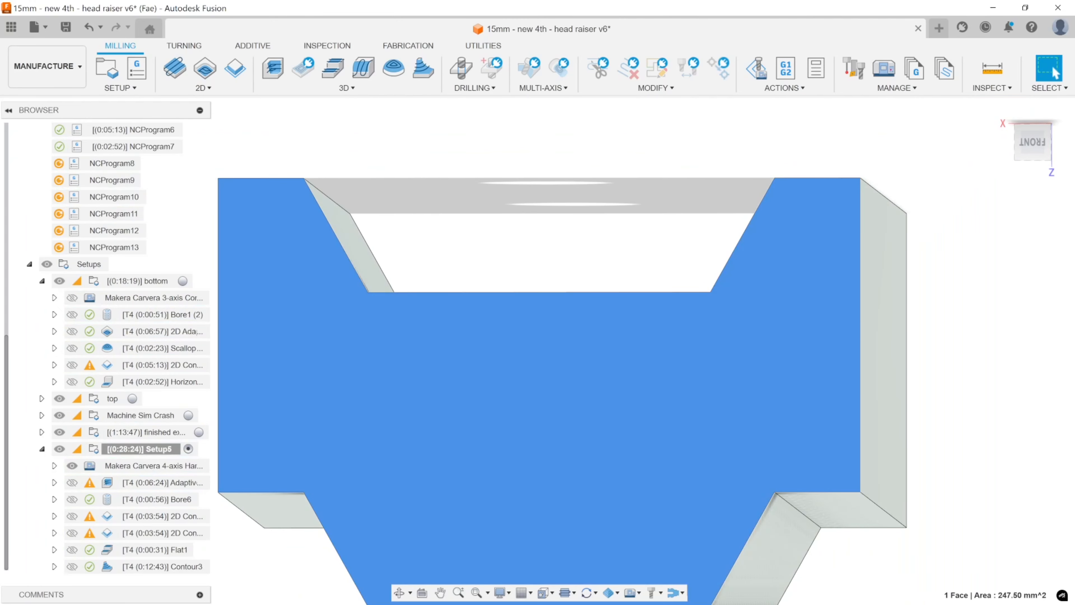
pyautogui.hotkey('alt', 'Tab')
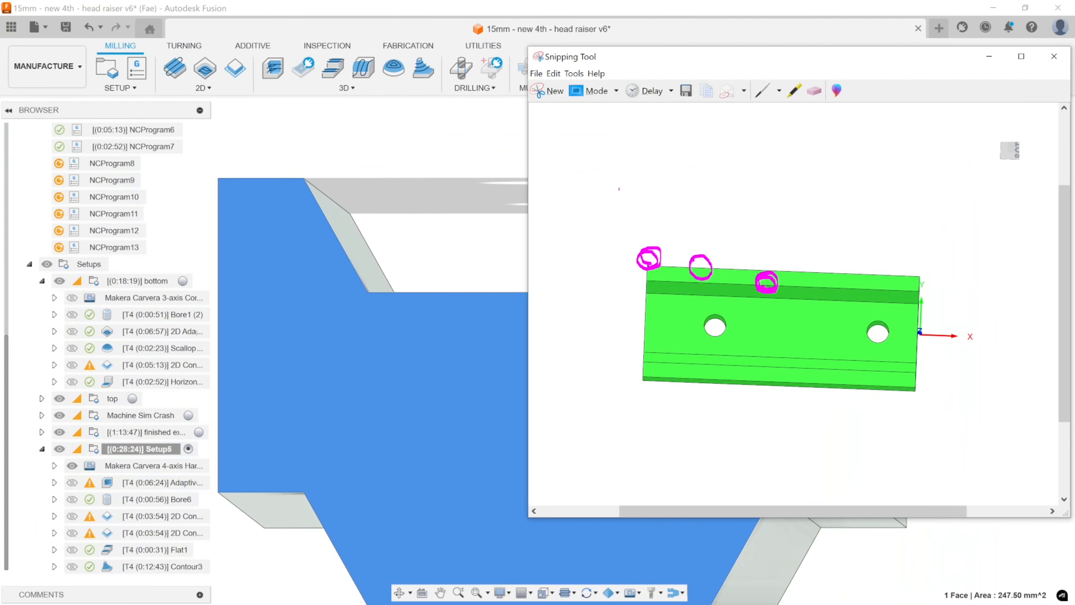
pyautogui.click(551, 99)
pyautogui.moveTo(955, 123); pyautogui.dragTo(269, 479)
pyautogui.moveTo(682, 291)
pyautogui.mouseDown()
pyautogui.moveTo(720, 268)
pyautogui.moveTo(773, 164)
pyautogui.mouseUp()
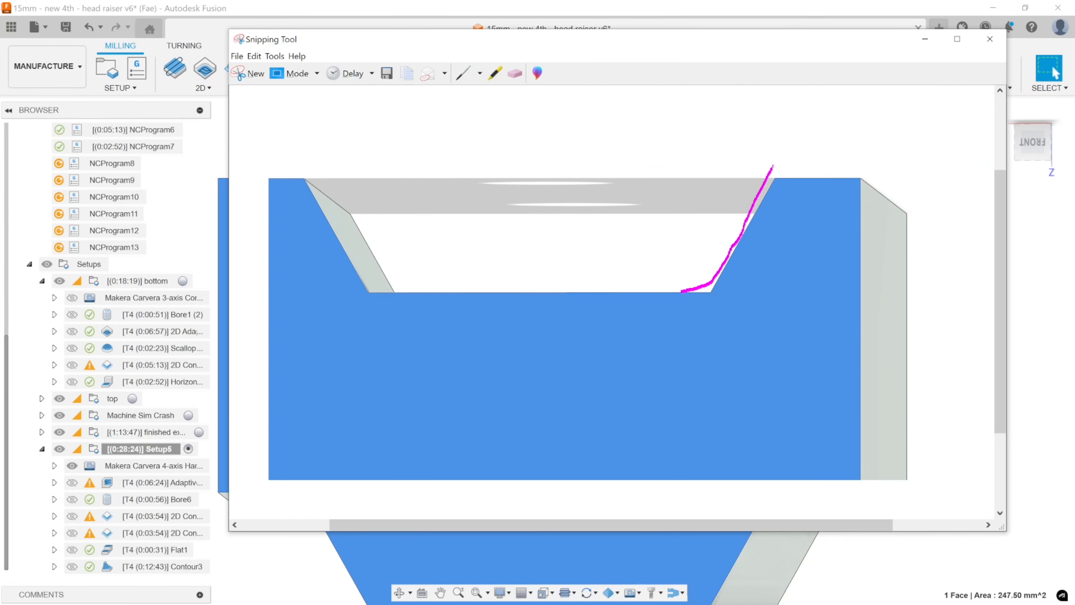
pyautogui.moveTo(682, 290); pyautogui.dragTo(436, 292)
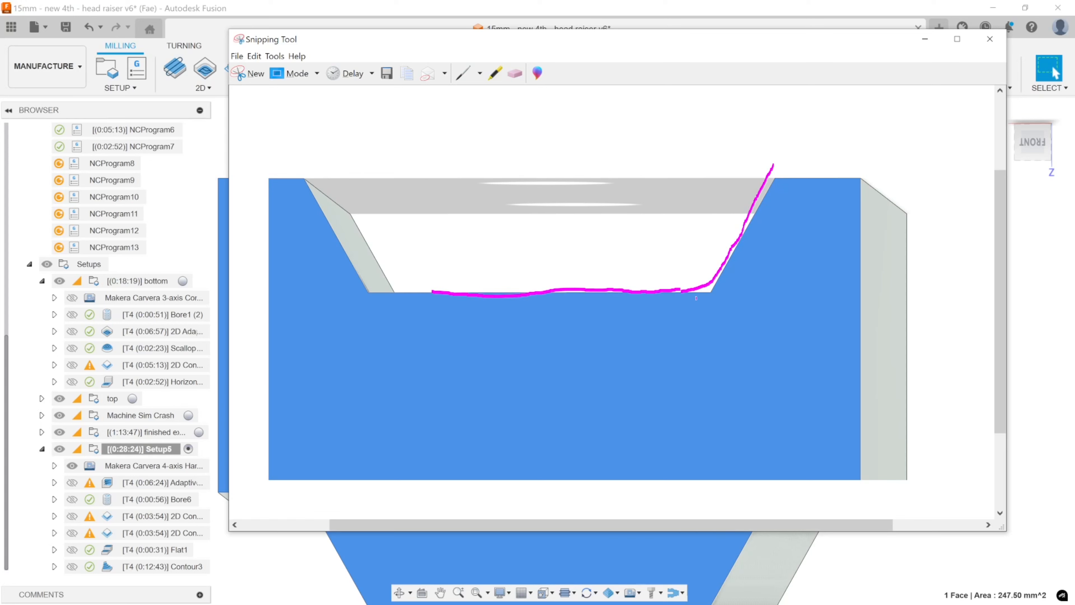
pyautogui.moveTo(677, 291)
pyautogui.mouseDown()
pyautogui.moveTo(708, 291)
pyautogui.moveTo(729, 262)
pyautogui.mouseUp()
pyautogui.click(925, 38)
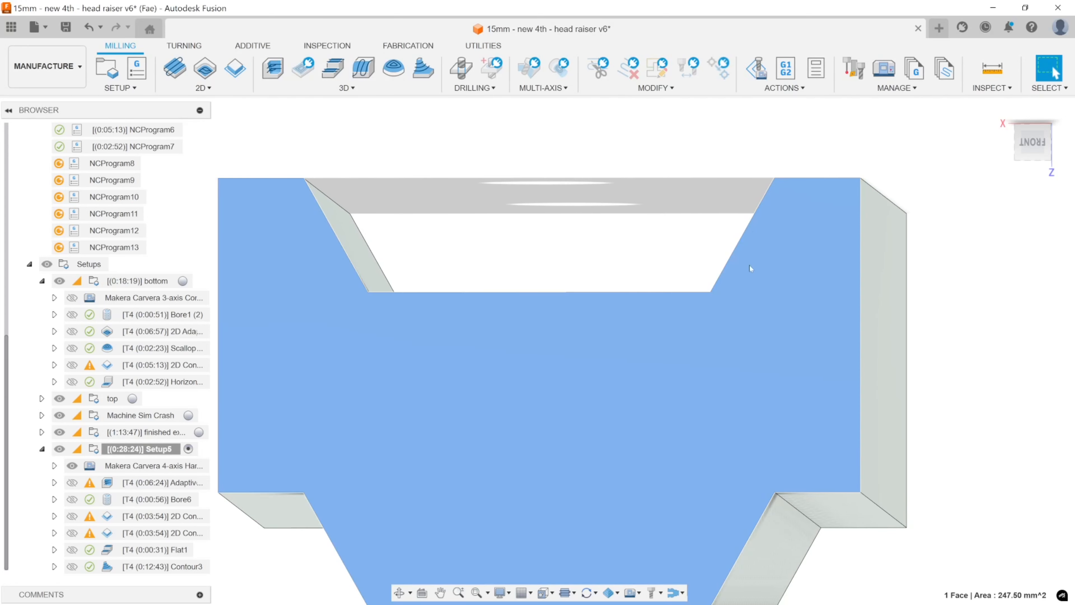
# Create a 2D Contour along the two lower channel edges where the floor meets the sloped walls.
pyautogui.keyDown('shift'); pyautogui.moveTo(766, 292); pyautogui.dragTo(746, 371, button='middle'); pyautogui.keyUp('shift')
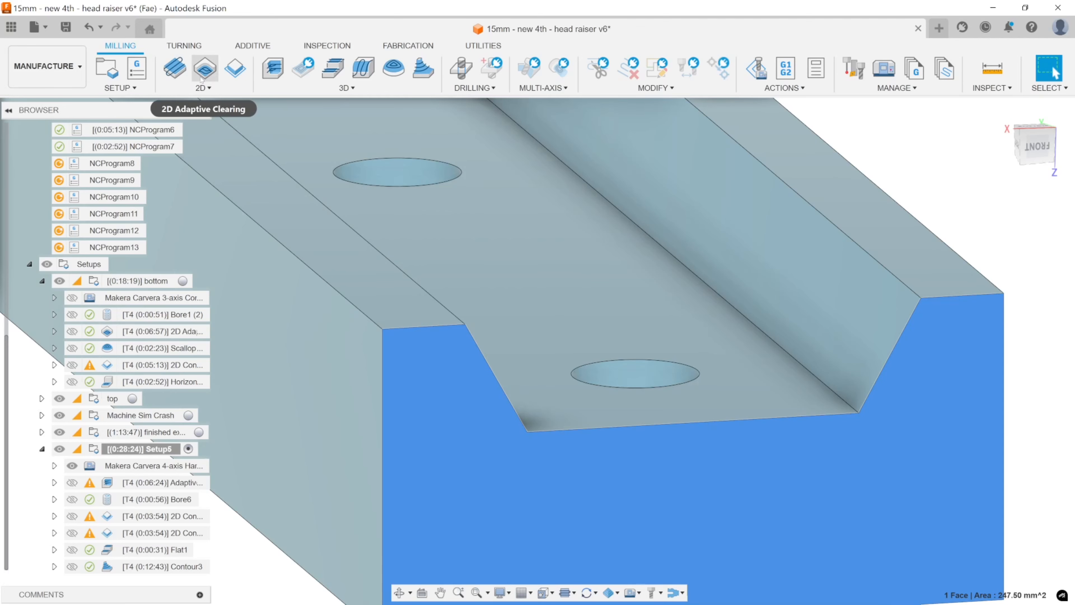
pyautogui.click(235, 68)
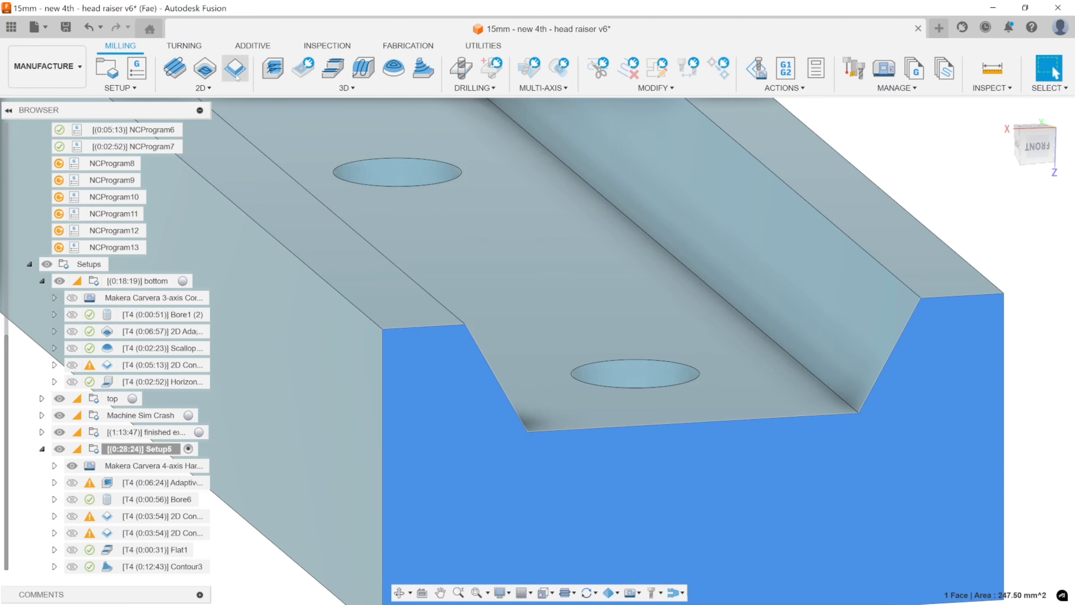
pyautogui.click(786, 348)
pyautogui.keyDown('shift'); pyautogui.moveTo(786, 348); pyautogui.dragTo(550, 323, button='middle'); pyautogui.keyUp('shift')
pyautogui.click(413, 324)
pyautogui.keyDown('shift'); pyautogui.moveTo(604, 353); pyautogui.dragTo(634, 351, button='middle'); pyautogui.keyUp('shift')
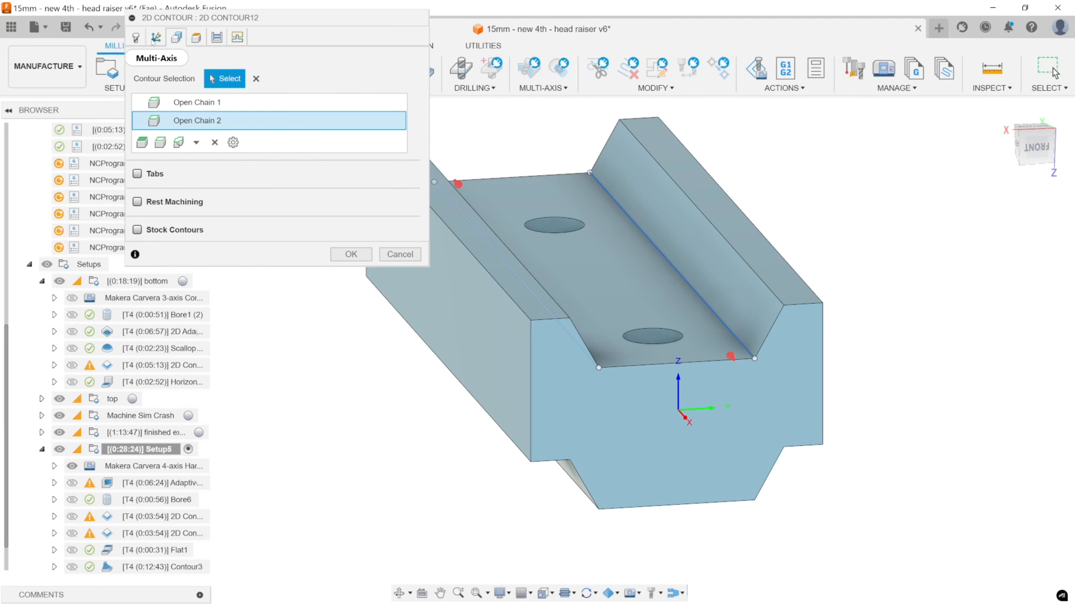
# Enable Stock to Leave for the 2D Contour with -0.1 mm radial and 0 mm axial, and generate the toolpath.
pyautogui.click(217, 38)
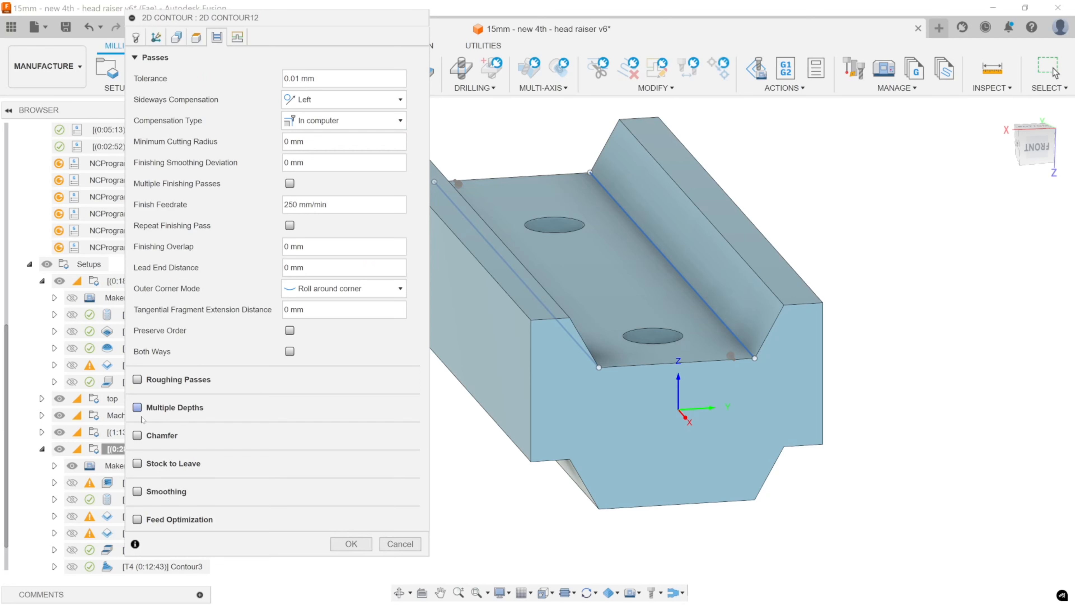
pyautogui.click(137, 463)
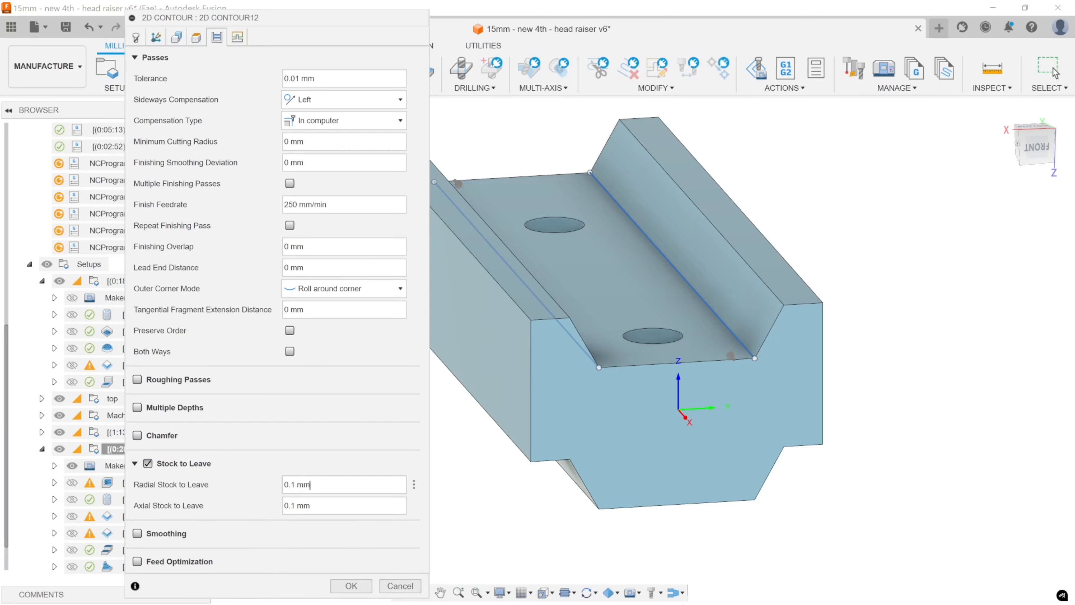
pyautogui.moveTo(315, 484); pyautogui.dragTo(289, 504)
pyautogui.write('0')
pyautogui.click(289, 484)
pyautogui.write('.2')
pyautogui.press('Tab')
pyautogui.write('0')
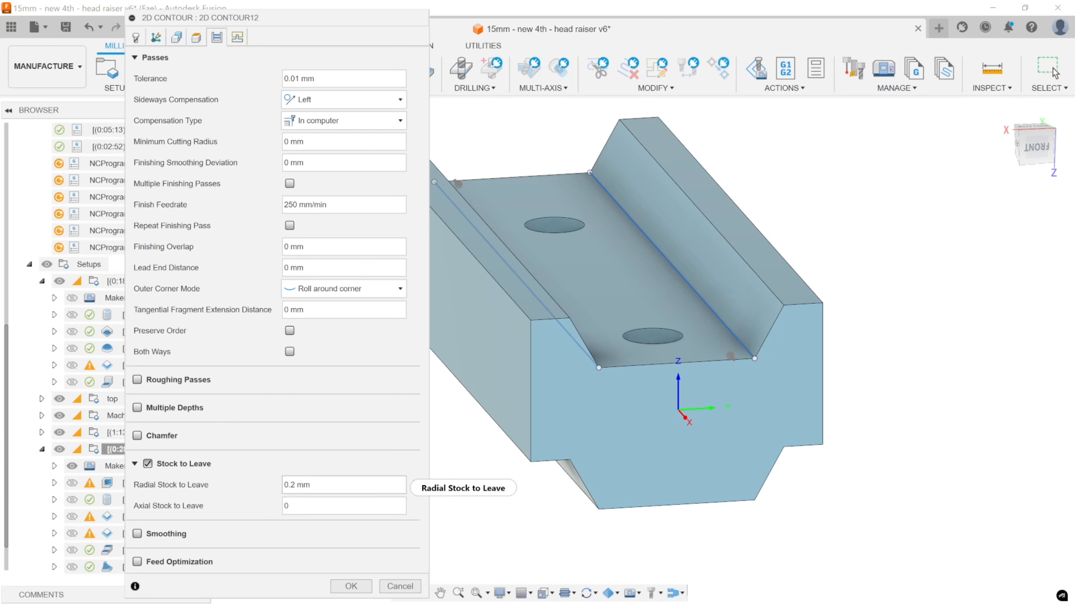
pyautogui.click(289, 484)
pyautogui.write('-')
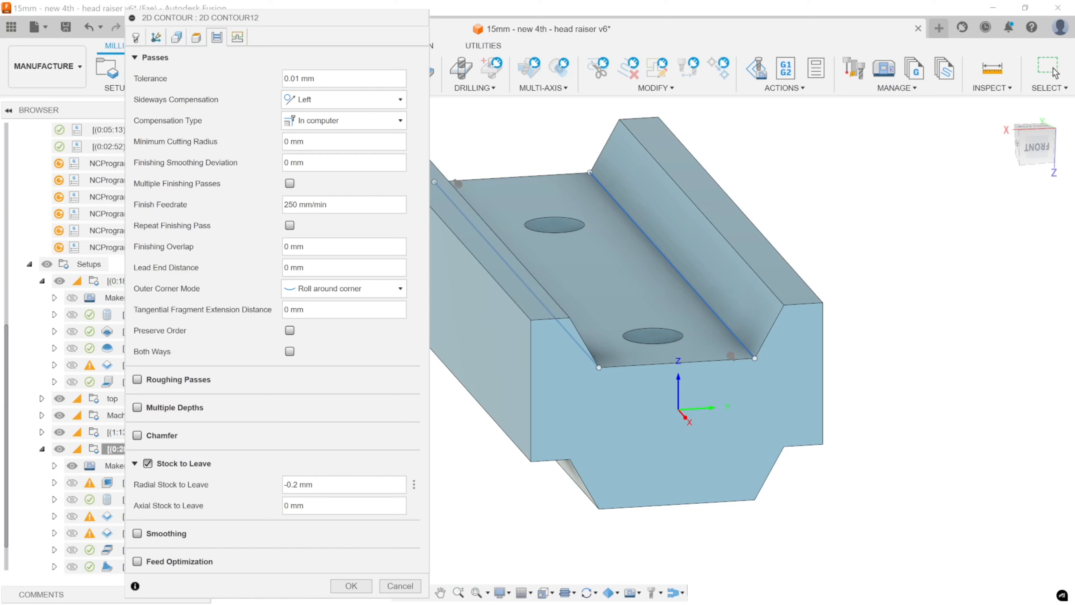
pyautogui.click(297, 484)
pyautogui.press('BackSpace')
pyautogui.write('1')
pyautogui.click(370, 590)
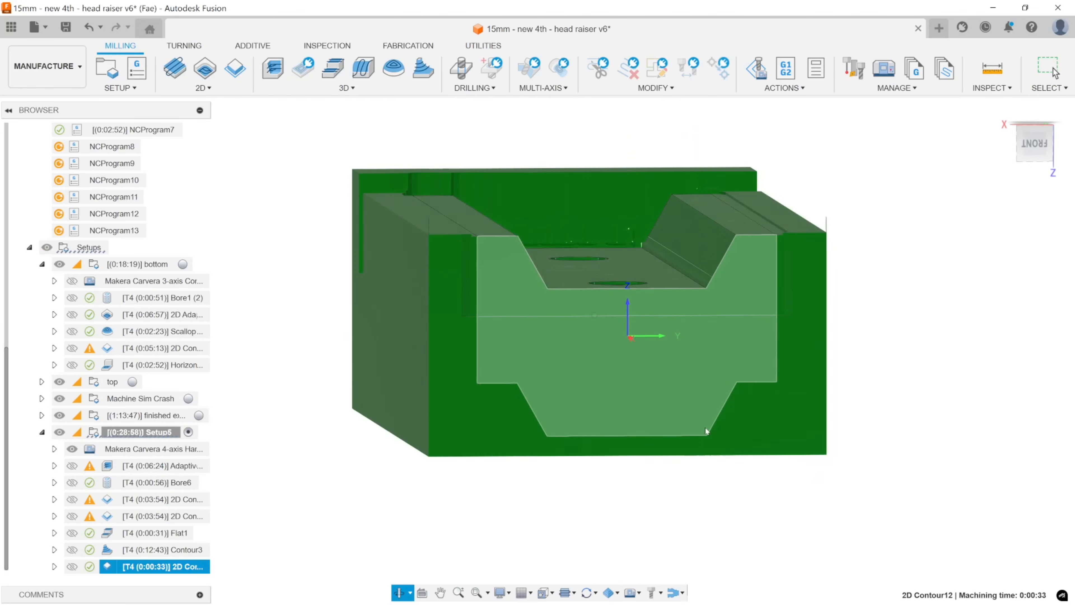
# Check the simulated channel corner up close, and set the 2D Contour's radial stock to leave to -0.2 mm.
pyautogui.scroll(10, 705, 427)
pyautogui.scroll(6, 686, 293)
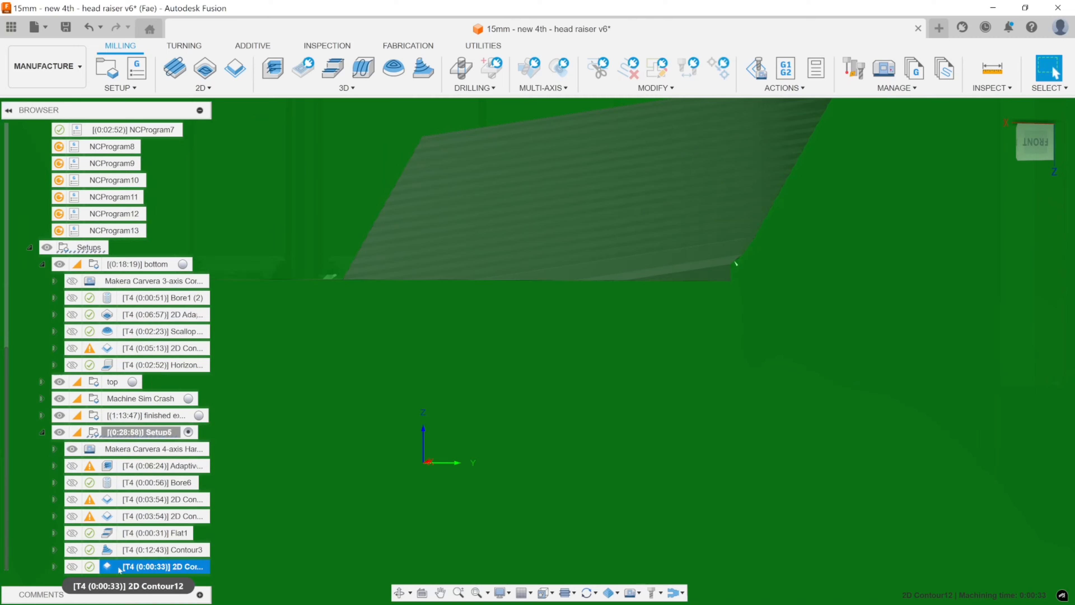
pyautogui.doubleClick(116, 567)
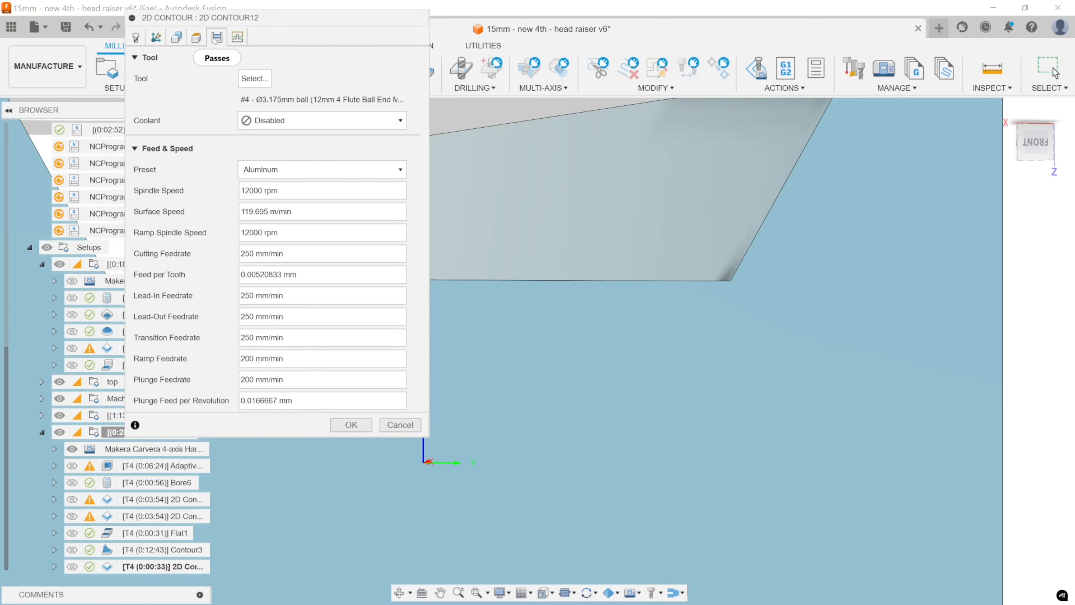
pyautogui.click(217, 38)
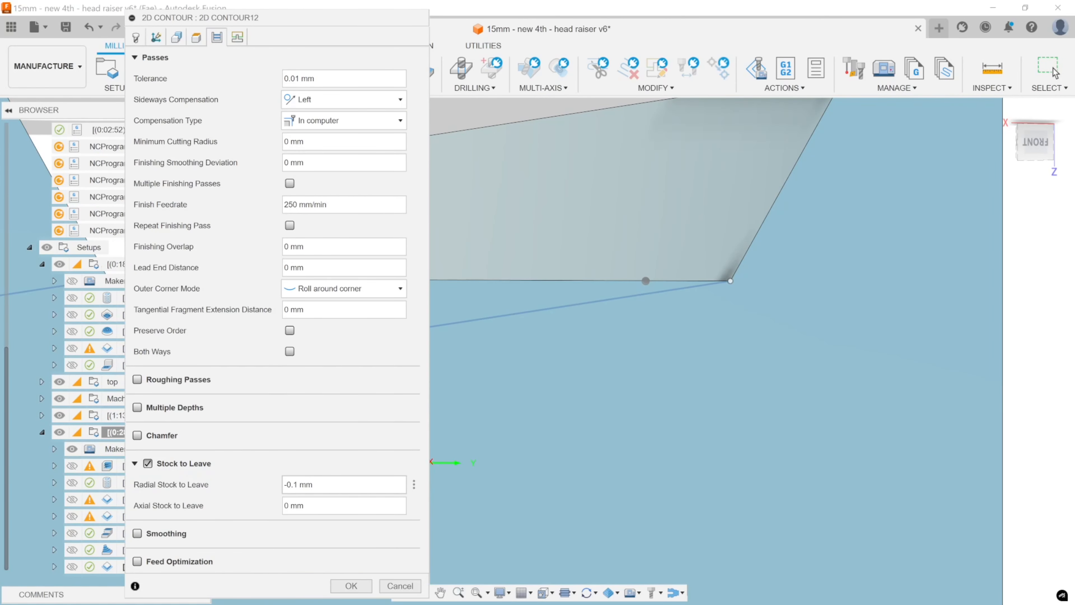
pyautogui.press('BackSpace')
pyautogui.write('2')
pyautogui.click(351, 586)
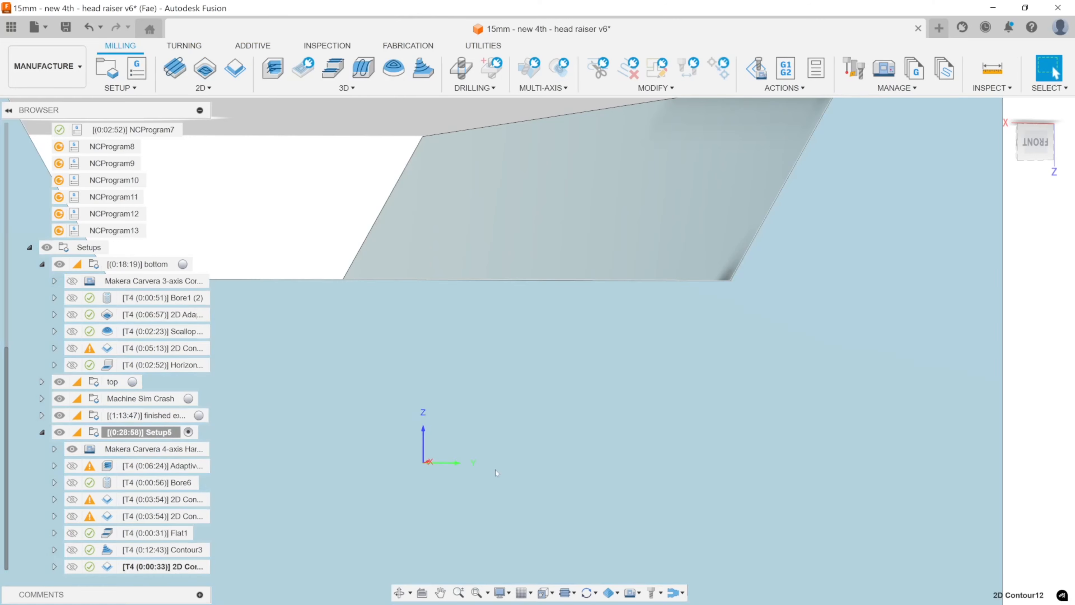
# Capture the simulated channel with Snipping Tool and mark the areas along both floor corners, then close the capture.
pyautogui.keyDown('shift'); pyautogui.moveTo(683, 176); pyautogui.dragTo(681, 181, button='middle'); pyautogui.keyUp('shift')
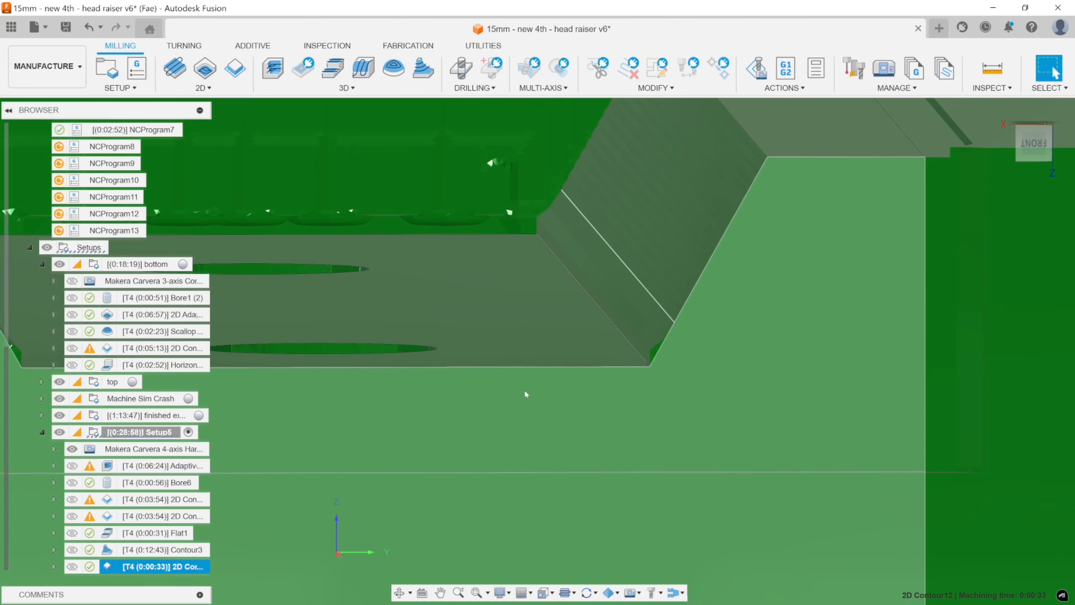
pyautogui.keyDown('shift'); pyautogui.moveTo(525, 394); pyautogui.dragTo(550, 366, button='middle'); pyautogui.keyUp('shift')
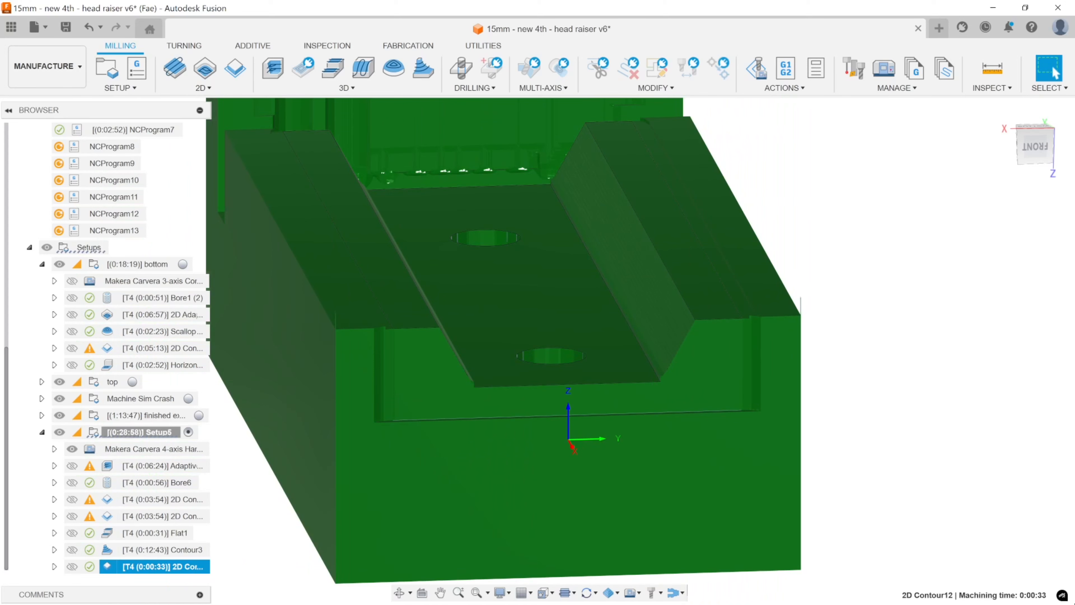
pyautogui.hotkey('alt', 'Tab')
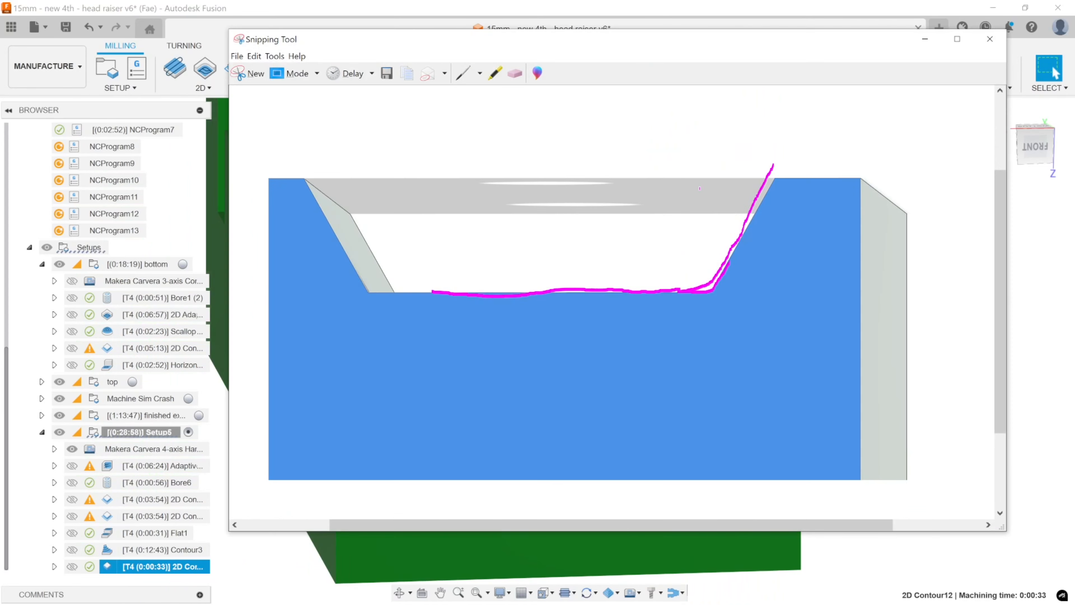
pyautogui.hotkey('alt', 'Tab')
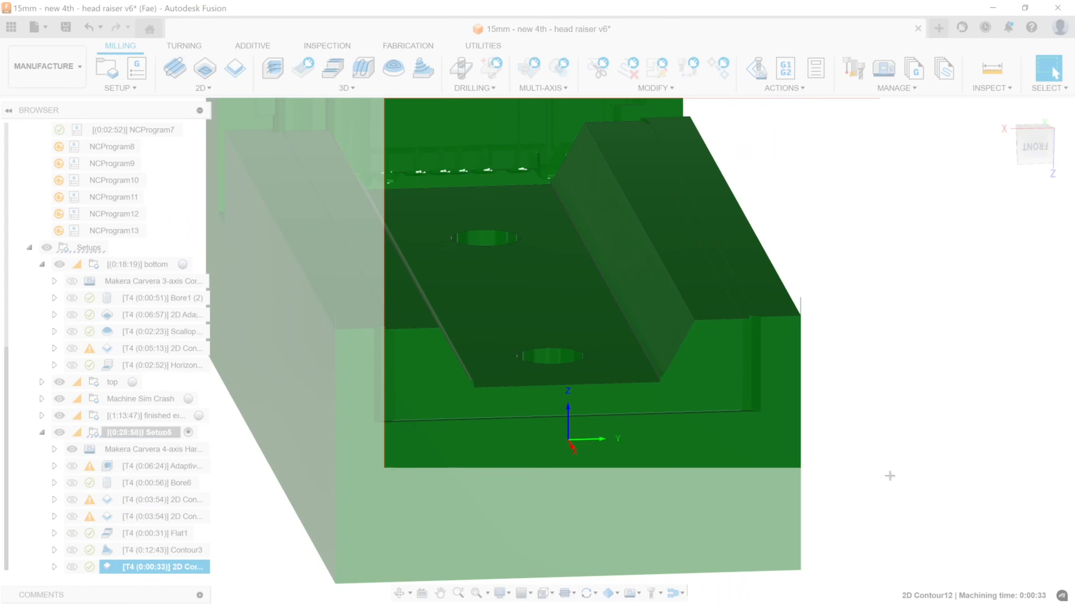
pyautogui.moveTo(890, 475); pyautogui.dragTo(893, 479)
pyautogui.moveTo(646, 380)
pyautogui.mouseDown()
pyautogui.moveTo(622, 355)
pyautogui.moveTo(598, 276)
pyautogui.moveTo(544, 183)
pyautogui.moveTo(651, 383)
pyautogui.moveTo(607, 323)
pyautogui.mouseUp()
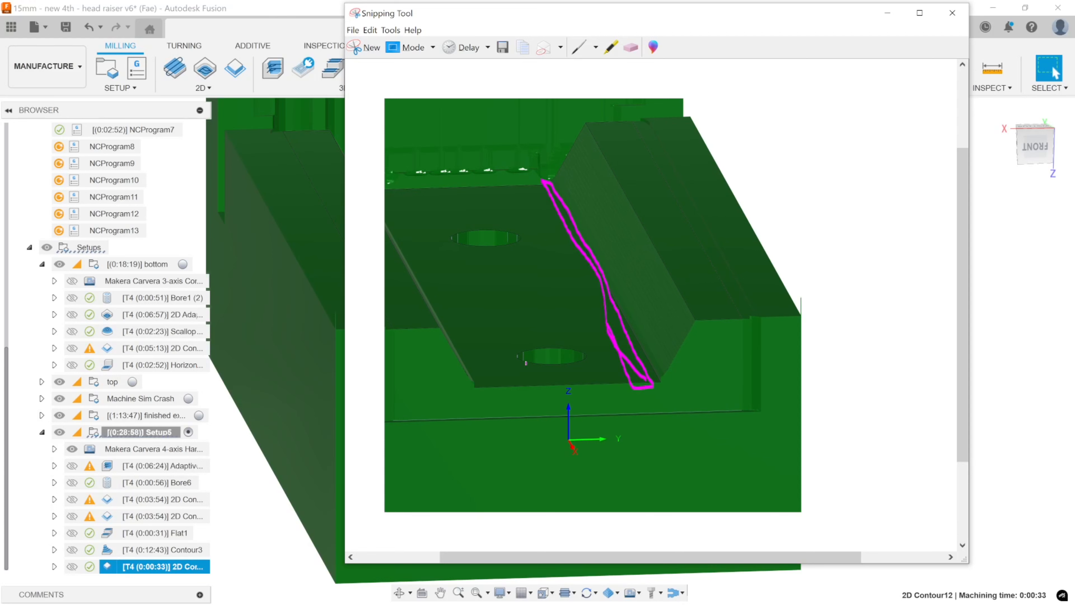
pyautogui.moveTo(474, 389); pyautogui.dragTo(477, 361)
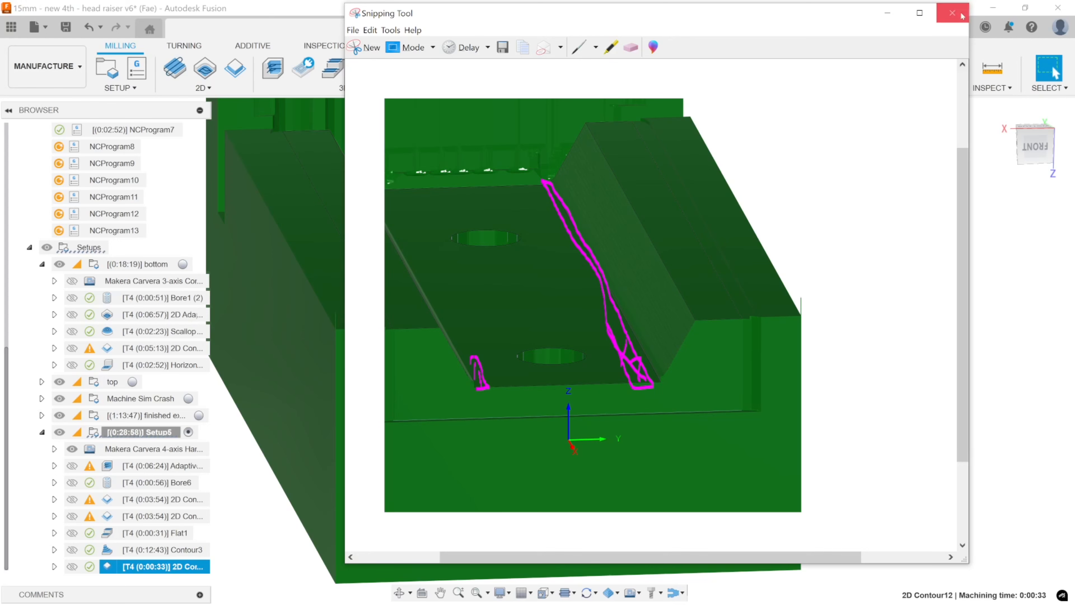
pyautogui.click(953, 13)
# Duplicate Setup5 with its operations and make the copy the active setup.
pyautogui.click(723, 293)
pyautogui.scroll(-4, 673, 308)
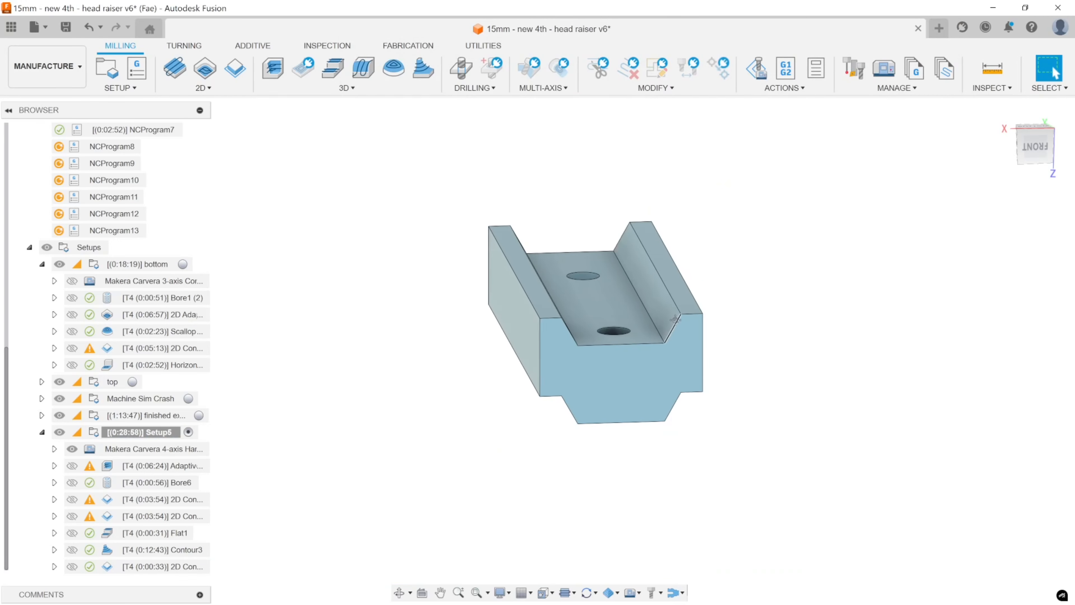
pyautogui.moveTo(673, 308); pyautogui.dragTo(754, 287, button='middle')
pyautogui.keyDown('shift'); pyautogui.moveTo(753, 287); pyautogui.dragTo(726, 300, button='middle'); pyautogui.keyUp('shift')
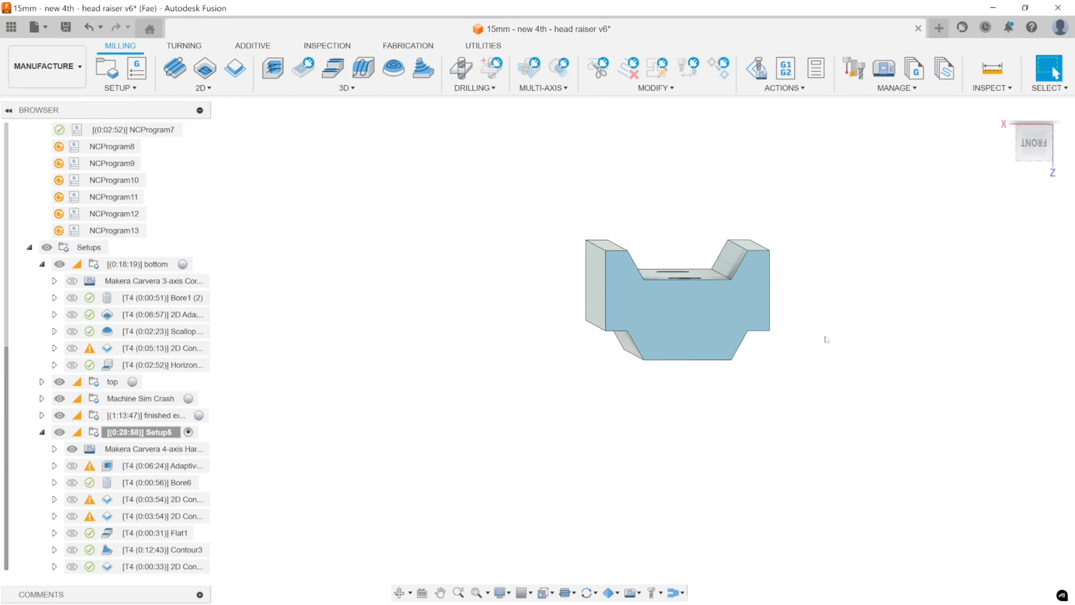
pyautogui.click(143, 432)
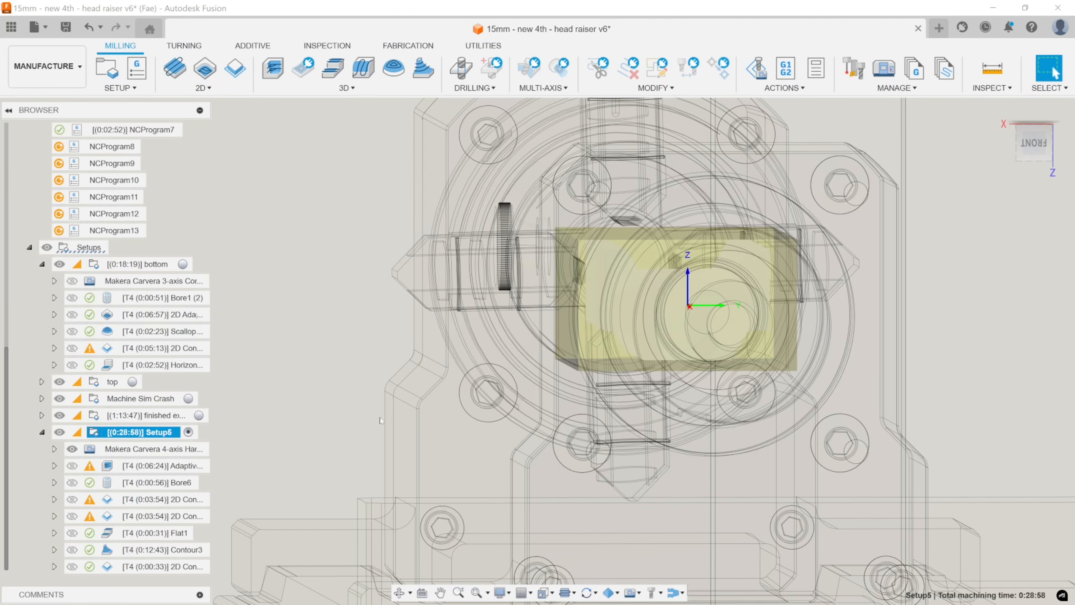
pyautogui.click(42, 433)
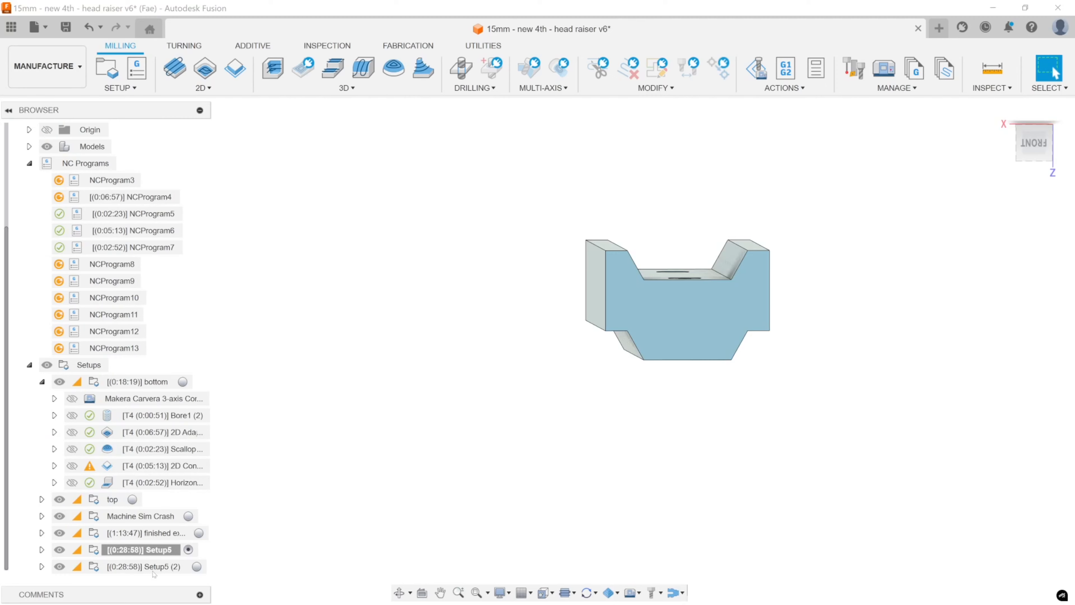
pyautogui.click(173, 567)
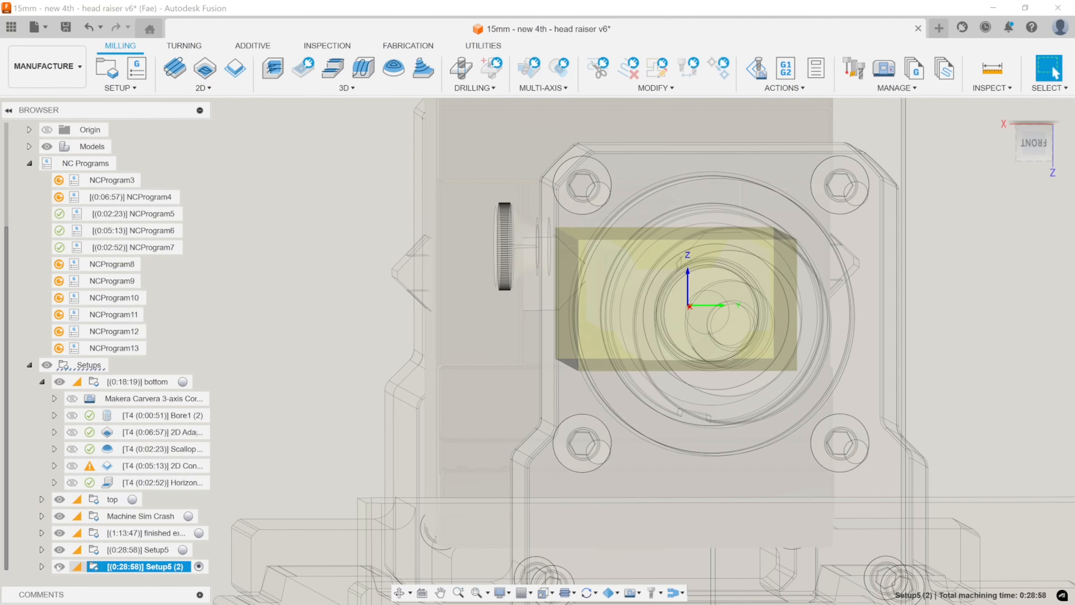
# Delete all seven machining operations from the duplicated setup, from the Adaptive through the last 2D Contour.
pyautogui.click(42, 566)
pyautogui.scroll(-5, 186, 478)
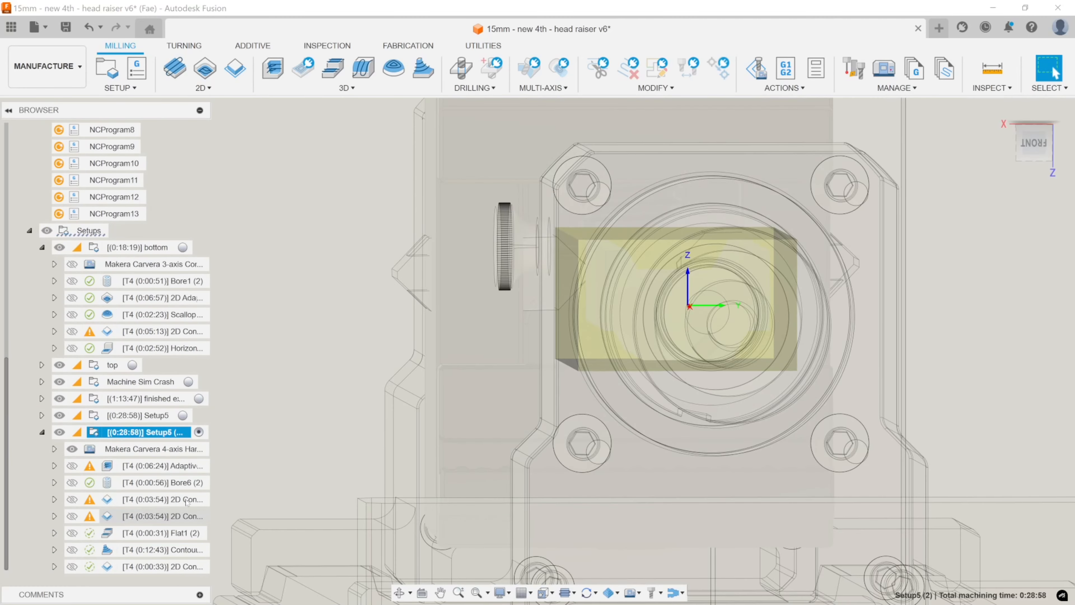
pyautogui.click(186, 466)
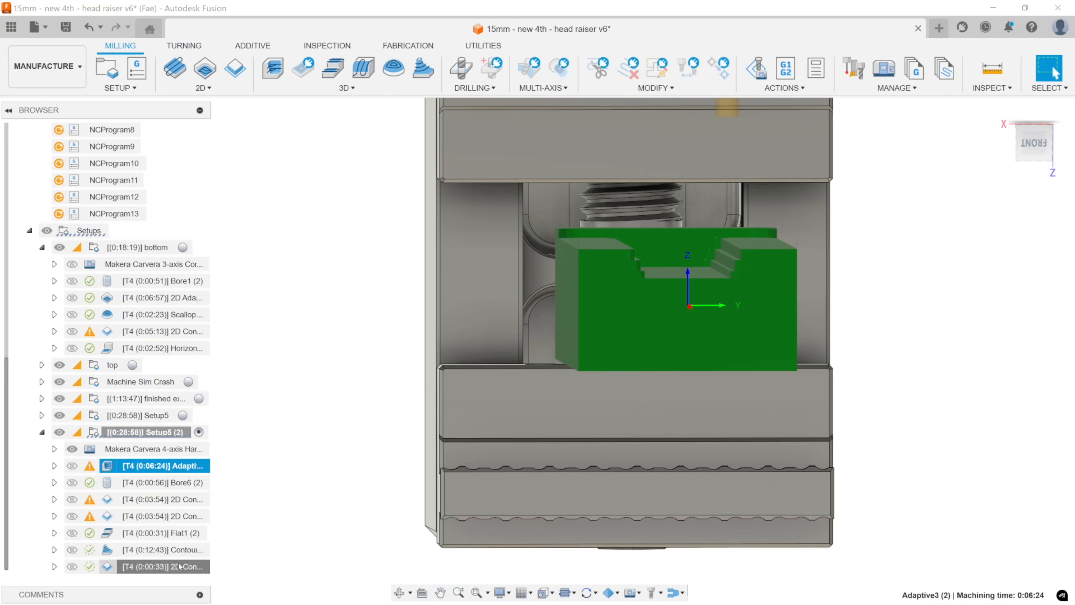
pyautogui.keyDown('shift'); pyautogui.click(185, 563); pyautogui.keyUp('shift')
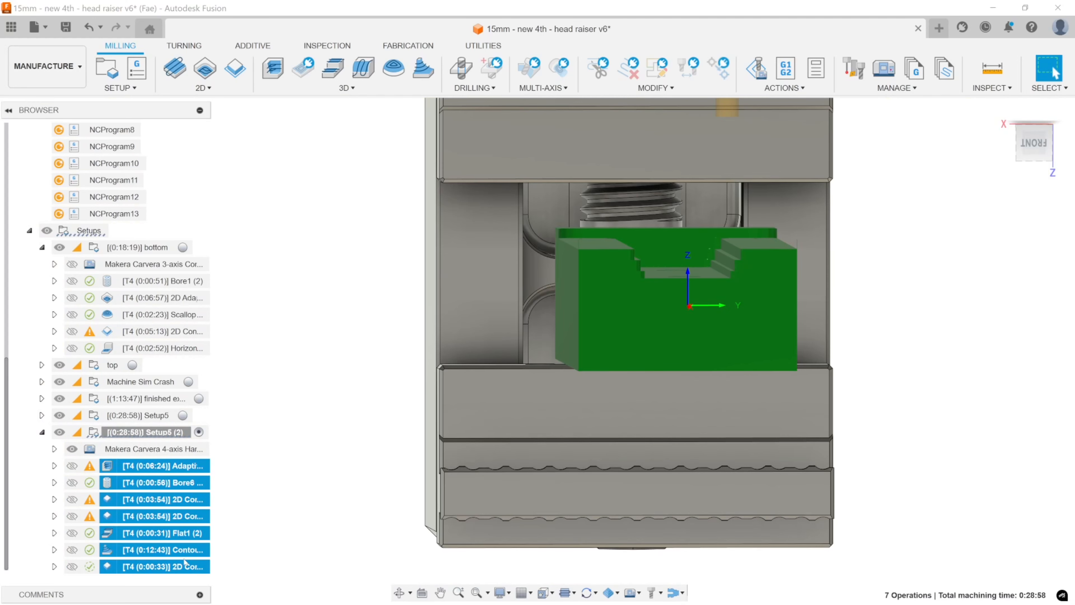
pyautogui.click(184, 552)
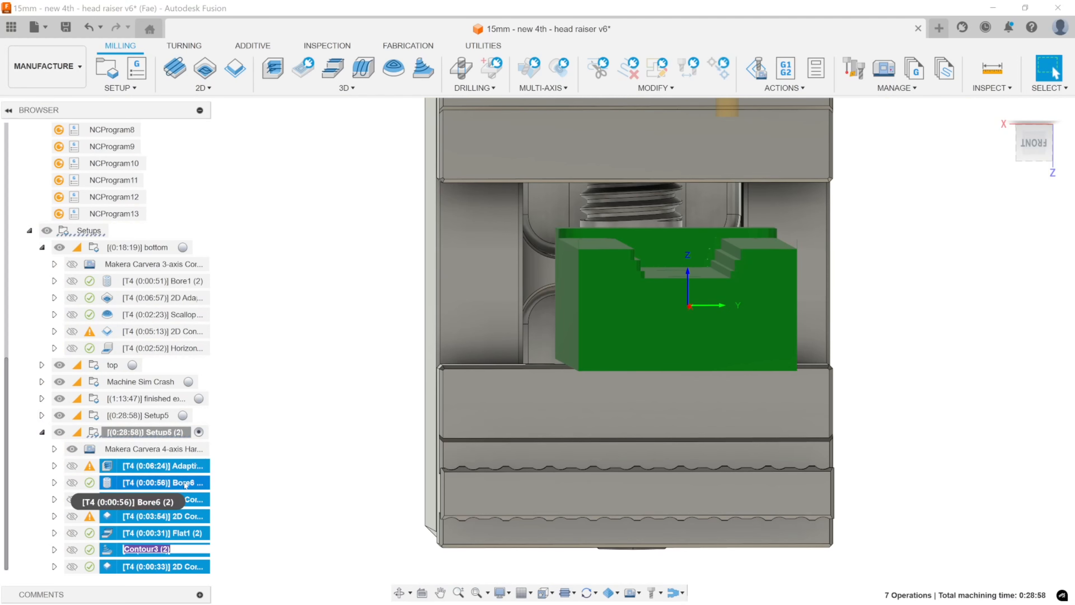
pyautogui.press('Escape')
pyautogui.press('Delete')
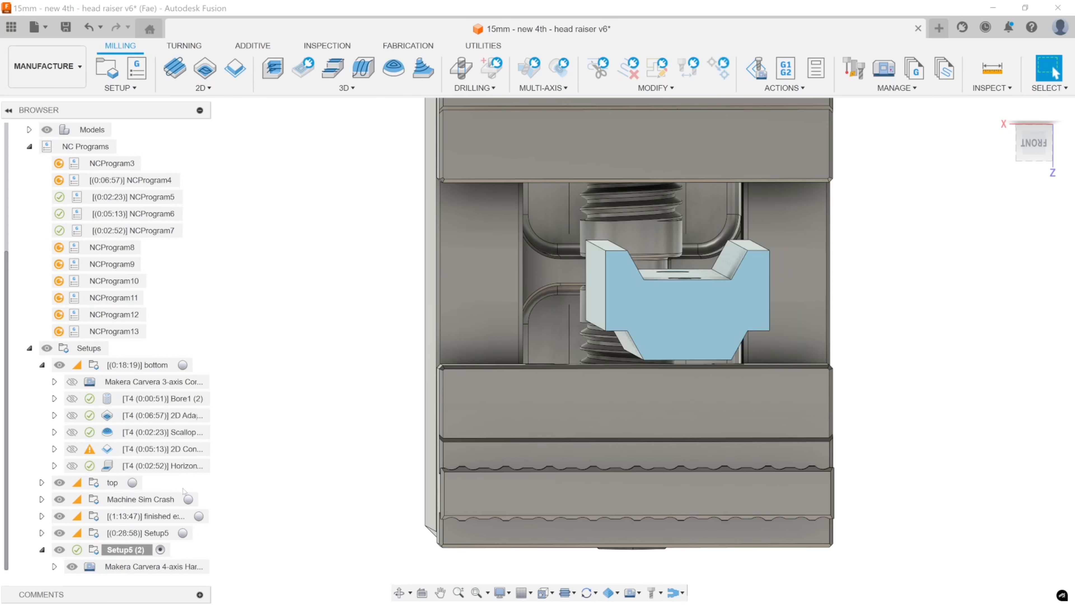
# Reorient the duplicated setup's work coordinate system by using the channel's sloped wall on the +Y side as its Z axis face.
pyautogui.doubleClick(102, 550)
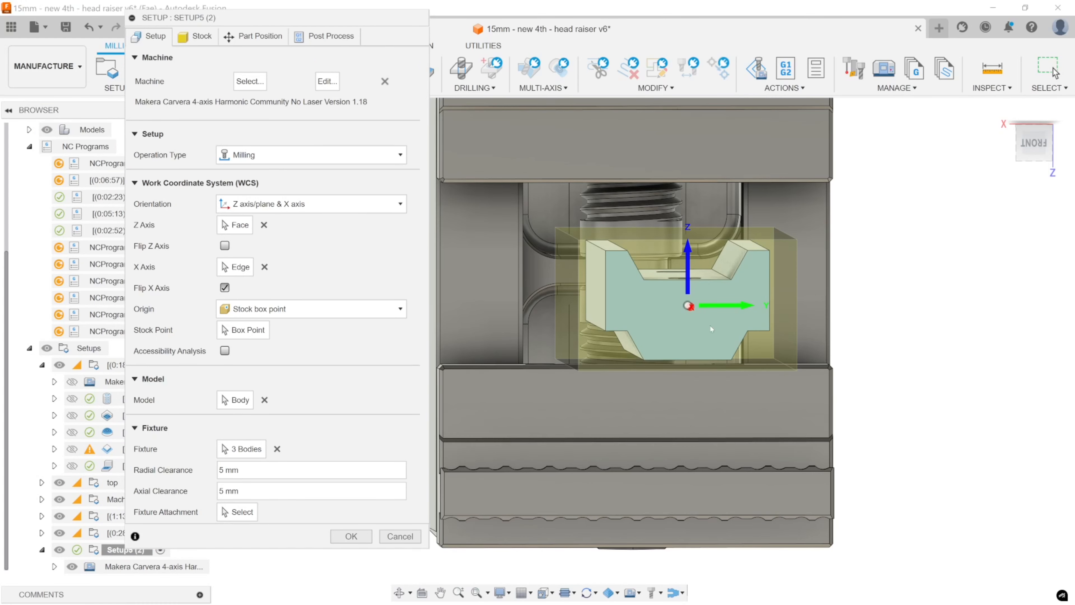
pyautogui.moveTo(698, 342); pyautogui.dragTo(724, 334, button='middle')
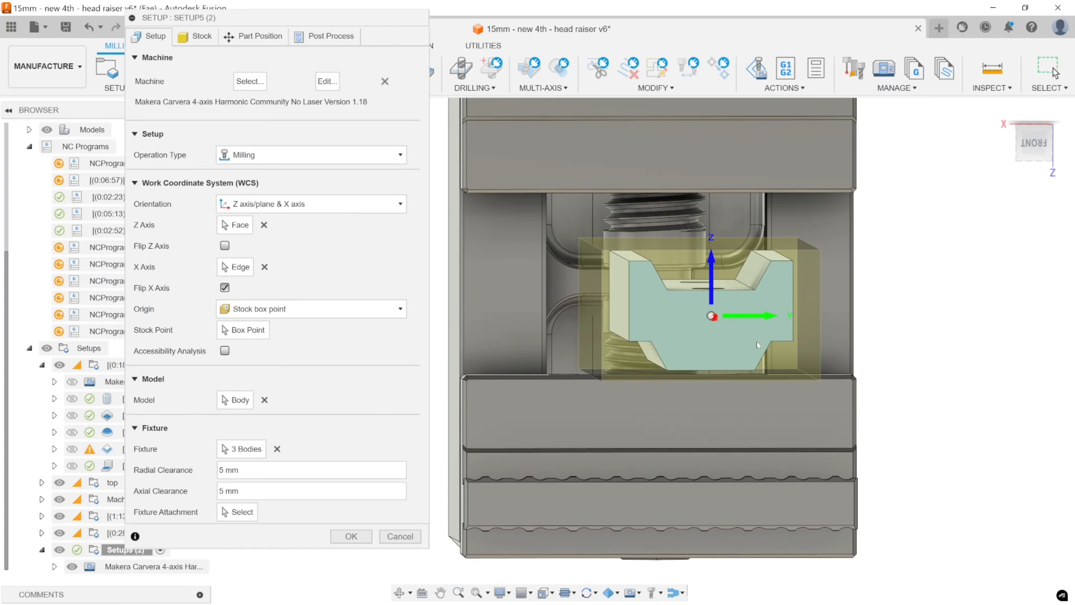
pyautogui.keyDown('shift'); pyautogui.moveTo(757, 324); pyautogui.dragTo(764, 346, button='middle'); pyautogui.keyUp('shift')
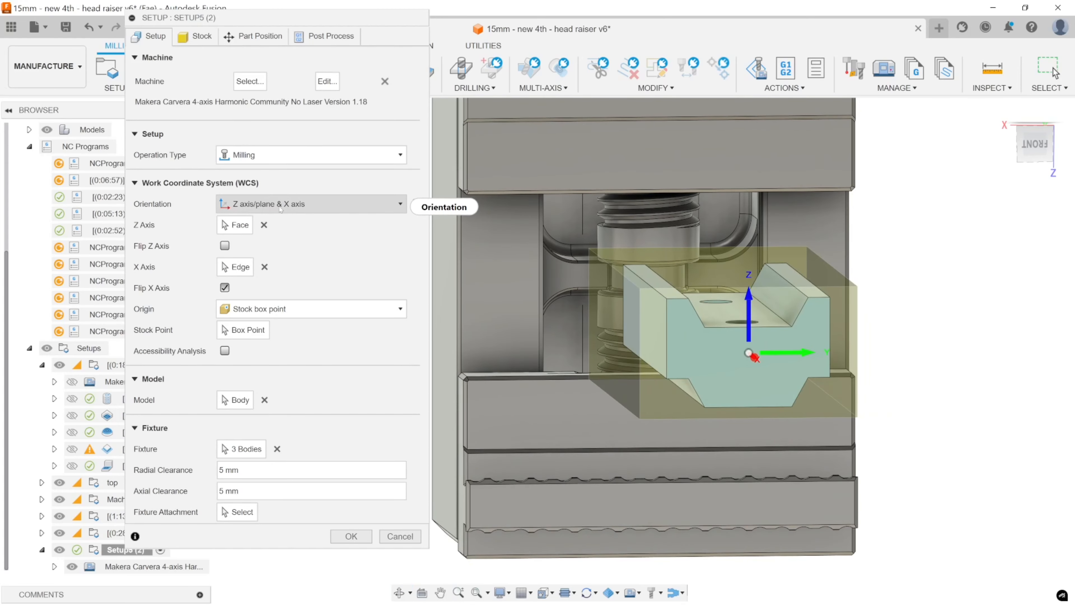
pyautogui.moveTo(280, 209)
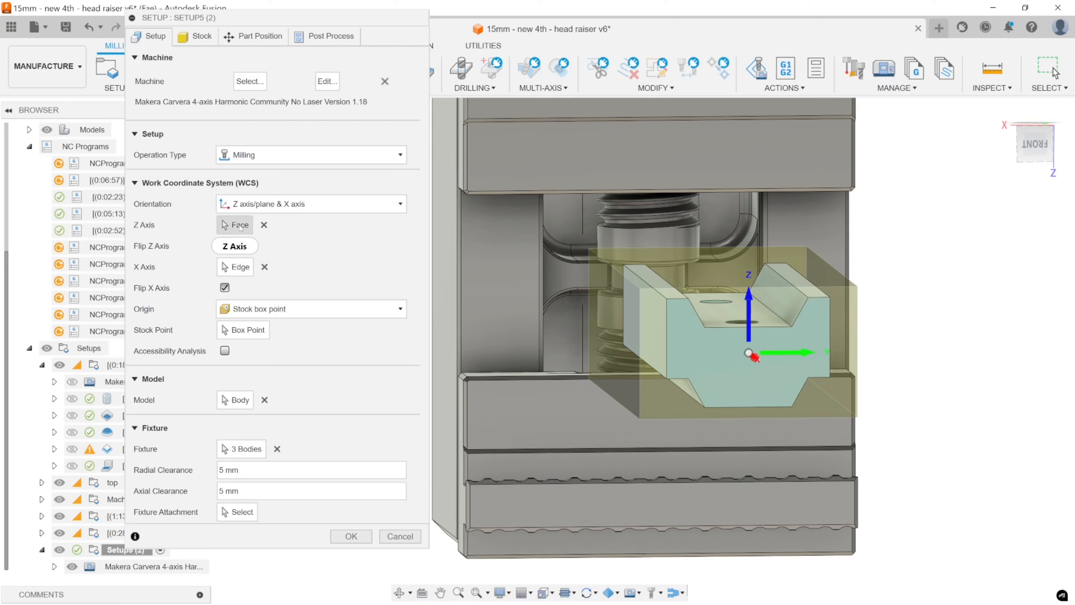
pyautogui.click(235, 225)
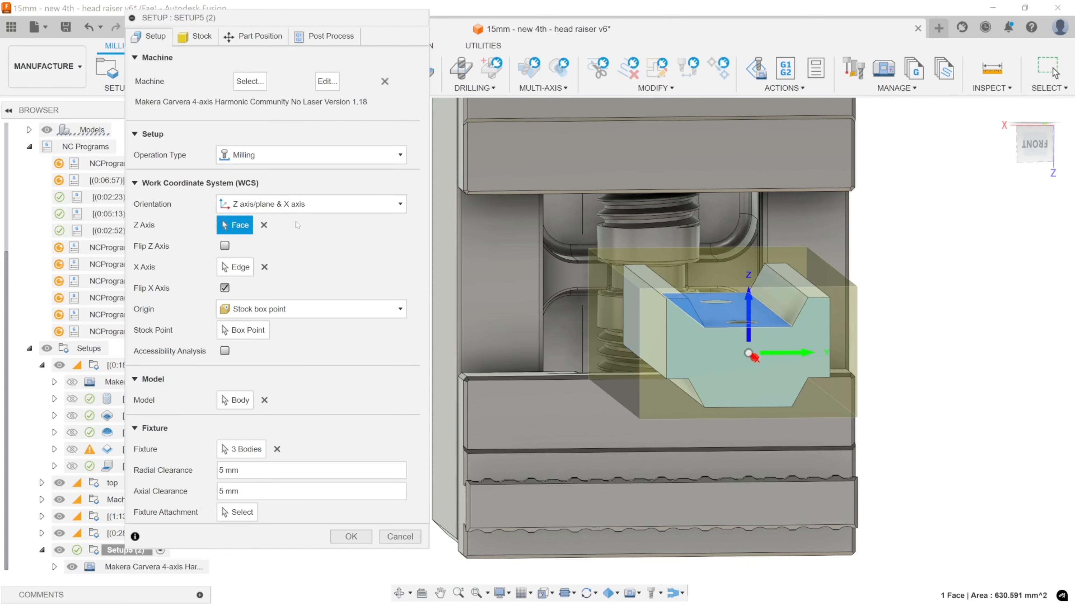
pyautogui.click(785, 306)
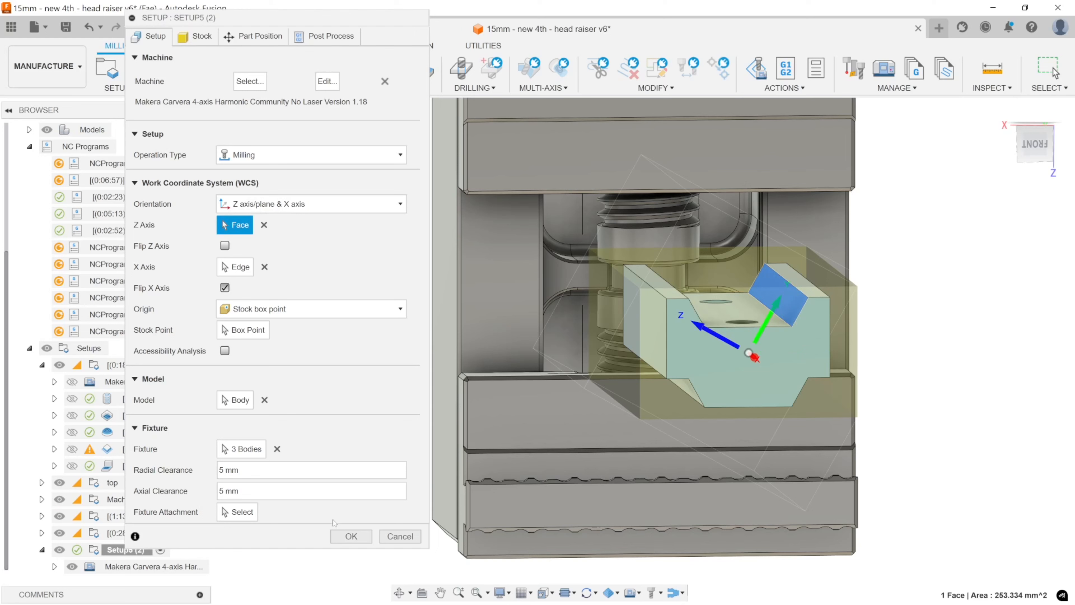
pyautogui.click(351, 537)
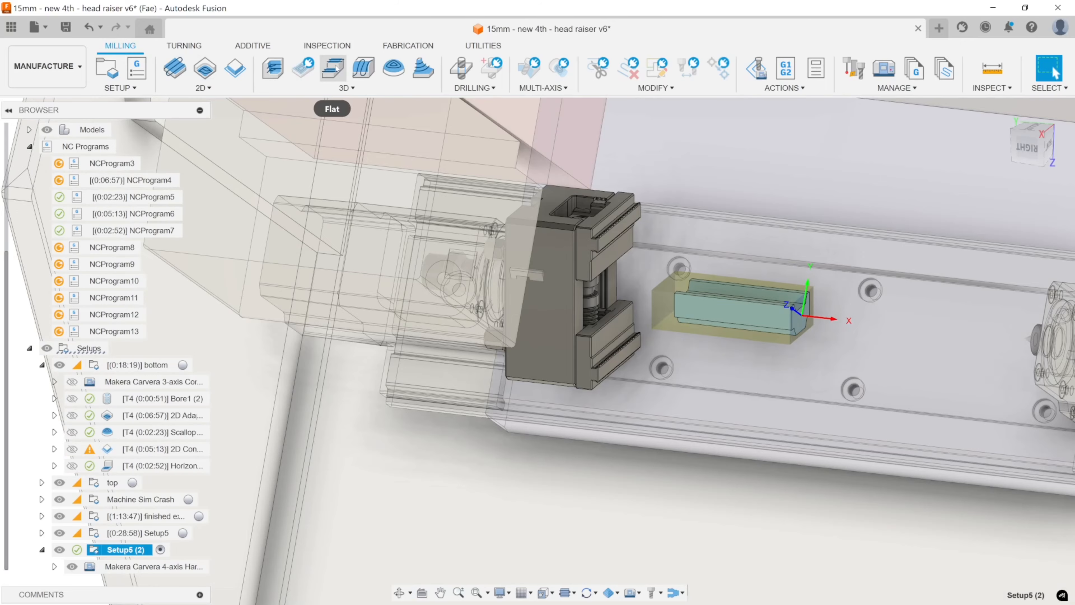
# Measure the angle between the channel's sloped wall edge and its floor edge on the end face, then close the measurement.
pyautogui.keyDown('shift'); pyautogui.moveTo(563, 288); pyautogui.dragTo(516, 275, button='middle'); pyautogui.keyUp('shift')
pyautogui.scroll(6, 840, 279)
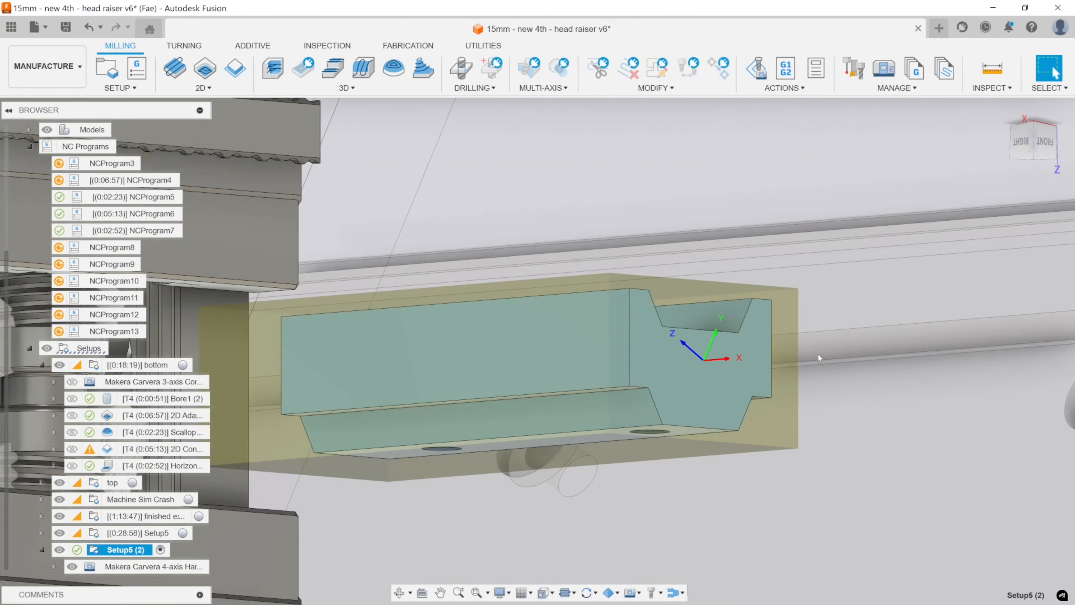
pyautogui.scroll(2, 818, 357)
pyautogui.press('i')
pyautogui.click(710, 331)
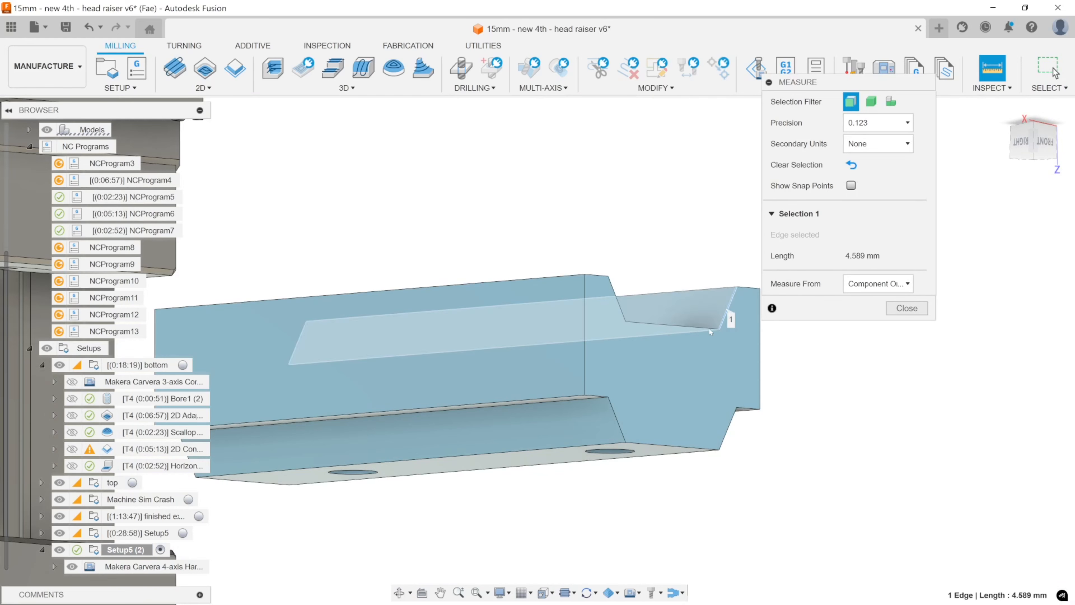
pyautogui.click(706, 328)
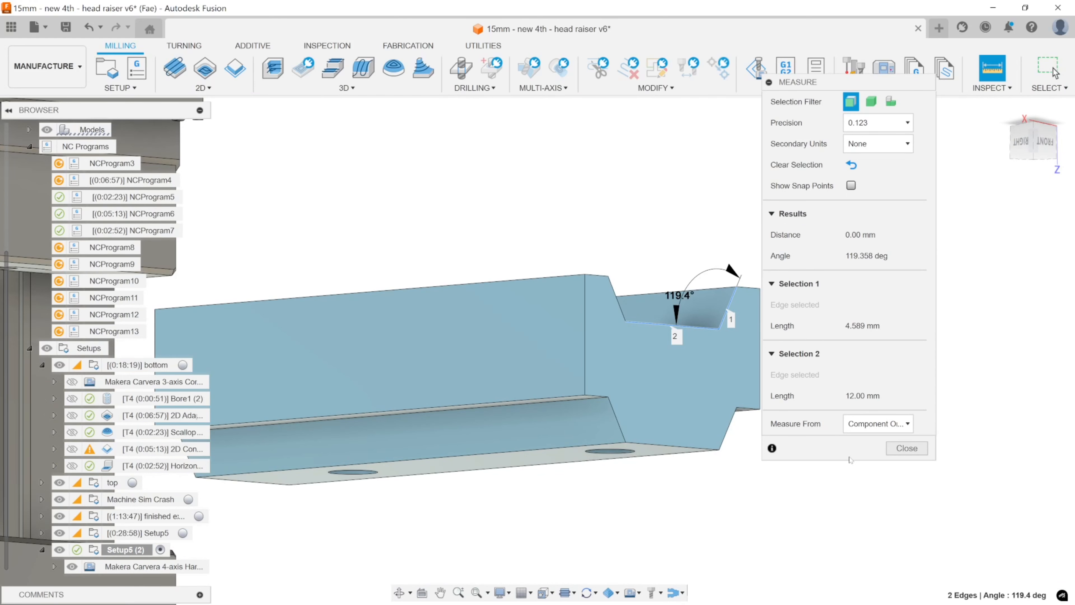
pyautogui.press('Escape')
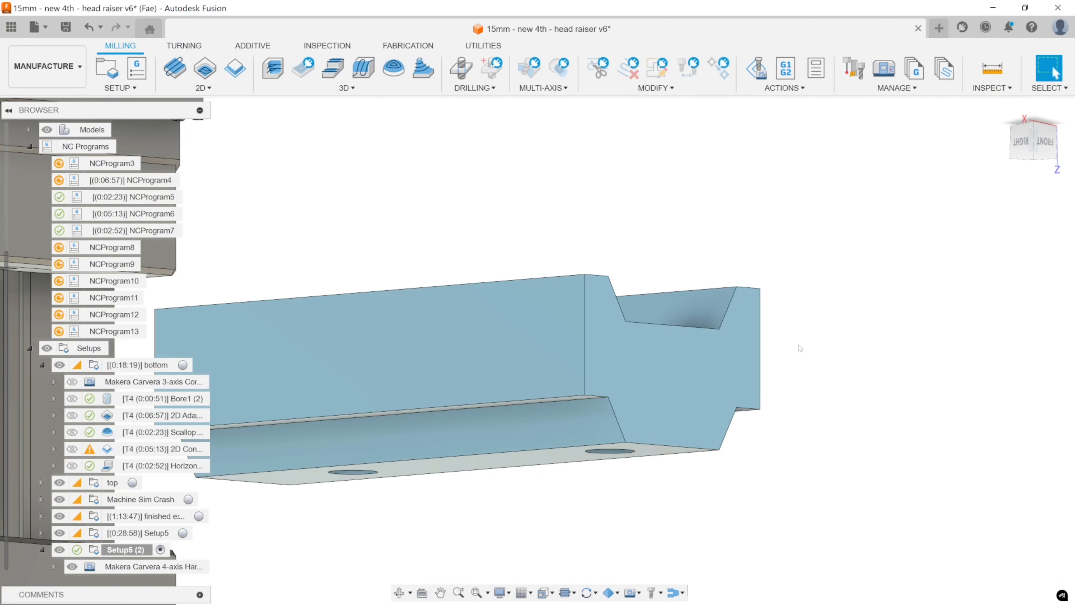
# Create a Flat operation in the duplicated setup with the 3.175 mm ball end mill and Aluminum preset.
pyautogui.moveTo(509, 264)
pyautogui.keyDown('shift'); pyautogui.mouseDown(button='middle')
pyautogui.moveTo(471, 247)
pyautogui.moveTo(508, 247)
pyautogui.moveTo(510, 264)
pyautogui.moveTo(525, 229)
pyautogui.mouseUp(button='middle'); pyautogui.keyUp('shift')
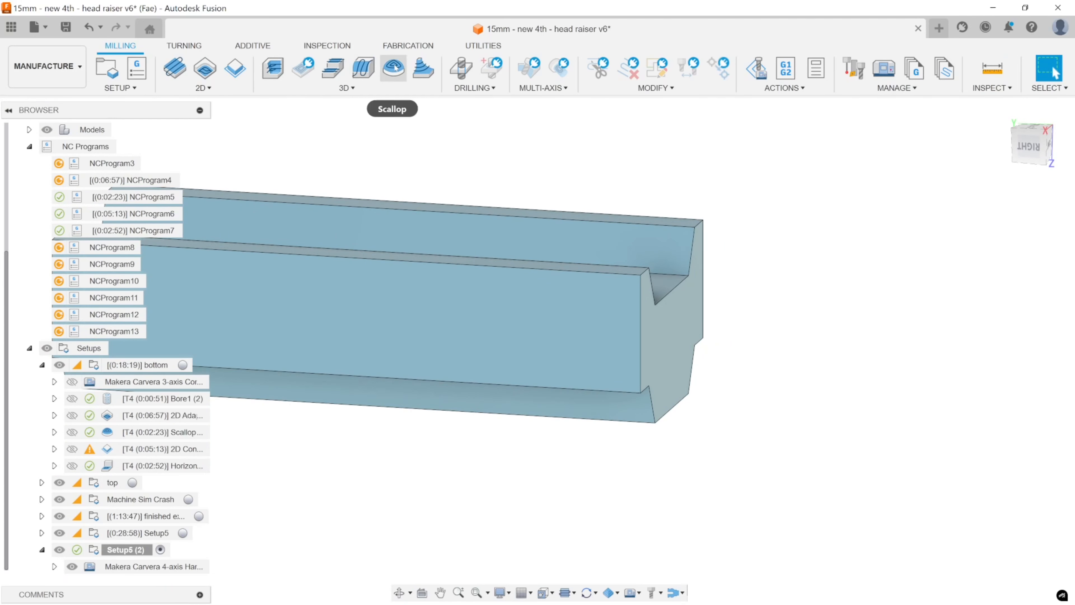
pyautogui.click(334, 70)
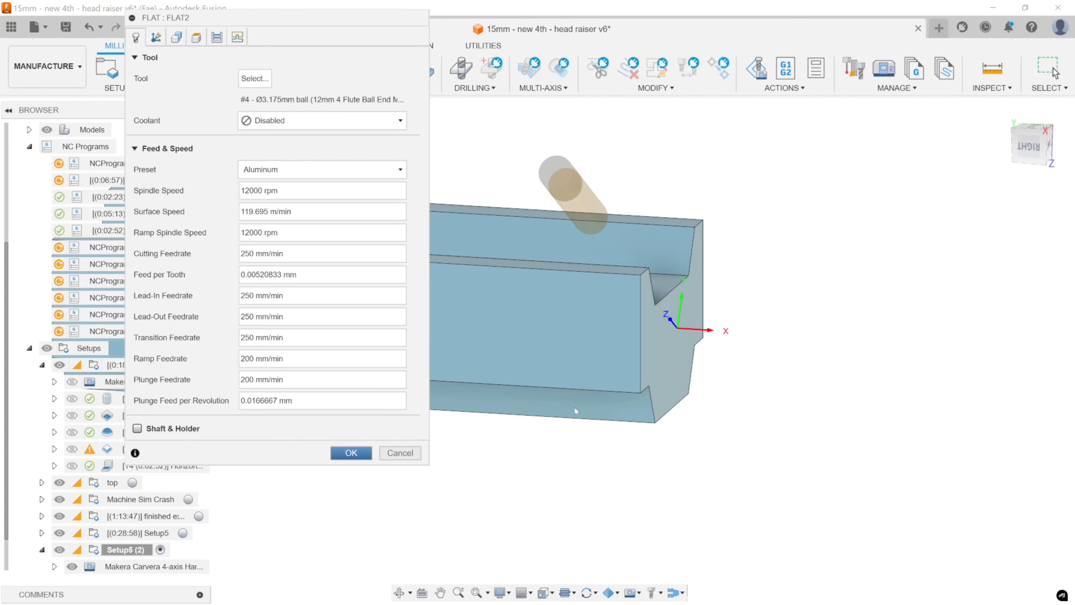
pyautogui.press('Return')
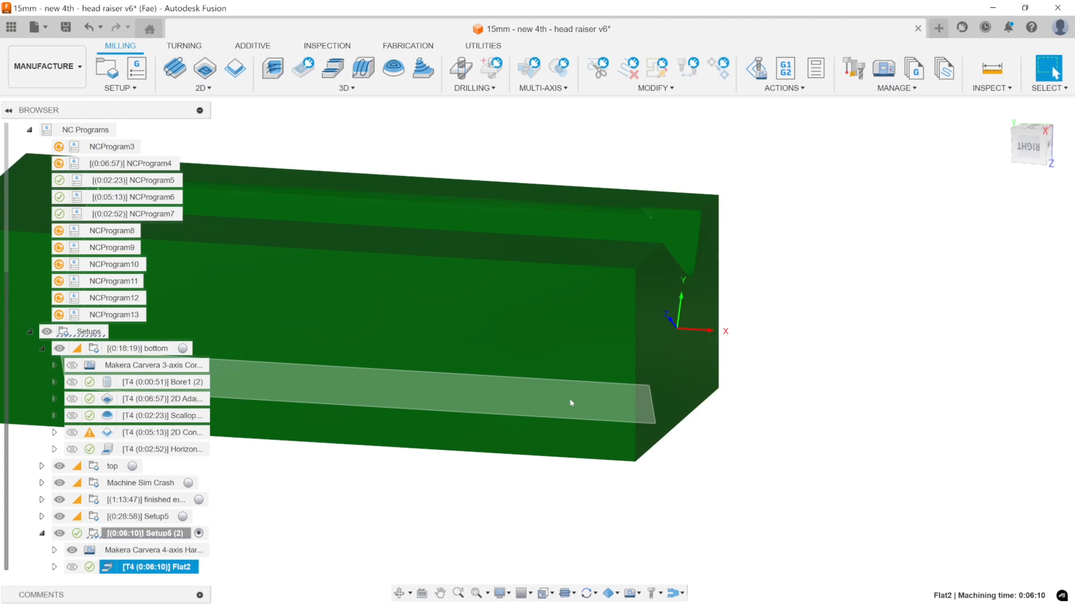
# Run Accessibility Analysis on the duplicated setup to check the channel's faces and turn it off again.
pyautogui.moveTo(542, 413); pyautogui.dragTo(593, 400, button='middle')
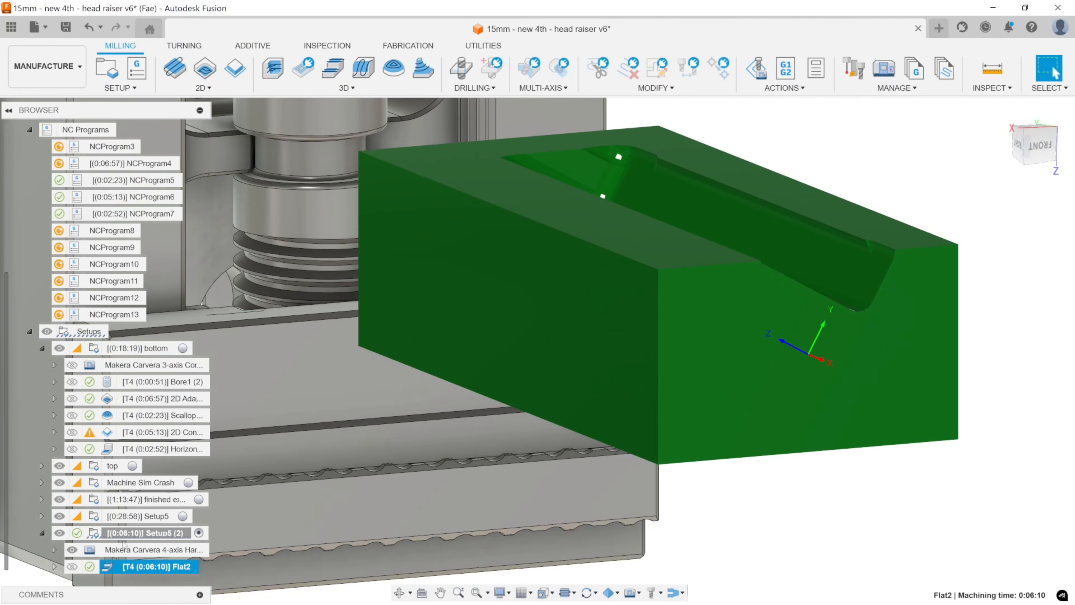
pyautogui.doubleClick(108, 535)
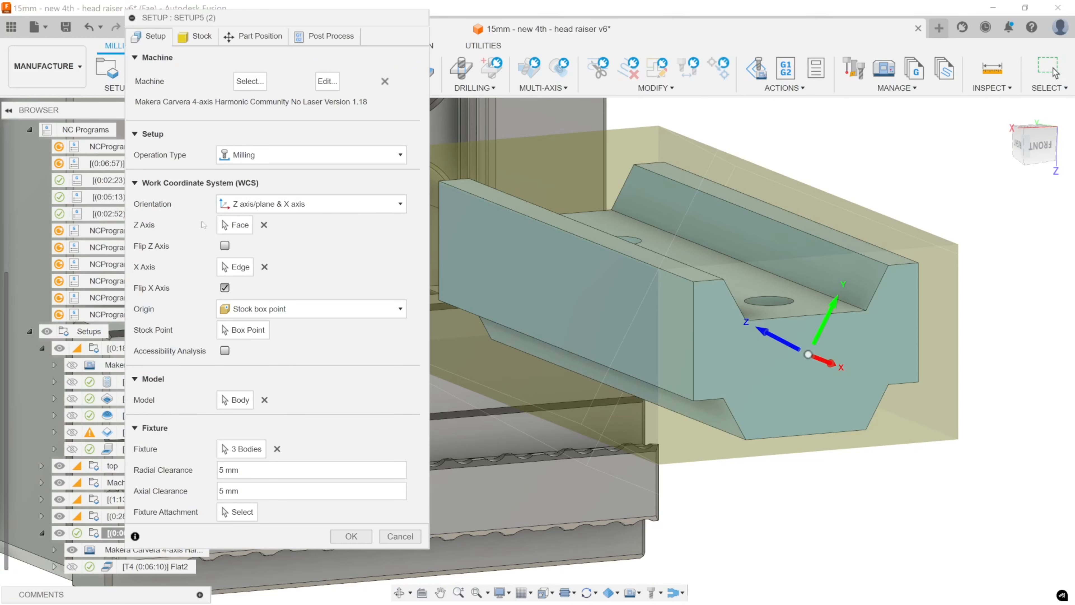
pyautogui.click(225, 351)
pyautogui.scroll(-3, 813, 308)
pyautogui.scroll(-3, 813, 308)
pyautogui.moveTo(812, 308); pyautogui.dragTo(764, 331, button='middle')
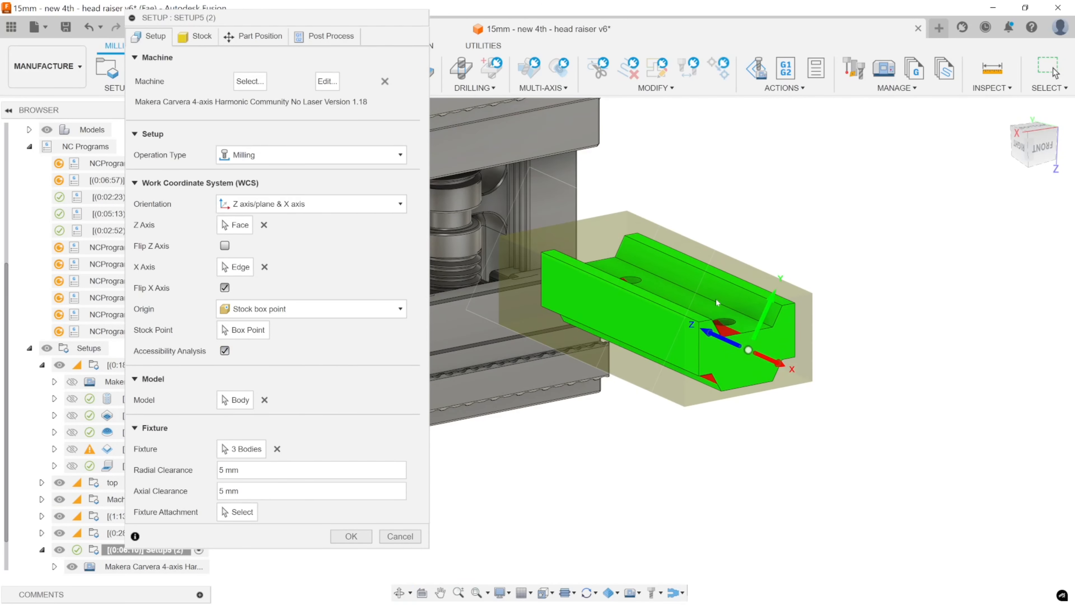
pyautogui.moveTo(716, 302)
pyautogui.keyDown('shift'); pyautogui.mouseDown(button='middle')
pyautogui.moveTo(834, 302)
pyautogui.moveTo(721, 317)
pyautogui.mouseUp(button='middle'); pyautogui.keyUp('shift')
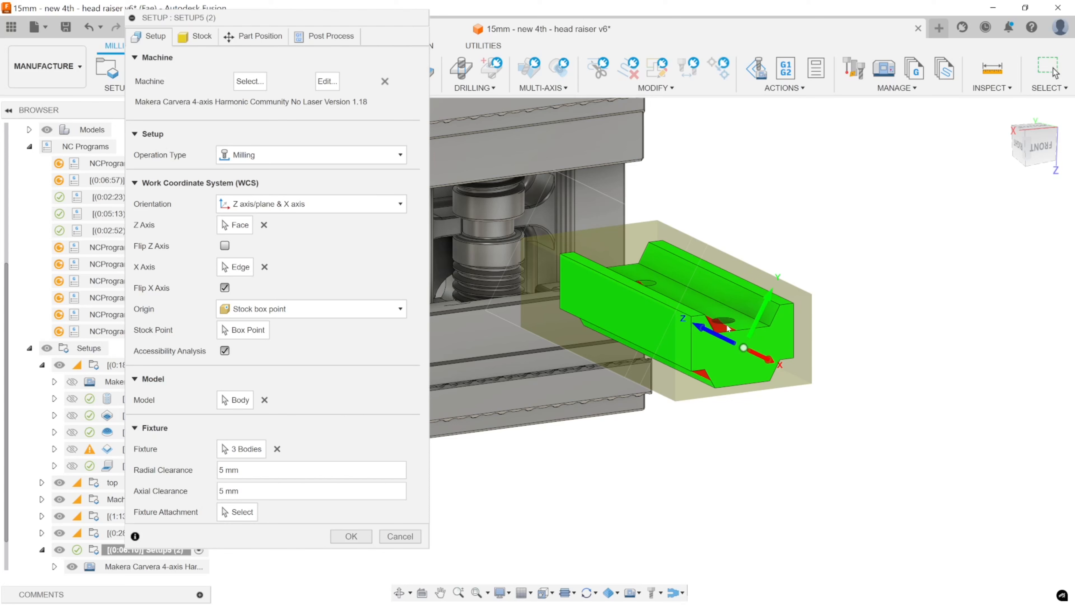
pyautogui.click(225, 350)
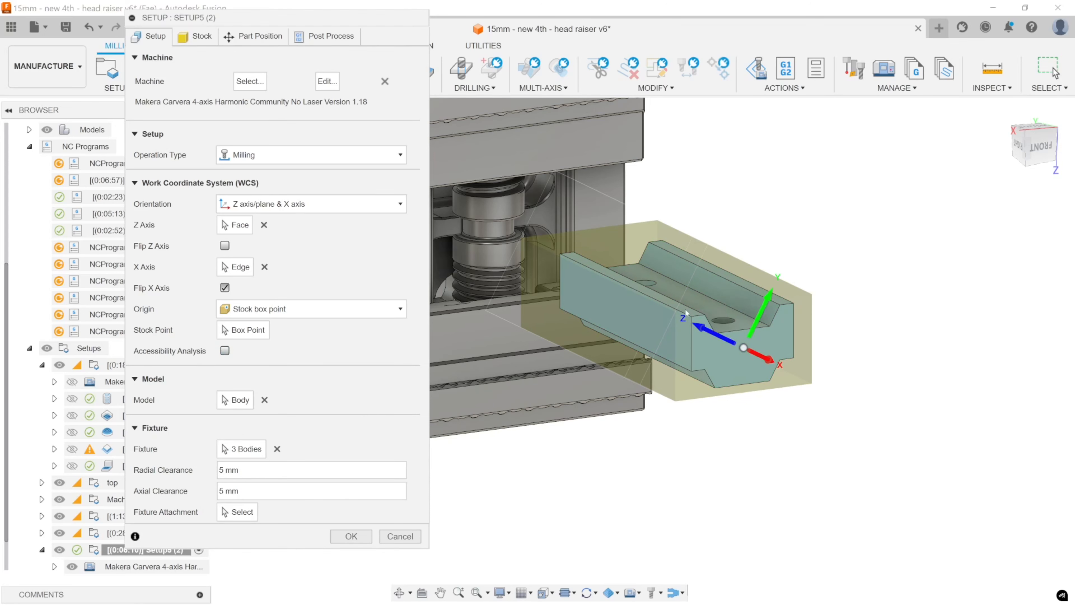
# Set the duplicated setup's stock to From preceding setup with Continue Rest Machining enabled.
pyautogui.click(202, 37)
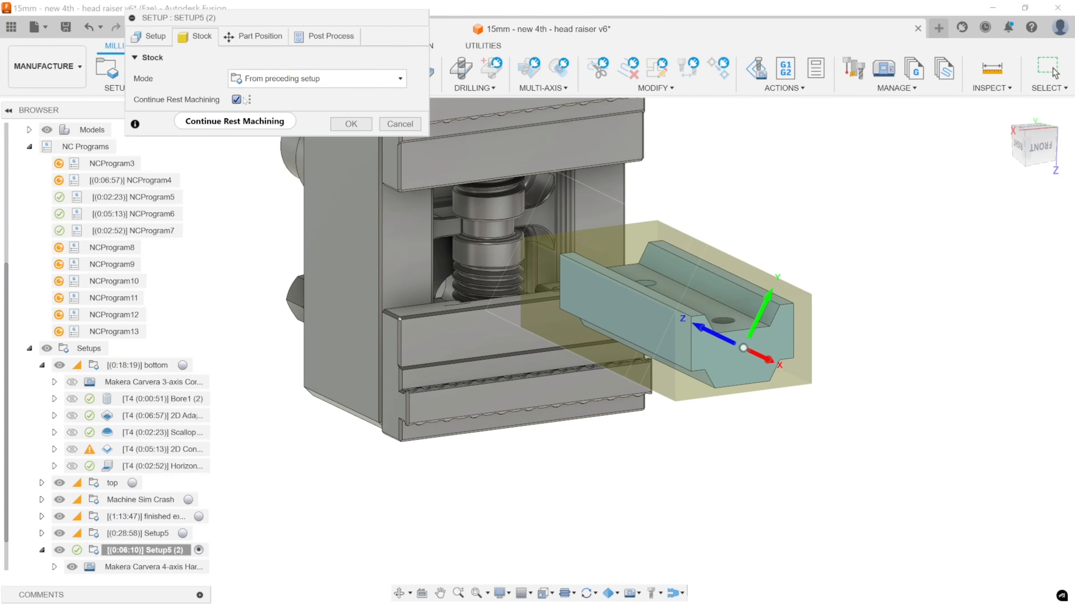
pyautogui.click(353, 127)
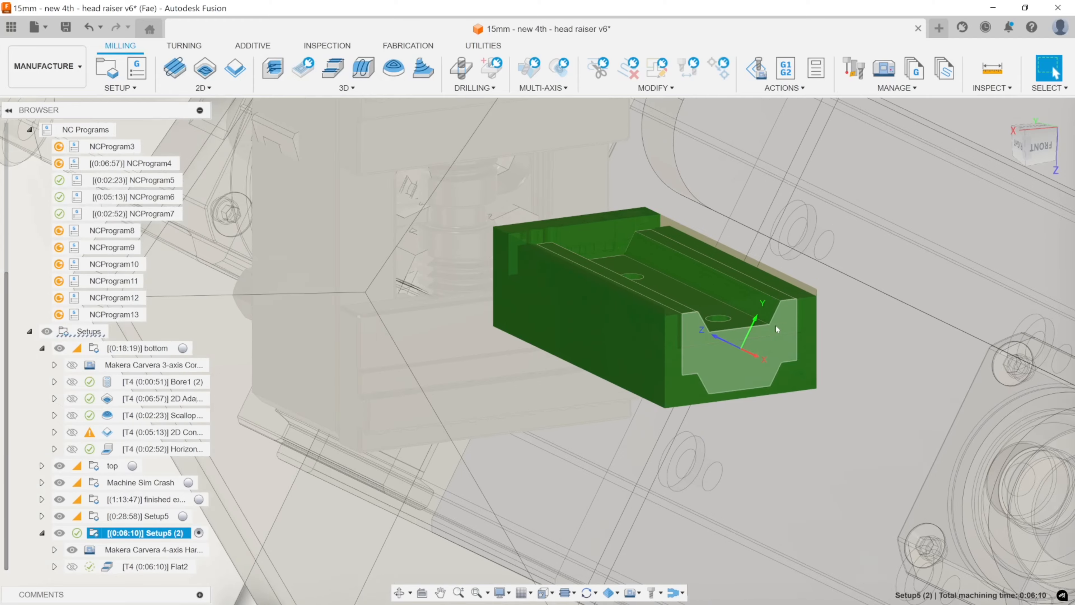
pyautogui.scroll(6, 776, 325)
pyautogui.scroll(-4, 750, 308)
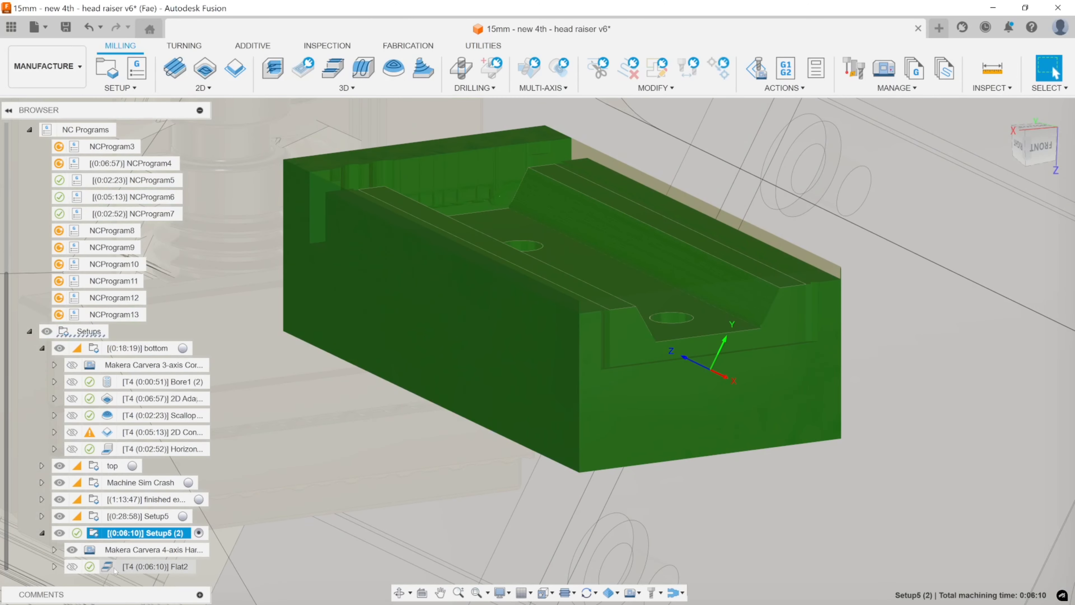
# Simulate the Flat operation on the remaining stock and exit the simulation.
pyautogui.click(115, 571)
pyautogui.rightClick(135, 568)
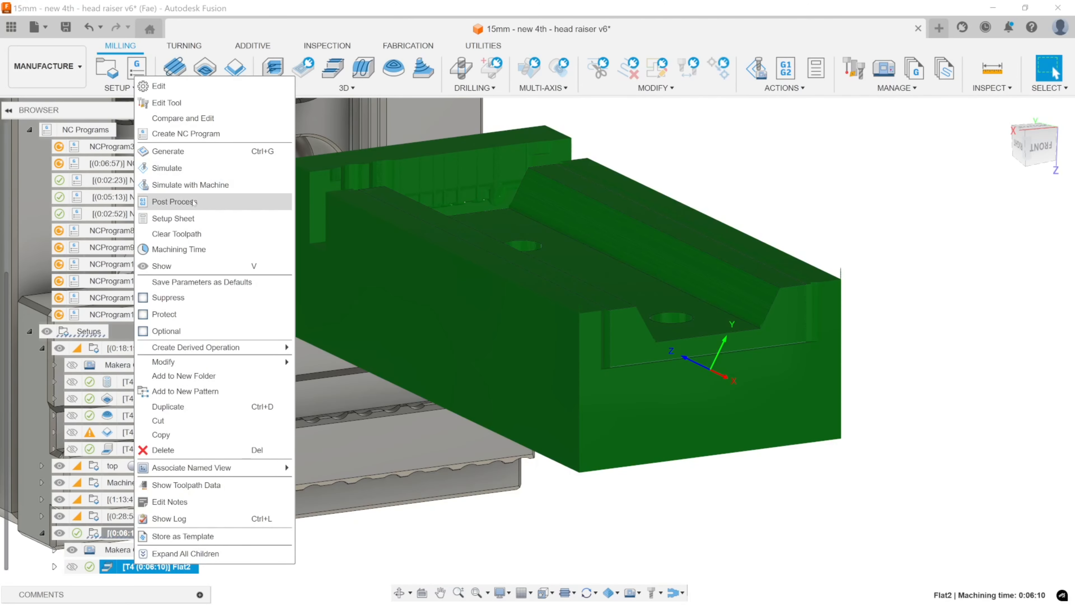
pyautogui.click(187, 173)
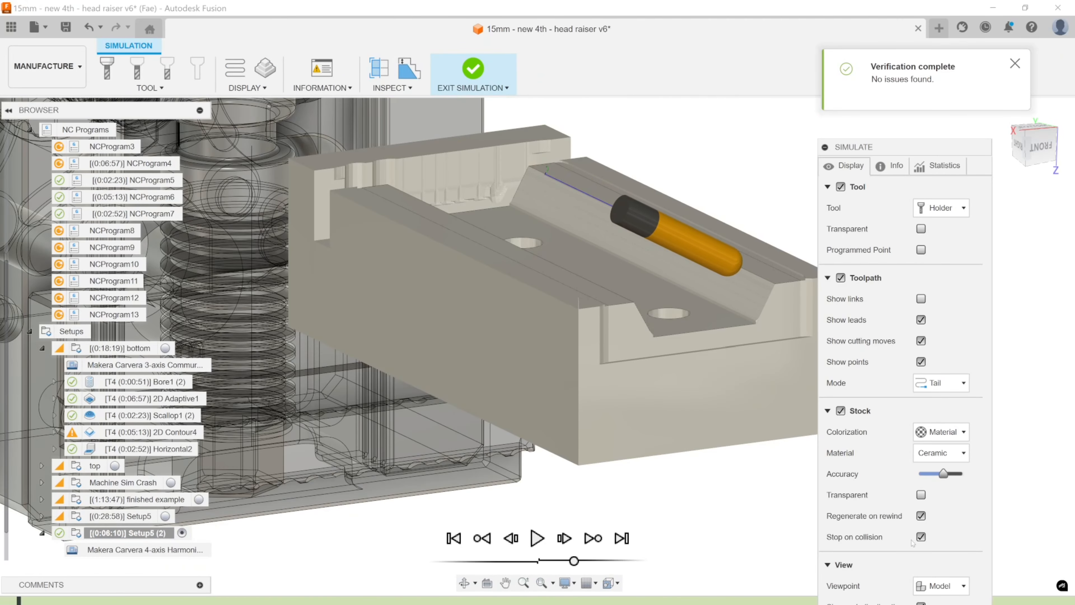
pyautogui.press('Escape')
# Change the Flat operation's tool to the 3.175 mm flat end mill (17mm 1/8" Diamter 2 Flute) with Air coolant.
pyautogui.doubleClick(109, 564)
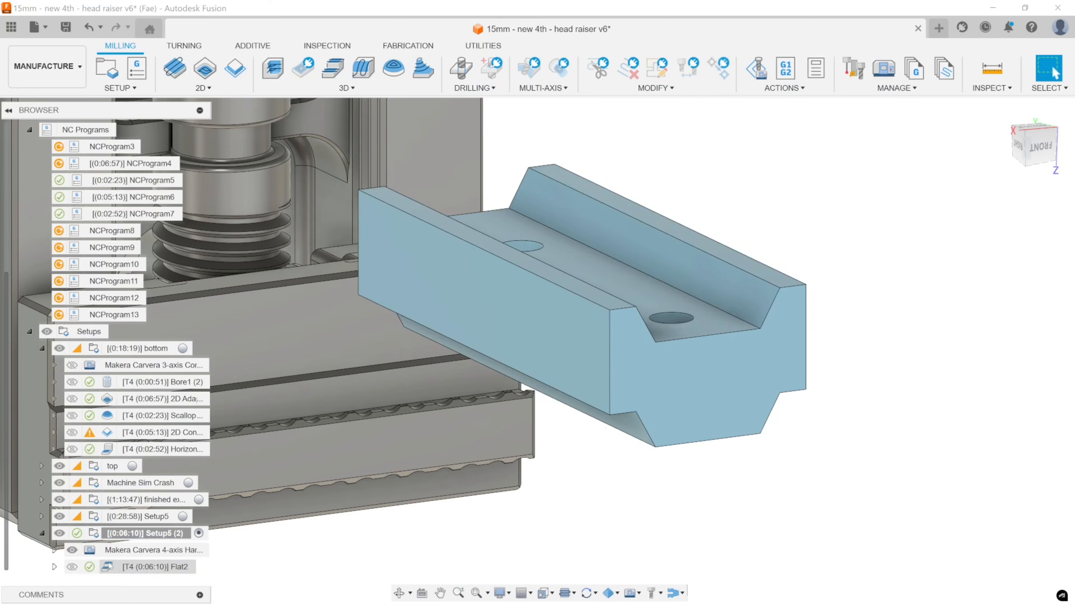
pyautogui.click(279, 120)
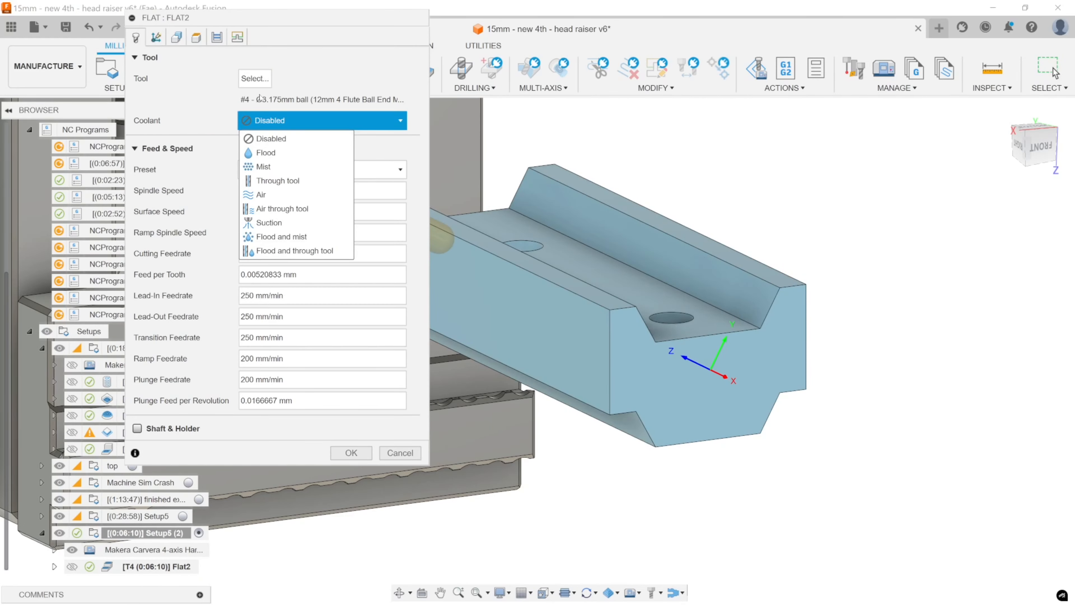
pyautogui.click(256, 79)
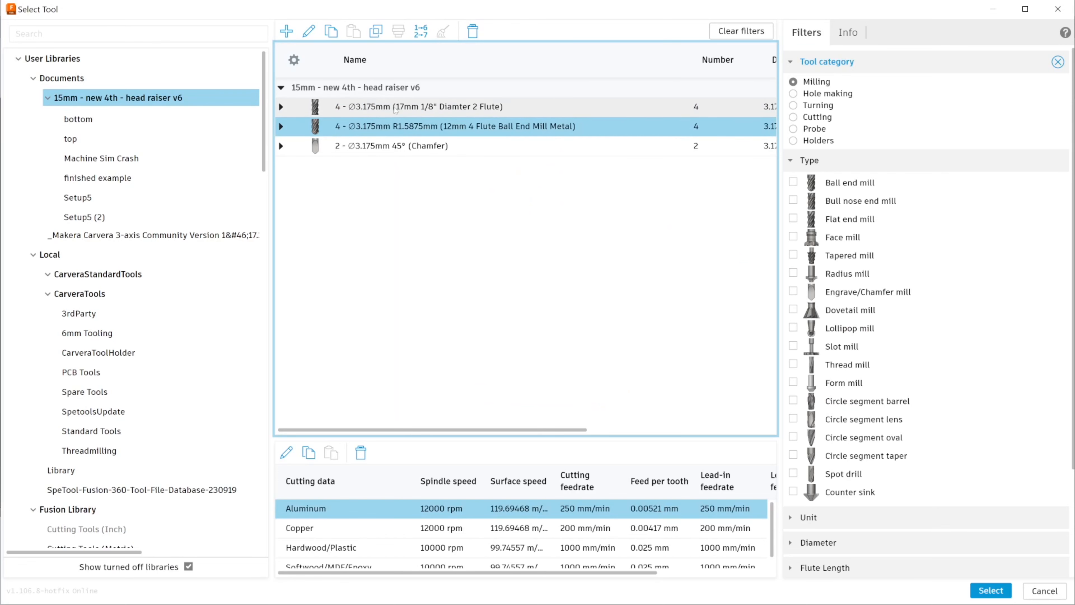
pyautogui.click(396, 108)
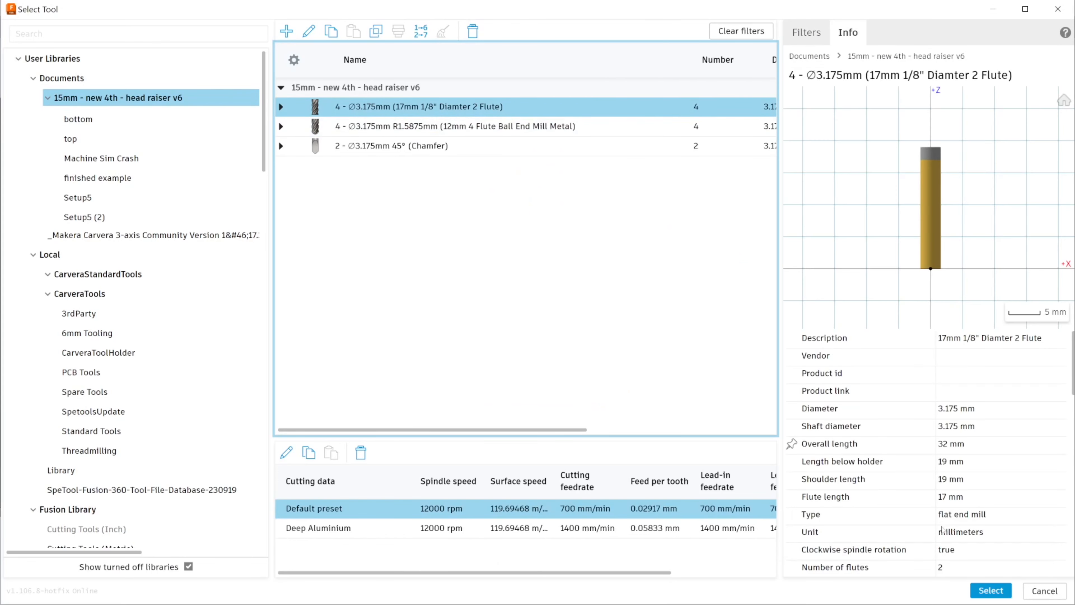
pyautogui.click(990, 590)
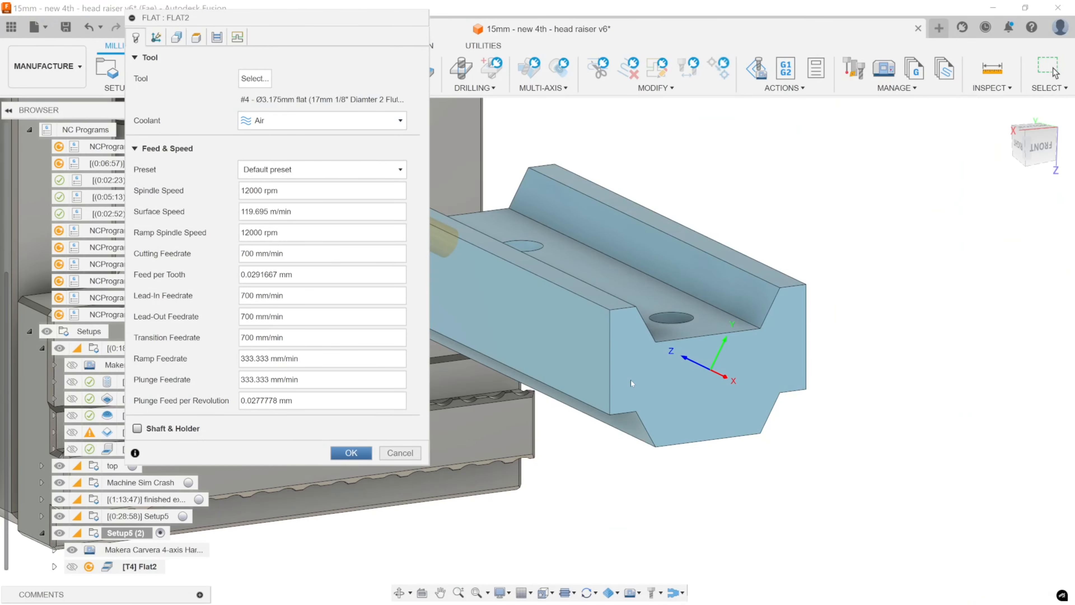
pyautogui.click(360, 454)
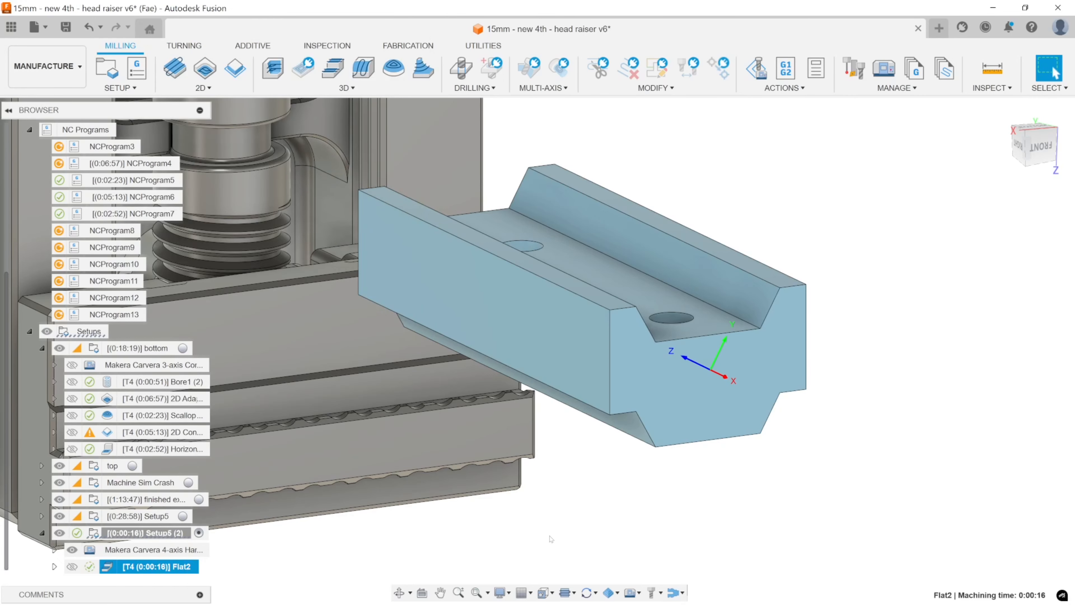
# Simulate the Flat operation with the flat end mill and inspect the cut along the sloped wall.
pyautogui.rightClick(153, 567)
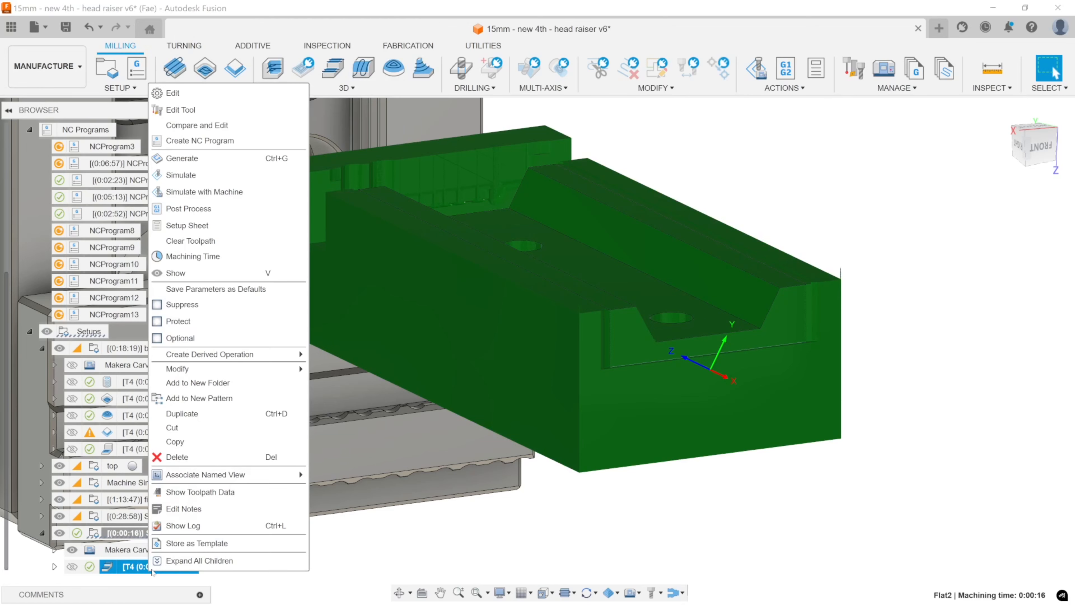
pyautogui.click(191, 176)
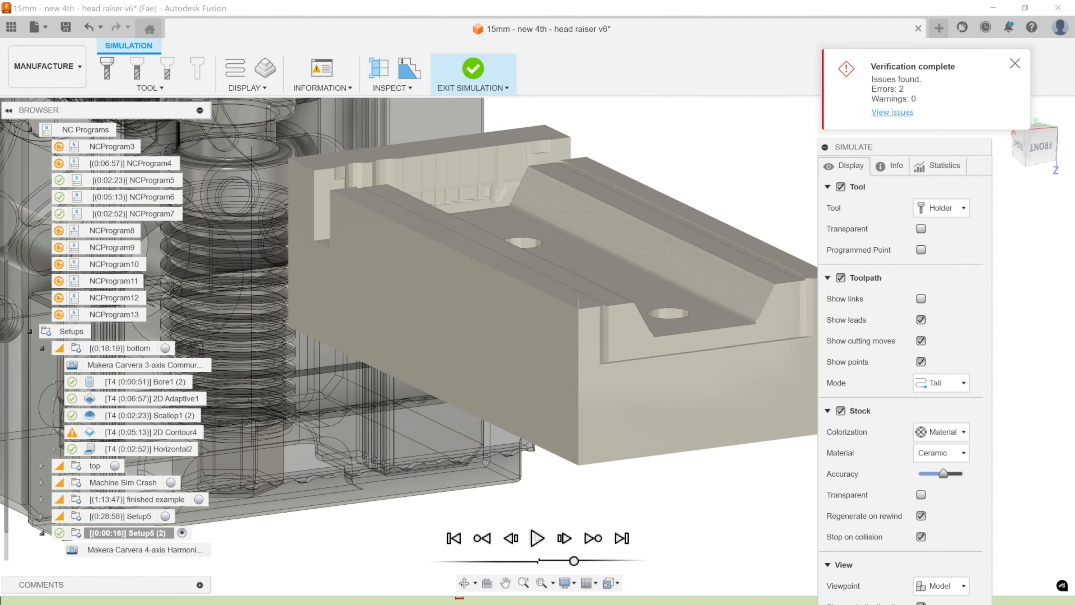
pyautogui.click(537, 537)
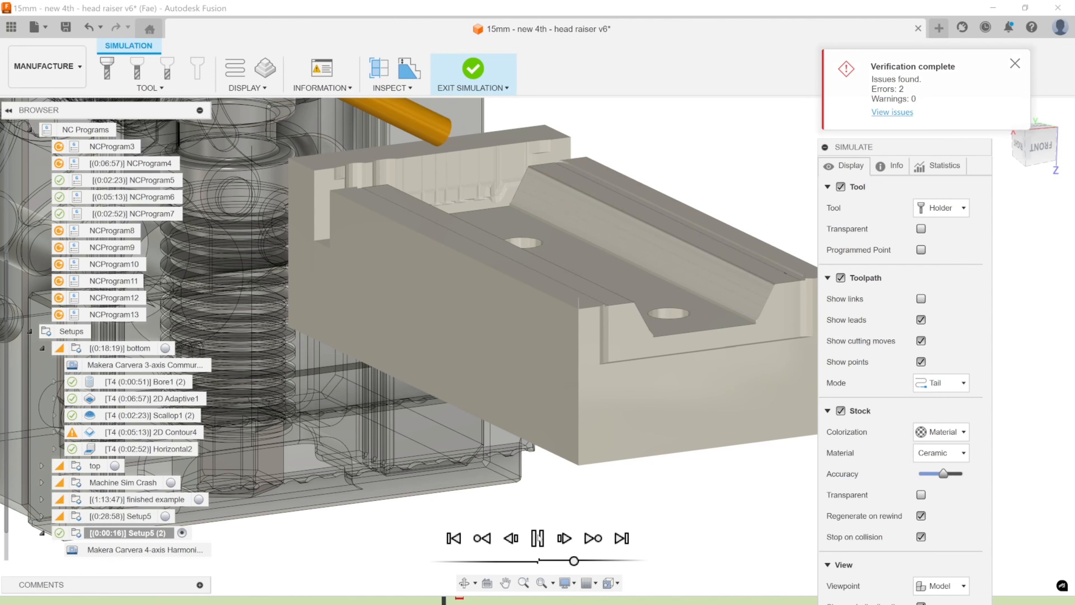
pyautogui.click(539, 538)
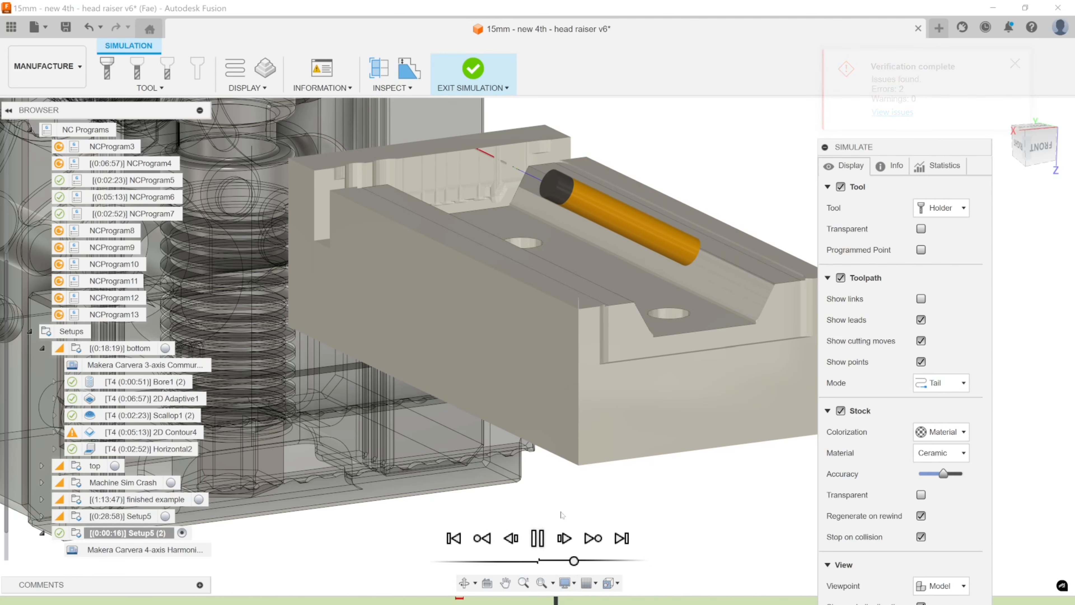
pyautogui.moveTo(605, 351); pyautogui.dragTo(701, 386, button='middle')
pyautogui.scroll(-4, 701, 386)
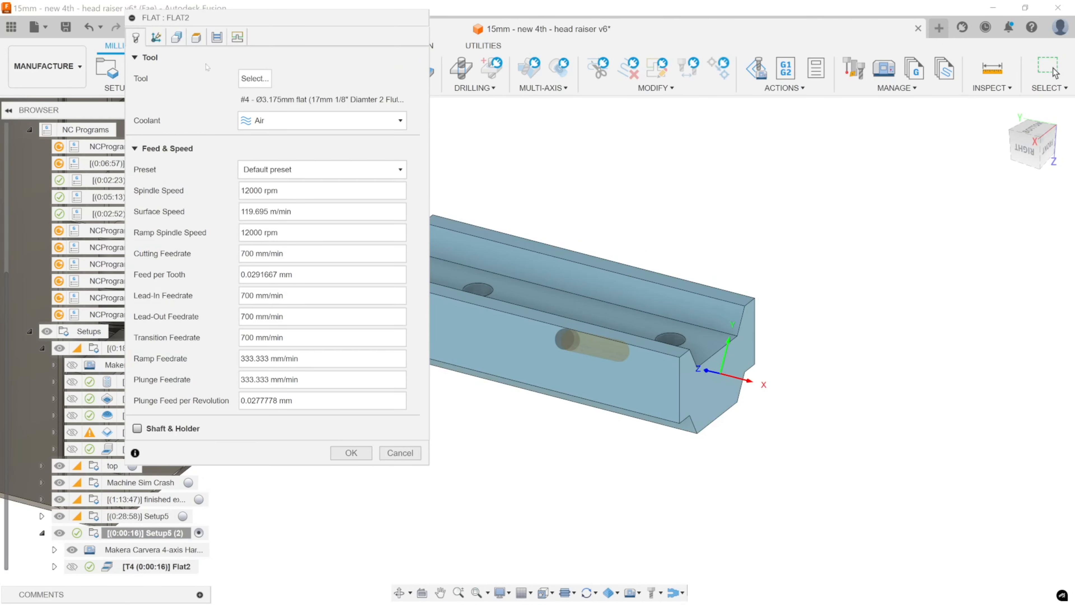
# Limit the Flat operation to a selected boundary on the sloped wall face, with tool containment set to Tool outside boundary.
pyautogui.click(177, 37)
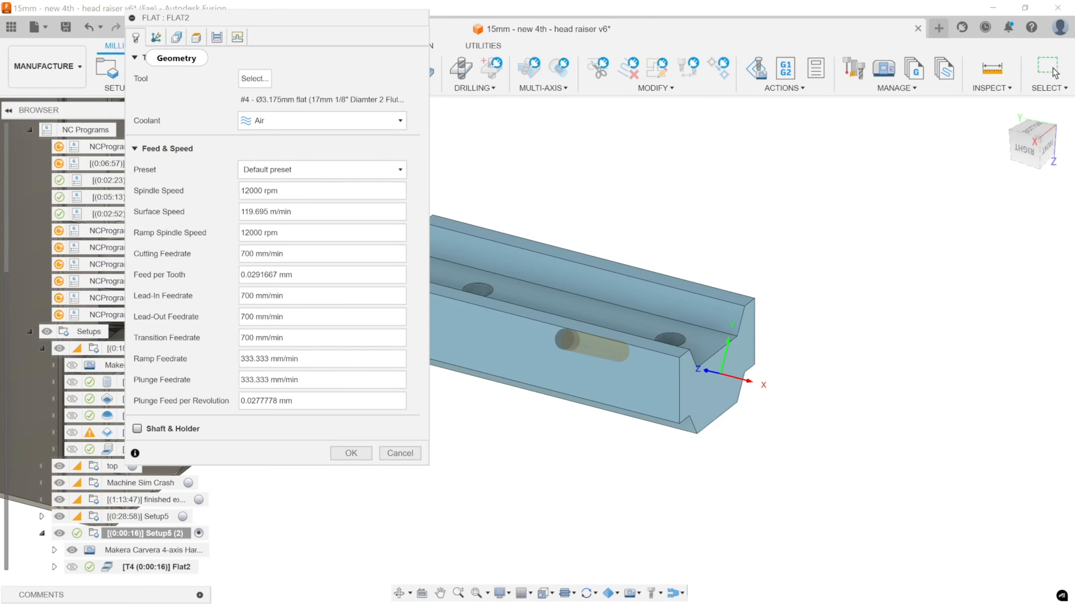
pyautogui.click(267, 79)
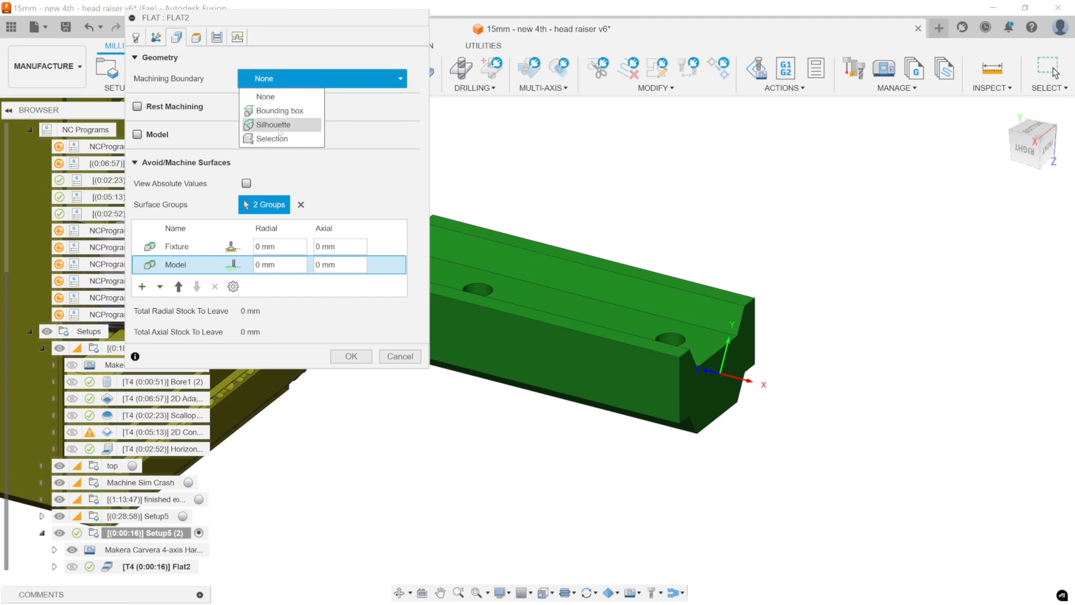
pyautogui.click(279, 138)
pyautogui.click(580, 280)
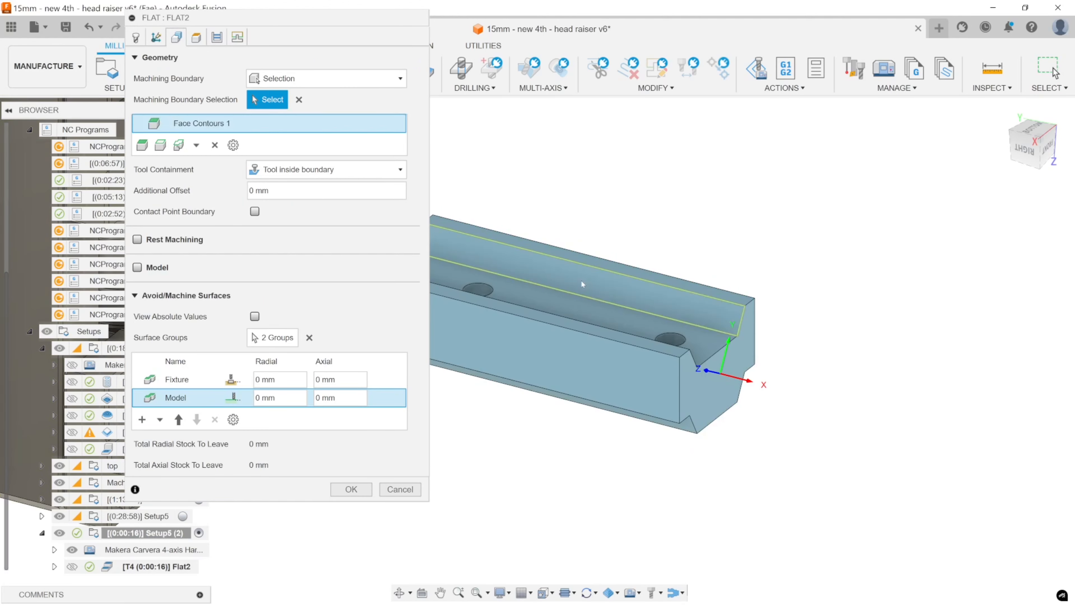
pyautogui.click(299, 169)
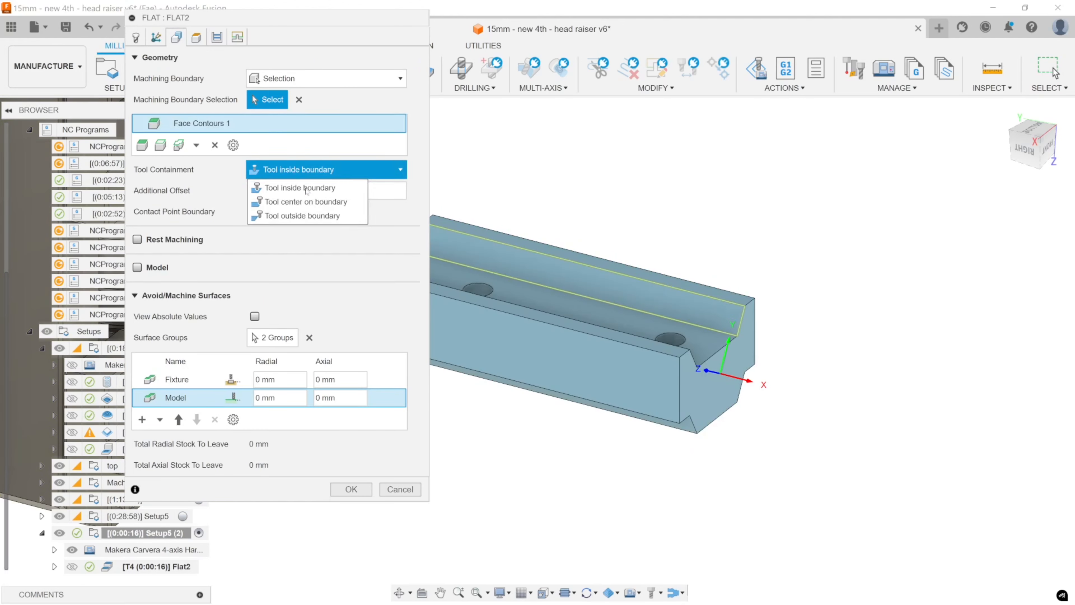
pyautogui.click(311, 214)
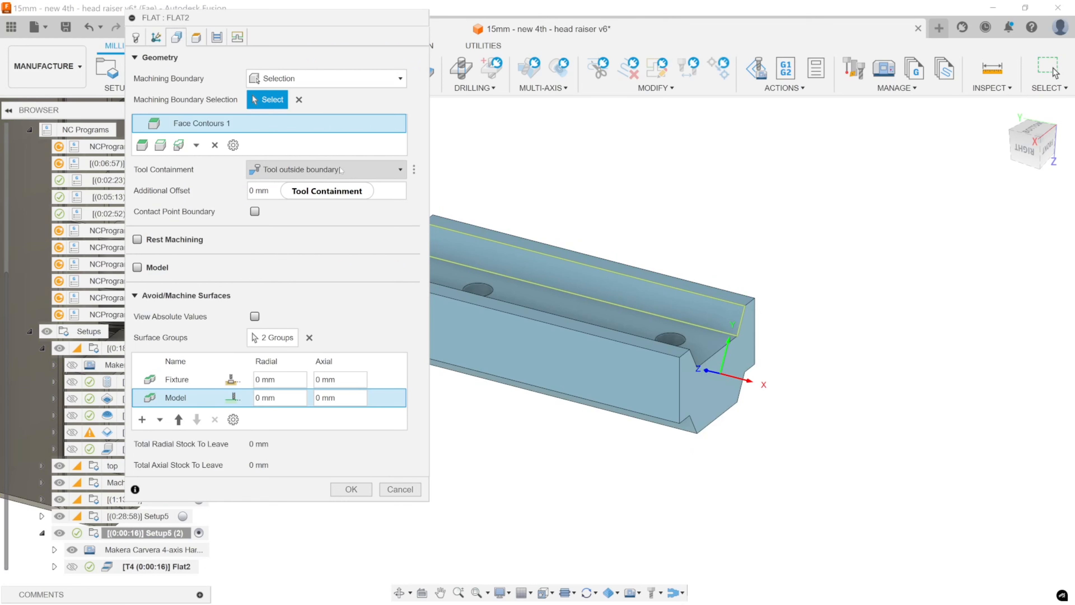
pyautogui.moveTo(341, 170)
pyautogui.moveTo(843, 239); pyautogui.dragTo(1020, 251, button='middle')
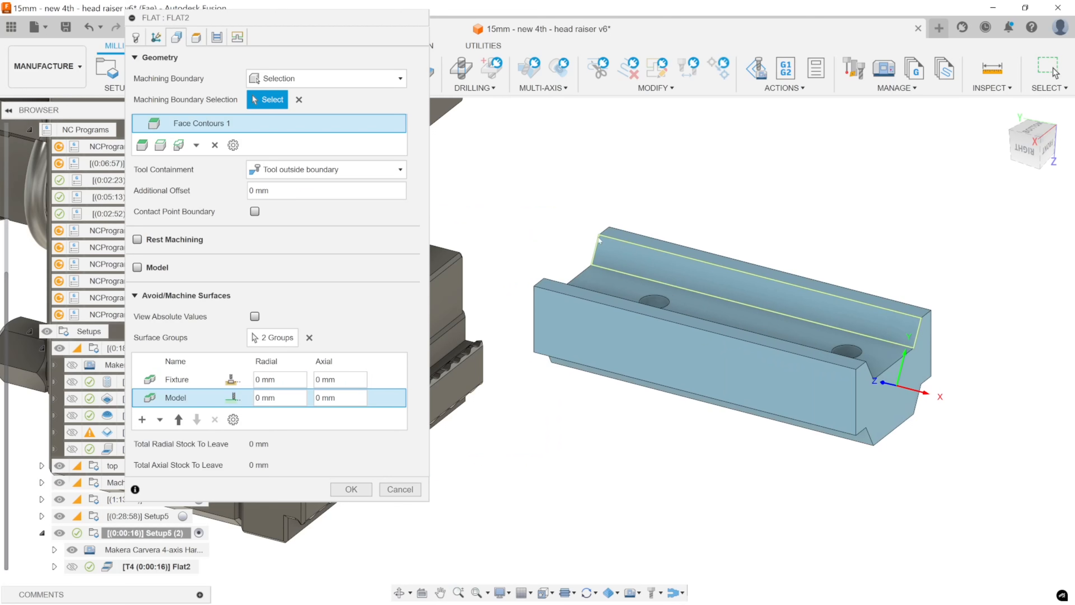
pyautogui.click(357, 490)
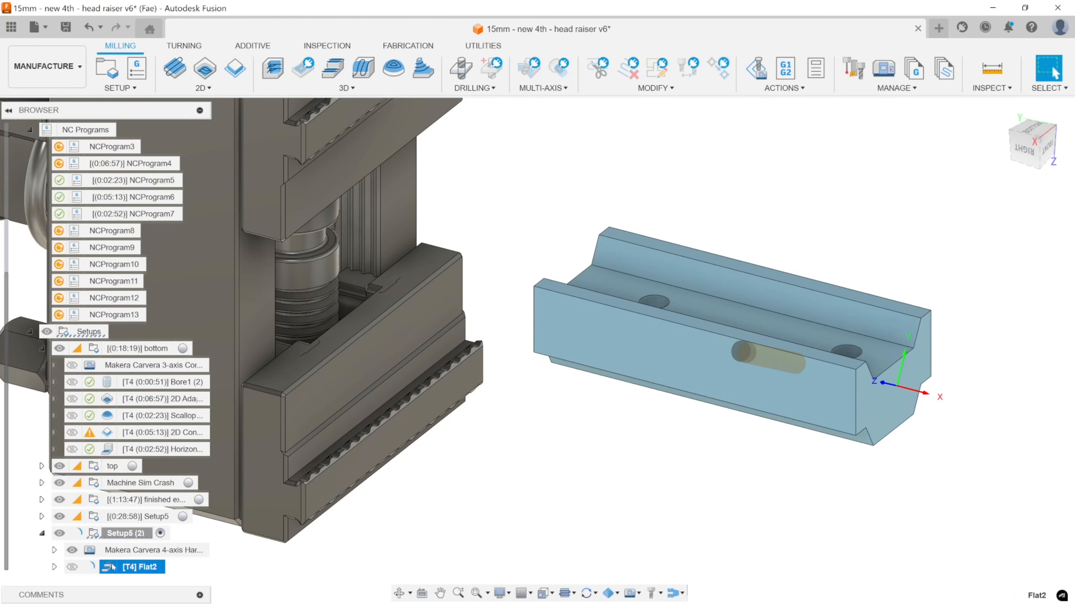
# Simulate the Flat operation with the machine, inspect the spindle and holder clearance around the stock, and exit the simulation.
pyautogui.rightClick(113, 567)
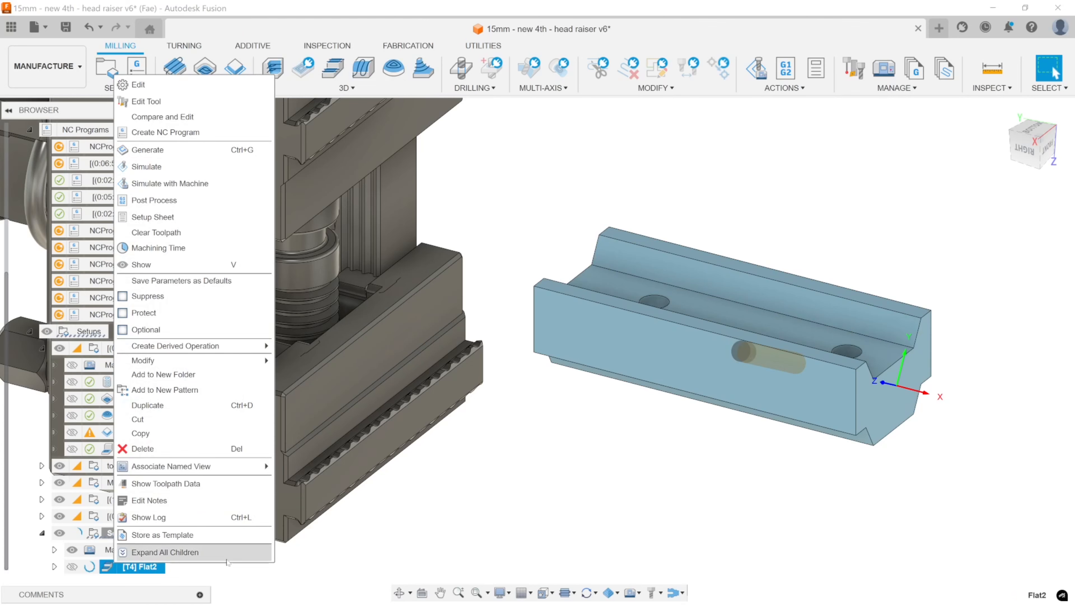
pyautogui.click(171, 183)
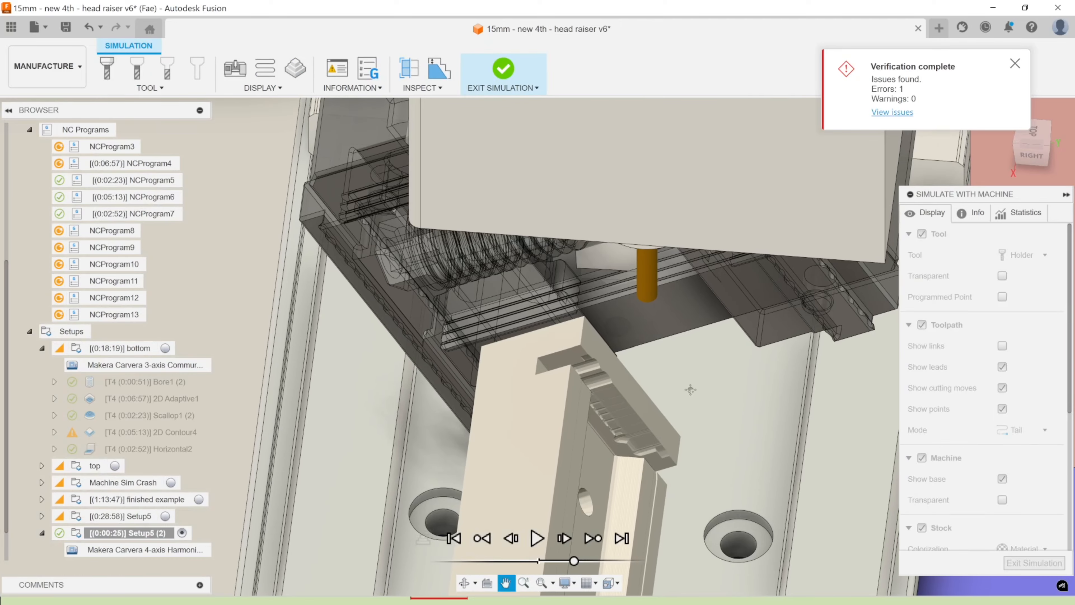
pyautogui.keyDown('shift'); pyautogui.moveTo(687, 376); pyautogui.dragTo(641, 422, button='middle'); pyautogui.keyUp('shift')
pyautogui.click(539, 539)
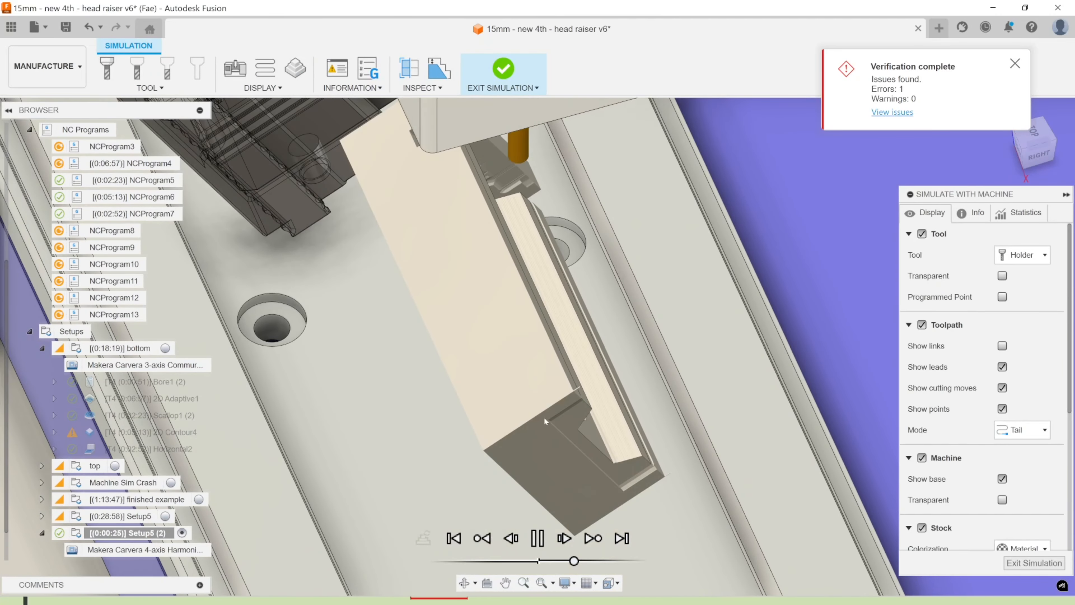
pyautogui.keyDown('shift'); pyautogui.moveTo(545, 420); pyautogui.dragTo(545, 377, button='middle'); pyautogui.keyUp('shift')
pyautogui.scroll(-4, 547, 411)
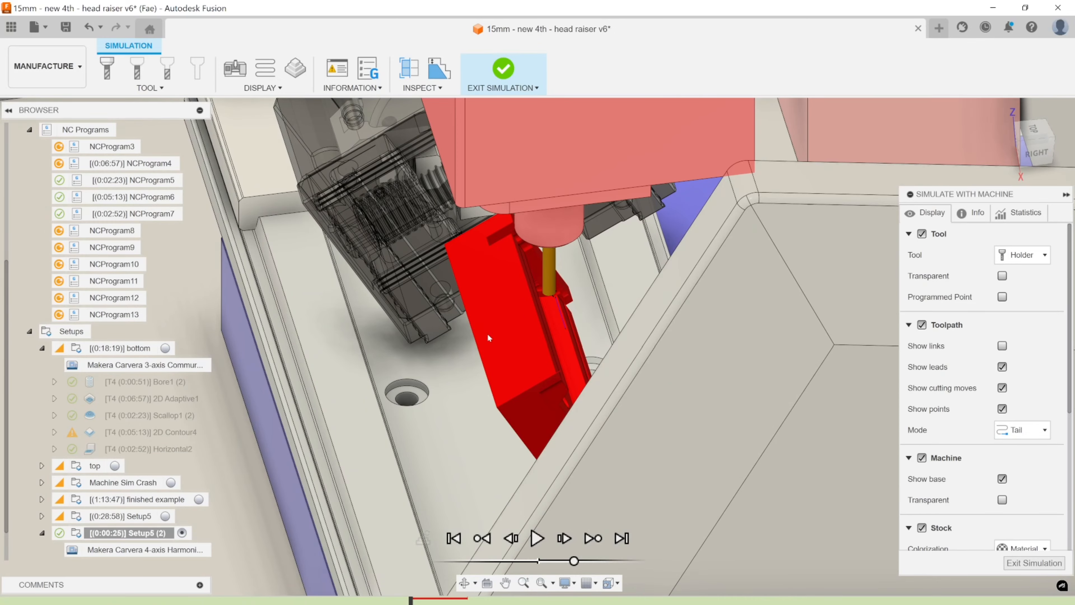
pyautogui.keyDown('shift'); pyautogui.moveTo(487, 334); pyautogui.dragTo(572, 382, button='middle'); pyautogui.keyUp('shift')
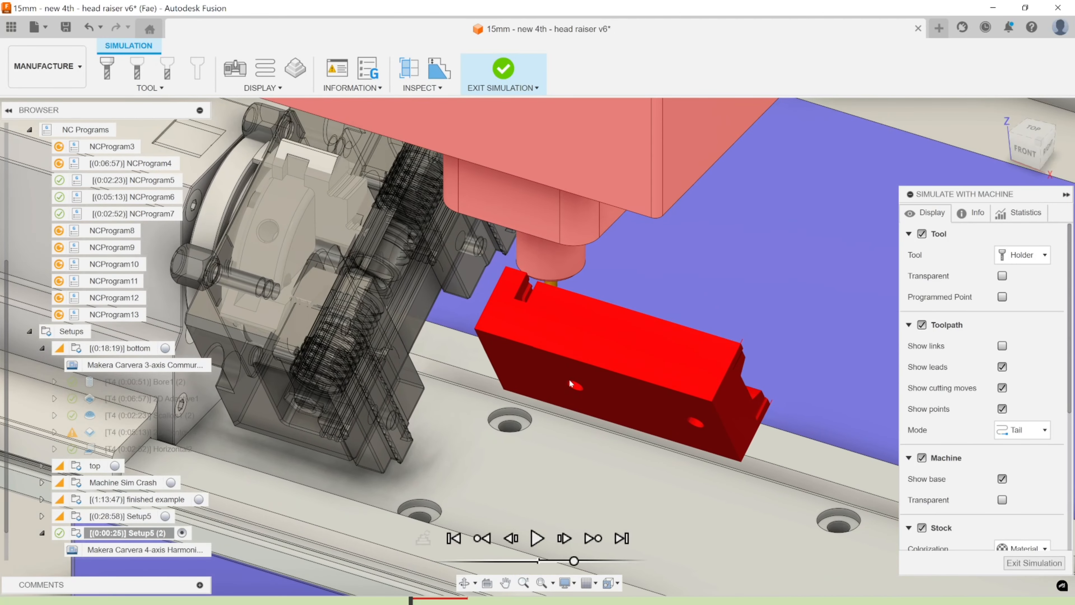
pyautogui.keyDown('shift'); pyautogui.moveTo(524, 287); pyautogui.dragTo(556, 309, button='middle'); pyautogui.keyUp('shift')
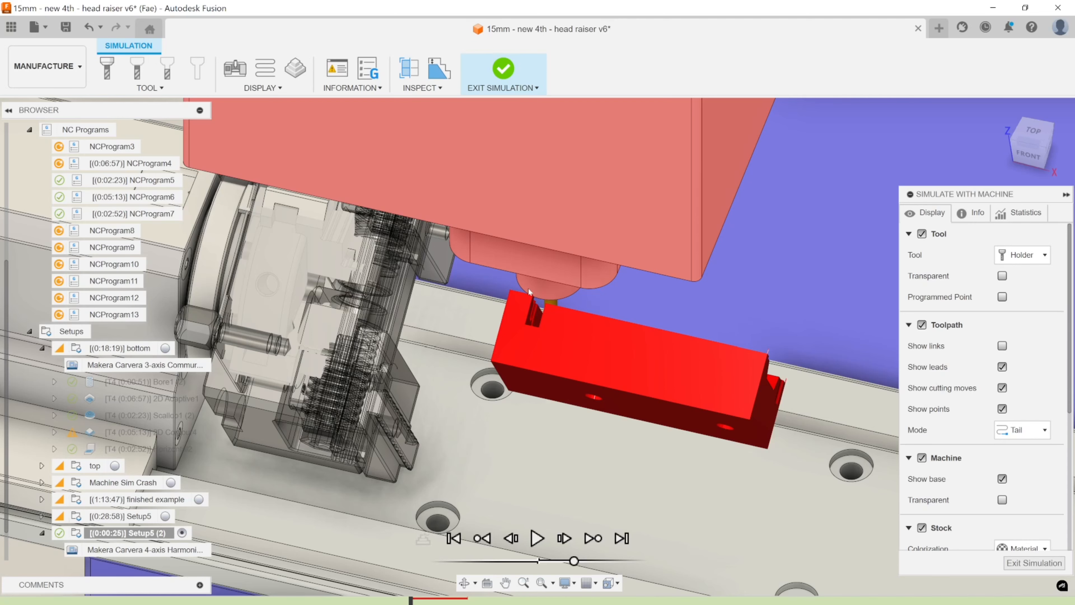
pyautogui.press('Escape')
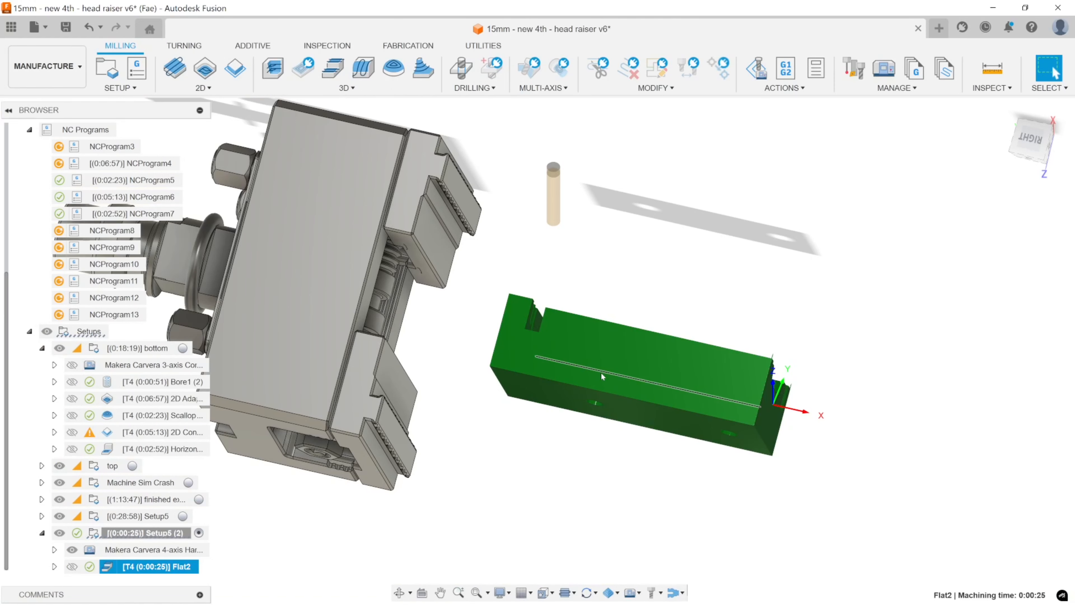
pyautogui.doubleClick(111, 572)
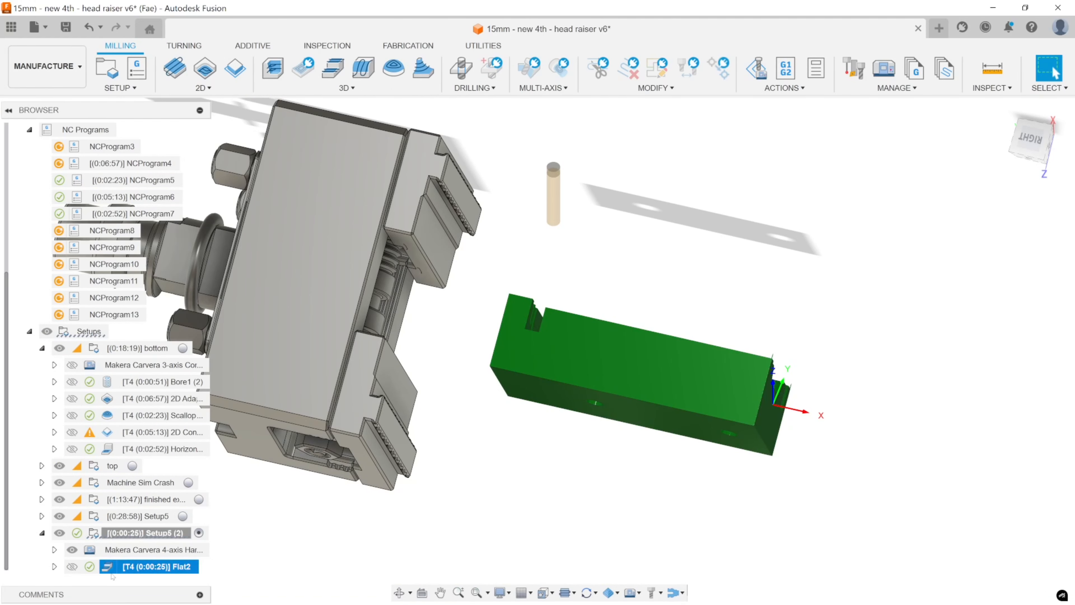
pyautogui.click(106, 550)
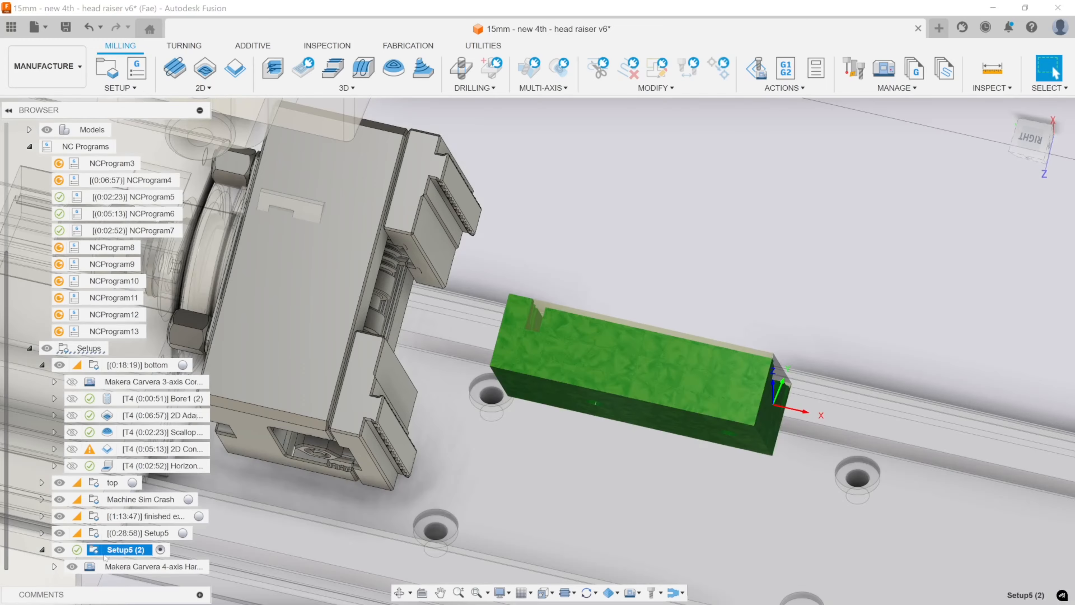
pyautogui.doubleClick(105, 550)
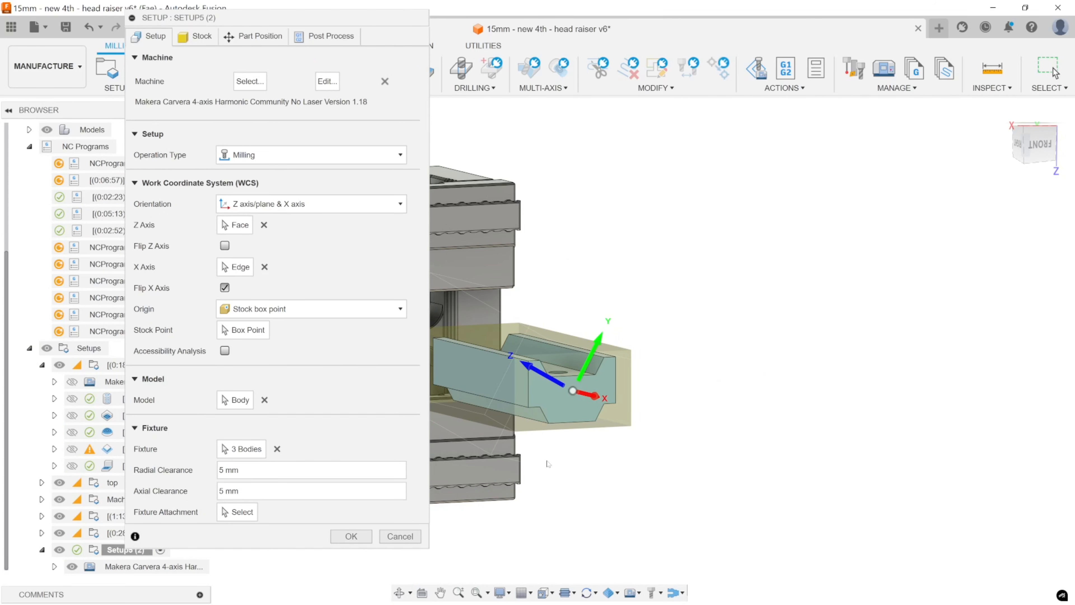
pyautogui.click(402, 536)
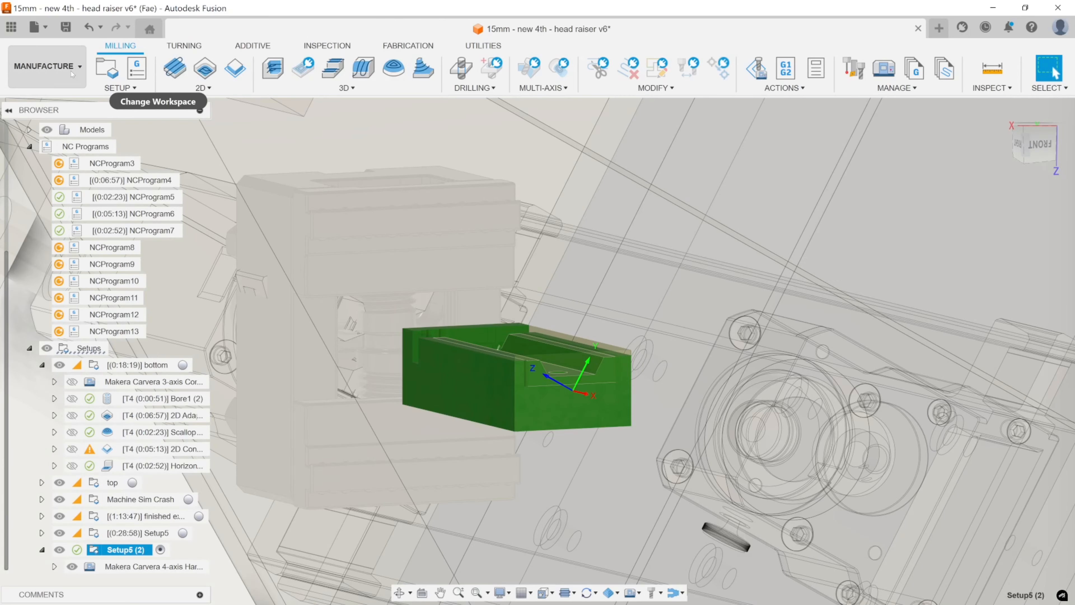
# Switch to the Design workspace.
pyautogui.click(71, 71)
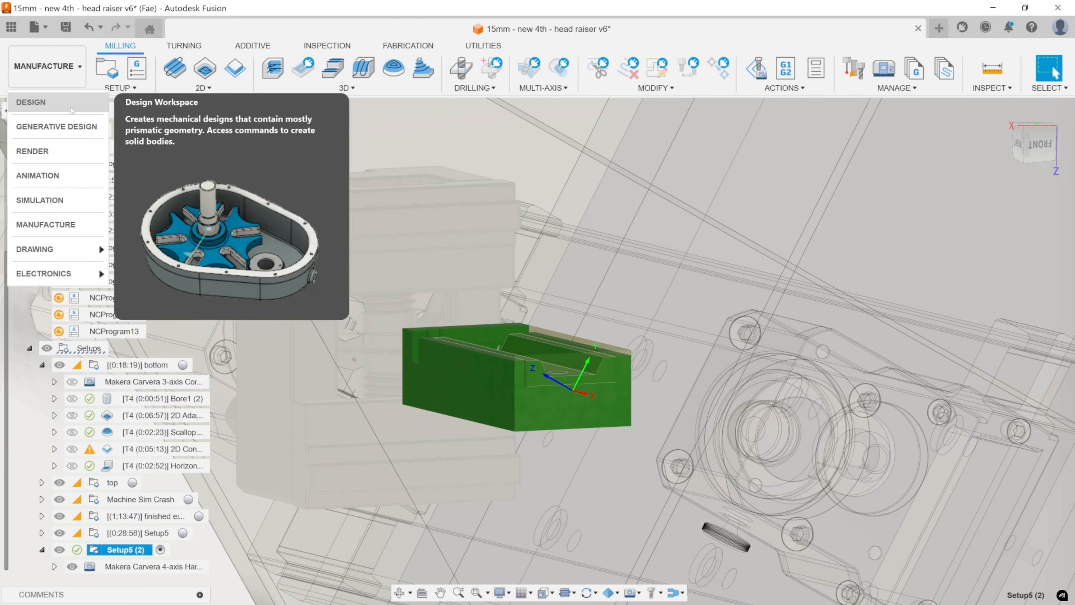
pyautogui.click(73, 104)
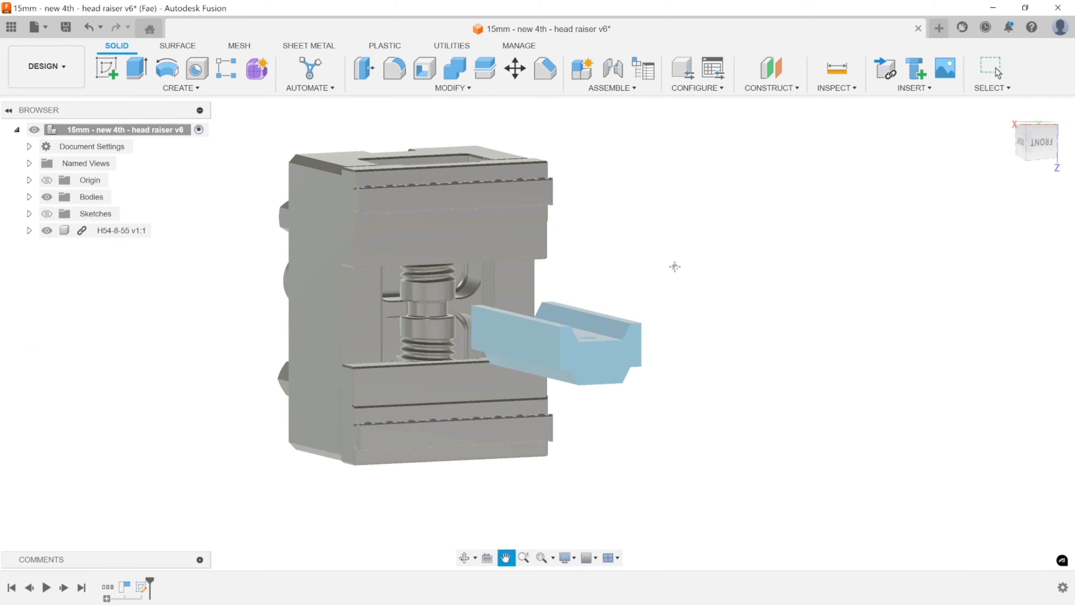
pyautogui.click(769, 88)
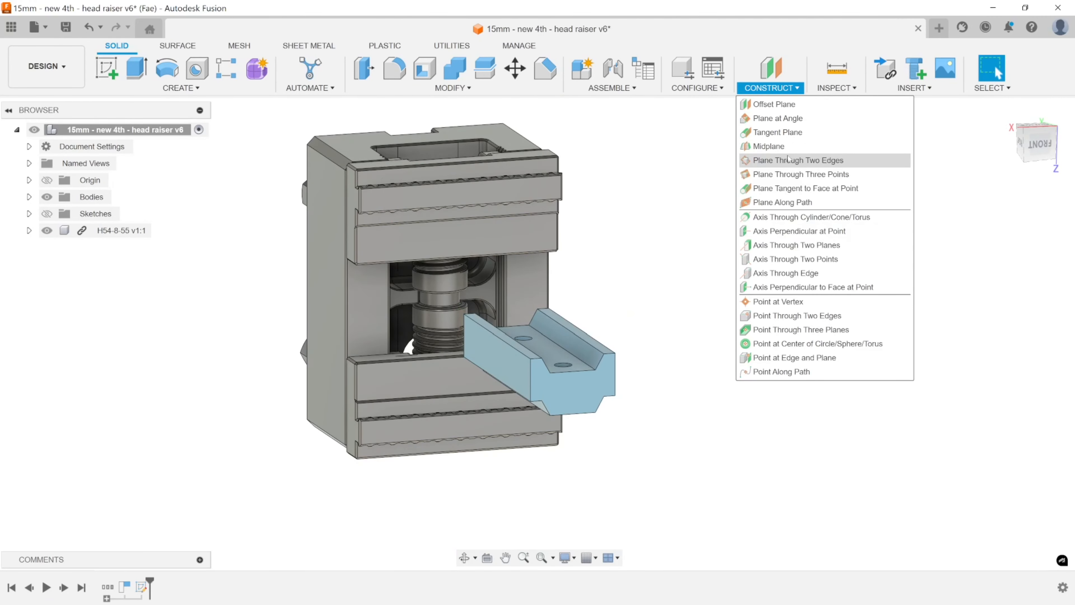
pyautogui.click(778, 118)
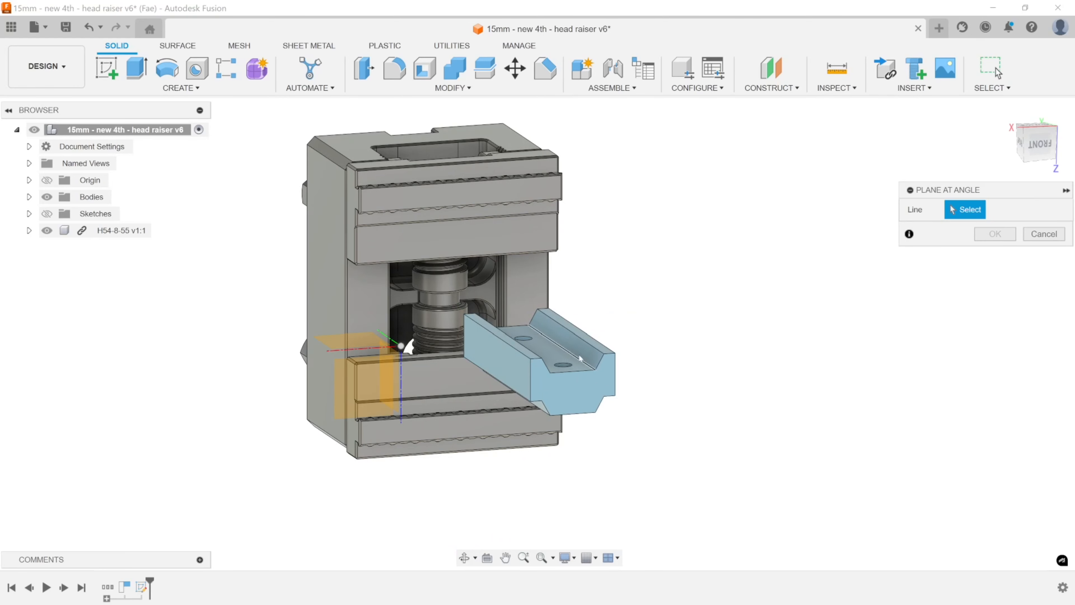
pyautogui.click(1043, 234)
pyautogui.click(771, 88)
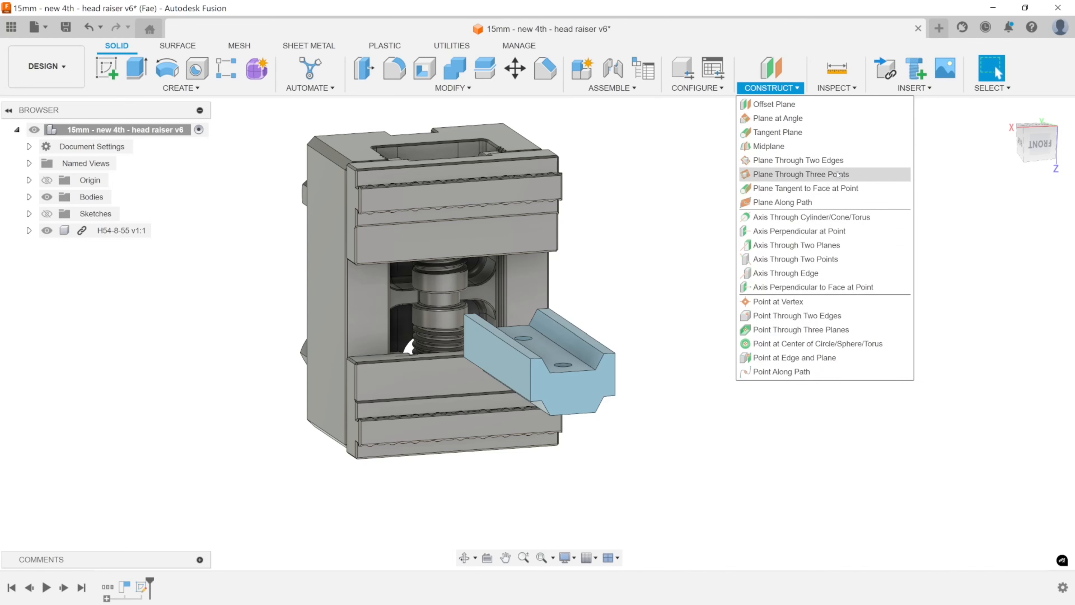
# Start a sketch on the raiser body's end face and project the short sloped edge of the channel profile into it.
pyautogui.click(181, 88)
pyautogui.click(130, 118)
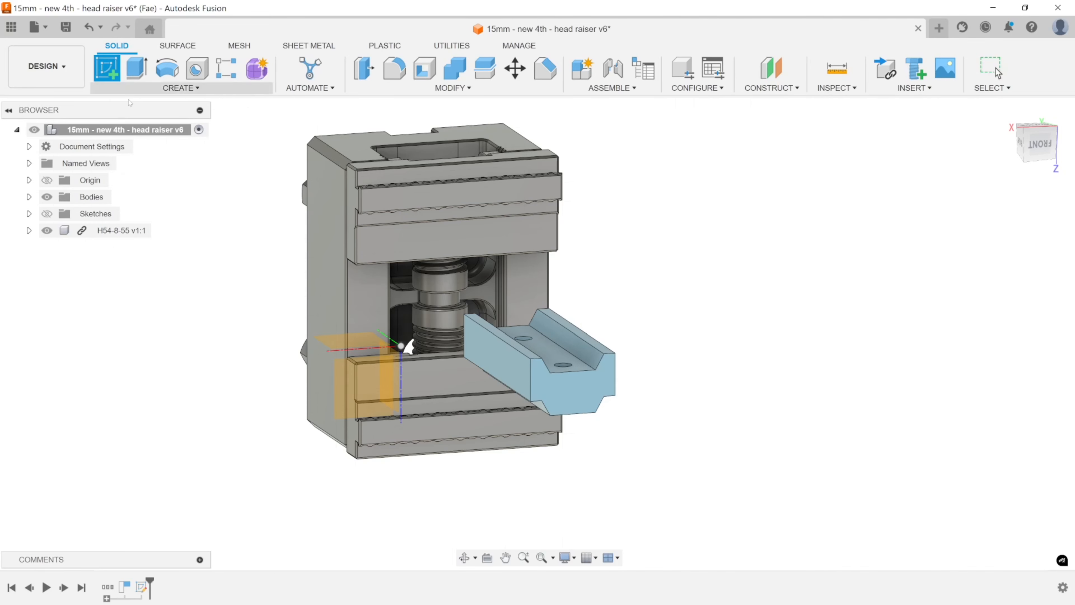
pyautogui.click(587, 386)
pyautogui.scroll(5, 598, 382)
pyautogui.moveTo(588, 379); pyautogui.dragTo(567, 339, button='middle')
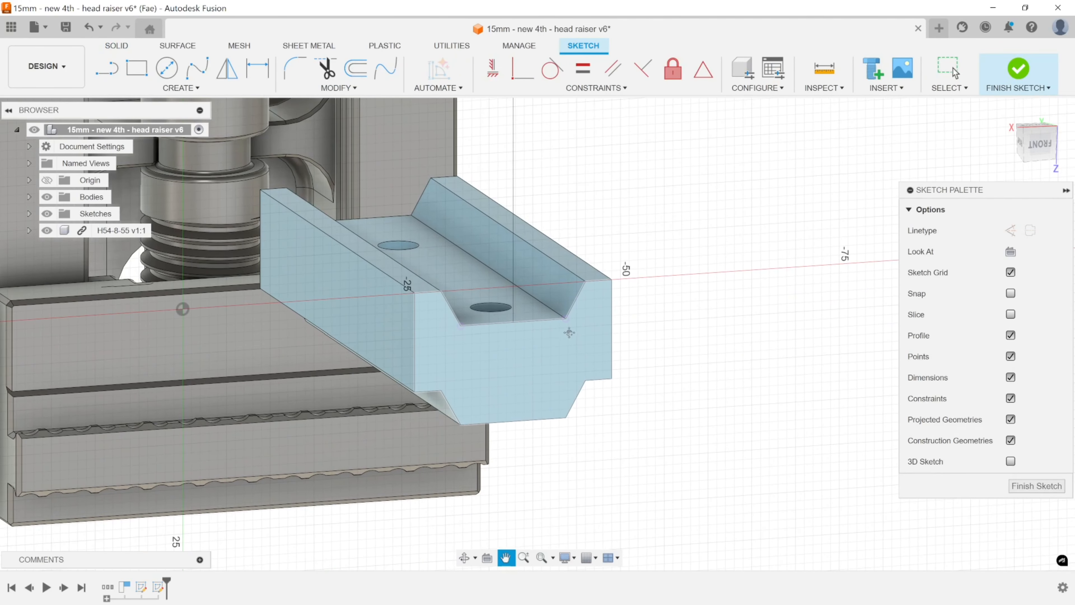
pyautogui.press('p')
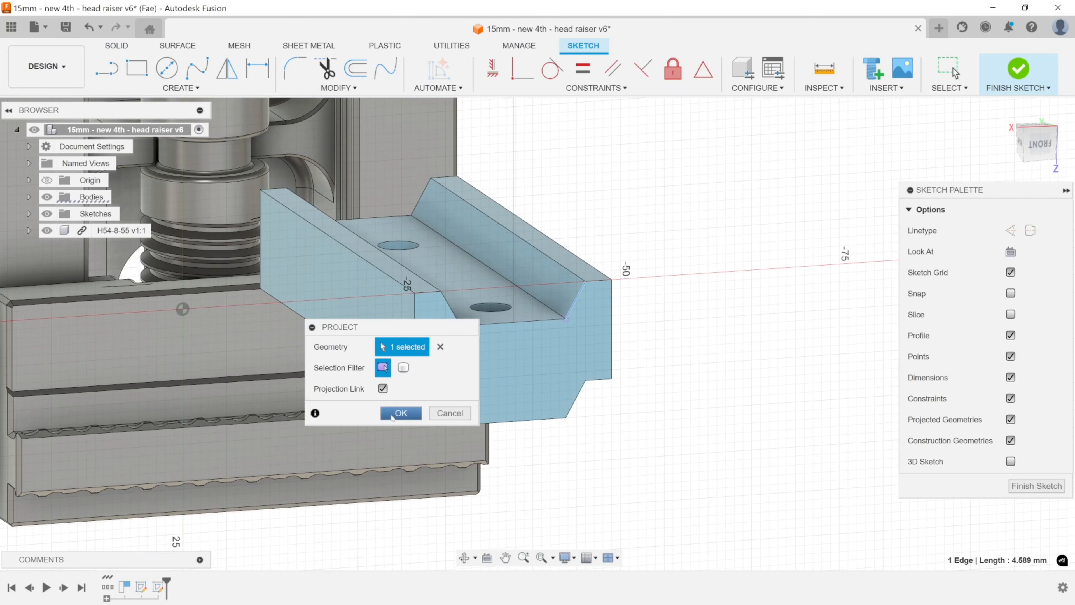
pyautogui.click(401, 413)
# Draw a line about 14 mm long through the channel's lower corner, perpendicular to the projected sloped edge, and finish the sketch.
pyautogui.press('l')
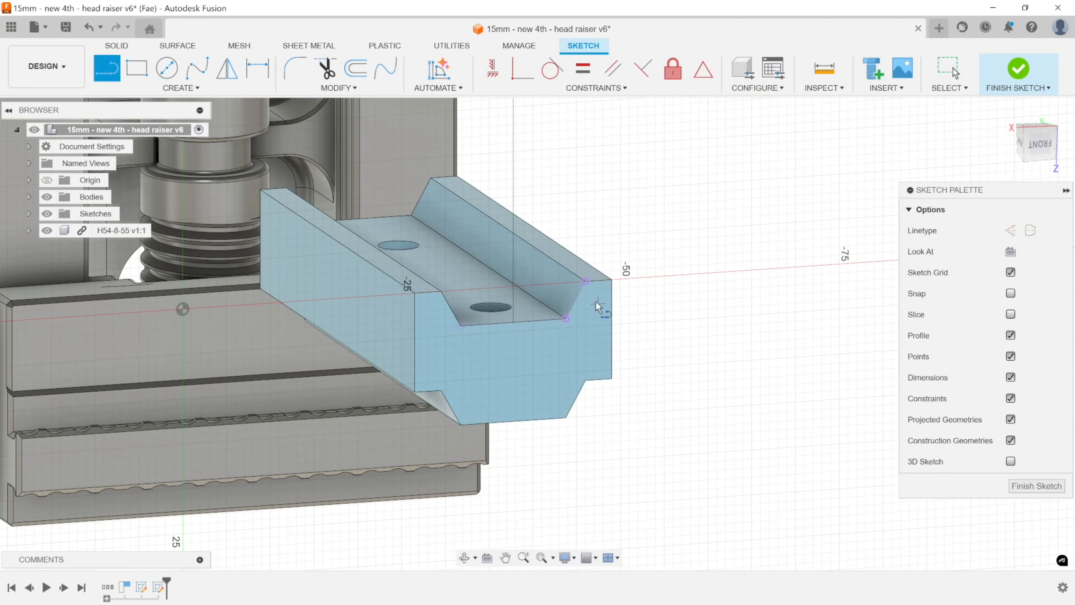
pyautogui.click(561, 318)
pyautogui.click(565, 318)
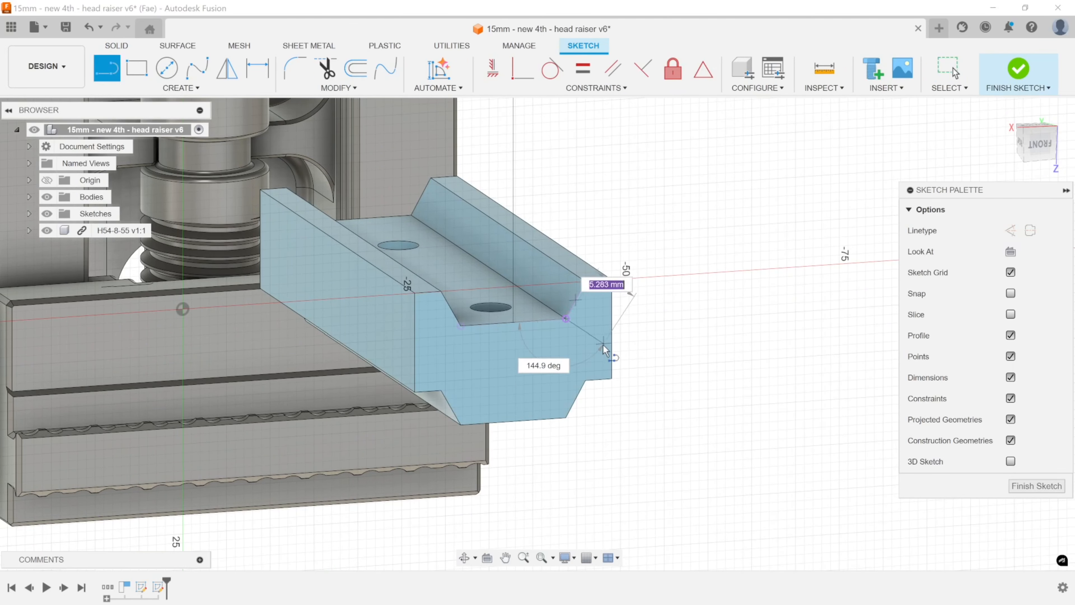
pyautogui.click(498, 284)
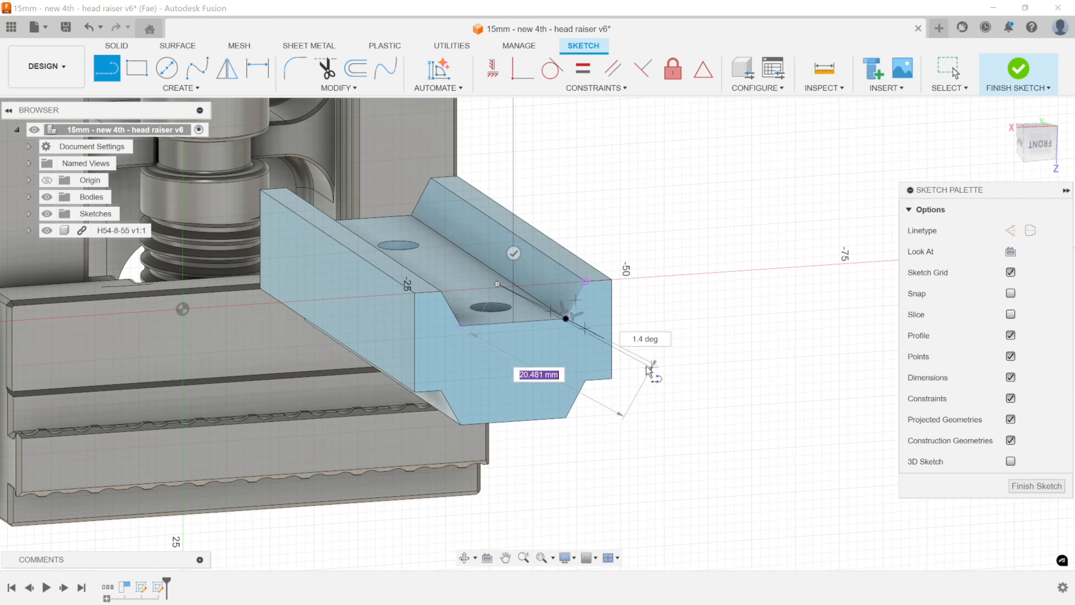
pyautogui.press('Escape')
pyautogui.click(1037, 486)
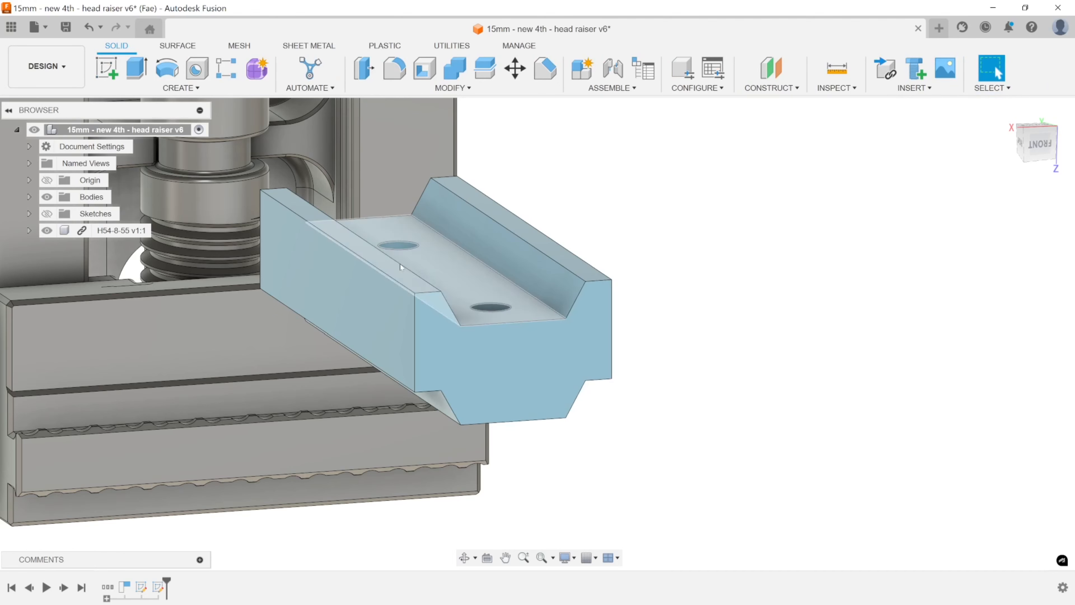
# Show the sketches and create a Plane Through Two Edges from the new sketch line and the channel's lower corner edge.
pyautogui.click(47, 213)
pyautogui.click(47, 213)
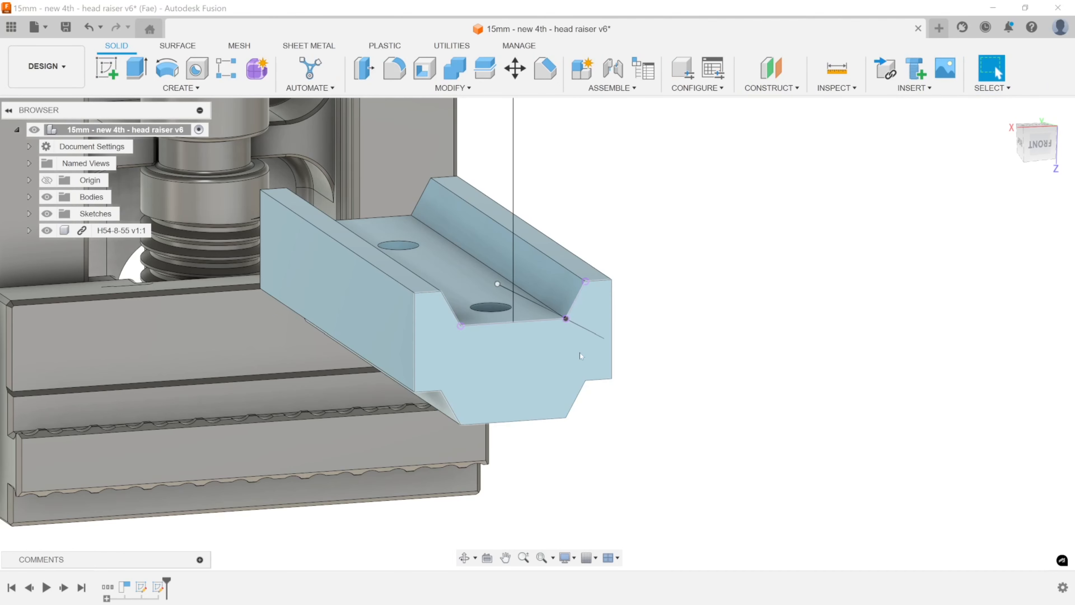
pyautogui.click(552, 313)
pyautogui.moveTo(582, 331)
pyautogui.keyDown('shift'); pyautogui.mouseDown(button='middle')
pyautogui.moveTo(582, 316)
pyautogui.moveTo(587, 332)
pyautogui.moveTo(567, 331)
pyautogui.moveTo(584, 360)
pyautogui.mouseUp(button='middle'); pyautogui.keyUp('shift')
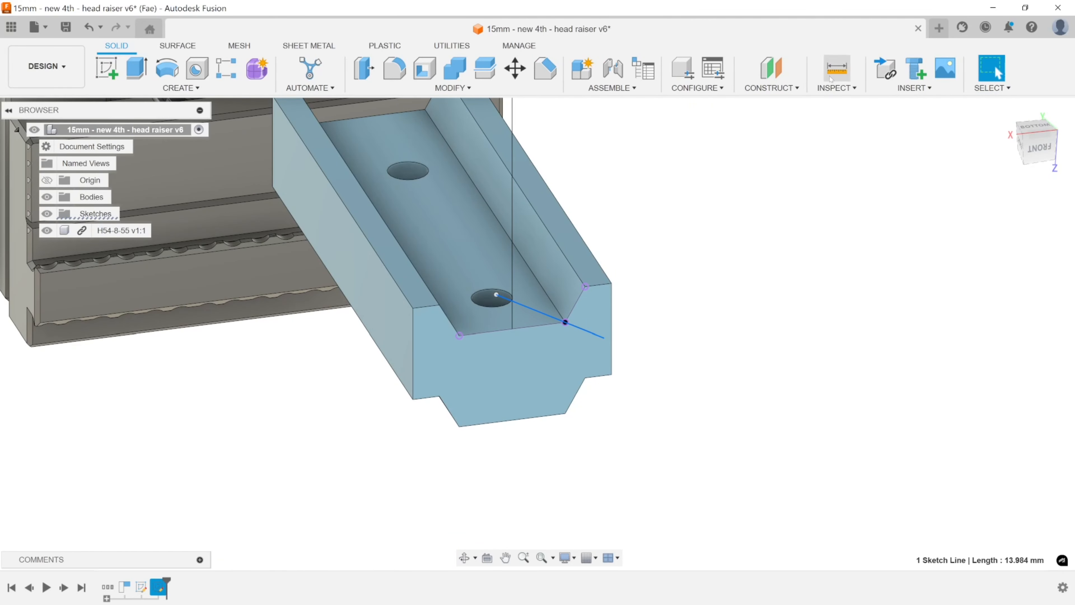
pyautogui.click(770, 68)
pyautogui.click(1043, 254)
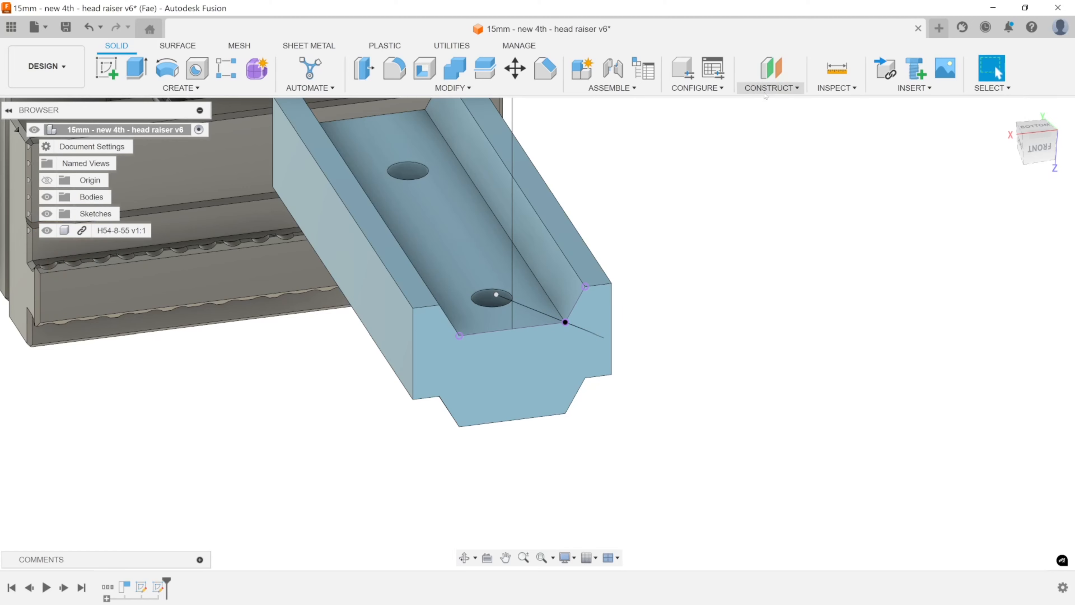
pyautogui.click(771, 87)
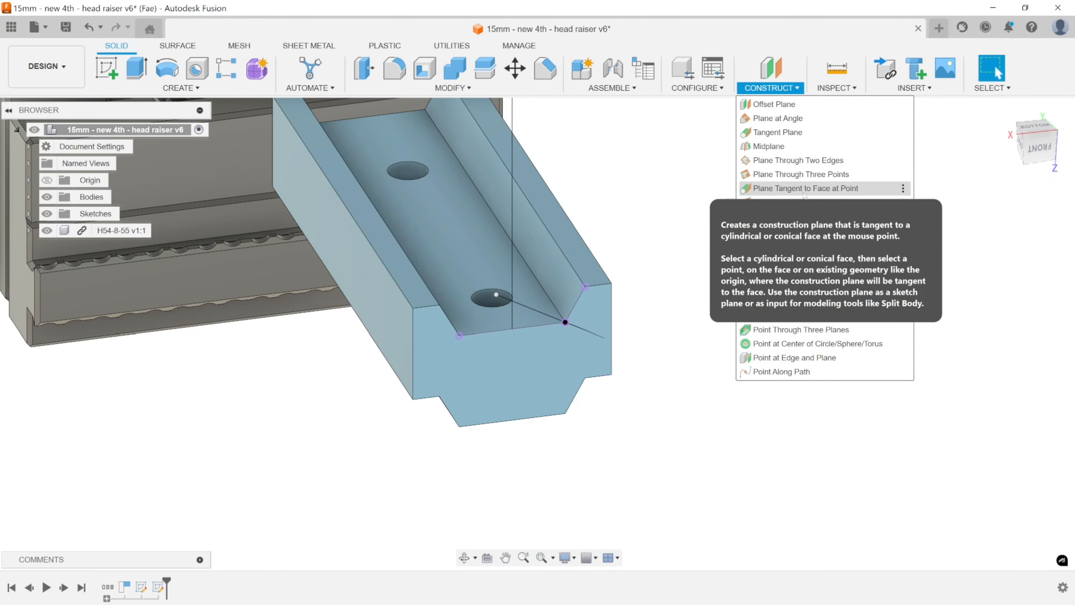
pyautogui.click(798, 160)
pyautogui.click(555, 303)
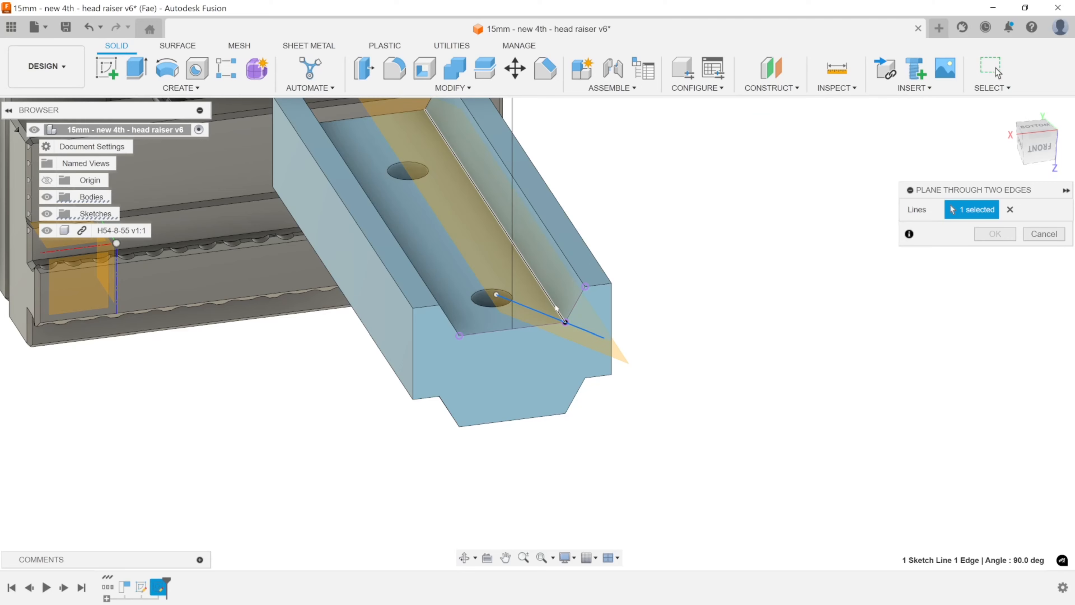
pyautogui.click(995, 234)
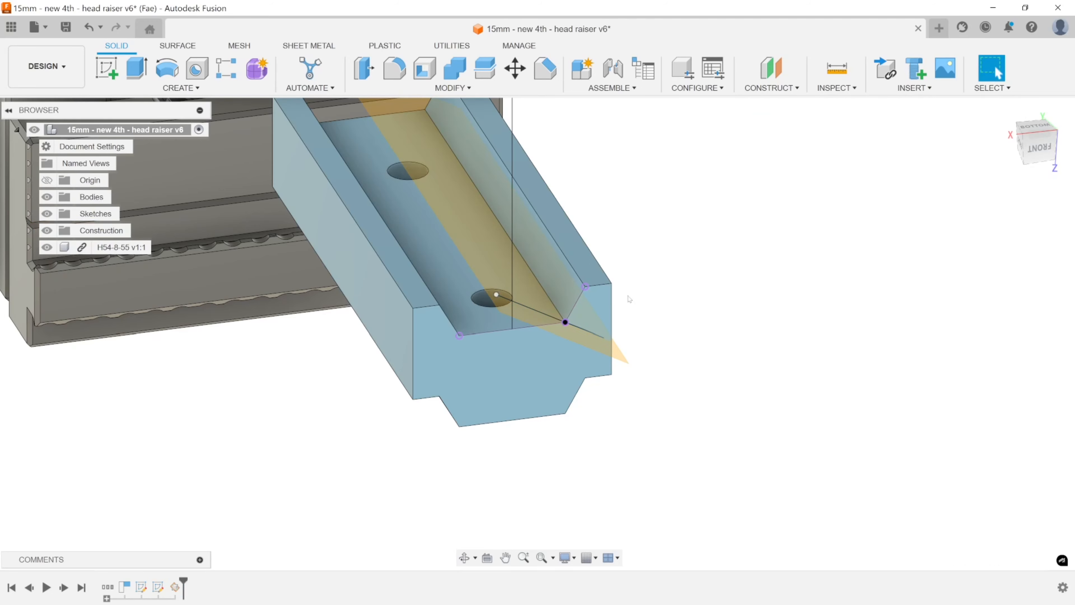
# Return to the Manufacture workspace and set the Z axis of Setup5 (2) to the new construction plane.
pyautogui.scroll(-5, 652, 314)
pyautogui.keyDown('shift'); pyautogui.moveTo(652, 315); pyautogui.dragTo(626, 290, button='middle'); pyautogui.keyUp('shift')
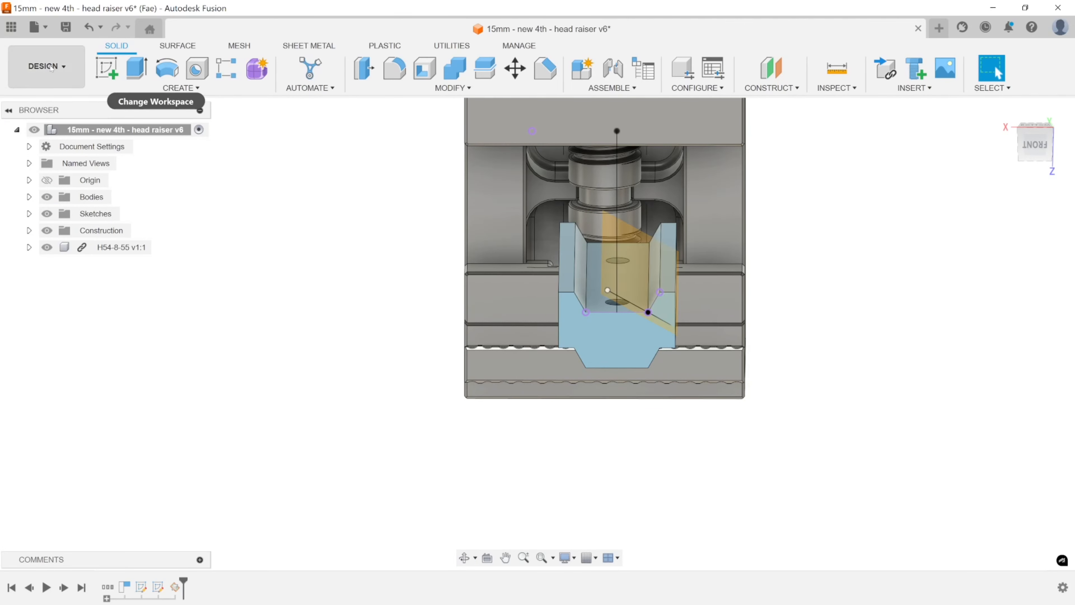
pyautogui.click(45, 66)
pyautogui.click(63, 228)
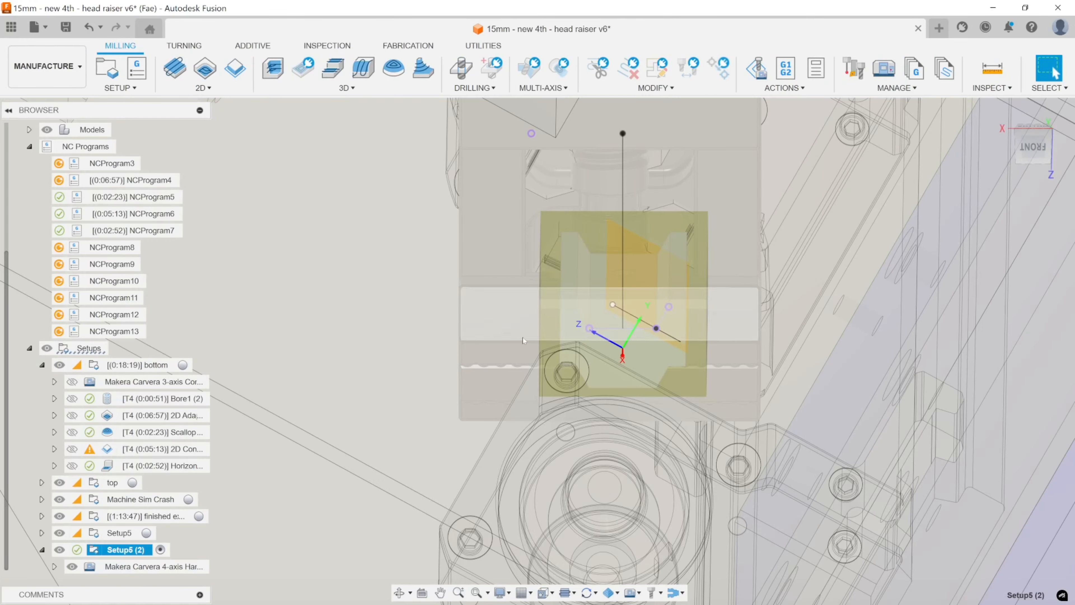
pyautogui.keyDown('shift'); pyautogui.moveTo(523, 288); pyautogui.dragTo(477, 321, button='middle'); pyautogui.keyUp('shift')
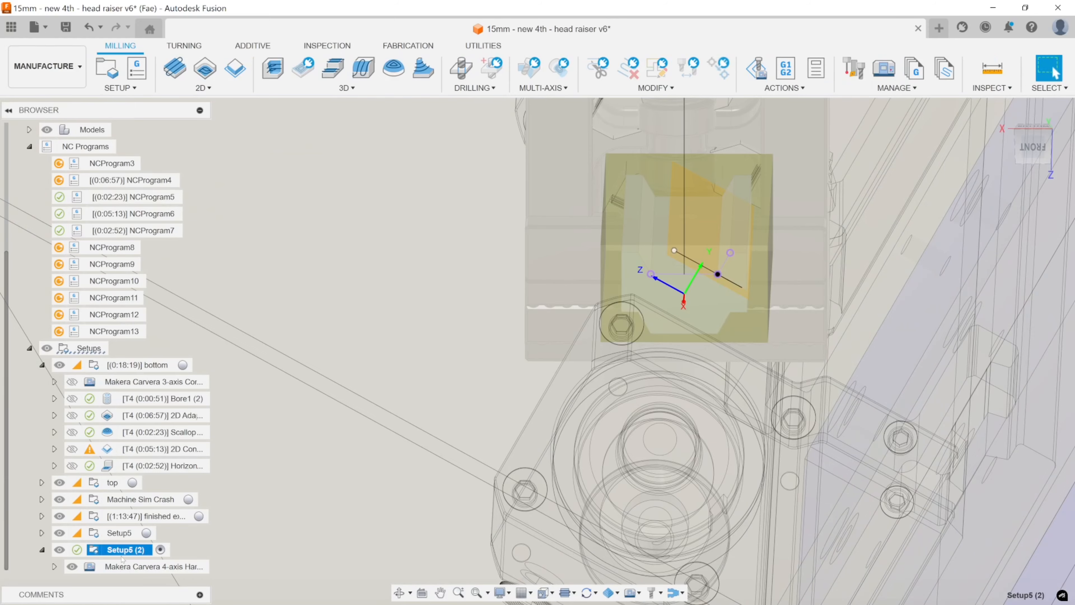
pyautogui.doubleClick(101, 551)
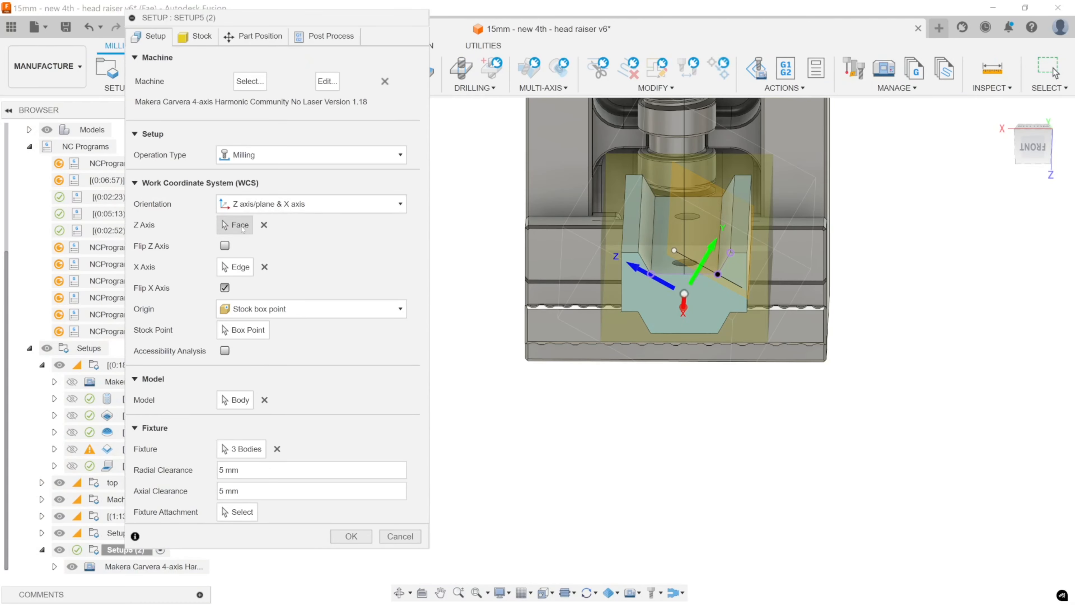
pyautogui.click(243, 228)
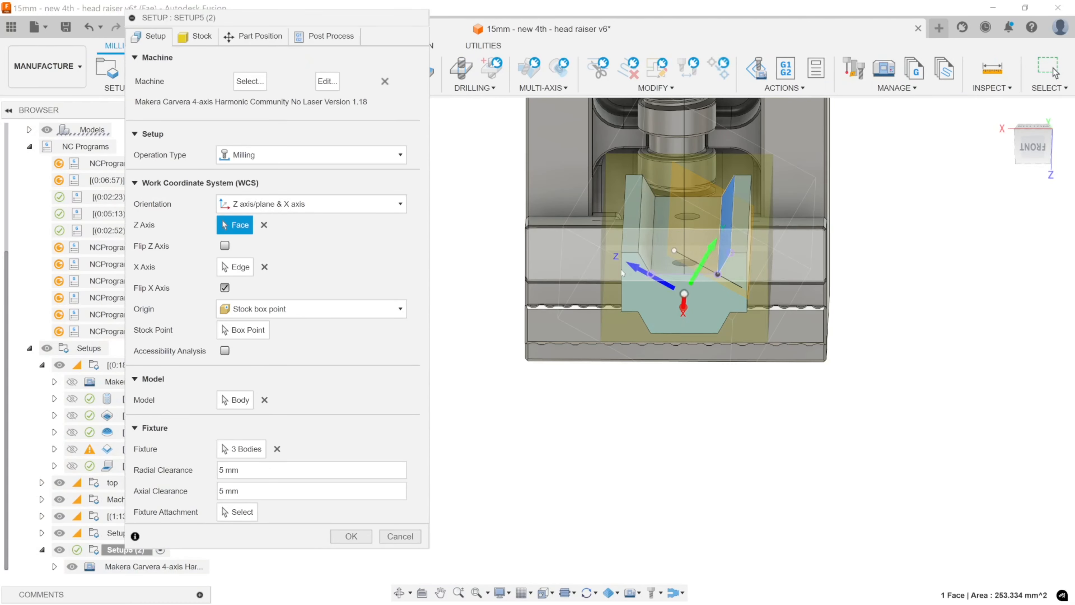
pyautogui.click(698, 238)
pyautogui.click(359, 540)
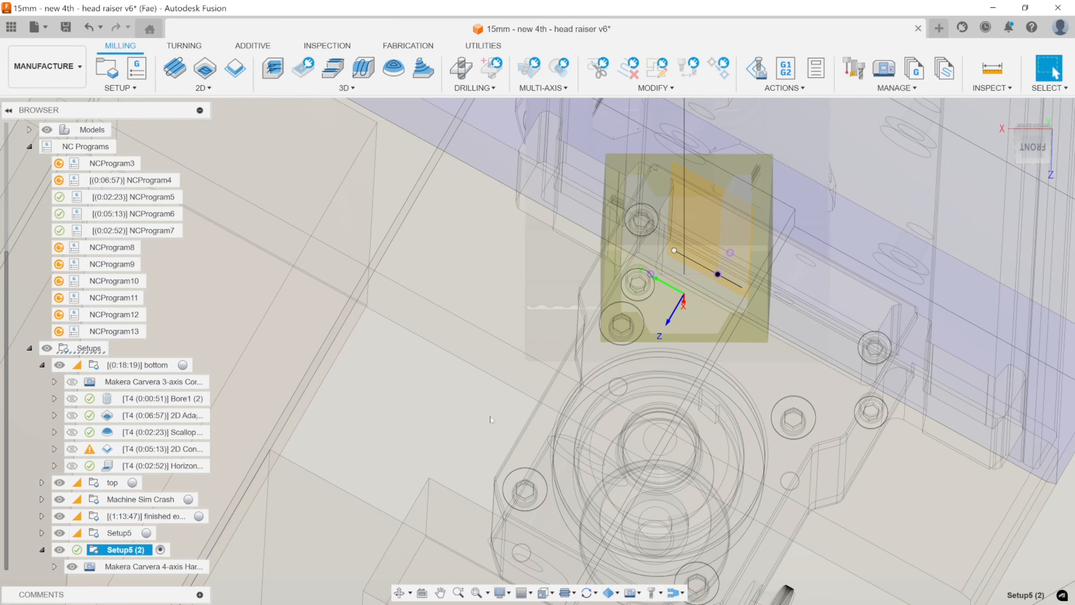
# Flip the Z axis of Setup5 (2) so it points out of the raiser body's channel side.
pyautogui.moveTo(659, 358); pyautogui.dragTo(785, 350, button='middle')
pyautogui.scroll(-8, 731, 385)
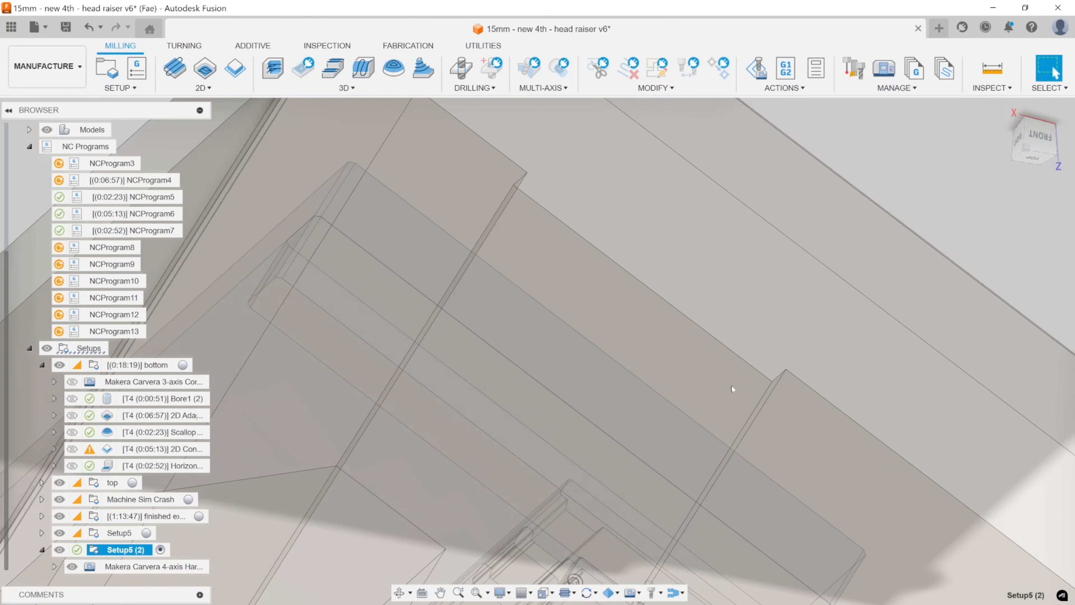
pyautogui.scroll(-4, 714, 386)
pyautogui.moveTo(715, 386); pyautogui.dragTo(791, 204, button='middle')
pyautogui.keyDown('shift'); pyautogui.moveTo(790, 204); pyautogui.dragTo(872, 140, button='middle'); pyautogui.keyUp('shift')
pyautogui.moveTo(902, 250); pyautogui.dragTo(698, 288, button='middle')
pyautogui.keyDown('shift'); pyautogui.moveTo(698, 288); pyautogui.dragTo(569, 280, button='middle'); pyautogui.keyUp('shift')
pyautogui.scroll(2, 512, 314)
pyautogui.scroll(10, 510, 312)
pyautogui.moveTo(510, 313)
pyautogui.keyDown('shift'); pyautogui.mouseDown(button='middle')
pyautogui.moveTo(458, 273)
pyautogui.moveTo(463, 254)
pyautogui.moveTo(509, 295)
pyautogui.mouseUp(button='middle'); pyautogui.keyUp('shift')
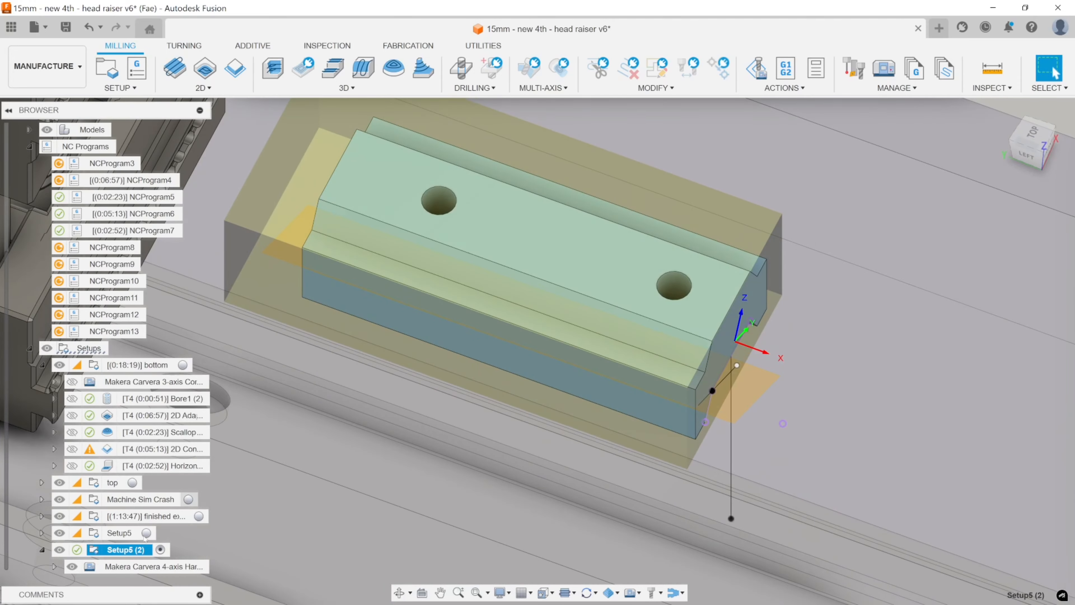
pyautogui.doubleClick(107, 551)
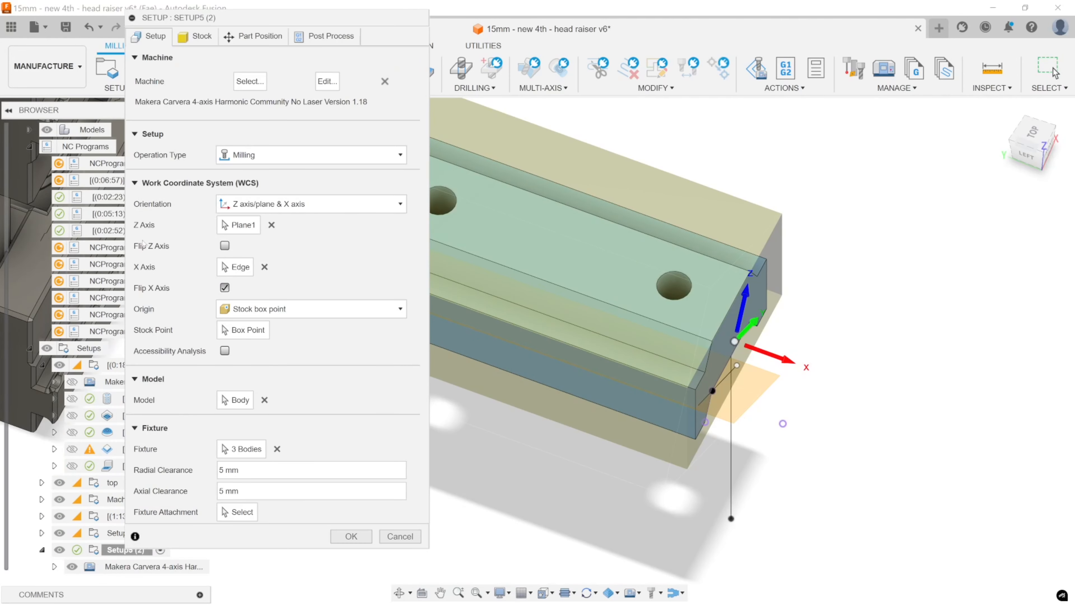
pyautogui.click(224, 246)
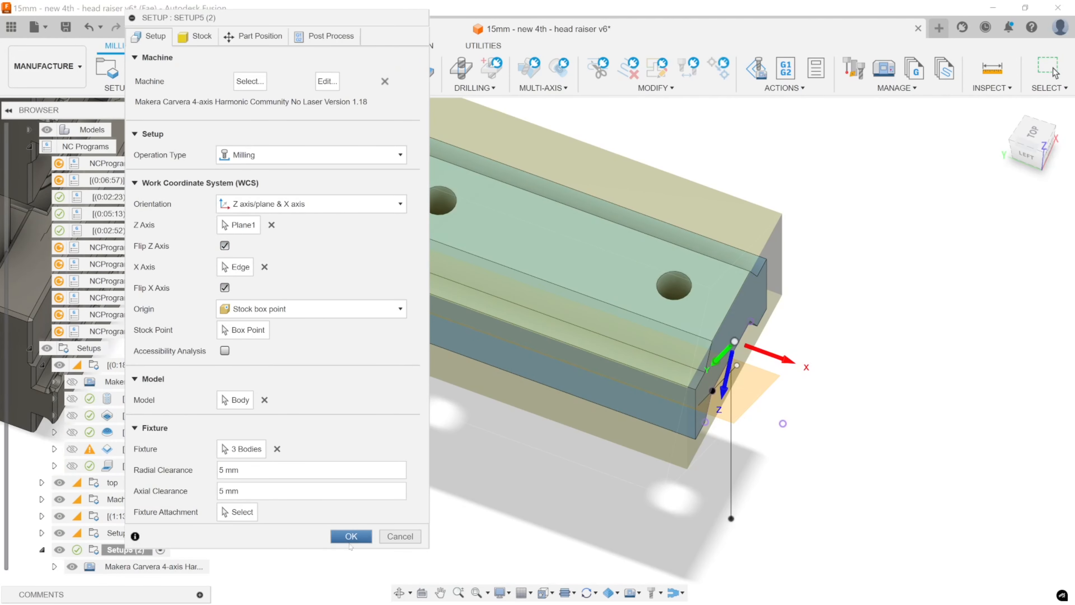
pyautogui.click(351, 537)
# Start a 2D Contour in Setup5 (2) and choose the 3.175 mm flat end mill with 17 mm flute length as its tool.
pyautogui.scroll(-5, 668, 429)
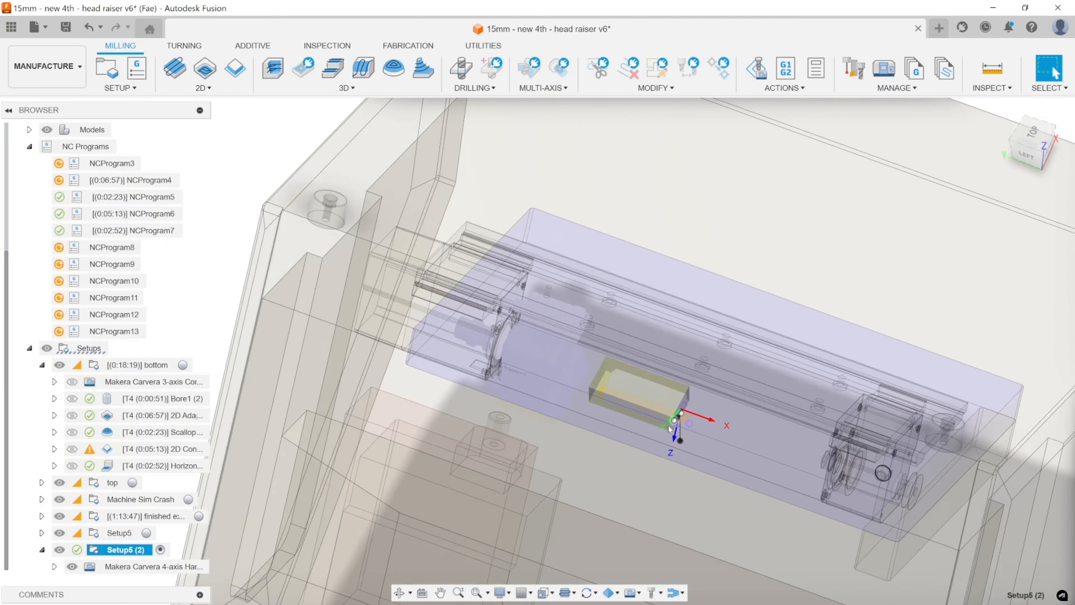
pyautogui.keyDown('shift'); pyautogui.moveTo(659, 431); pyautogui.dragTo(612, 295, button='middle'); pyautogui.keyUp('shift')
pyautogui.moveTo(612, 296); pyautogui.dragTo(726, 215, button='middle')
pyautogui.keyDown('shift'); pyautogui.moveTo(726, 216); pyautogui.dragTo(702, 246, button='middle'); pyautogui.keyUp('shift')
pyautogui.scroll(8, 682, 250)
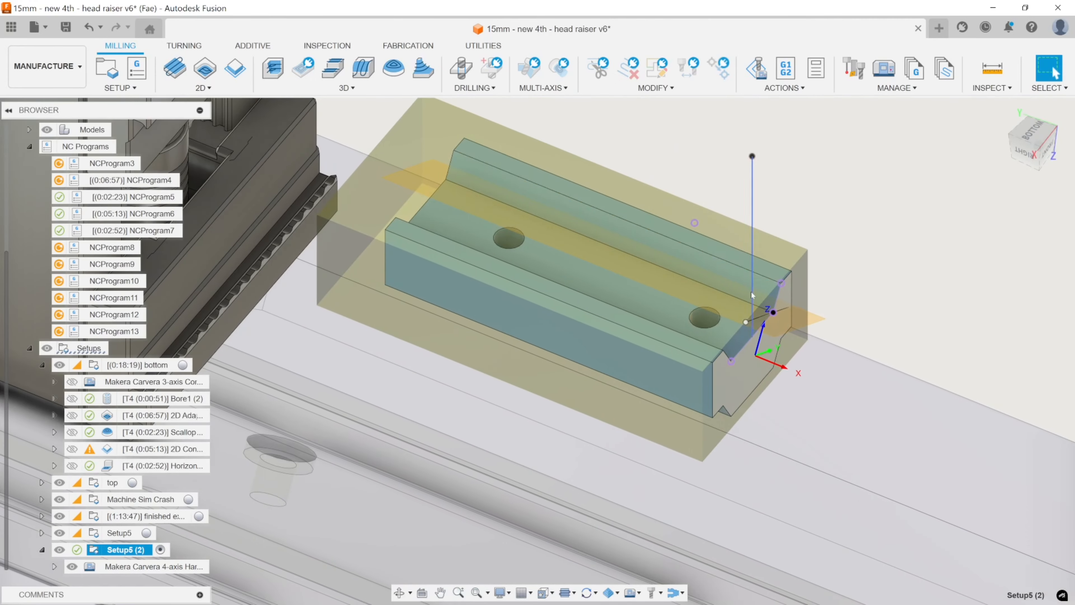
pyautogui.moveTo(751, 295); pyautogui.dragTo(852, 316, button='middle')
pyautogui.moveTo(687, 288)
pyautogui.keyDown('shift'); pyautogui.mouseDown(button='middle')
pyautogui.moveTo(617, 275)
pyautogui.moveTo(563, 246)
pyautogui.moveTo(695, 280)
pyautogui.moveTo(713, 317)
pyautogui.moveTo(706, 286)
pyautogui.mouseUp(button='middle'); pyautogui.keyUp('shift')
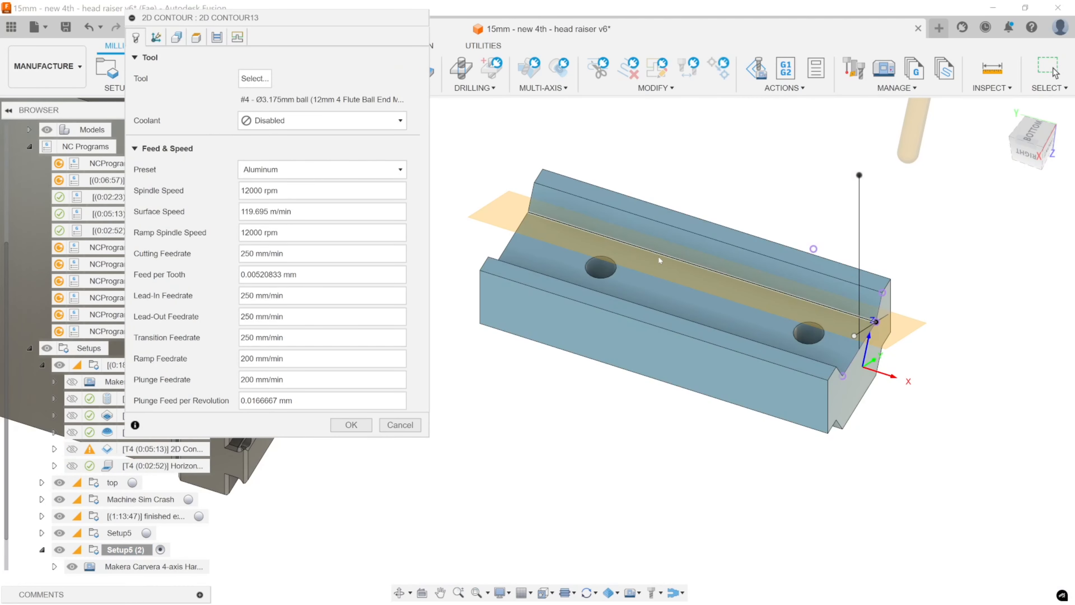
pyautogui.click(254, 78)
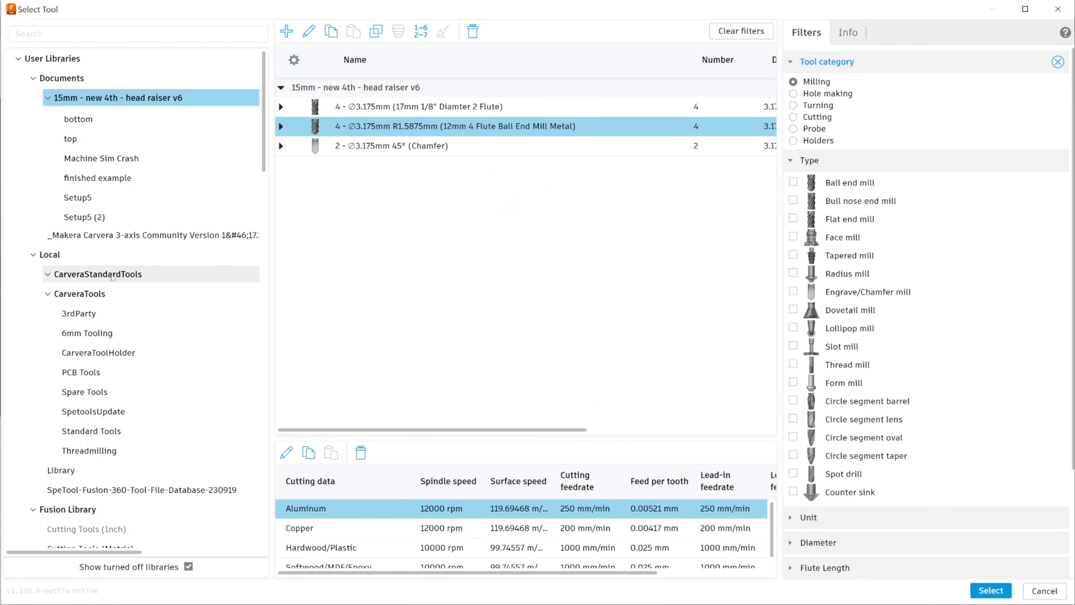
pyautogui.click(398, 108)
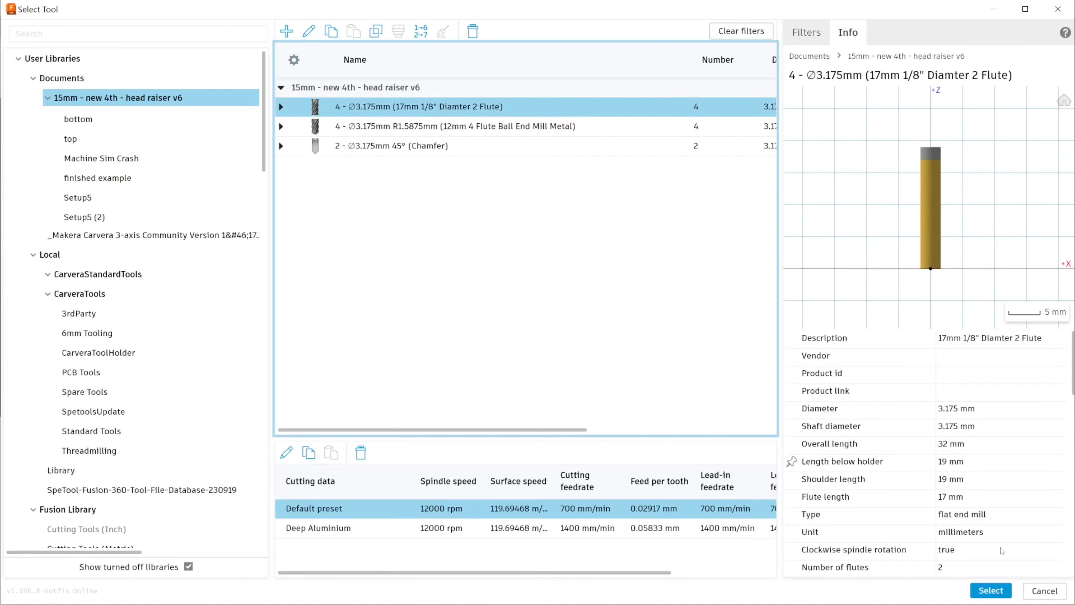
pyautogui.click(990, 590)
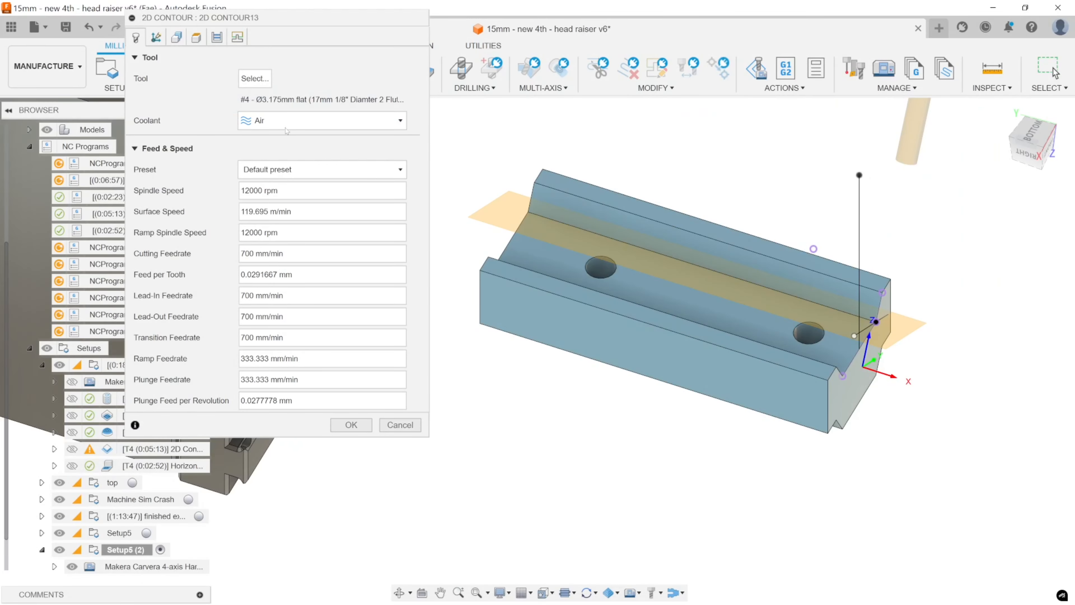
# Select the channel's long corner edge at the foot of the sloped wall as the contour geometry and generate the toolpath.
pyautogui.click(178, 39)
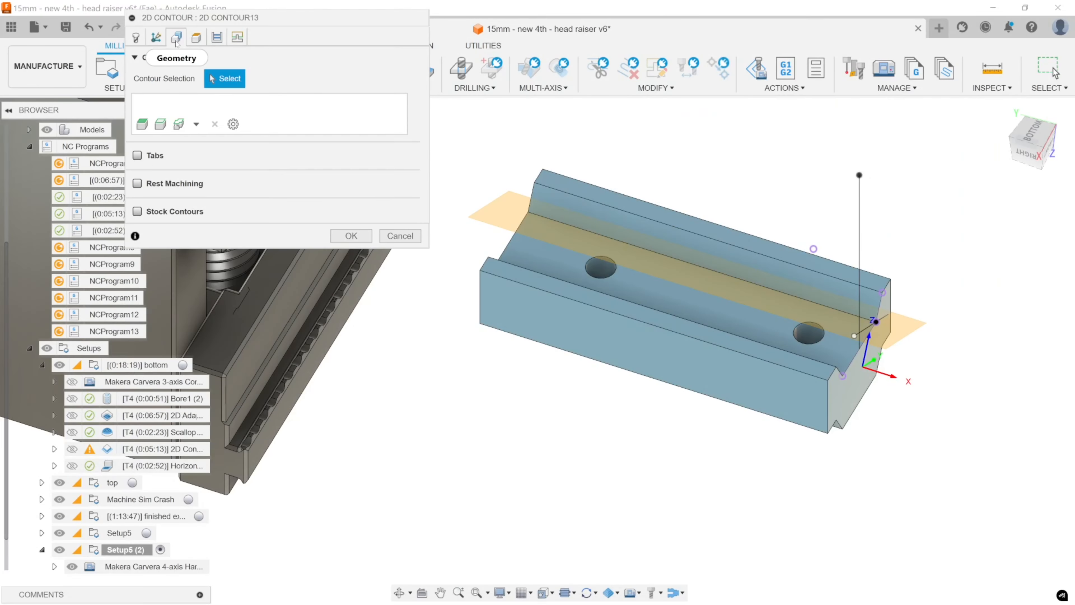
pyautogui.click(687, 264)
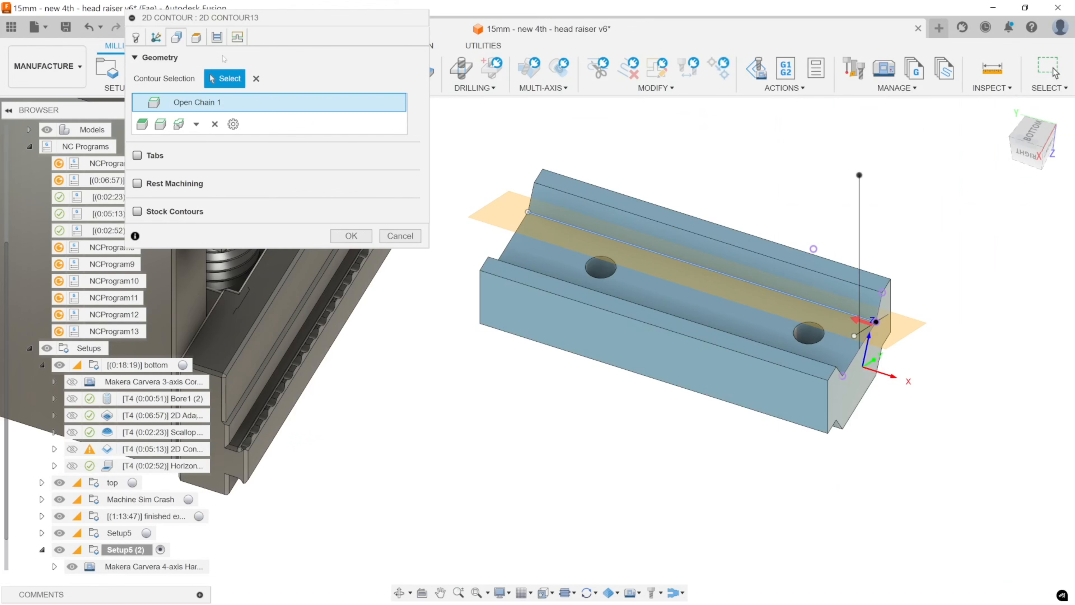
pyautogui.click(351, 236)
pyautogui.moveTo(614, 402); pyautogui.dragTo(639, 338, button='middle')
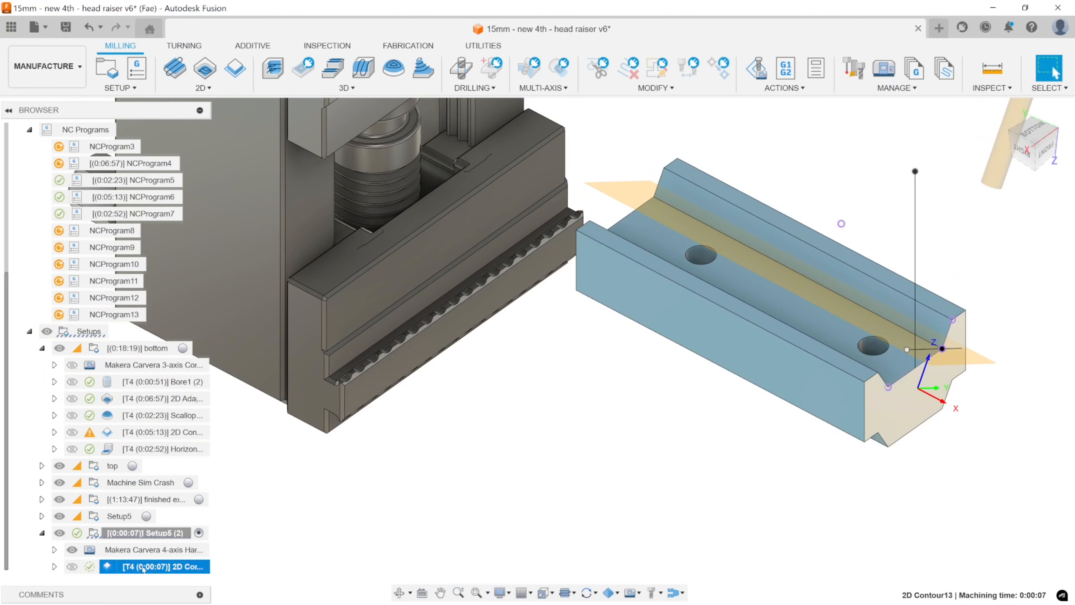
pyautogui.doubleClick(201, 568)
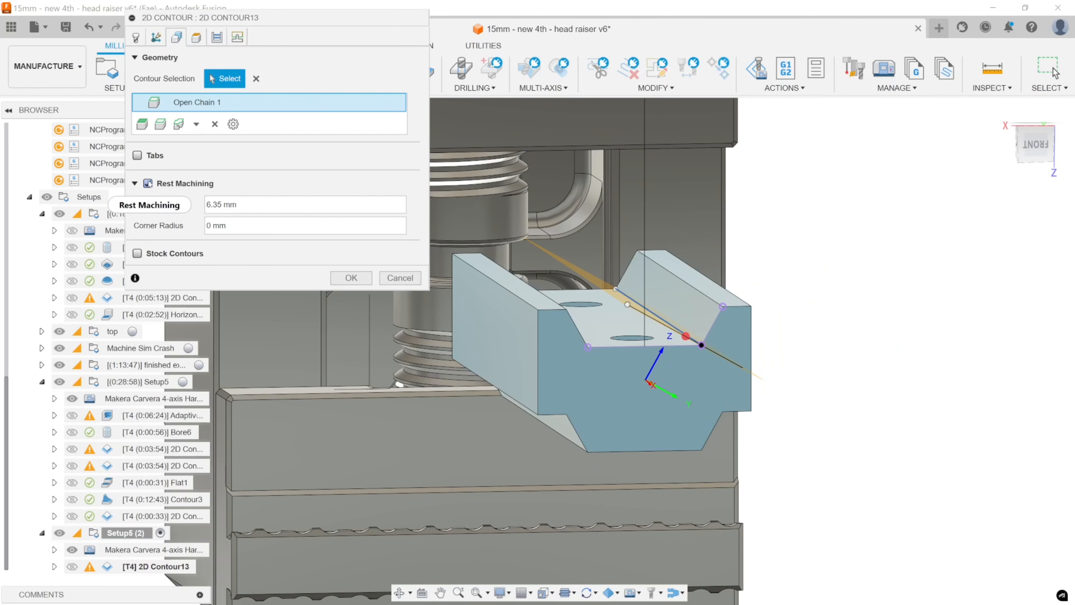
pyautogui.click(148, 183)
pyautogui.click(351, 233)
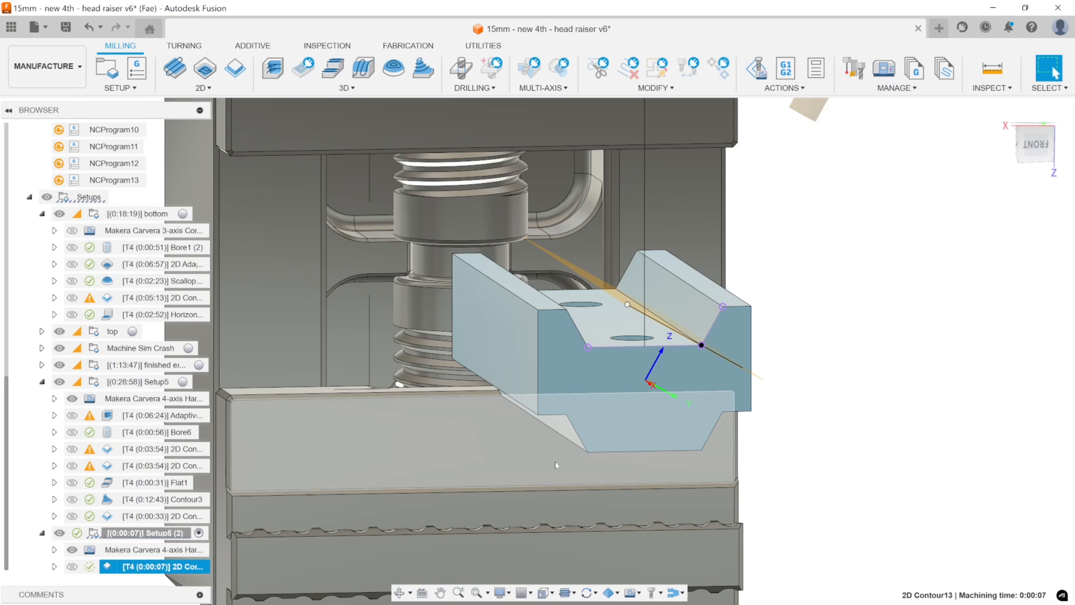
# Simulate the new 2D Contour with the machine and examine the cut sloped wall and the tool's clearance around the part and vise.
pyautogui.moveTo(551, 449)
pyautogui.keyDown('shift'); pyautogui.mouseDown(button='middle')
pyautogui.moveTo(558, 421)
pyautogui.moveTo(655, 410)
pyautogui.moveTo(550, 432)
pyautogui.mouseUp(button='middle'); pyautogui.keyUp('shift')
pyautogui.rightClick(127, 565)
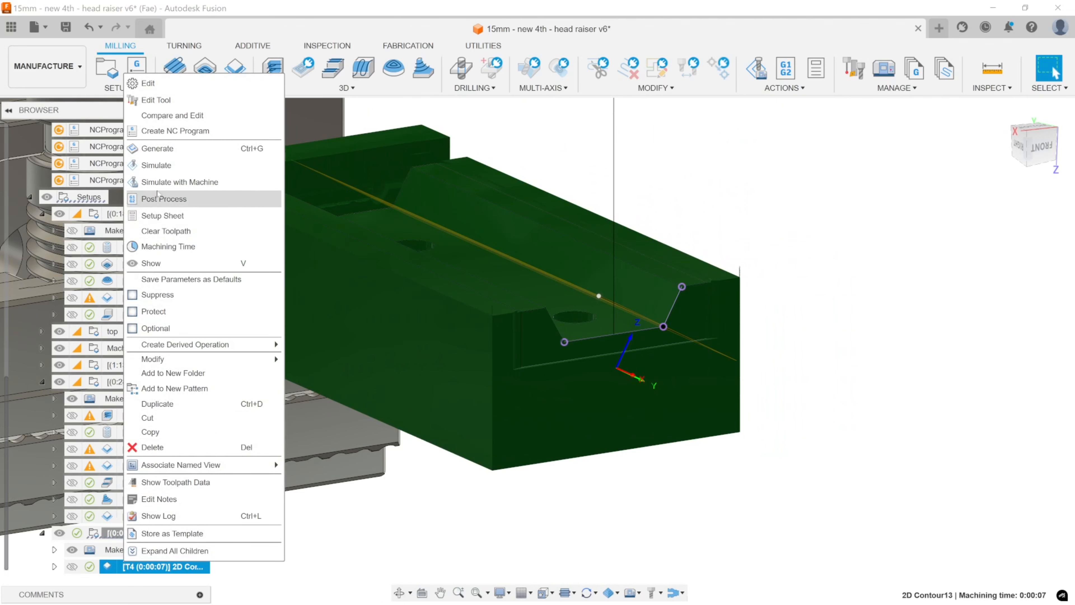
pyautogui.click(182, 182)
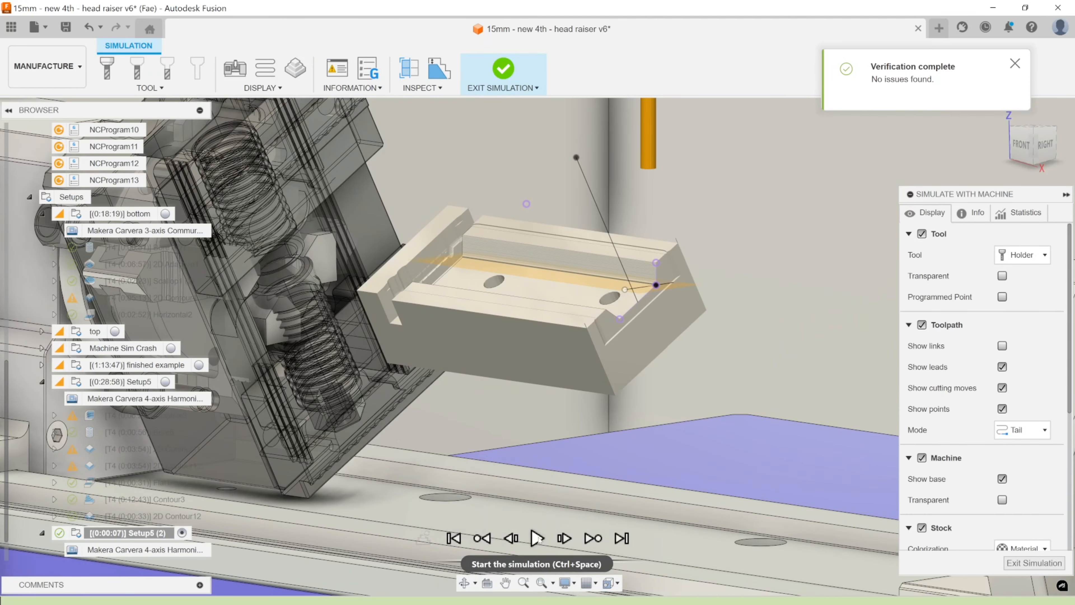
pyautogui.click(537, 538)
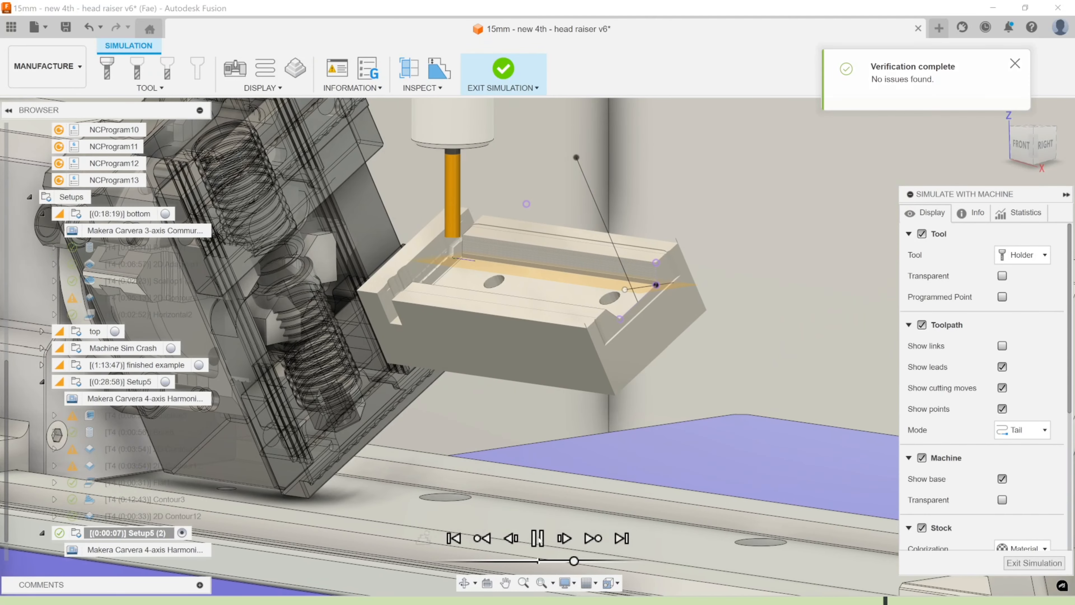
pyautogui.click(538, 538)
pyautogui.scroll(5, 624, 307)
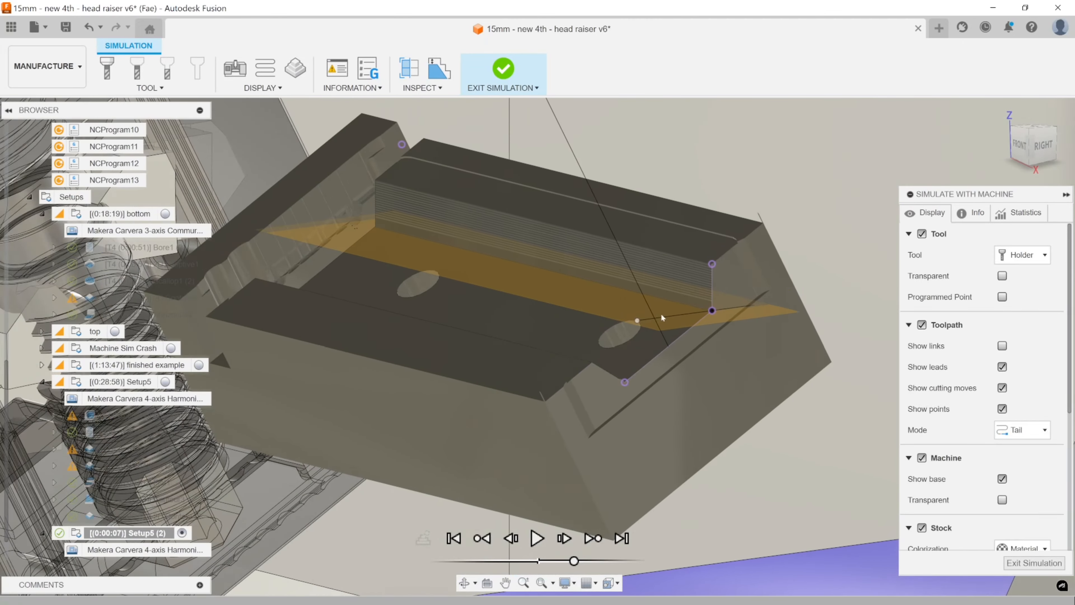
pyautogui.keyDown('shift'); pyautogui.moveTo(661, 314); pyautogui.dragTo(809, 325, button='middle'); pyautogui.keyUp('shift')
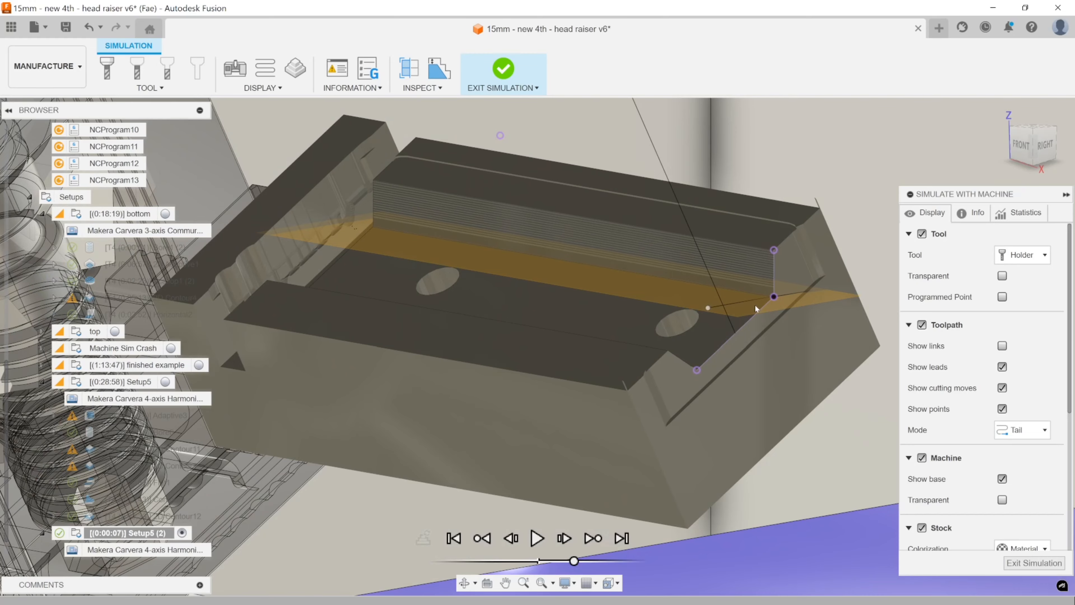
pyautogui.scroll(-5, 756, 308)
pyautogui.keyDown('shift'); pyautogui.moveTo(755, 309); pyautogui.dragTo(642, 342, button='middle'); pyautogui.keyUp('shift')
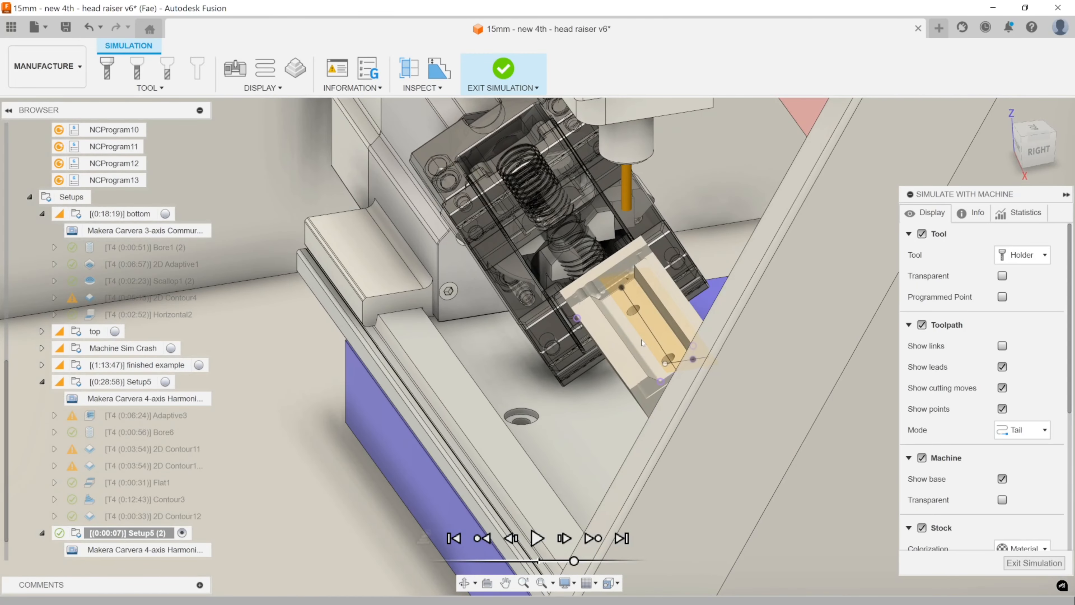
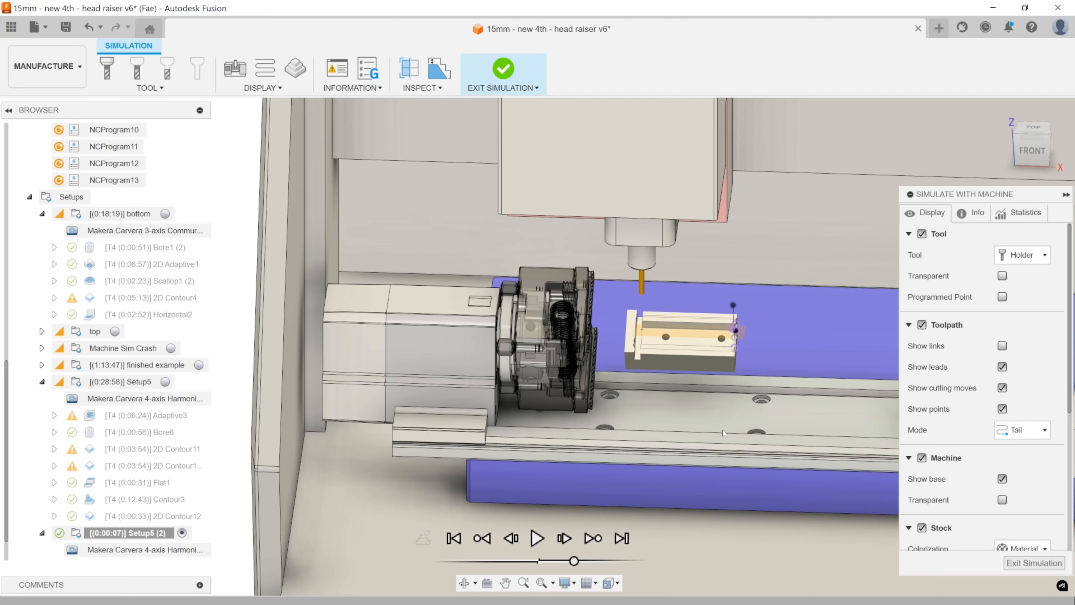
# Exit the machine simulation and duplicate the original Setup5 with its operations.
pyautogui.press('Escape')
pyautogui.keyDown('shift'); pyautogui.moveTo(741, 435); pyautogui.dragTo(666, 392, button='middle'); pyautogui.keyUp('shift')
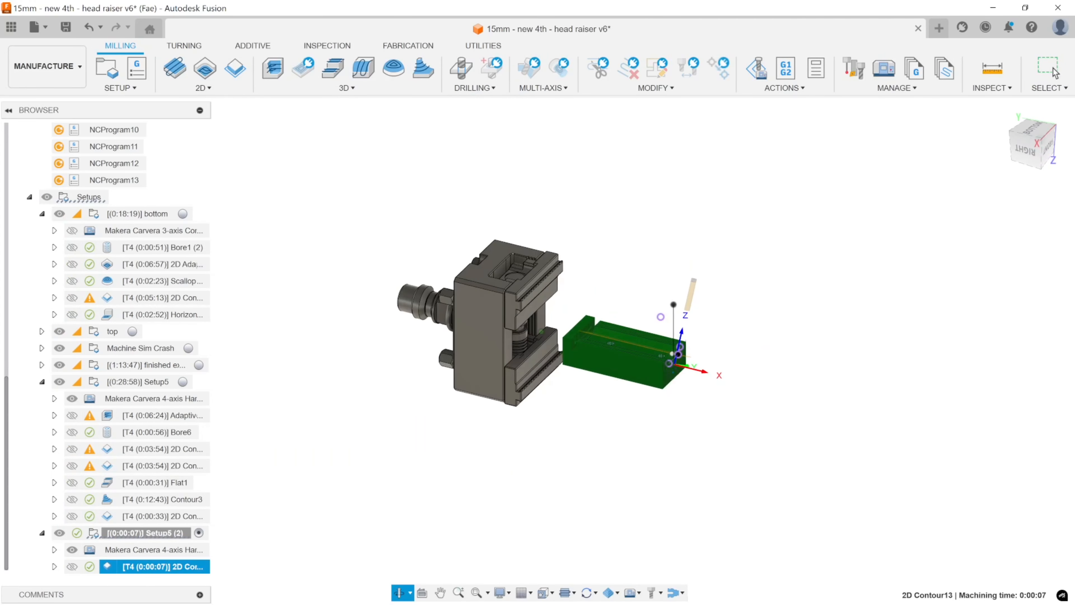
pyautogui.keyDown('shift'); pyautogui.moveTo(738, 404); pyautogui.dragTo(738, 396, button='middle'); pyautogui.keyUp('shift')
pyautogui.click(748, 403)
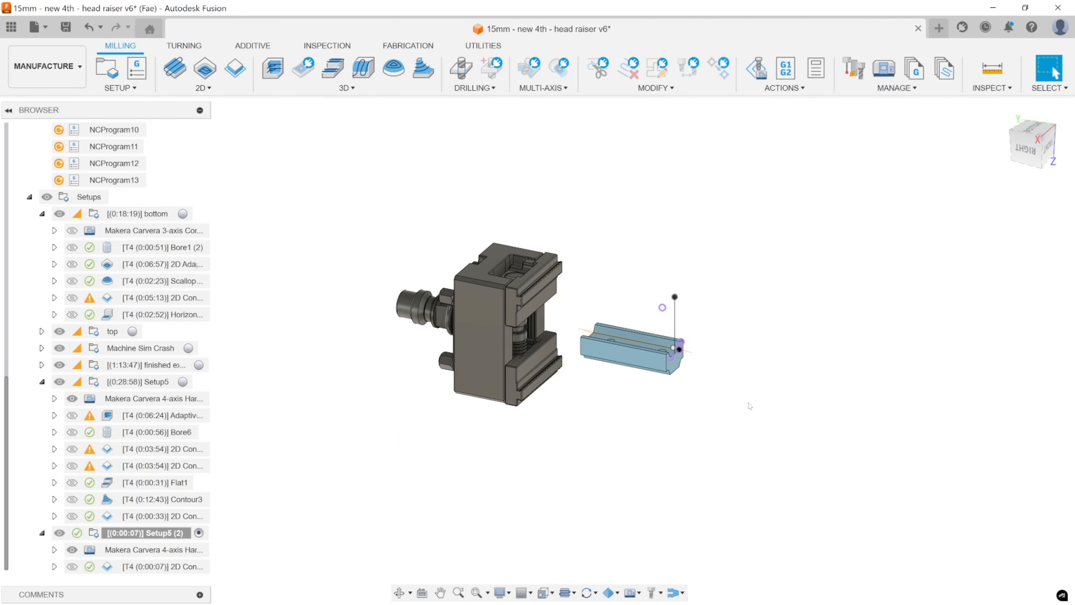
pyautogui.click(129, 381)
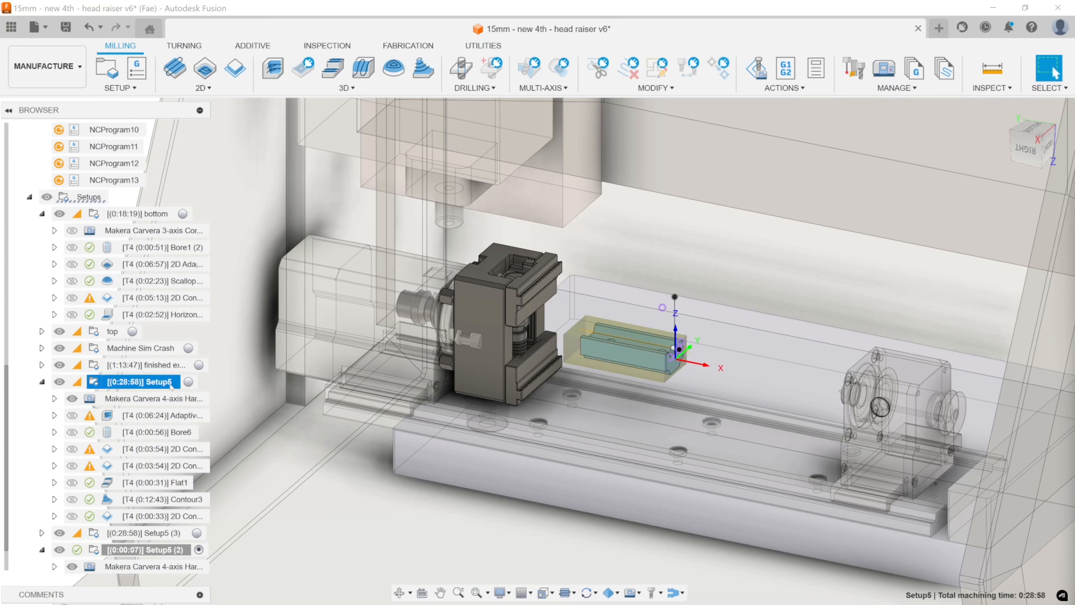
# Flip the Z axis of the duplicated Setup5 (3).
pyautogui.doubleClick(110, 534)
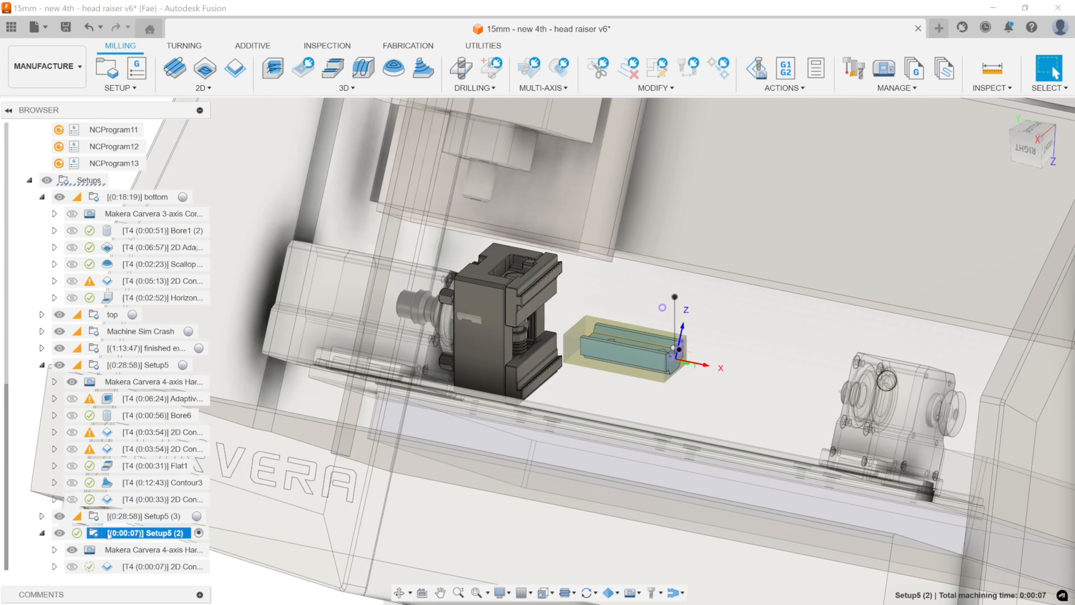
pyautogui.press('Escape')
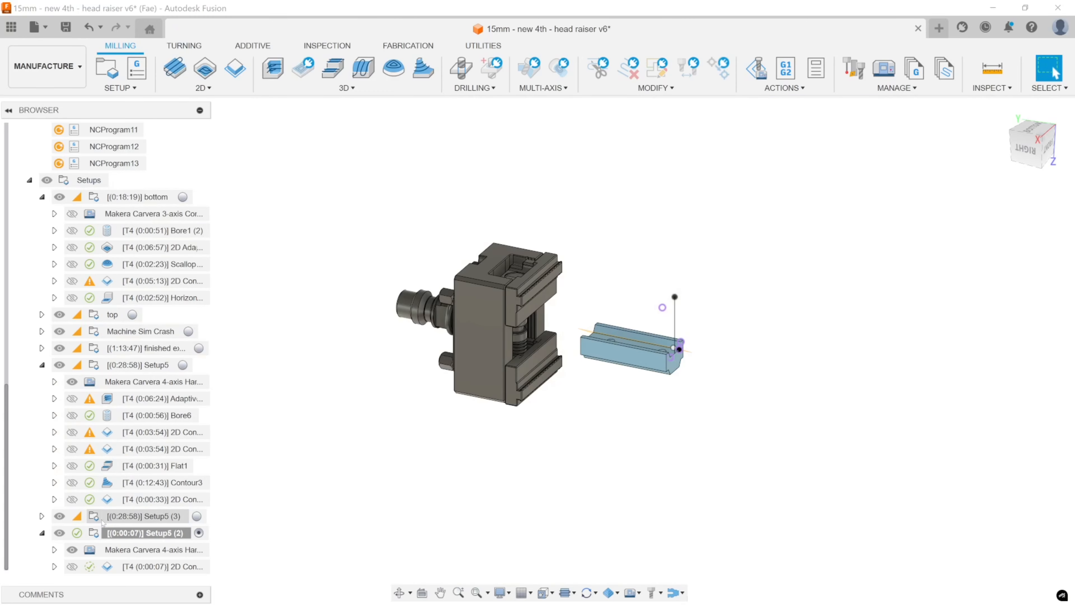
pyautogui.doubleClick(103, 520)
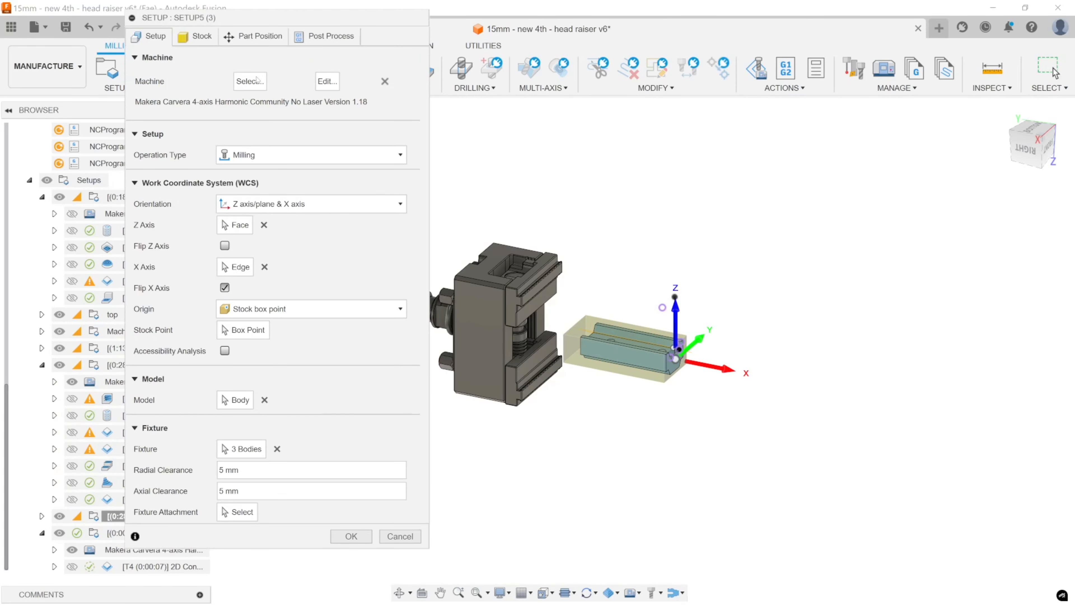
pyautogui.click(225, 246)
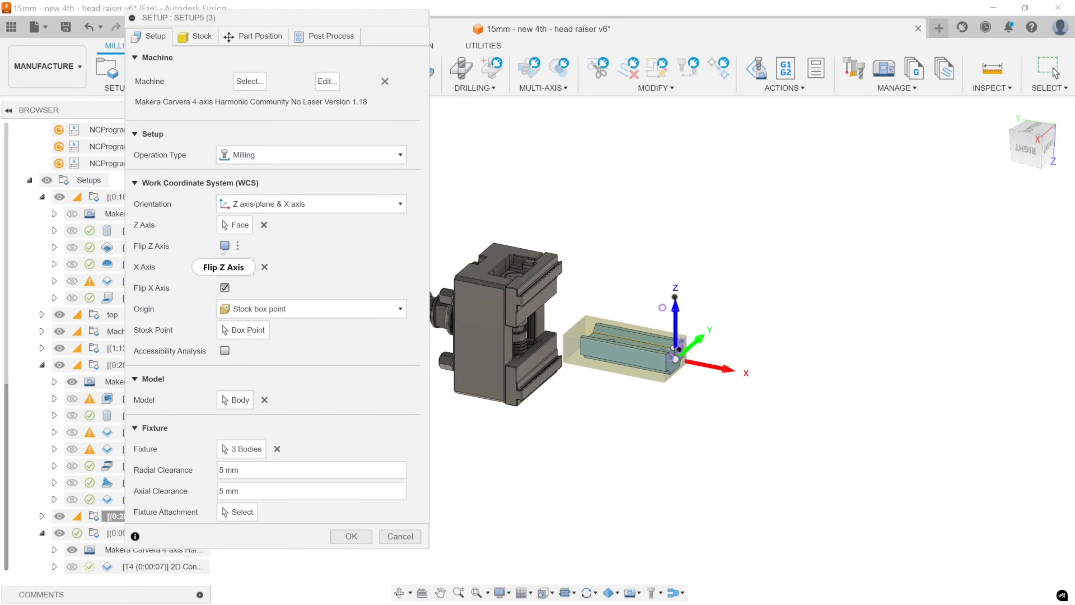
pyautogui.click(351, 536)
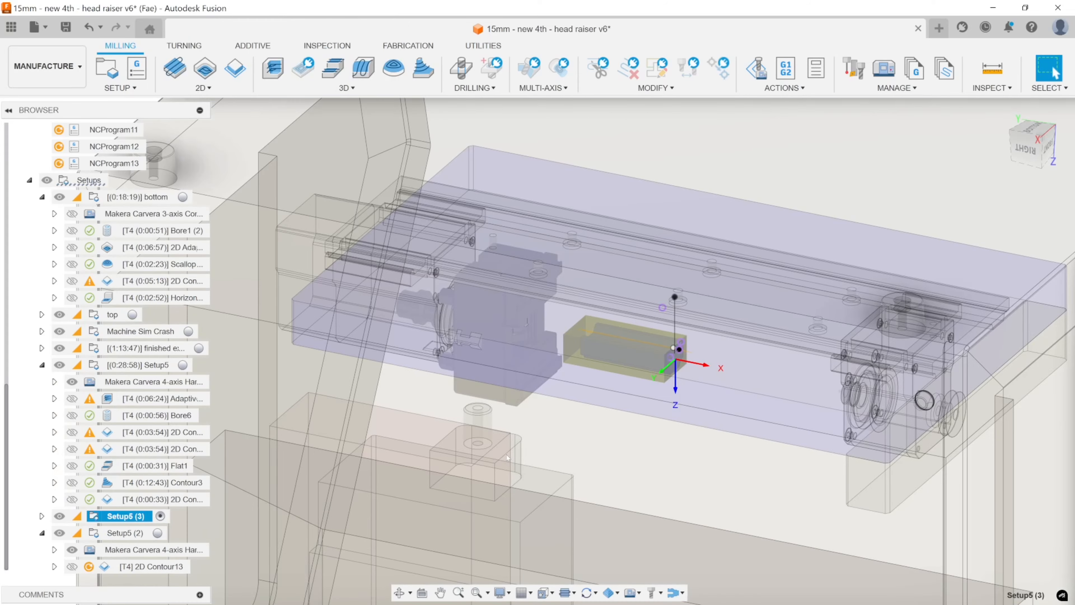
# Examine the flipped orientation of Setup5 (3) and compare its copied operations with the originals in Setup5 to identify the slot contour.
pyautogui.moveTo(633, 398); pyautogui.dragTo(652, 219, button='middle')
pyautogui.scroll(-6, 635, 384)
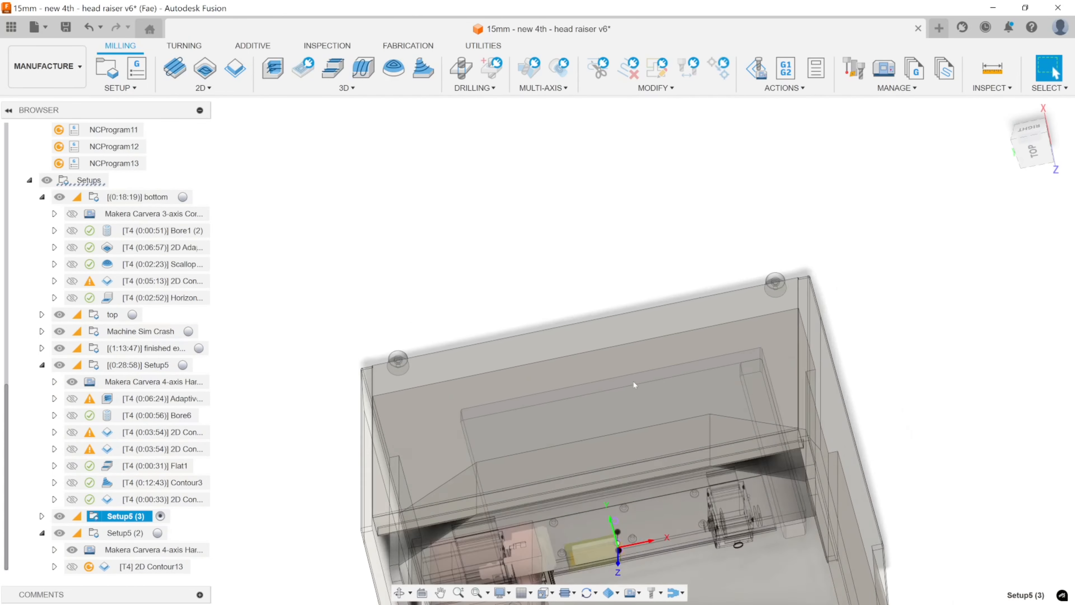
pyautogui.moveTo(617, 399); pyautogui.dragTo(605, 199, button='middle')
pyautogui.scroll(8, 583, 415)
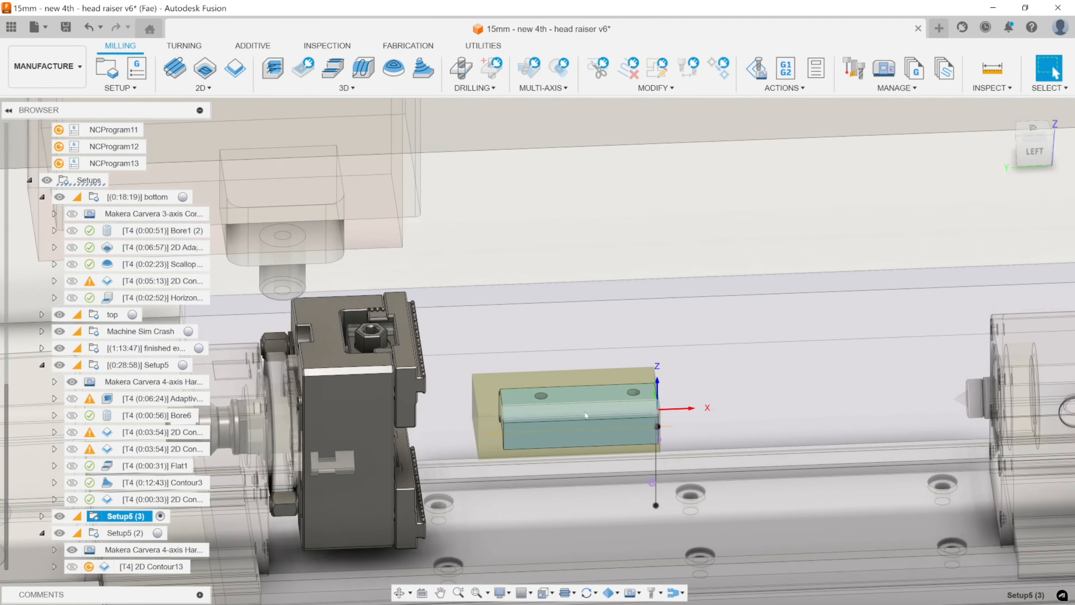
pyautogui.moveTo(592, 425); pyautogui.dragTo(622, 379, button='middle')
pyautogui.scroll(5, 625, 379)
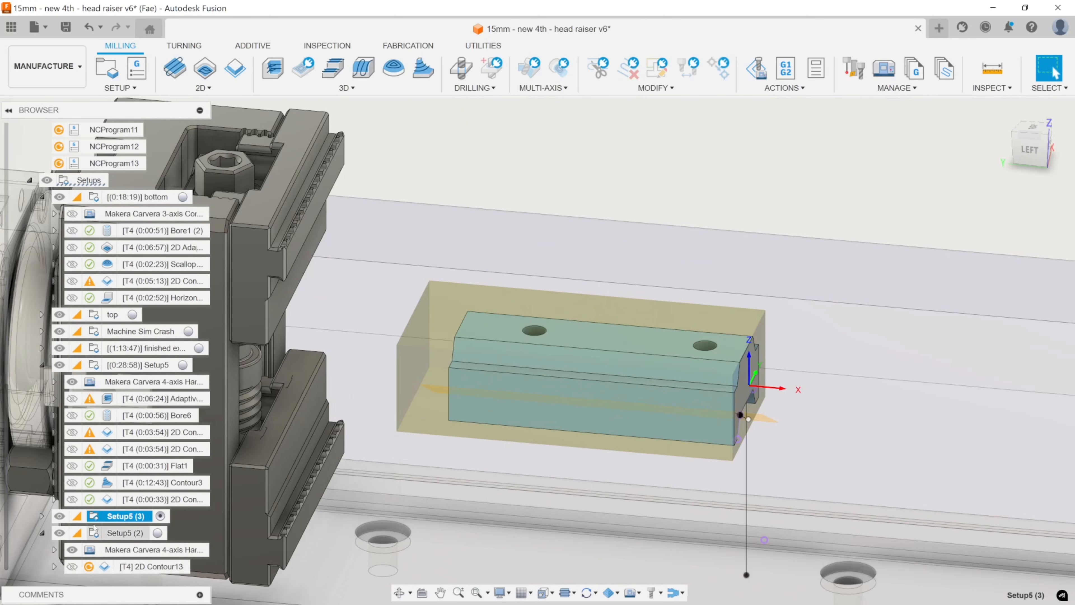
pyautogui.click(42, 515)
pyautogui.scroll(-3, 110, 466)
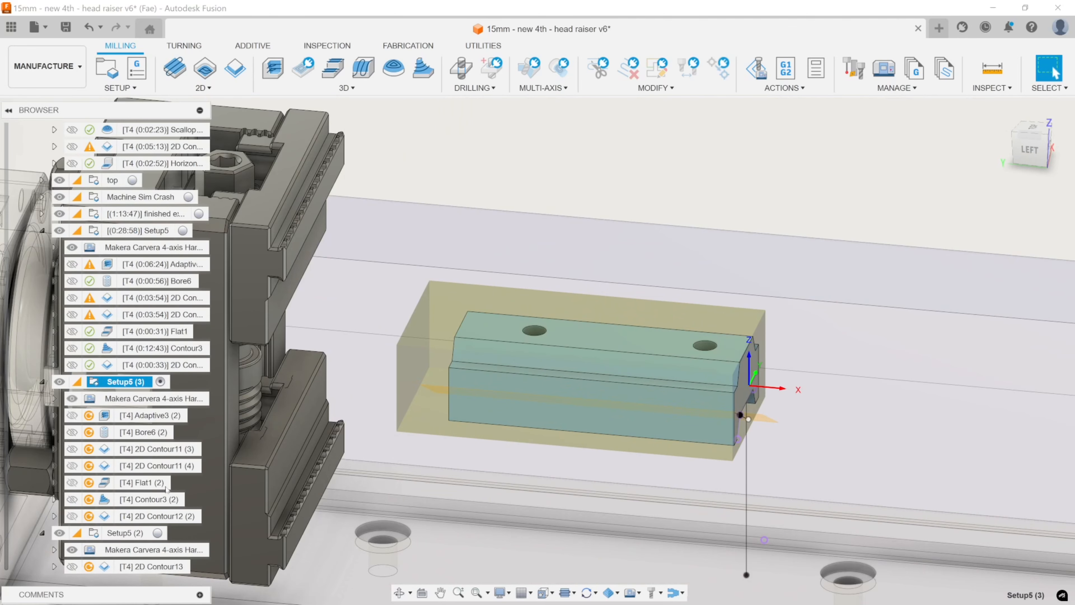
pyautogui.click(150, 415)
pyautogui.keyDown('ctrl'); pyautogui.click(151, 432); pyautogui.keyUp('ctrl')
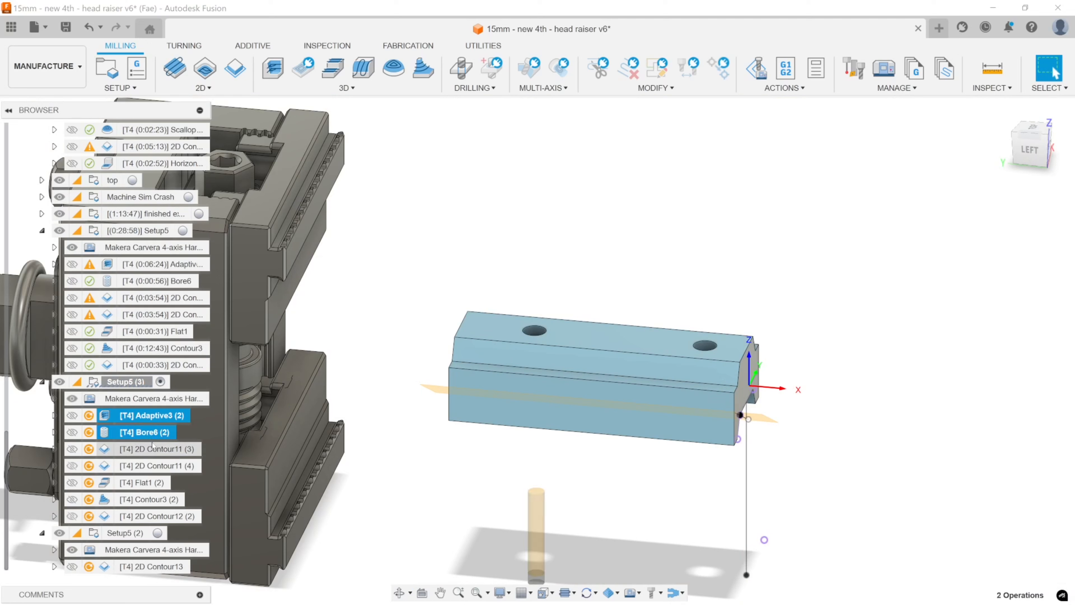
pyautogui.click(154, 449)
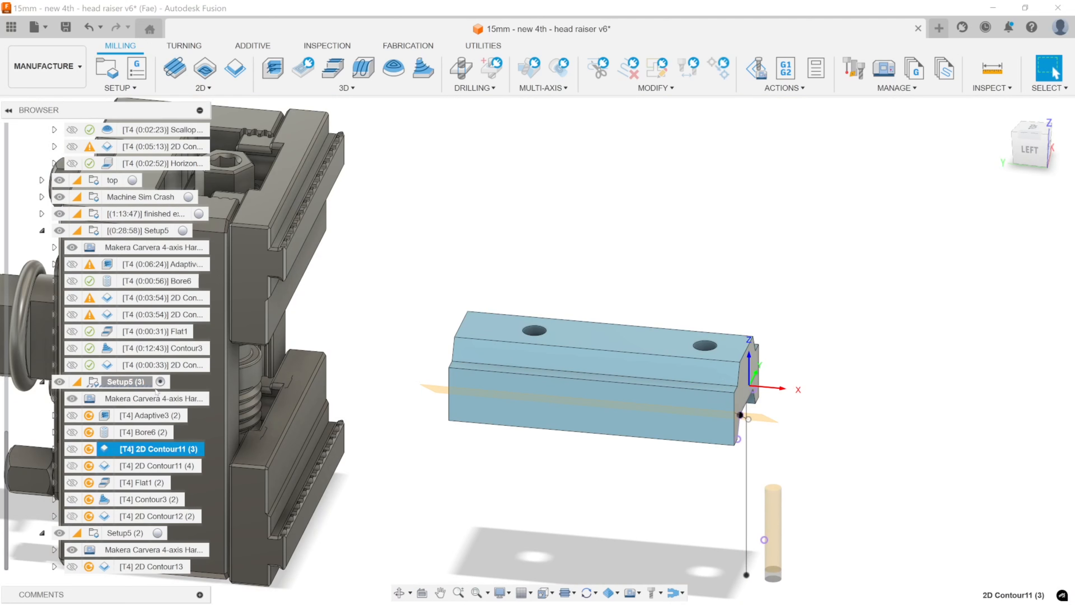
pyautogui.click(160, 264)
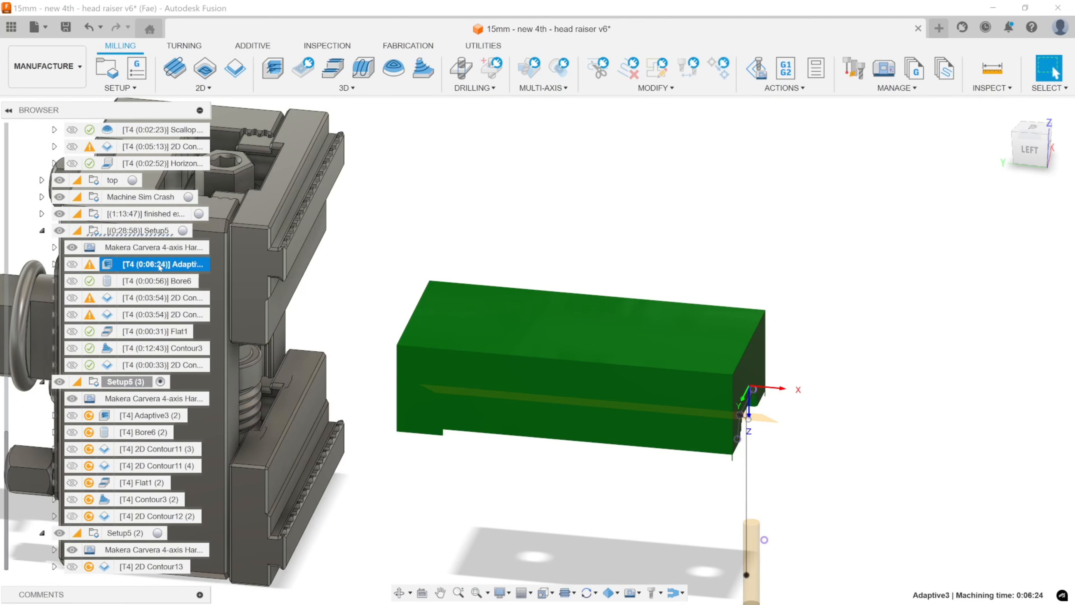
pyautogui.click(159, 281)
pyautogui.click(162, 298)
pyautogui.click(165, 315)
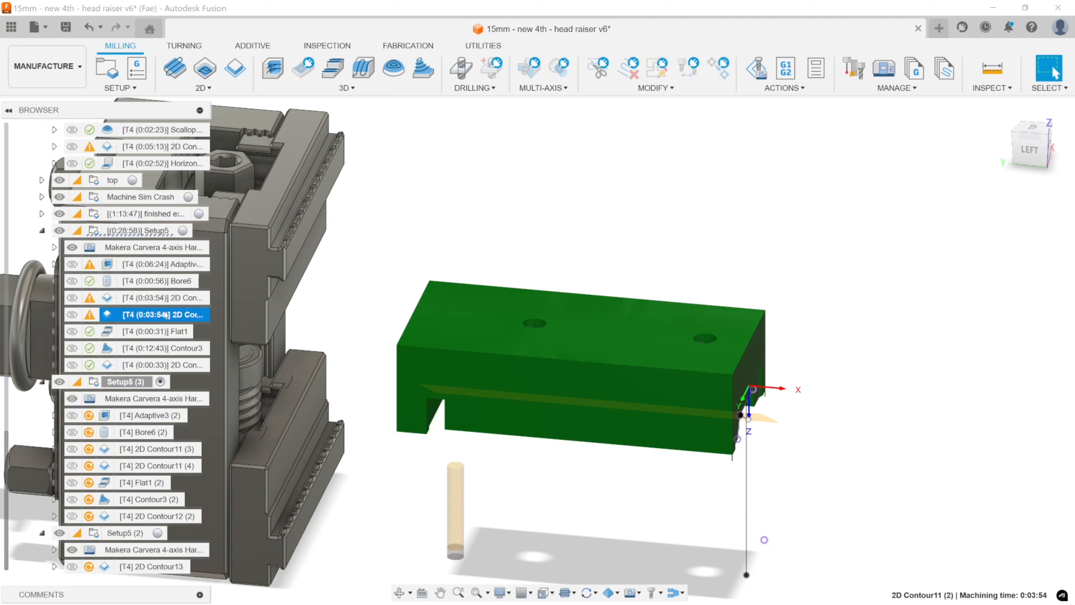
# Delete Adaptive3 (2), Bore6 (2), 2D Contour11 (3), Flat1 (2), Contour3 (2) and 2D Contour12 (2) from Setup5 (3).
pyautogui.click(146, 416)
pyautogui.keyDown('ctrl'); pyautogui.click(144, 432); pyautogui.keyUp('ctrl')
pyautogui.keyDown('ctrl'); pyautogui.click(148, 448); pyautogui.keyUp('ctrl')
pyautogui.keyDown('ctrl'); pyautogui.click(146, 482); pyautogui.keyUp('ctrl')
pyautogui.keyDown('ctrl'); pyautogui.click(151, 499); pyautogui.keyUp('ctrl')
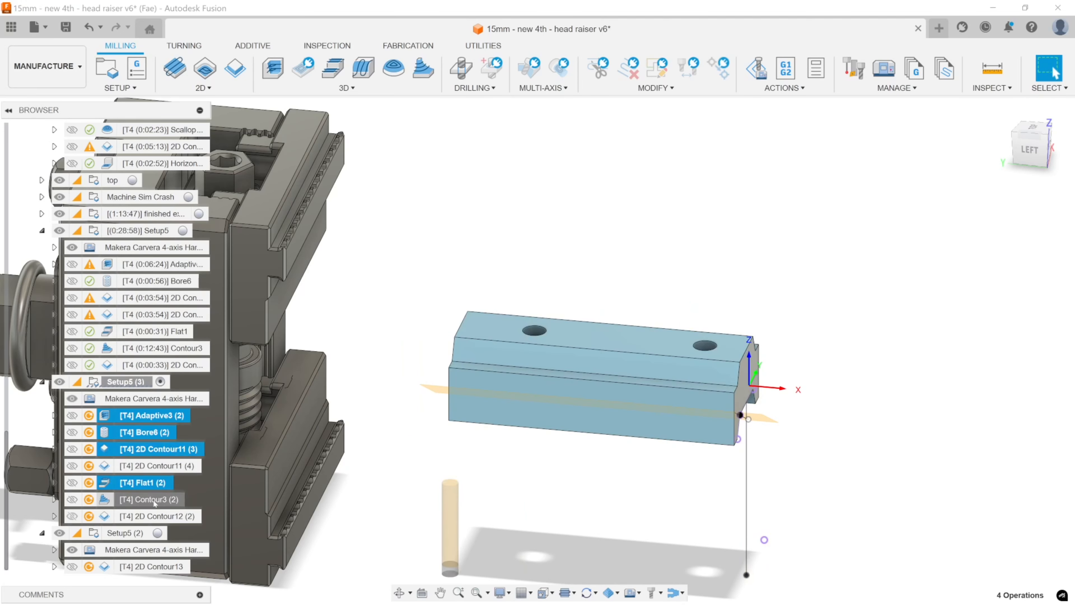
pyautogui.keyDown('ctrl'); pyautogui.click(155, 516); pyautogui.keyUp('ctrl')
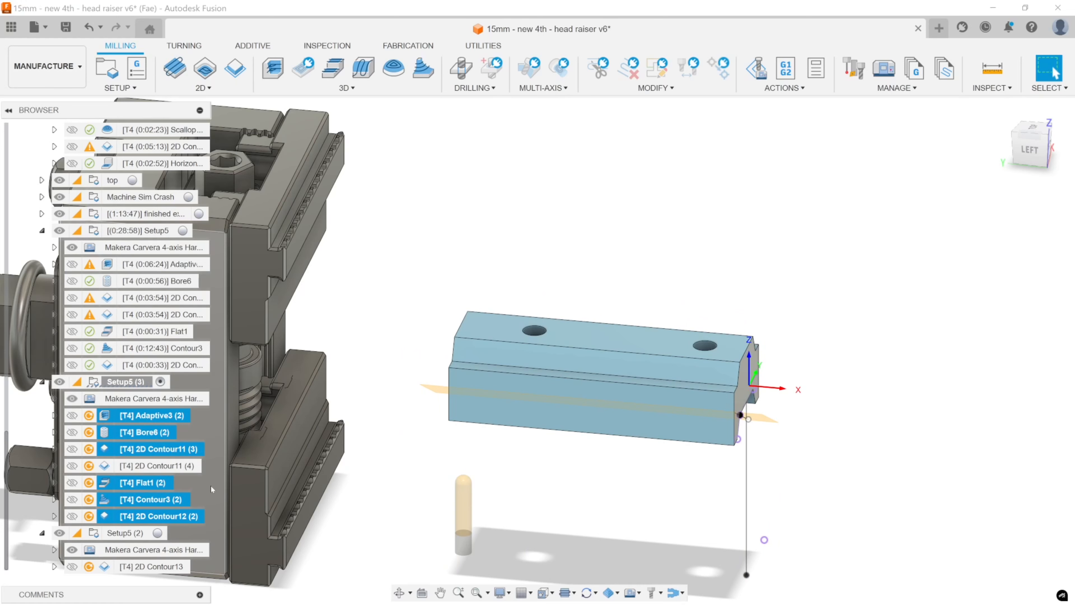
pyautogui.press('Delete')
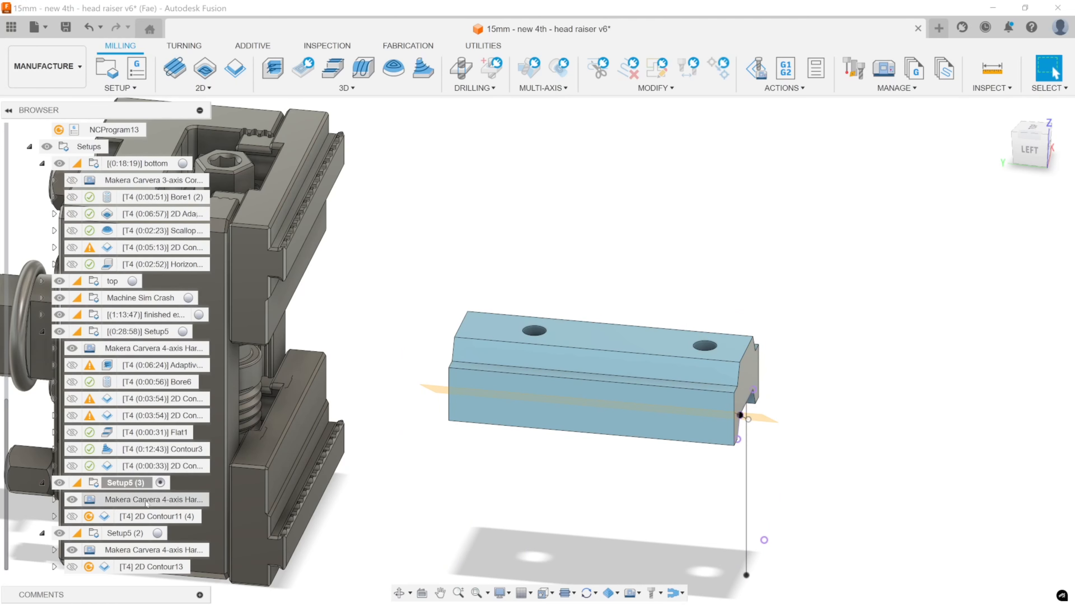
# Generate the toolpath of 2D Contour11 (4) in Setup5 (3) and examine how deep its slot cuts into the stock.
pyautogui.click(151, 516)
pyautogui.hotkey('ctrl', 'g')
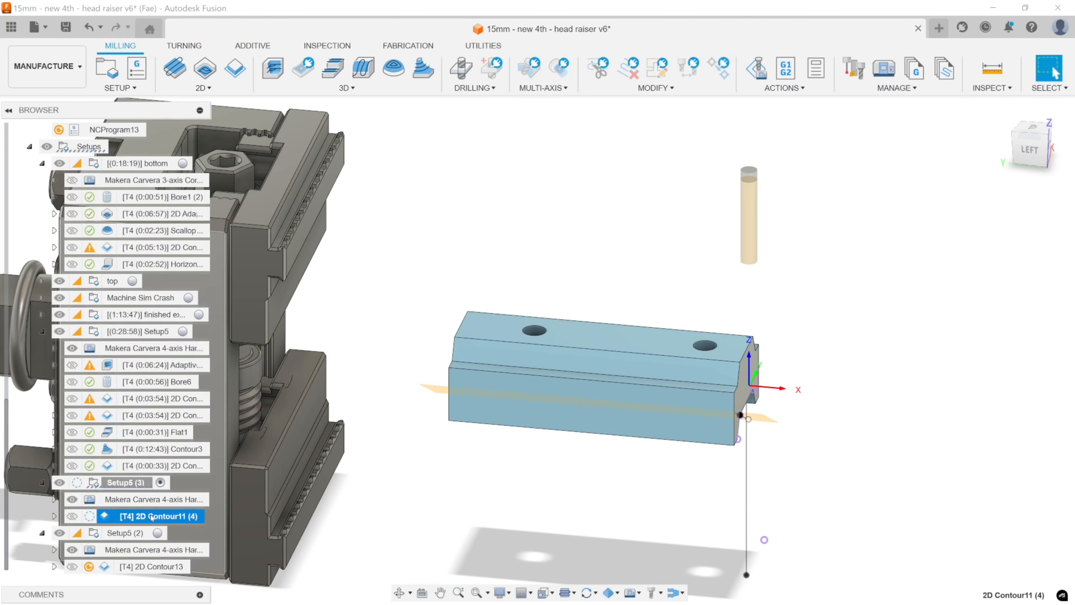
pyautogui.moveTo(479, 510); pyautogui.dragTo(575, 436, button='middle')
pyautogui.keyDown('shift'); pyautogui.moveTo(574, 436); pyautogui.dragTo(594, 422, button='middle'); pyautogui.keyUp('shift')
pyautogui.doubleClick(121, 516)
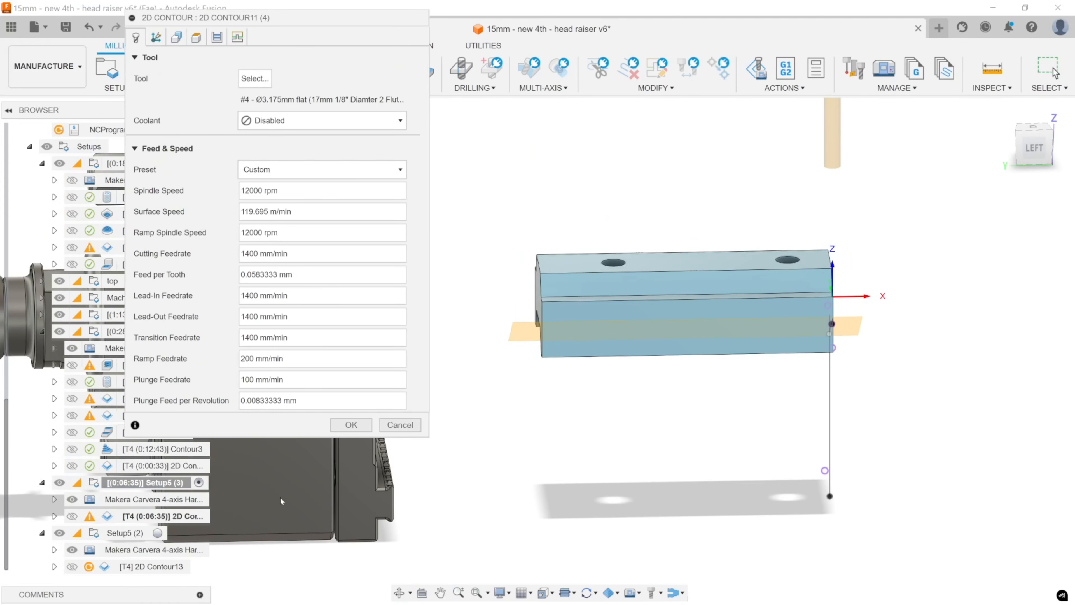
pyautogui.click(400, 424)
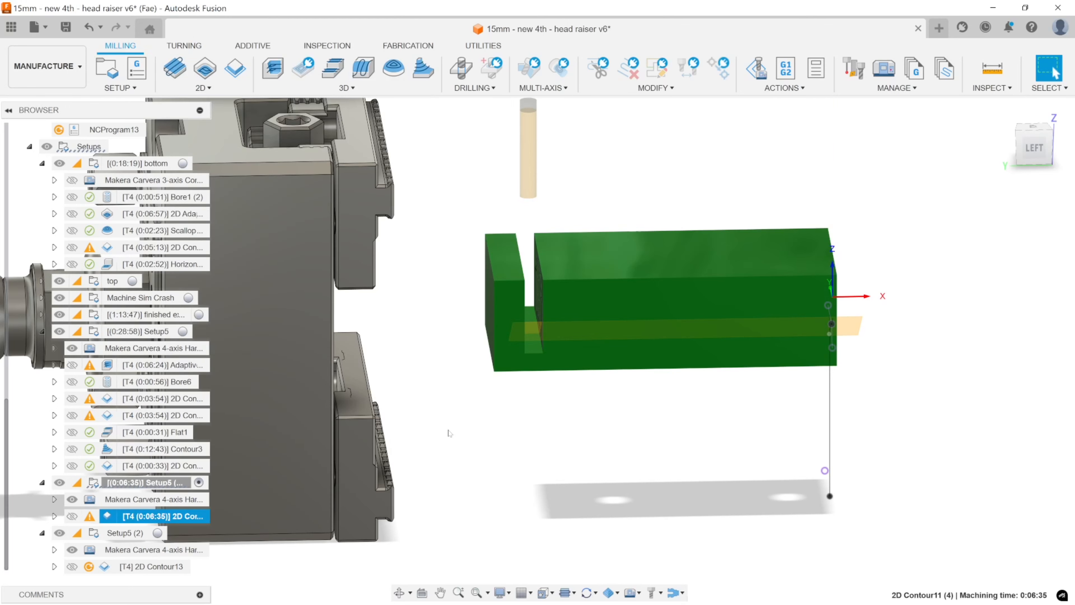
pyautogui.scroll(2, 586, 351)
pyautogui.moveTo(569, 370); pyautogui.dragTo(593, 409, button='middle')
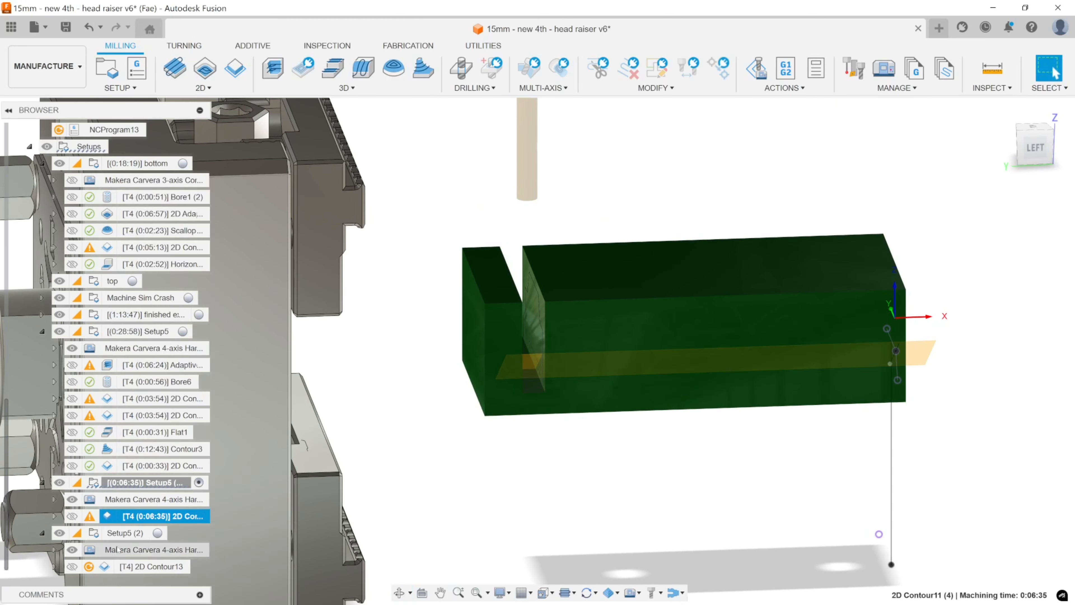
# Set the bottom height of 2D Contour11 (4) from the short 3 mm edge at the part's slot end and check the regenerated slot.
pyautogui.doubleClick(120, 521)
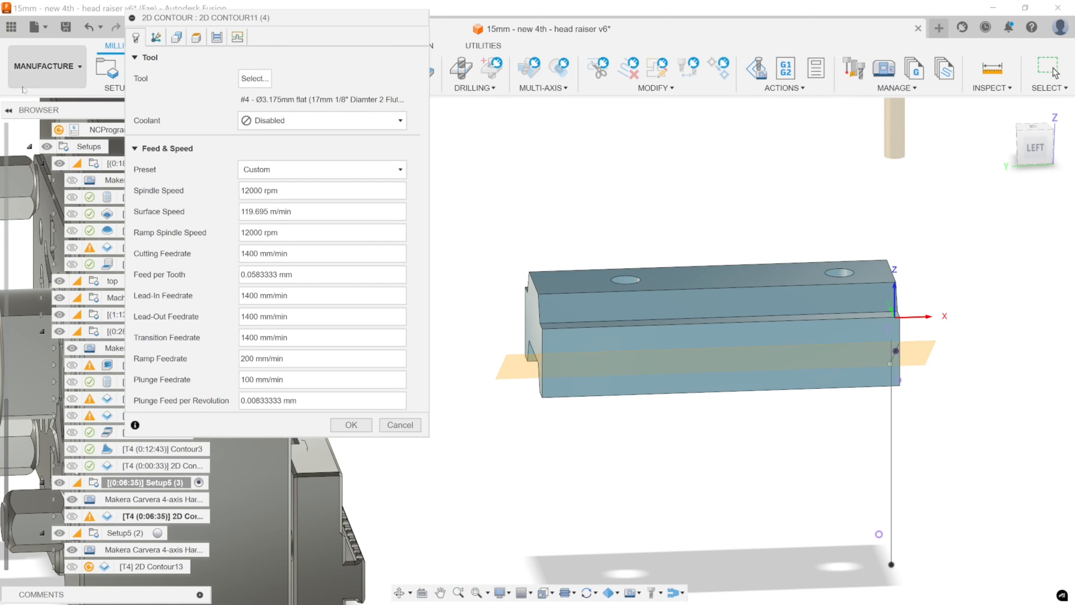
pyautogui.click(195, 37)
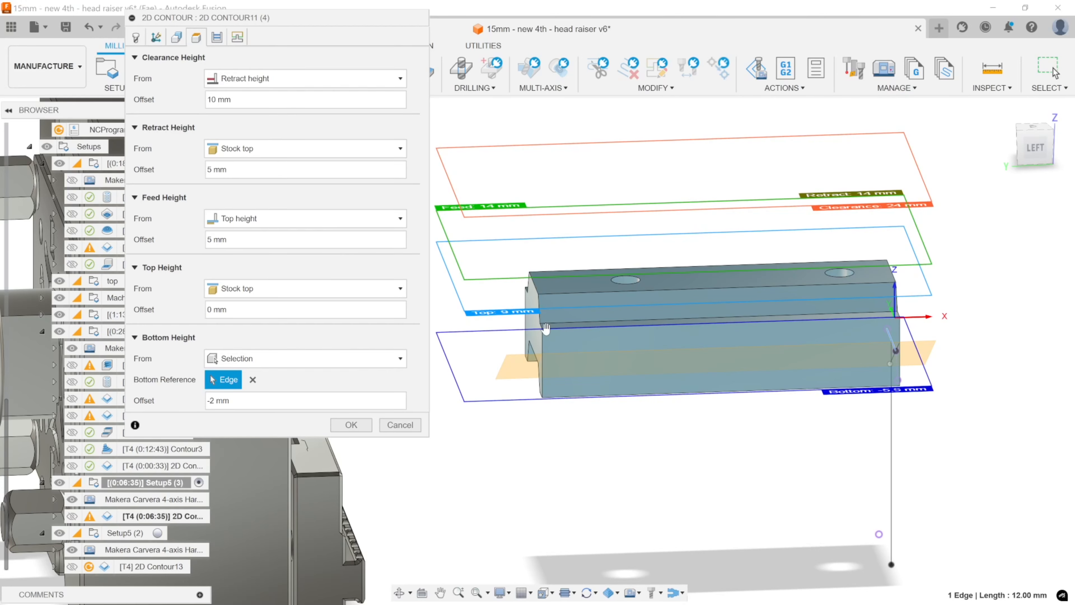
pyautogui.scroll(4, 550, 328)
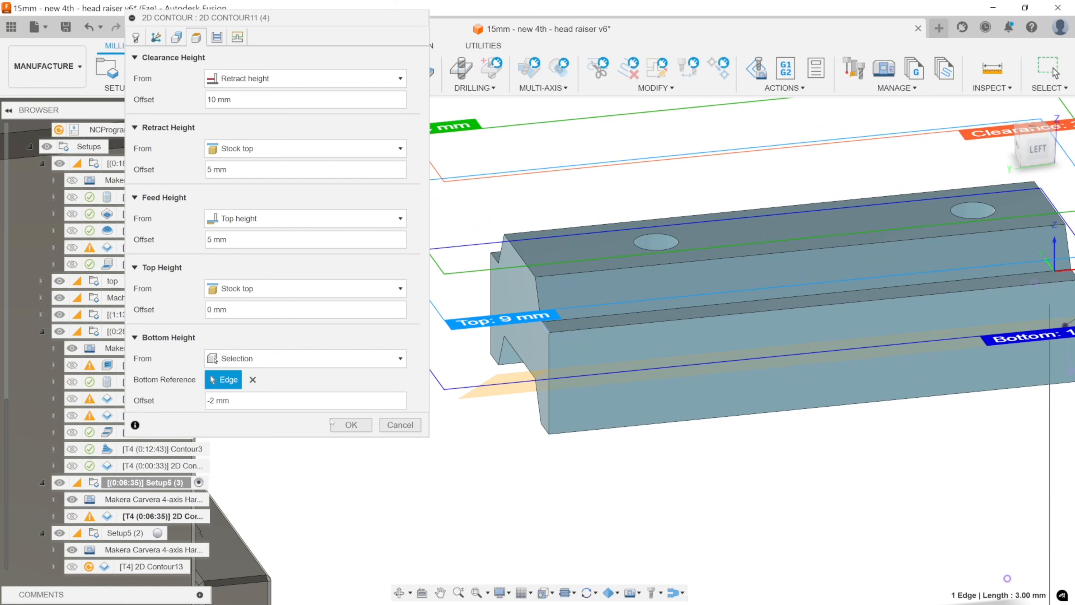
pyautogui.click(351, 425)
pyautogui.scroll(-2, 524, 409)
pyautogui.scroll(-4, 525, 410)
pyautogui.keyDown('shift'); pyautogui.moveTo(555, 397); pyautogui.dragTo(534, 380, button='middle'); pyautogui.keyUp('shift')
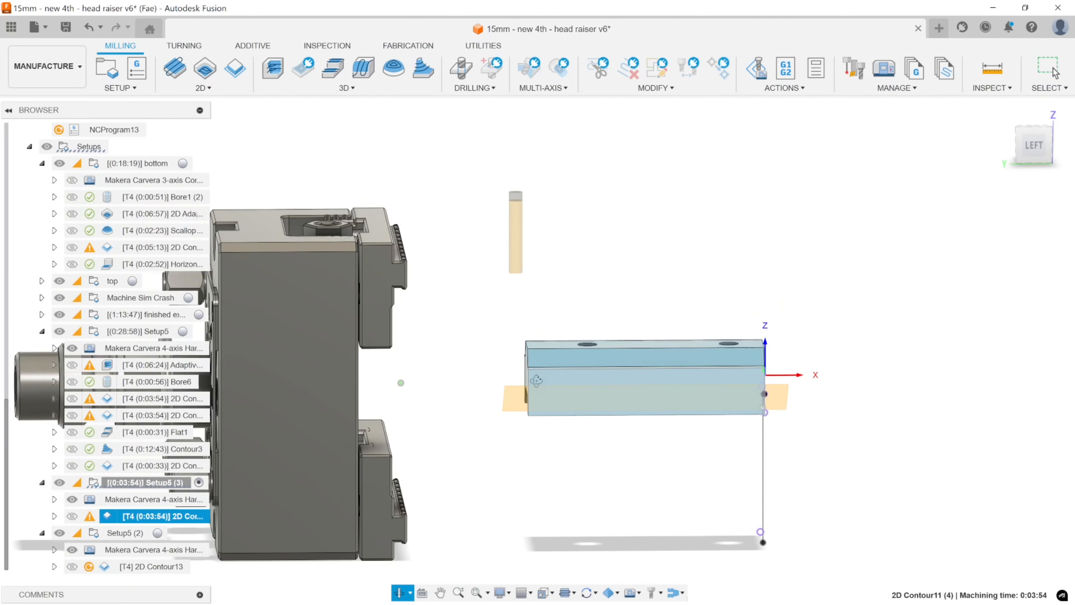
pyautogui.scroll(3, 544, 397)
pyautogui.scroll(2, 544, 391)
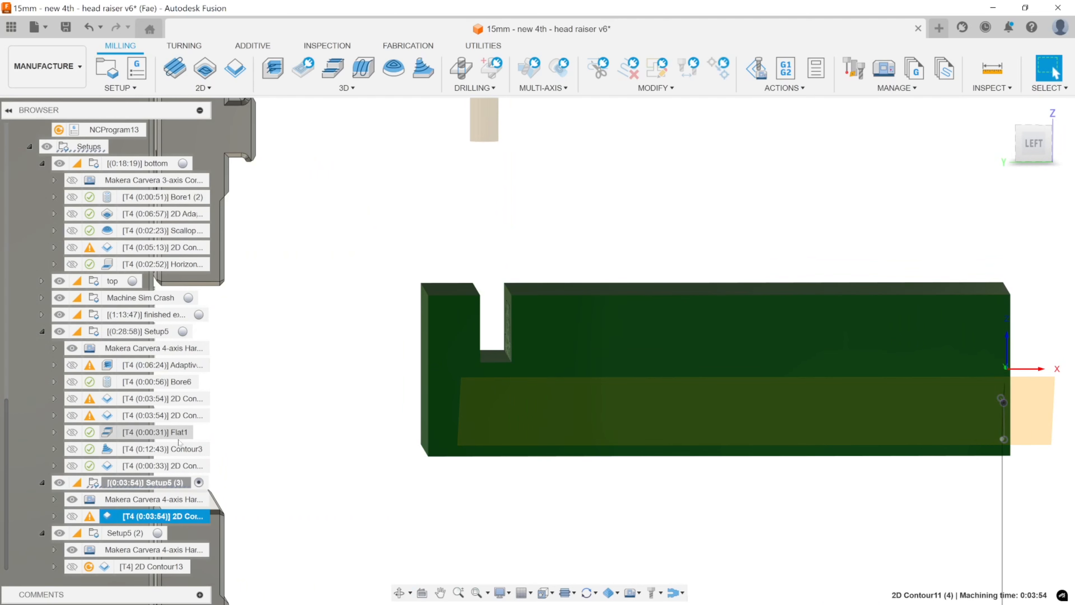
# Simulate 2D Contour11 (2) of Setup5 together with 2D Contour11 (4) and examine the material left between the two opposing slots.
pyautogui.keyDown('ctrl'); pyautogui.click(181, 415); pyautogui.keyUp('ctrl')
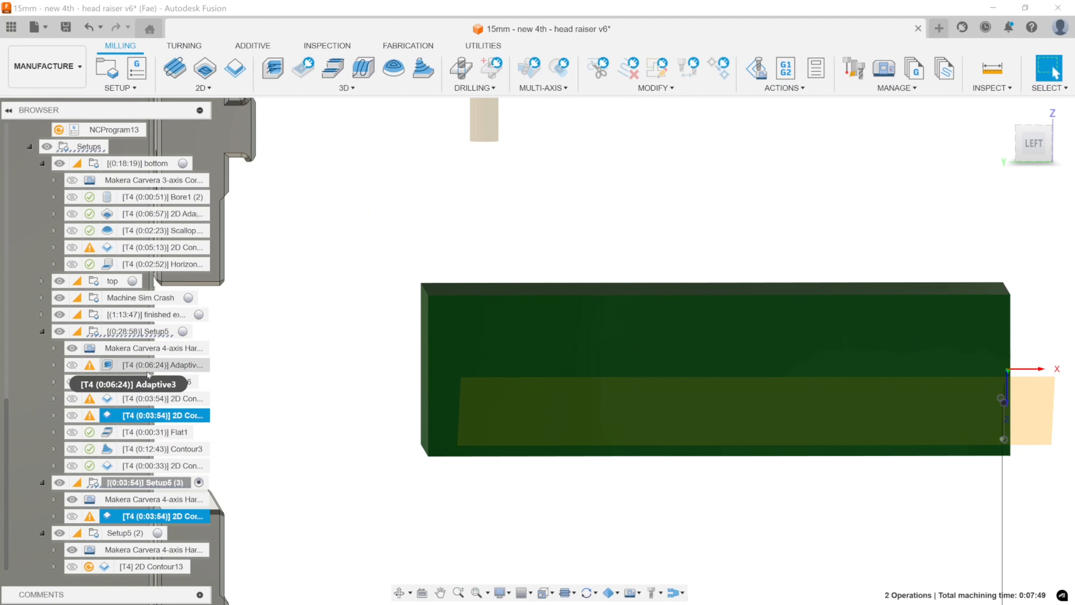
pyautogui.rightClick(154, 414)
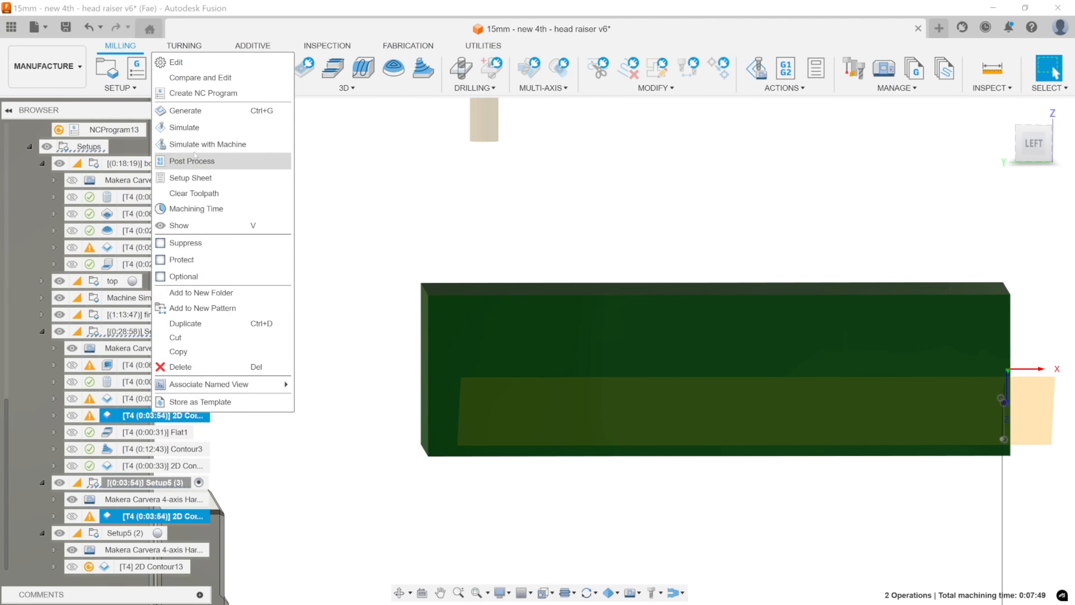
pyautogui.click(184, 127)
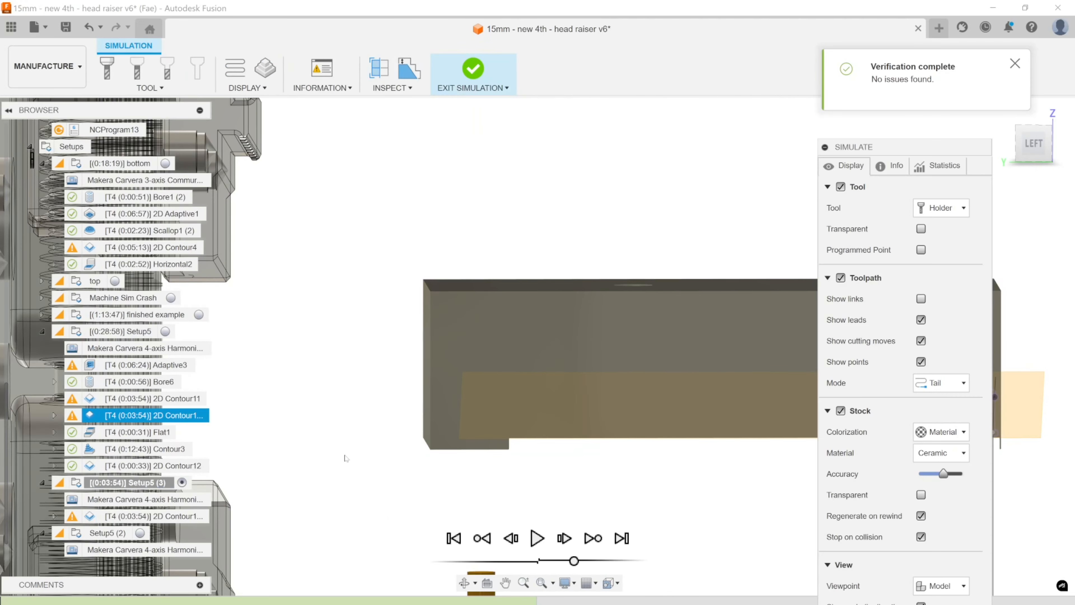
pyautogui.click(536, 539)
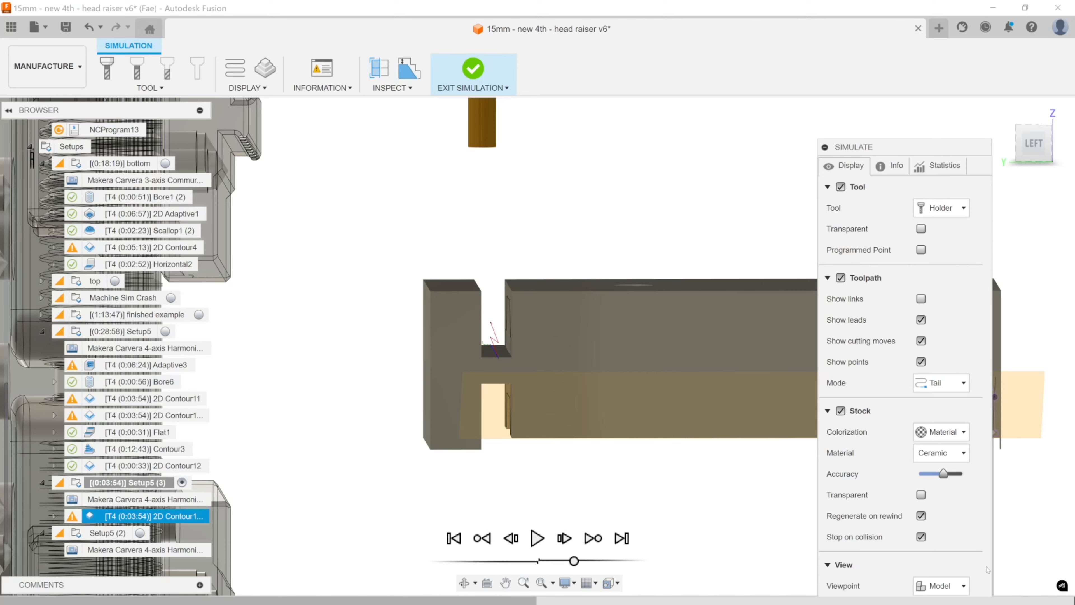
pyautogui.moveTo(546, 406); pyautogui.dragTo(605, 346, button='middle')
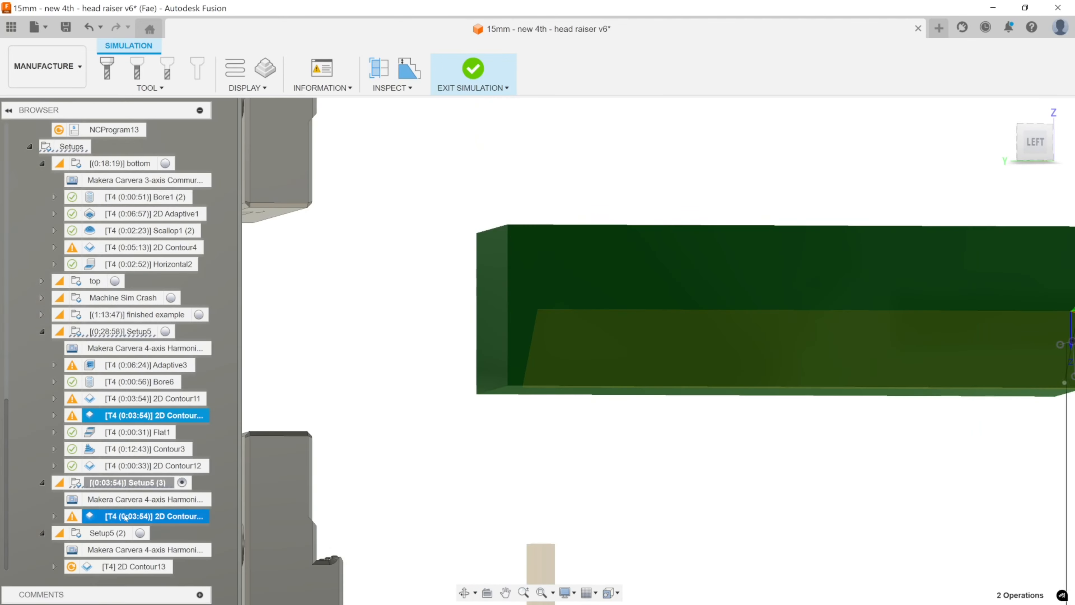
# Adjust the bottom height of 2D Contour11 (4), measured from the selected edge, and regenerate its toolpath.
pyautogui.doubleClick(126, 517)
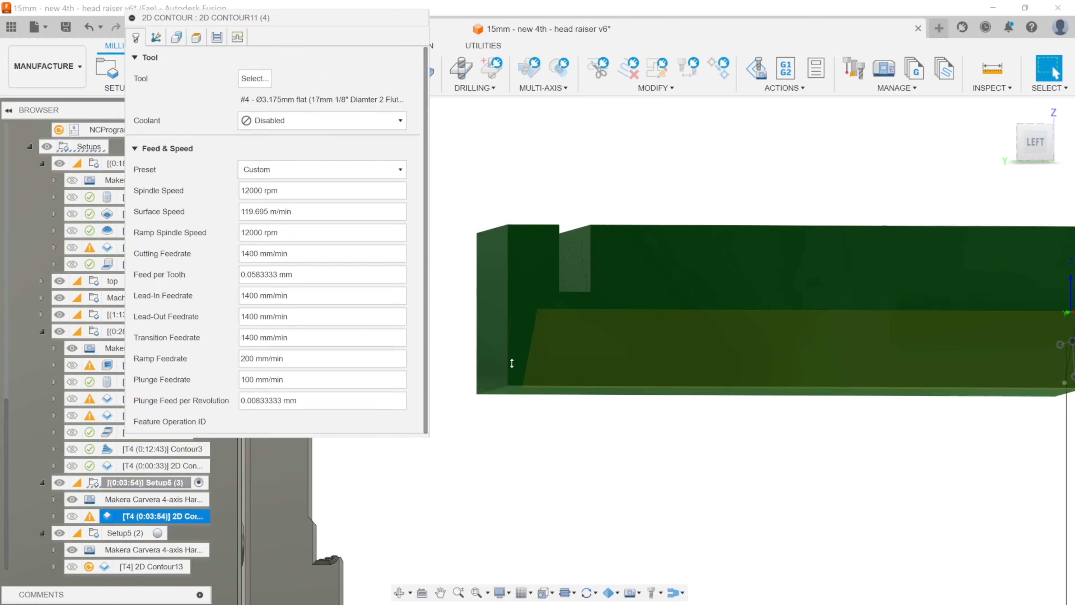
pyautogui.click(217, 37)
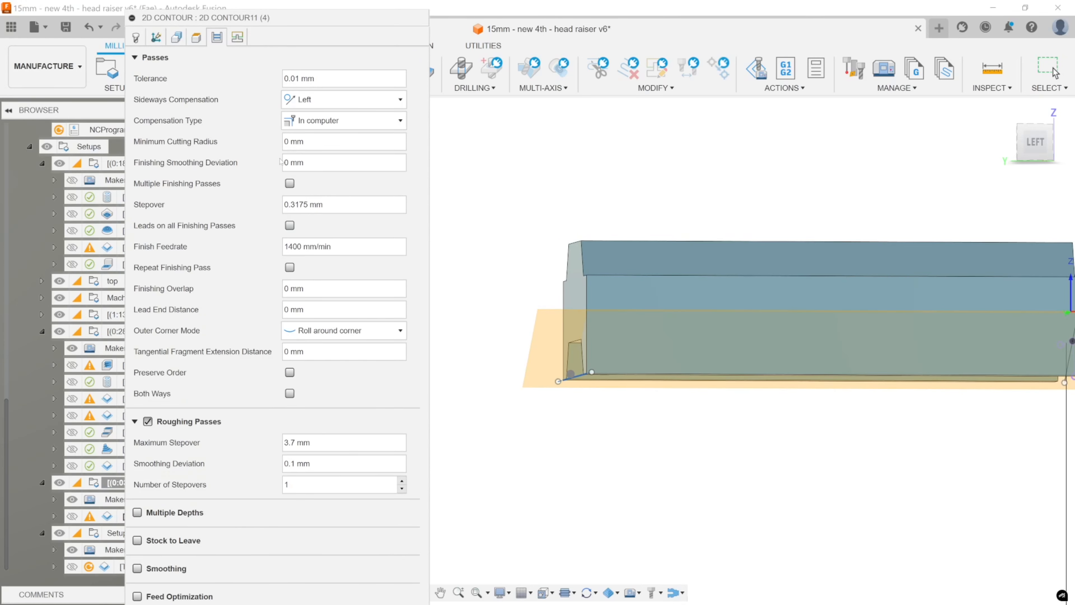
pyautogui.click(194, 38)
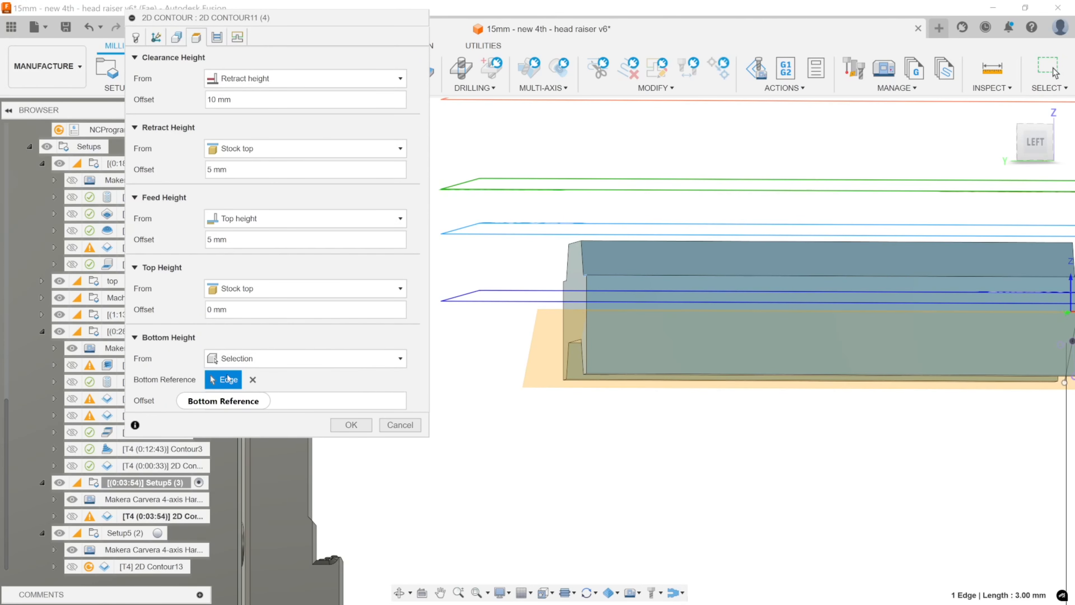
pyautogui.click(350, 425)
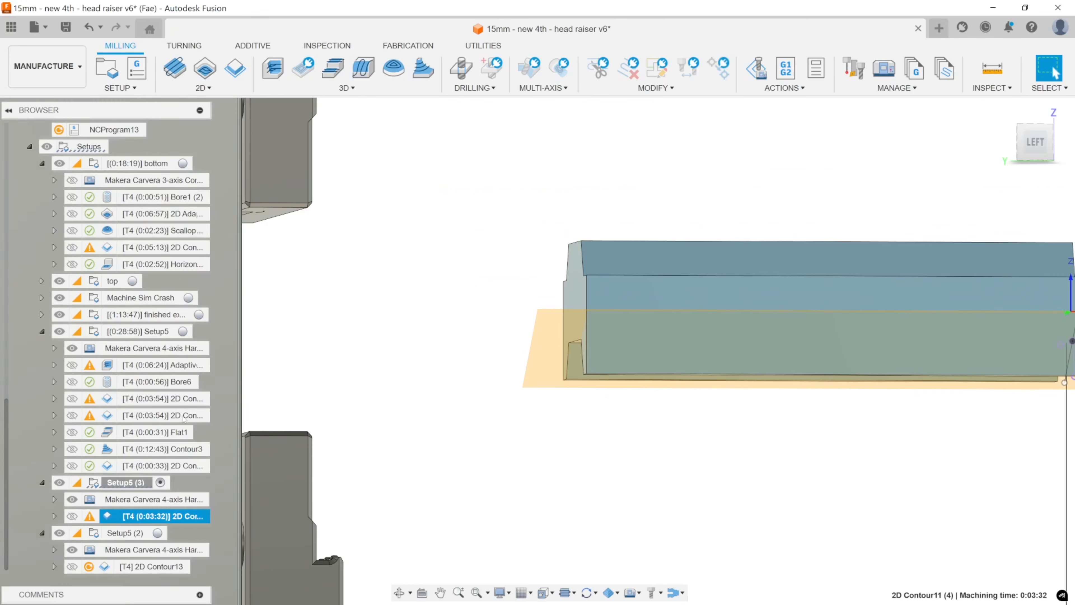
# Simulate 2D Contour11 (2) and 2D Contour11 (4) together and examine the web between the slots from both sides.
pyautogui.keyDown('ctrl'); pyautogui.click(158, 417); pyautogui.keyUp('ctrl')
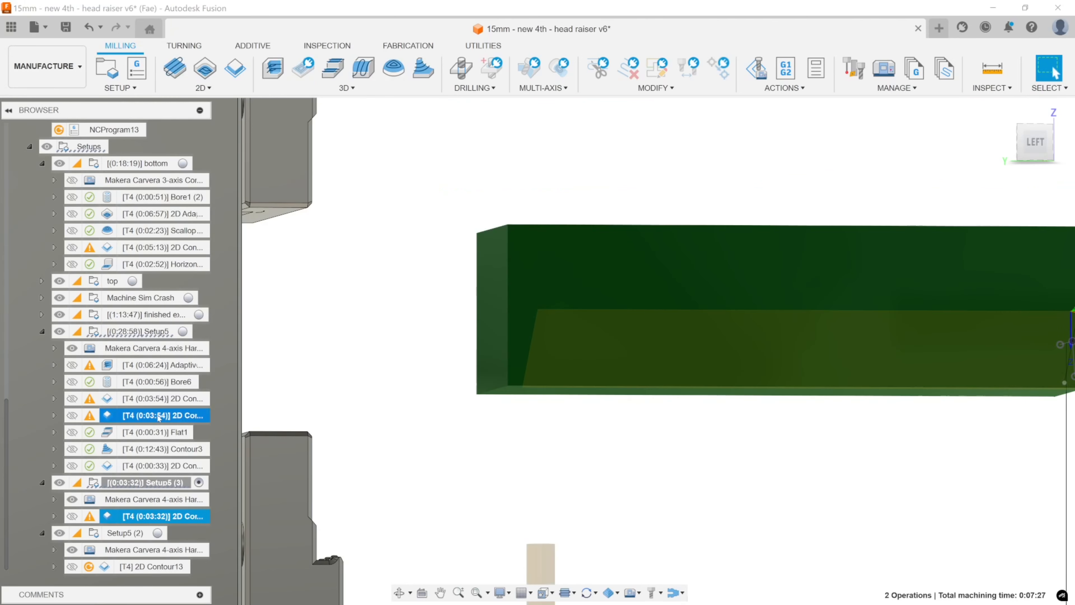
pyautogui.rightClick(159, 416)
pyautogui.click(203, 131)
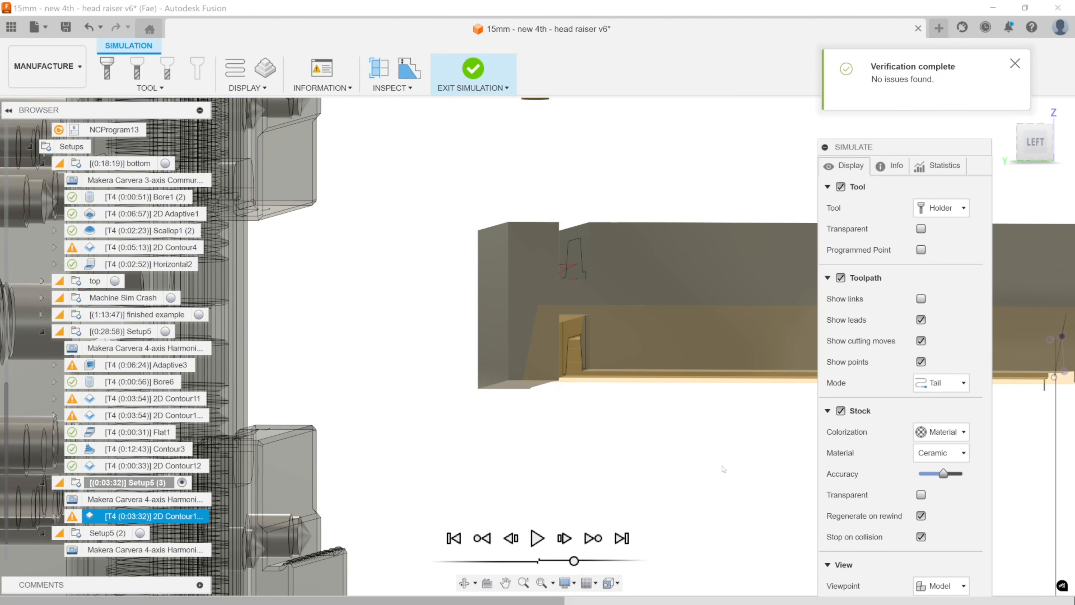
pyautogui.moveTo(660, 427); pyautogui.dragTo(592, 437, button='middle')
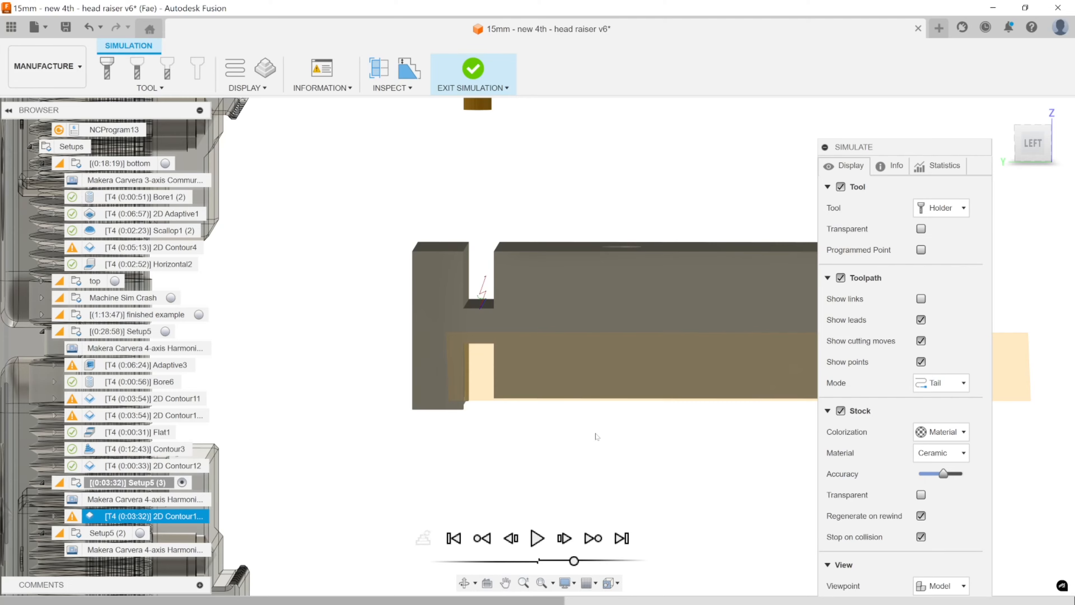
pyautogui.keyDown('shift'); pyautogui.moveTo(597, 437); pyautogui.dragTo(544, 361, button='middle'); pyautogui.keyUp('shift')
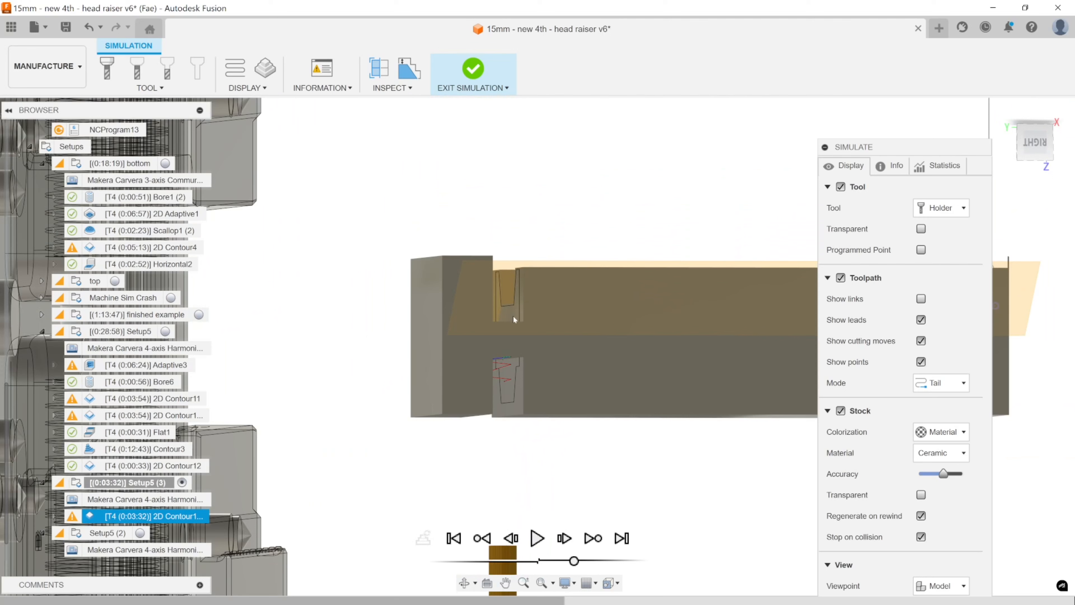
pyautogui.keyDown('shift'); pyautogui.moveTo(482, 342); pyautogui.dragTo(509, 311, button='middle'); pyautogui.keyUp('shift')
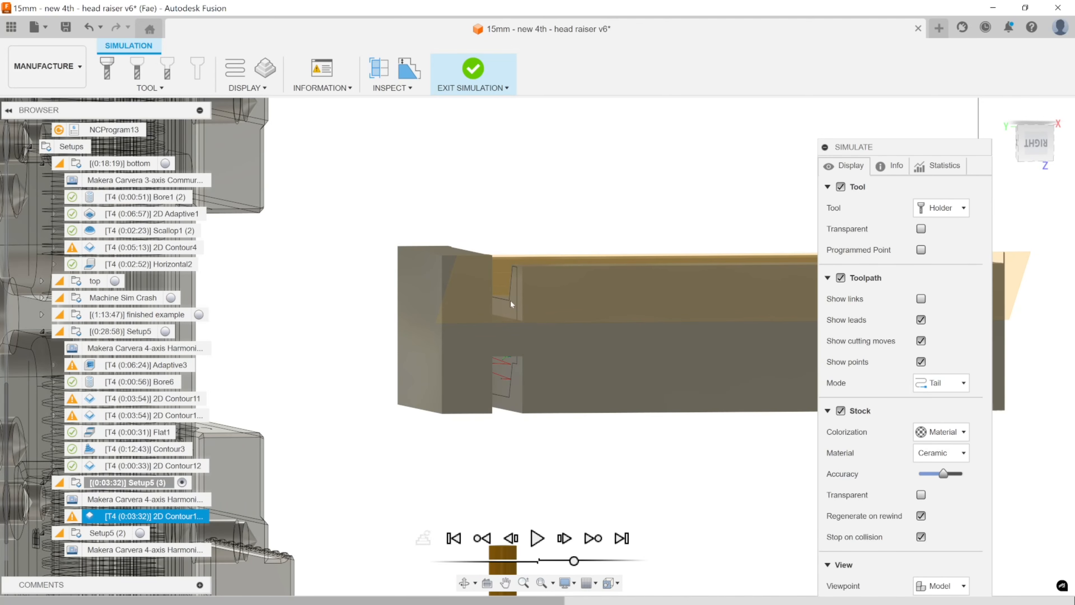
pyautogui.keyDown('shift'); pyautogui.moveTo(589, 342); pyautogui.dragTo(614, 311, button='middle'); pyautogui.keyUp('shift')
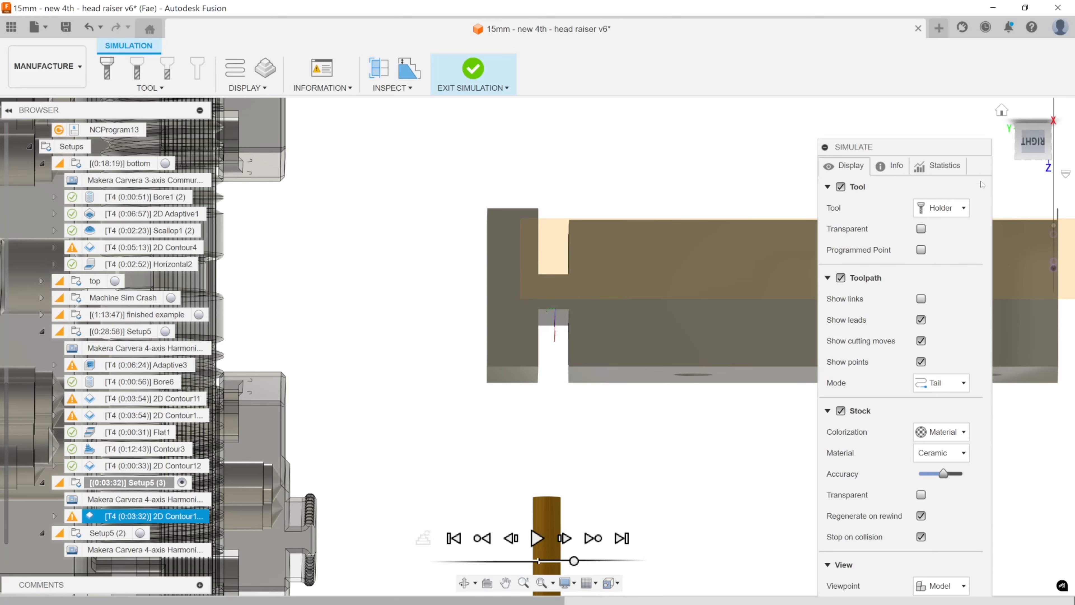
pyautogui.moveTo(919, 147); pyautogui.dragTo(958, 94)
pyautogui.scroll(-5, 603, 269)
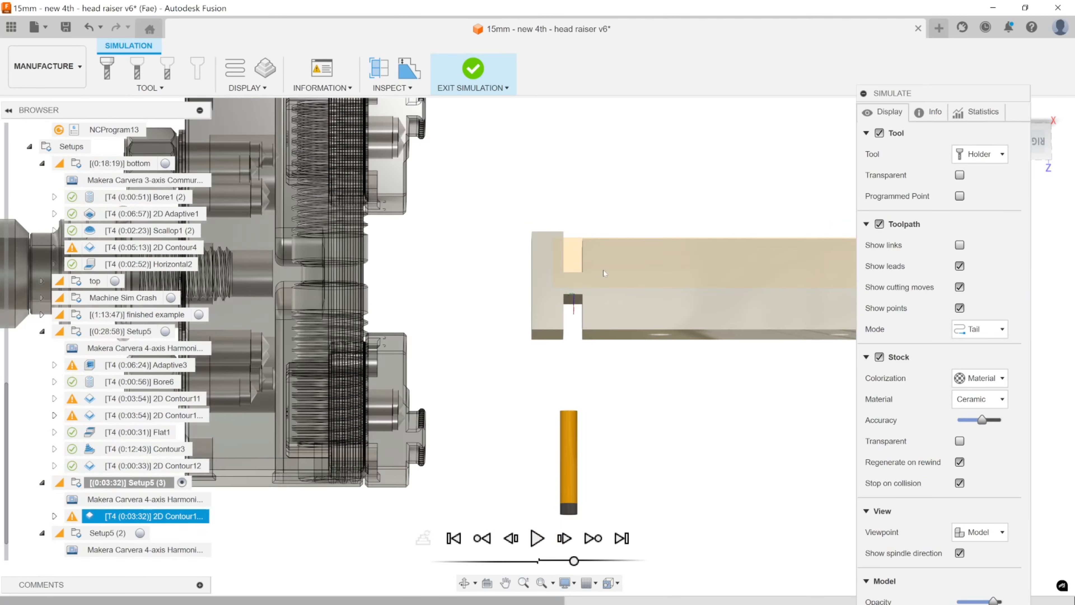
pyautogui.press('Escape')
pyautogui.moveTo(655, 357); pyautogui.dragTo(620, 365, button='middle')
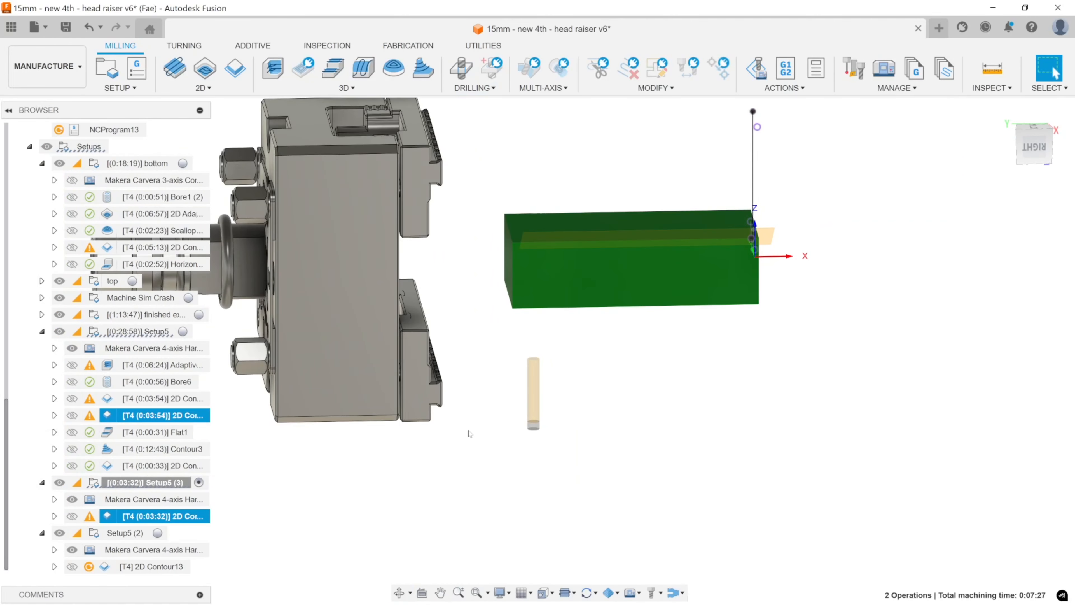
# Examine the in-process stock after 2D Contour12 in Setup5, viewing the slot and channel from all sides.
pyautogui.click(167, 333)
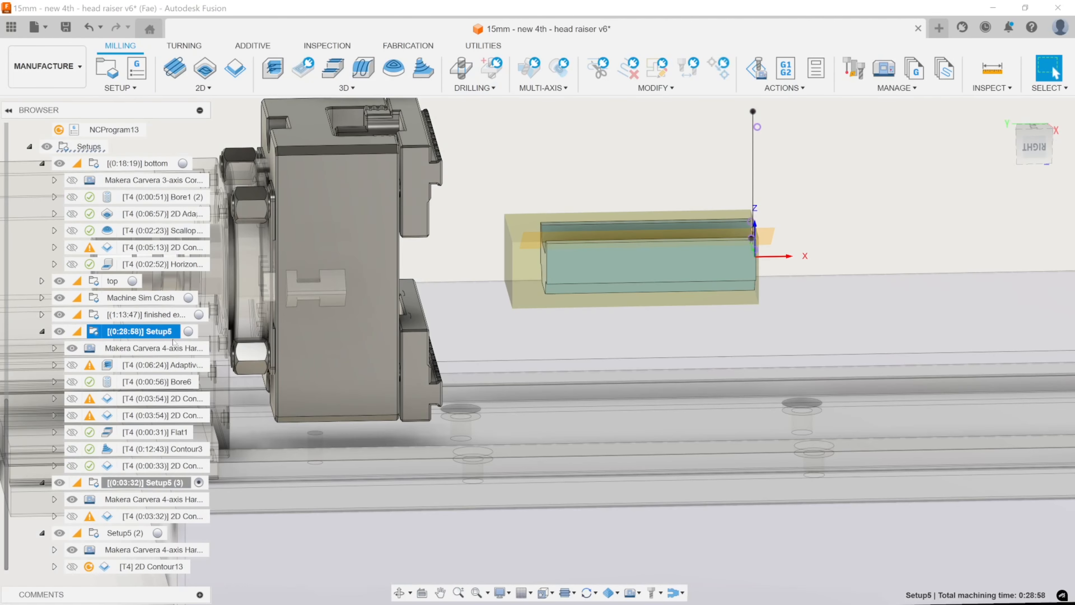
pyautogui.click(155, 466)
pyautogui.keyDown('shift'); pyautogui.moveTo(538, 338); pyautogui.dragTo(544, 305, button='middle'); pyautogui.keyUp('shift')
pyautogui.scroll(5, 545, 256)
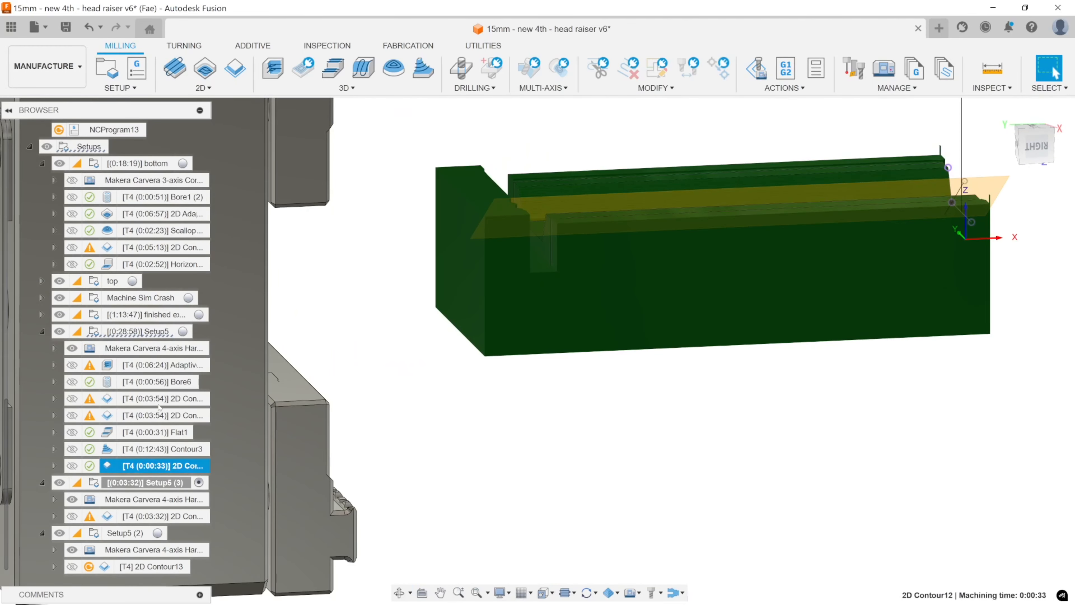
pyautogui.moveTo(469, 328); pyautogui.dragTo(418, 411, button='middle')
pyautogui.keyDown('shift'); pyautogui.moveTo(496, 280); pyautogui.dragTo(482, 329, button='middle'); pyautogui.keyUp('shift')
pyautogui.scroll(-4, 573, 342)
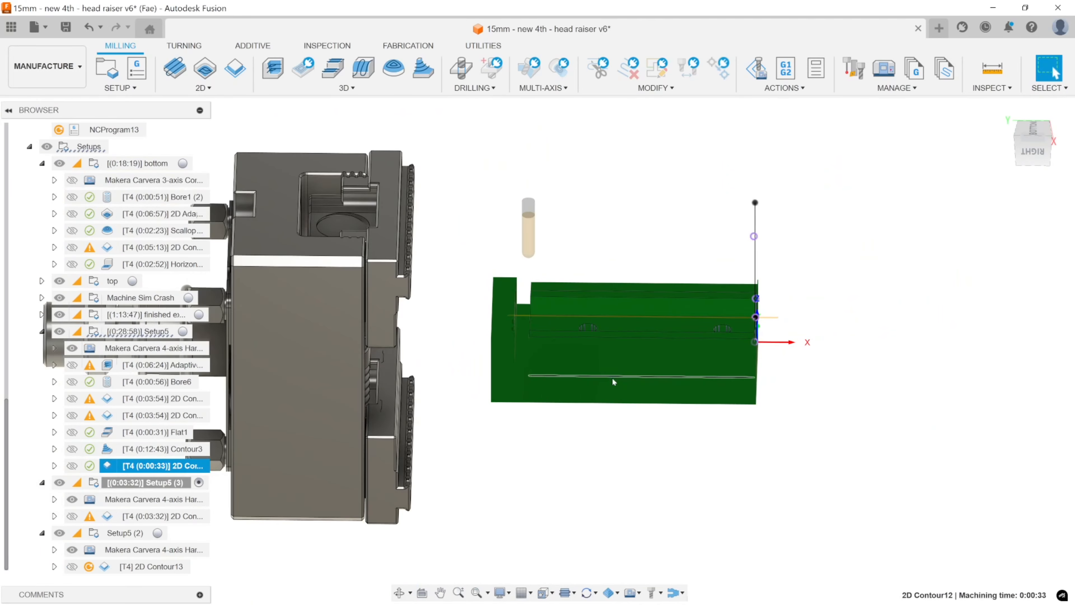
pyautogui.keyDown('shift'); pyautogui.moveTo(613, 377); pyautogui.dragTo(610, 301, button='middle'); pyautogui.keyUp('shift')
pyautogui.click(1048, 68)
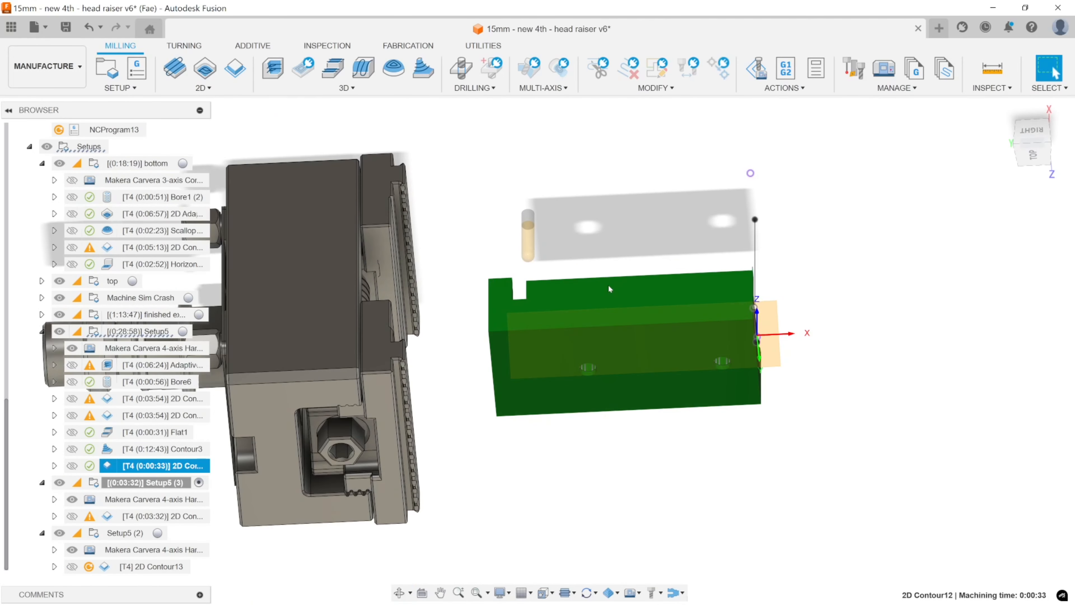
pyautogui.keyDown('shift'); pyautogui.moveTo(570, 341); pyautogui.dragTo(576, 194, button='middle'); pyautogui.keyUp('shift')
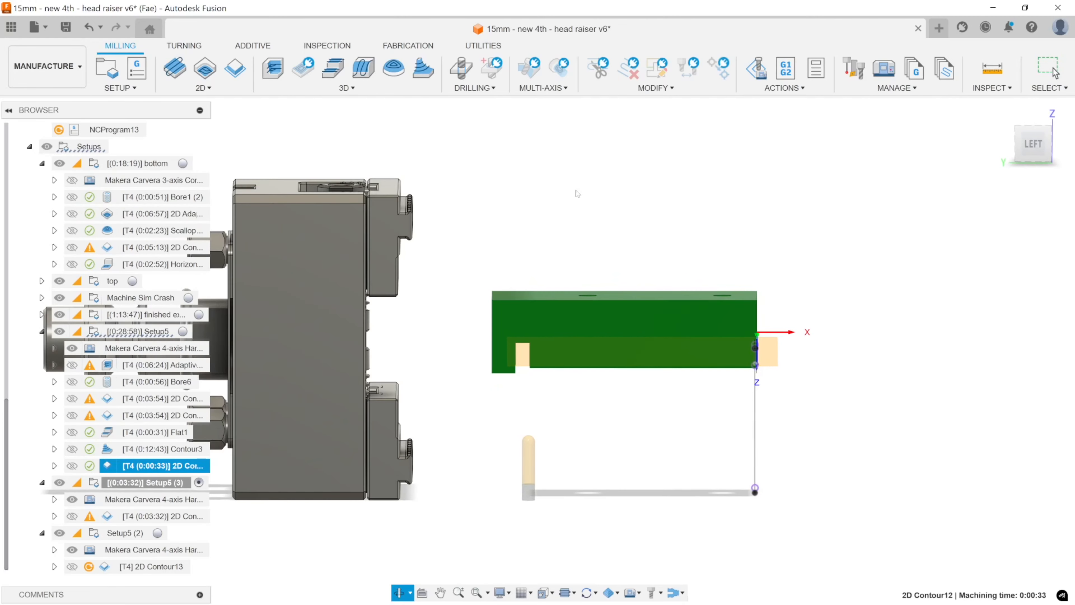
pyautogui.moveTo(584, 283)
pyautogui.keyDown('shift'); pyautogui.mouseDown(button='middle')
pyautogui.moveTo(560, 297)
pyautogui.moveTo(571, 287)
pyautogui.mouseUp(button='middle'); pyautogui.keyUp('shift')
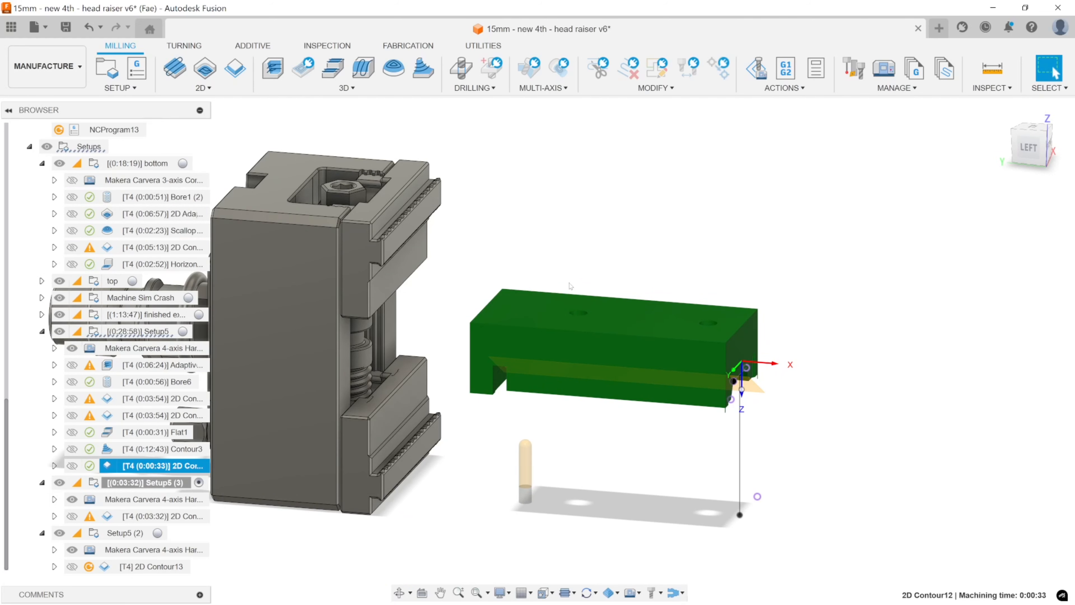
# Measure the distance between the raiser body's two long outer side faces.
pyautogui.click(638, 444)
pyautogui.click(650, 383)
pyautogui.keyDown('shift'); pyautogui.moveTo(667, 416); pyautogui.dragTo(461, 419, button='middle'); pyautogui.keyUp('shift')
pyautogui.keyDown('ctrl'); pyautogui.click(355, 403); pyautogui.keyUp('ctrl')
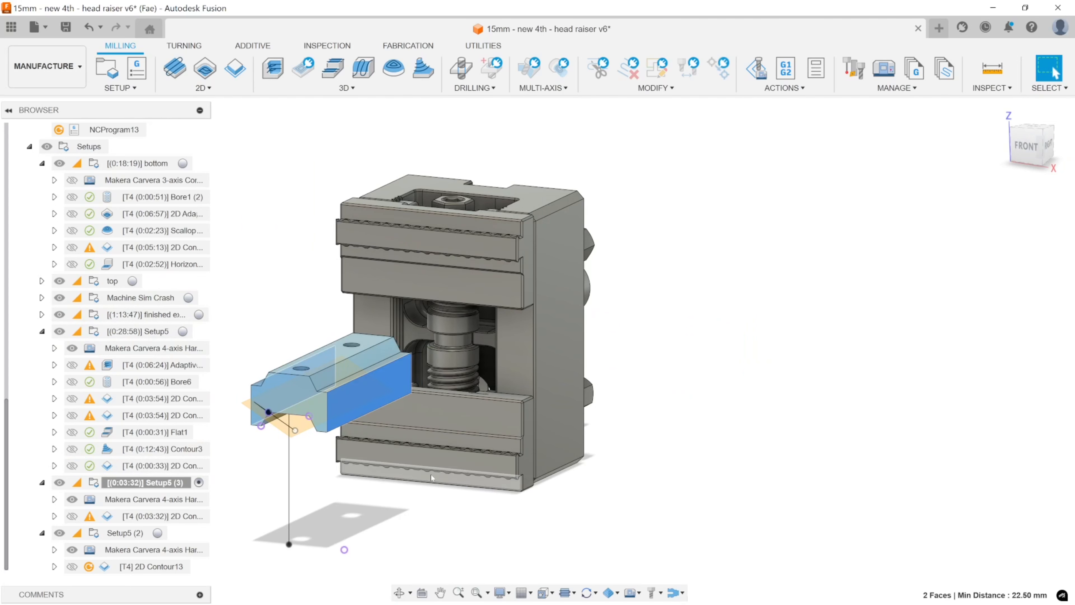
pyautogui.keyDown('shift'); pyautogui.moveTo(431, 477); pyautogui.dragTo(660, 364, button='middle'); pyautogui.keyUp('shift')
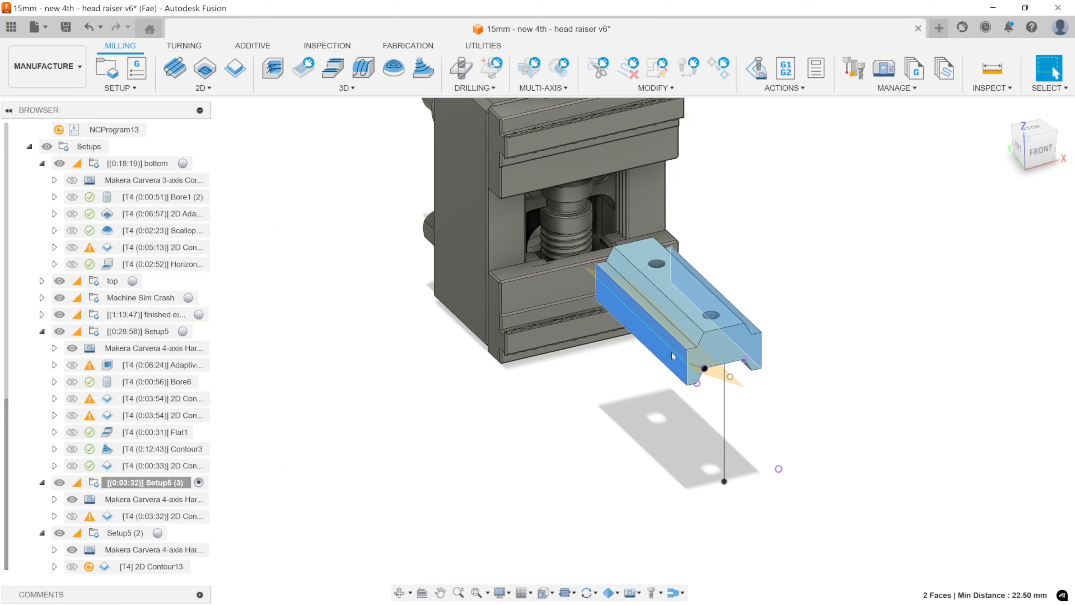
# Check the angle between the selected part face and the construction plane, and inspect the sketch point at the part's end.
pyautogui.click(694, 305)
pyautogui.keyDown('shift'); pyautogui.moveTo(694, 305); pyautogui.dragTo(691, 251, button='middle'); pyautogui.keyUp('shift')
pyautogui.keyDown('ctrl'); pyautogui.click(701, 351); pyautogui.keyUp('ctrl')
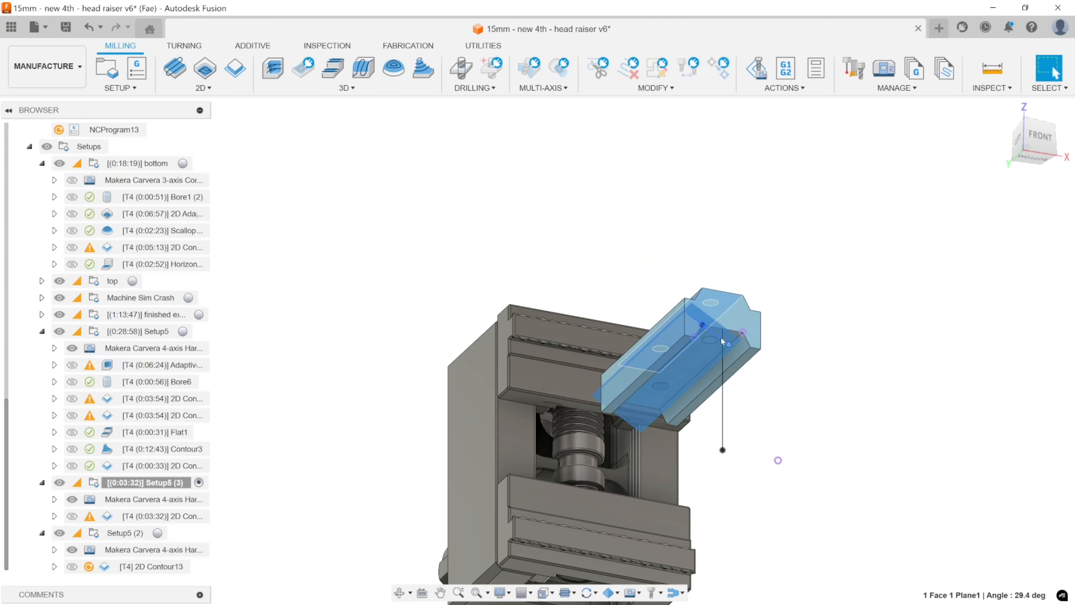
pyautogui.click(737, 332)
pyautogui.moveTo(719, 294)
pyautogui.keyDown('shift'); pyautogui.mouseDown(button='middle')
pyautogui.moveTo(744, 348)
pyautogui.moveTo(763, 353)
pyautogui.mouseUp(button='middle'); pyautogui.keyUp('shift')
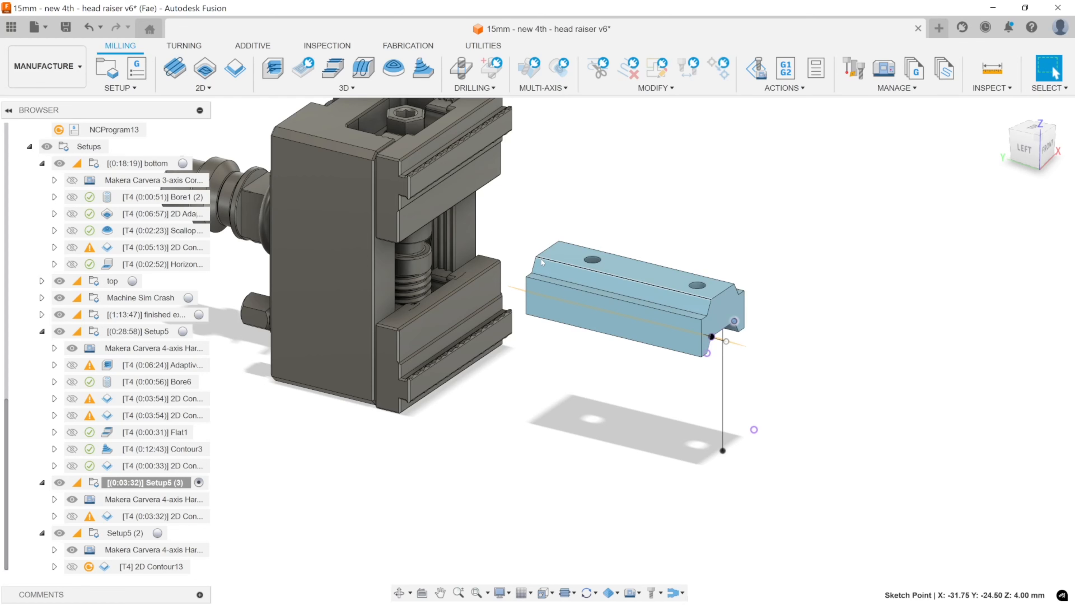
pyautogui.keyDown('shift'); pyautogui.moveTo(589, 259); pyautogui.dragTo(562, 272, button='middle'); pyautogui.keyUp('shift')
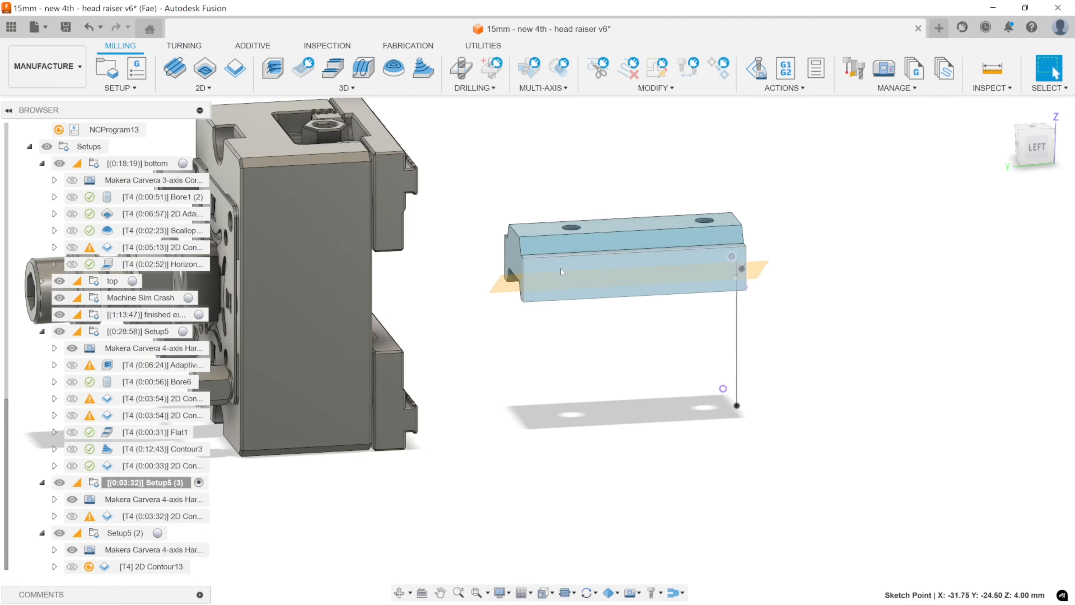
pyautogui.scroll(2, 560, 267)
# Examine the in-process stock after 2D Contour11 (4) in Setup5 (3), viewing its slot from the side.
pyautogui.click(167, 501)
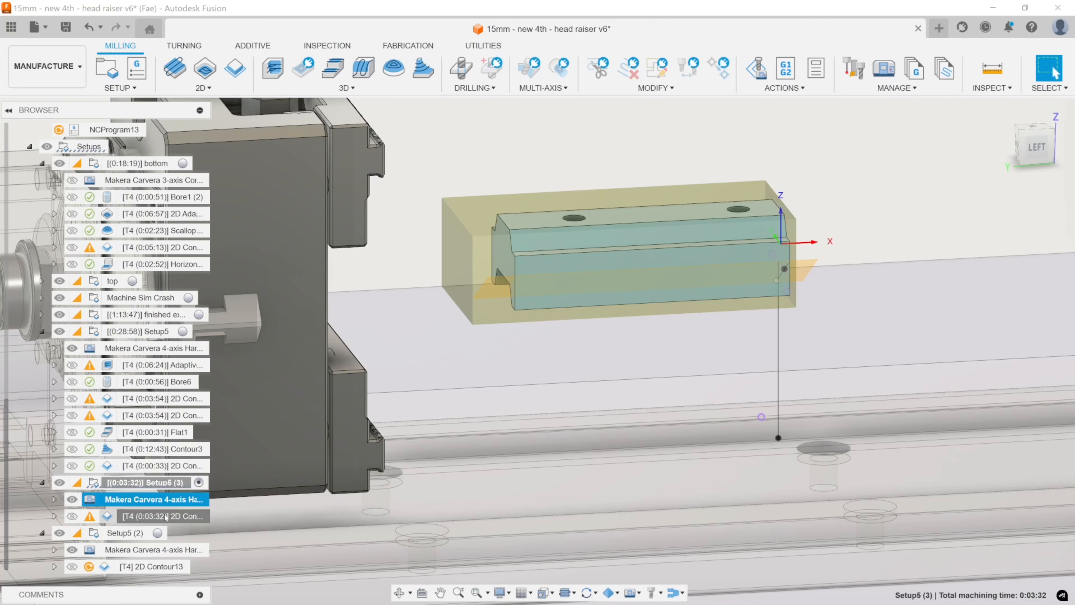
pyautogui.click(168, 516)
pyautogui.keyDown('shift'); pyautogui.moveTo(493, 341); pyautogui.dragTo(500, 304, button='middle'); pyautogui.keyUp('shift')
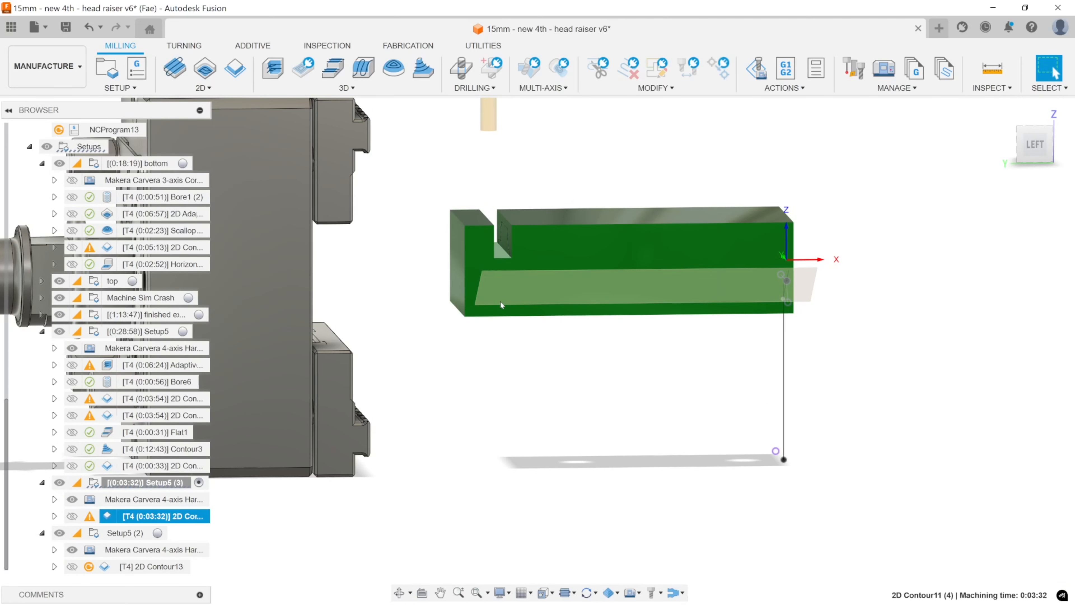
pyautogui.keyDown('shift'); pyautogui.moveTo(539, 357); pyautogui.dragTo(525, 324, button='middle'); pyautogui.keyUp('shift')
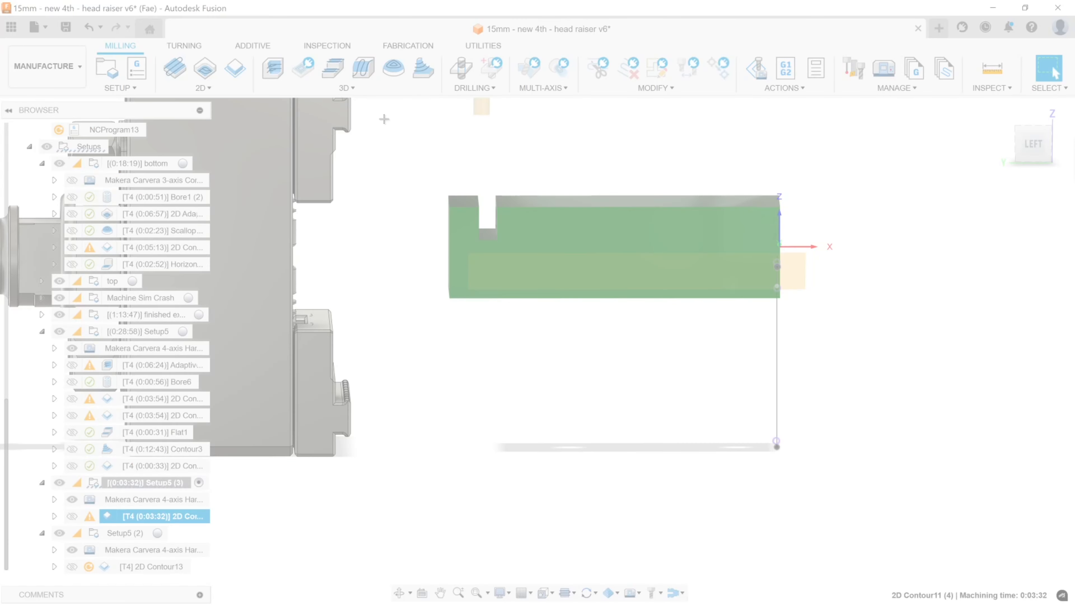
# Capture the slotted stock view with Snipping Tool and annotate it with magenta strokes below the slot and a curved downward arrow near the origin.
pyautogui.moveTo(381, 115); pyautogui.dragTo(953, 450)
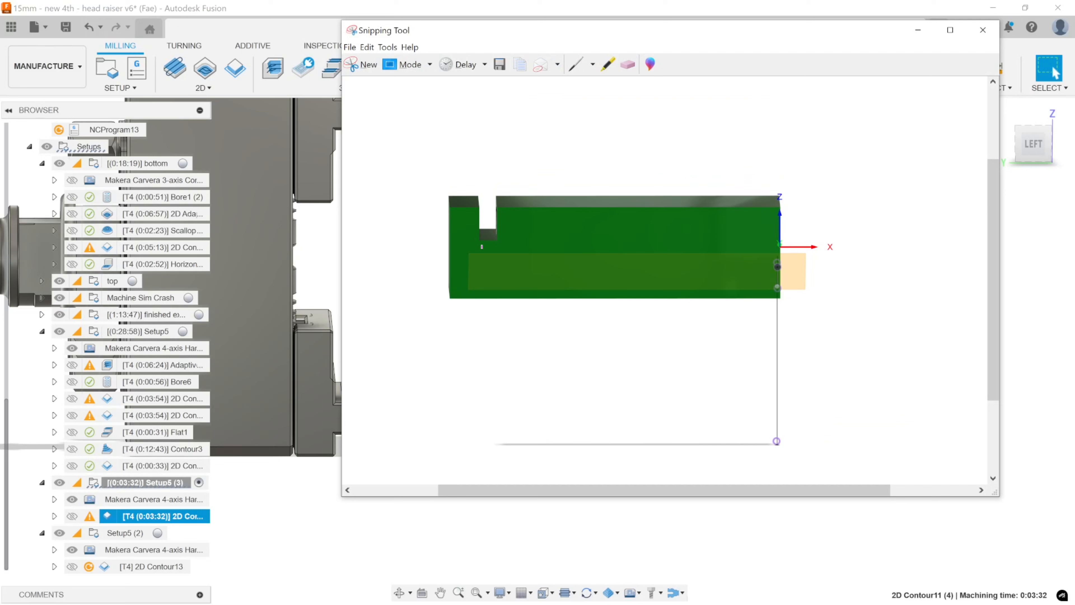
pyautogui.moveTo(478, 250)
pyautogui.mouseDown()
pyautogui.moveTo(481, 313)
pyautogui.moveTo(483, 247)
pyautogui.moveTo(496, 259)
pyautogui.mouseUp()
pyautogui.moveTo(710, 158)
pyautogui.mouseDown()
pyautogui.moveTo(768, 254)
pyautogui.moveTo(778, 350)
pyautogui.mouseUp()
pyautogui.moveTo(760, 325); pyautogui.dragTo(792, 339)
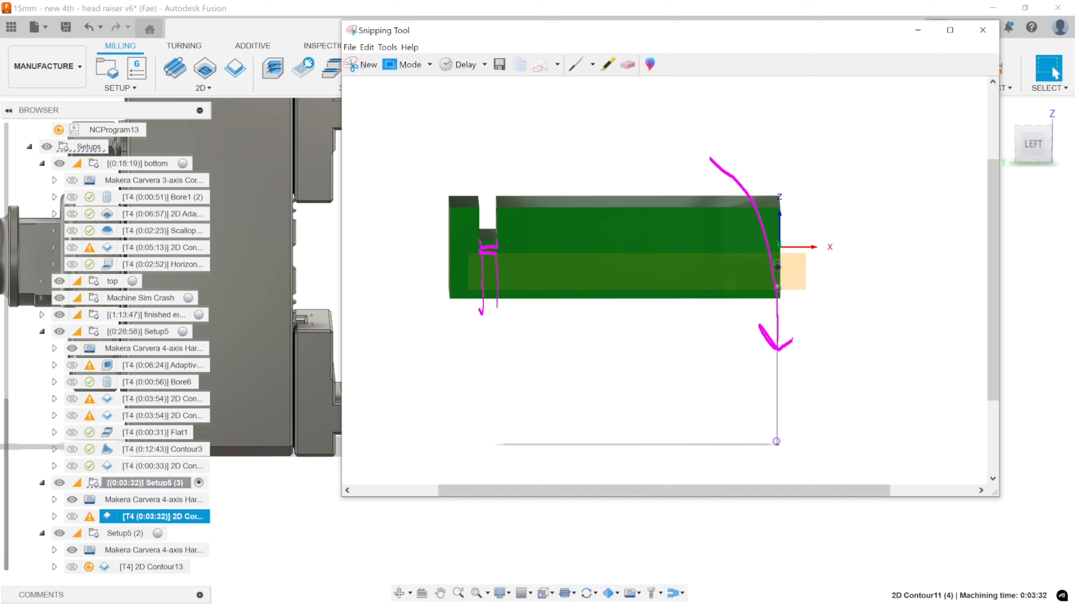